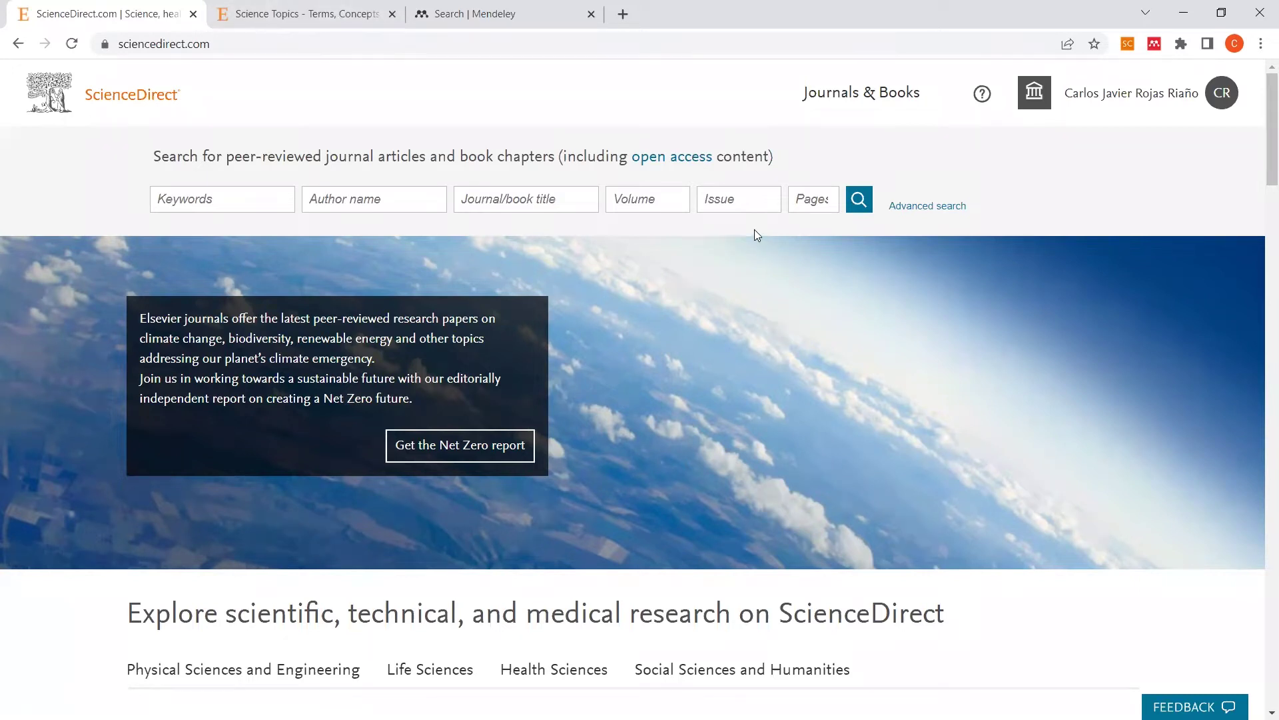
key("alt+Tab")
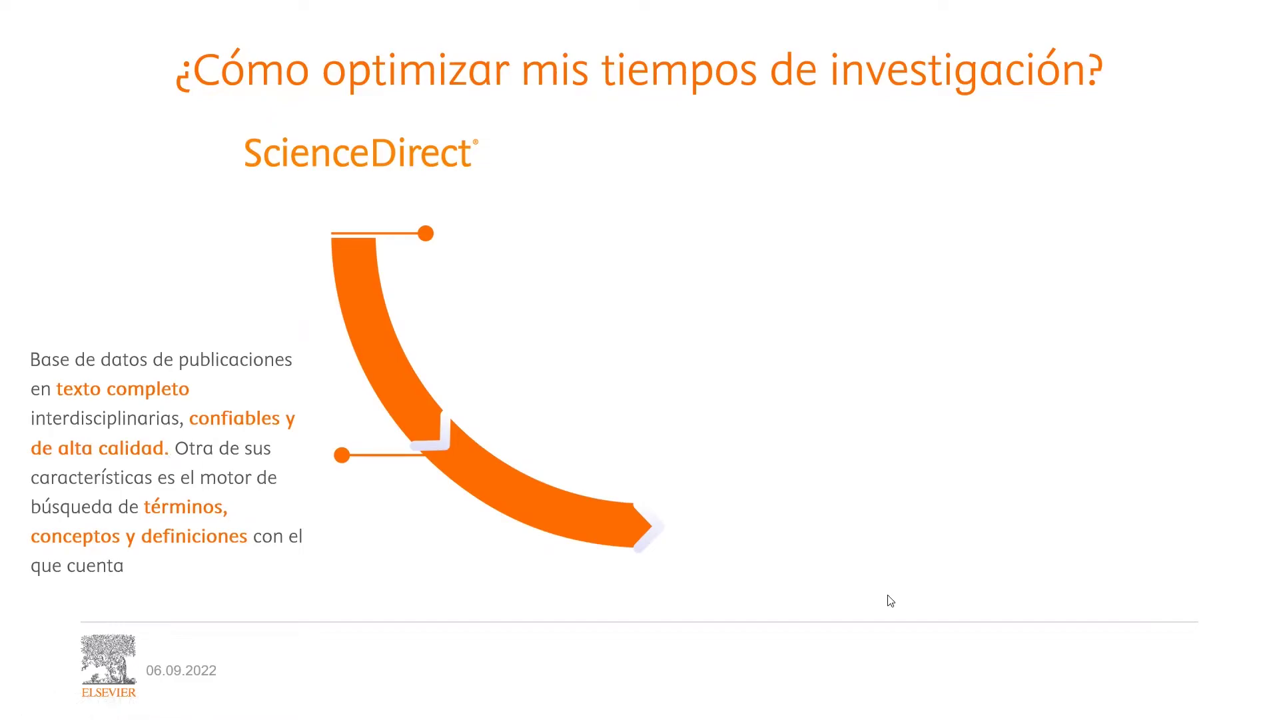
key("alt+Tab")
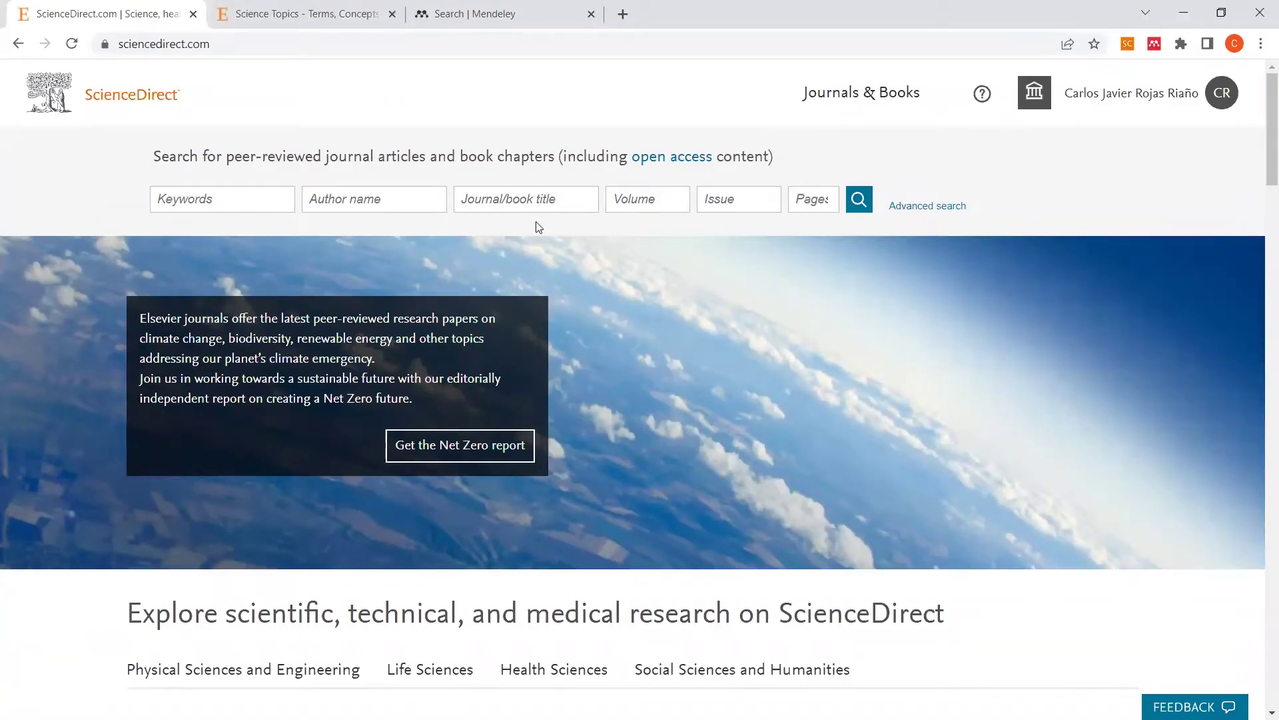
Step: Open ScienceDirect's "Browse by topic" page in a separate browser tab and show it
scroll(570, 349, "down", 20)
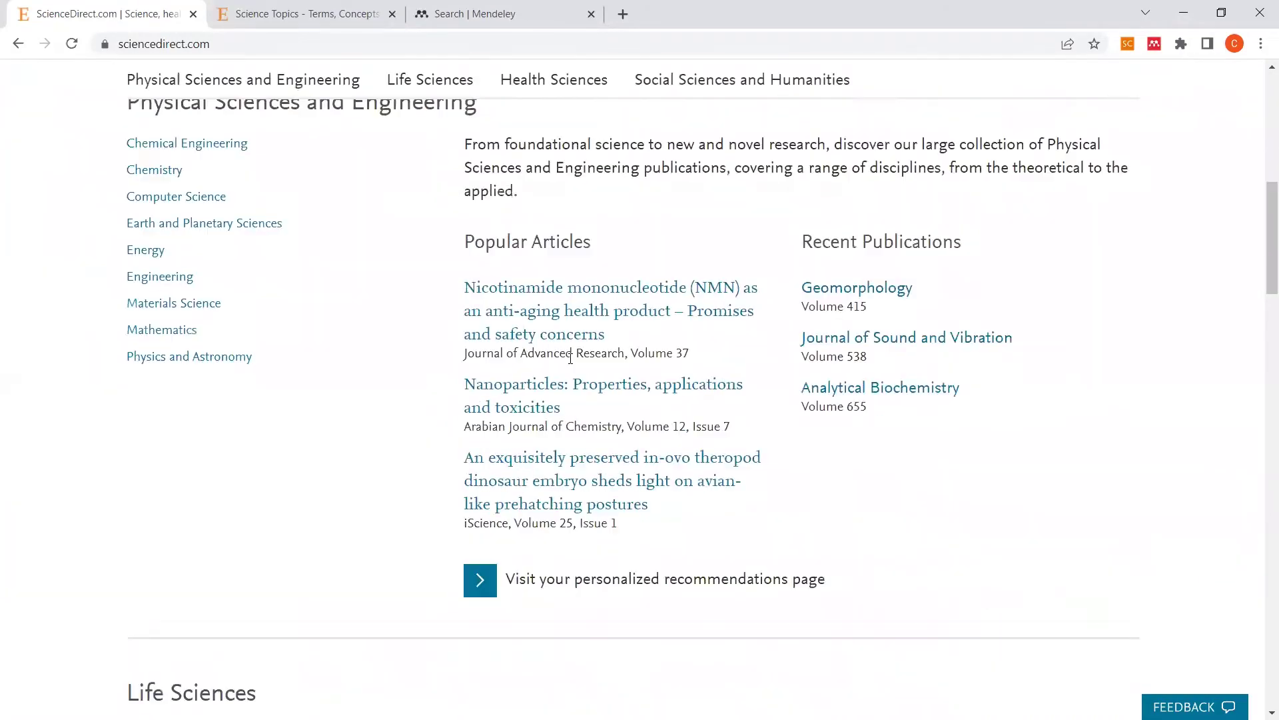
scroll(576, 364, "down", 20)
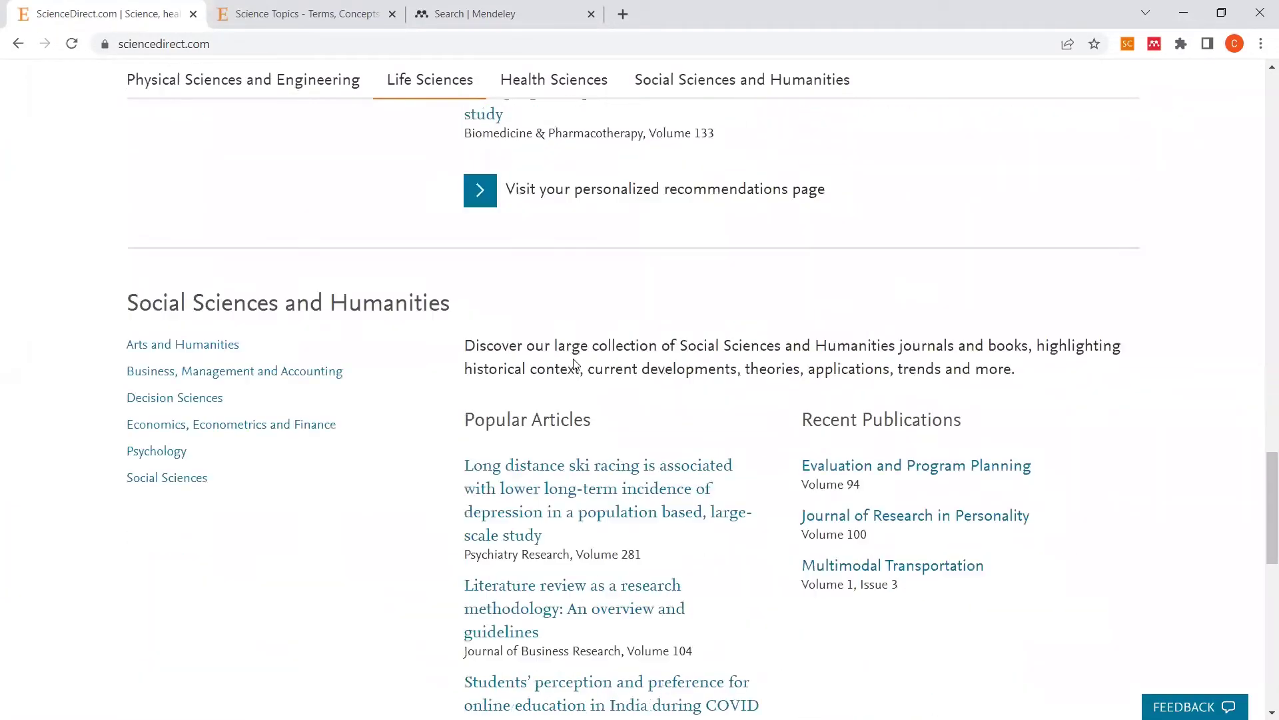
scroll(574, 363, "down", 3)
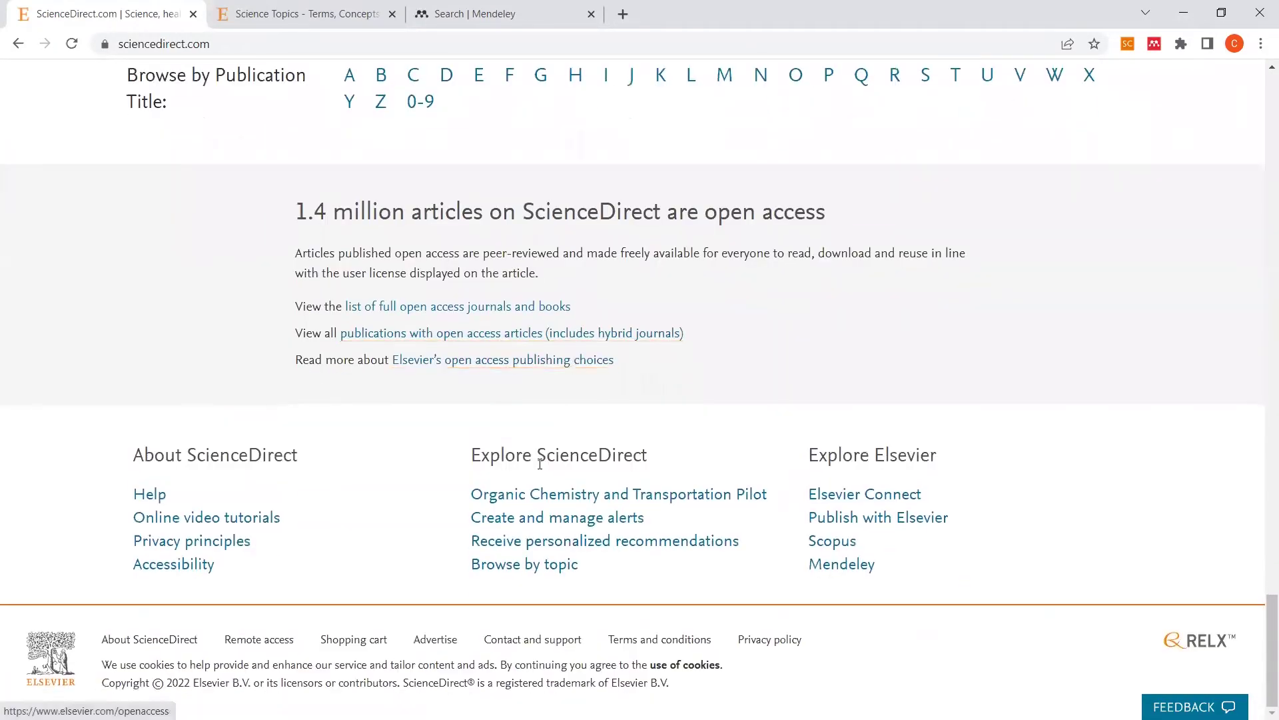
right_click(506, 571)
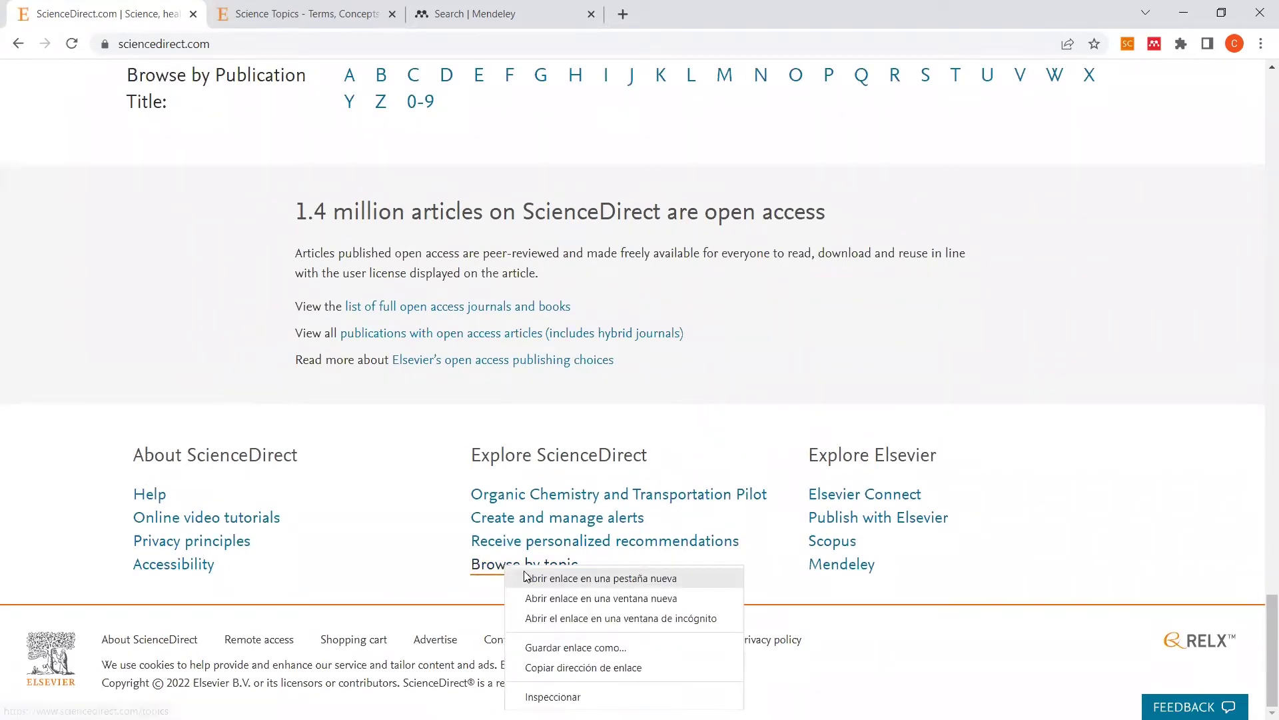
left_click(527, 582)
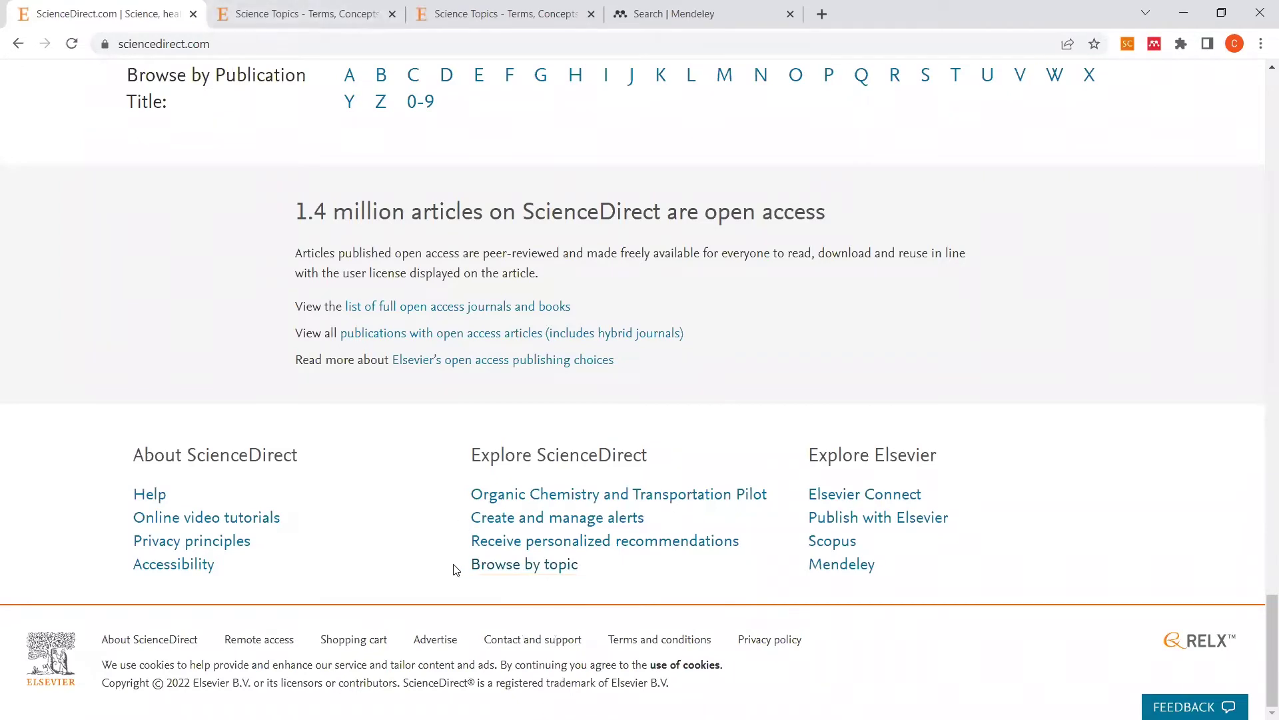
left_click(479, 17)
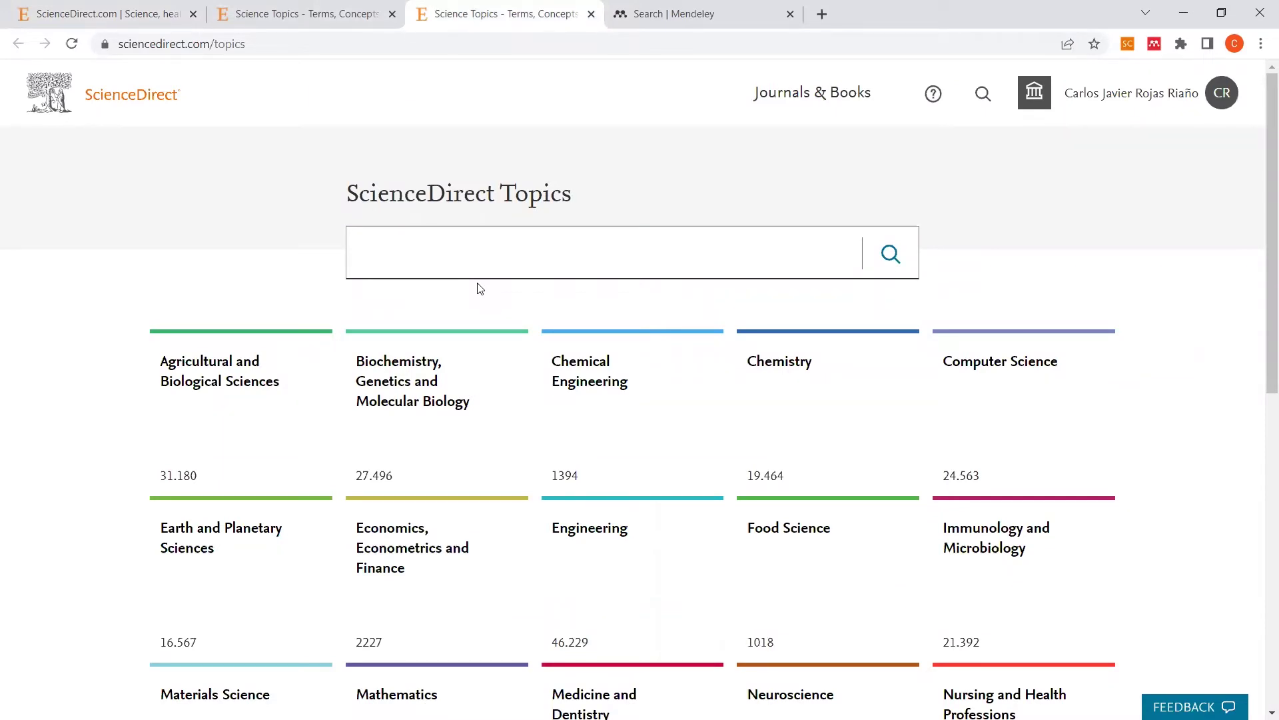
Step: Look over the ScienceDirect Topics subject areas, search the topics for "innovation" and close that page
scroll(656, 386, "down", 4)
scroll(833, 474, "down", 1)
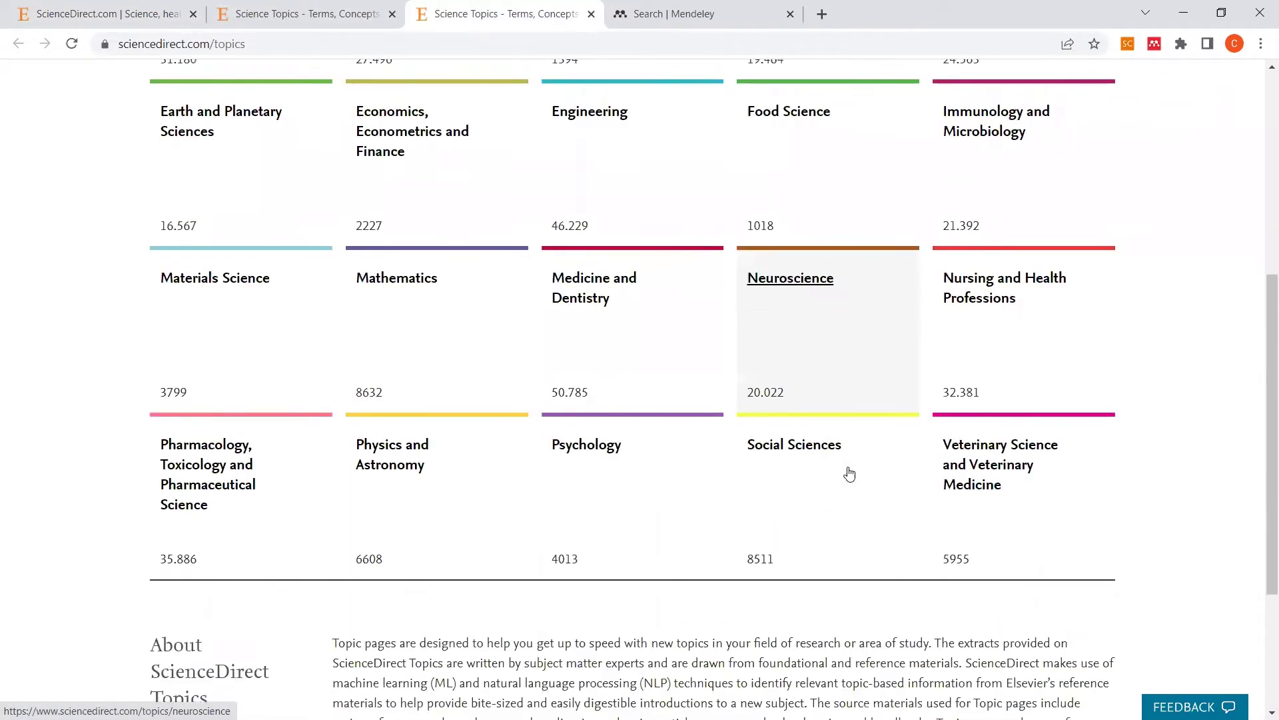
scroll(942, 466, "up", 3)
scroll(911, 433, "up", 2)
left_click(397, 241)
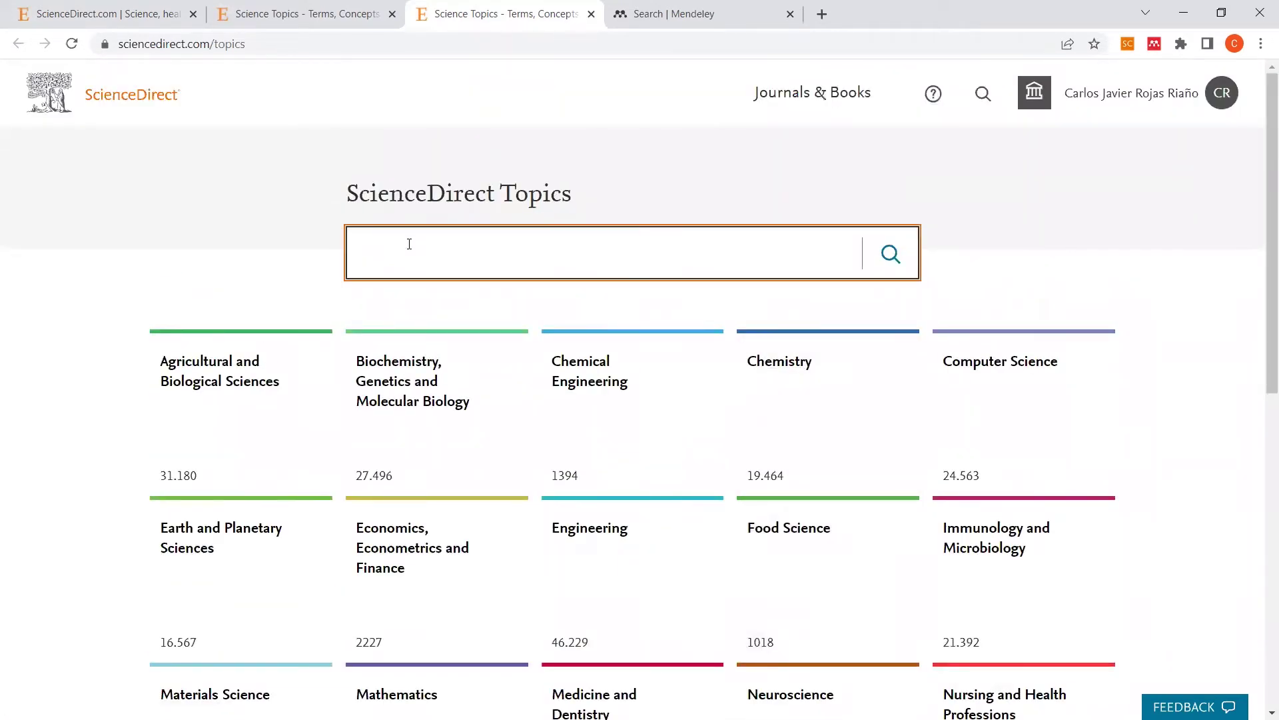
type("innovation")
key("Return")
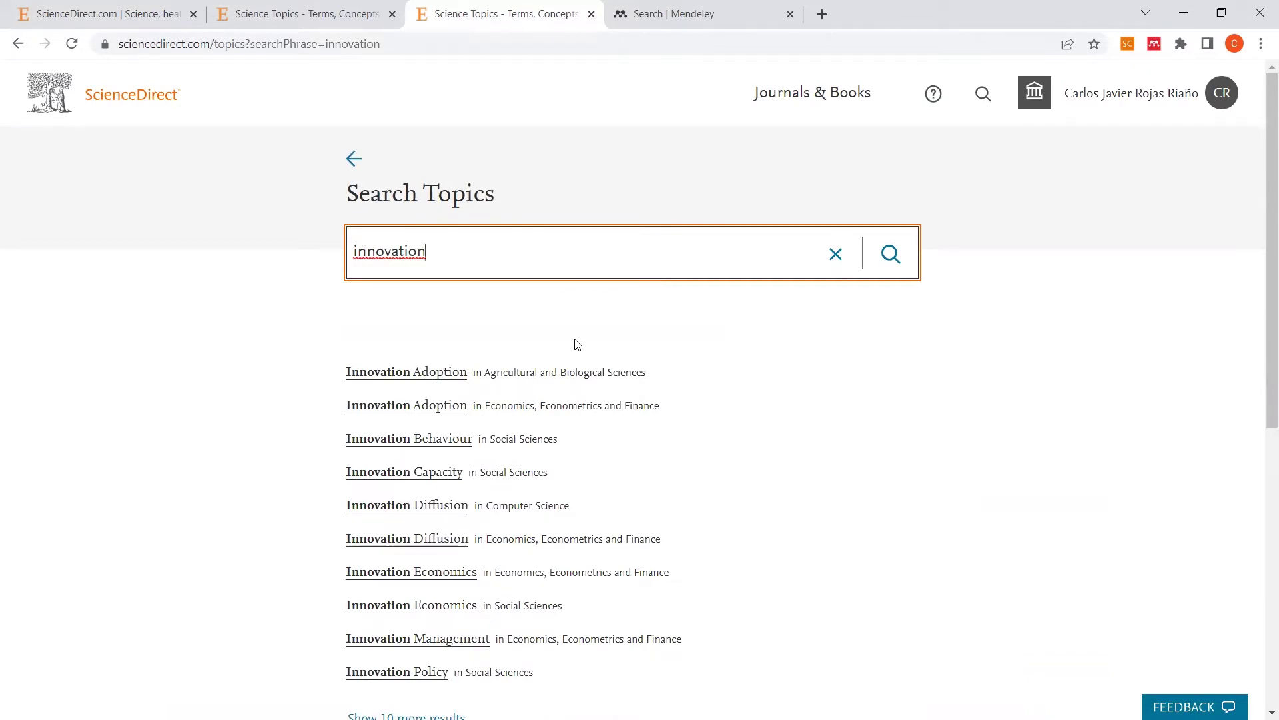
left_click(590, 14)
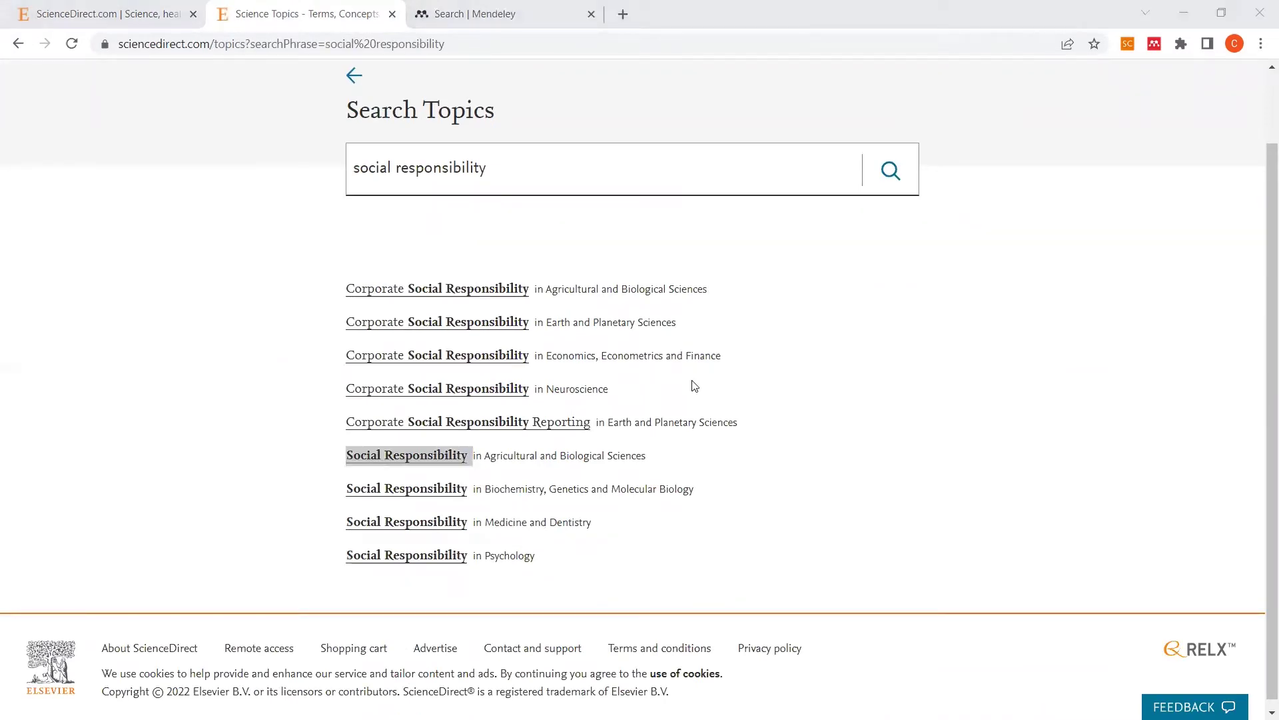
Step: Switch to the Word document and copy the first example search strategy, on innovation and social responsibility
key("alt+Tab")
scroll(747, 554, "down", 4)
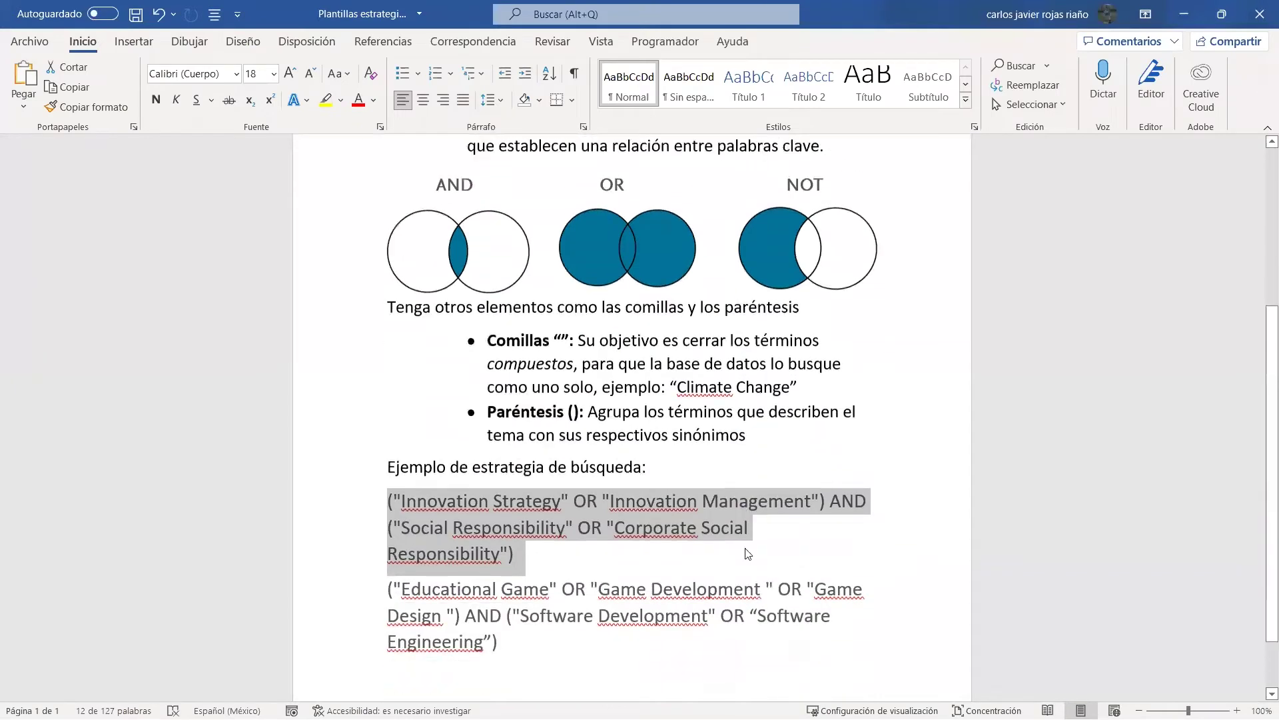
right_click(613, 490)
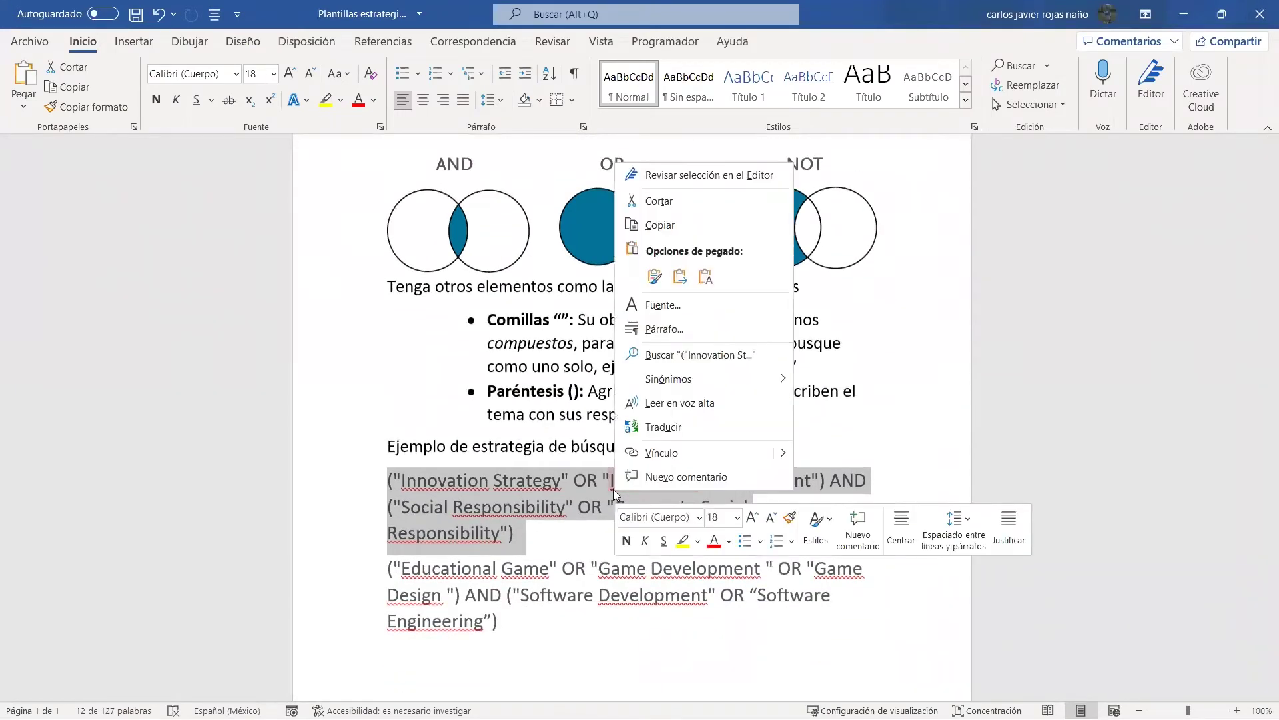
left_click(655, 226)
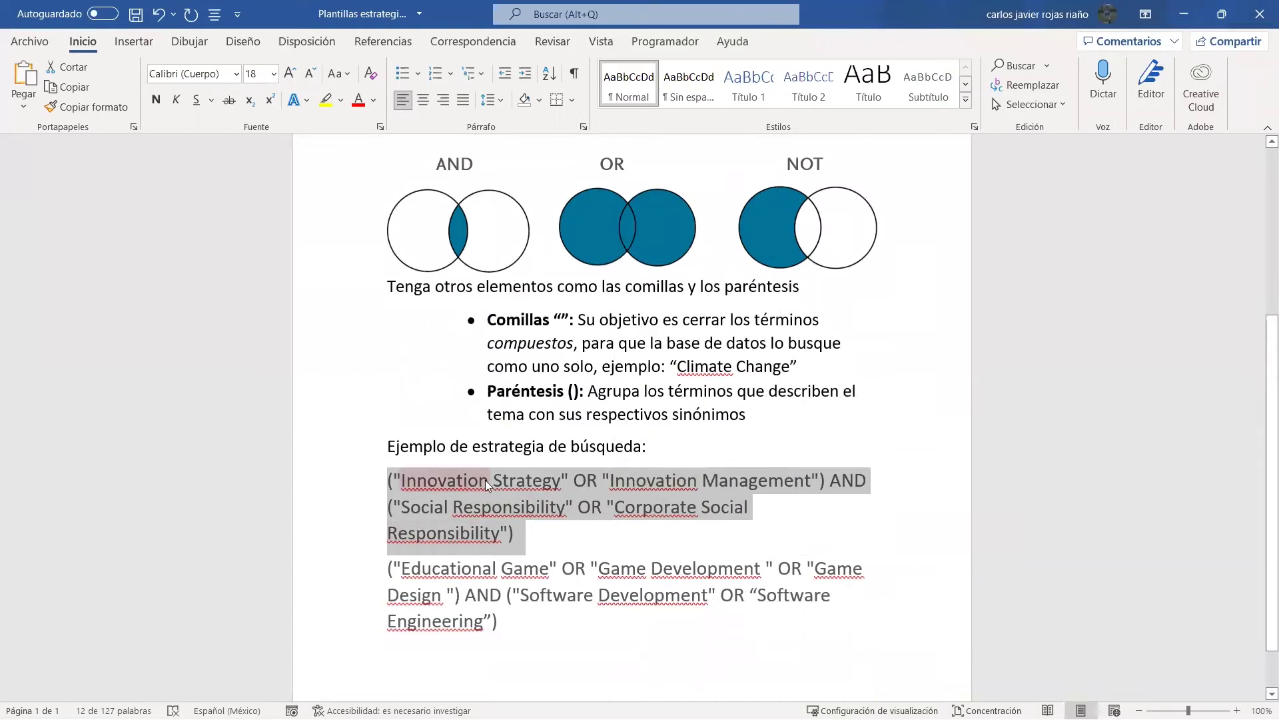
left_click(563, 560)
Step: Return to the ScienceDirect home page in the browser and run a keyword search with the copied innovation and social responsibility strategy
key("alt+Tab")
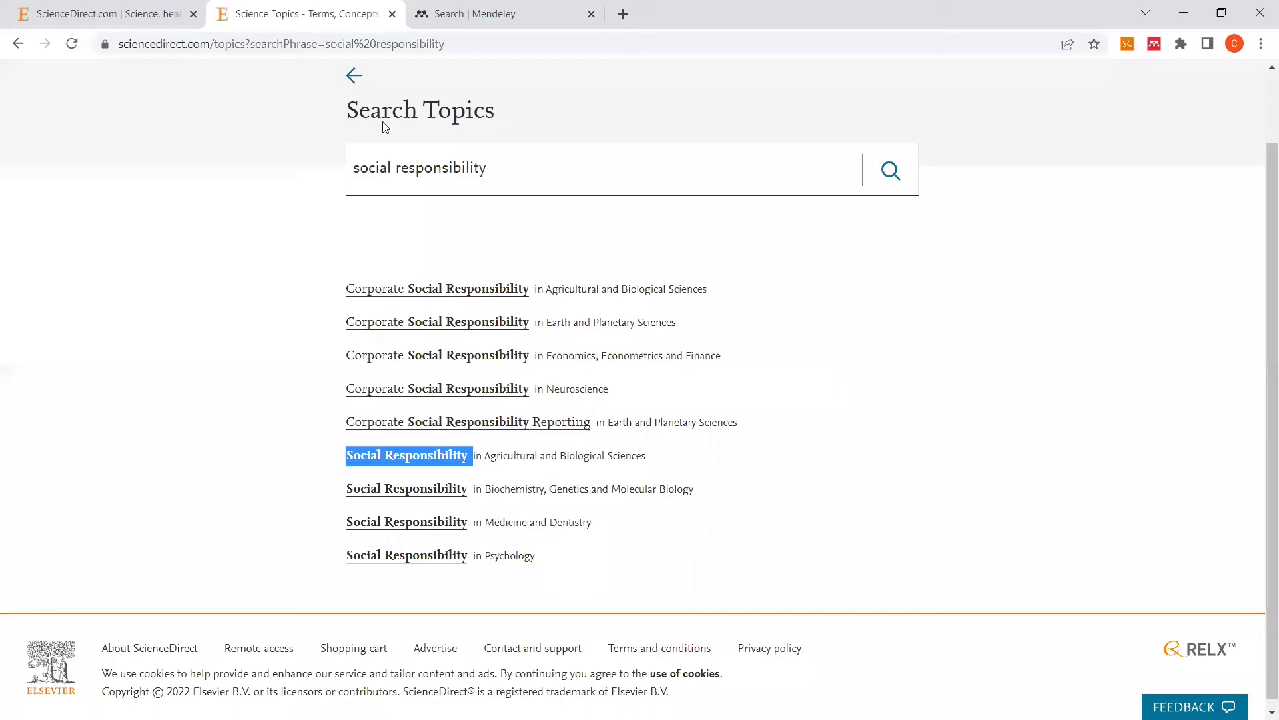
left_click(57, 21)
scroll(829, 475, "up", 20)
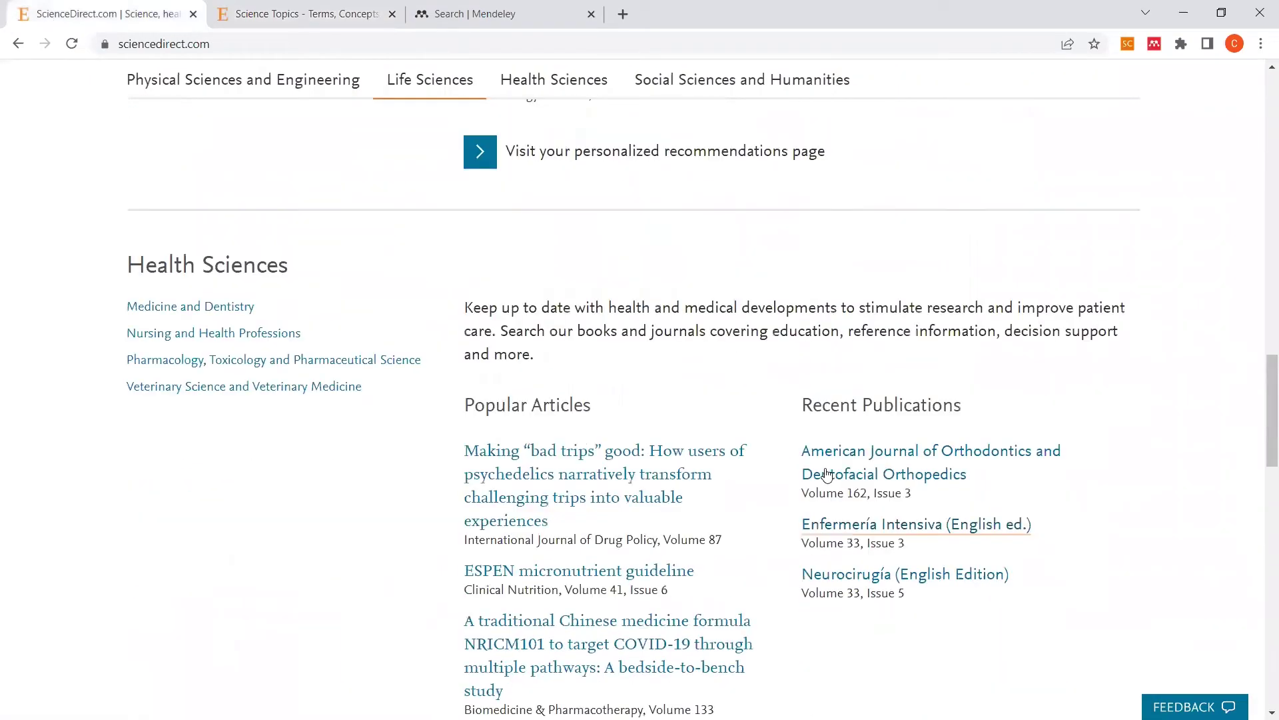
scroll(823, 479, "up", 2)
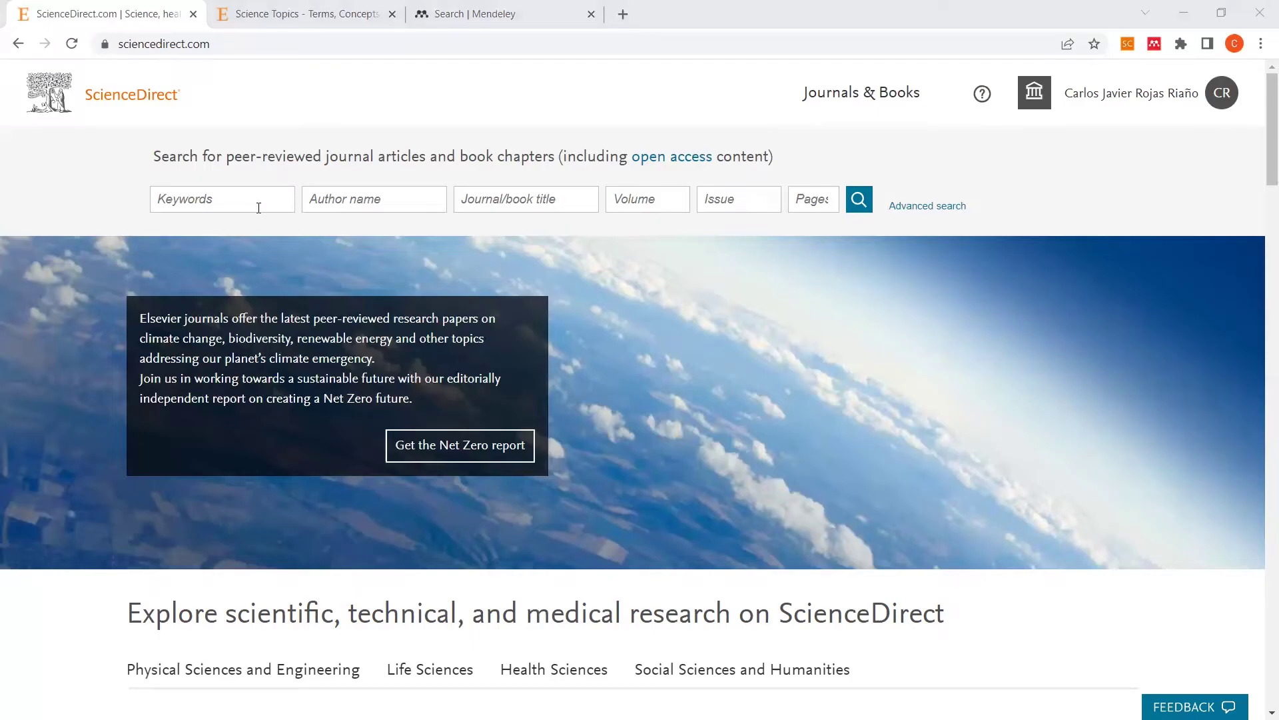
key("alt+Tab")
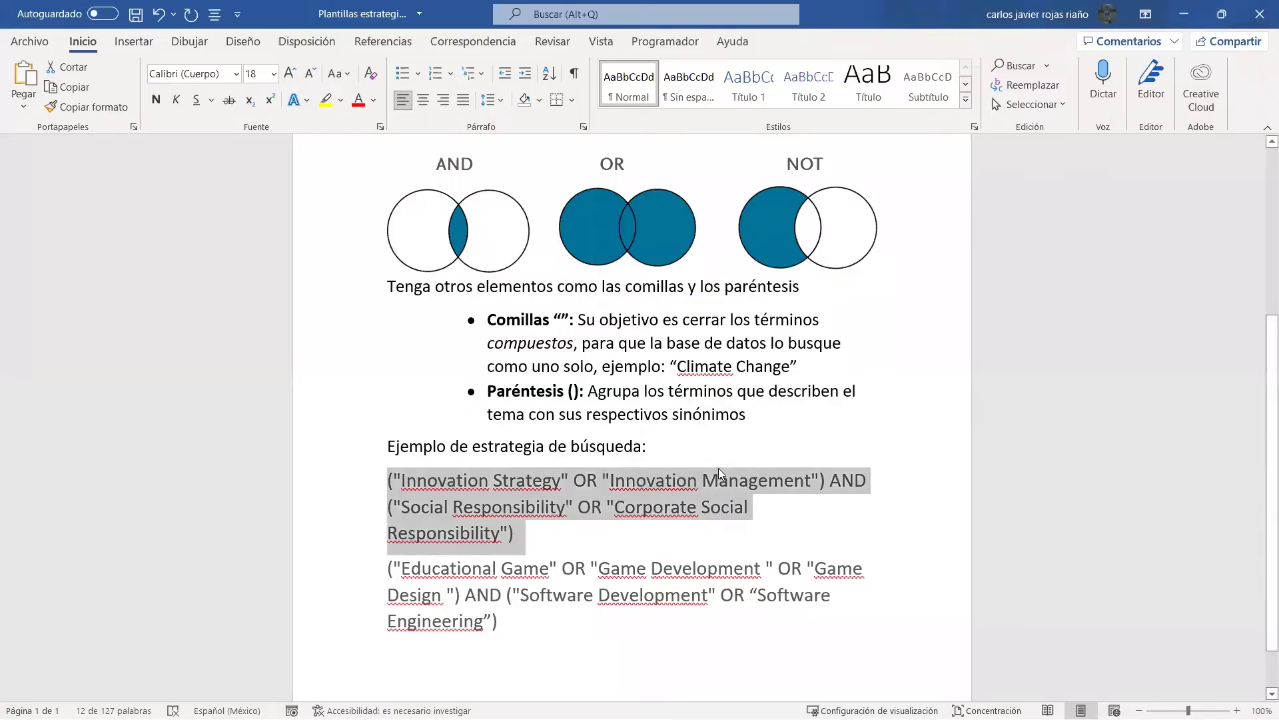
key("alt+Tab")
left_click(225, 201)
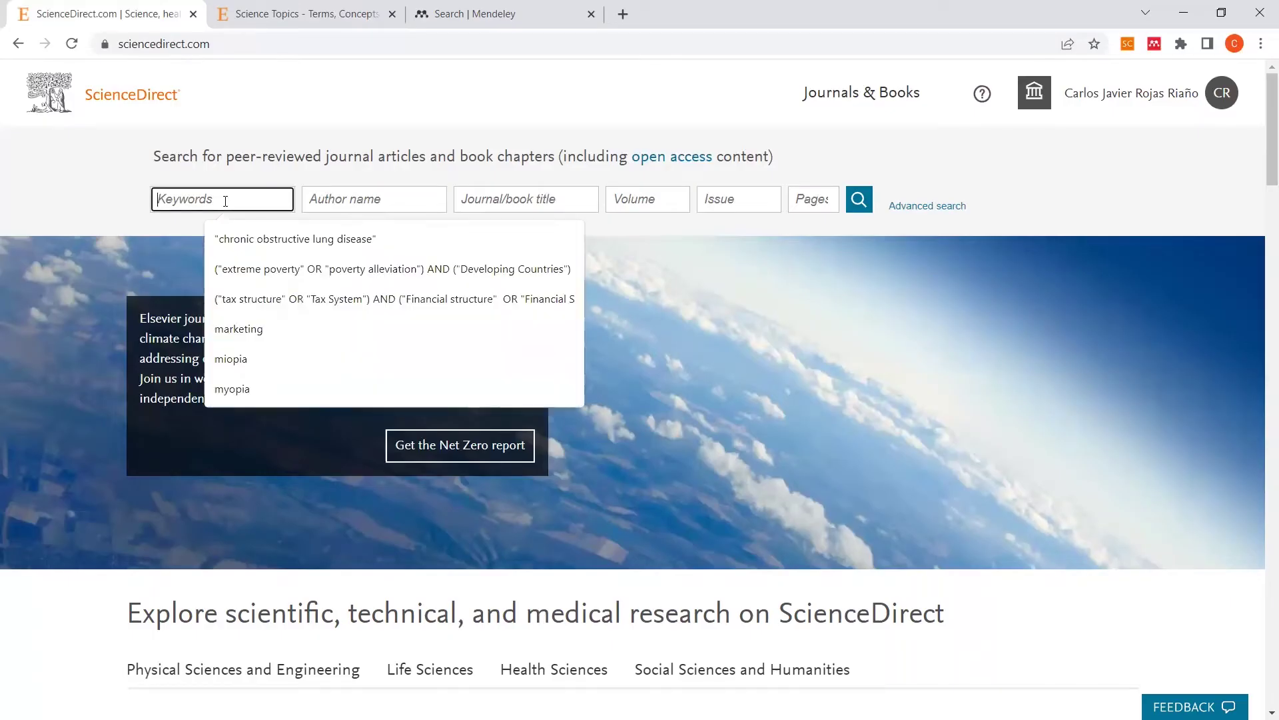
key("ctrl+v")
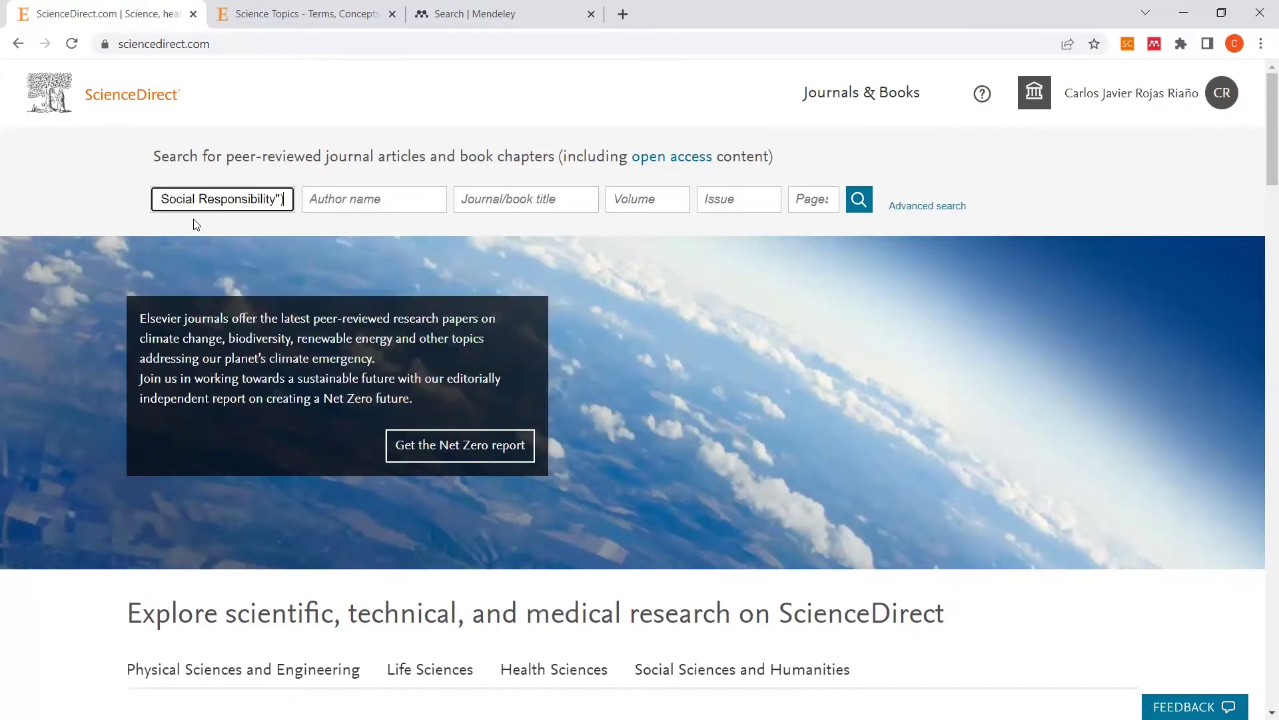
left_click(859, 200)
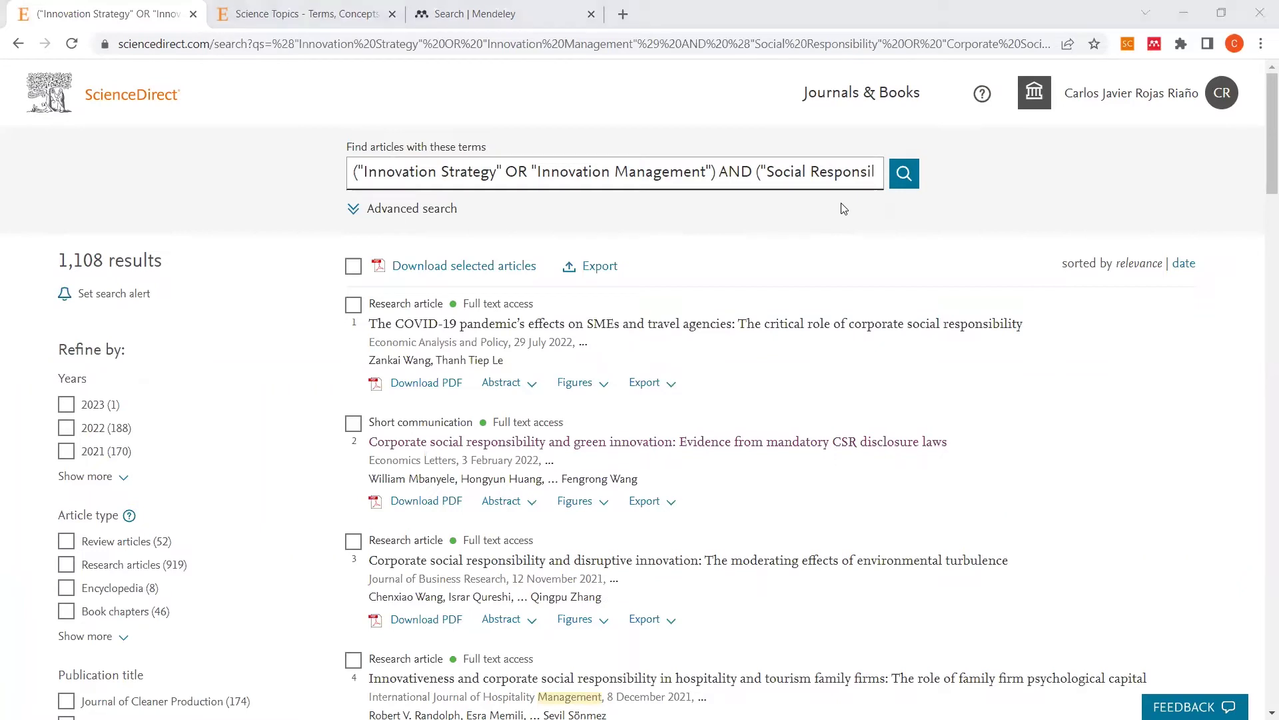
Step: In the Word document, add NOT environment inside the closing parenthesis of the first example search strategy
key("alt+Tab")
triple_click(809, 478)
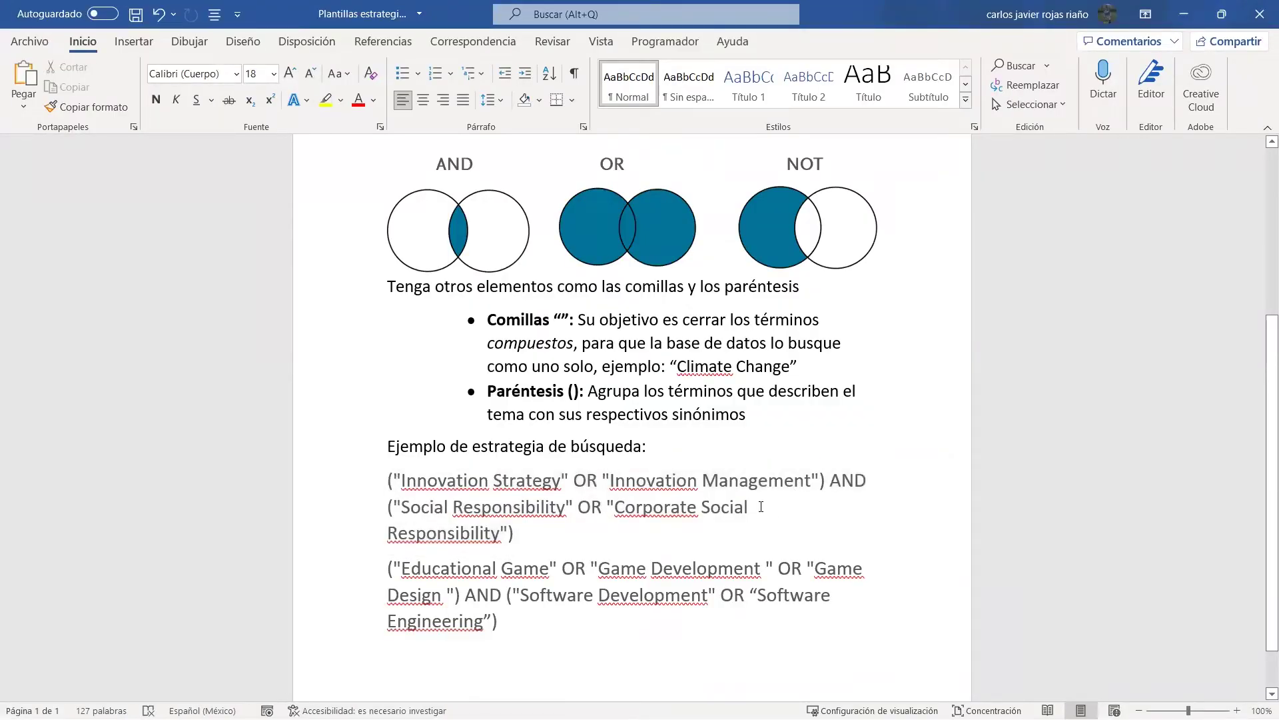
double_click(521, 533)
left_click(522, 536)
key("Left")
type("n")
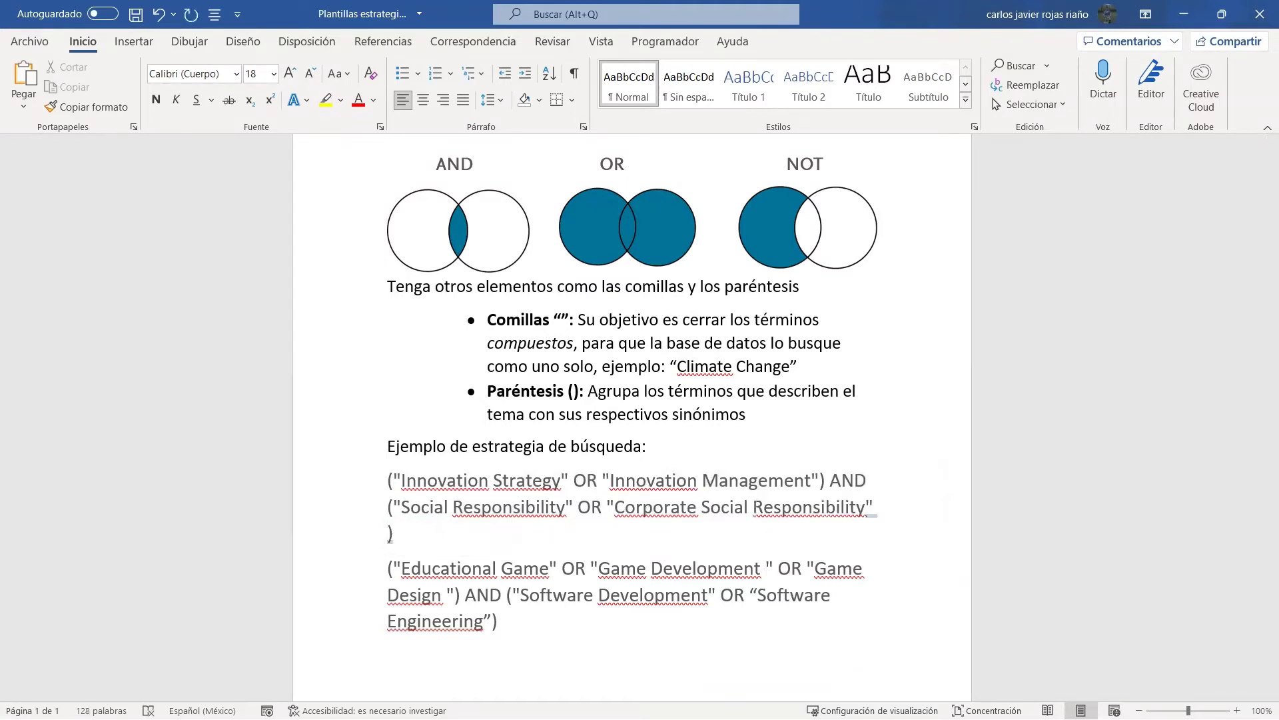
key("BackSpace")
type("NOT ")
type("ENVI")
type("RONMENT")
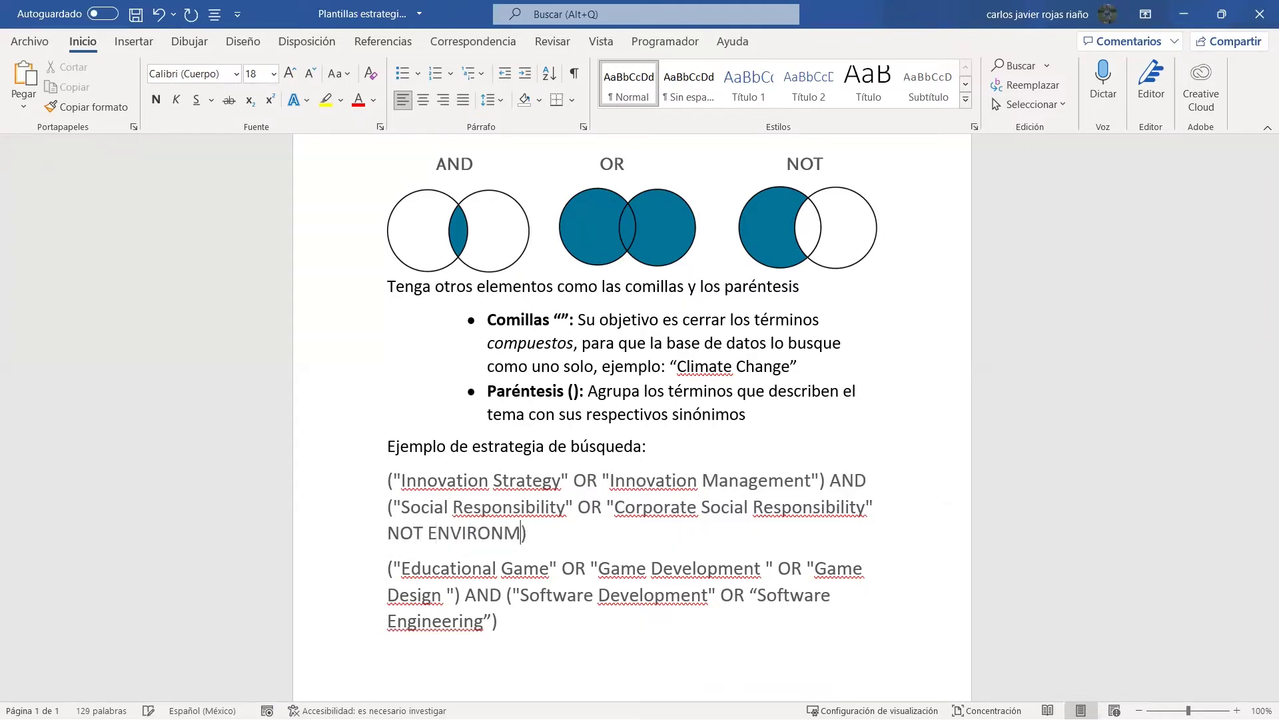
key("BackSpace")
key("BackSpace")
key("BackSpace")
key("BackSpace")
key("BackSpace")
key("BackSpace")
key("BackSpace")
key("BackSpace")
key("BackSpace")
key("BackSpace")
key("BackSpace")
type("environment")
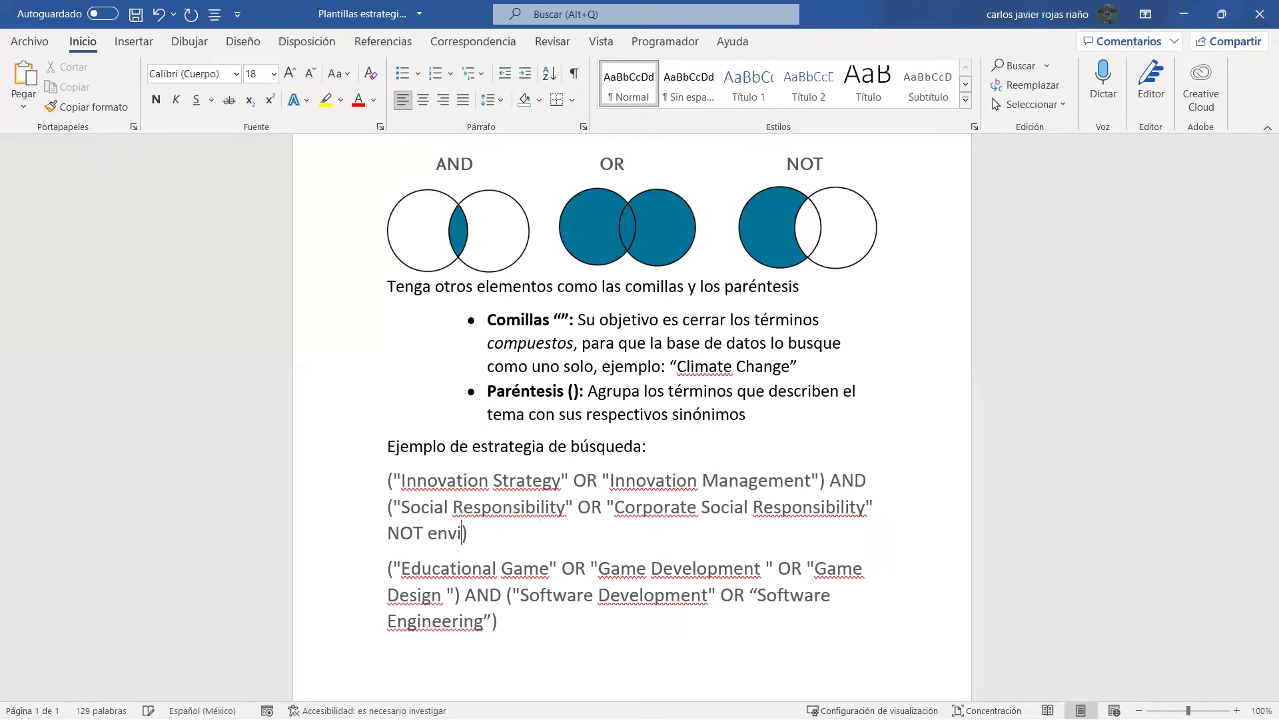
Step: Copy the revised strategy containing NOT environment and rerun the ScienceDirect article search with it in place of the previous terms
left_click_drag(543, 533, 368, 493)
key("ctrl+c")
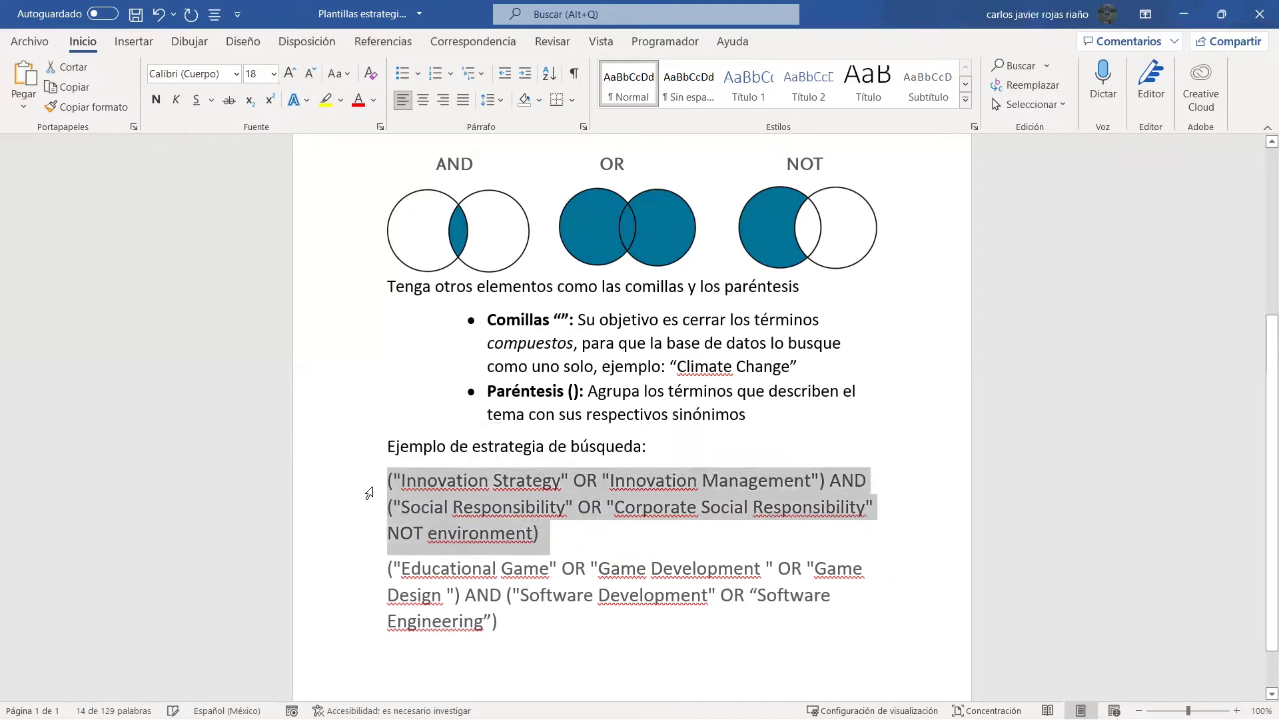
key("alt+Tab")
left_click(353, 178)
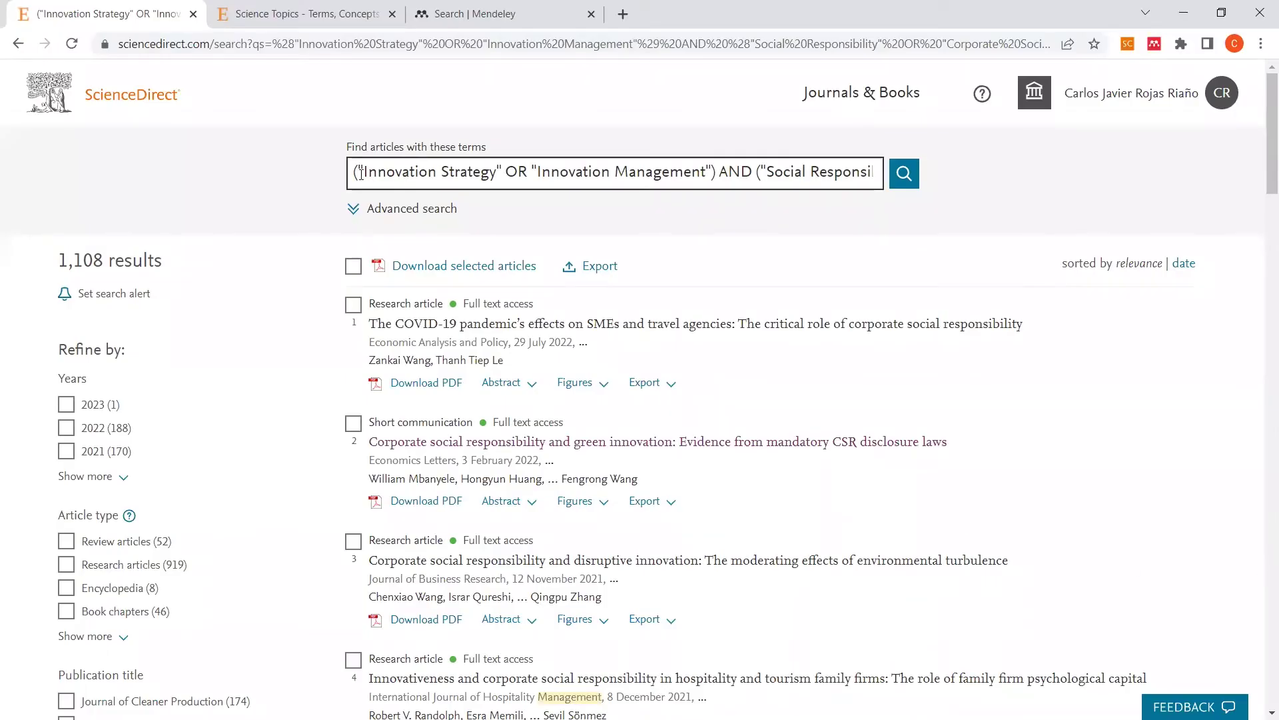
key("ctrl+a")
key("ctrl+v")
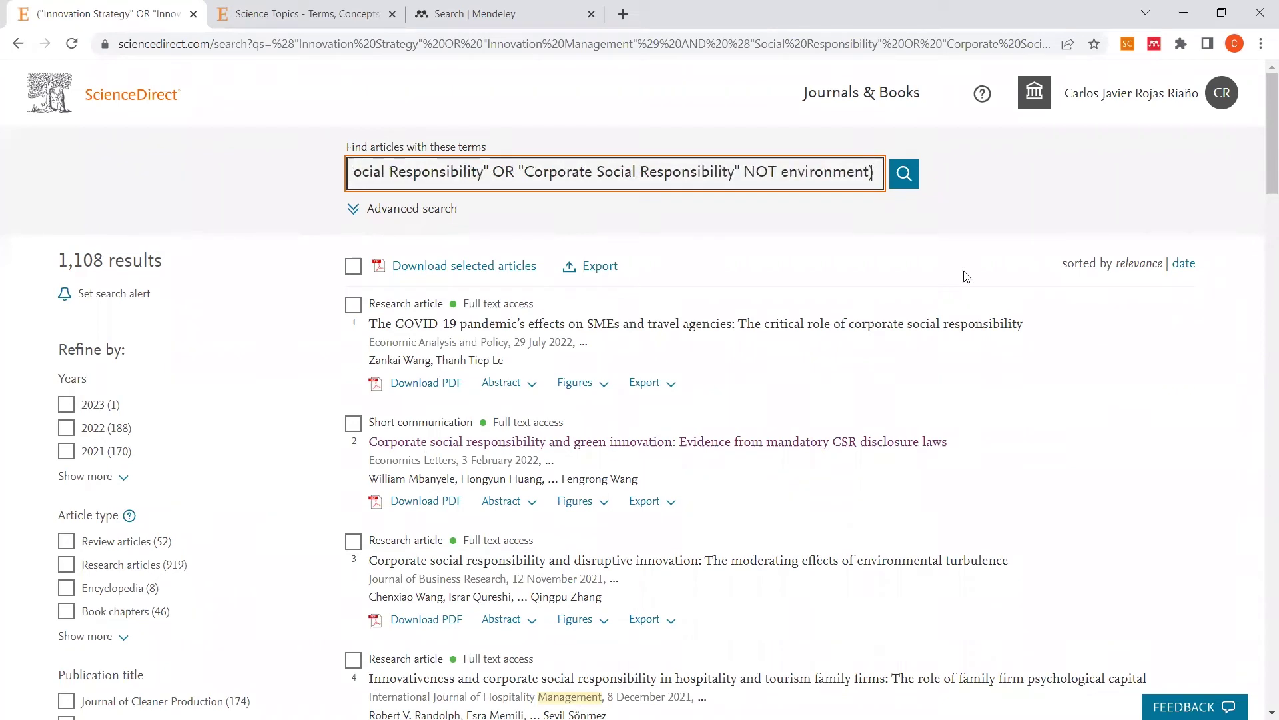
left_click(899, 175)
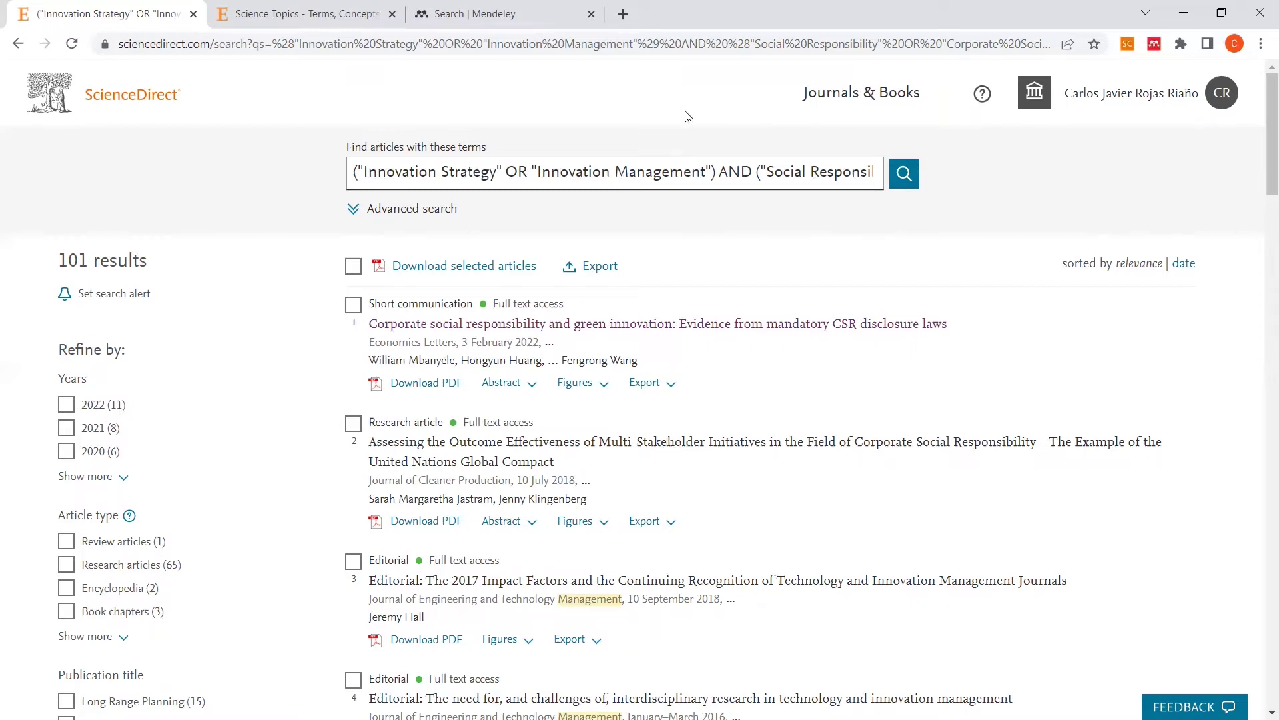
Step: Review the search terms against the social responsibility topics list and highlight the result count of the refined search
left_click_drag(360, 170, 860, 172)
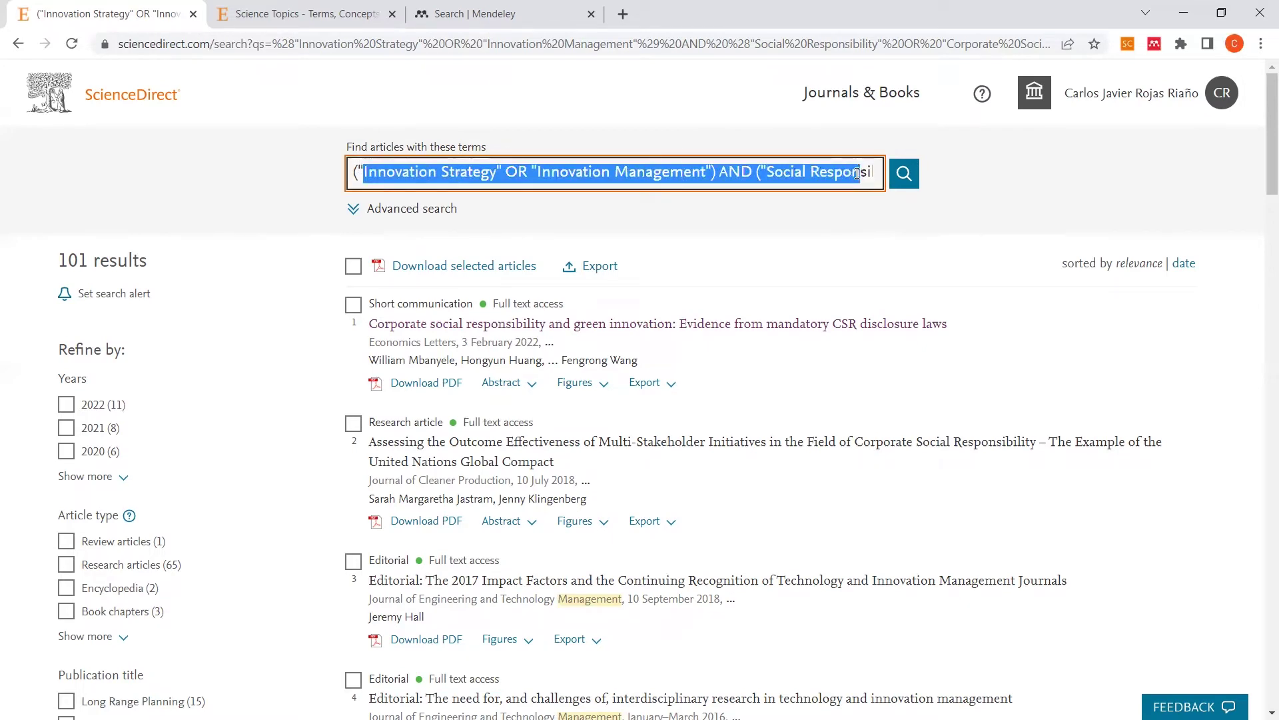
left_click(279, 13)
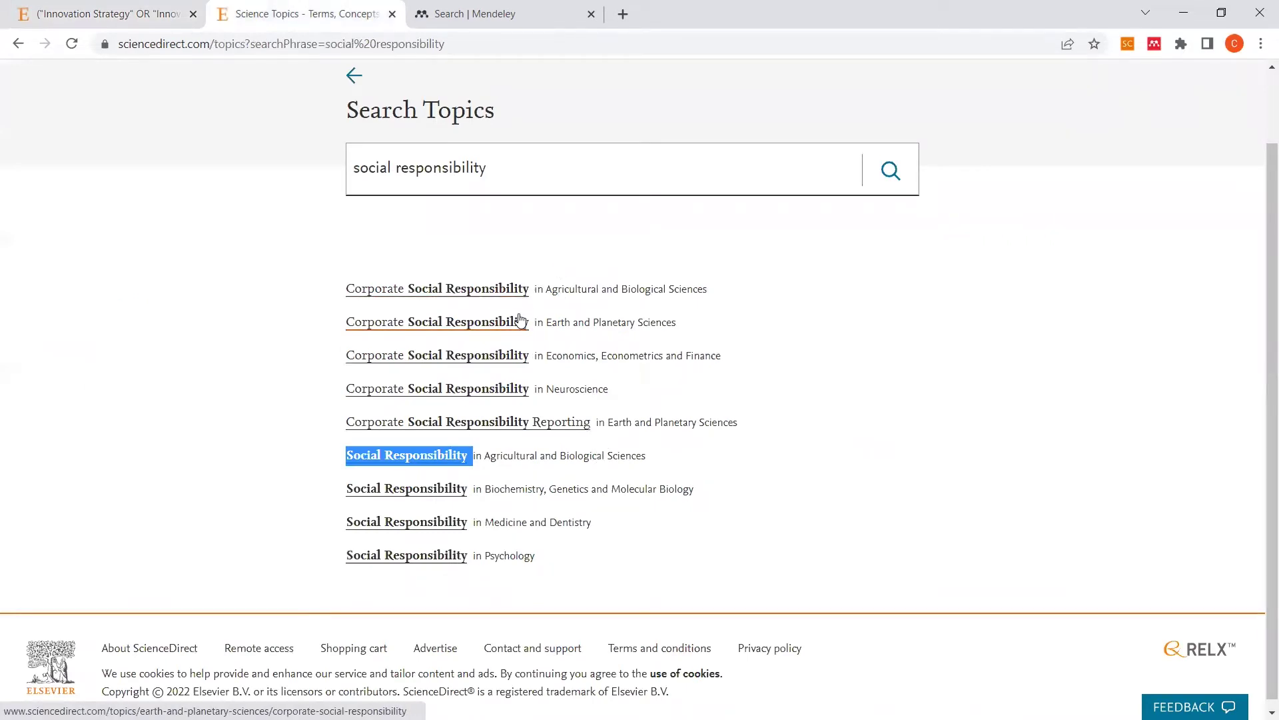
left_click(100, 12)
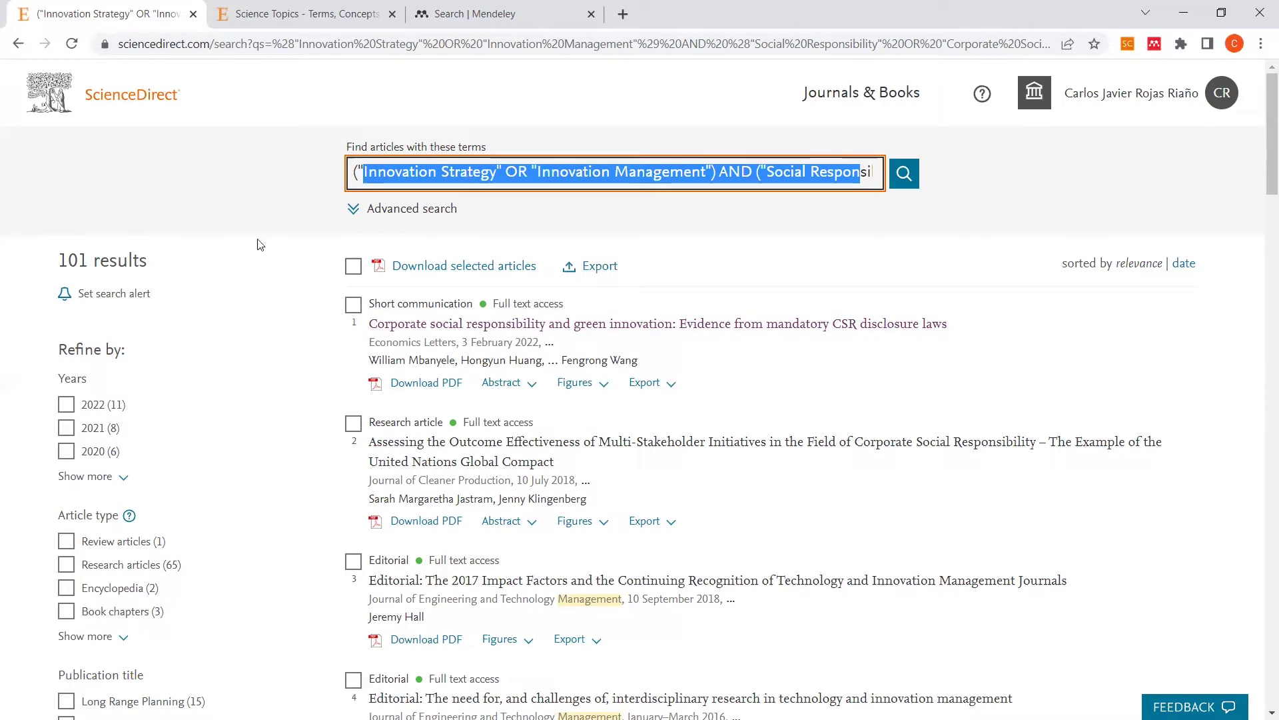
left_click(574, 238)
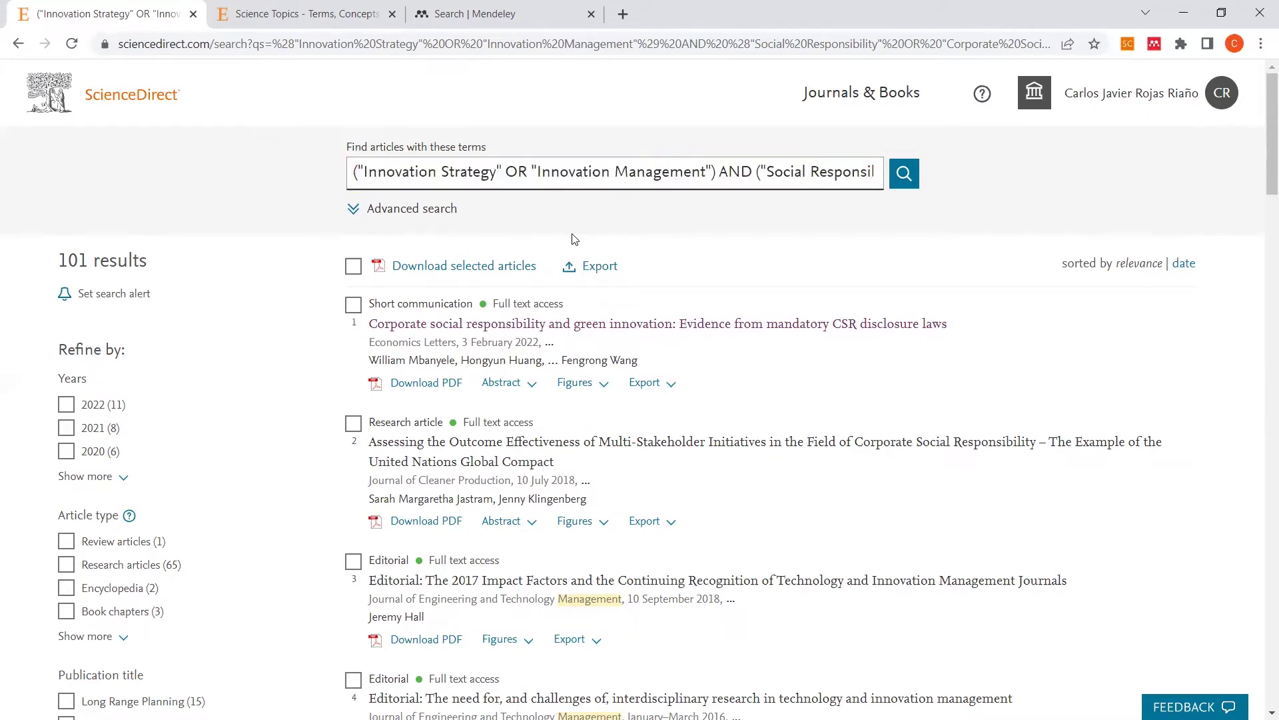
left_click_drag(61, 260, 150, 261)
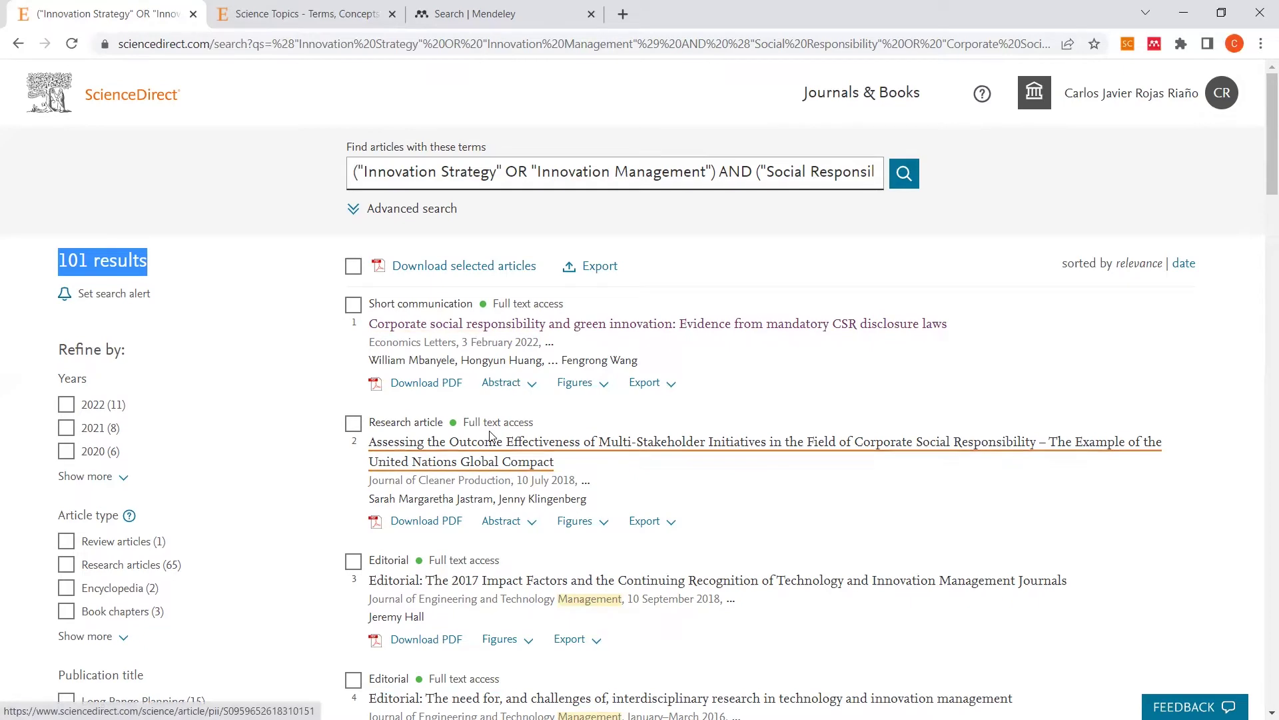
Step: Preview the figures of the first four search results, closing the first article's figure preview again
left_click(573, 387)
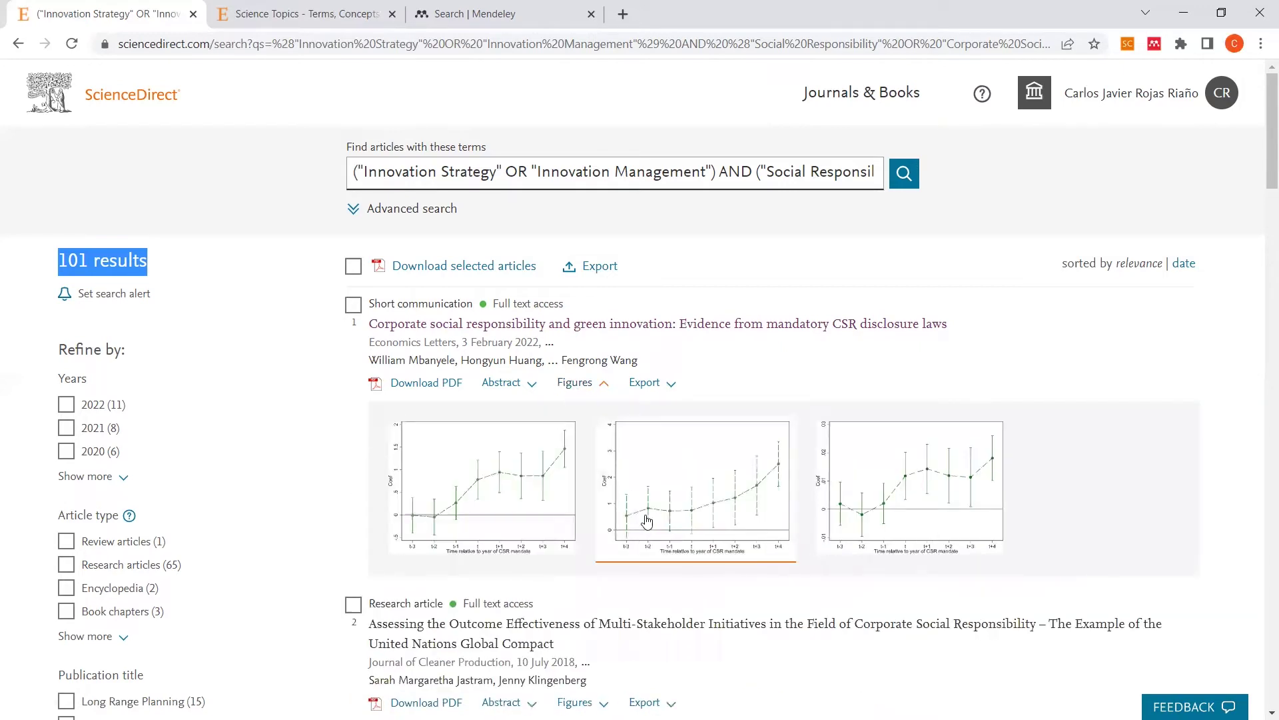
left_click(573, 386)
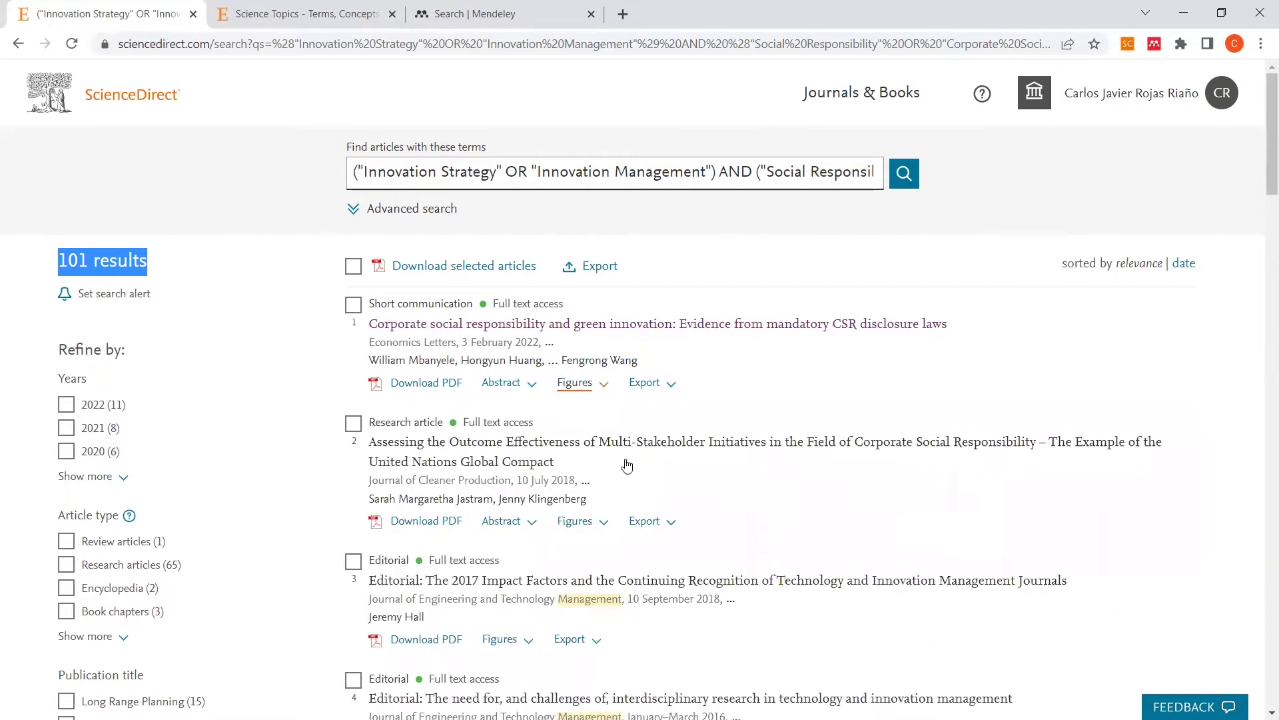
left_click(575, 522)
scroll(783, 543, "down", 2)
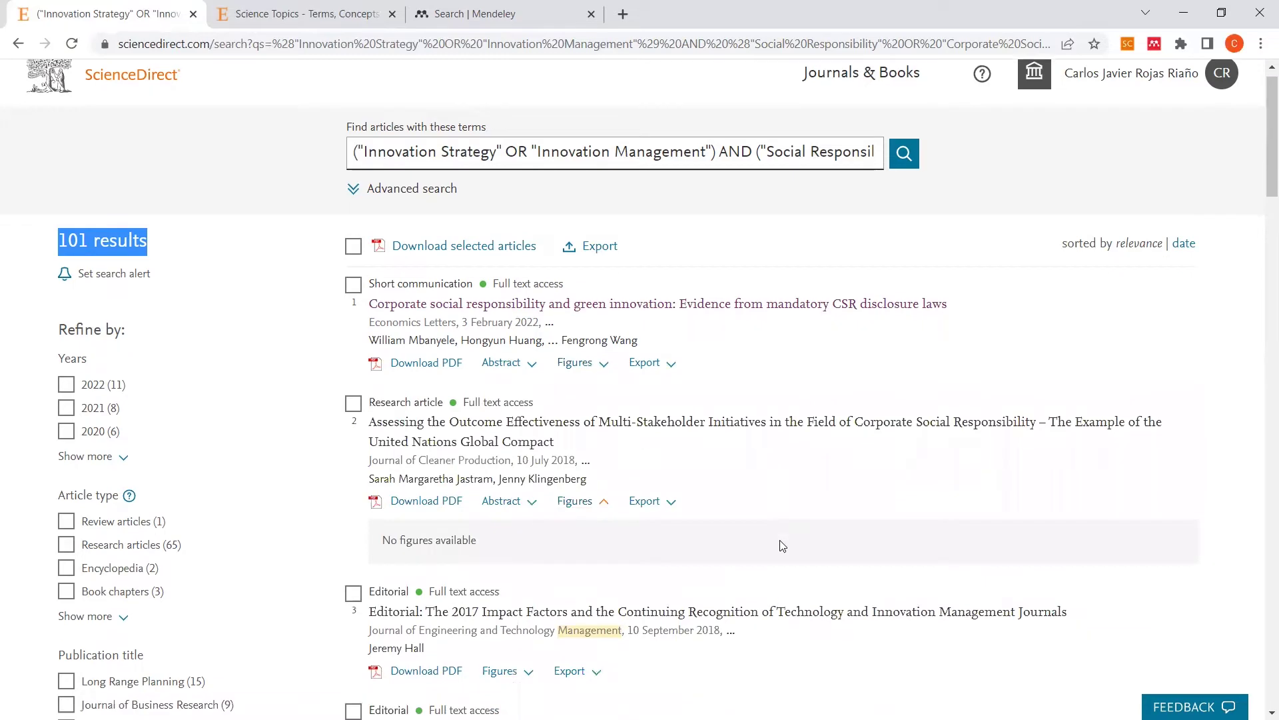
scroll(726, 501, "down", 1)
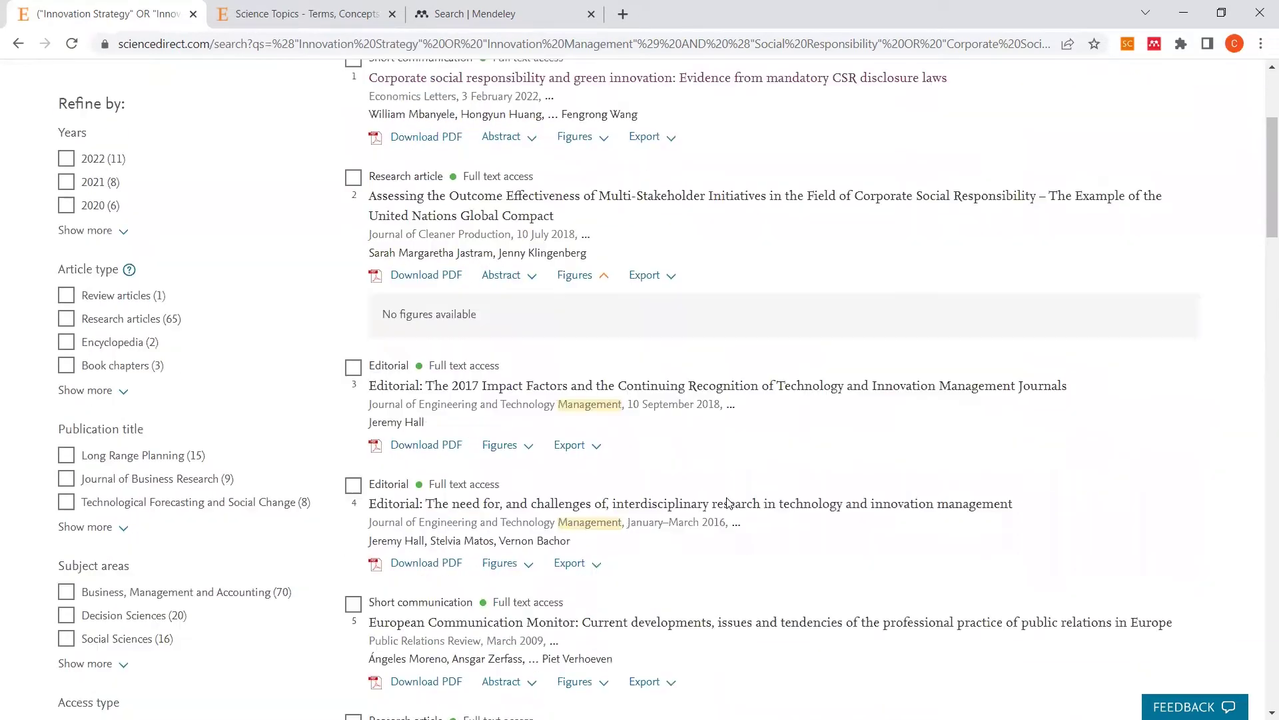
left_click(499, 441)
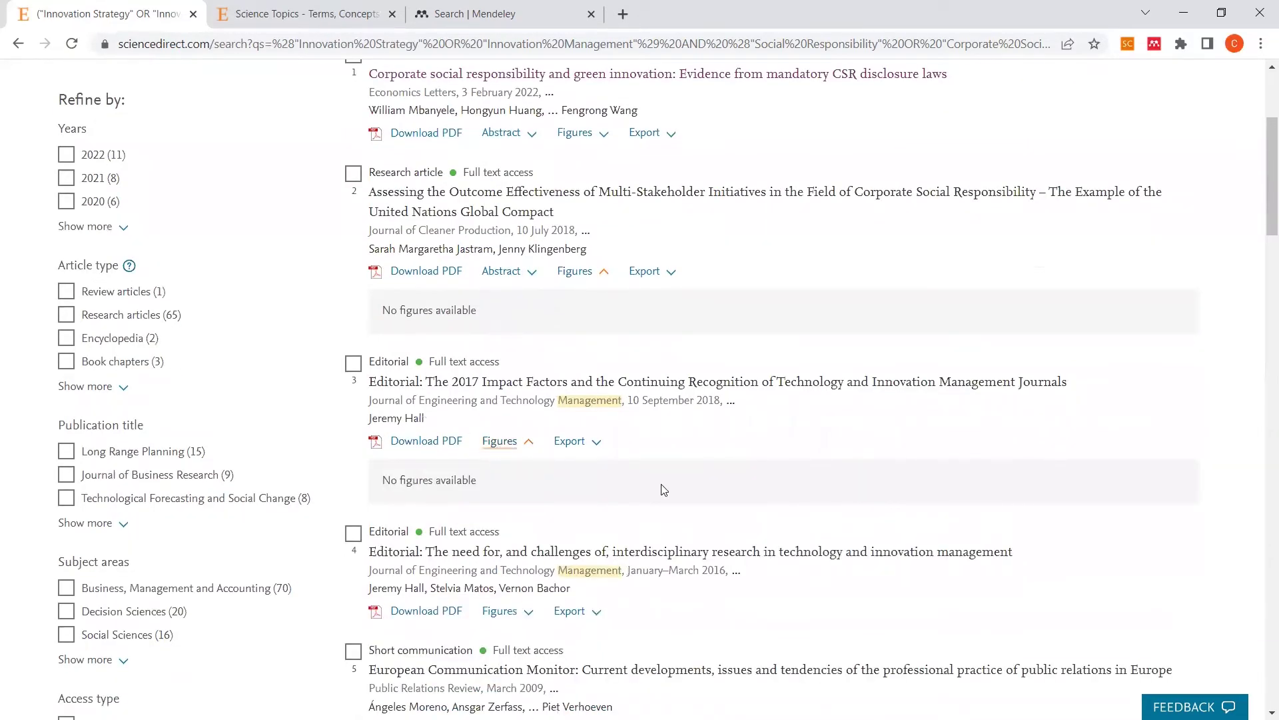
scroll(613, 505, "down", 2)
left_click(500, 444)
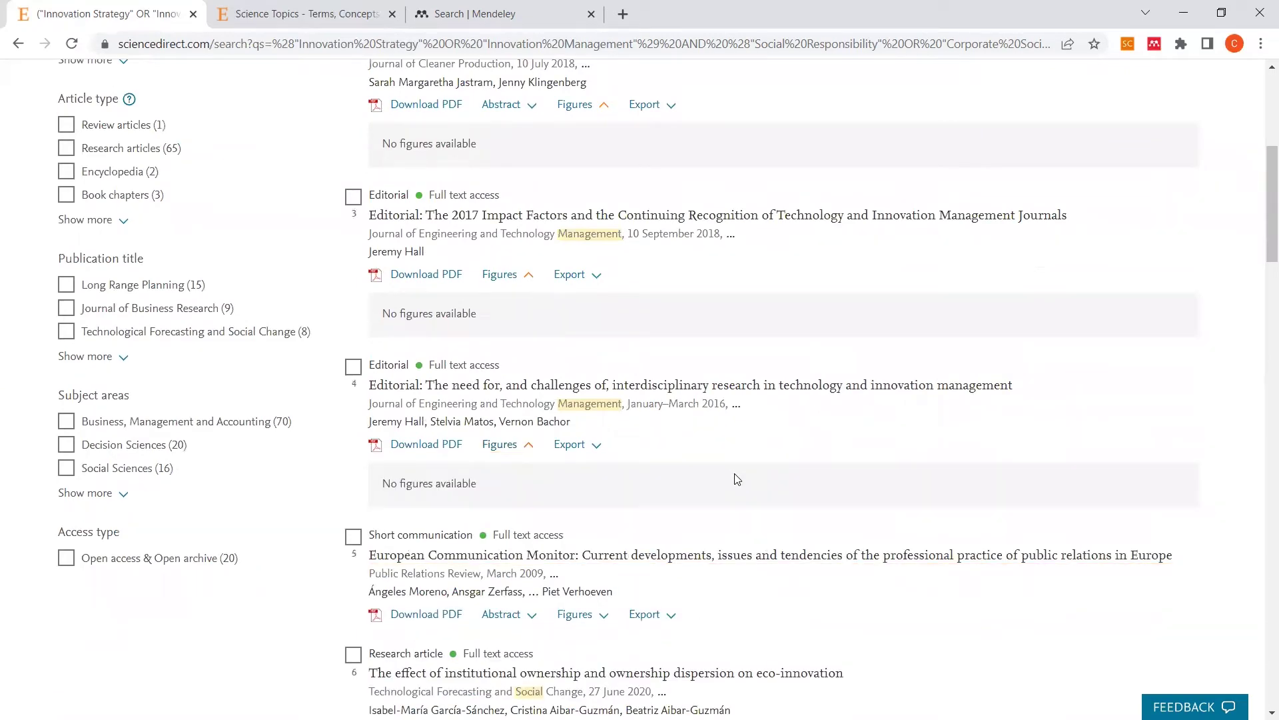
scroll(737, 480, "up", 5)
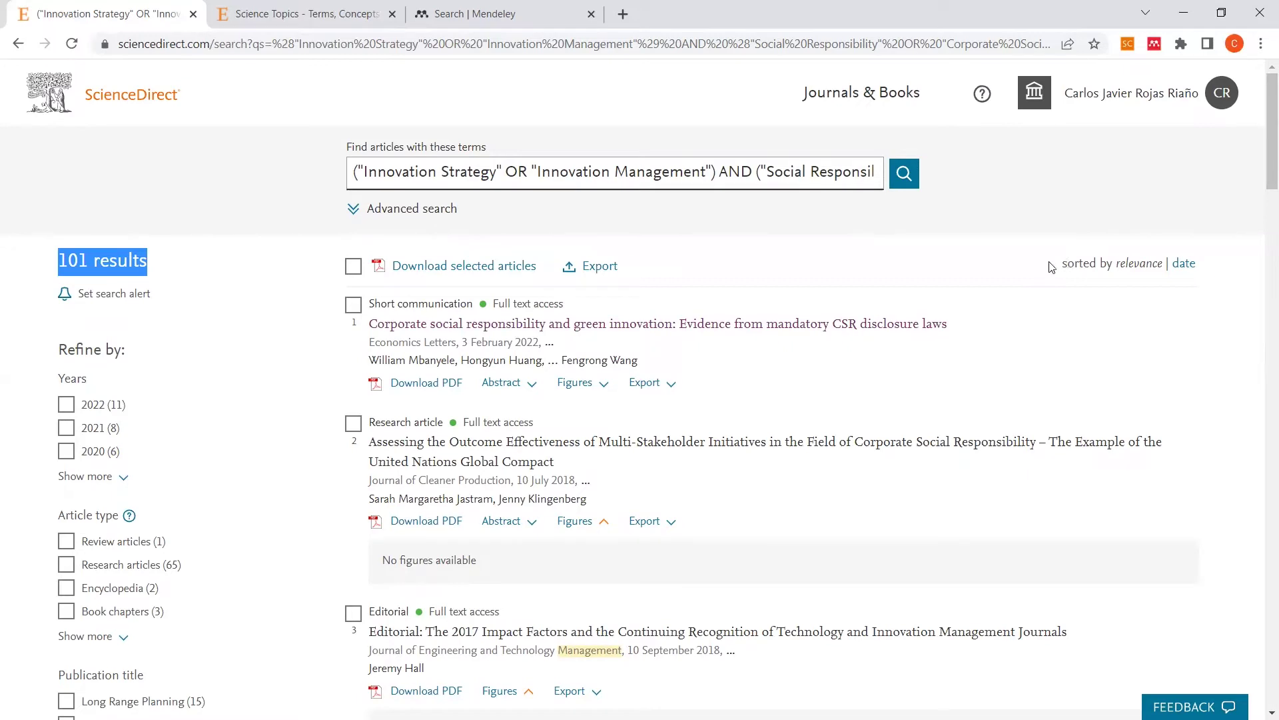
Step: Highlight the relevance sorting option above the search results to examine how the articles are ordered
left_click_drag(1060, 268, 1224, 265)
left_click(1223, 265)
left_click_drag(1115, 263, 1164, 263)
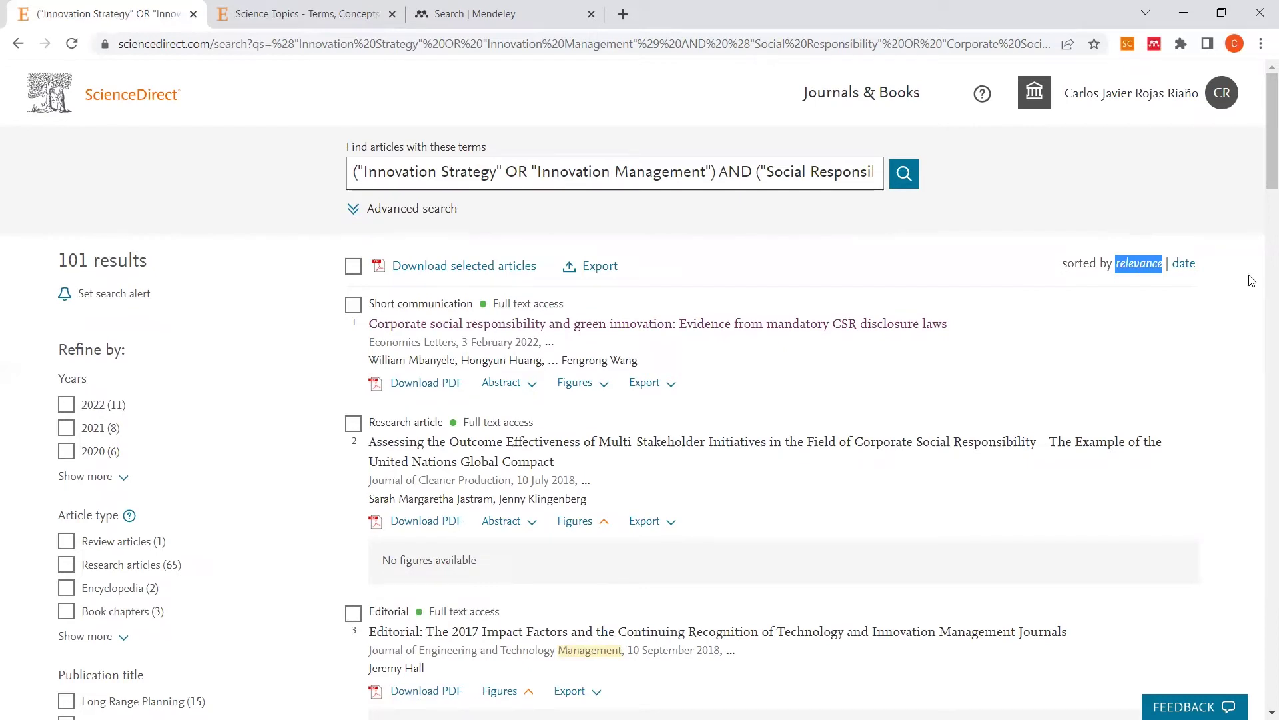
left_click(1230, 268)
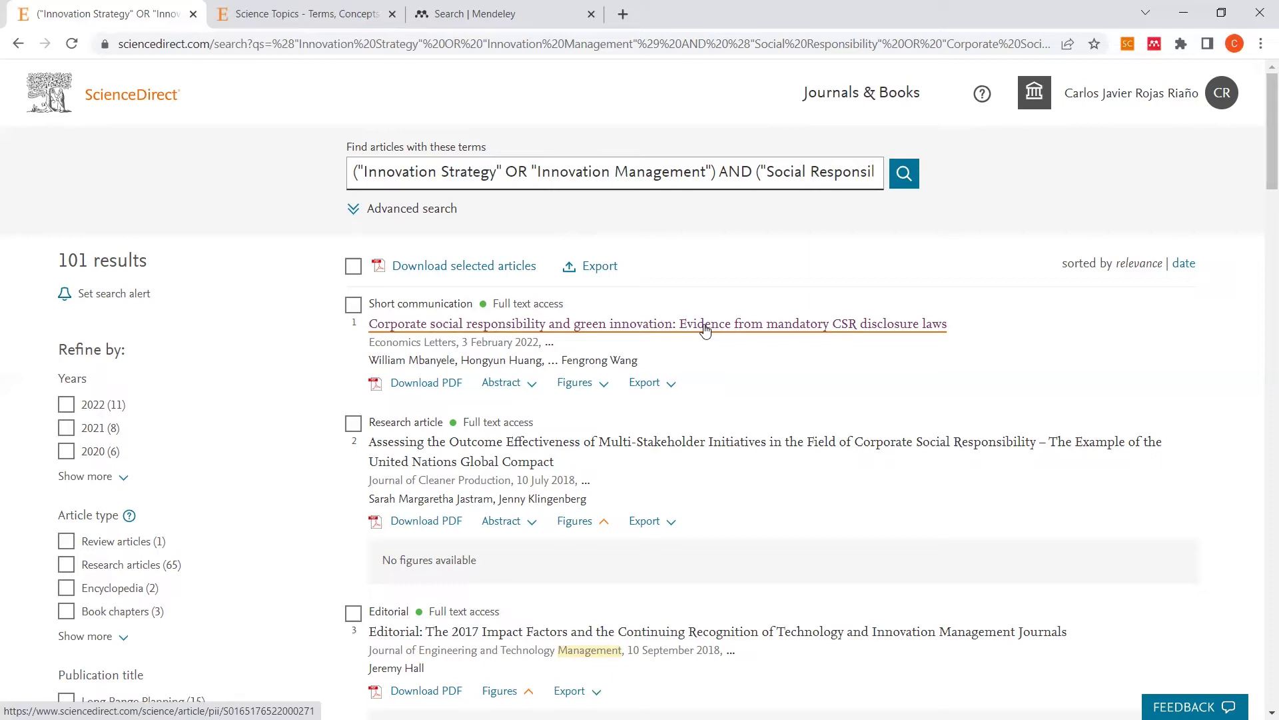
left_click_drag(1117, 264, 1163, 264)
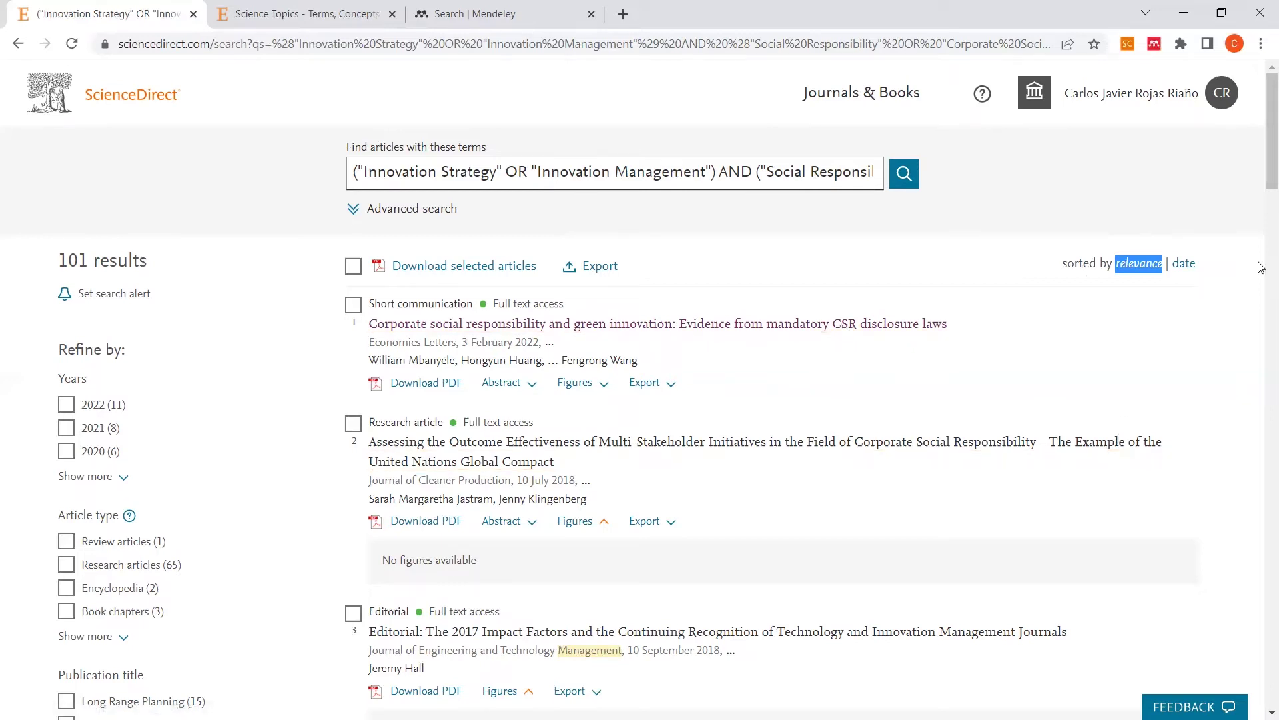
left_click(1147, 263)
double_click(1147, 264)
left_click(1136, 262)
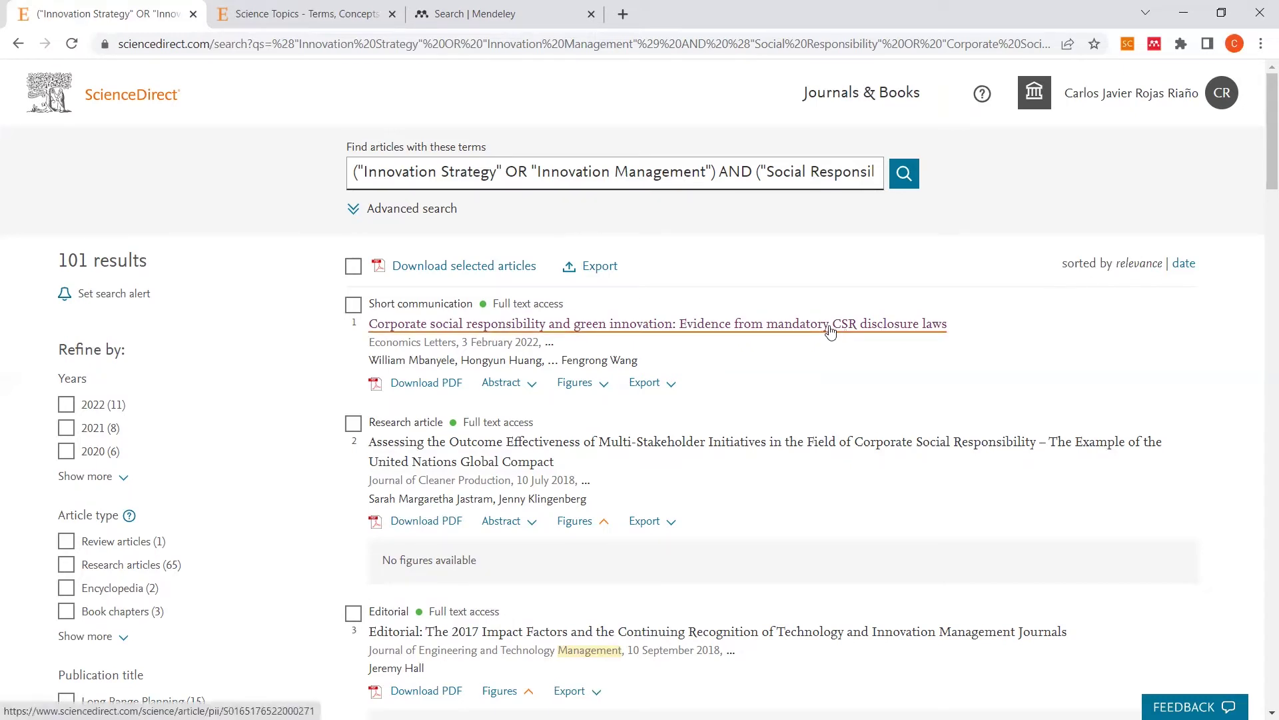
Step: Open the first article on corporate social responsibility and green innovation, highlight its citation index, and return to the results
left_click(773, 326)
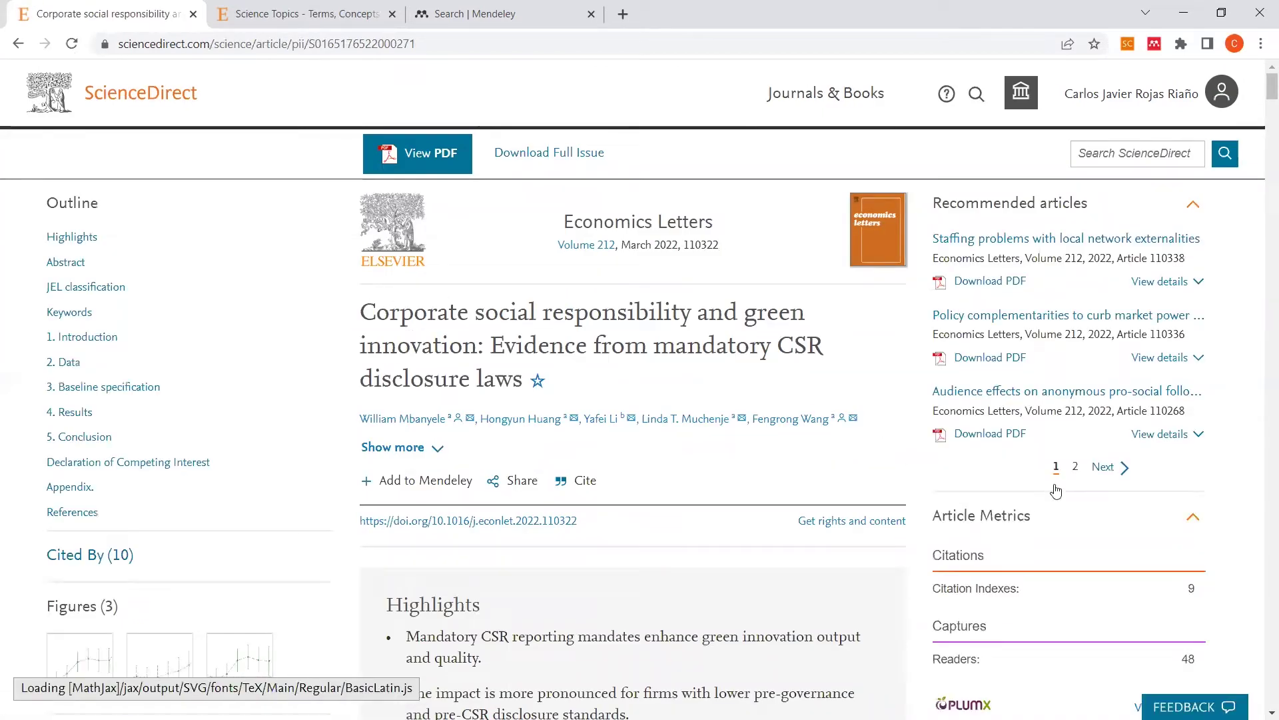
scroll(1082, 556, "down", 2)
left_click_drag(937, 423, 1234, 429)
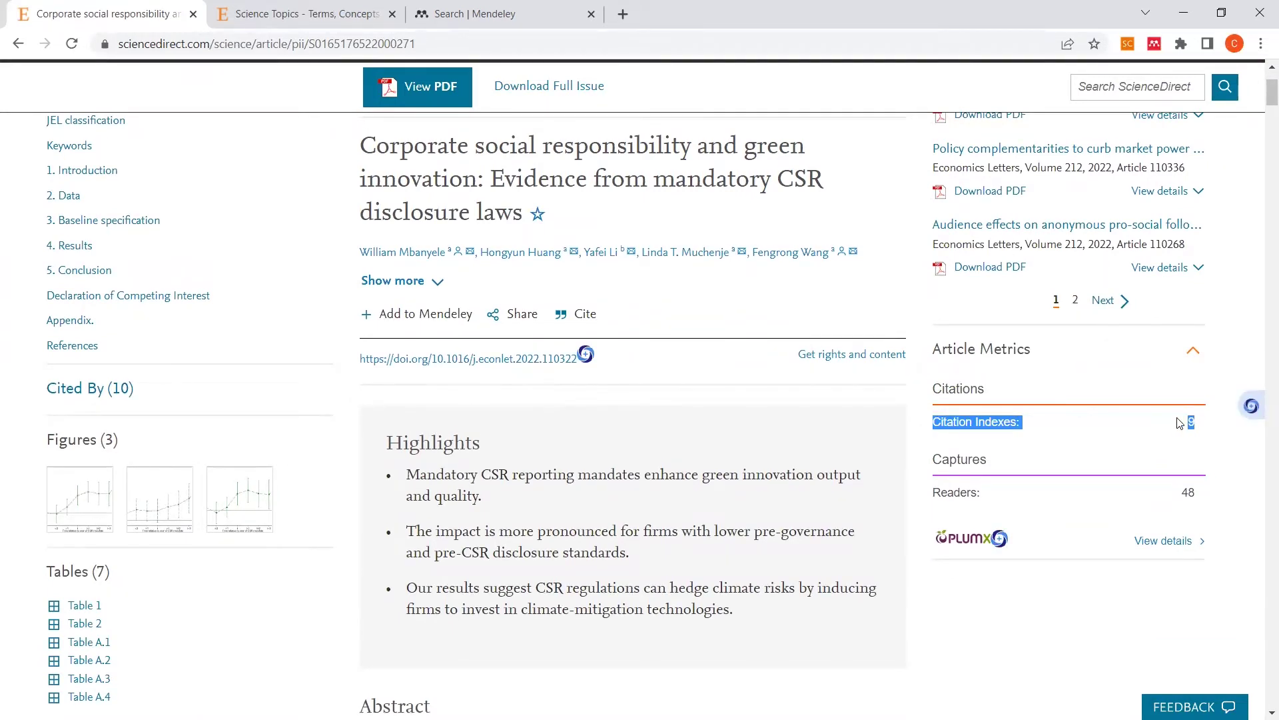
scroll(1157, 445, "up", 2)
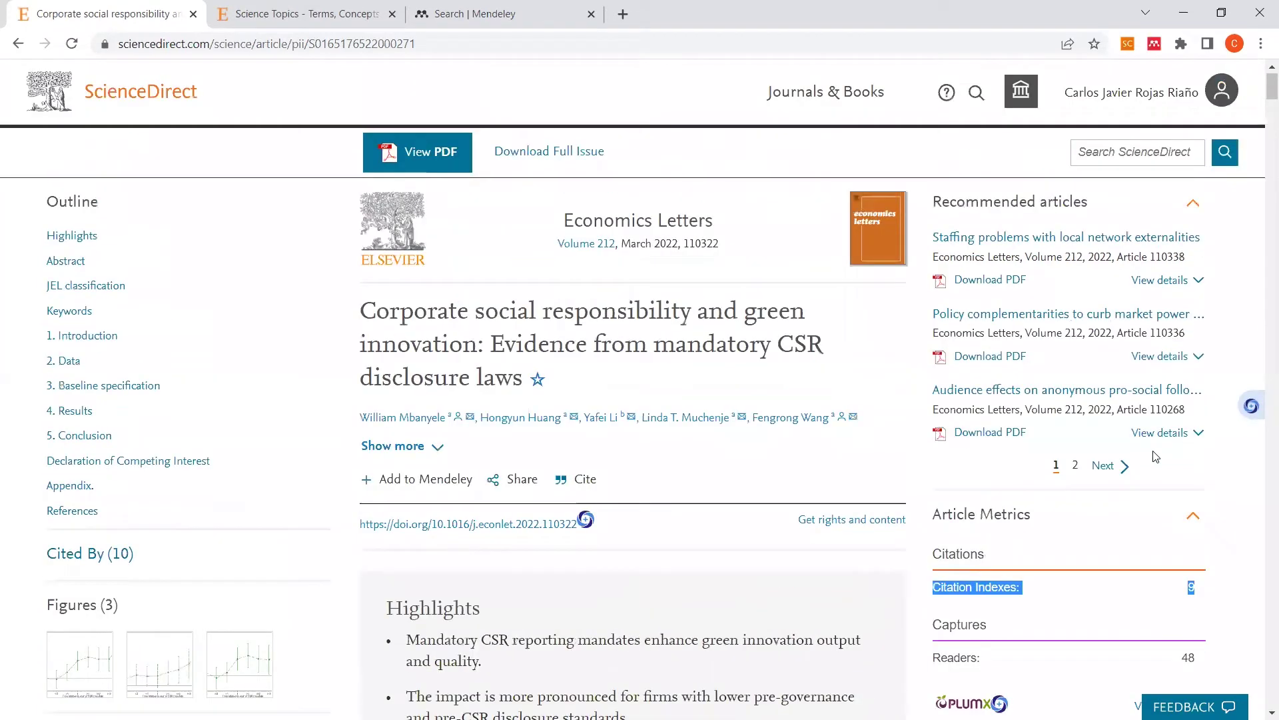
left_click(18, 43)
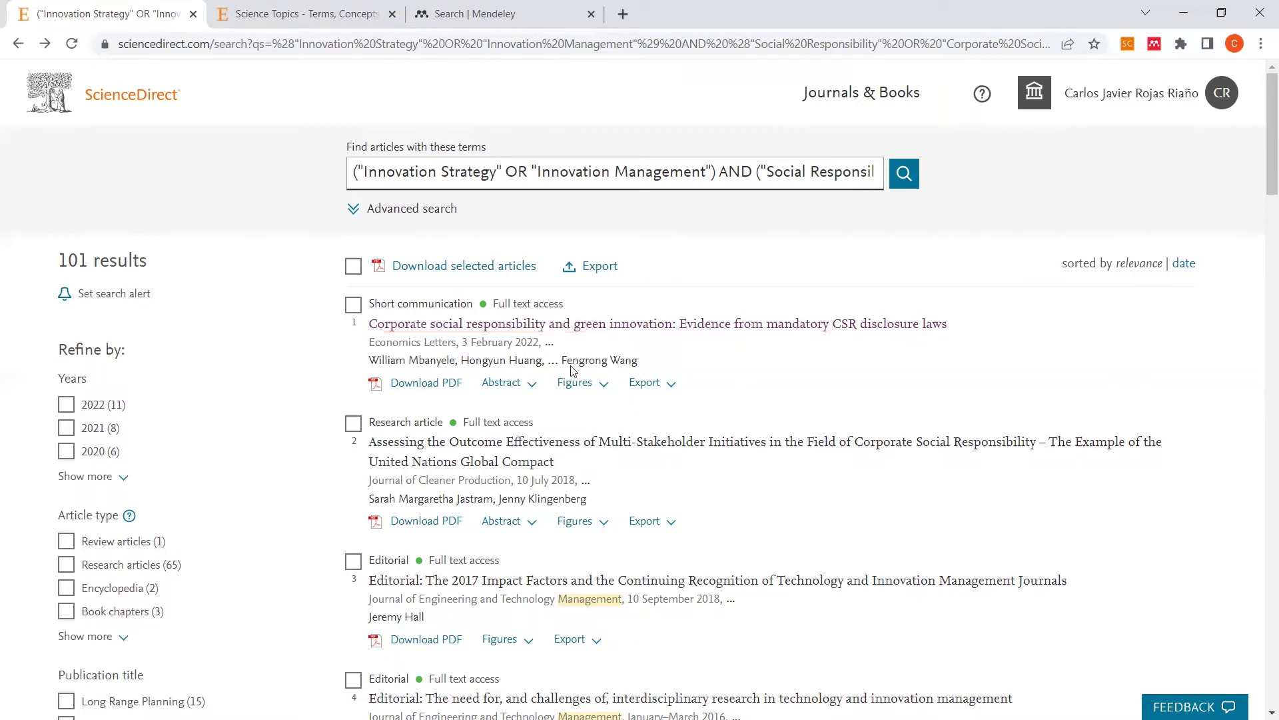
Step: Highlight the relevance sorting option and the full search string to compare the ordering with the search terms
left_click_drag(1120, 264, 1142, 261)
left_click(1151, 294)
left_click_drag(1116, 264, 1165, 278)
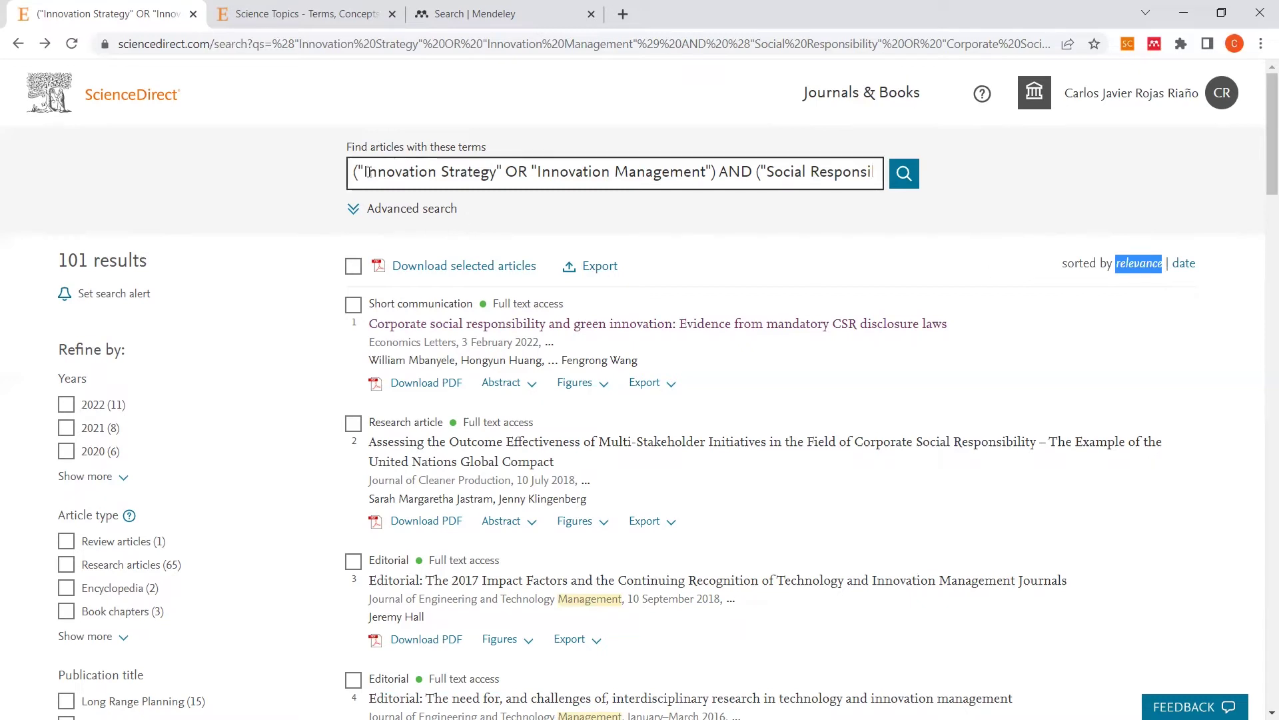
left_click_drag(359, 171, 903, 177)
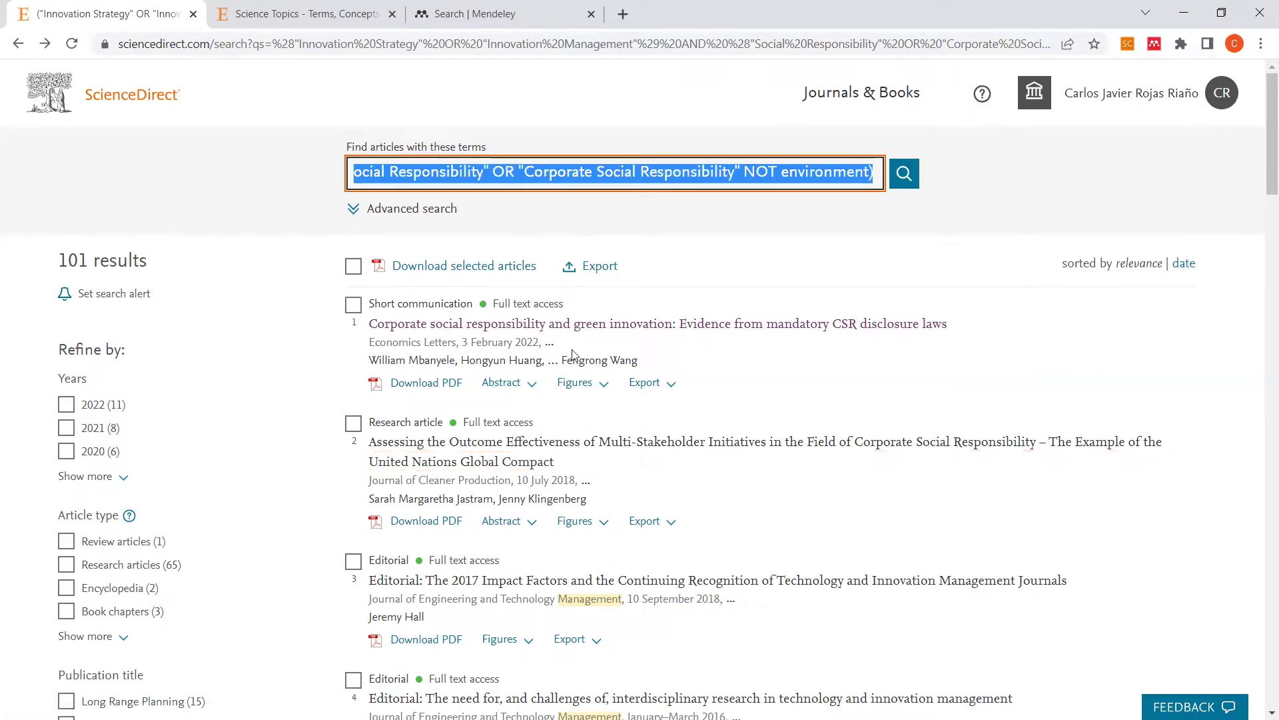
left_click(933, 382)
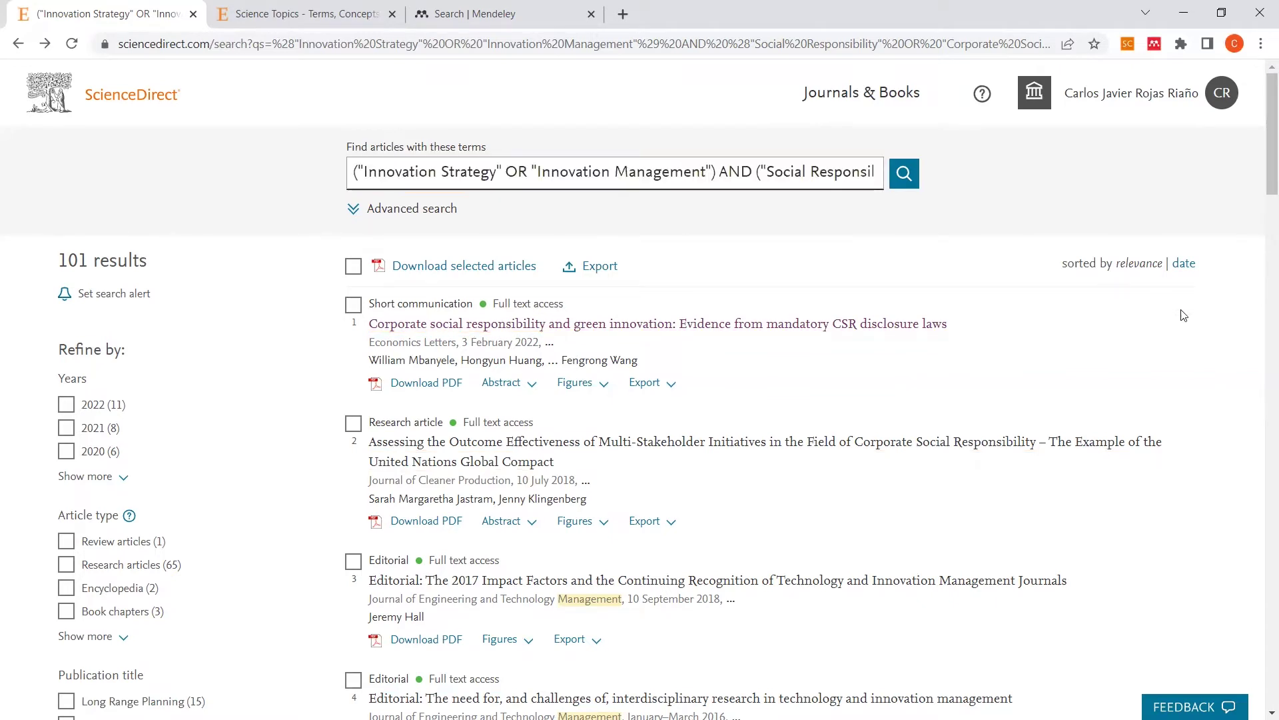
Step: Sort the results by date to check the first article's publication date, and restore sorting by relevance
left_click(1184, 266)
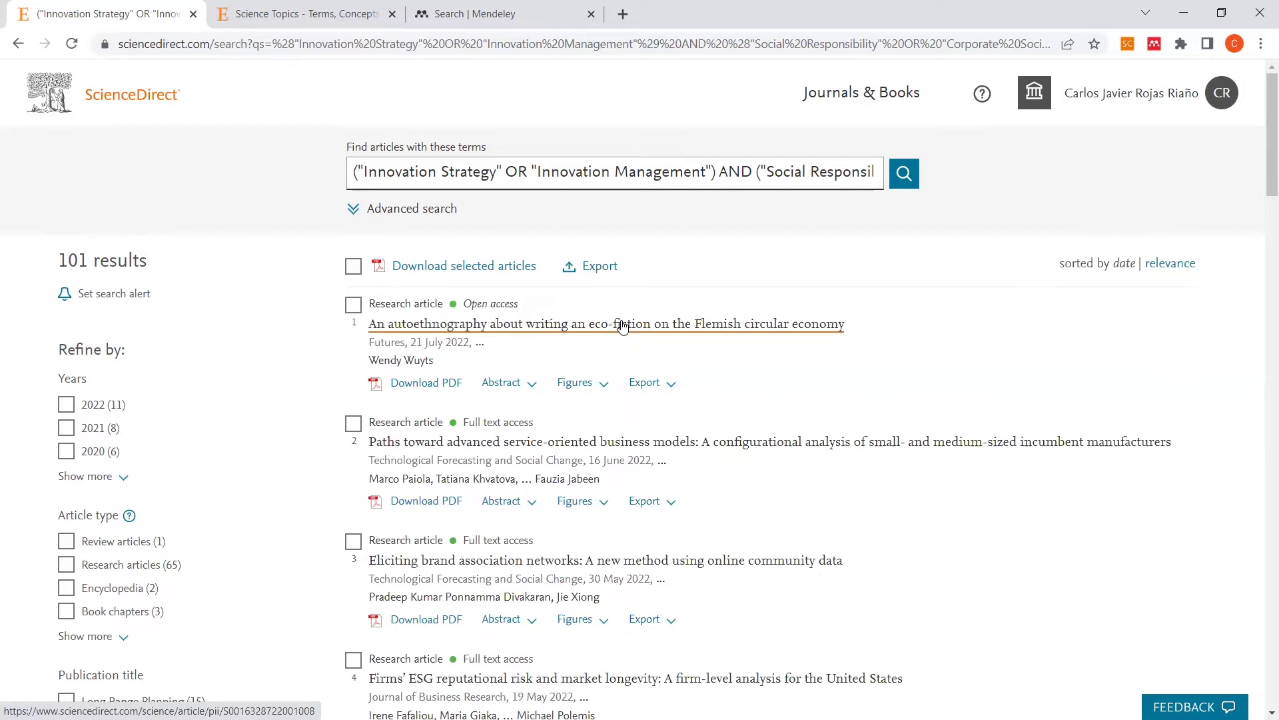
left_click_drag(413, 344, 462, 343)
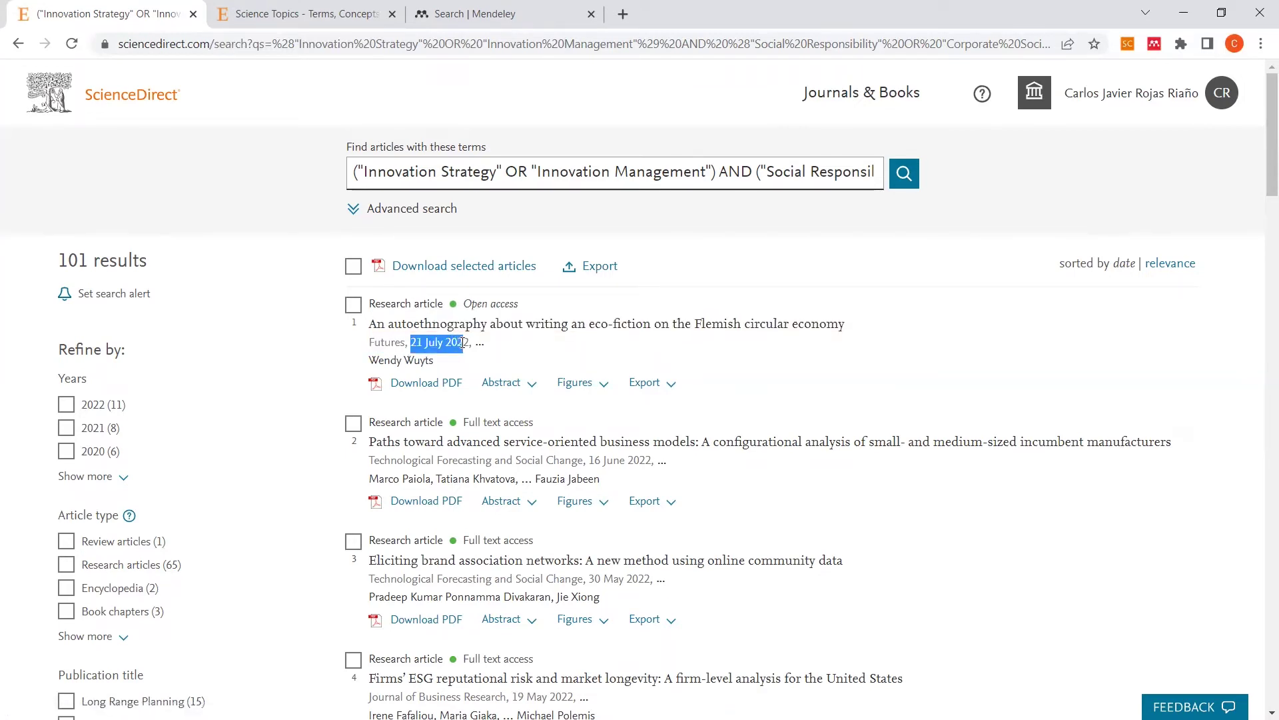
left_click(1168, 263)
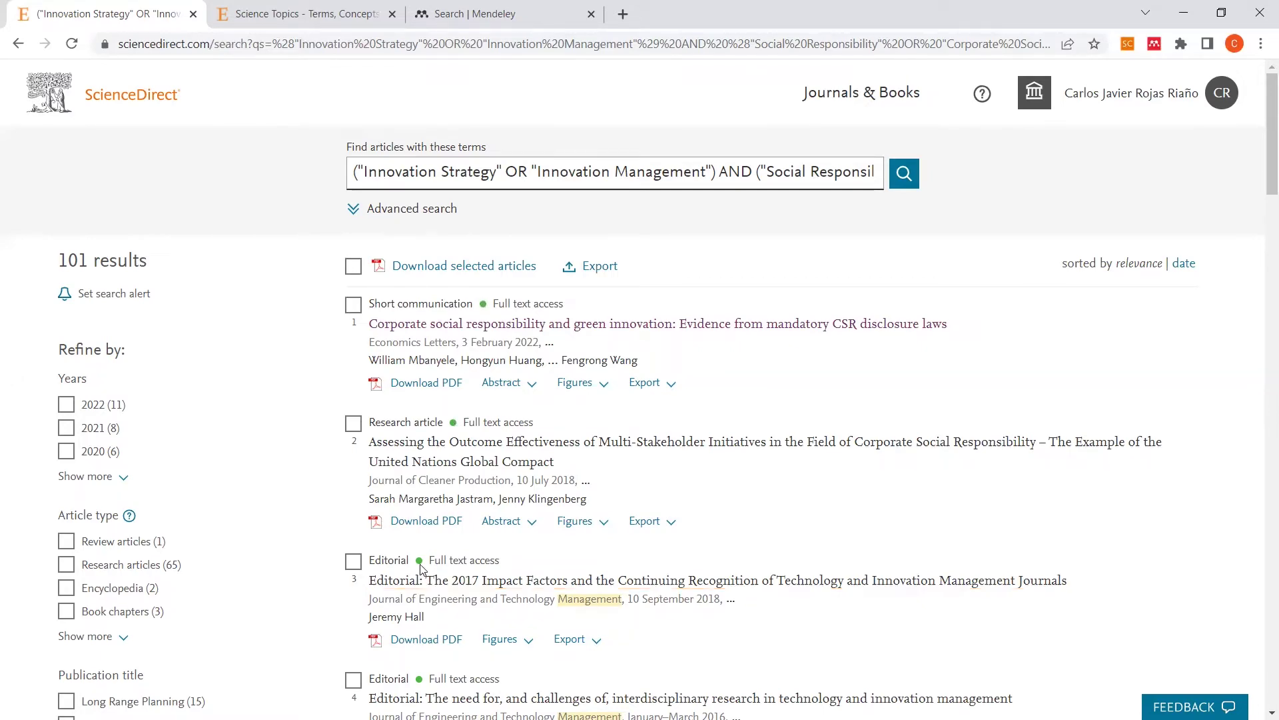
Step: Review the access indicators beside the listed articles and check which organization provides the subscription access
scroll(420, 568, "down", 3)
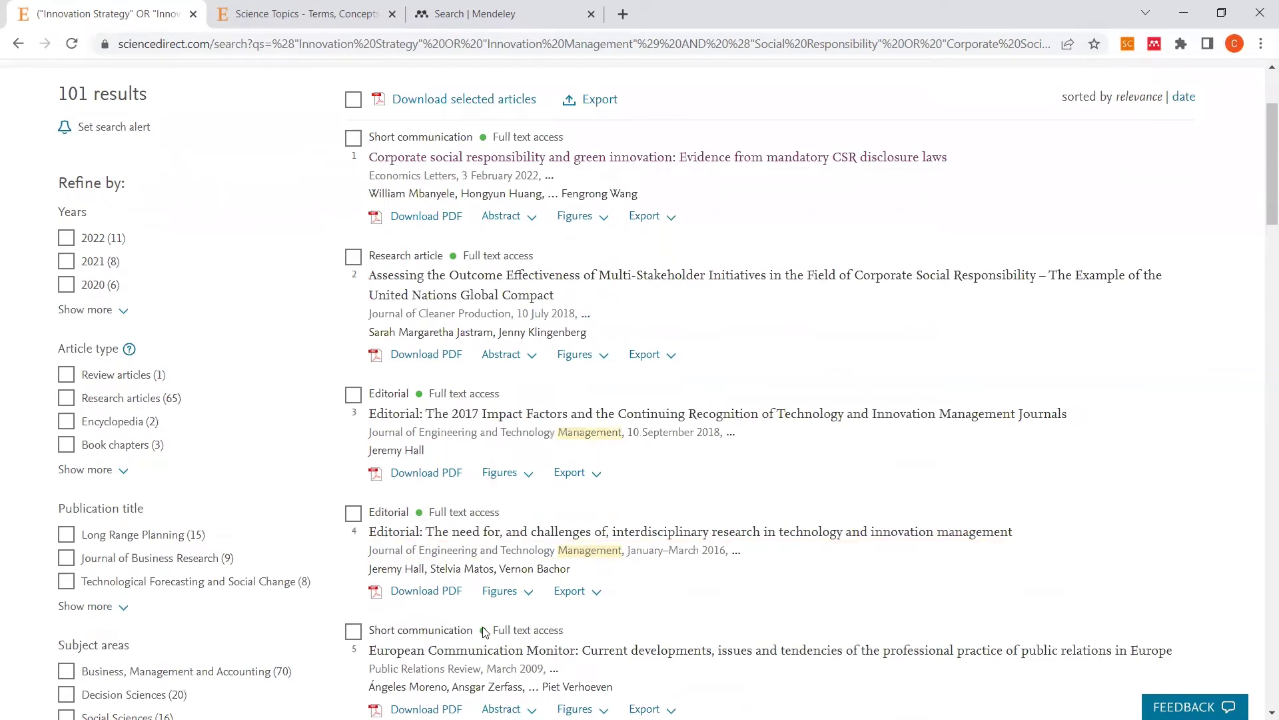
scroll(485, 631, "down", 3)
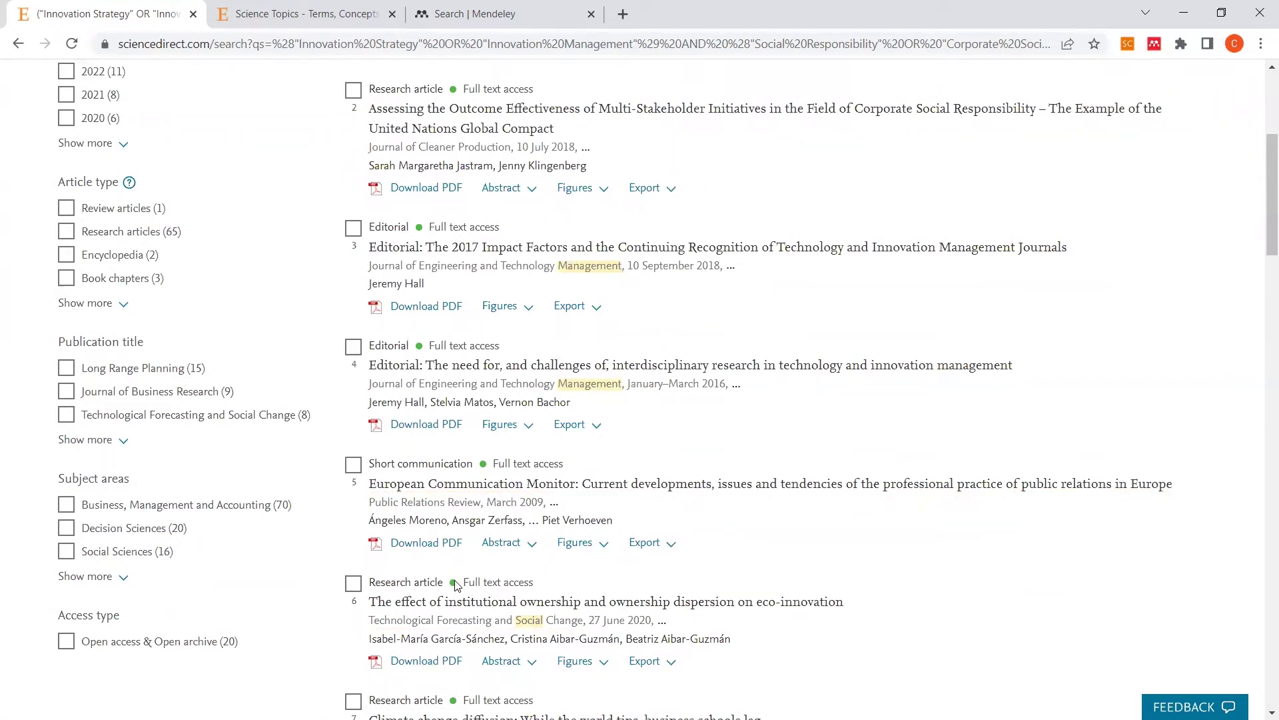
scroll(473, 570, "down", 2)
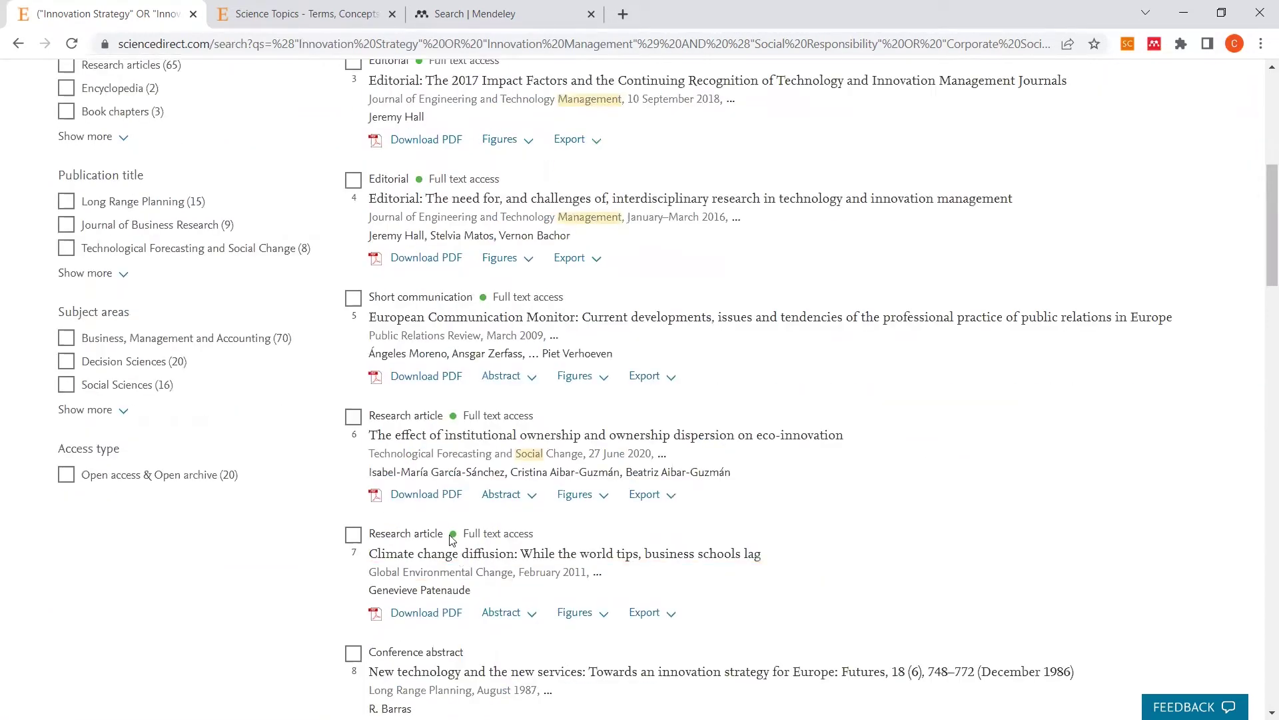
scroll(453, 541, "down", 1)
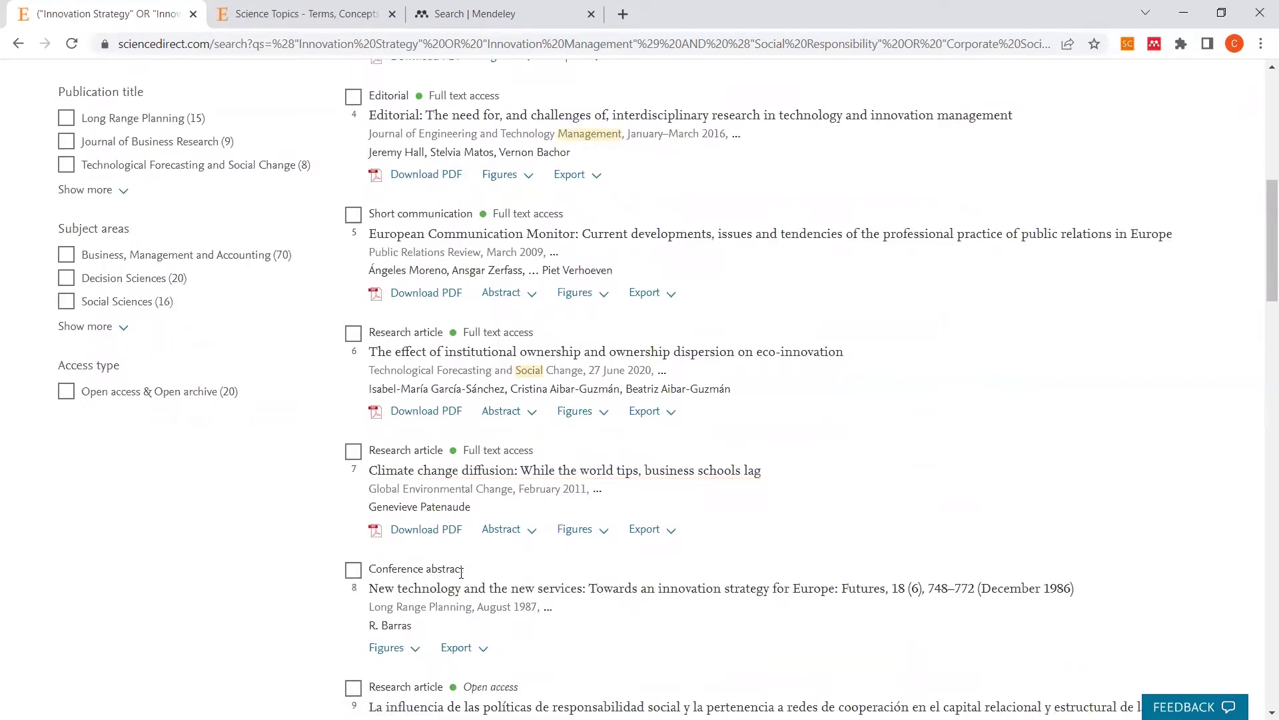
scroll(461, 571, "up", 7)
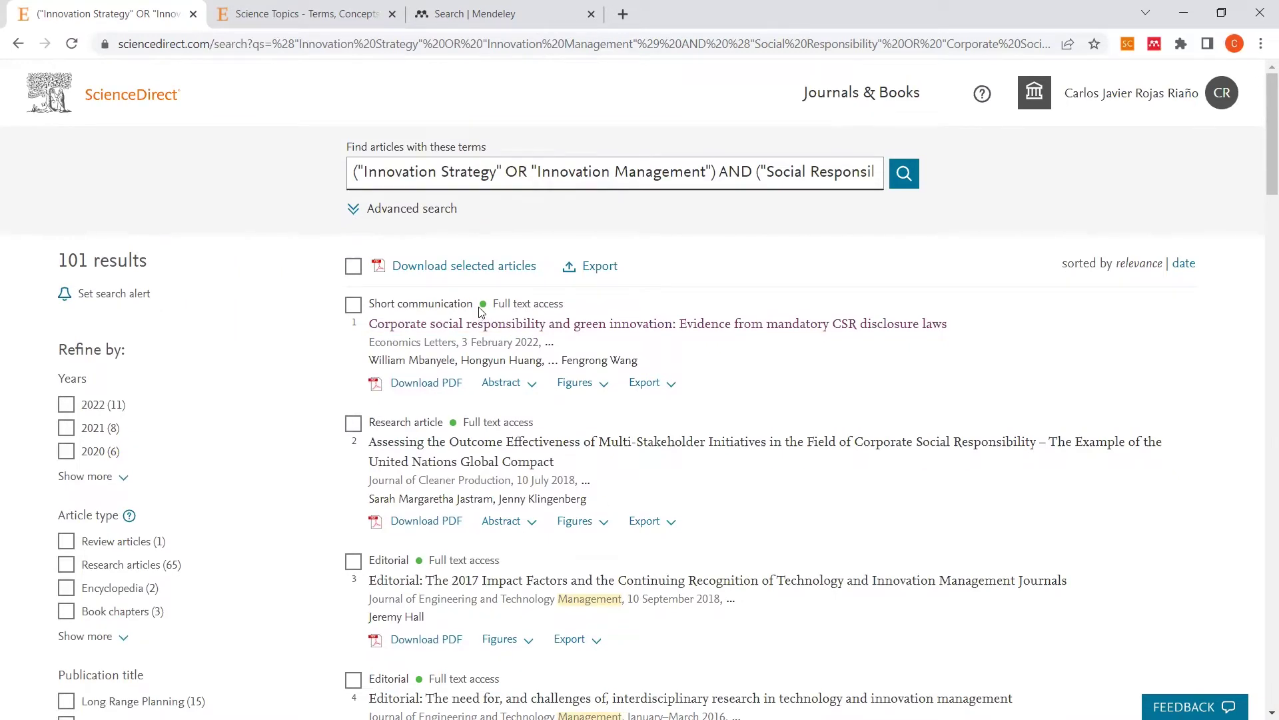
left_click(1035, 93)
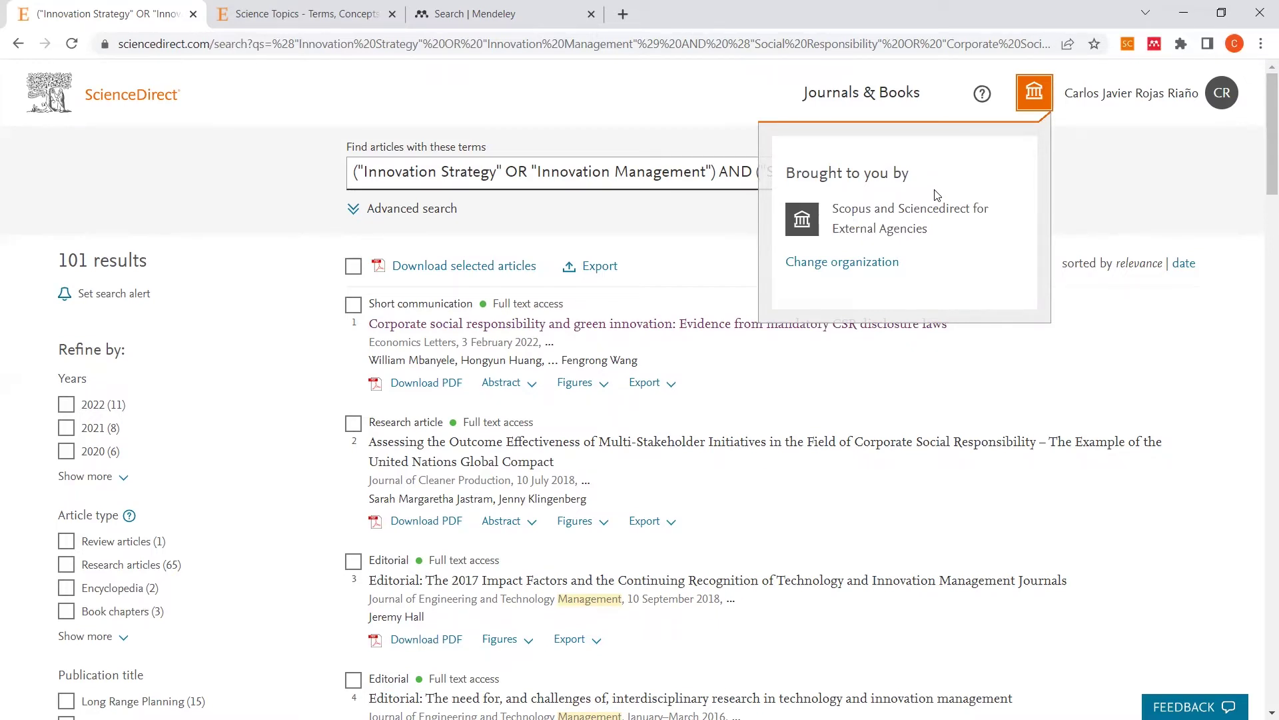
left_click(685, 111)
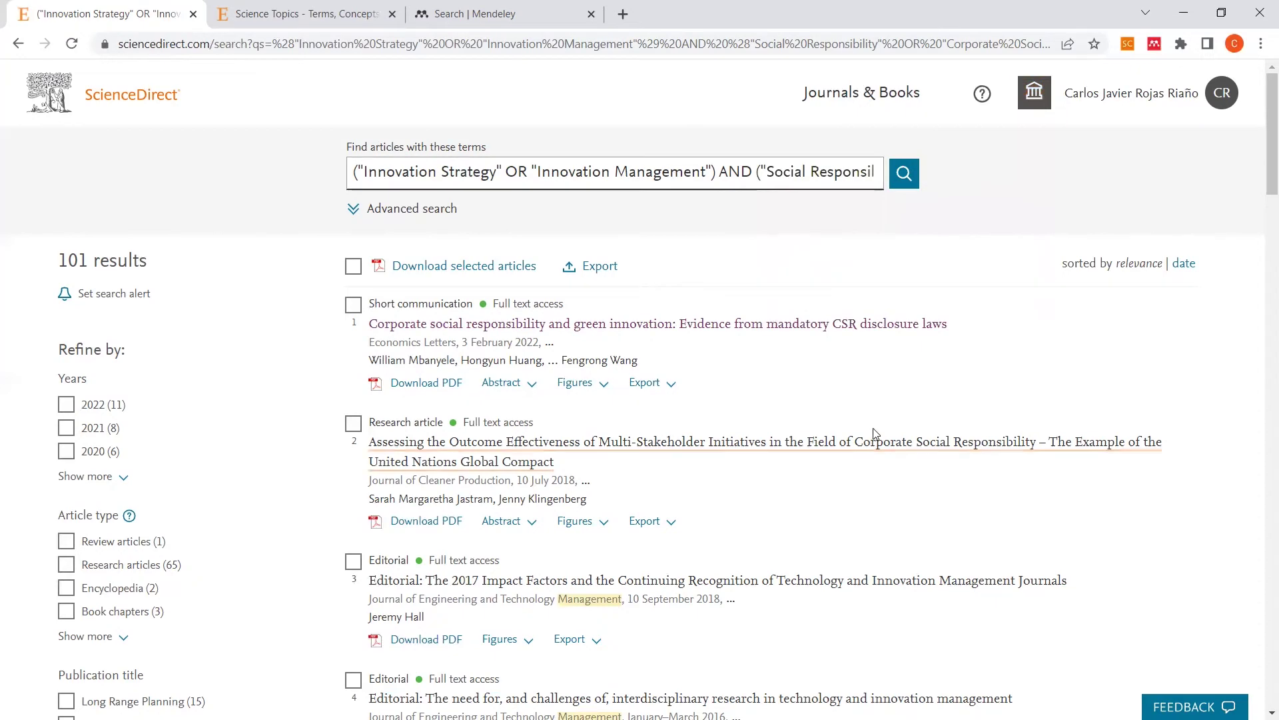
Step: Open the second result, on the outcome effectiveness of multi-stakeholder initiatives, and read through its abstract, keywords and introduction
scroll(875, 433, "down", 5)
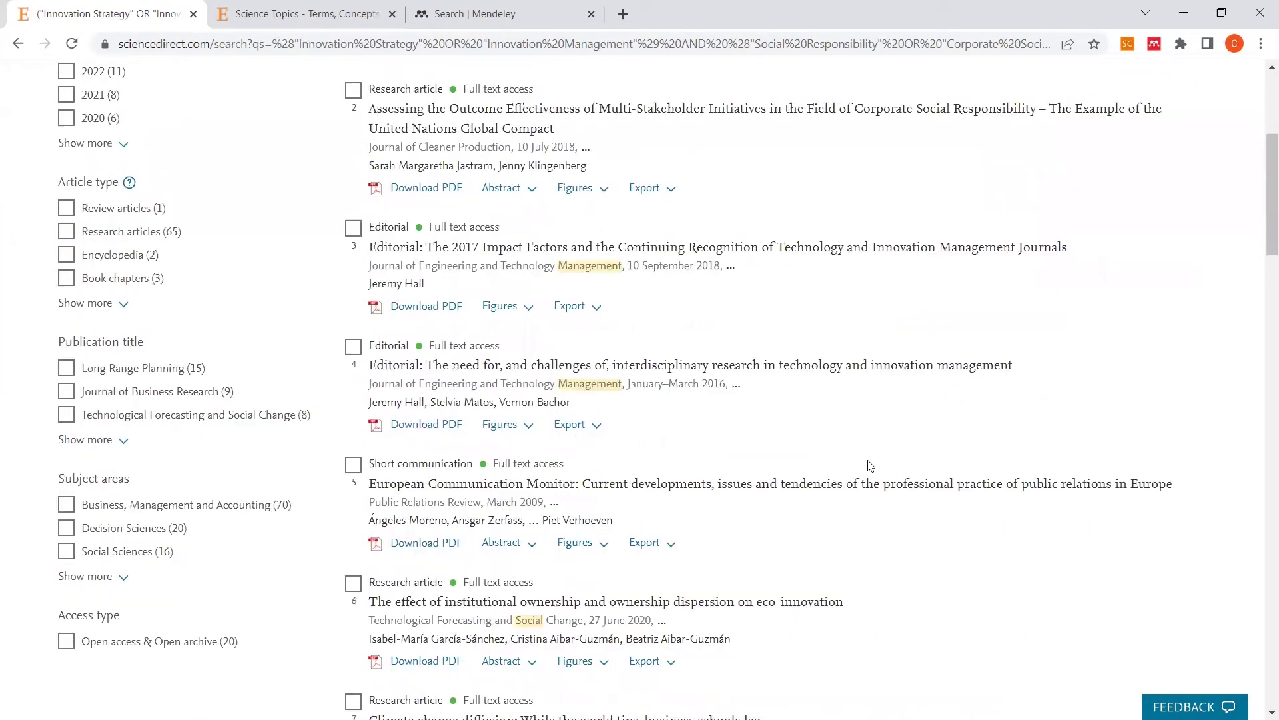
scroll(871, 465, "up", 5)
left_click(490, 448)
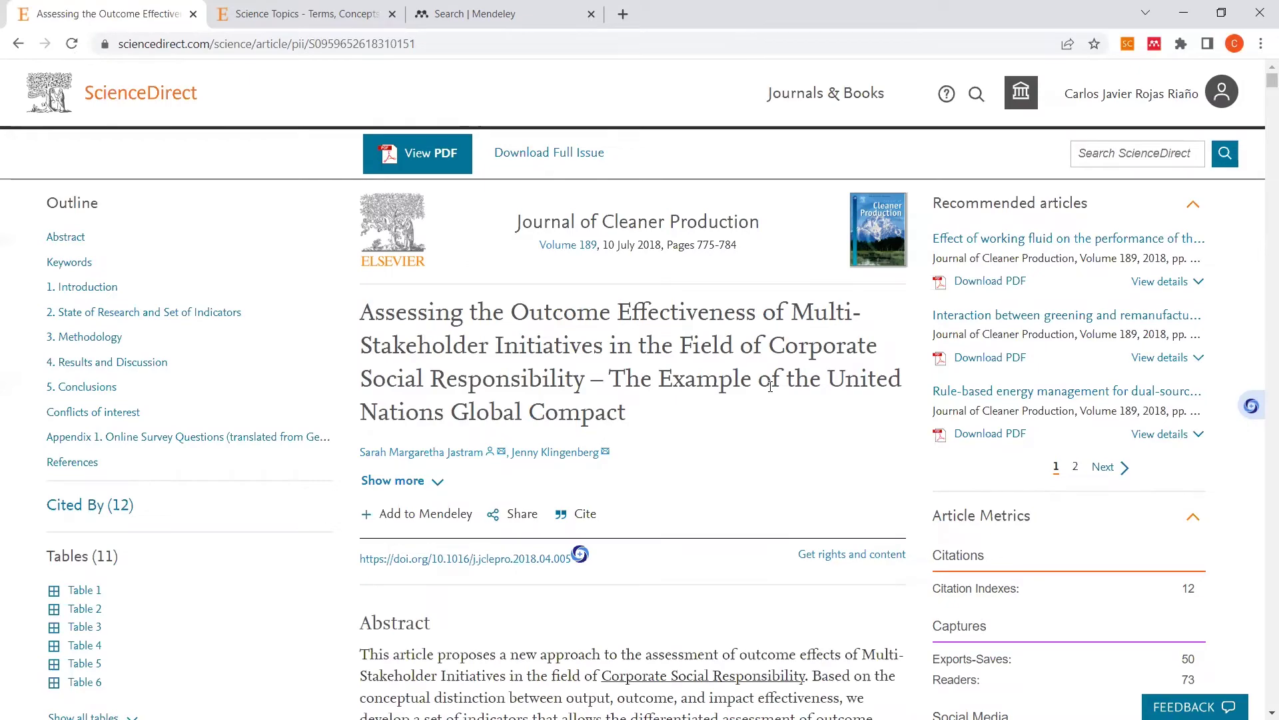
scroll(770, 384, "down", 6)
scroll(769, 384, "down", 8)
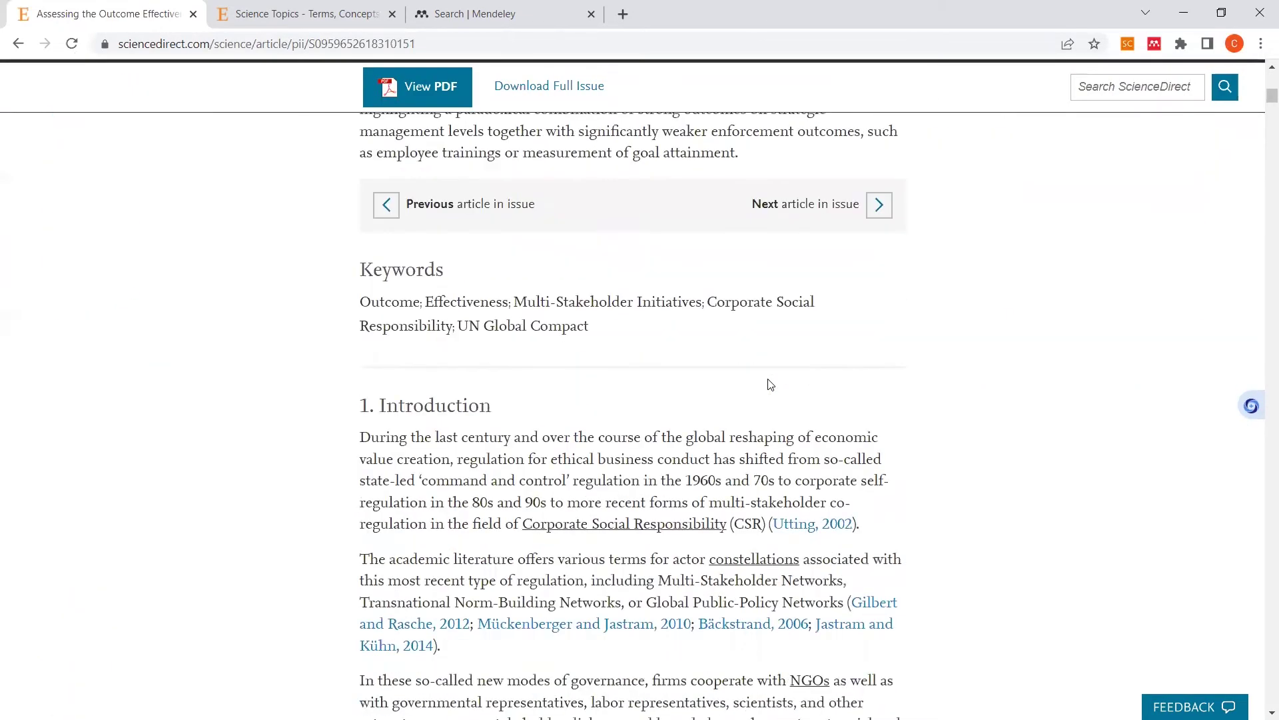
scroll(657, 303, "down", 4)
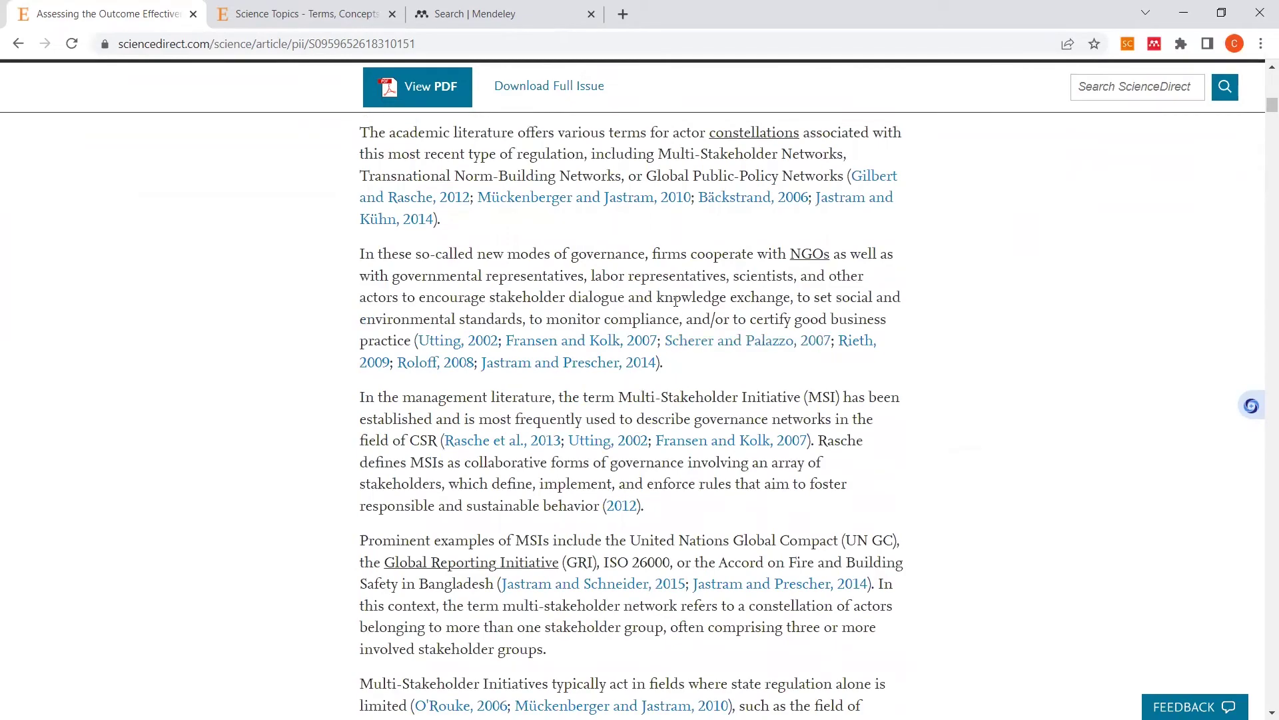
scroll(676, 301, "up", 12)
scroll(679, 309, "up", 8)
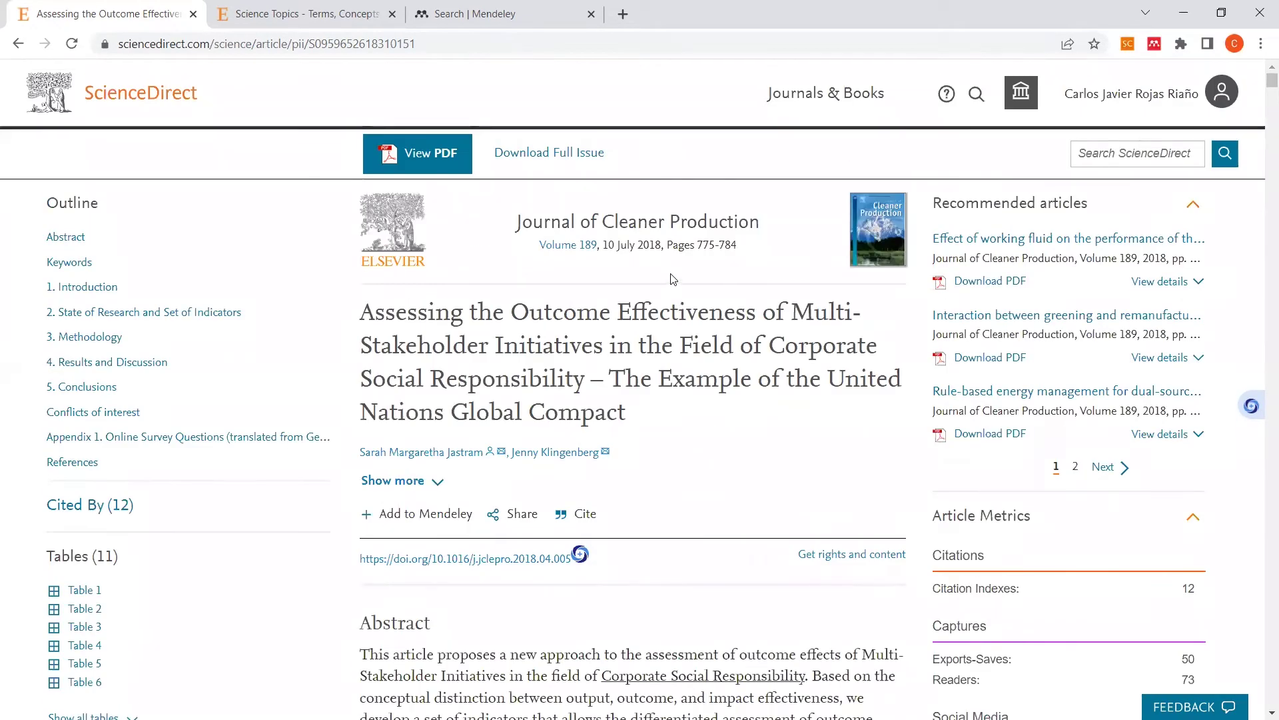
scroll(673, 279, "down", 10)
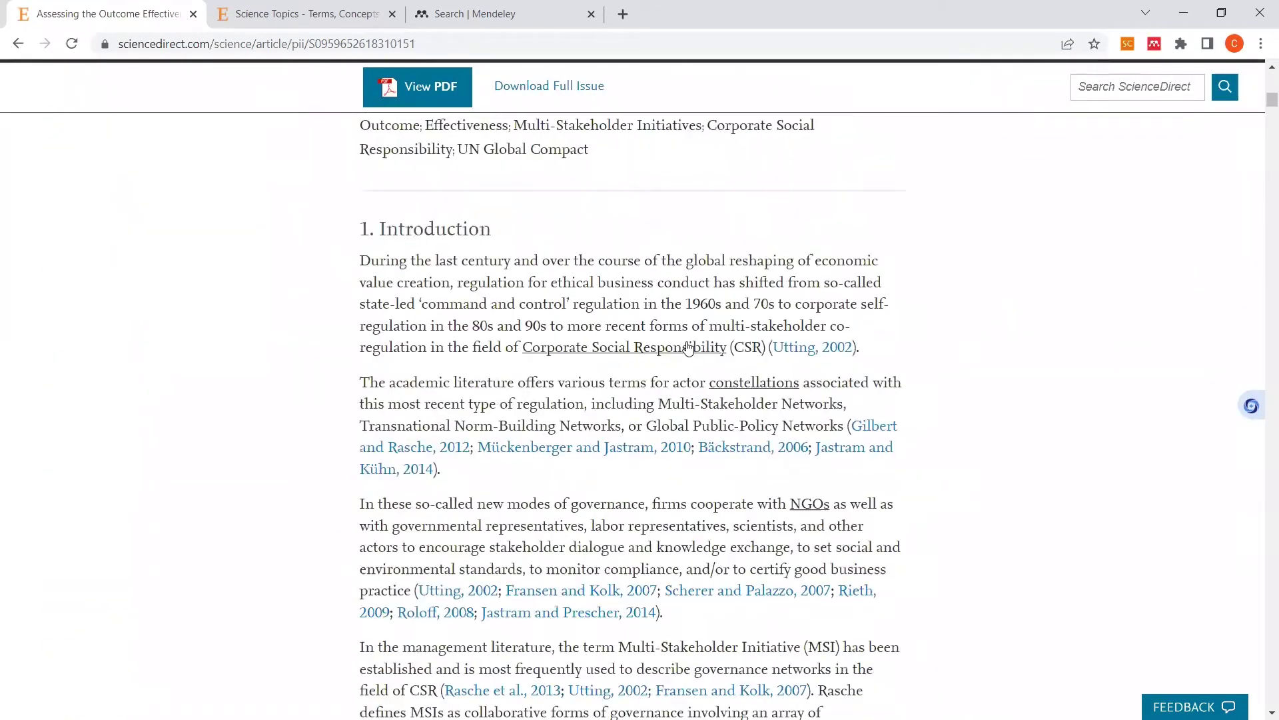
scroll(689, 348, "down", 4)
scroll(687, 341, "down", 1)
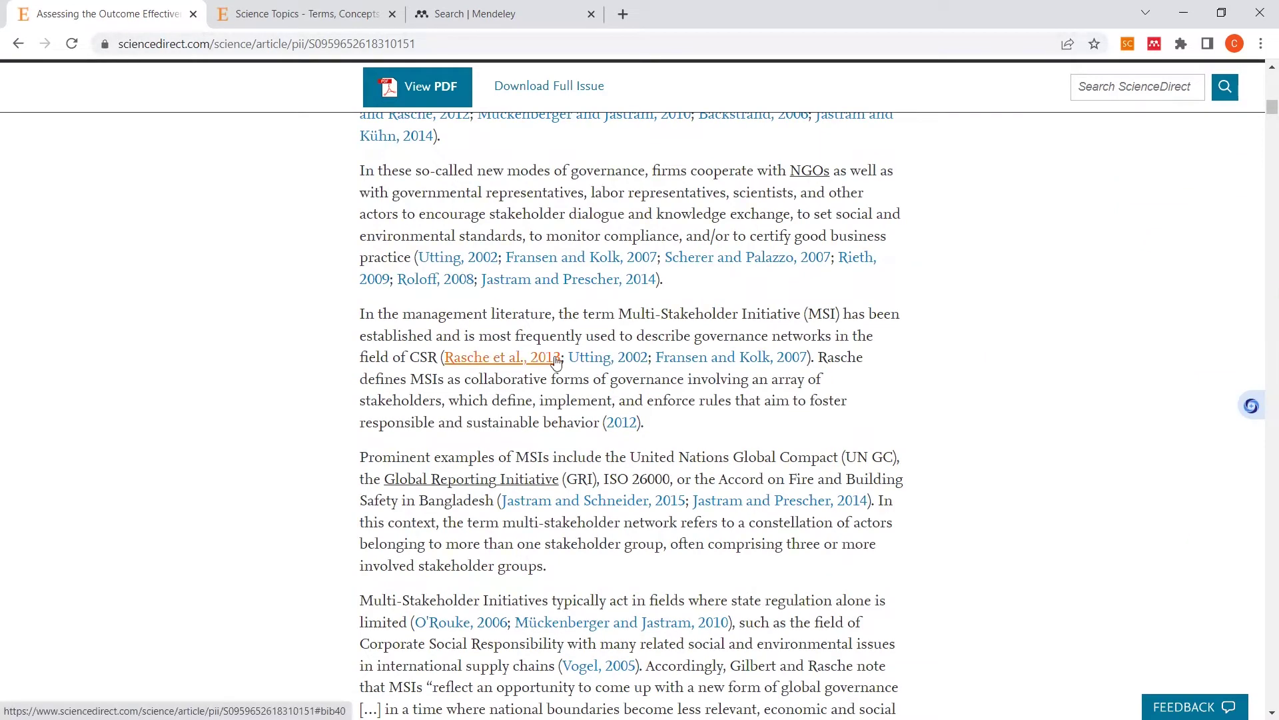
Step: Read through the article's introduction, abstract and keywords, checking the linked terms, citations and the article metrics
scroll(733, 460, "down", 3)
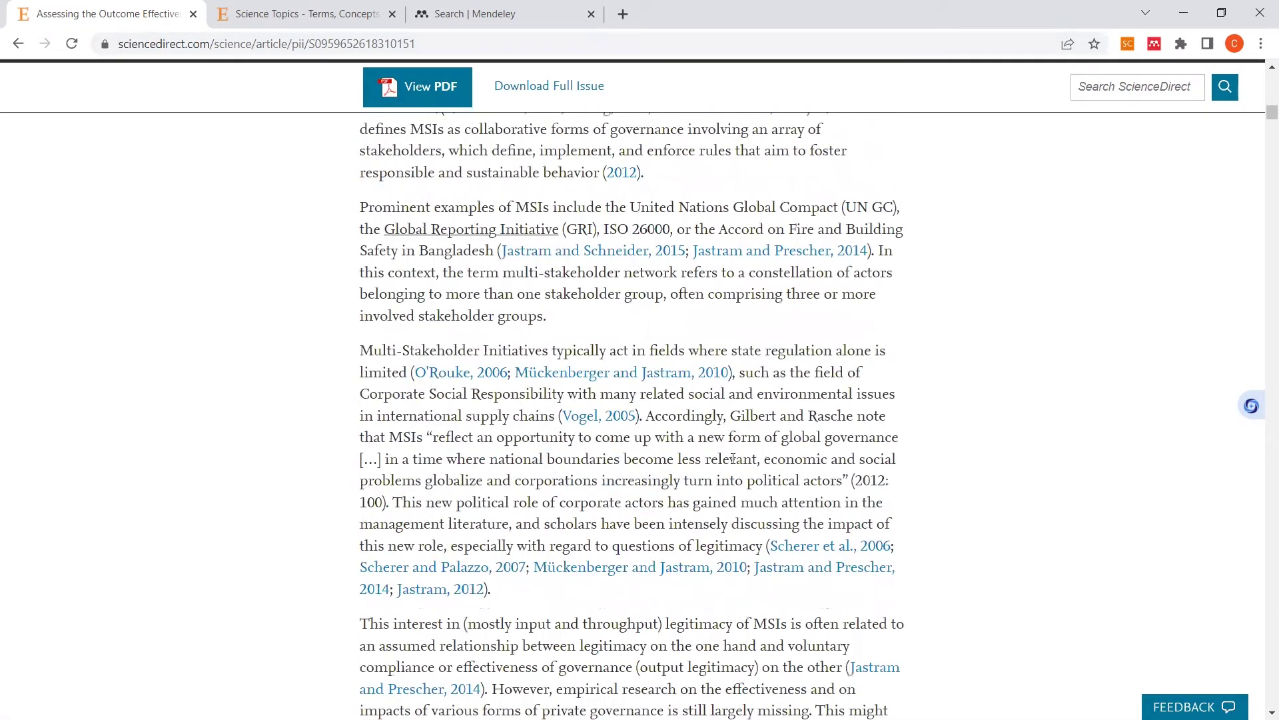
scroll(733, 458, "up", 11)
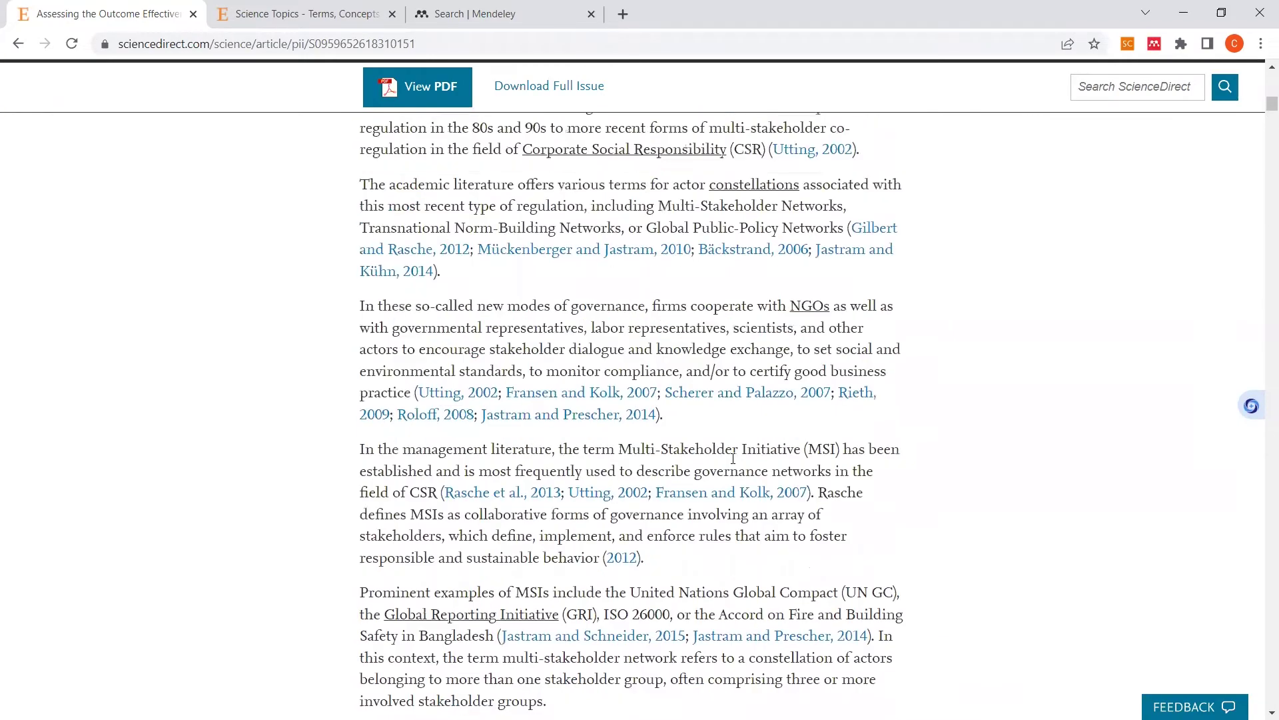
scroll(733, 457, "up", 4)
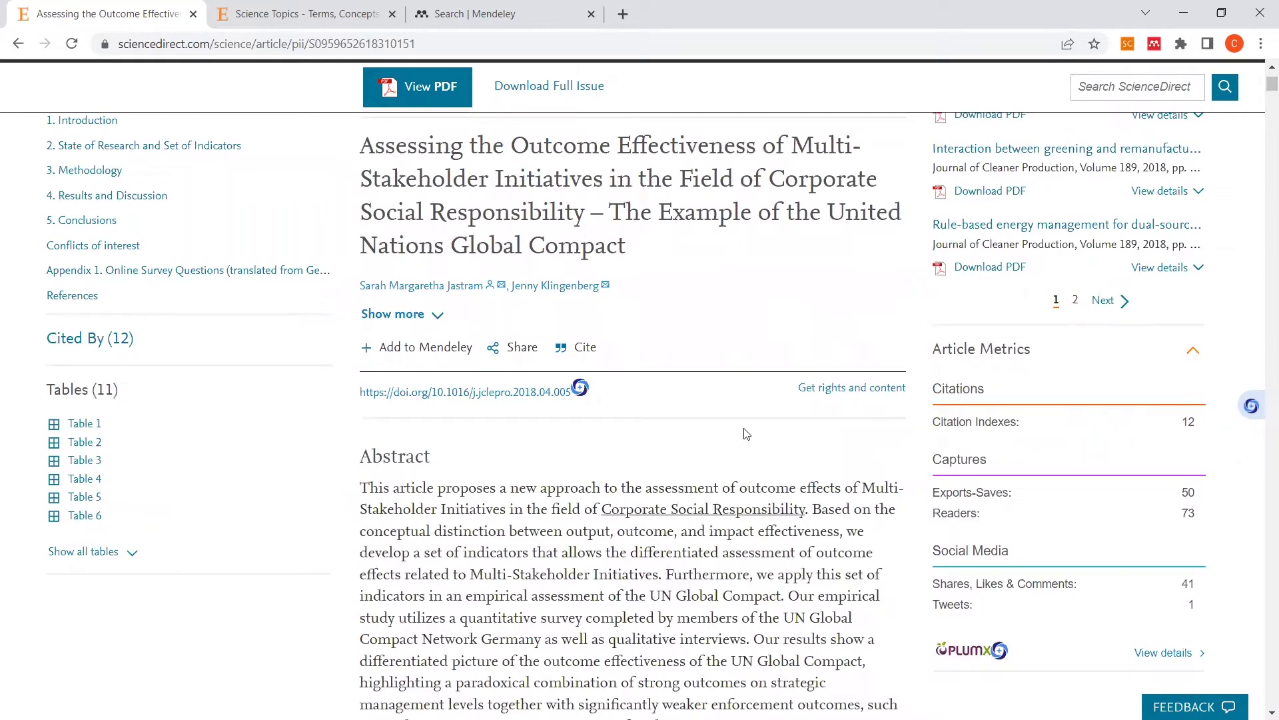
scroll(676, 436, "down", 1)
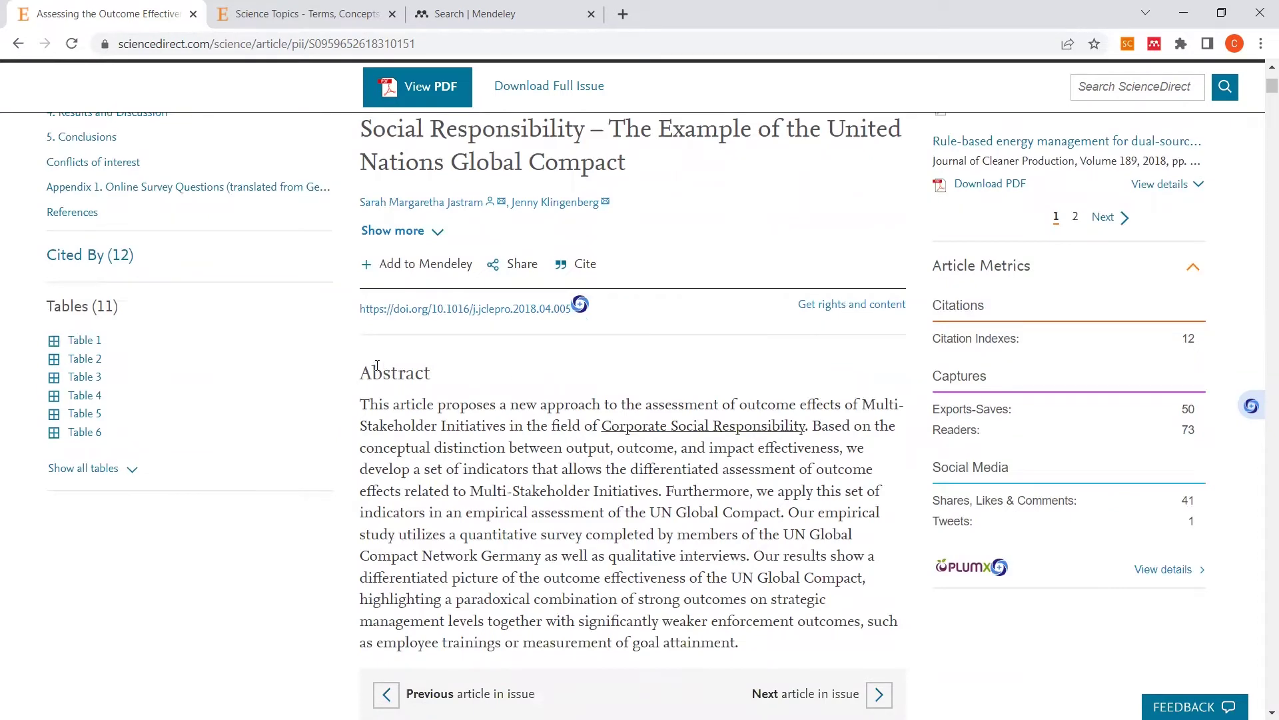
scroll(442, 398, "down", 4)
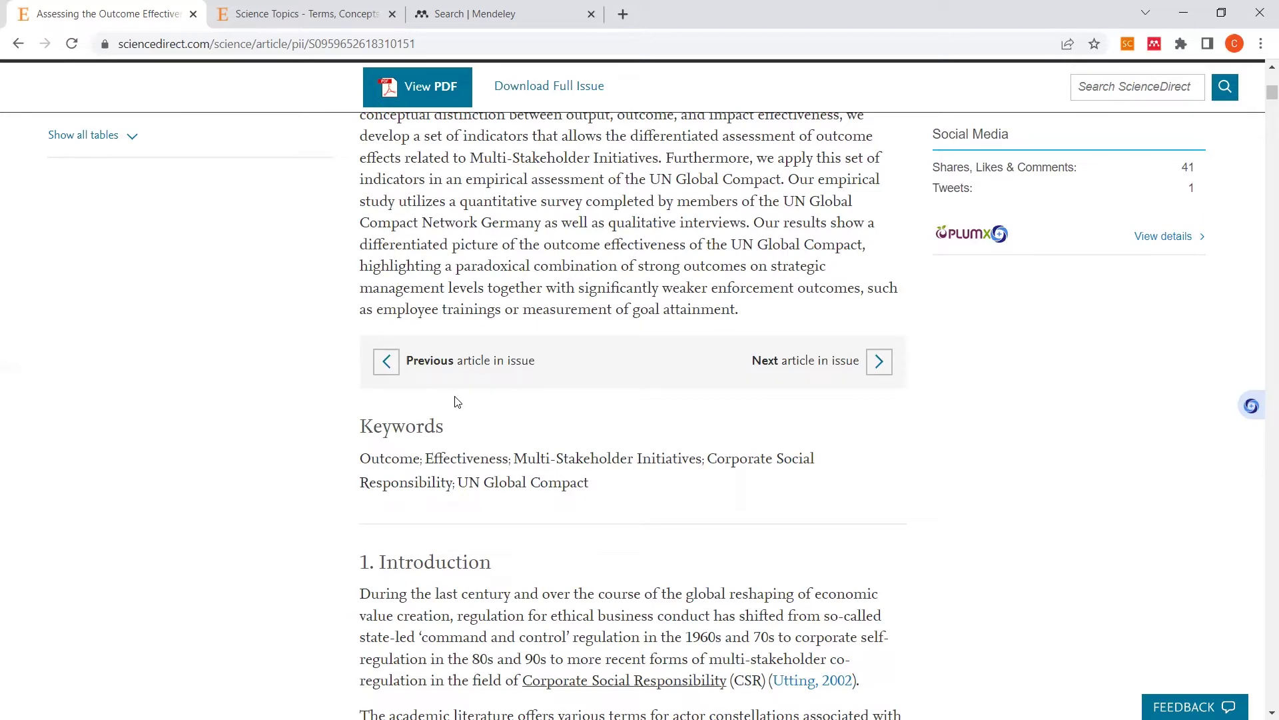
scroll(605, 457, "down", 3)
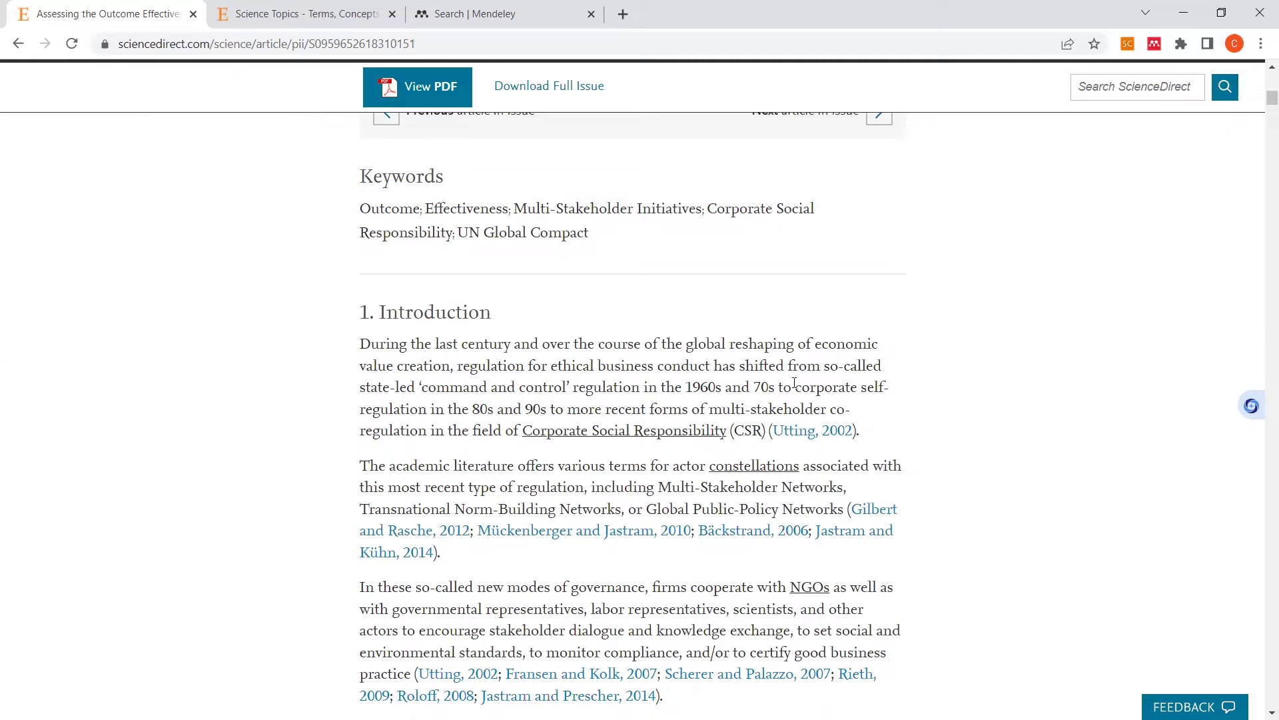
scroll(794, 382, "up", 8)
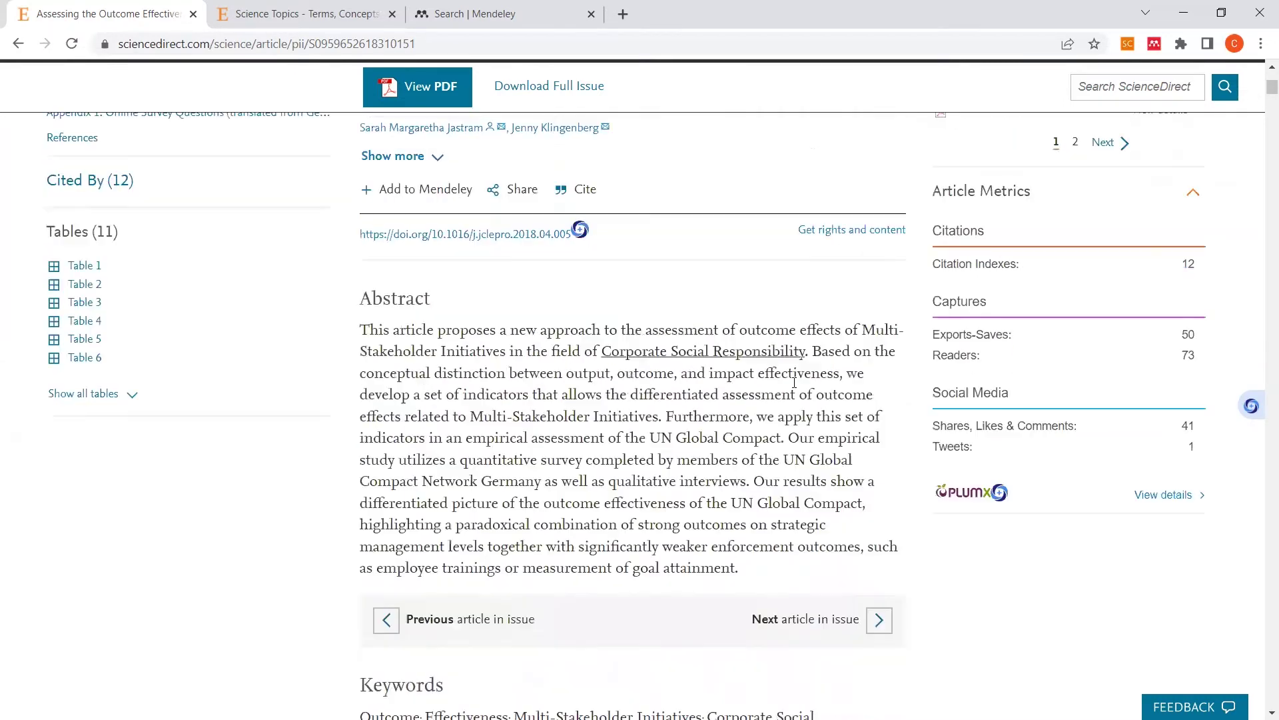
scroll(794, 388, "up", 3)
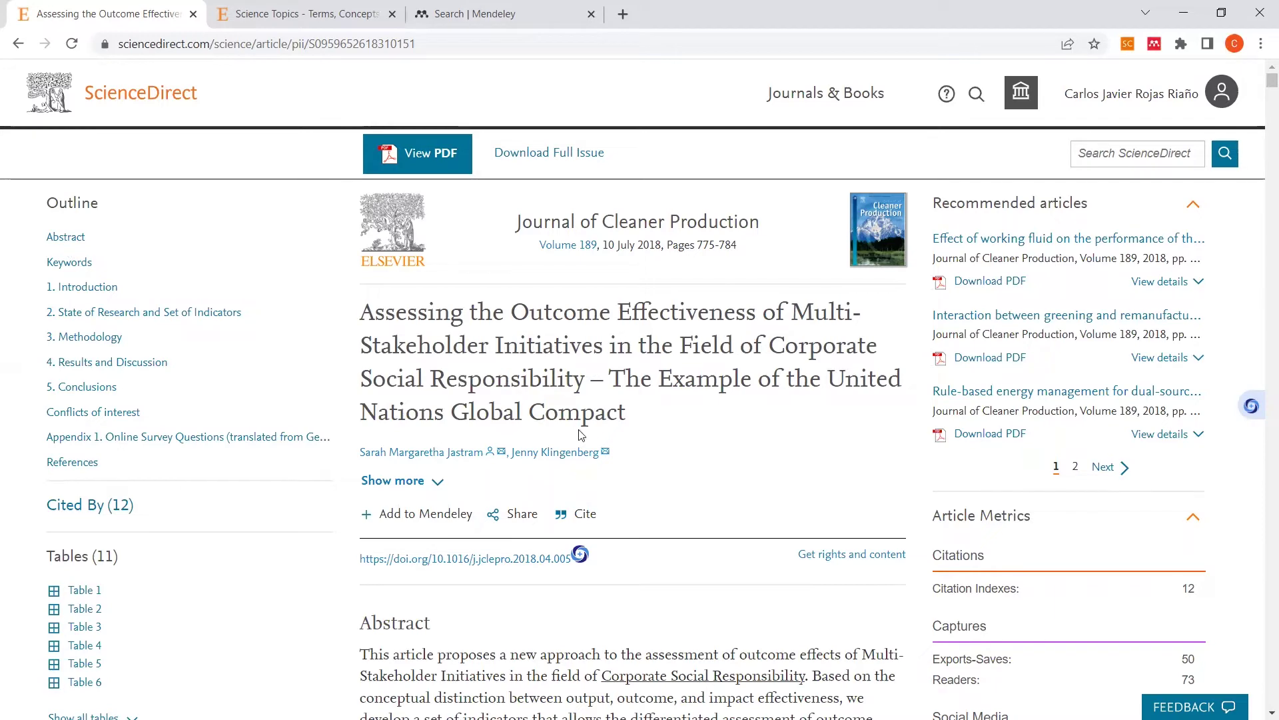
Step: Highlight the article's header block from the journal name through the title and authors, and clear the highlight
scroll(580, 433, "down", 1)
scroll(658, 425, "up", 1)
left_click_drag(631, 463, 519, 225)
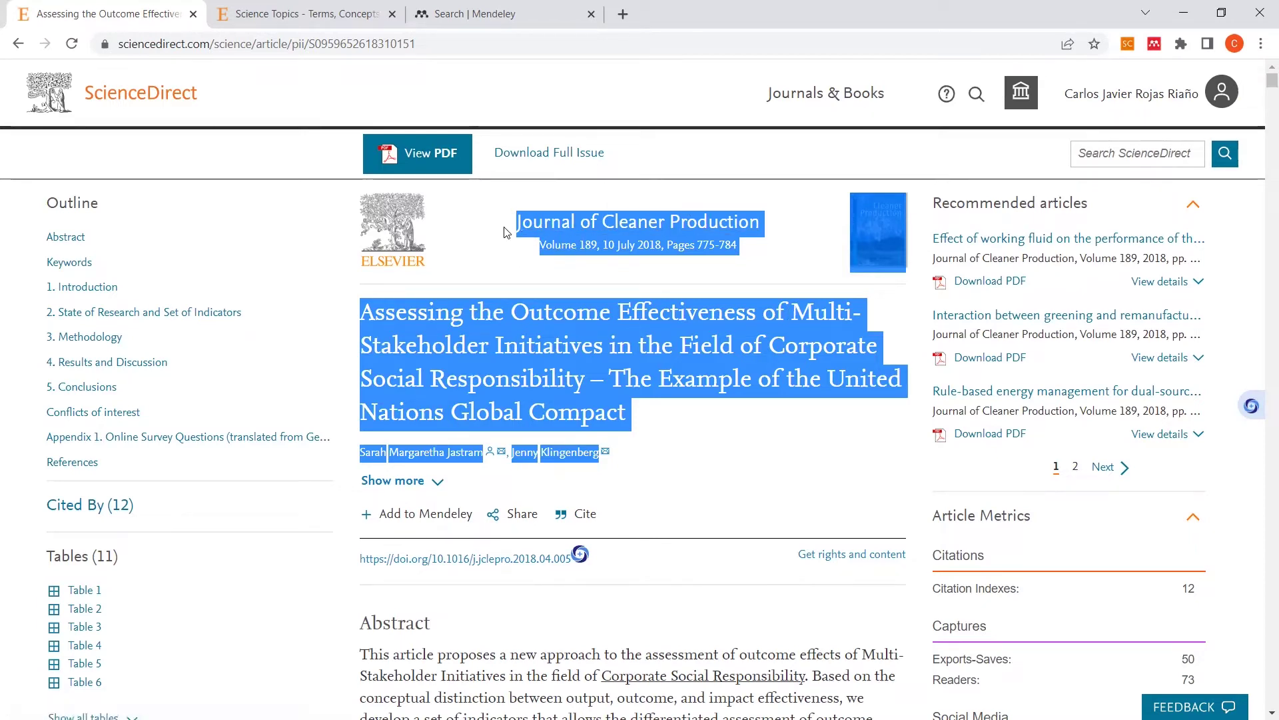
left_click(720, 445)
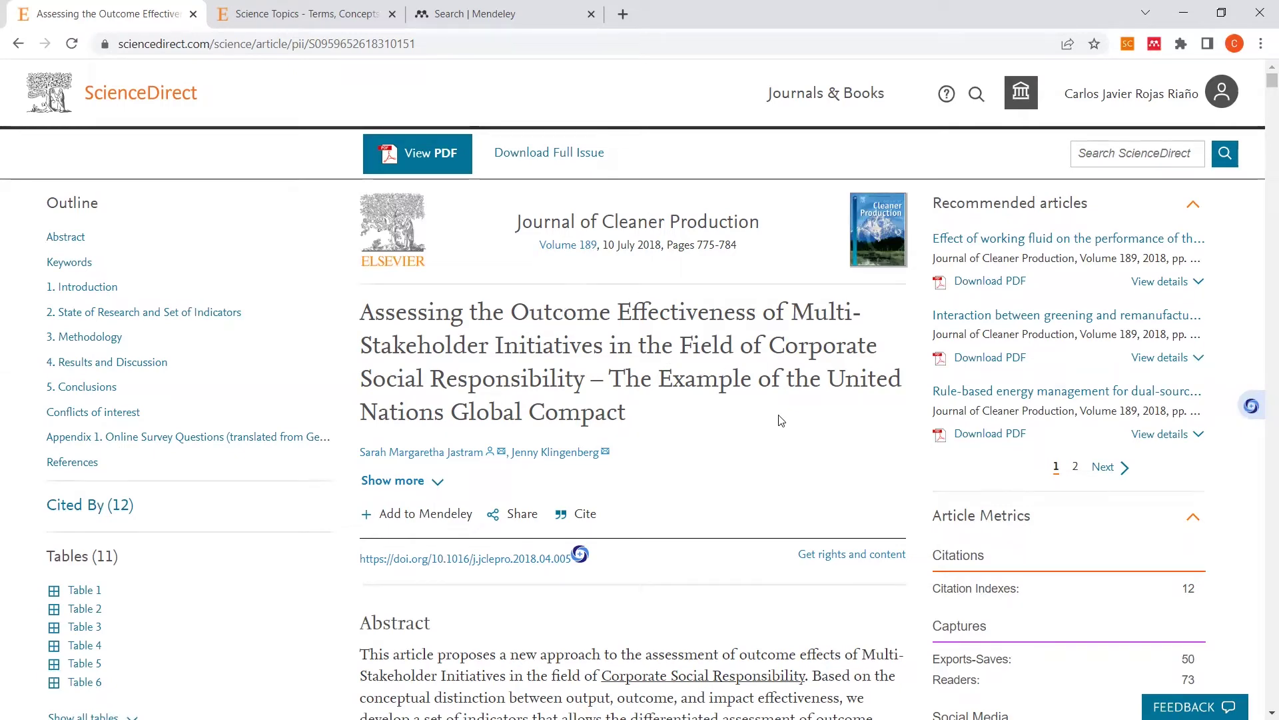
Step: Open the Global Reporting Initiative topic page linked in the article's introduction
scroll(801, 410, "down", 5)
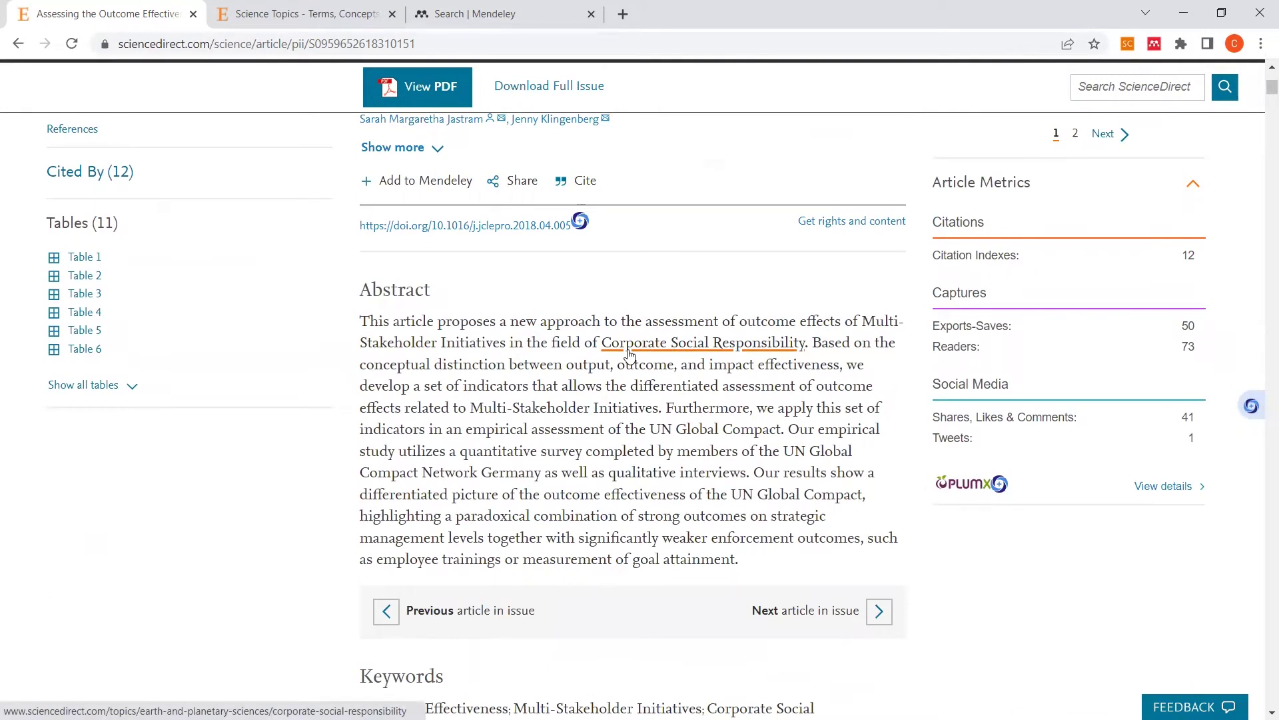
scroll(642, 362, "down", 1)
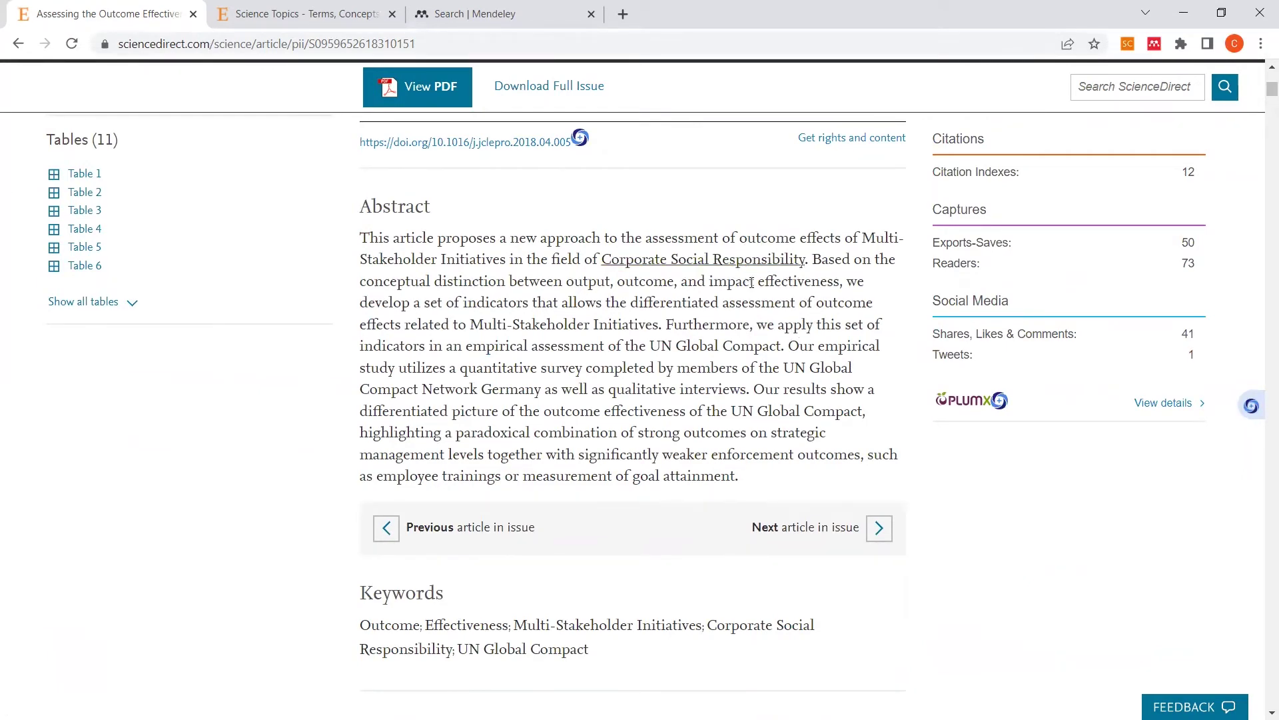
scroll(770, 353, "down", 3)
scroll(770, 353, "down", 1)
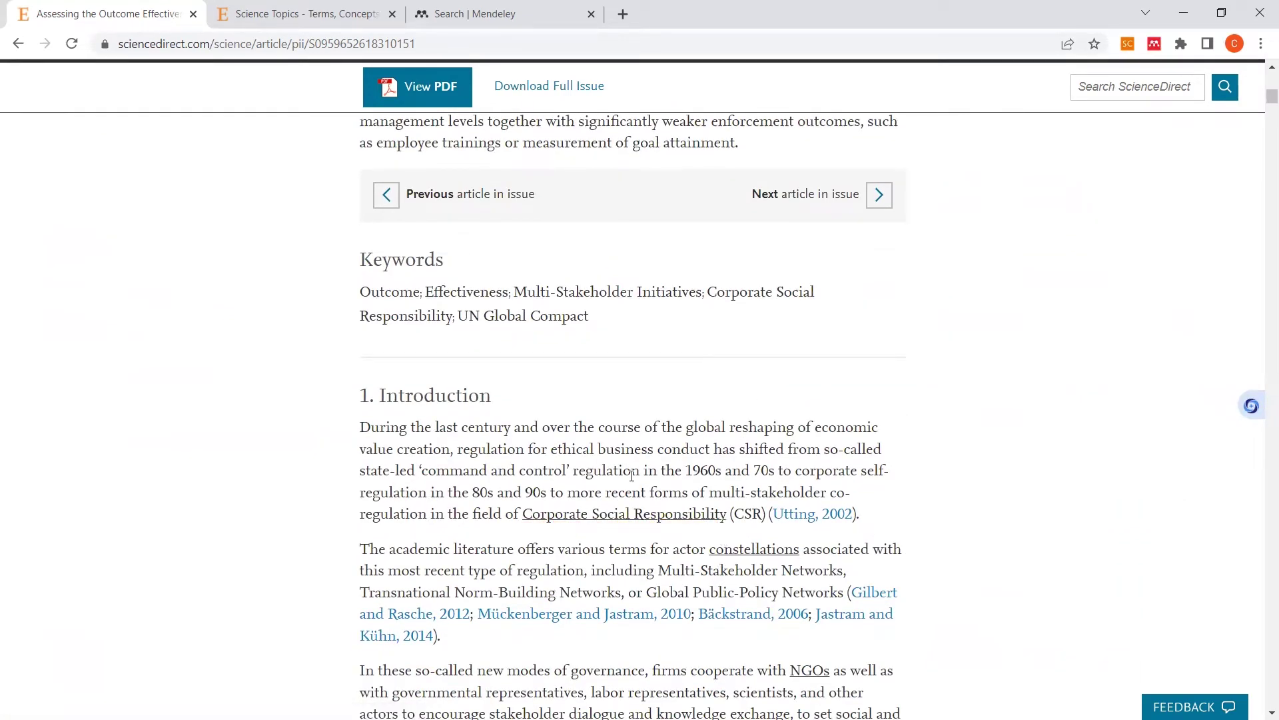
scroll(631, 474, "down", 2)
scroll(518, 533, "down", 2)
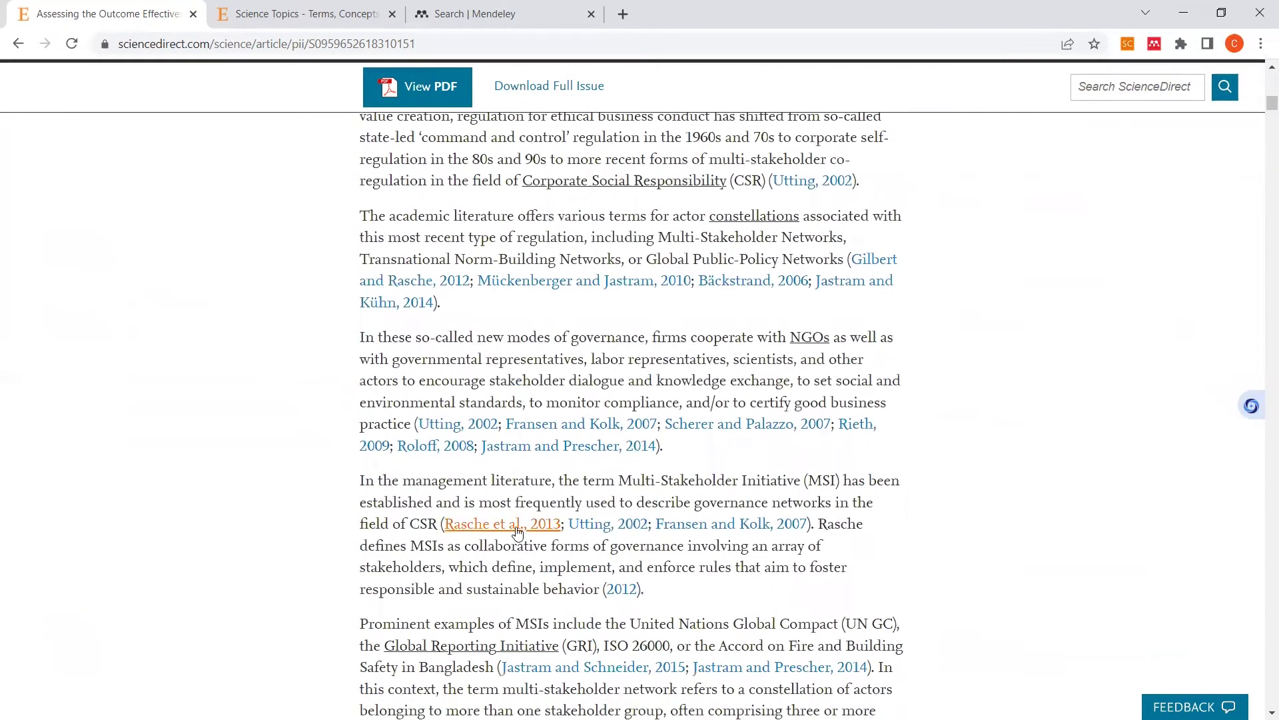
scroll(477, 632, "down", 2)
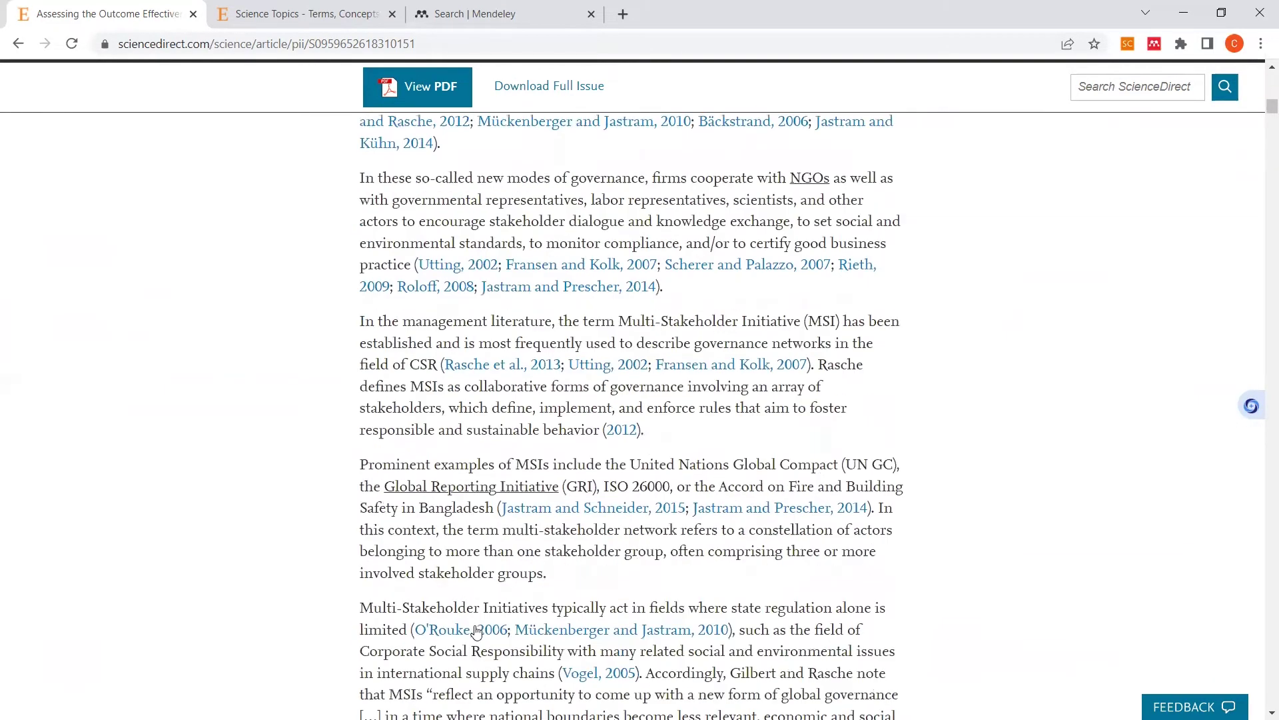
left_click(469, 479)
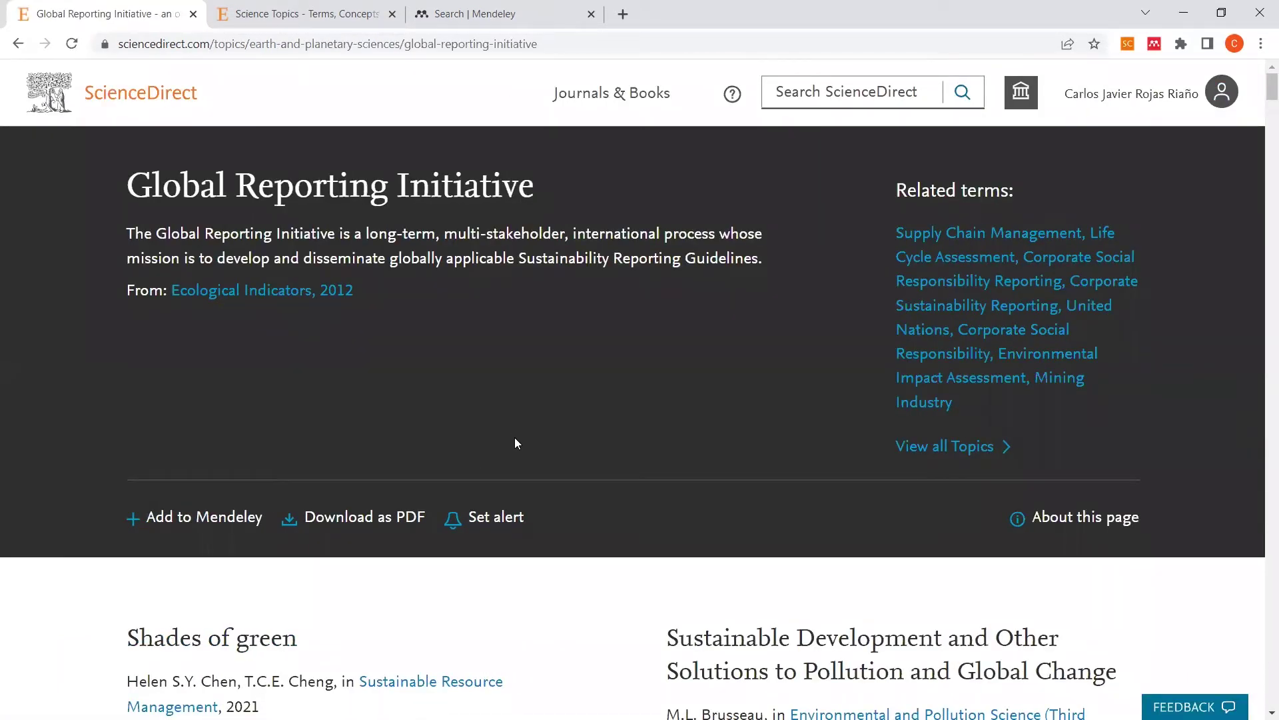
Step: Review the topic page's definition, related terms and book excerpts, and return to the article
scroll(514, 437, "down", 5)
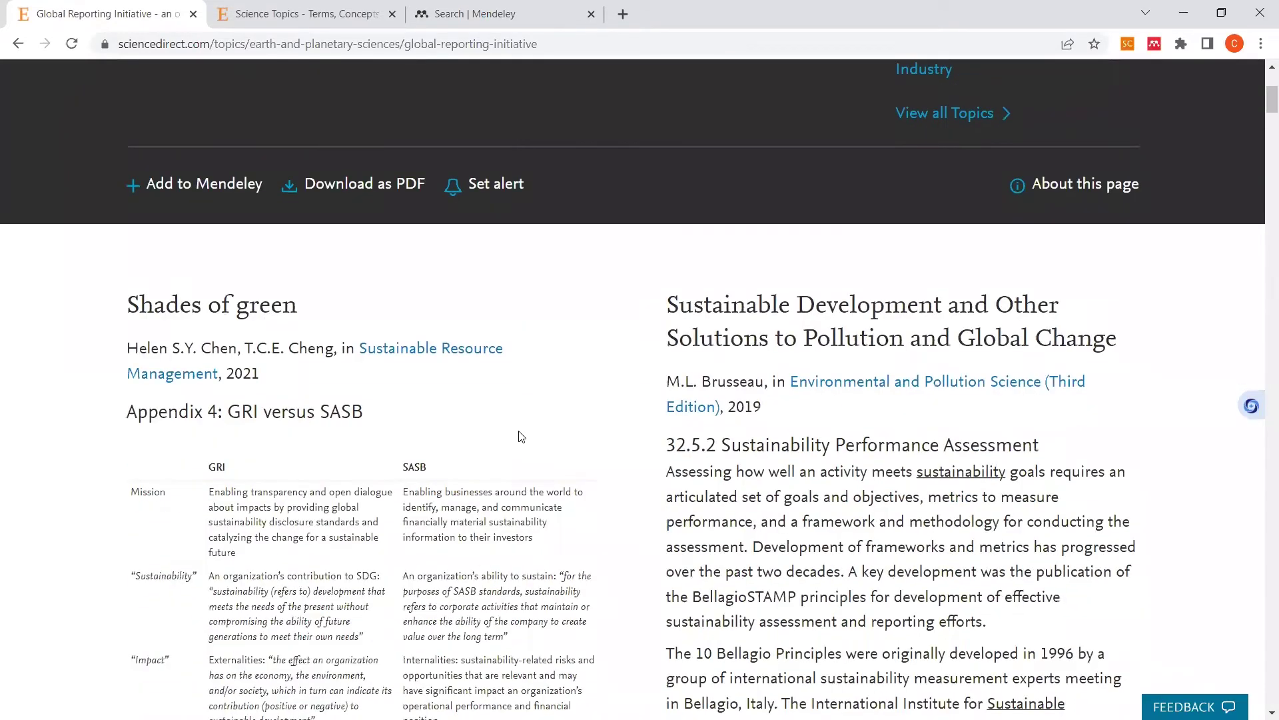
scroll(521, 437, "up", 5)
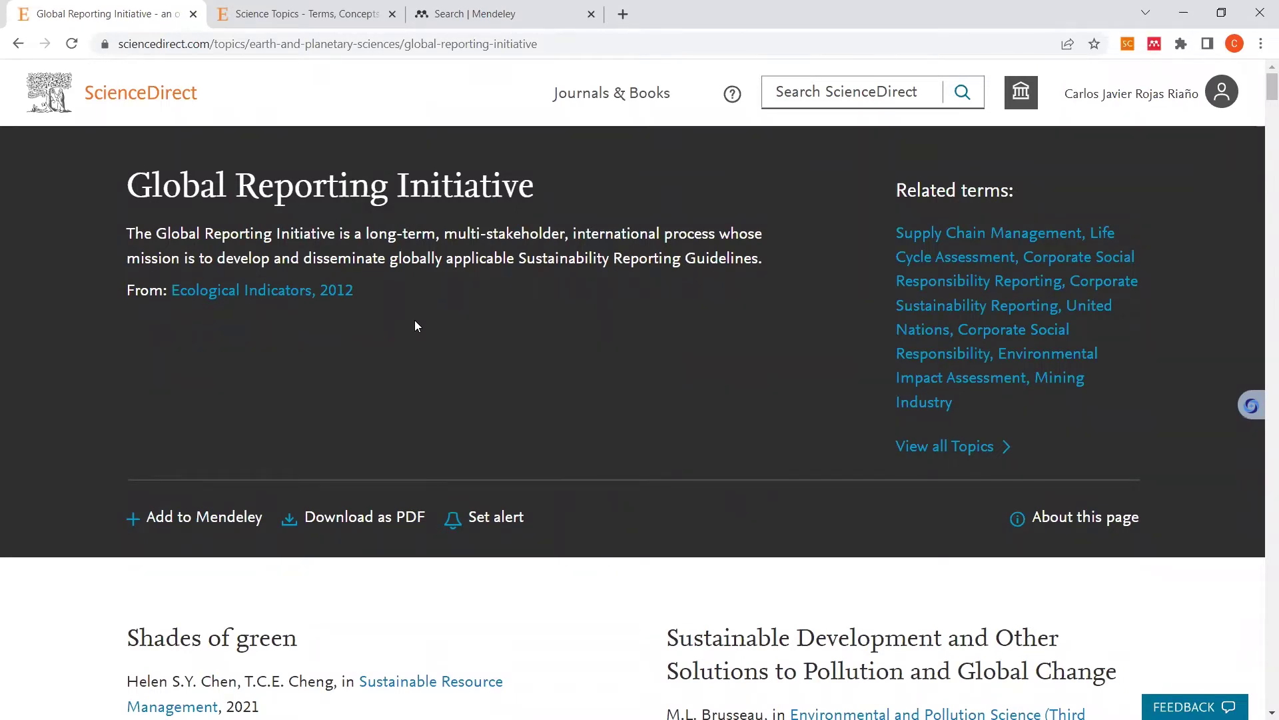
key("alt+Left")
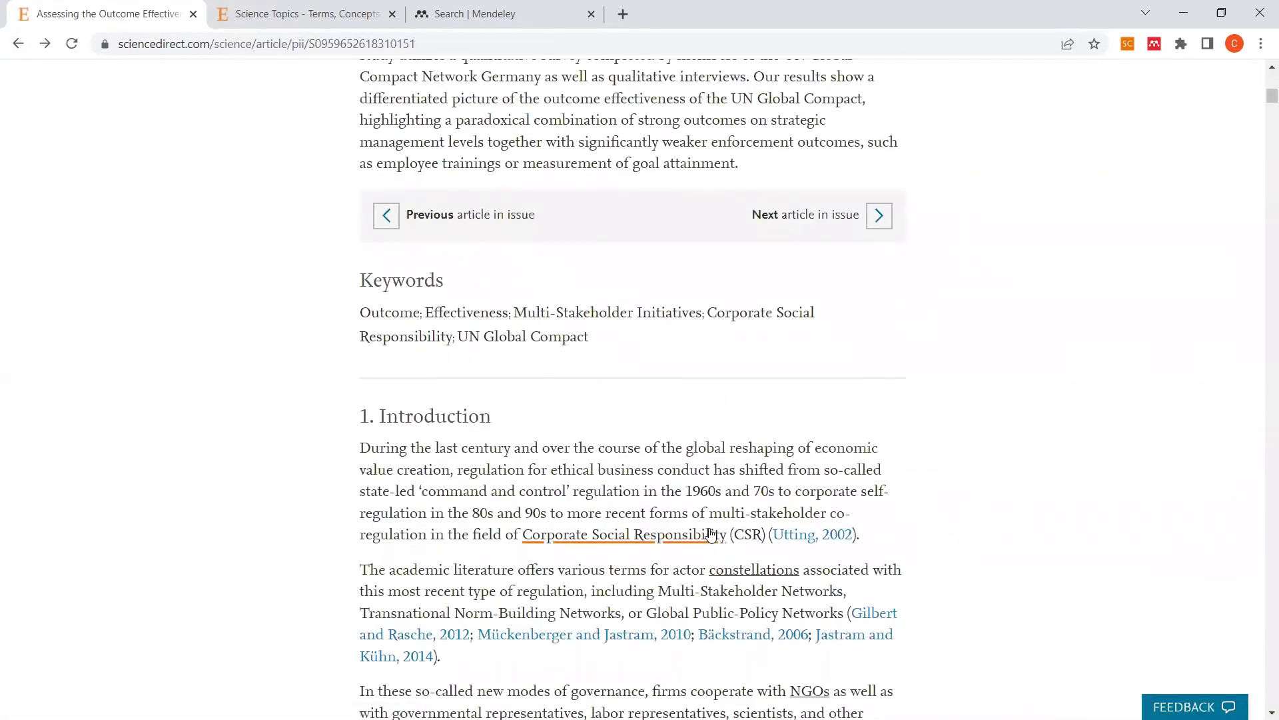
Step: Search ScienceDirect for the phrase "new modes of governance" directly from the introduction's third paragraph
scroll(712, 535, "down", 2)
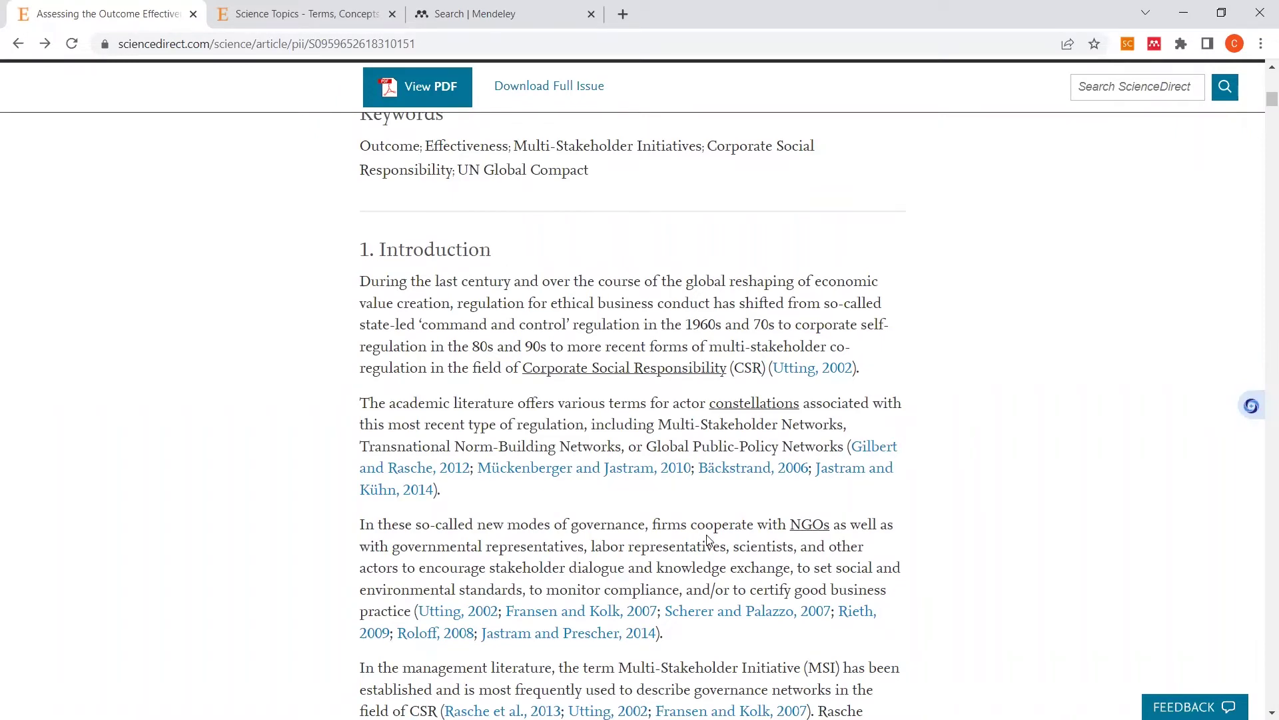
scroll(708, 539, "down", 1)
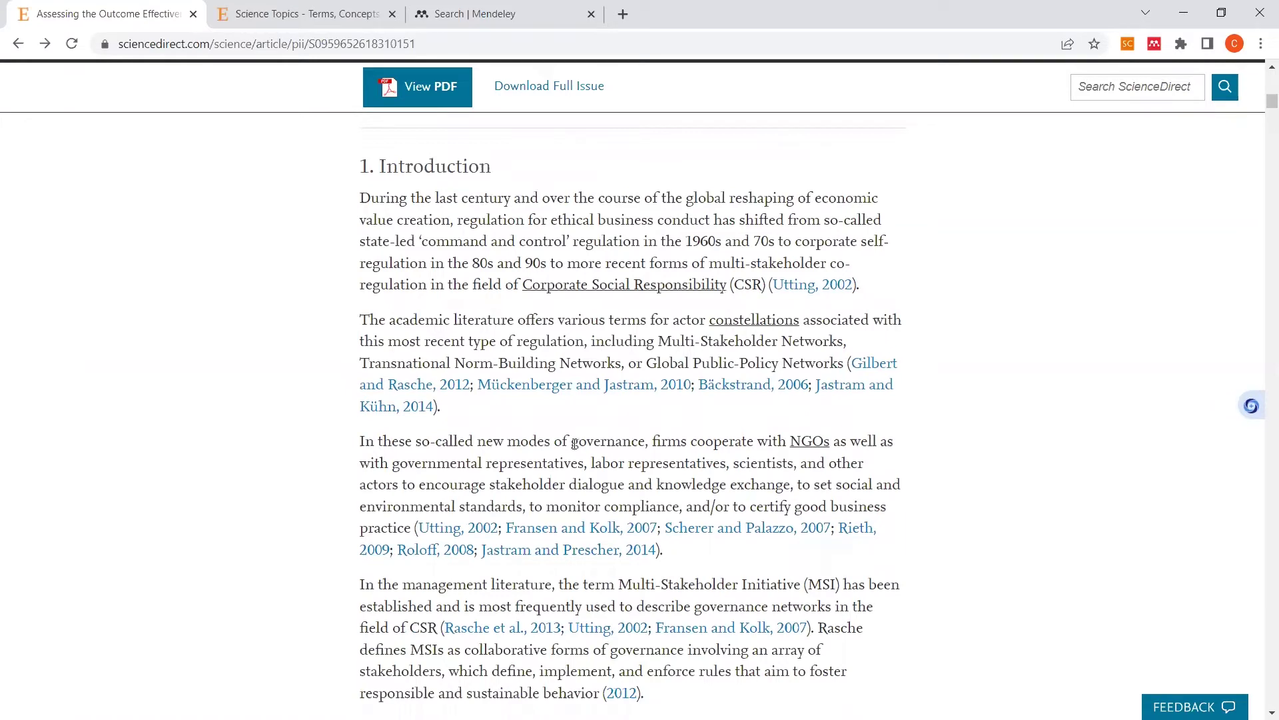
double_click(509, 440)
left_click_drag(481, 441, 642, 443)
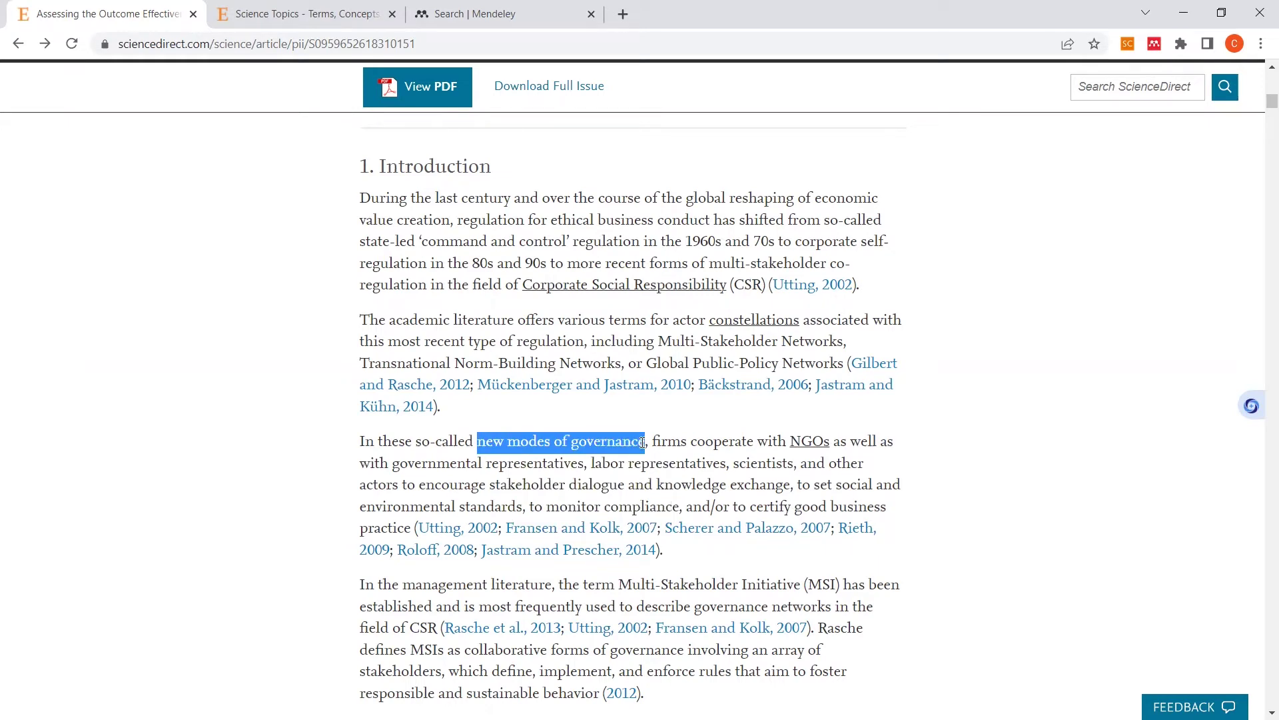
left_click_drag(643, 443, 643, 443)
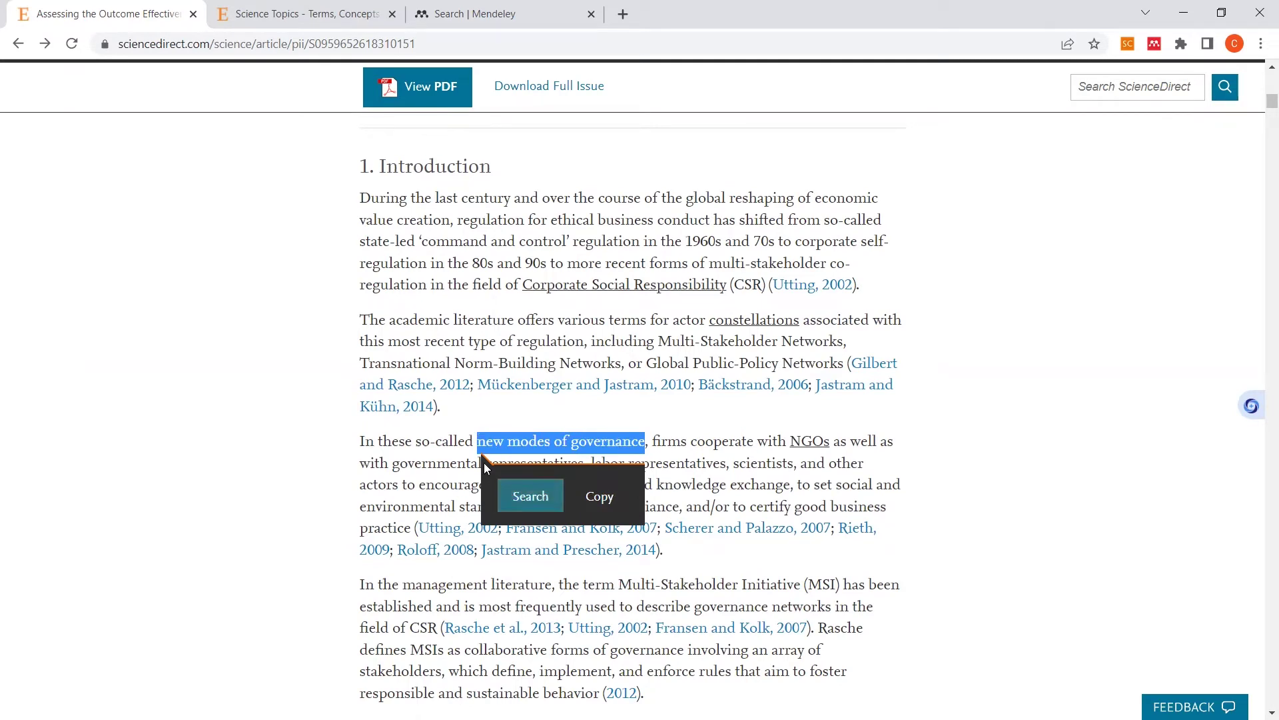
left_click(519, 497)
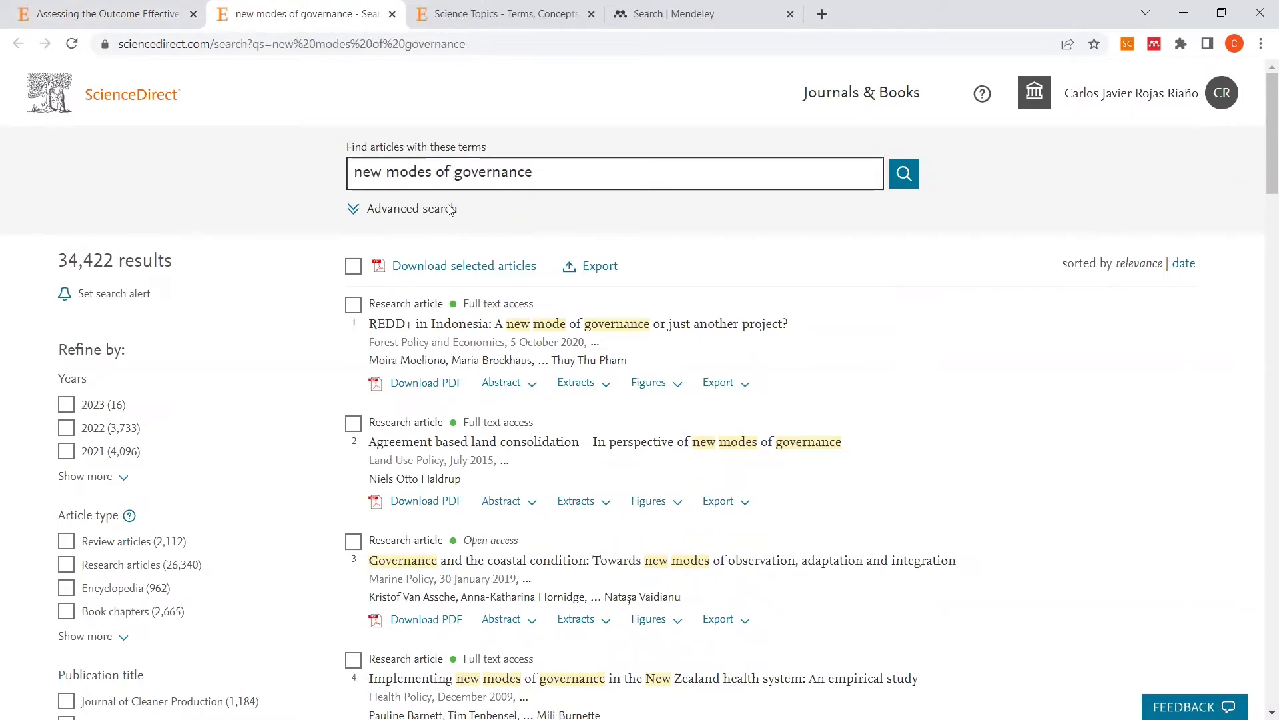
Step: Look over the articles found for "new modes of governance" and go back to the multi-stakeholder article
scroll(661, 459, "down", 3)
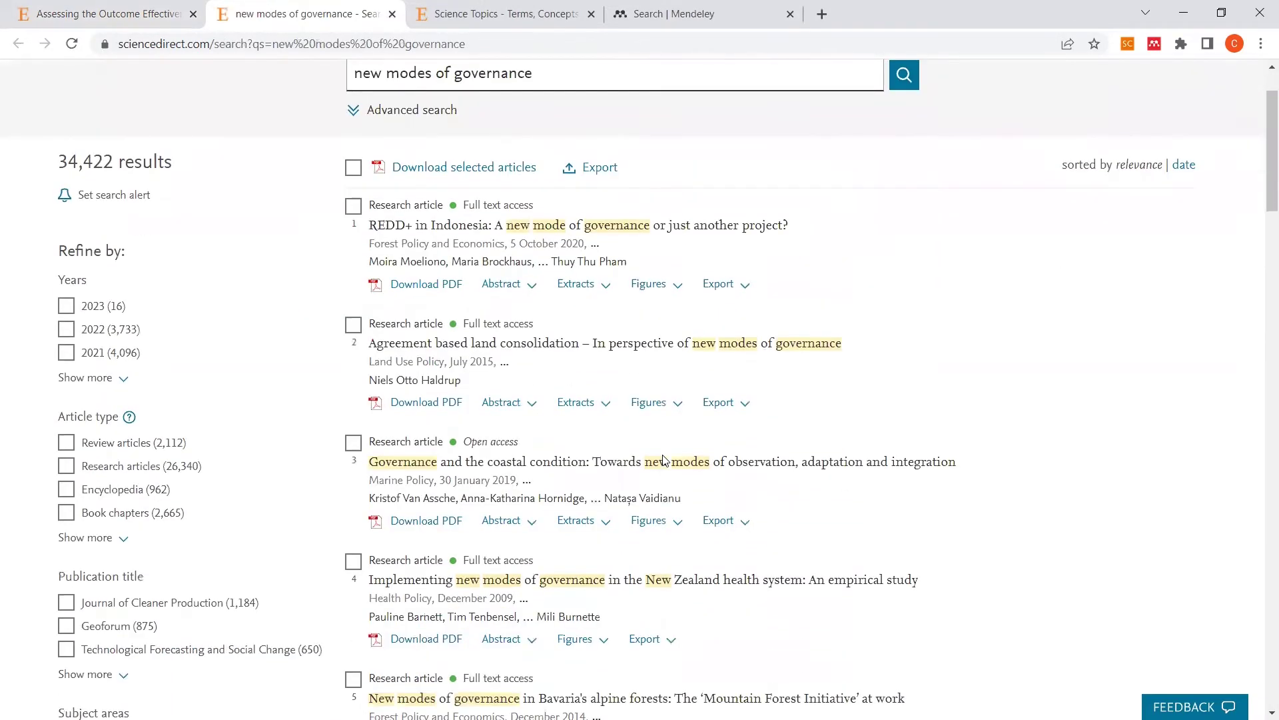
scroll(623, 513, "up", 2)
scroll(623, 513, "up", 1)
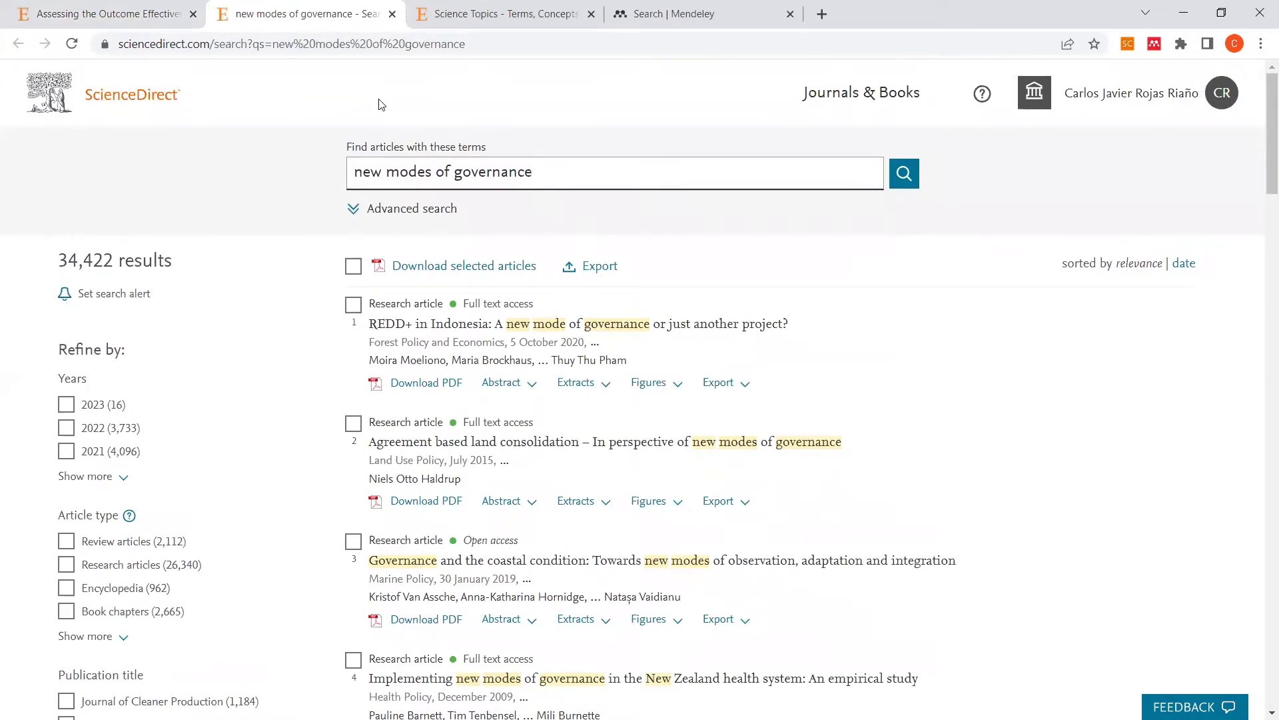
left_click(149, 20)
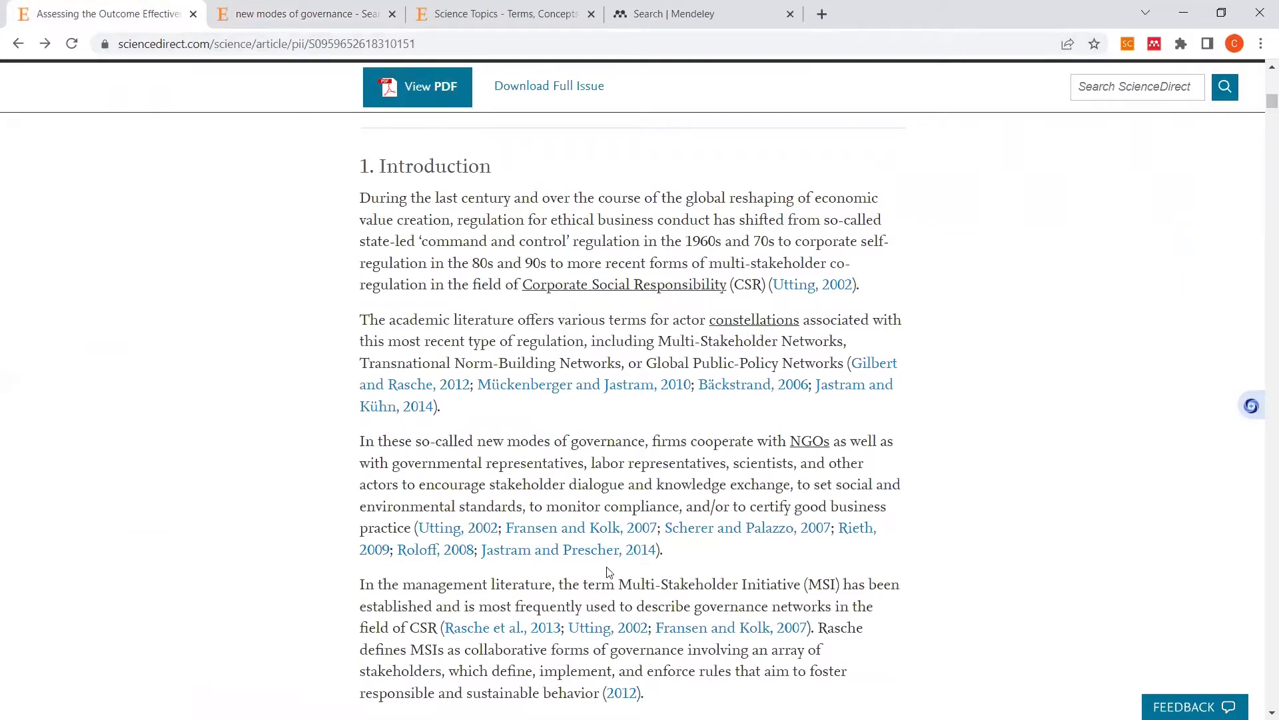
Step: Search ScienceDirect for the phrase "management literature" directly from the introduction's text
scroll(608, 572, "down", 1)
scroll(608, 572, "down", 1)
left_click_drag(404, 501, 550, 499)
left_click(453, 554)
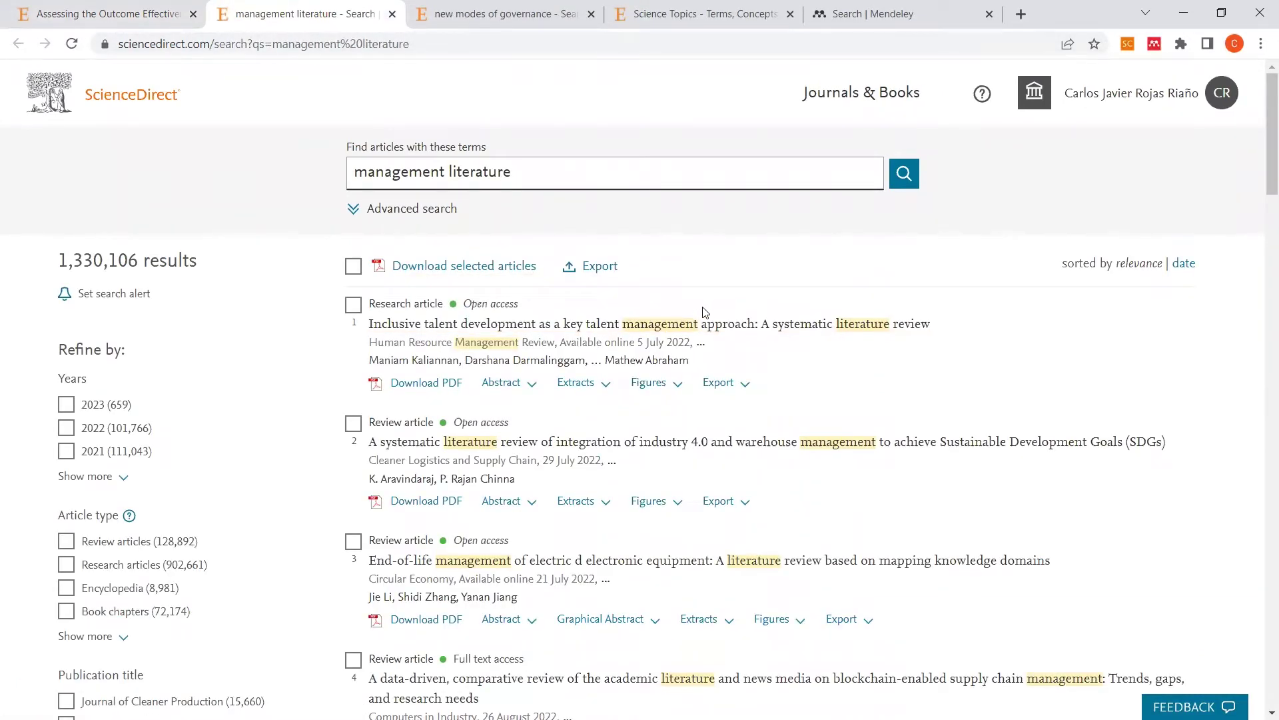
Step: Look over the articles found for "management literature" and close both phrase search result pages
scroll(663, 320, "down", 3)
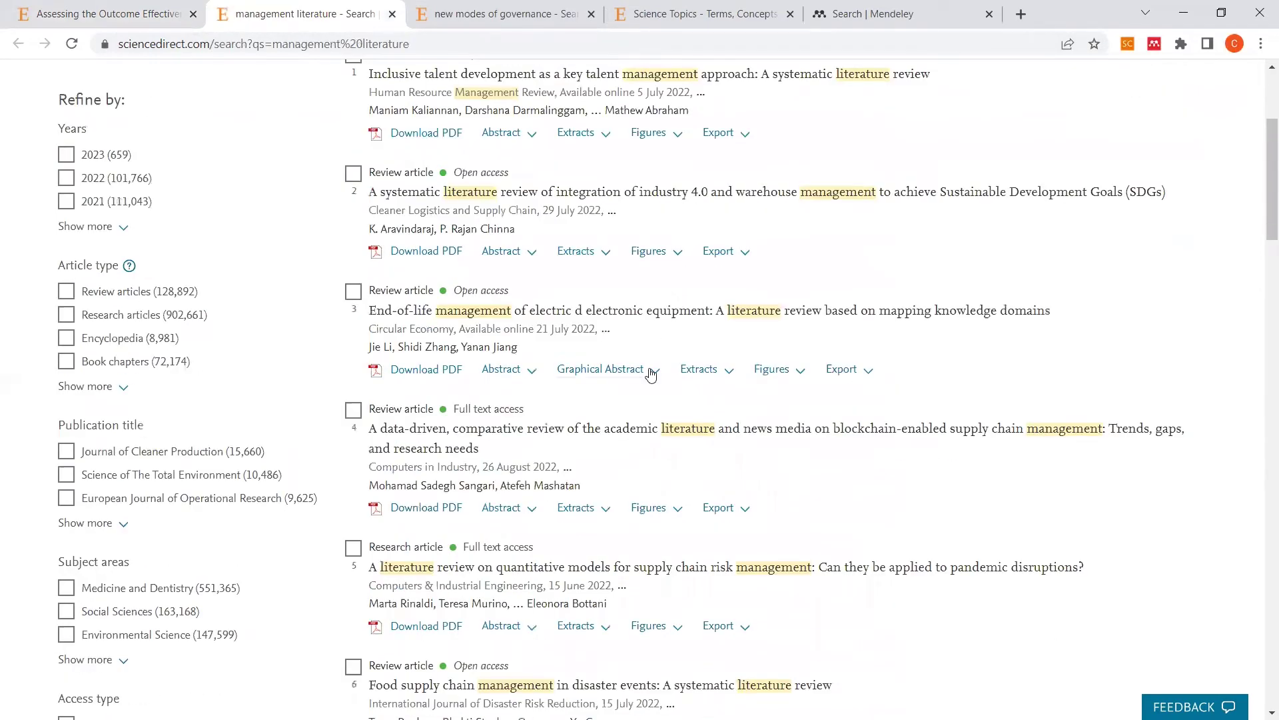
scroll(646, 372, "up", 3)
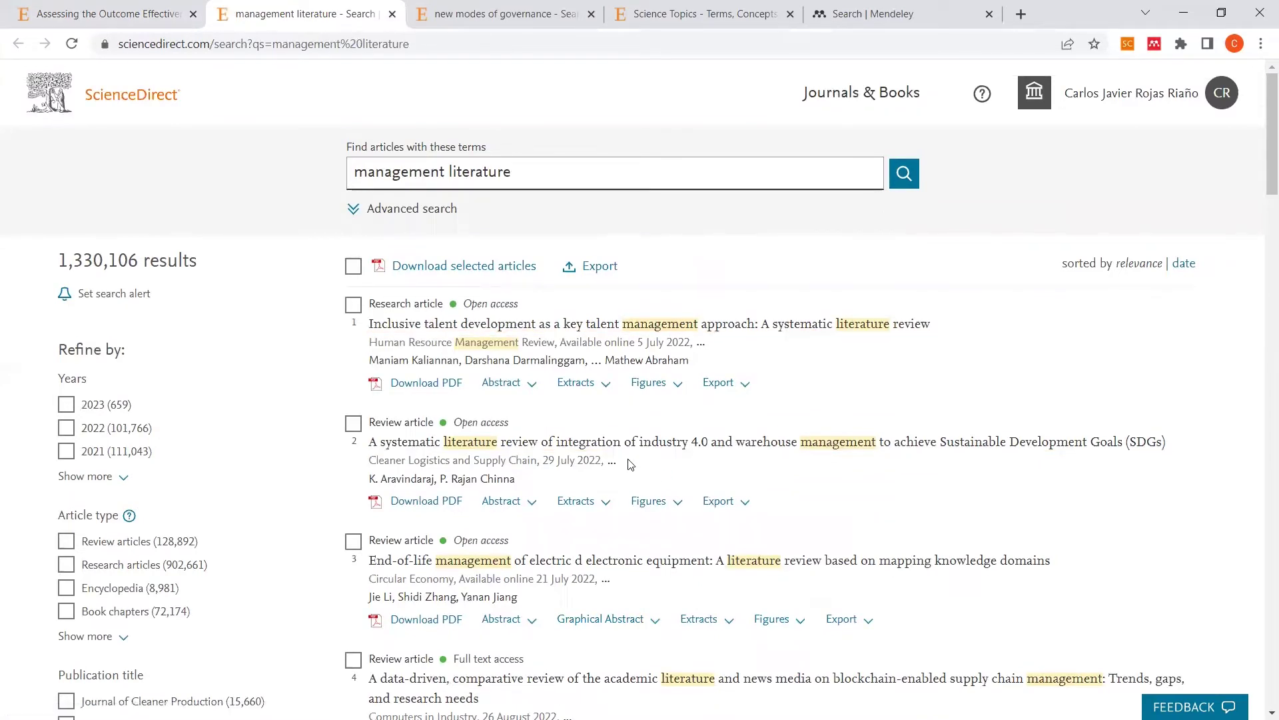
left_click(394, 14)
left_click(393, 14)
Step: View the reference details of the introduction's 2010 citation on transnational norm-building networks and 2007 citation on a political conception of corporate responsibility
scroll(713, 399, "up", 10)
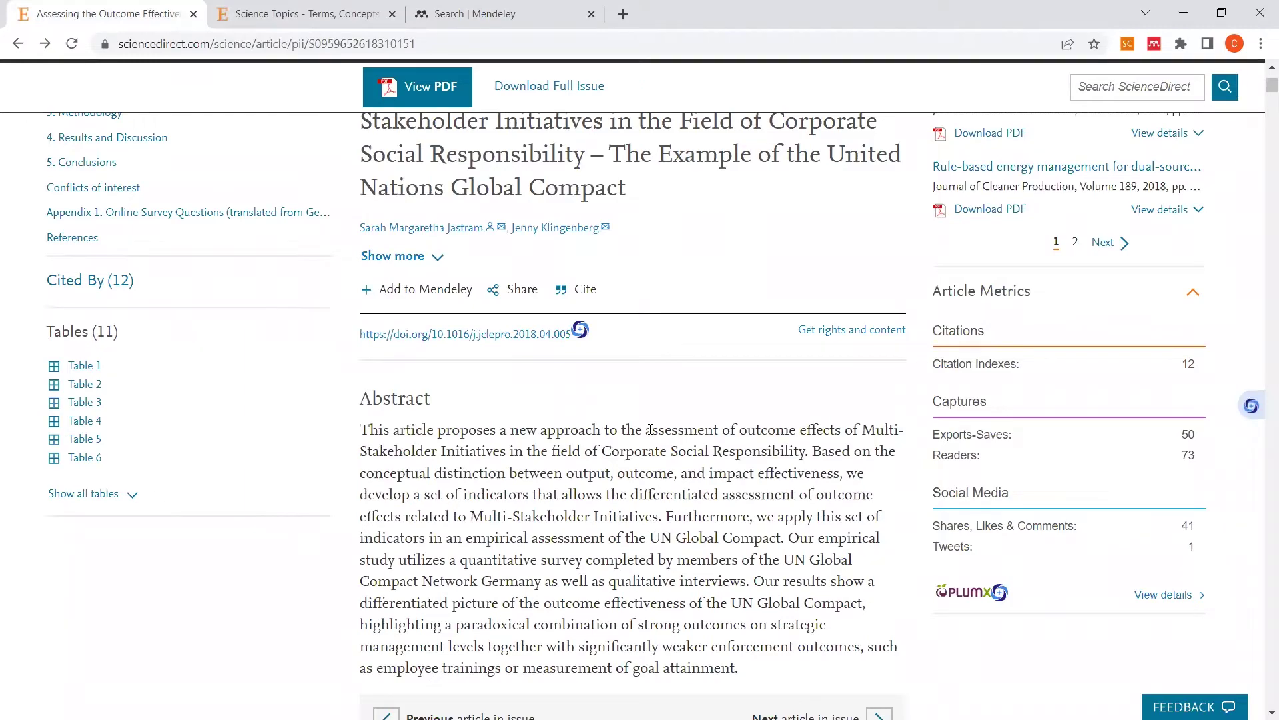
scroll(654, 434, "up", 2)
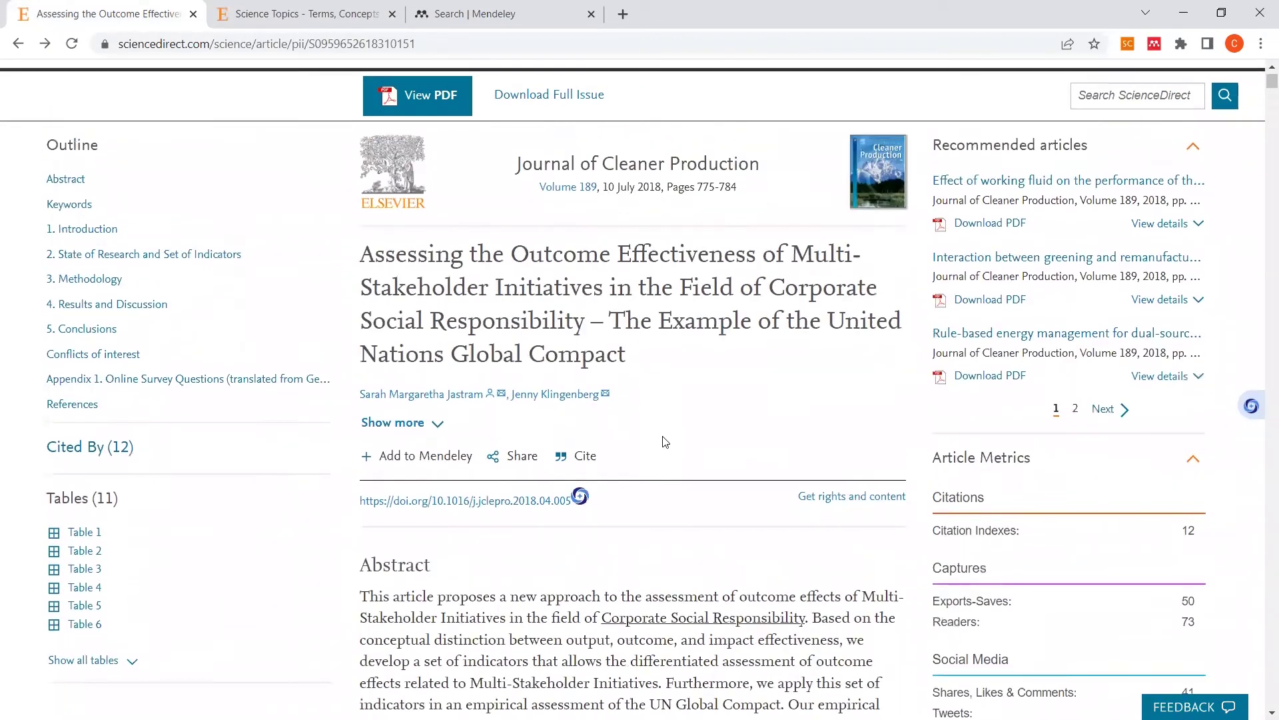
scroll(663, 440, "down", 3)
scroll(665, 435, "down", 8)
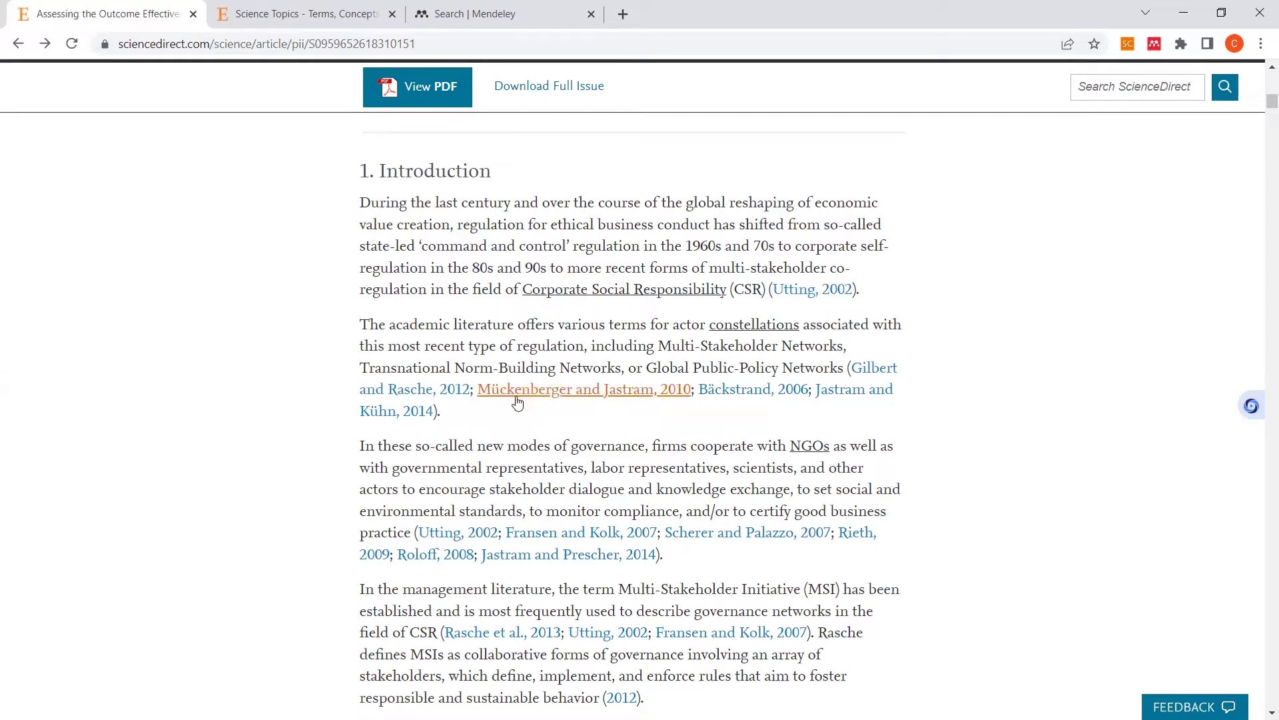
left_click(583, 398)
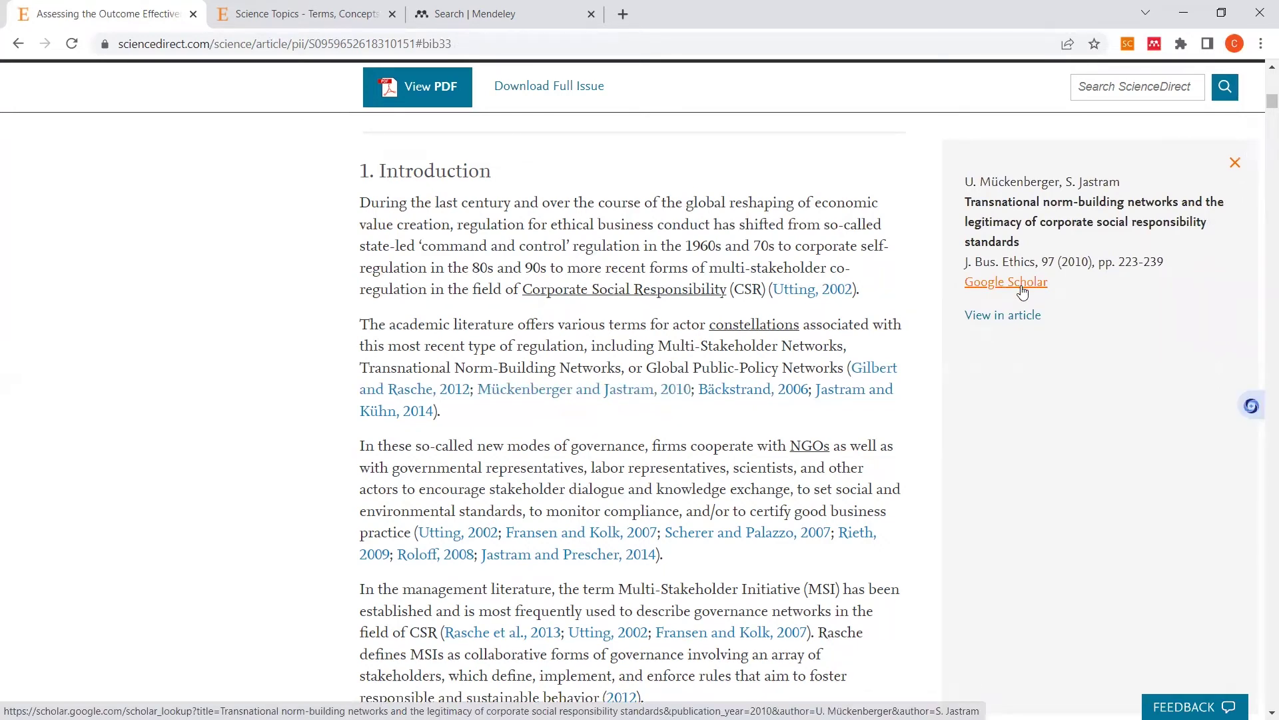
left_click(746, 533)
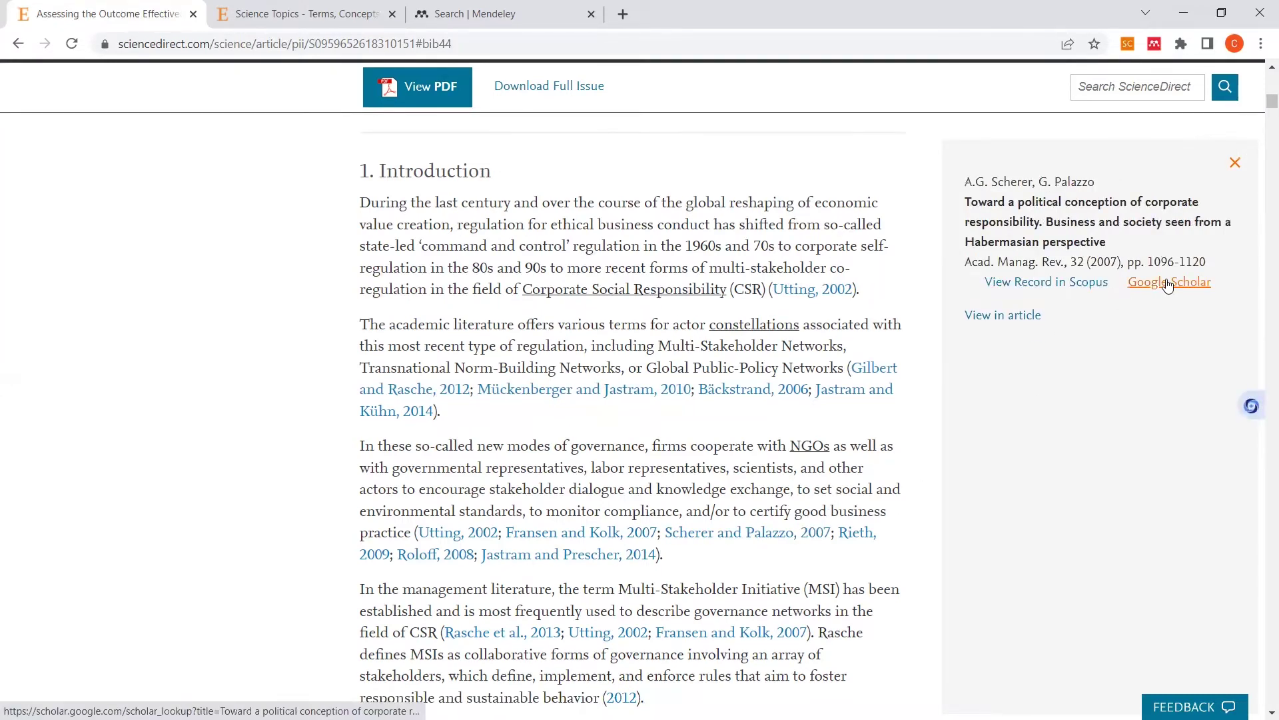
Step: Open the publisher's page for the introduction's 2015 citation on sustainable fashion governance from its reference details
left_click(1234, 164)
scroll(761, 587, "down", 5)
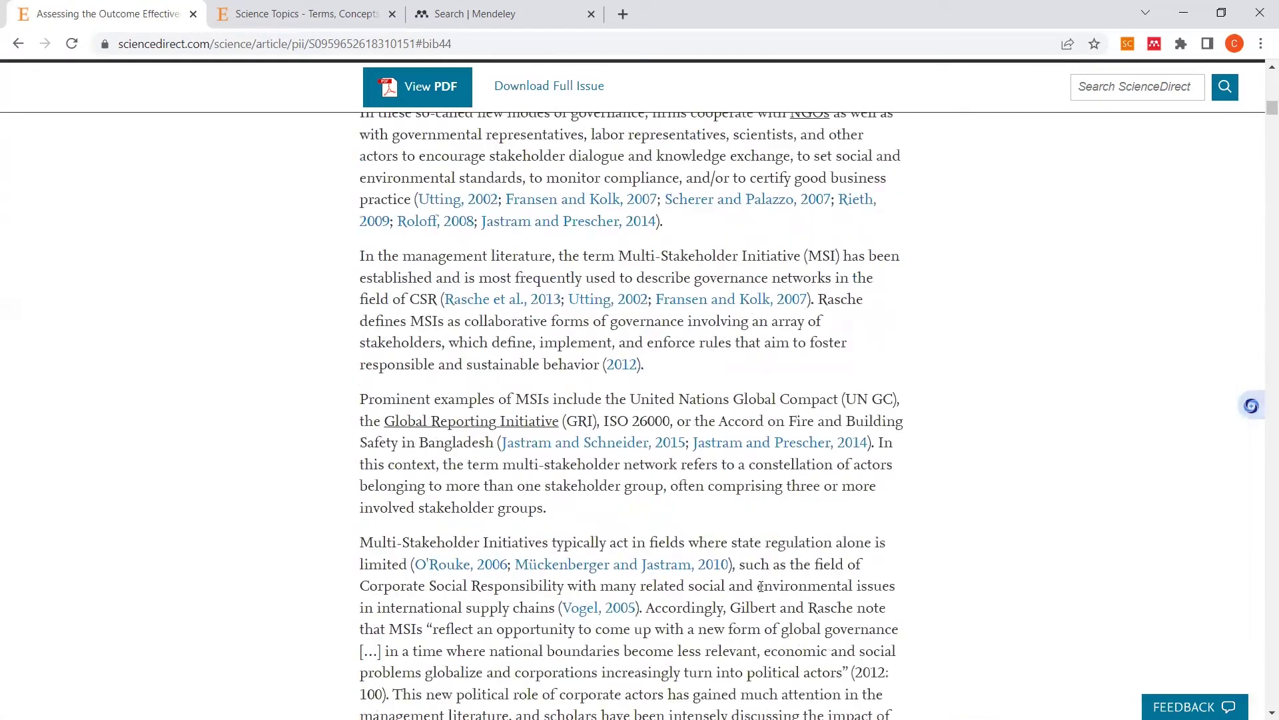
left_click(597, 445)
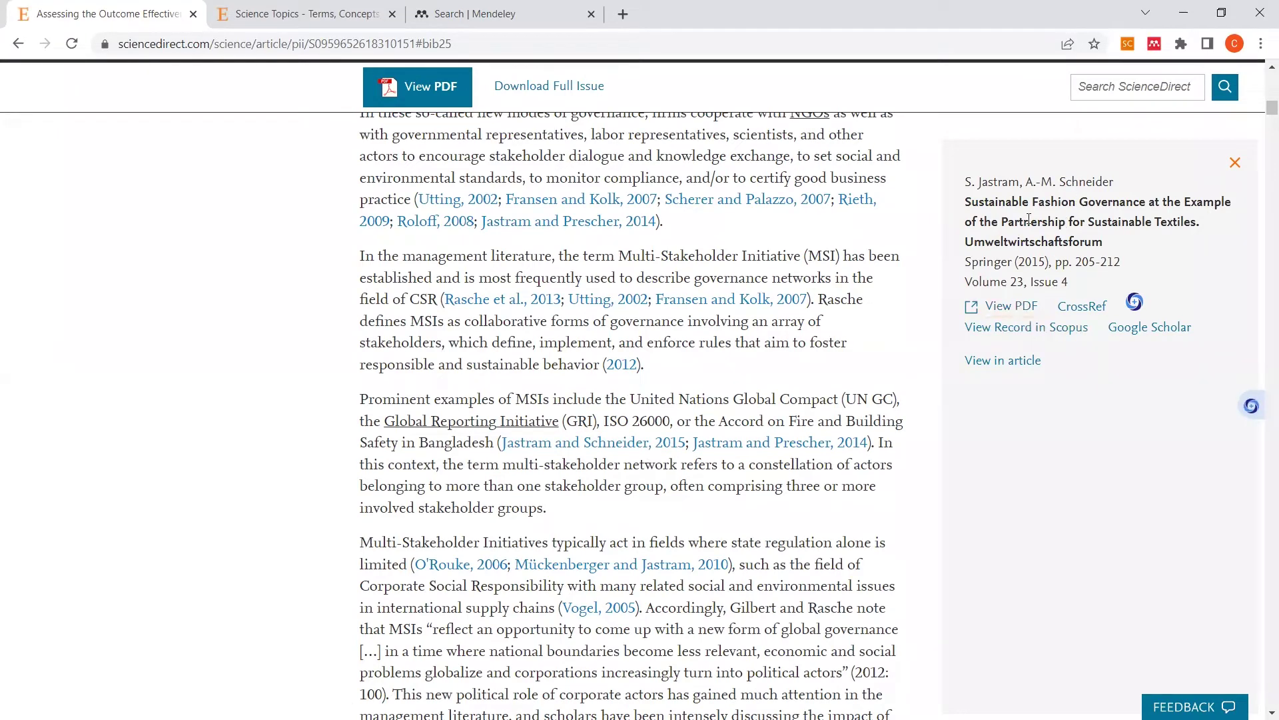
left_click(570, 443)
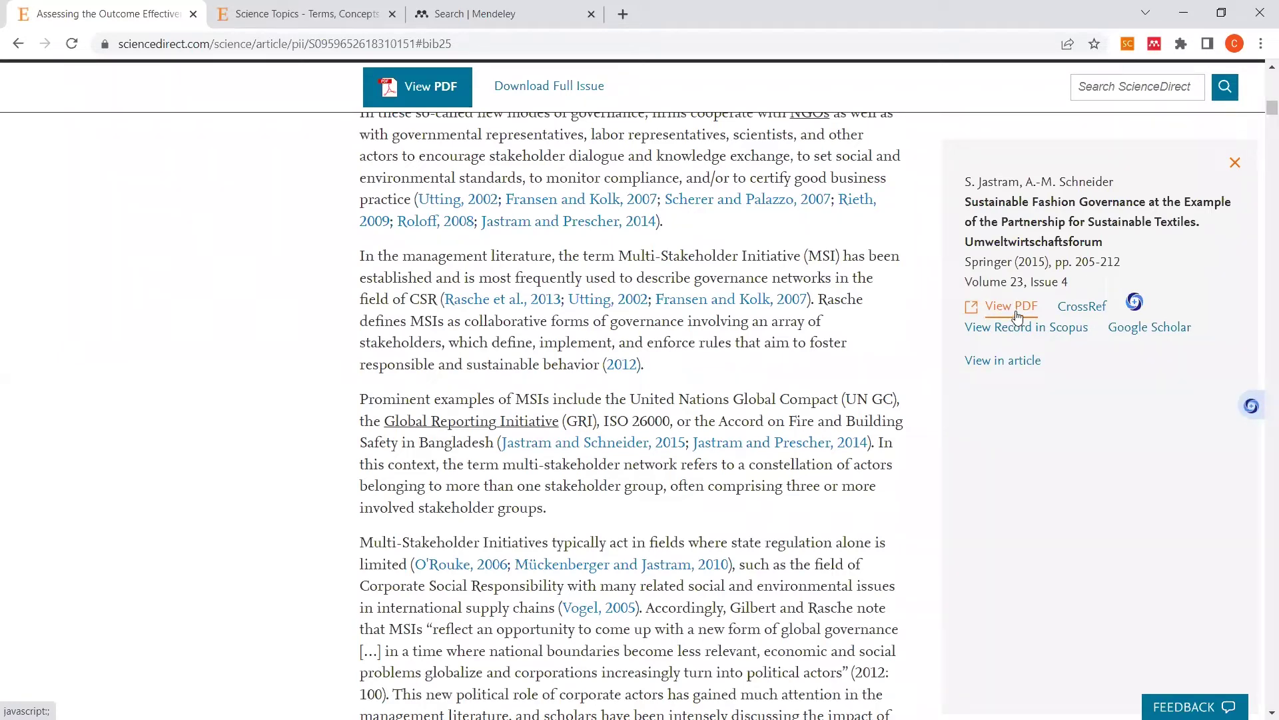
left_click(1018, 315)
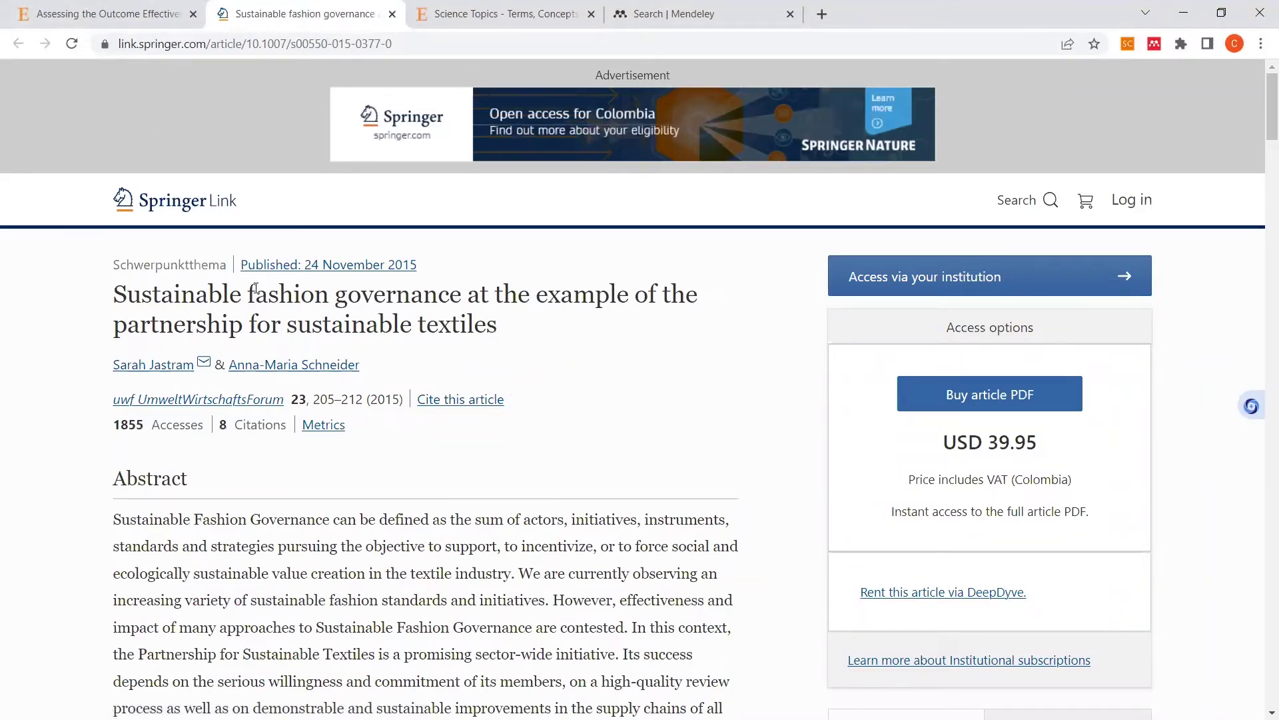
Step: Look over the abstract and reference list of the sustainable fashion governance article on SpringerLink and return to the multi-stakeholder article in ScienceDirect
left_click(123, 16)
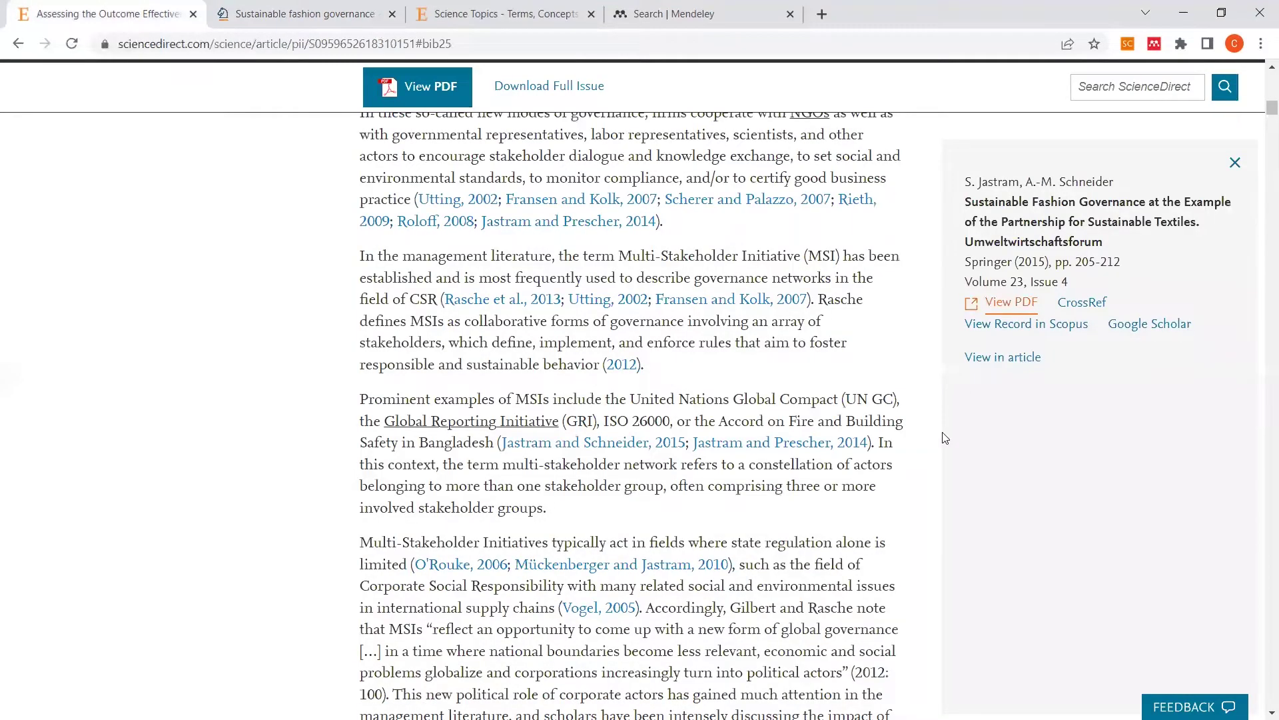
left_click(1009, 308)
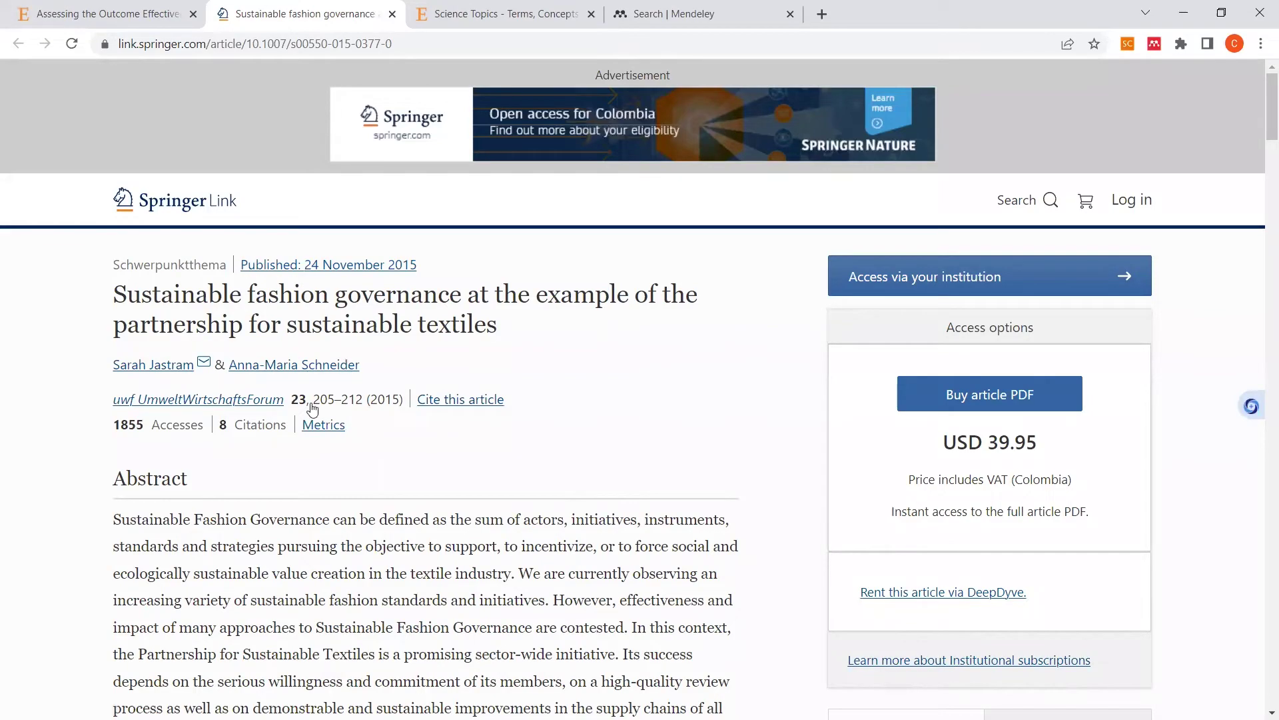
scroll(575, 437, "down", 5)
scroll(575, 437, "down", 12)
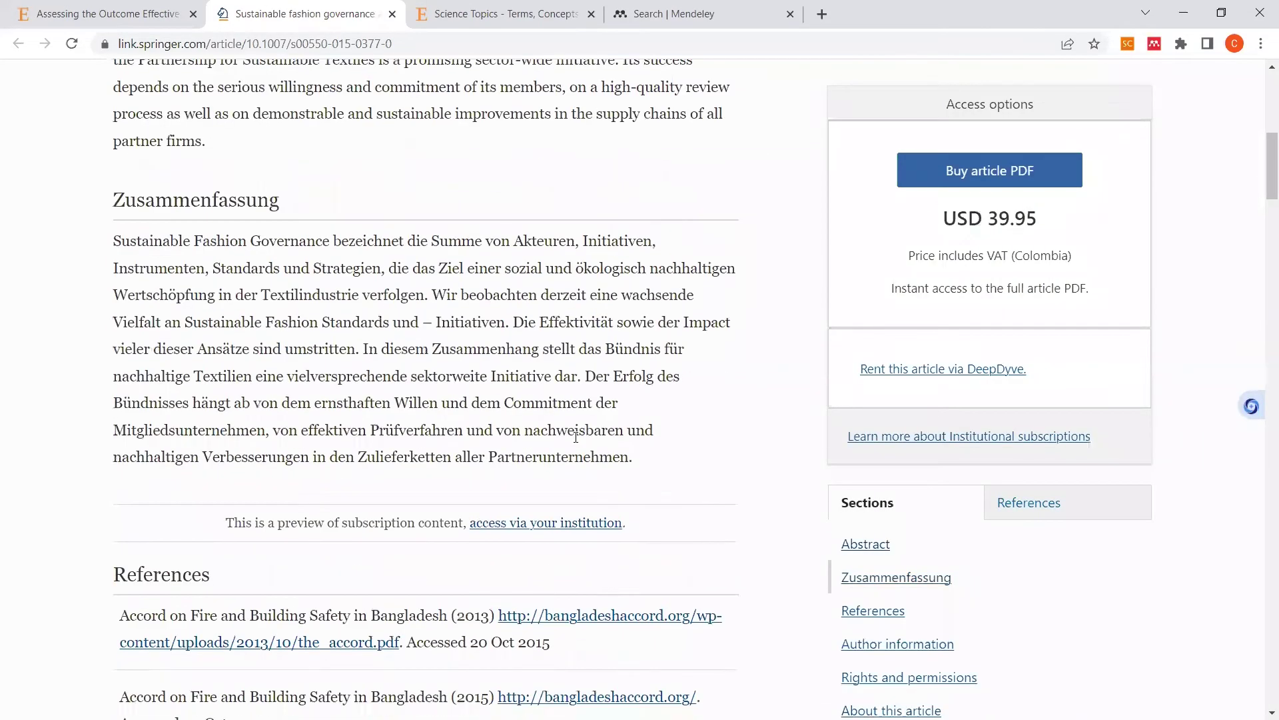
scroll(578, 443, "down", 6)
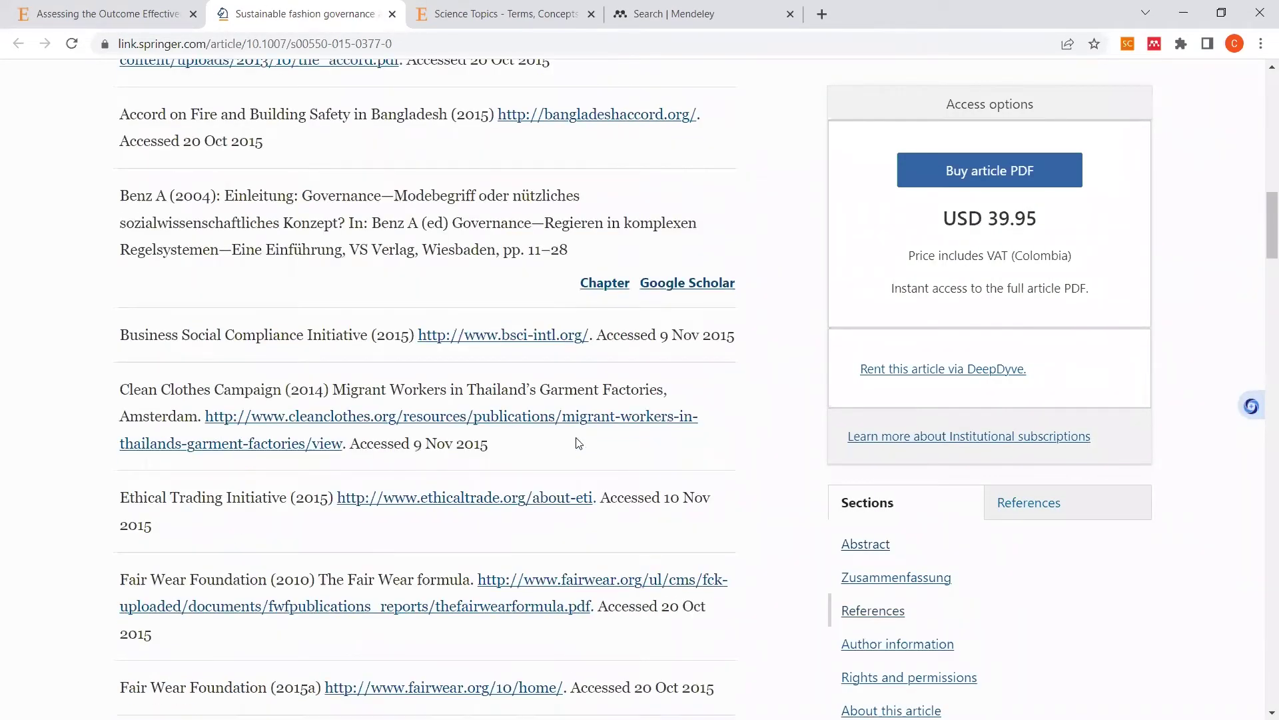
scroll(587, 400, "up", 4)
scroll(588, 395, "up", 20)
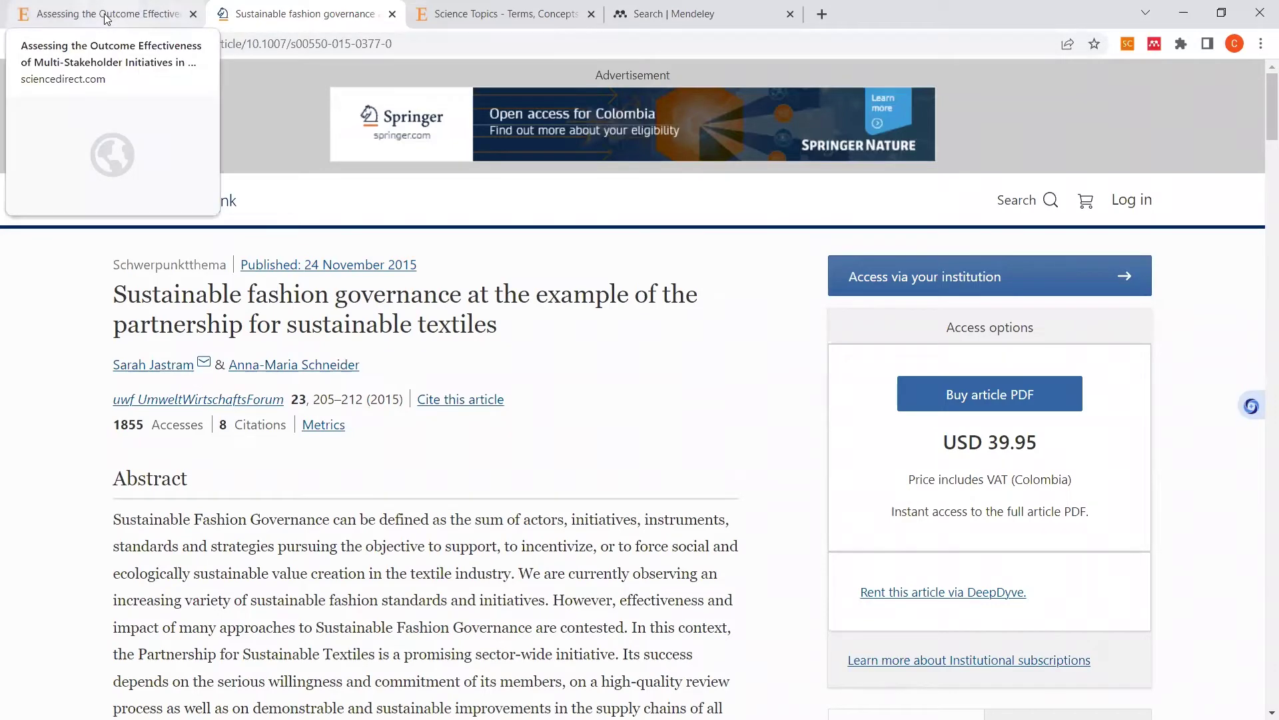
scroll(624, 630, "down", 4)
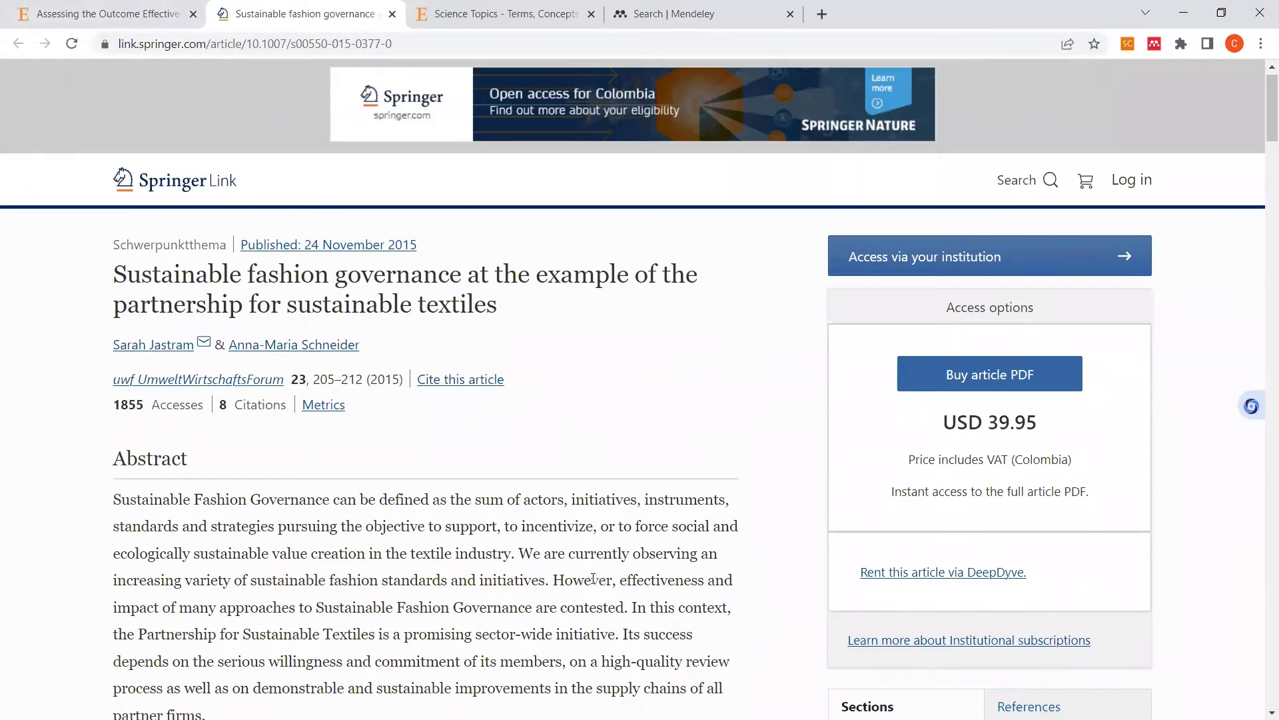
left_click(121, 16)
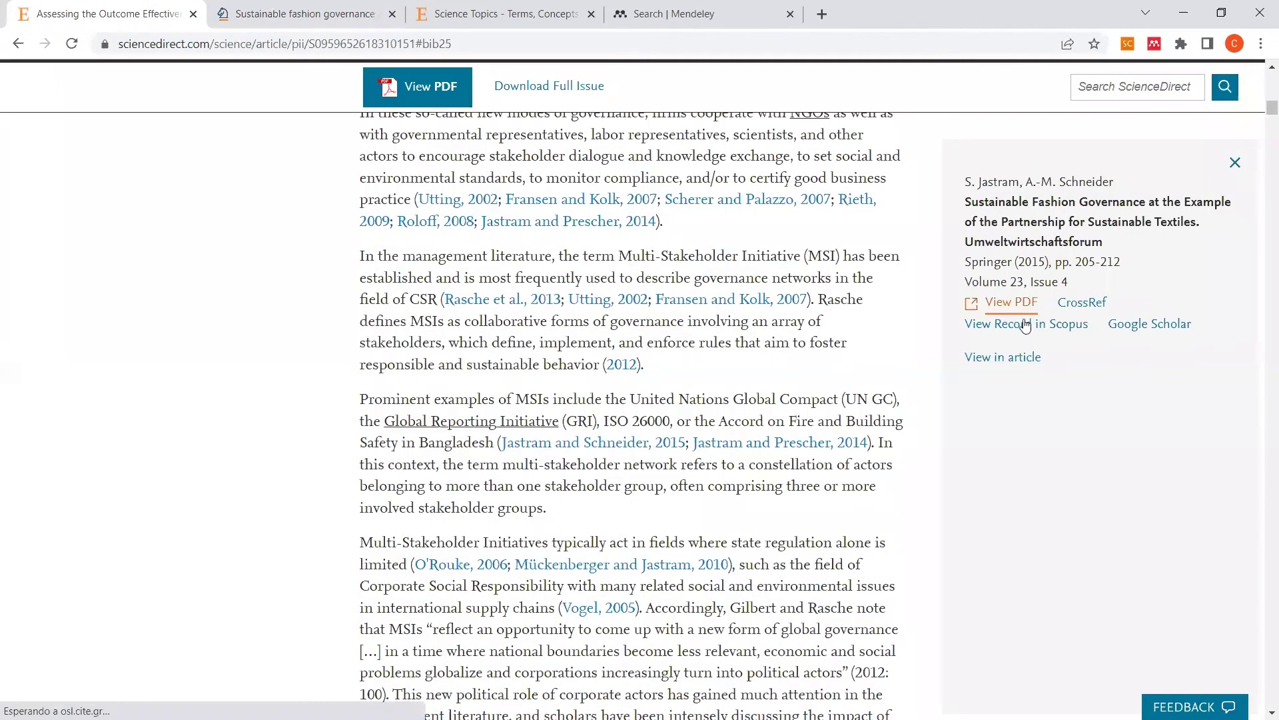
left_click(1234, 162)
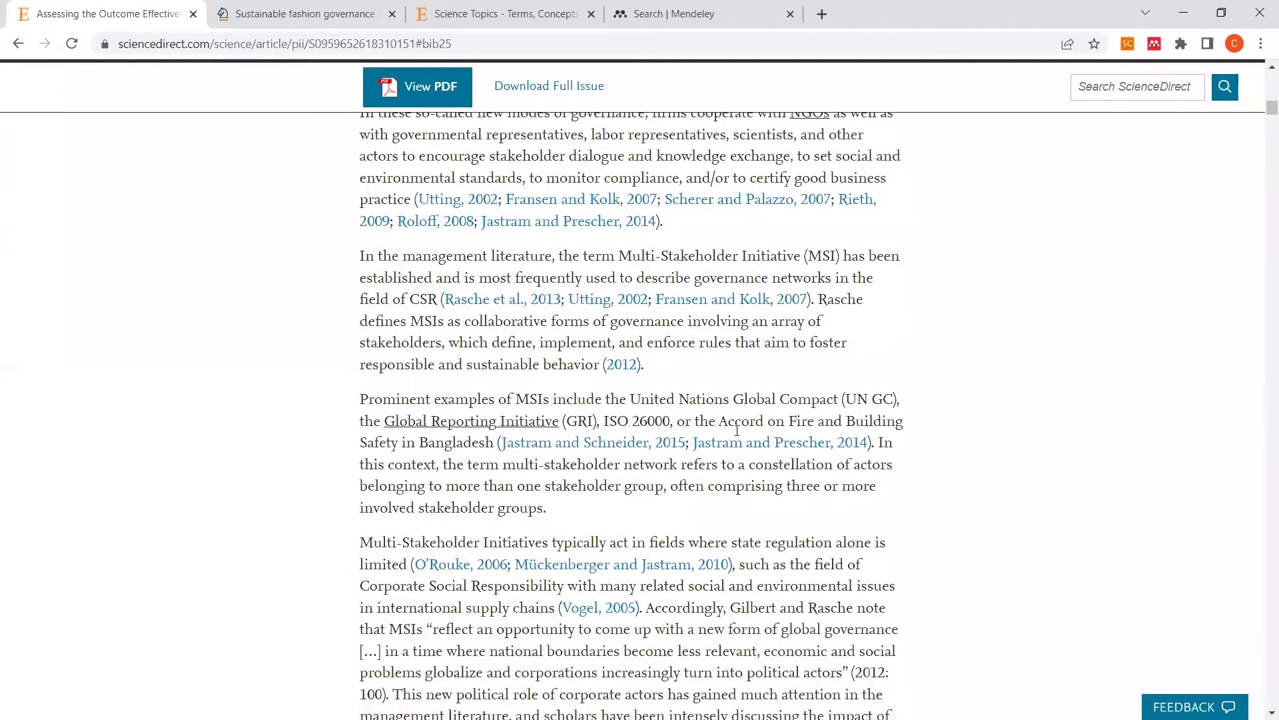
Step: View the reference details of the 2010 norm-building networks, 2005 market for virtue and 2014 CSR governance citations in the introduction
left_click(598, 567)
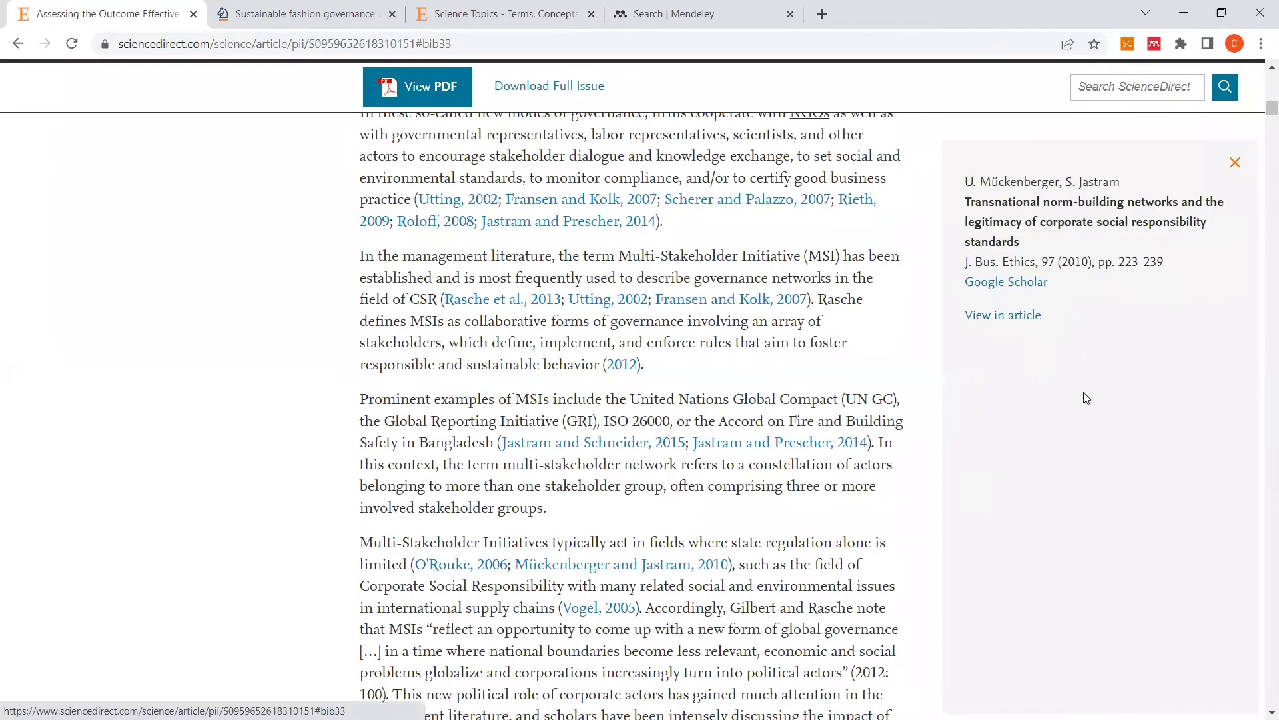
left_click(589, 607)
scroll(818, 609, "down", 4)
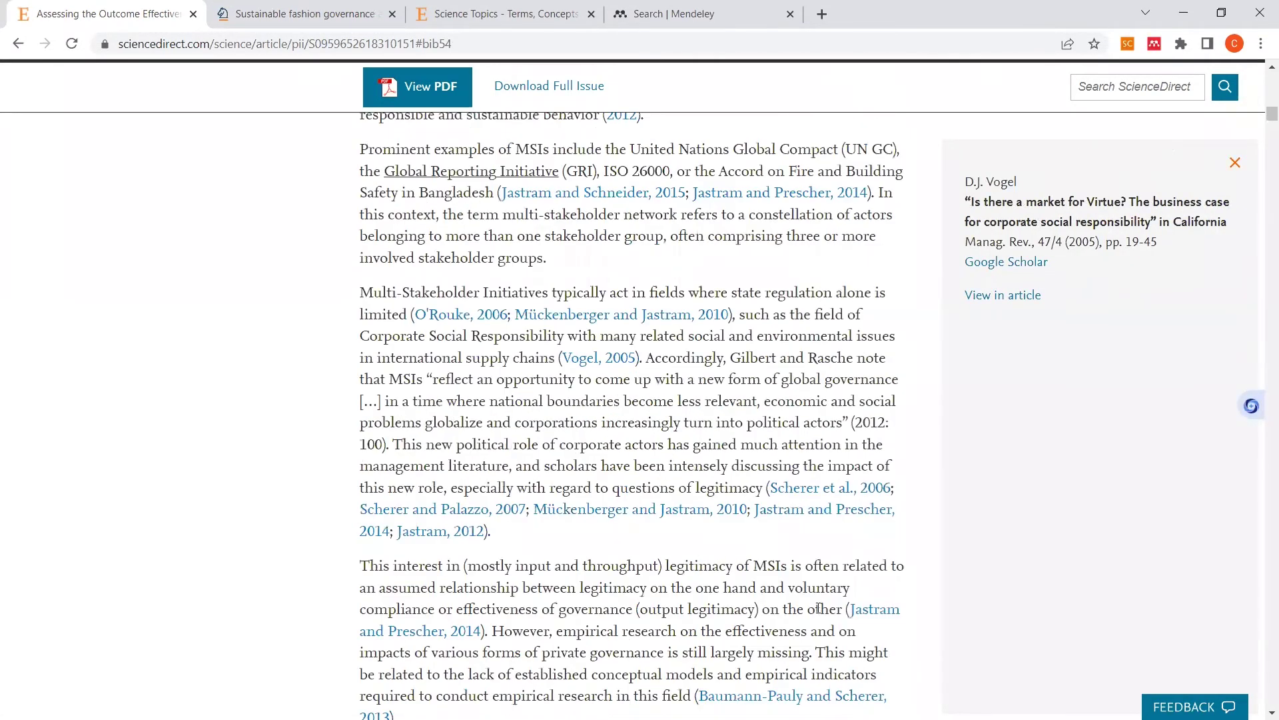
left_click(870, 613)
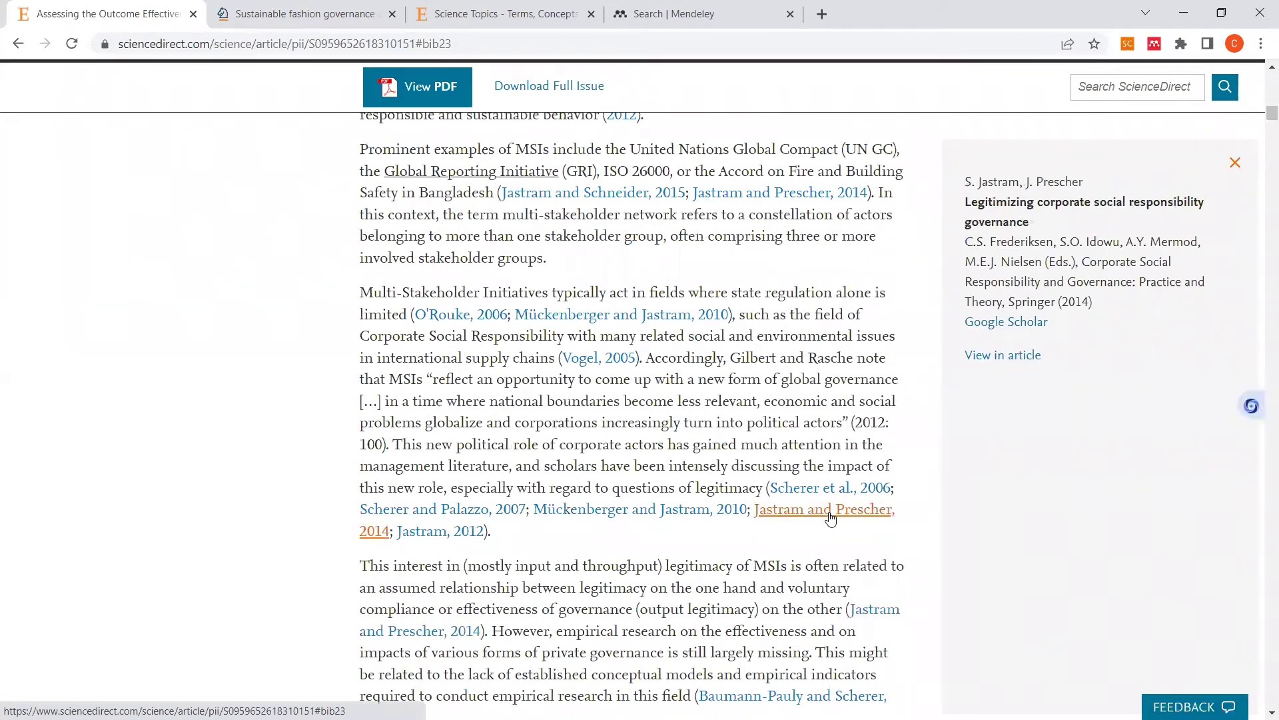
left_click(704, 519)
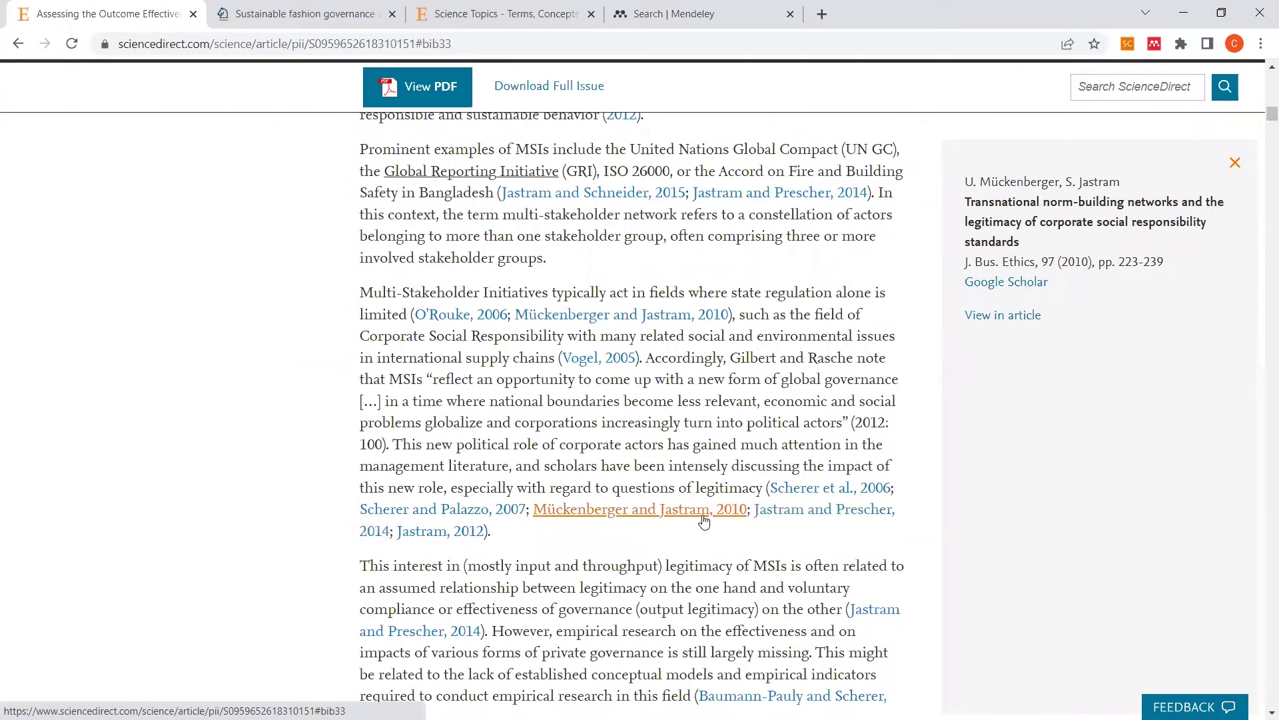
Step: Open the publisher's page for the 2013 citation on organizational implementation of corporate citizenship, then return to the article and close the reference details
scroll(740, 610, "down", 4)
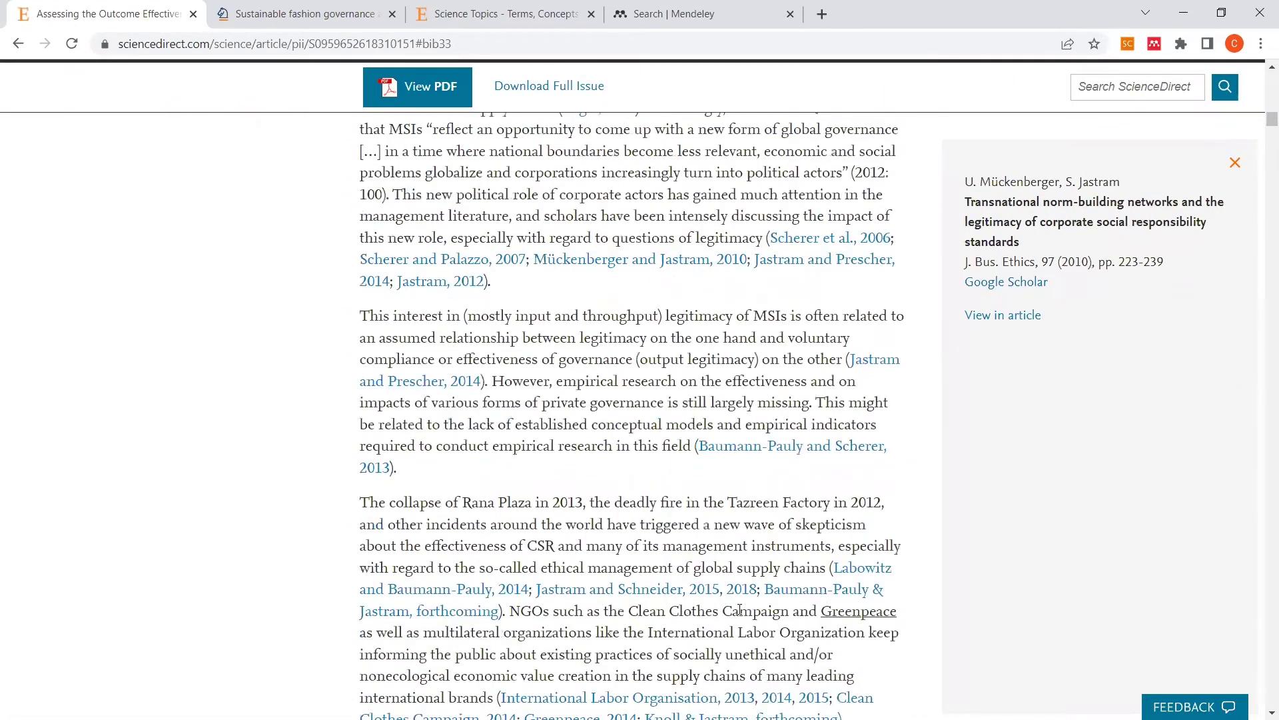
left_click(747, 447)
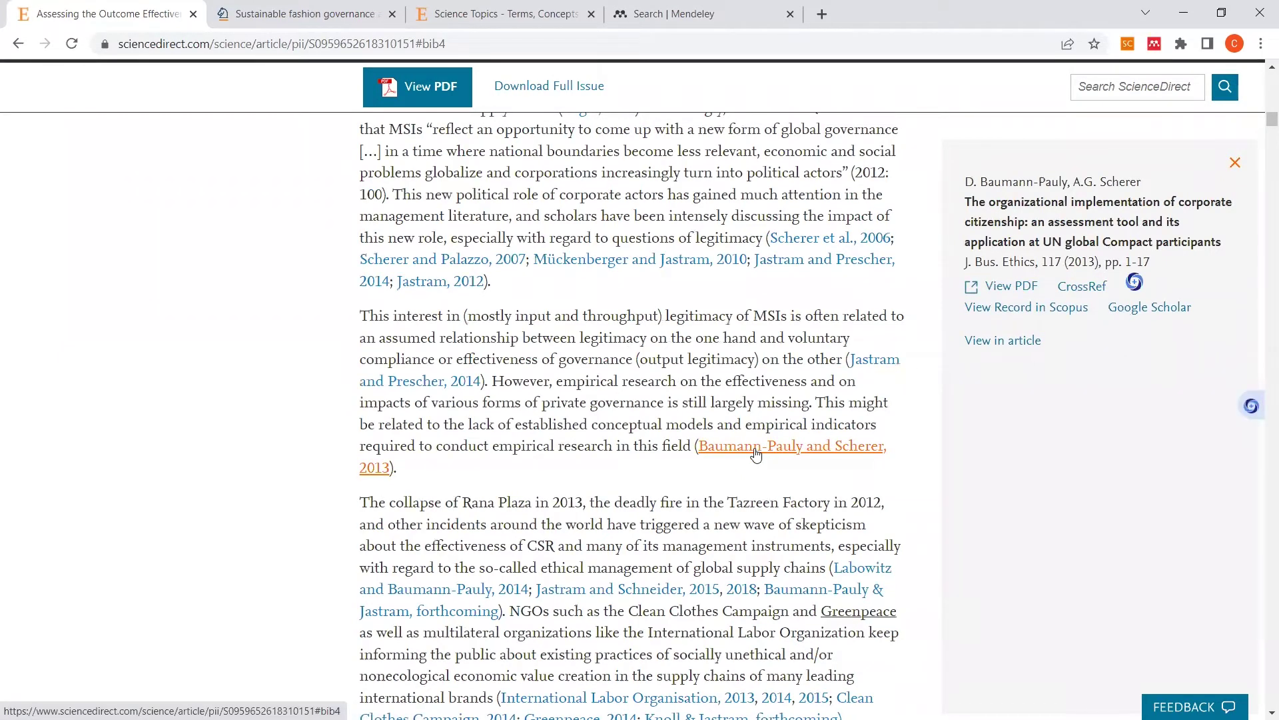
left_click(1019, 287)
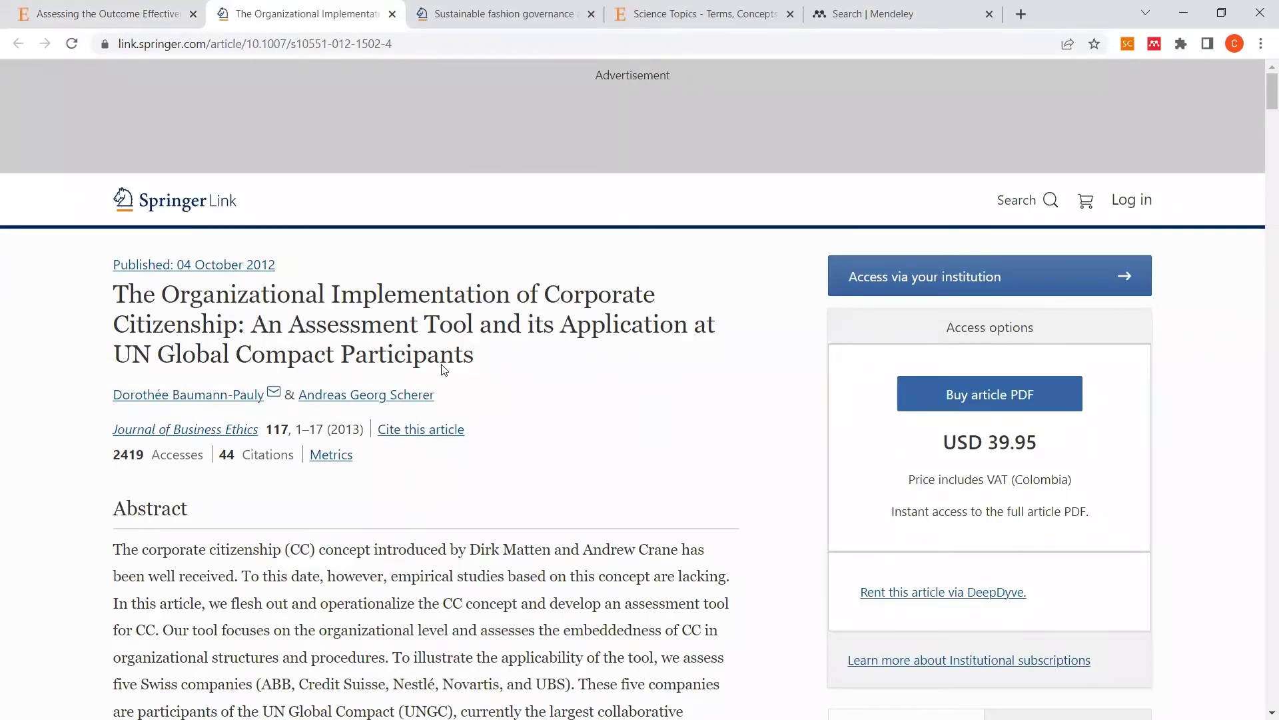
left_click(443, 15)
left_click(313, 20)
left_click(443, 14)
left_click(108, 22)
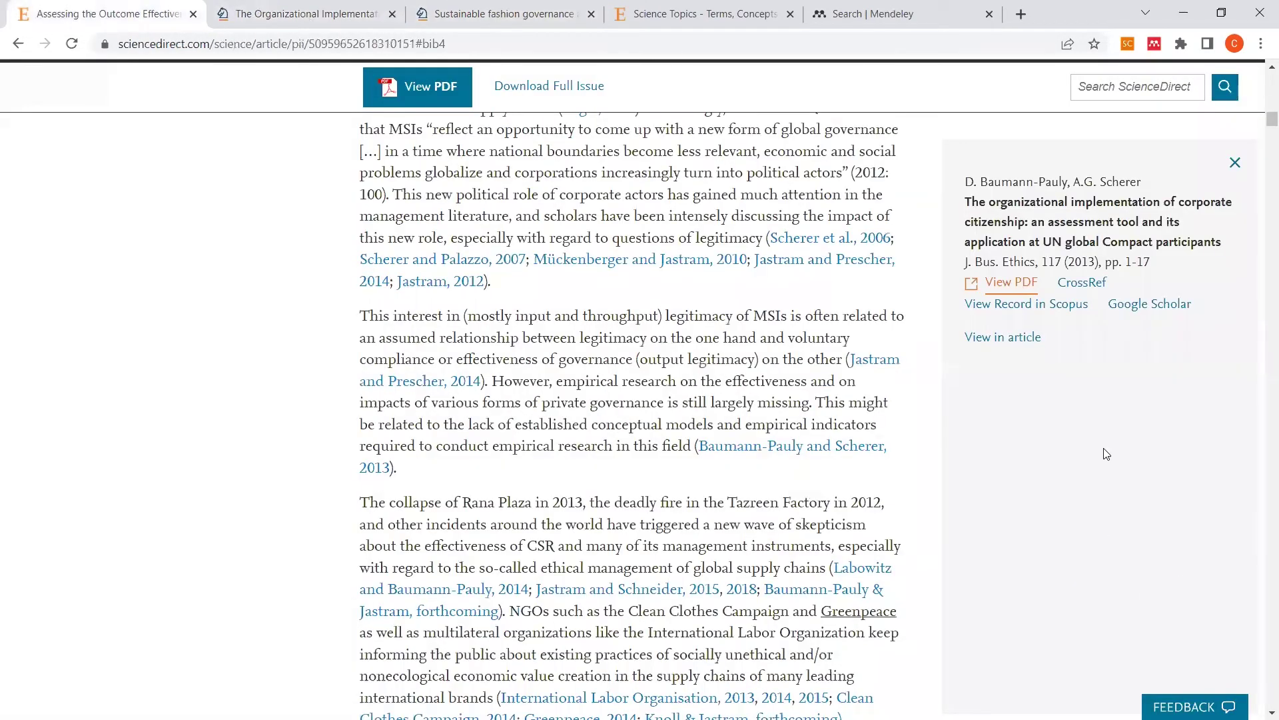
left_click(1235, 164)
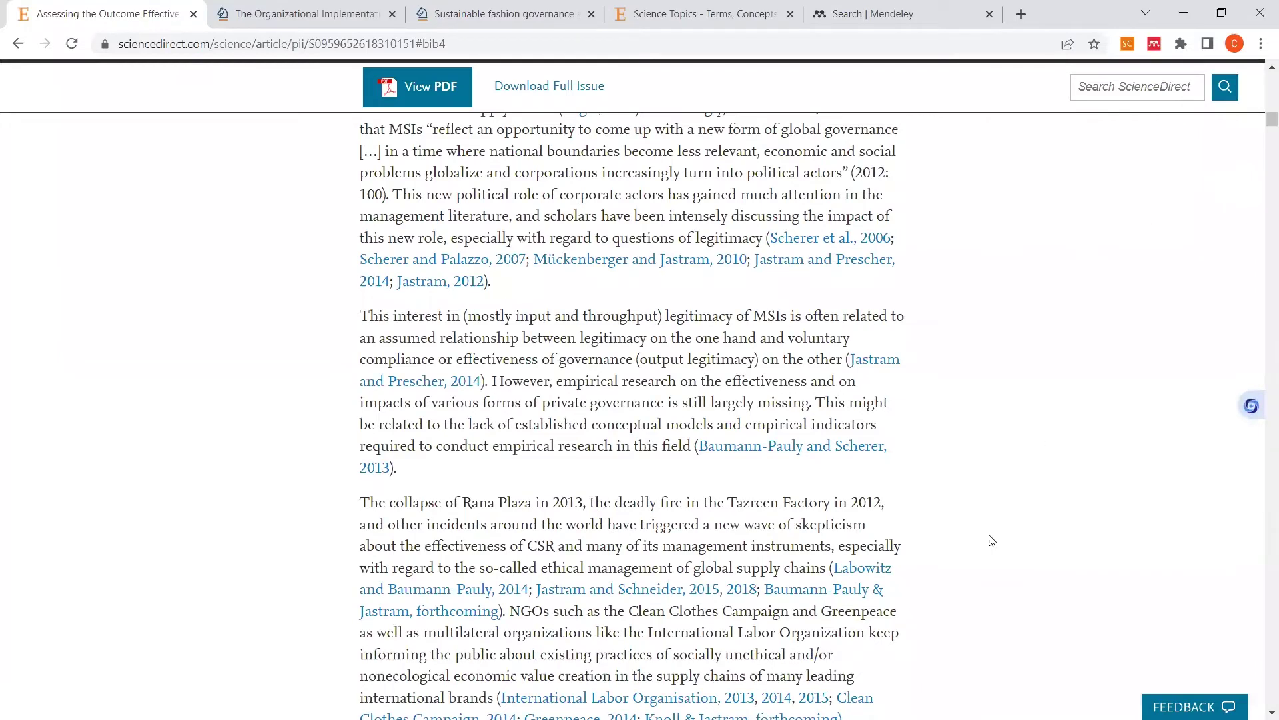
Step: View the reference details of the Clean Clothes Campaign 2014 citation and the forthcoming citation on sustainable global value chain governance
scroll(956, 557, "down", 3)
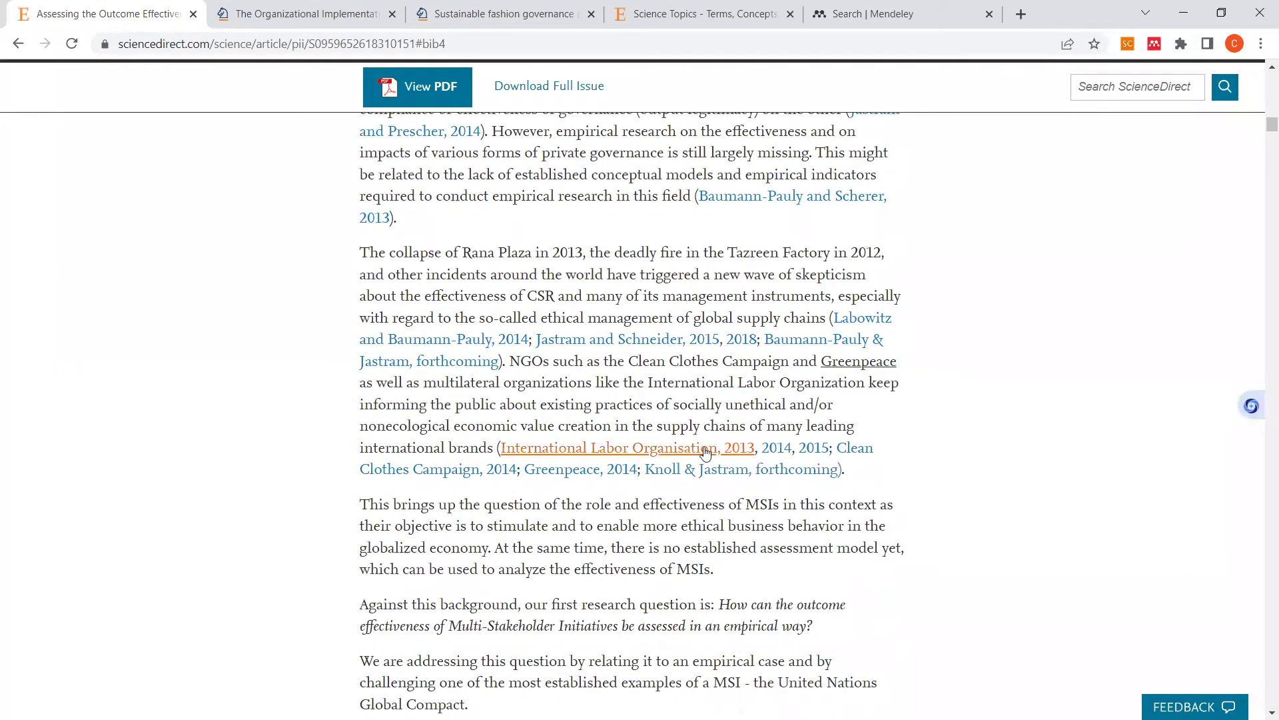
left_click(846, 451)
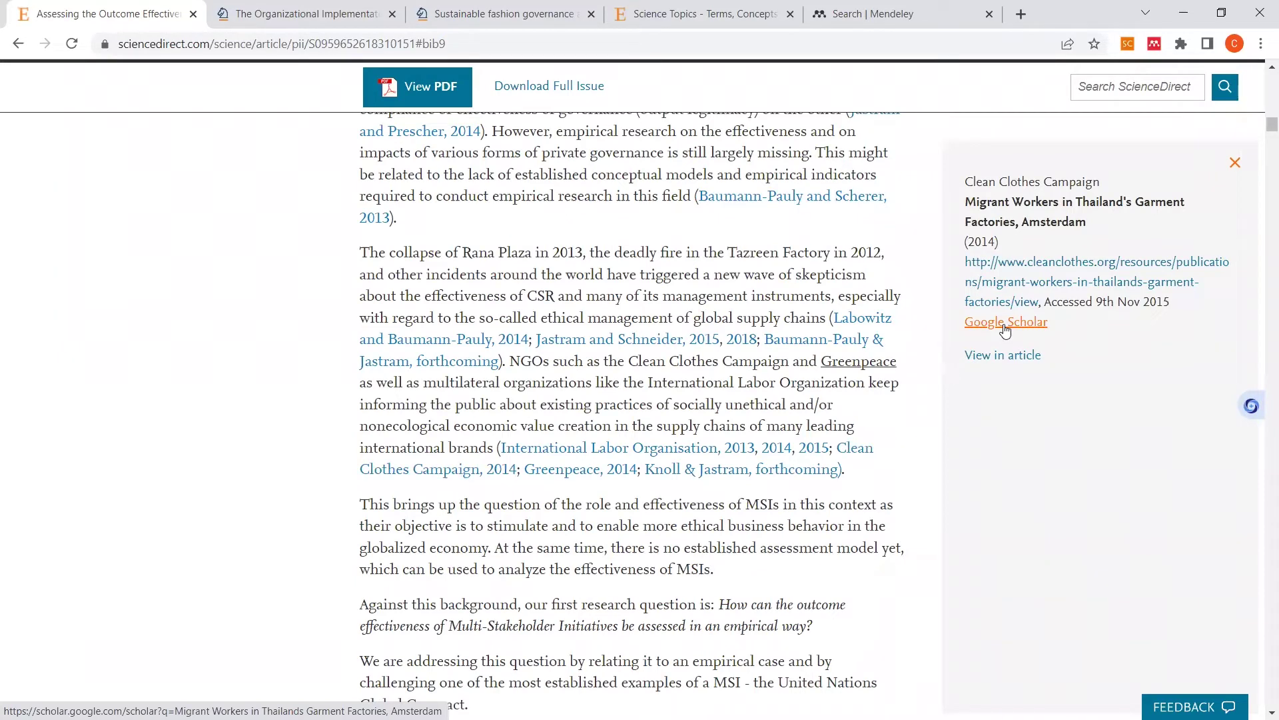
left_click(788, 471)
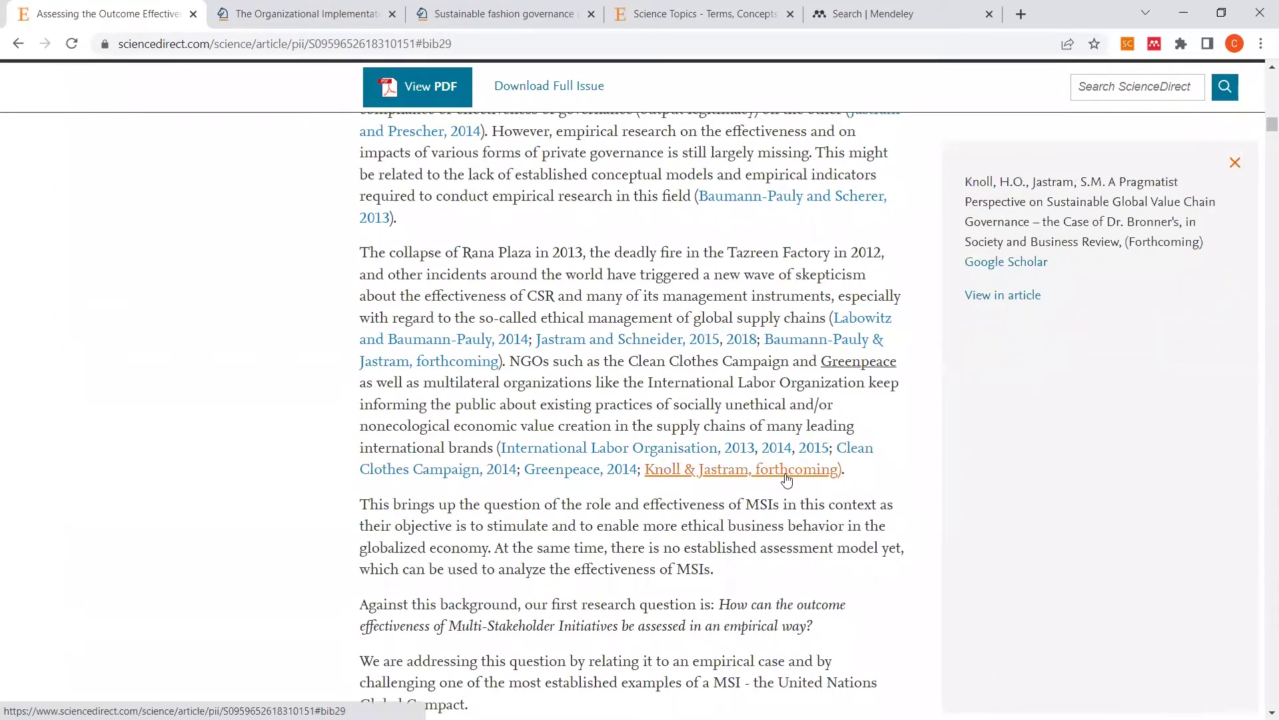
left_click(1237, 167)
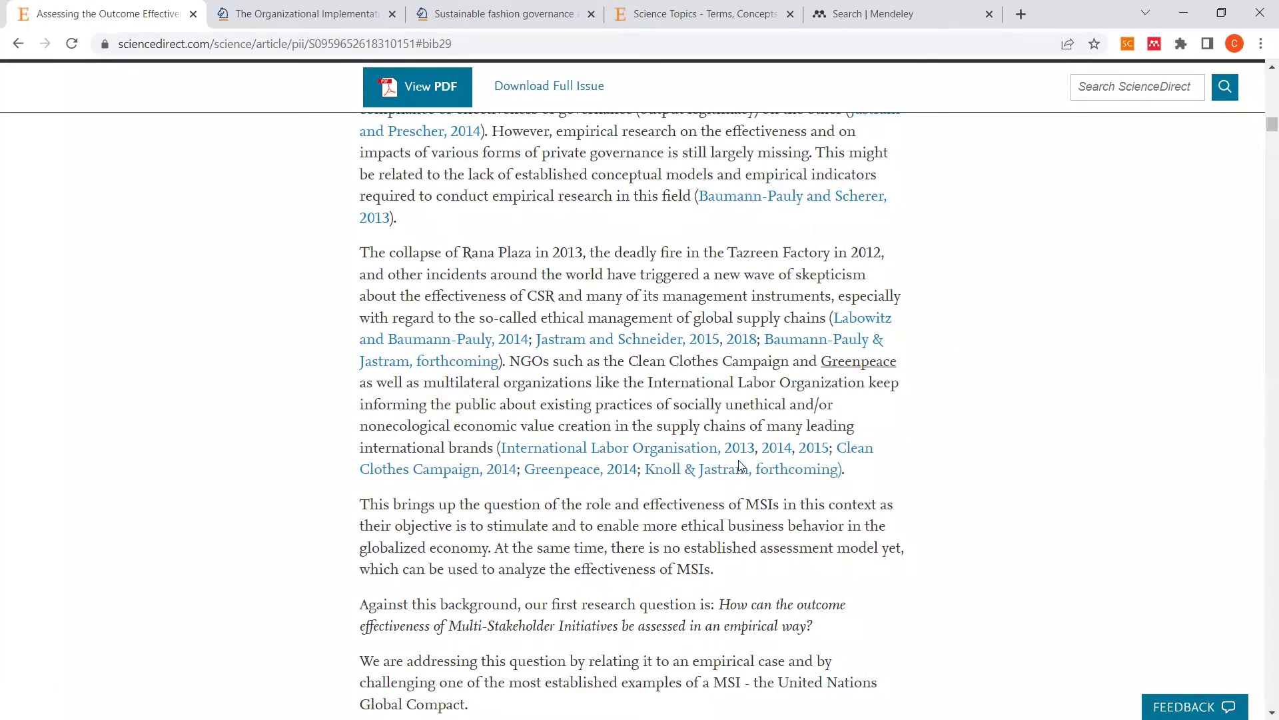
Step: Check the citation indexes in the multi-stakeholder article's metrics and open the detailed PlumX Metrics page
scroll(743, 474, "up", 15)
scroll(743, 473, "up", 15)
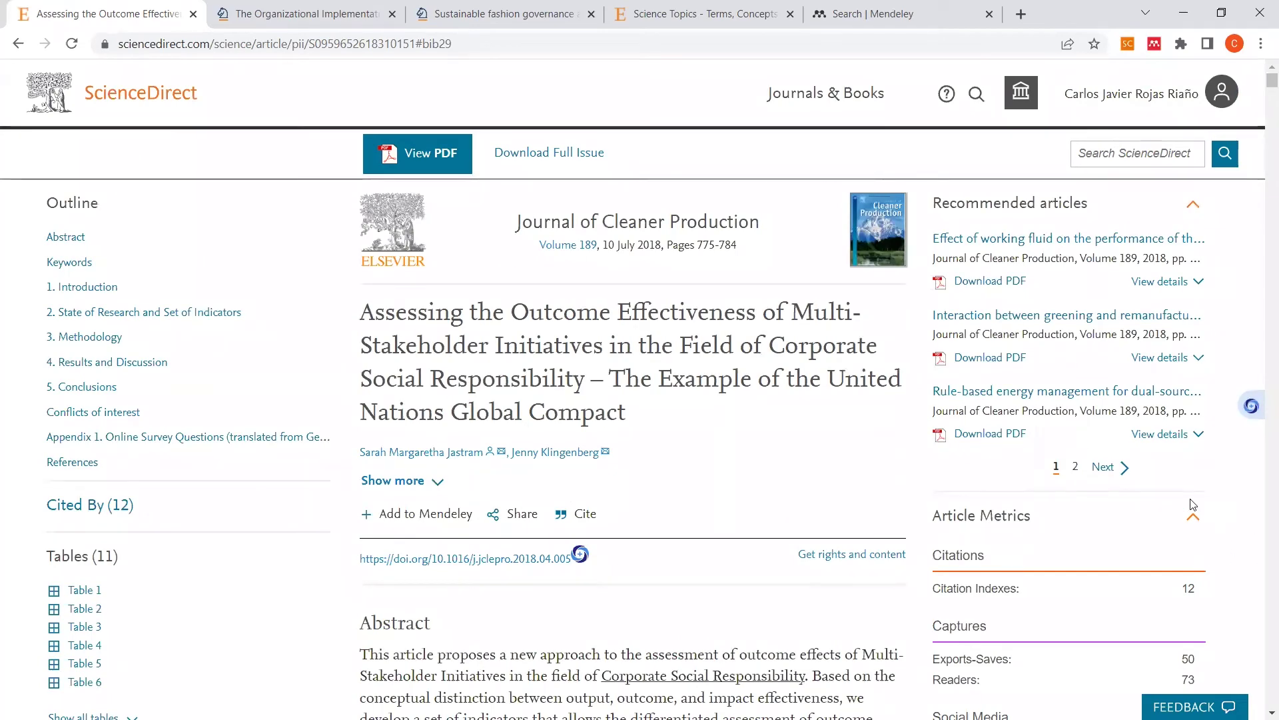
scroll(1240, 523, "down", 3)
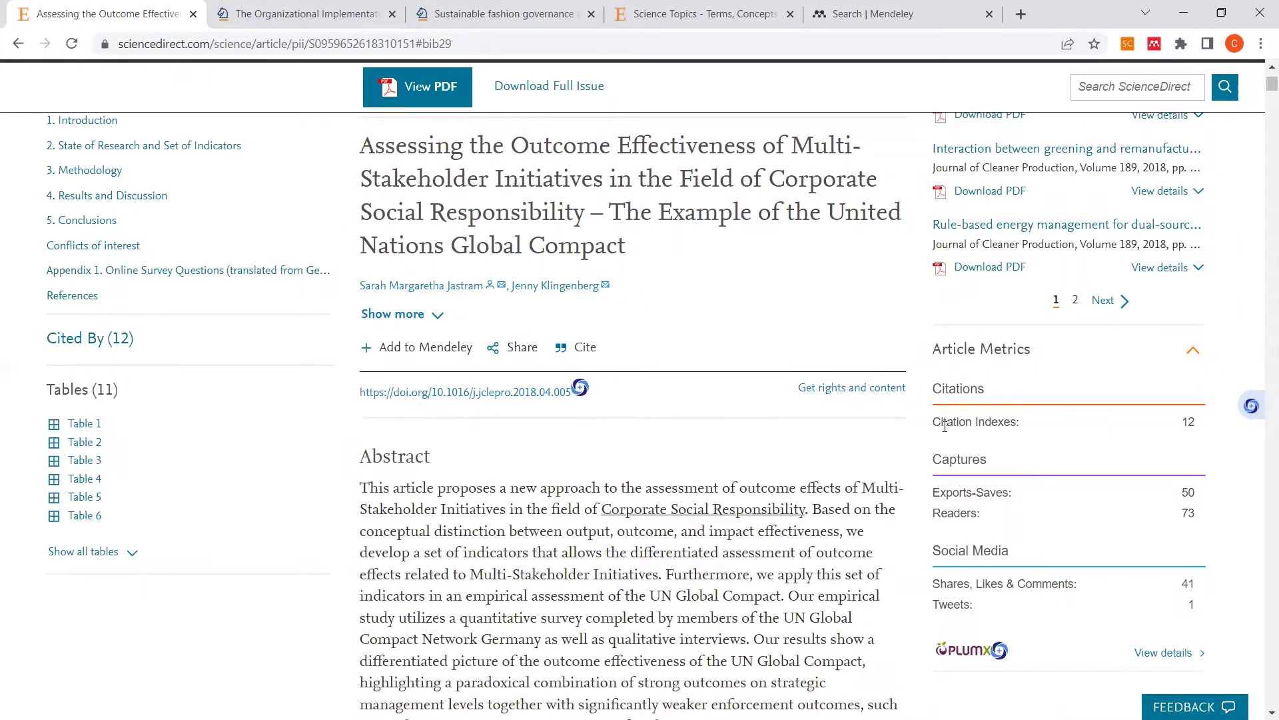
left_click_drag(935, 427, 1013, 421)
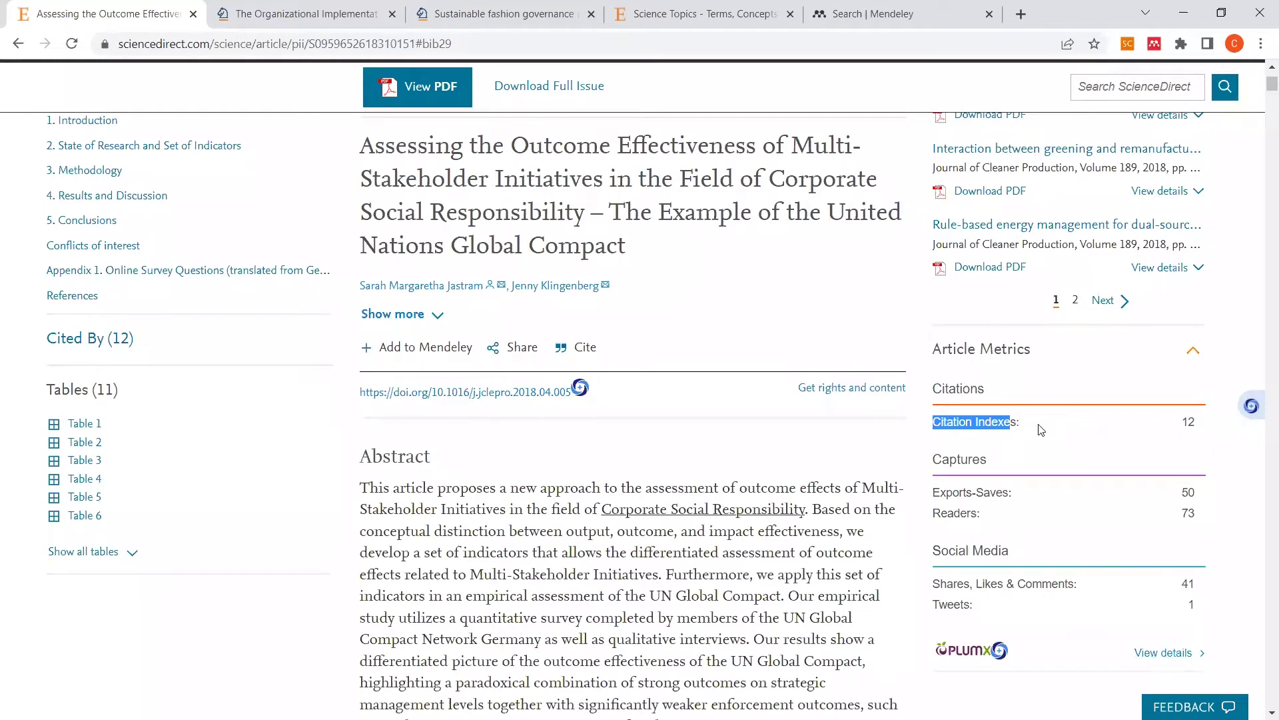
left_click(1161, 654)
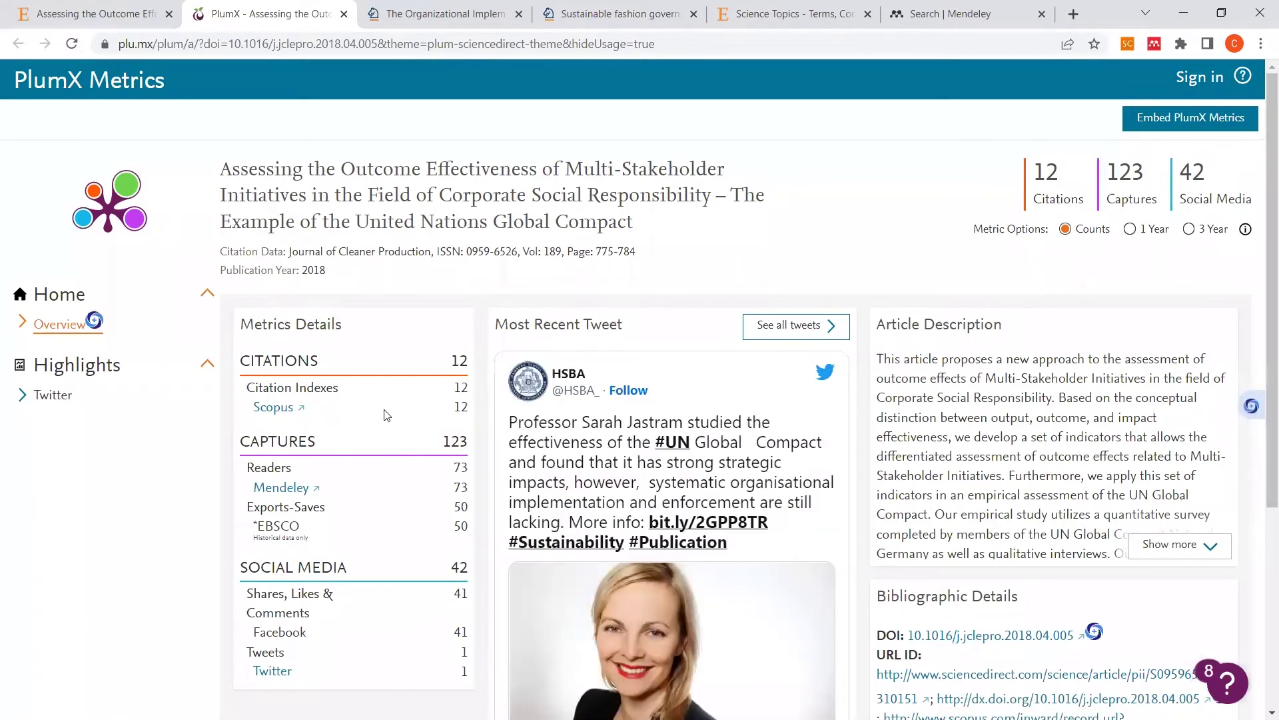
Step: Examine the article's citation, capture and social media metrics in PlumX, close that page and go back to the start of the article
triple_click(465, 406)
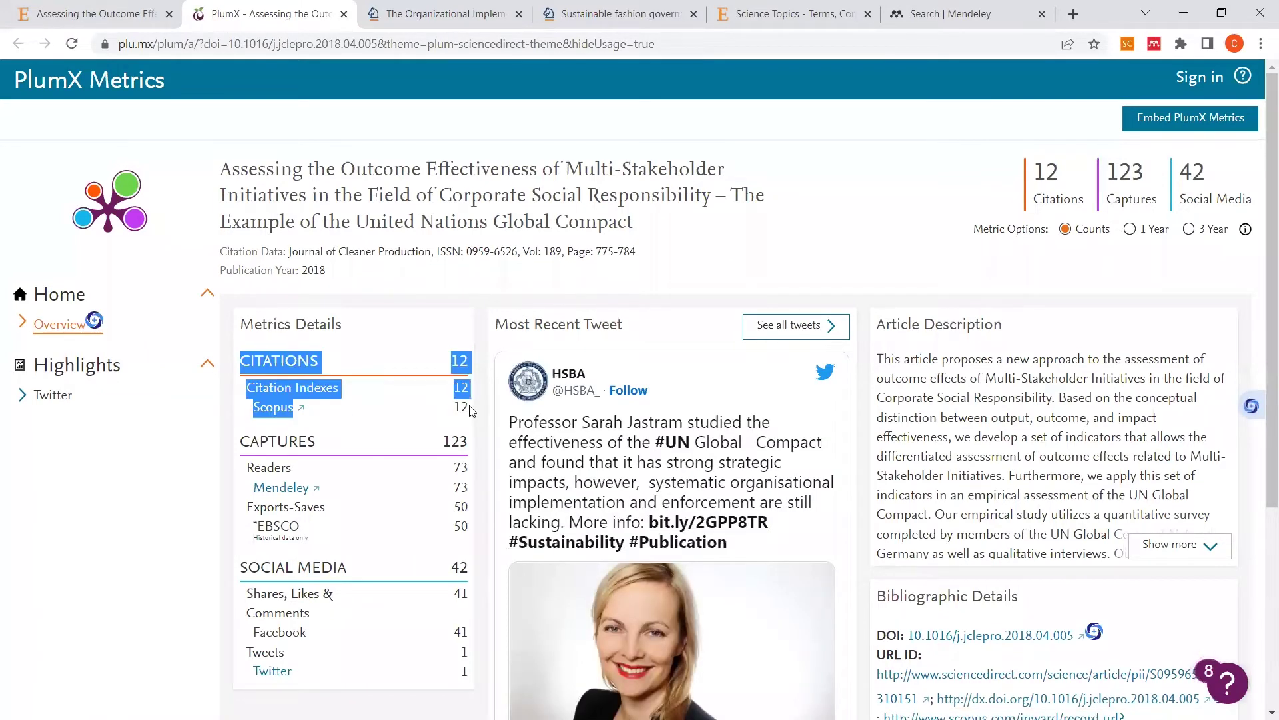
left_click(374, 419)
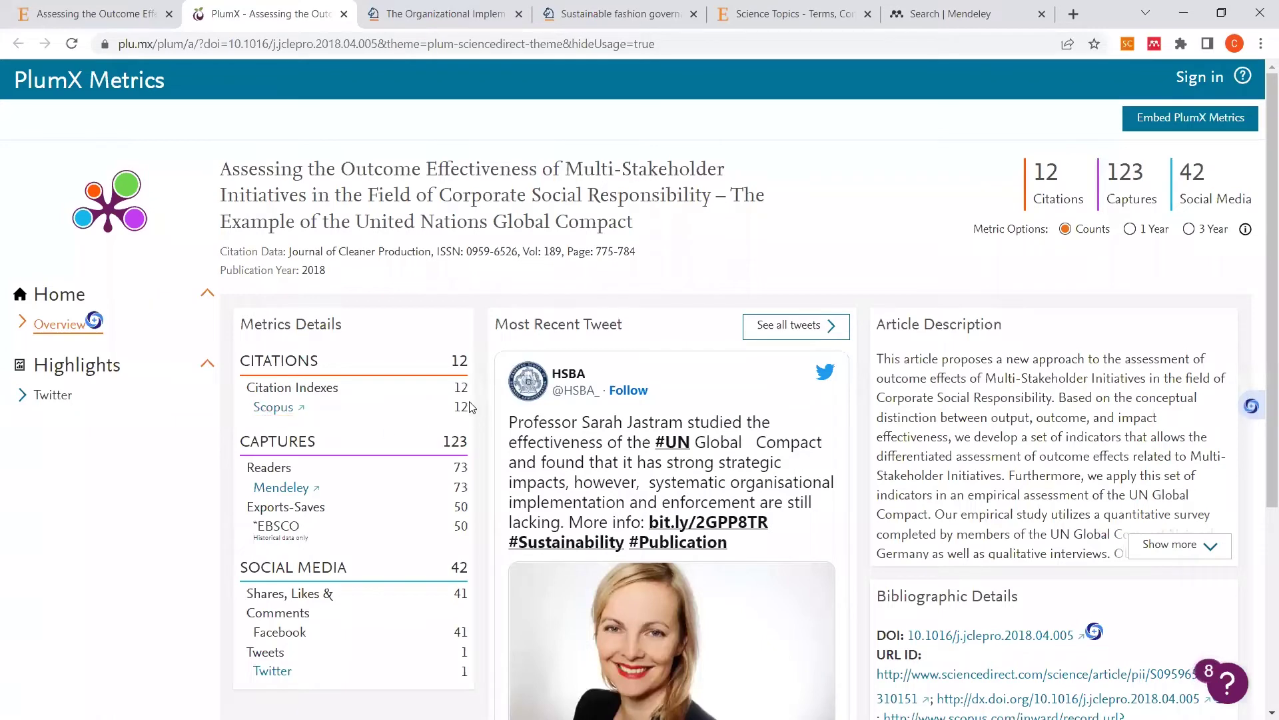
scroll(465, 406, "down", 2)
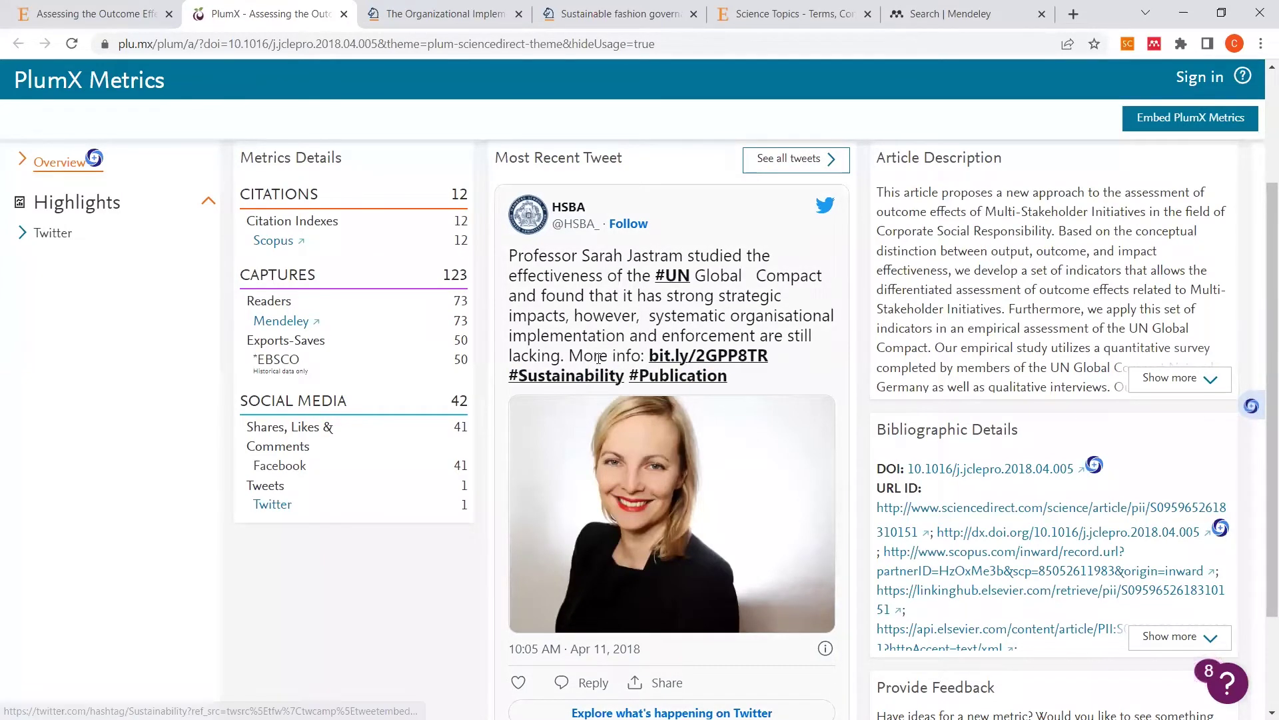
scroll(583, 384, "up", 1)
scroll(584, 383, "up", 1)
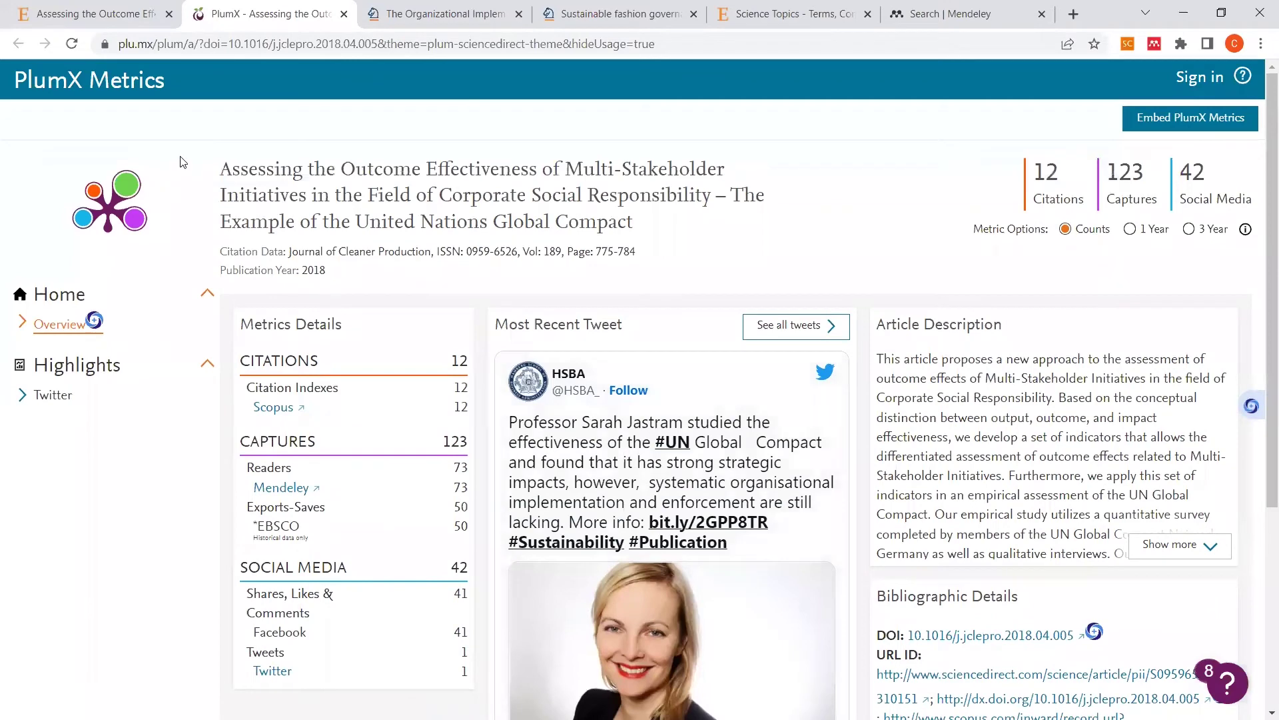
left_click(344, 14)
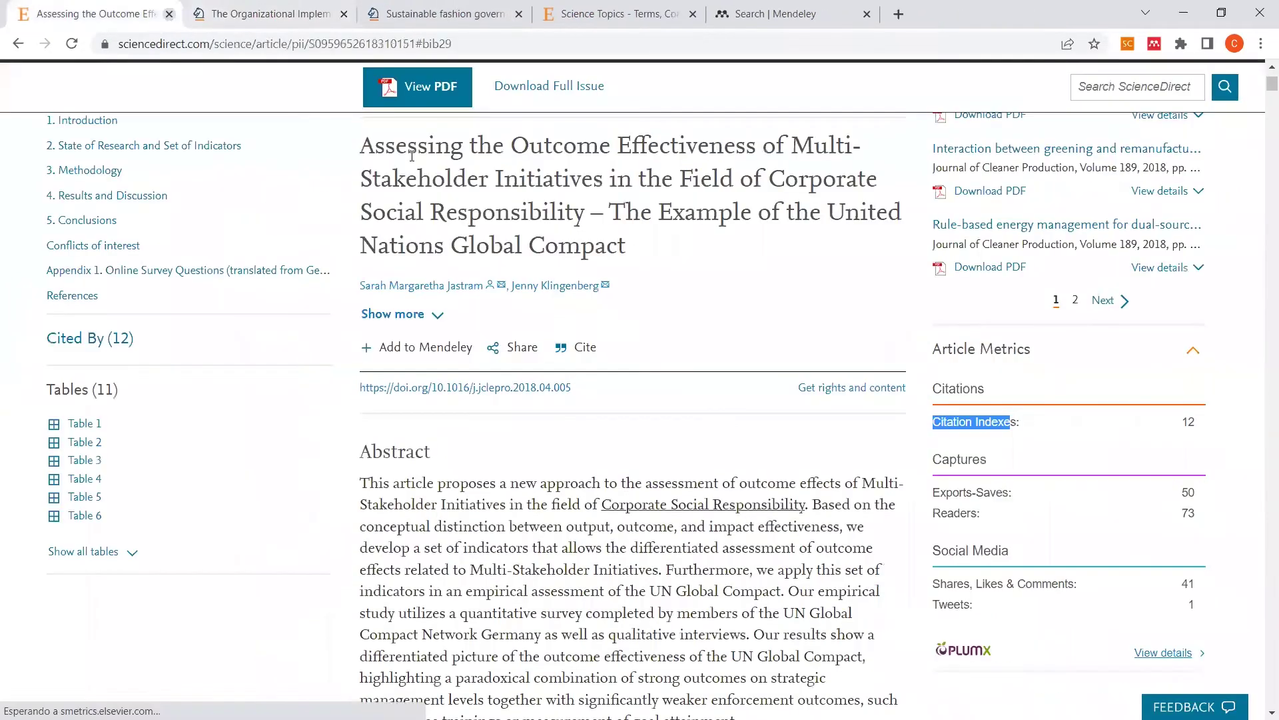
scroll(1023, 474, "up", 2)
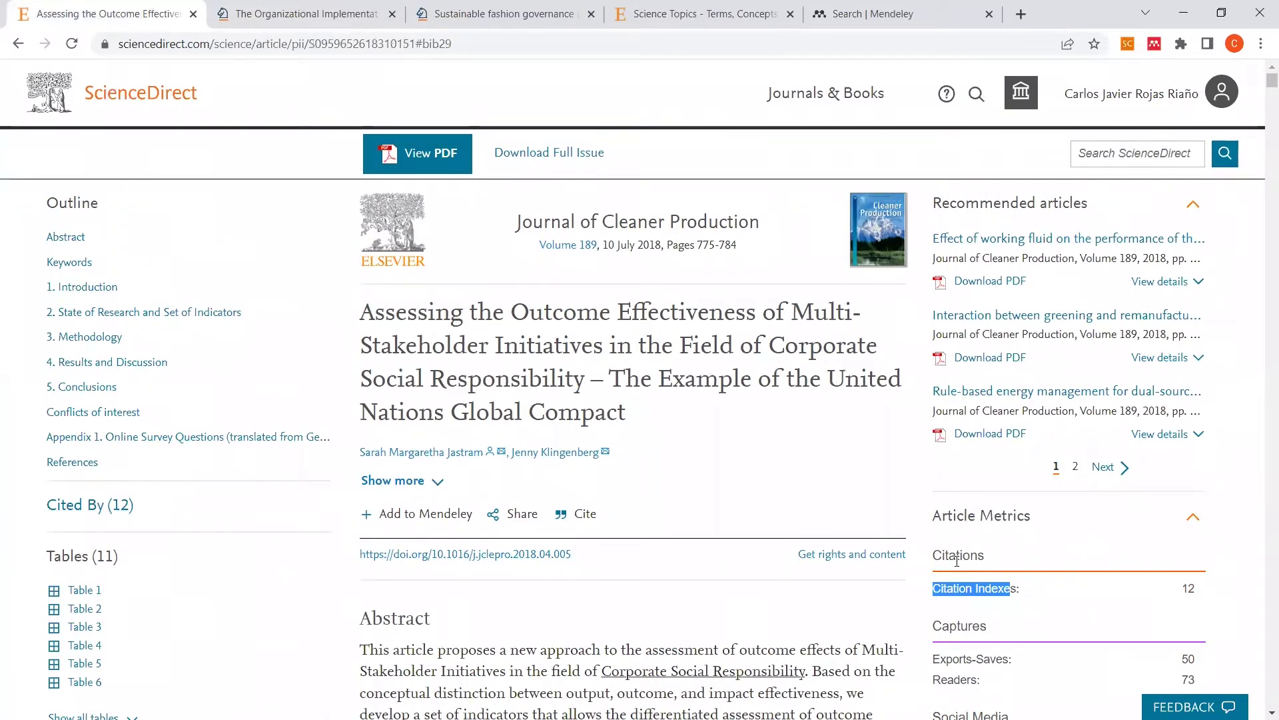
Step: Open the multi-stakeholder article's PDF in the online reader and view its title, article info and abstract
left_click(425, 154)
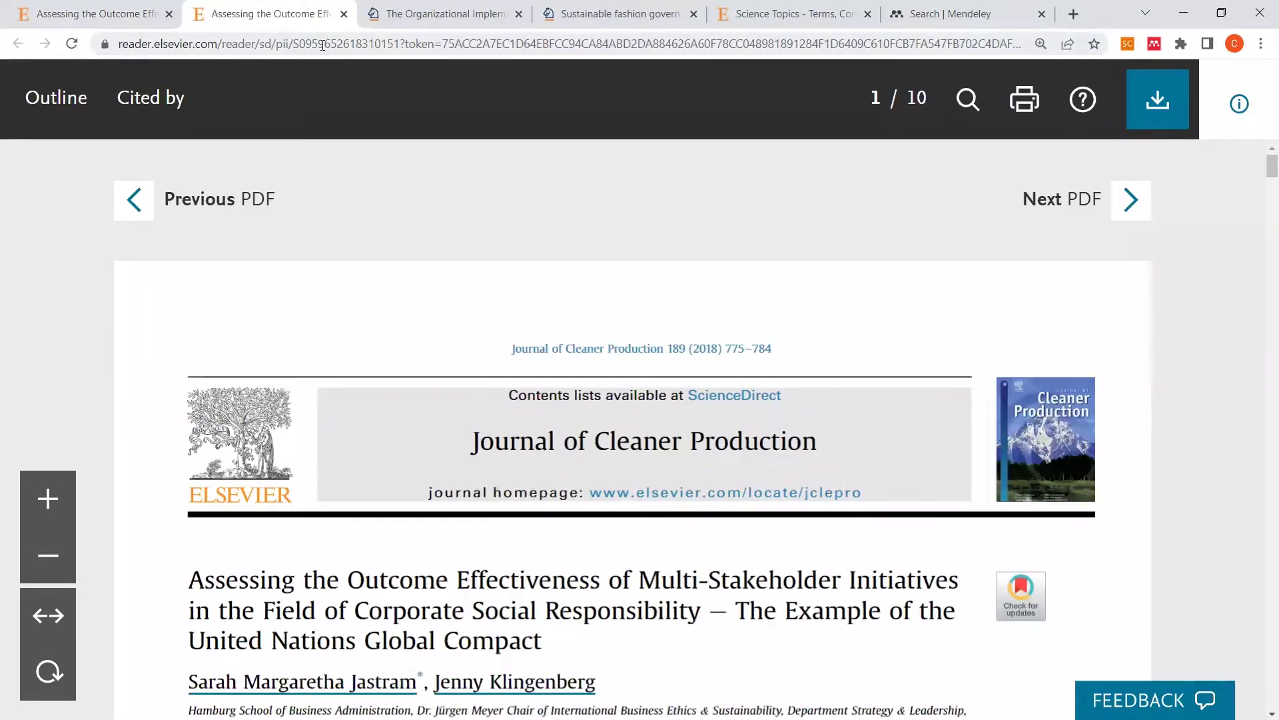
left_click(51, 15)
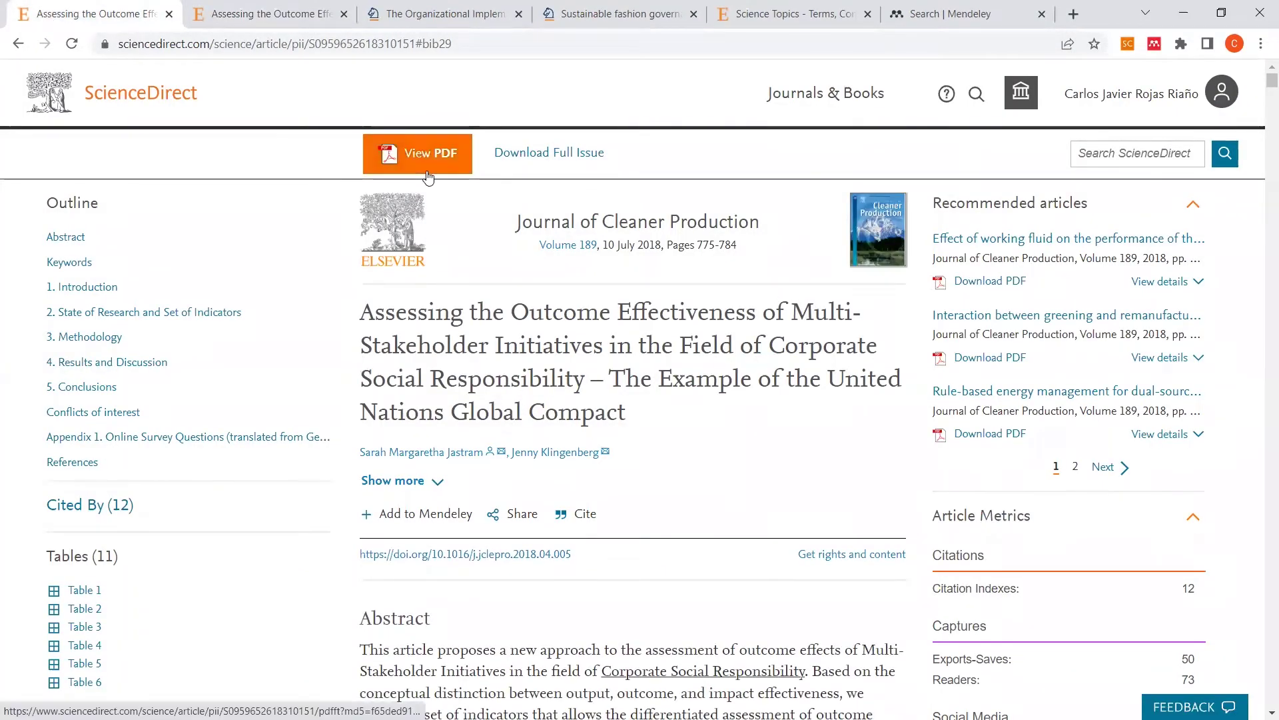
left_click(264, 13)
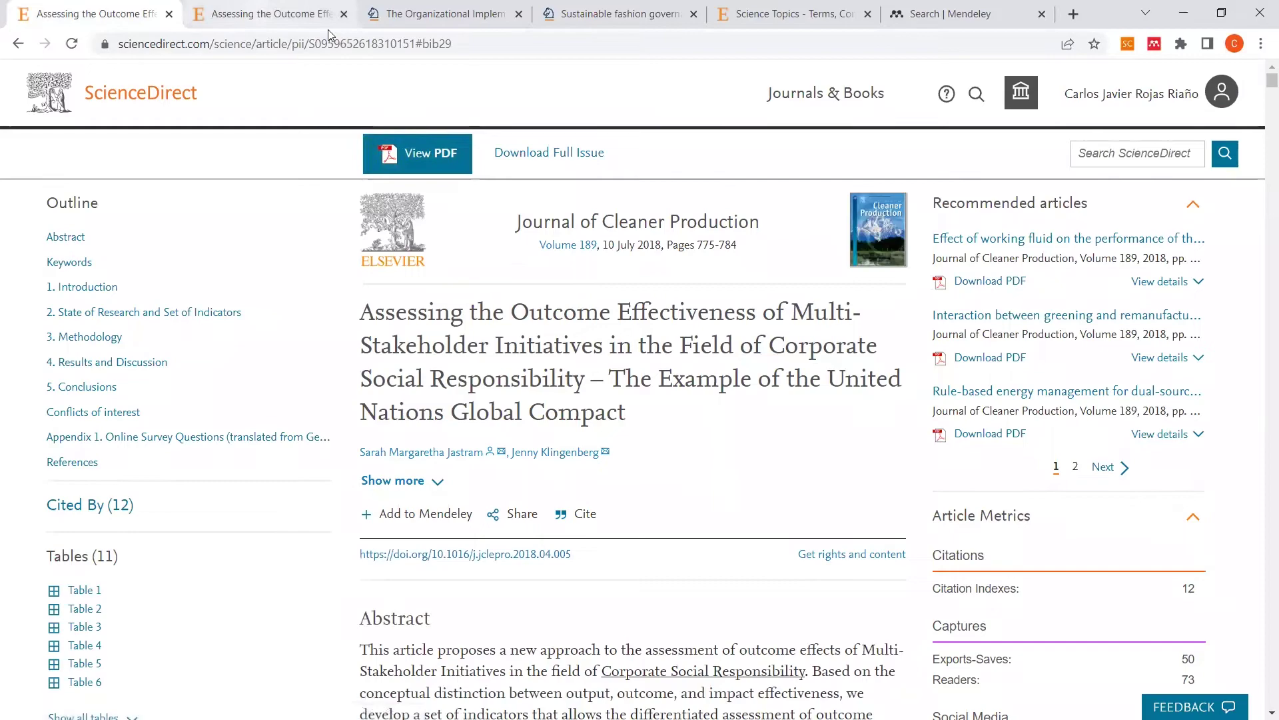
scroll(793, 433, "down", 6)
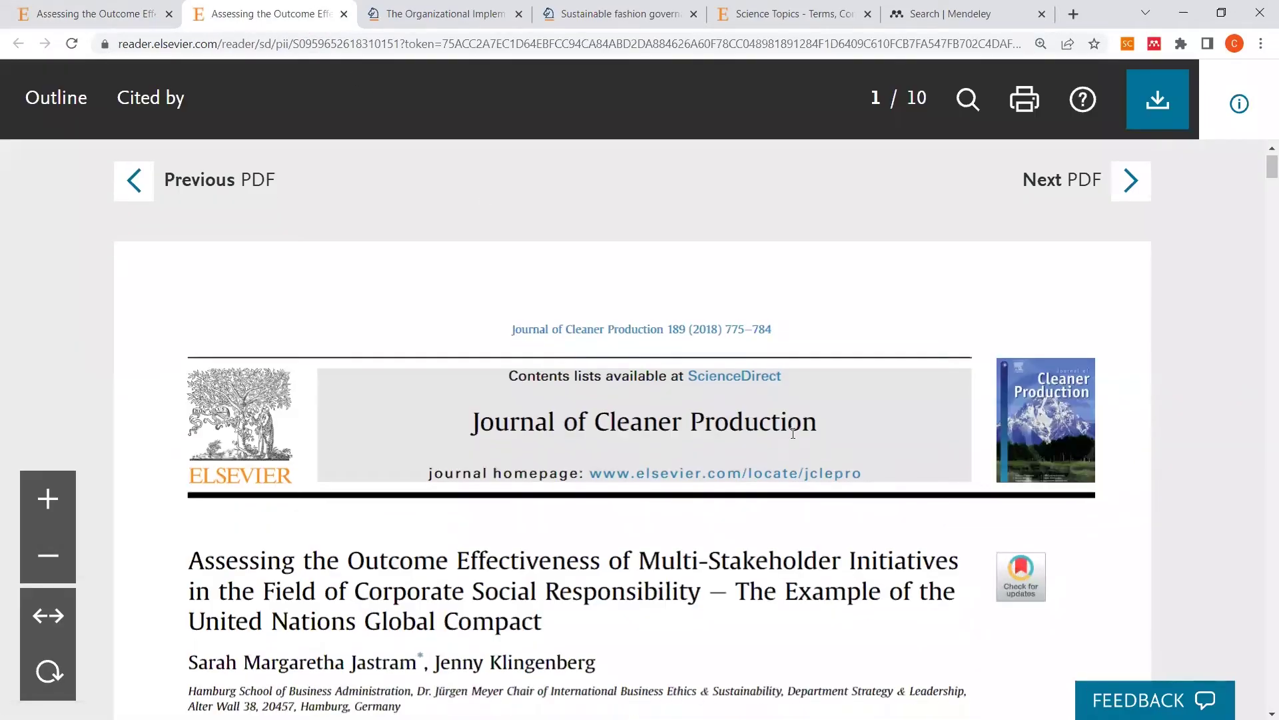
scroll(793, 433, "up", 3)
scroll(793, 433, "down", 1)
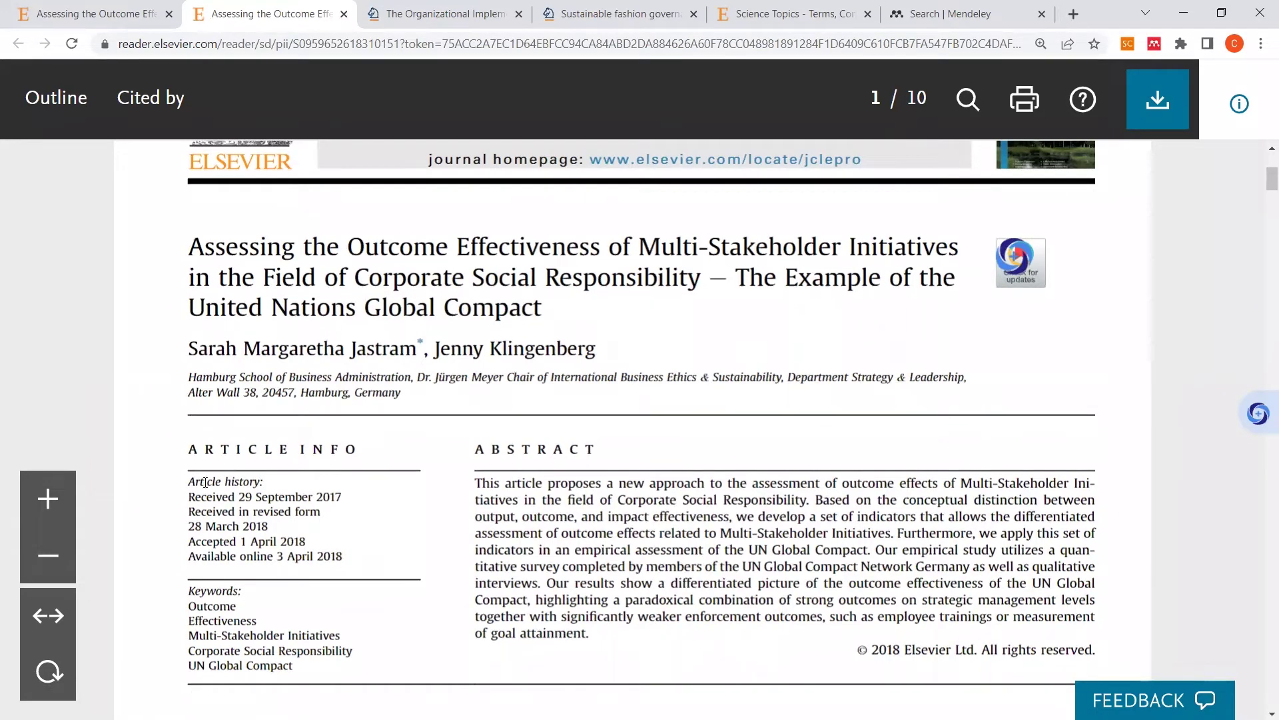
Step: Examine the article history in the PDF, covering the received, revised, accepted and available online dates
left_click_drag(191, 482, 368, 570)
left_click(324, 541)
left_click_drag(192, 496, 333, 496)
left_click_drag(337, 495, 342, 496)
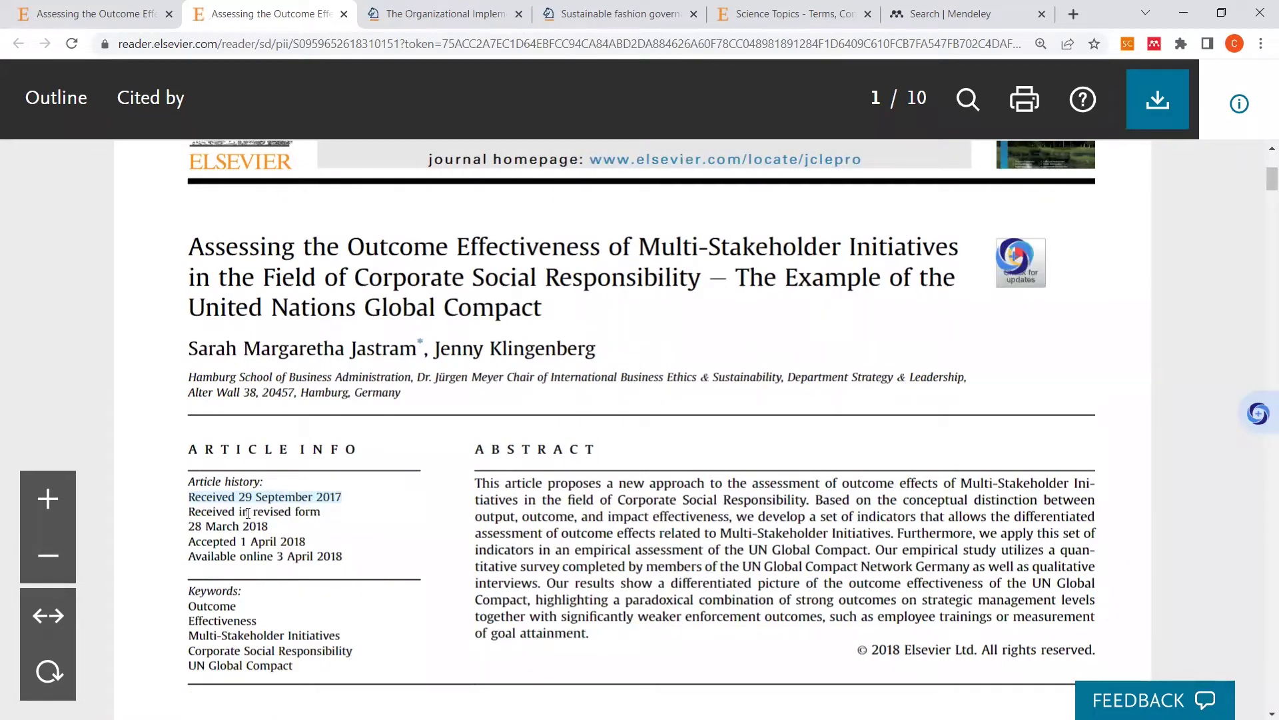
left_click(248, 500)
left_click_drag(190, 527, 268, 530)
left_click(268, 530)
left_click_drag(353, 559, 206, 498)
left_click(336, 541)
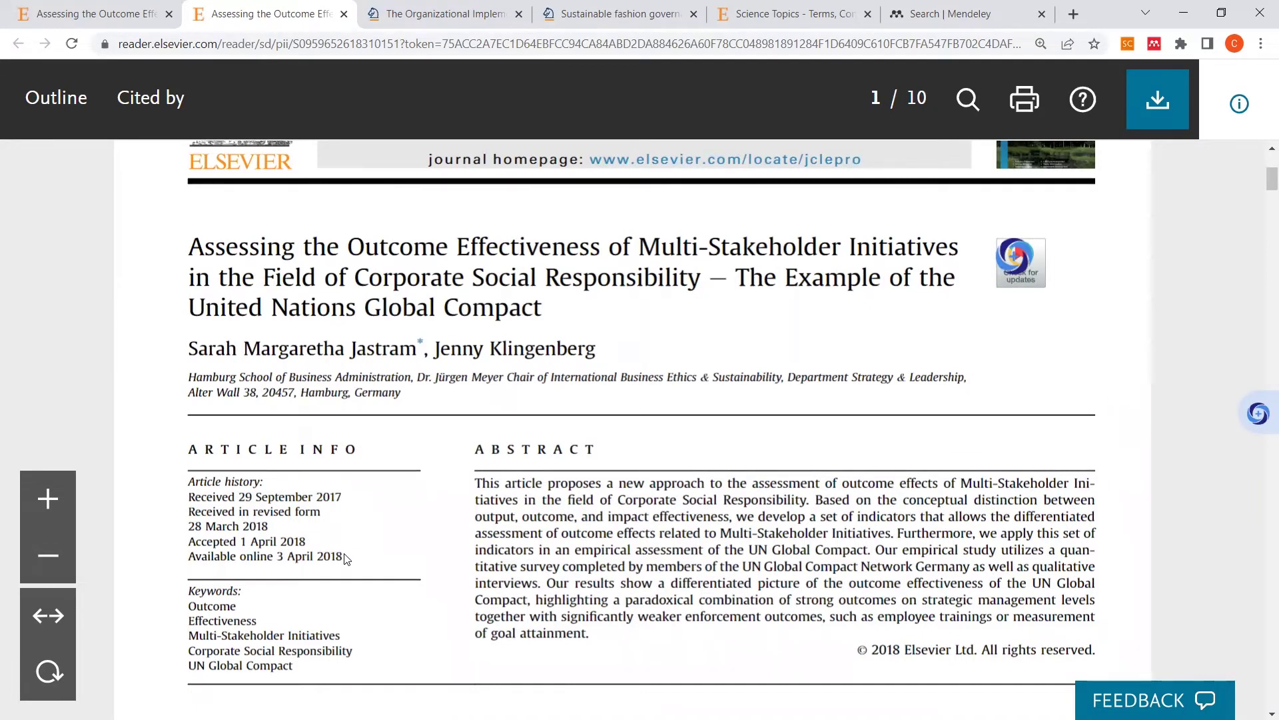
Step: Skim the first two pages of the article in the reader and download its PDF
scroll(1048, 394, "down", 10)
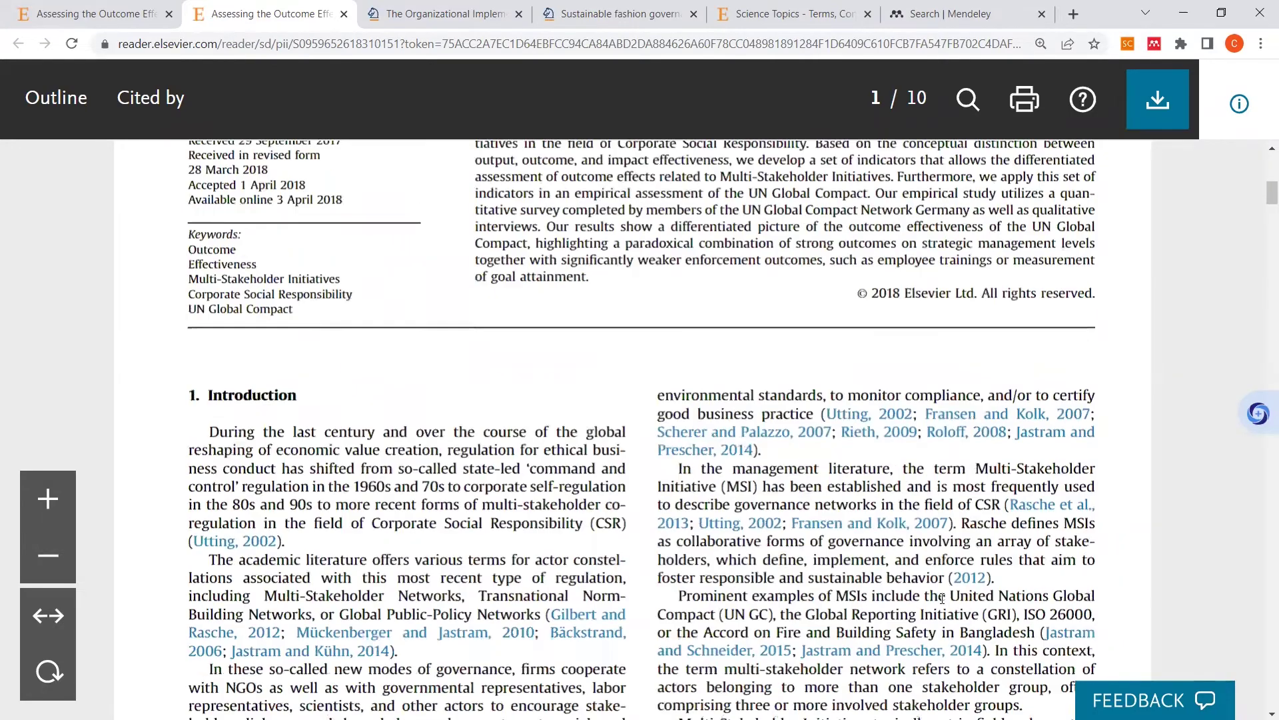
scroll(447, 365, "down", 6)
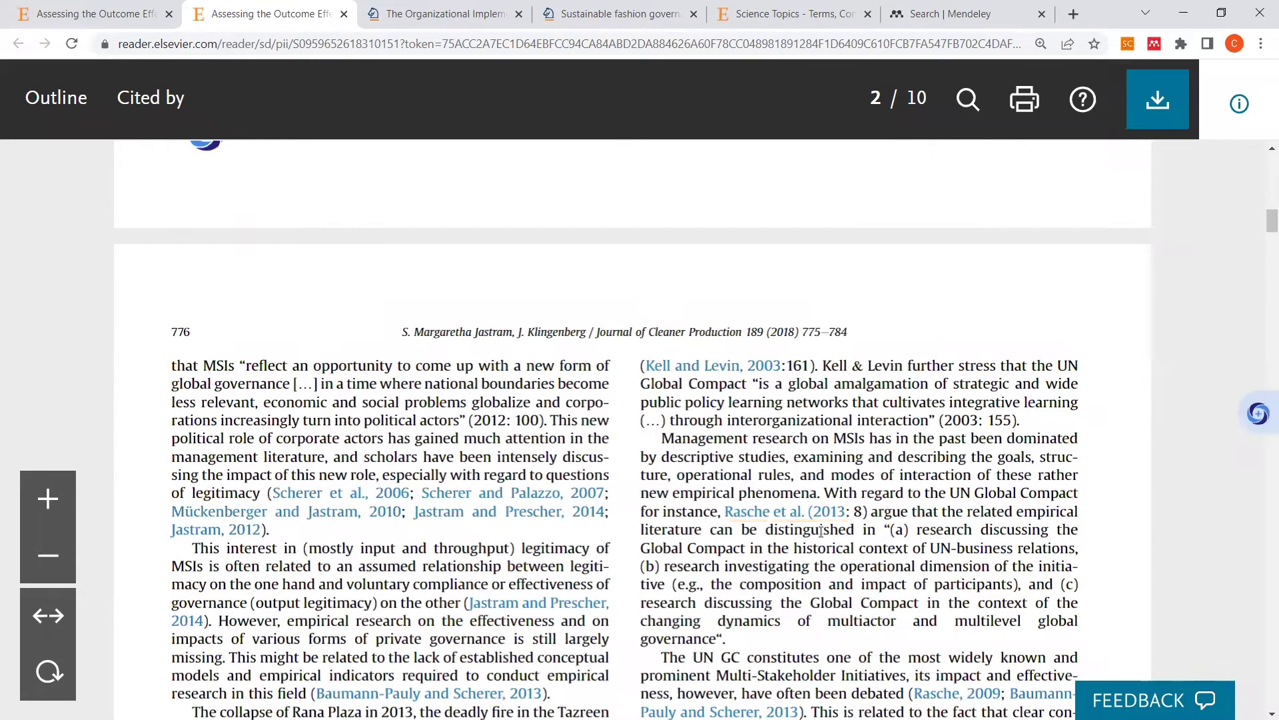
scroll(829, 571, "up", 20)
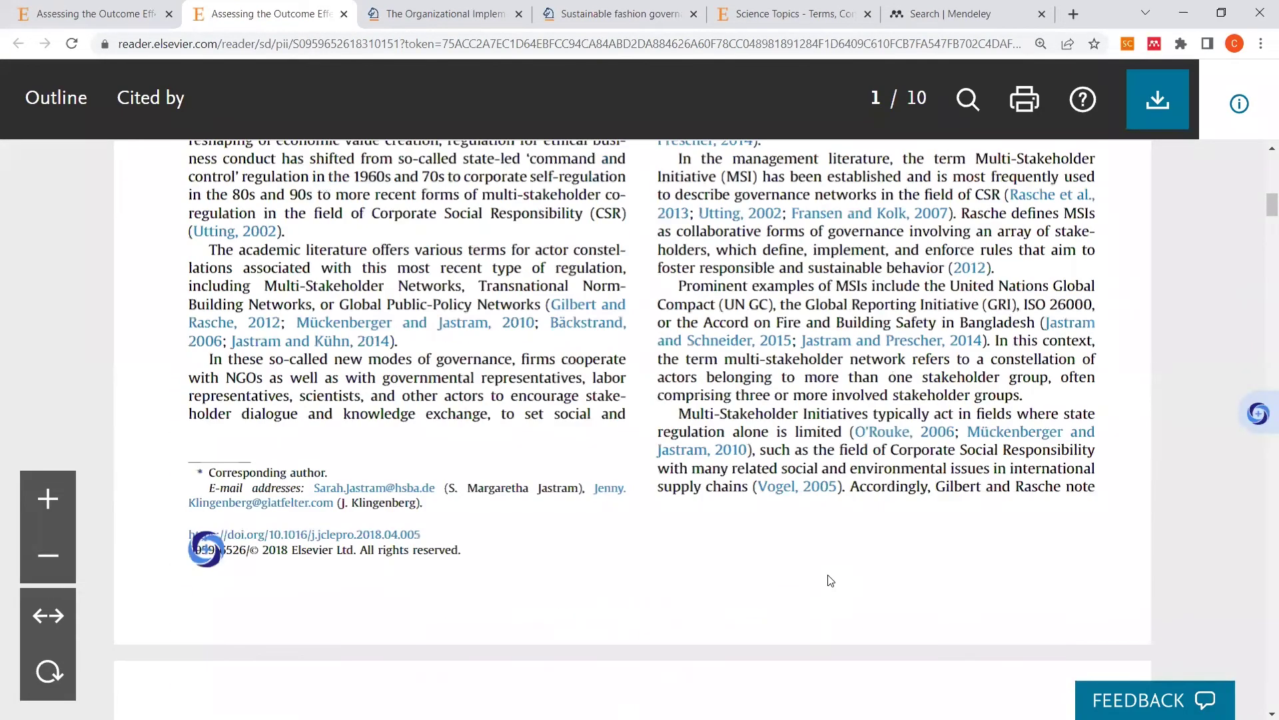
scroll(815, 593, "down", 2)
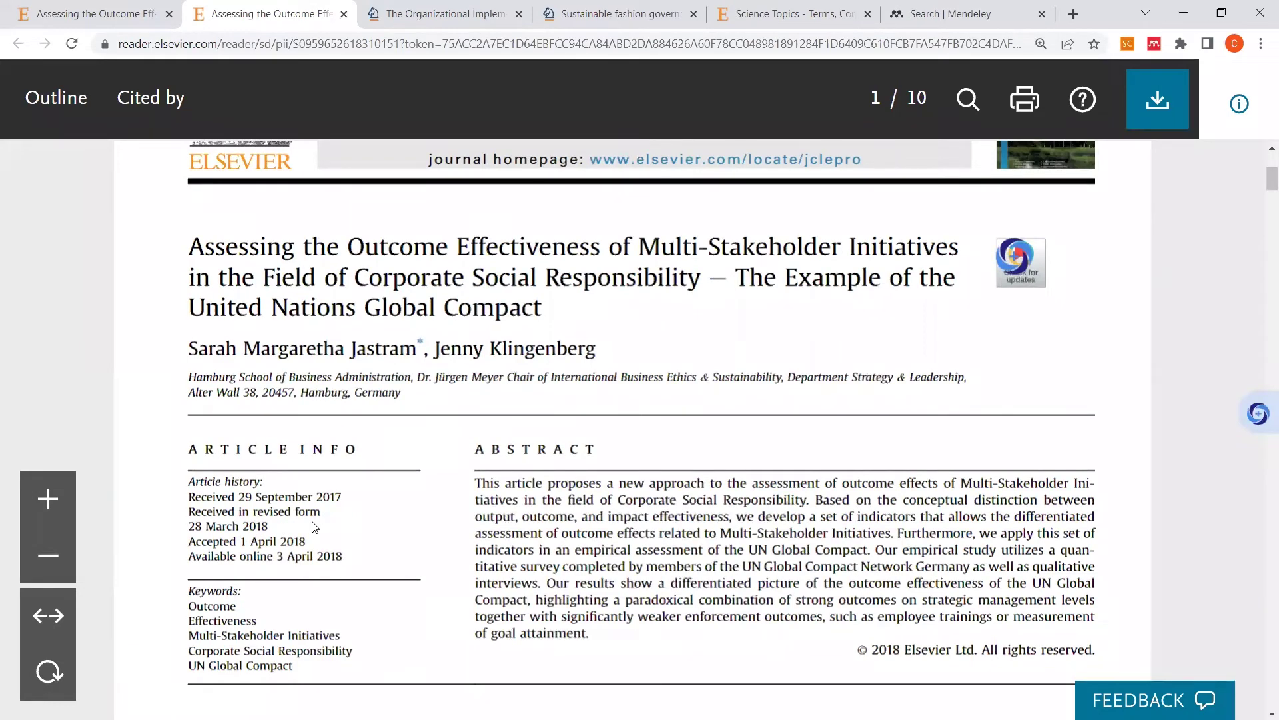
scroll(453, 496, "up", 2)
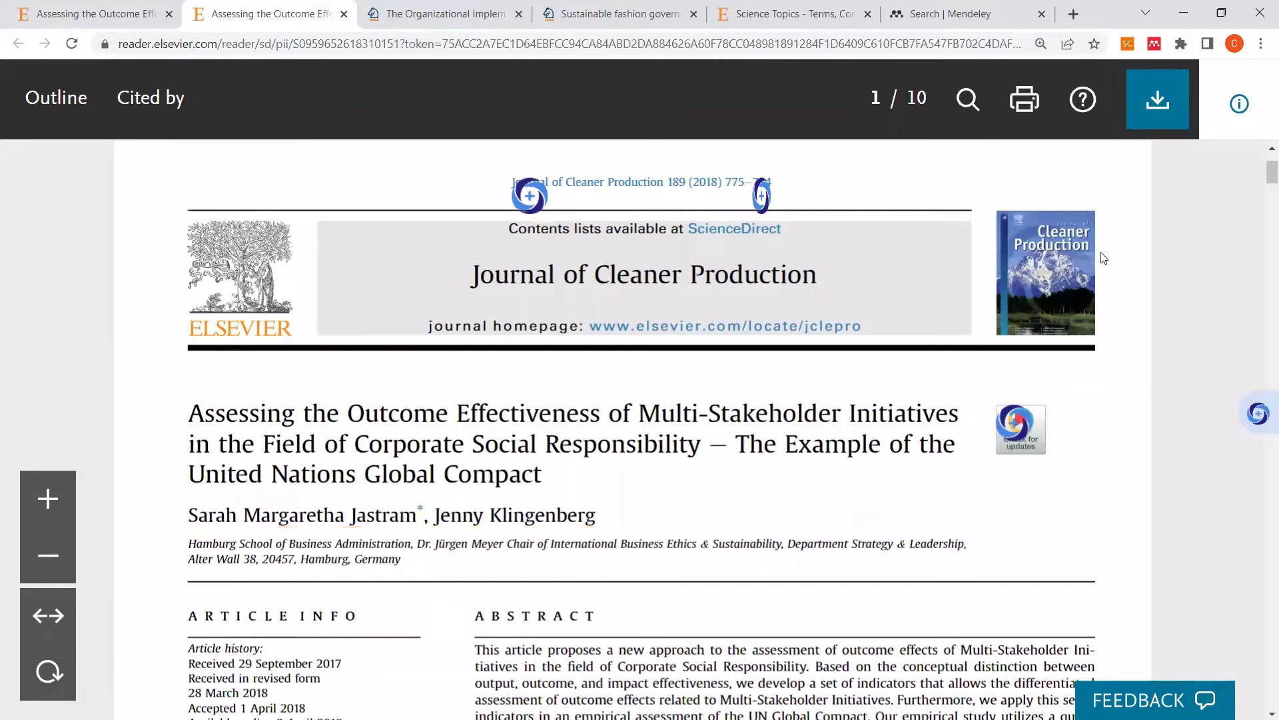
left_click(1159, 104)
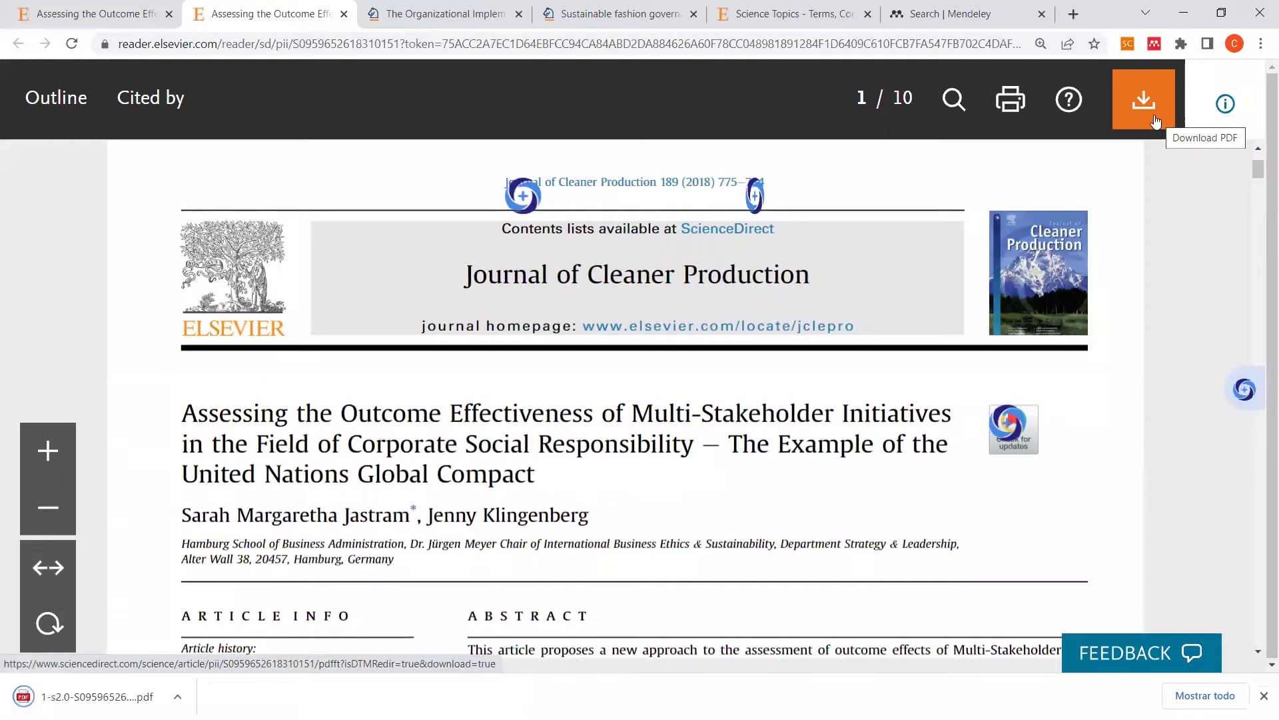
Step: Check the signed-in account on the Mendeley page and return to the article's ScienceDirect page
left_click(52, 22)
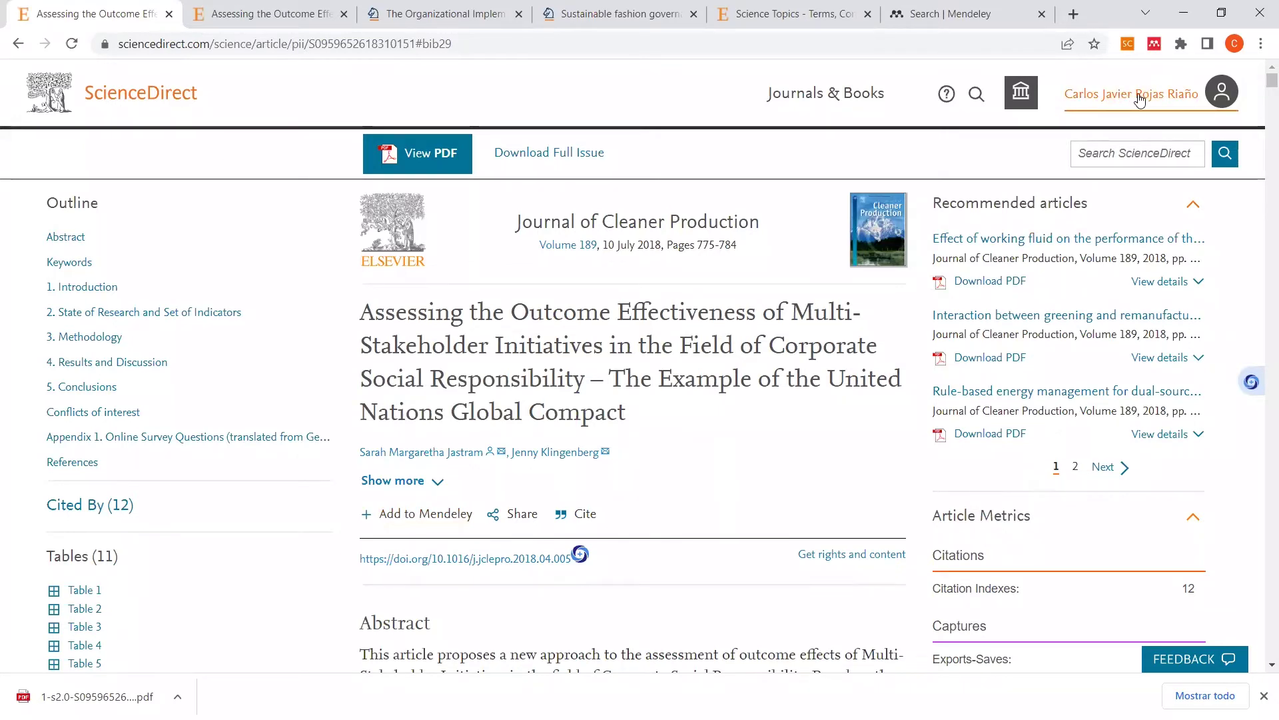
left_click(957, 13)
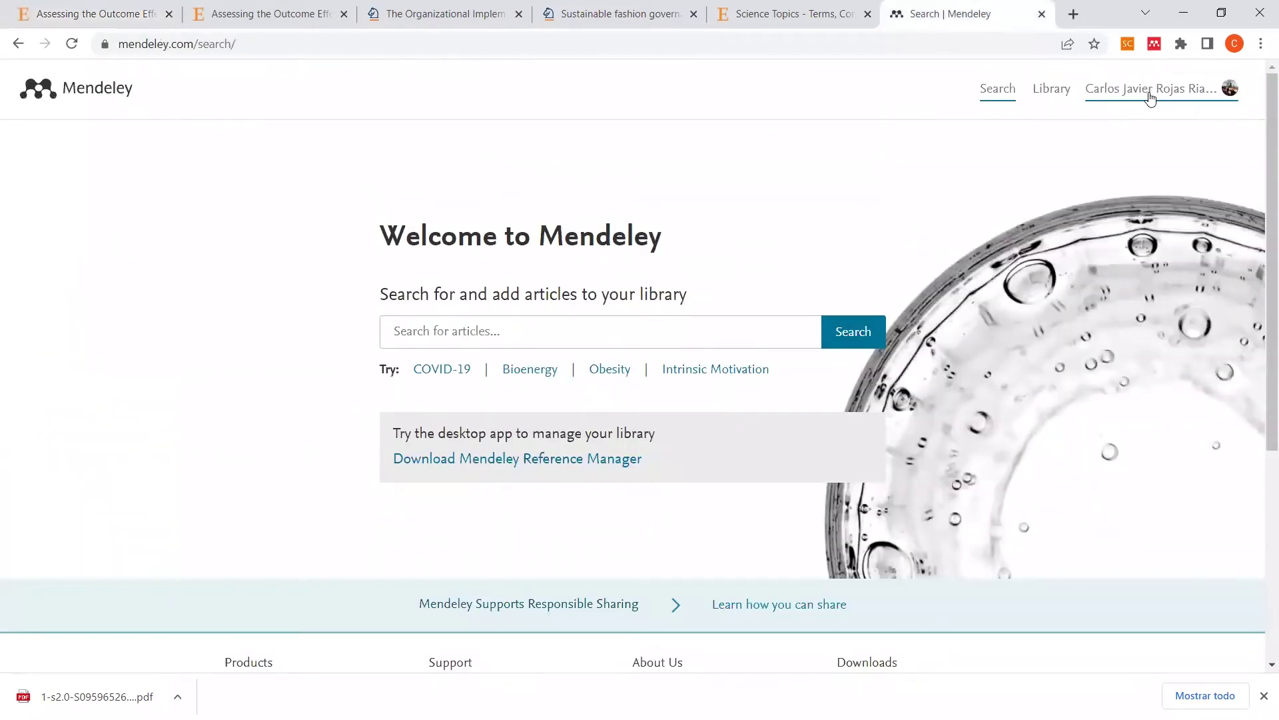
left_click(120, 8)
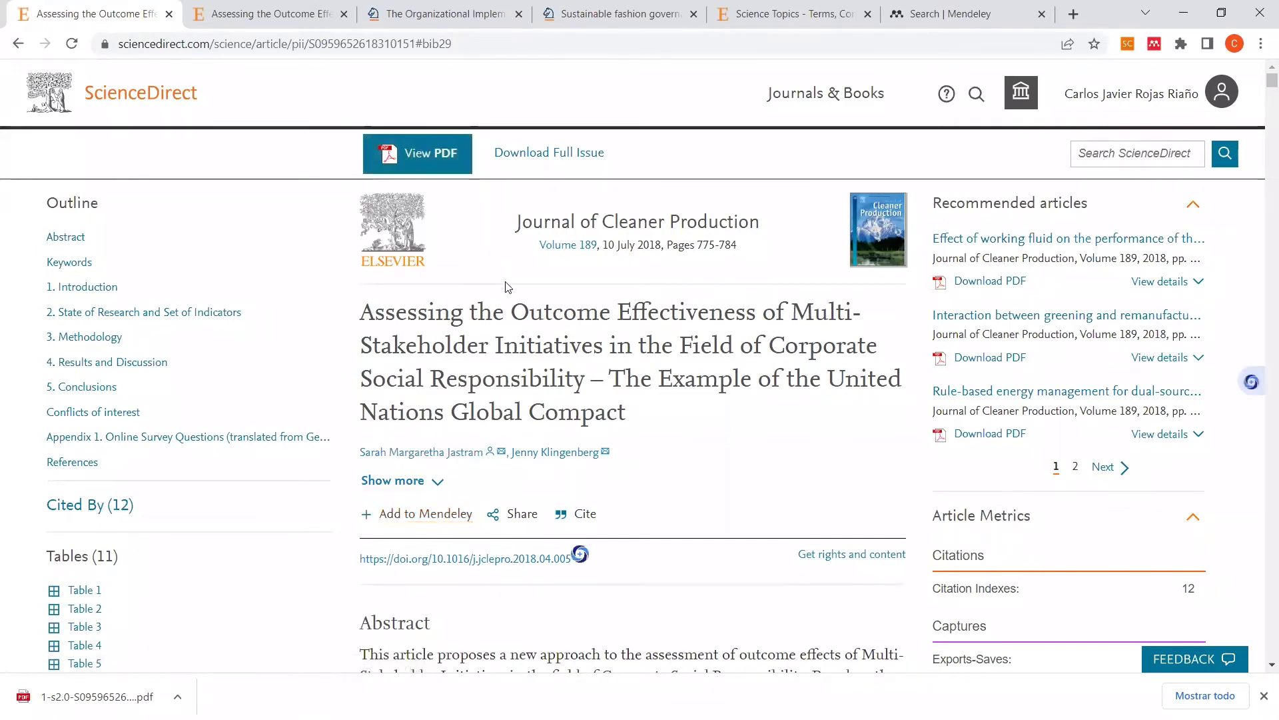
Step: Export the article's citation to text and open the downloaded file S0959652618310151.txt in a maximized window
left_click(580, 517)
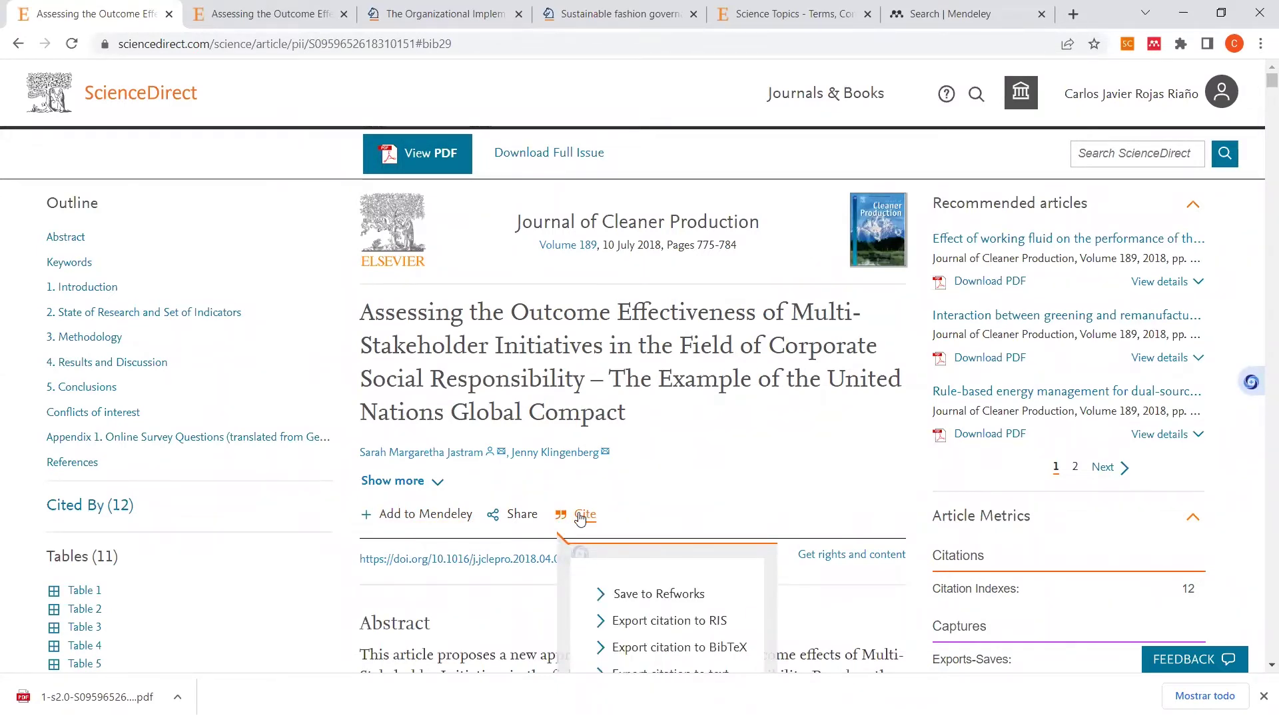
scroll(637, 507, "down", 1)
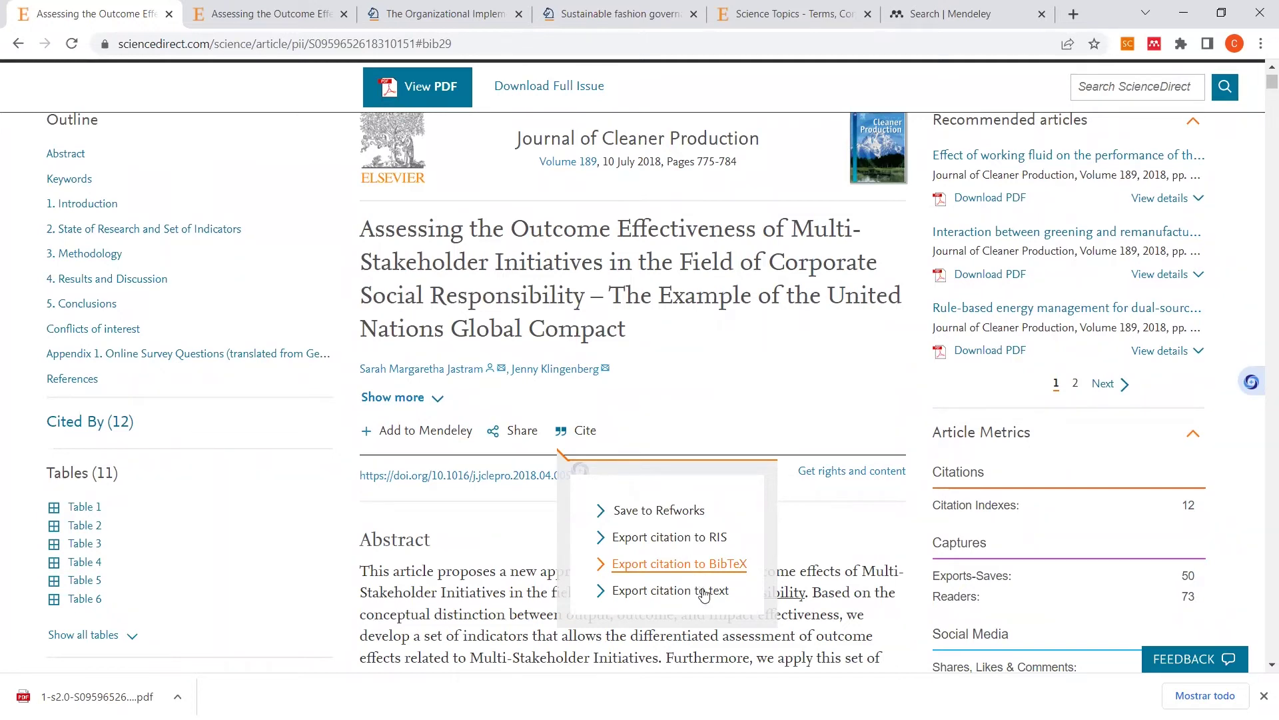
left_click(661, 598)
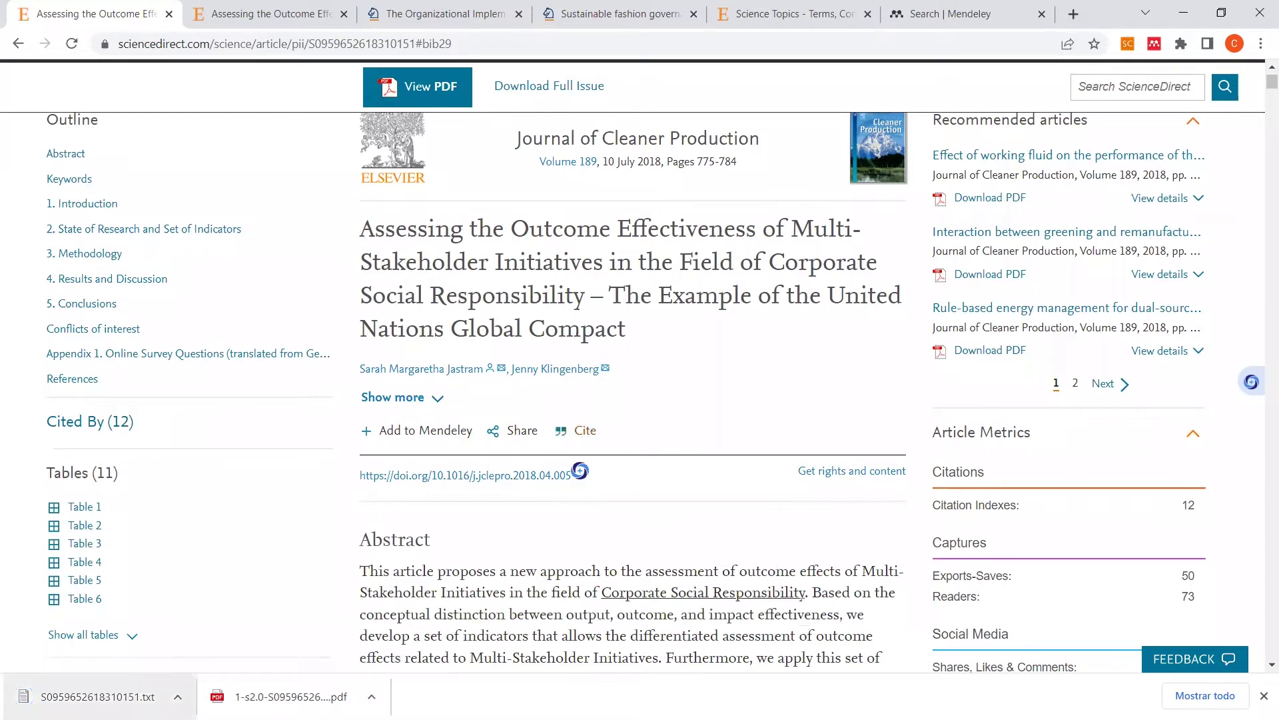
left_click(109, 697)
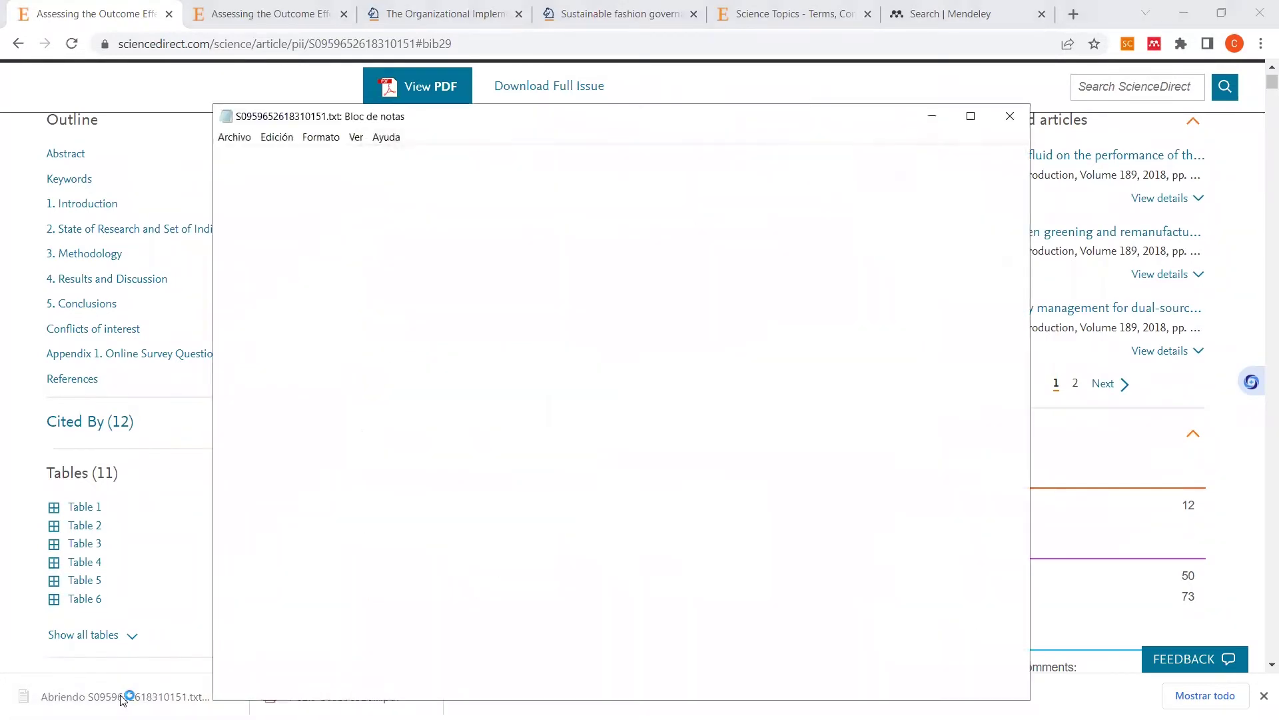
left_click(972, 118)
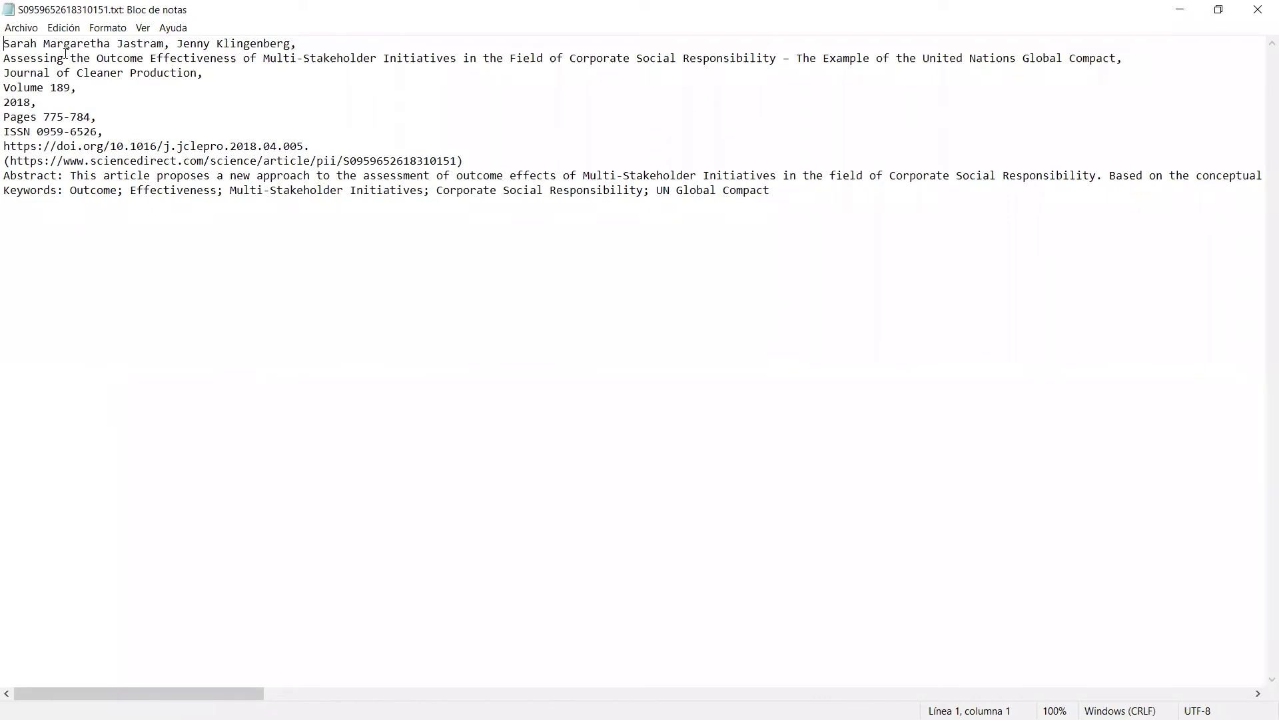
Step: Review the authors, title, journal, volume and year in the exported citation, then minimize the text file
left_click_drag(24, 44, 396, 59)
left_click(220, 71)
left_click_drag(215, 79, 8, 73)
left_click_drag(83, 90, 20, 103)
double_click(339, 22)
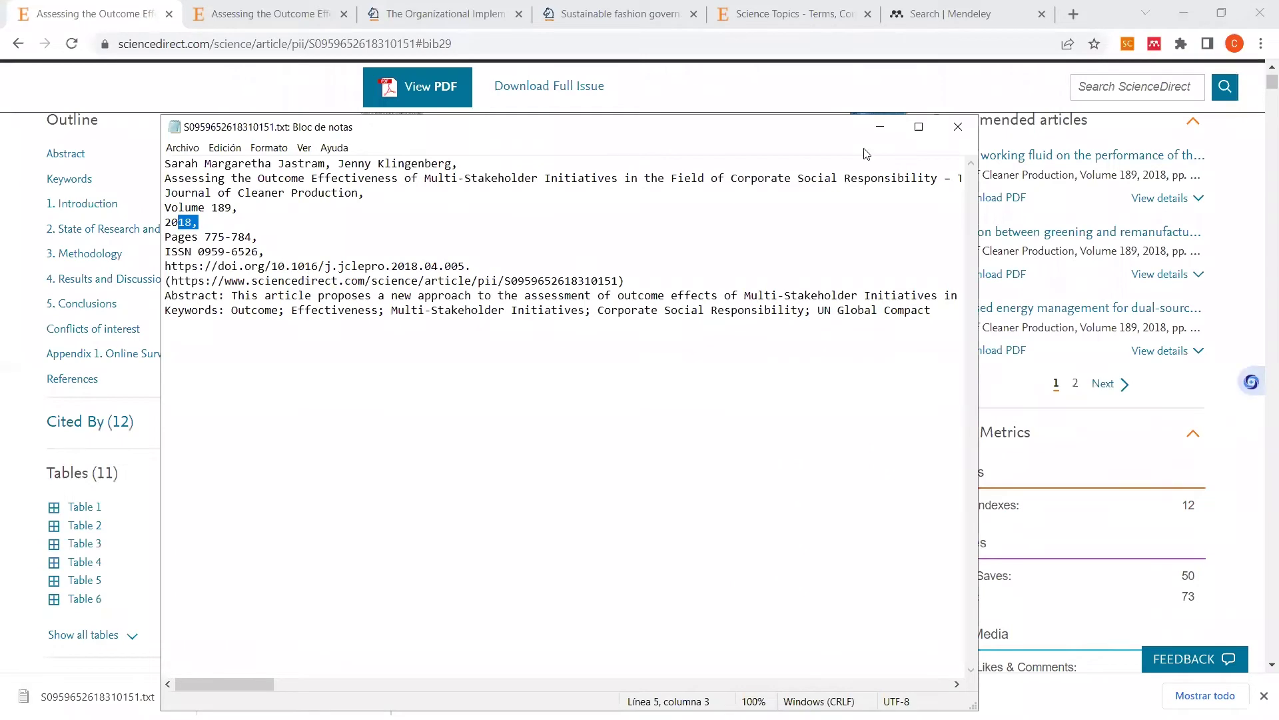
left_click(880, 126)
Step: Reopen the exported citation text file for another look, then close it and dismiss the article's citation export options
left_click(582, 434)
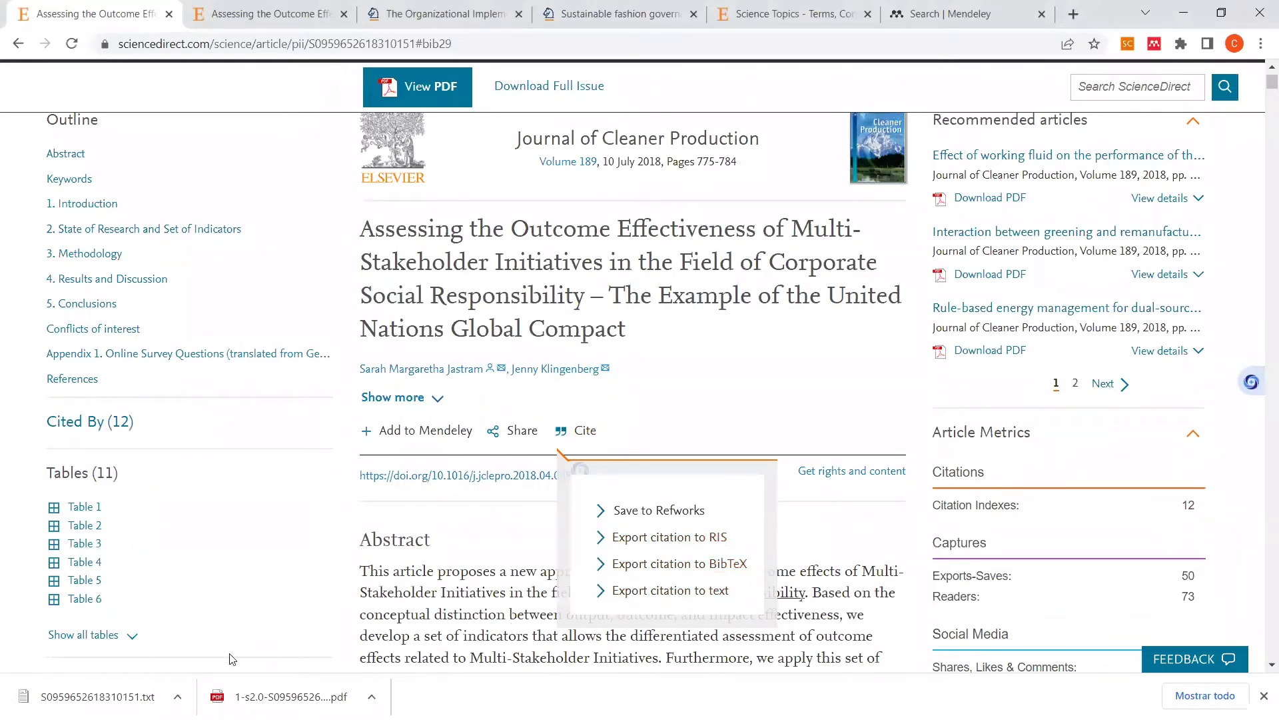
left_click(97, 697)
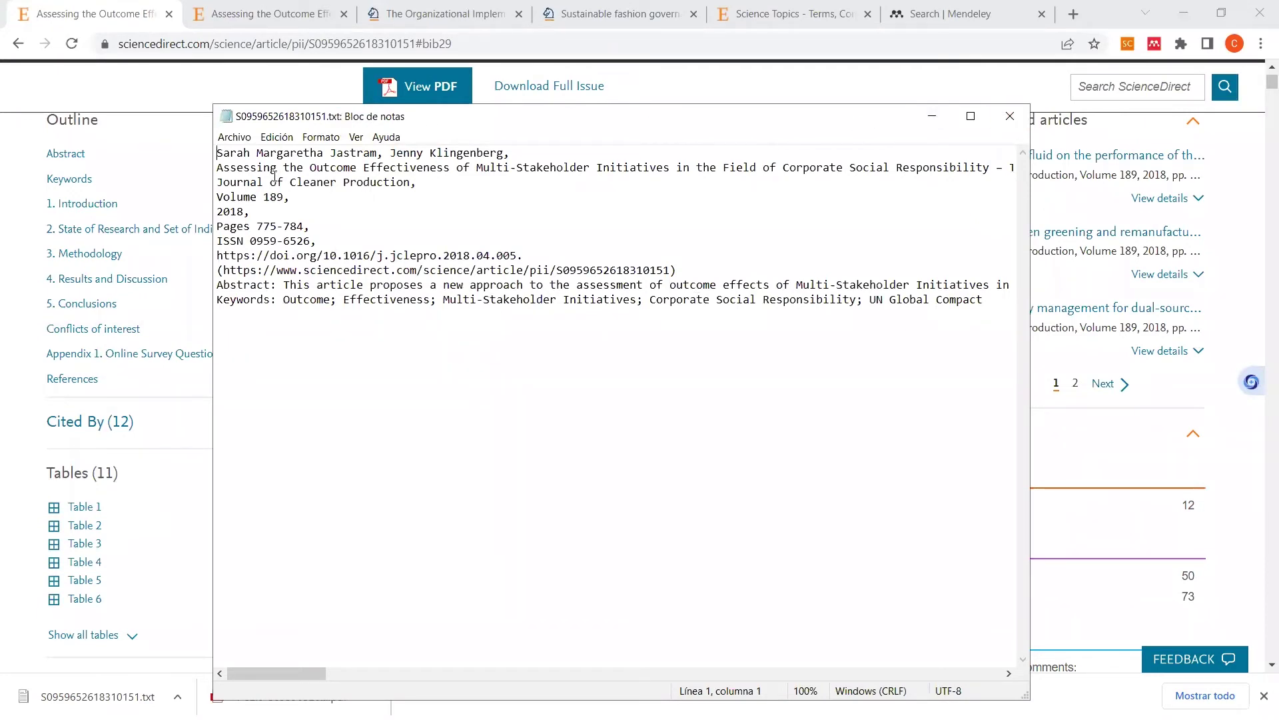
left_click(970, 116)
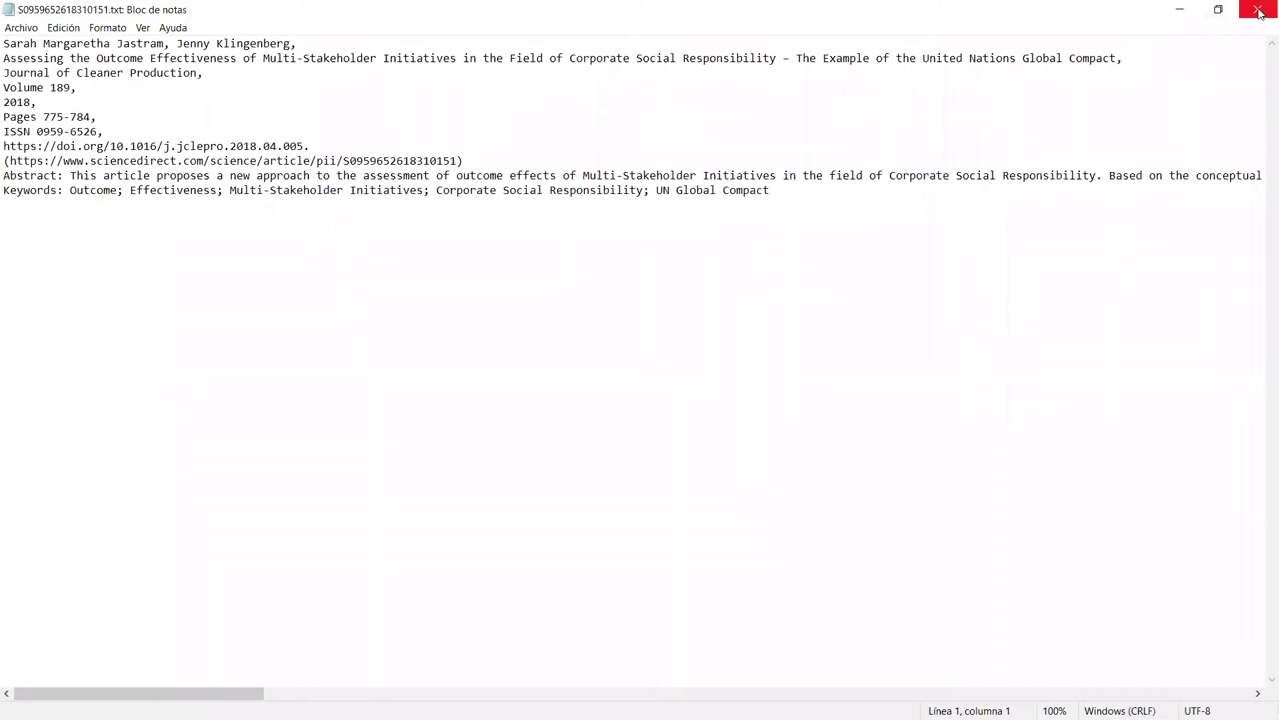
double_click(1128, 12)
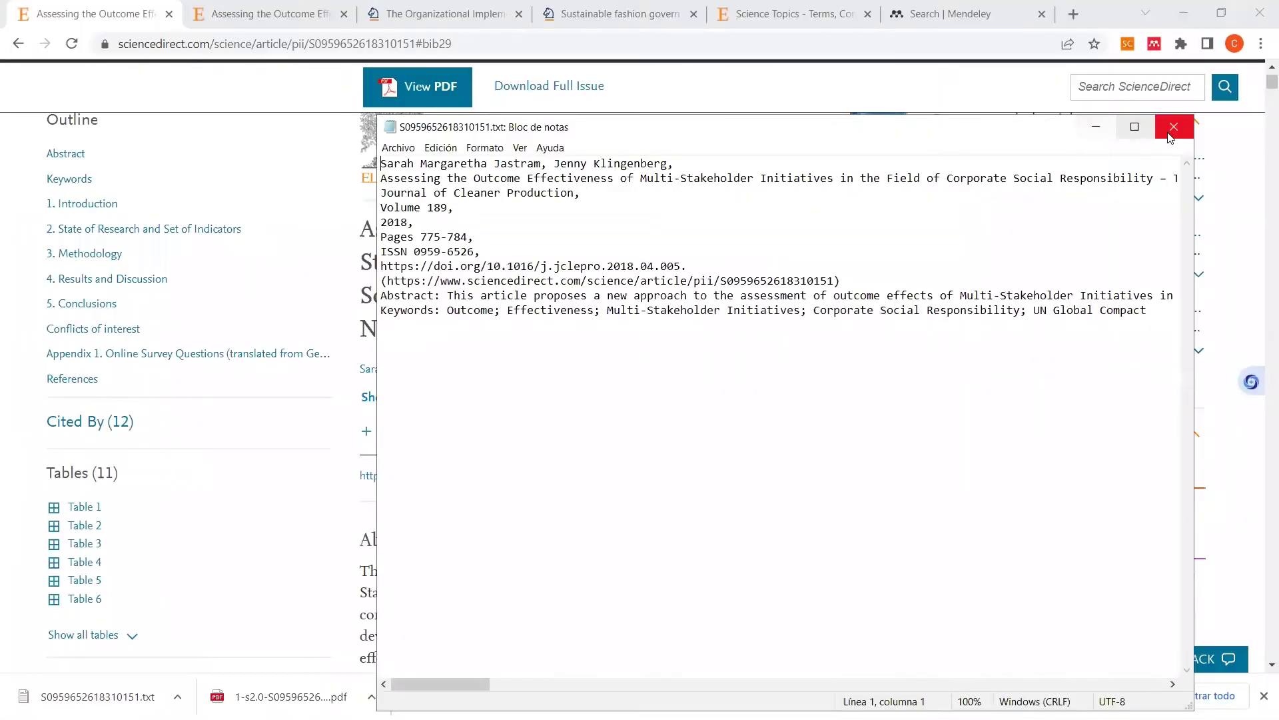
left_click(1175, 133)
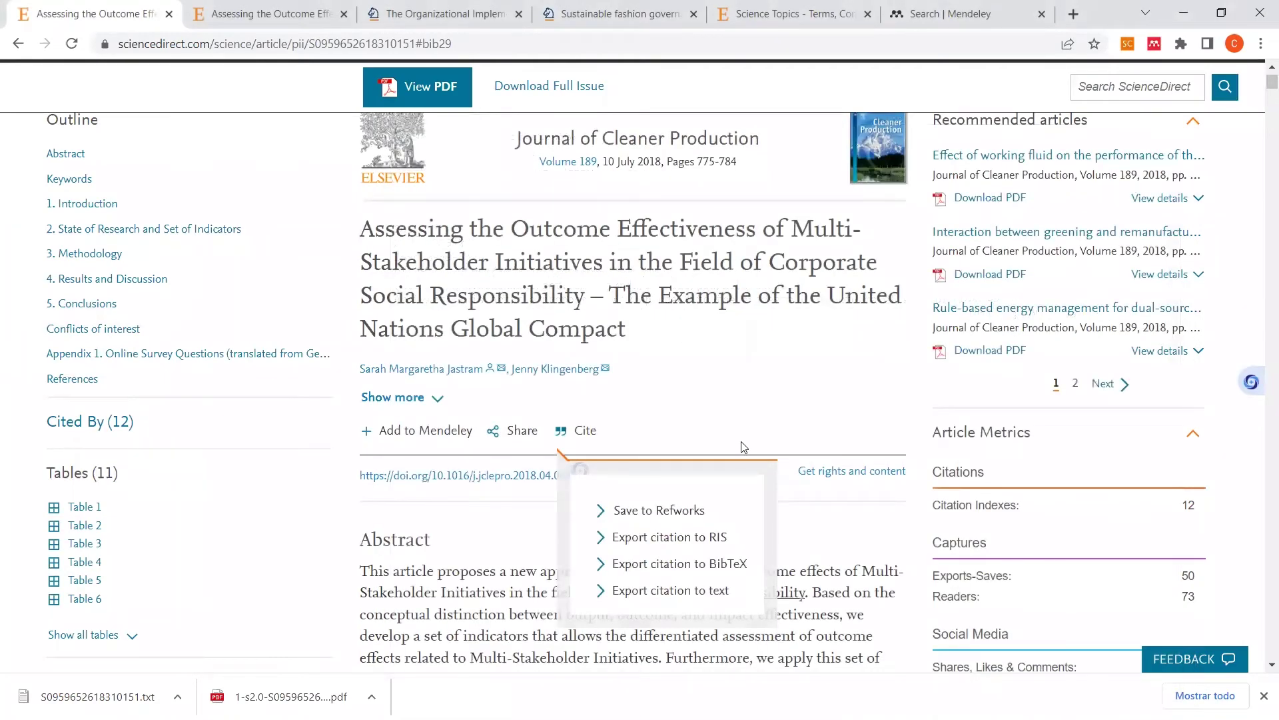
left_click(700, 433)
scroll(693, 427, "up", 1)
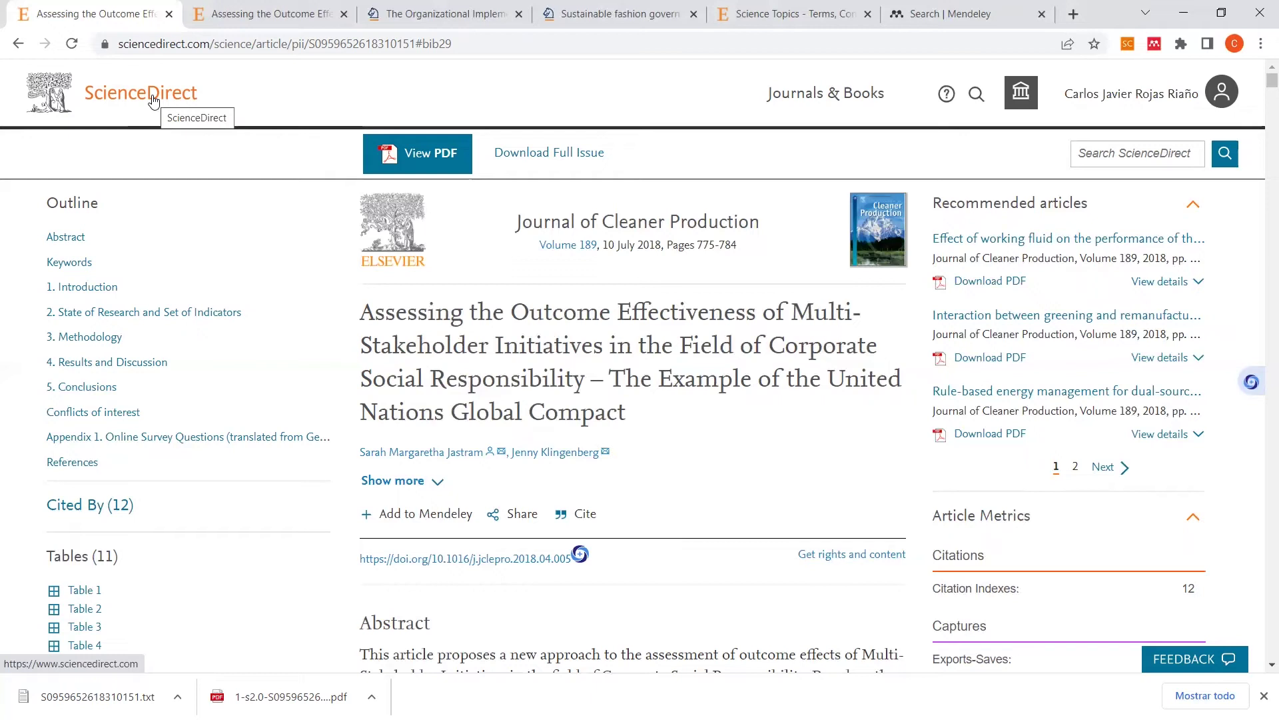
Step: Open the account's search history in ScienceDirect and look through the most recent searches
left_click(1126, 97)
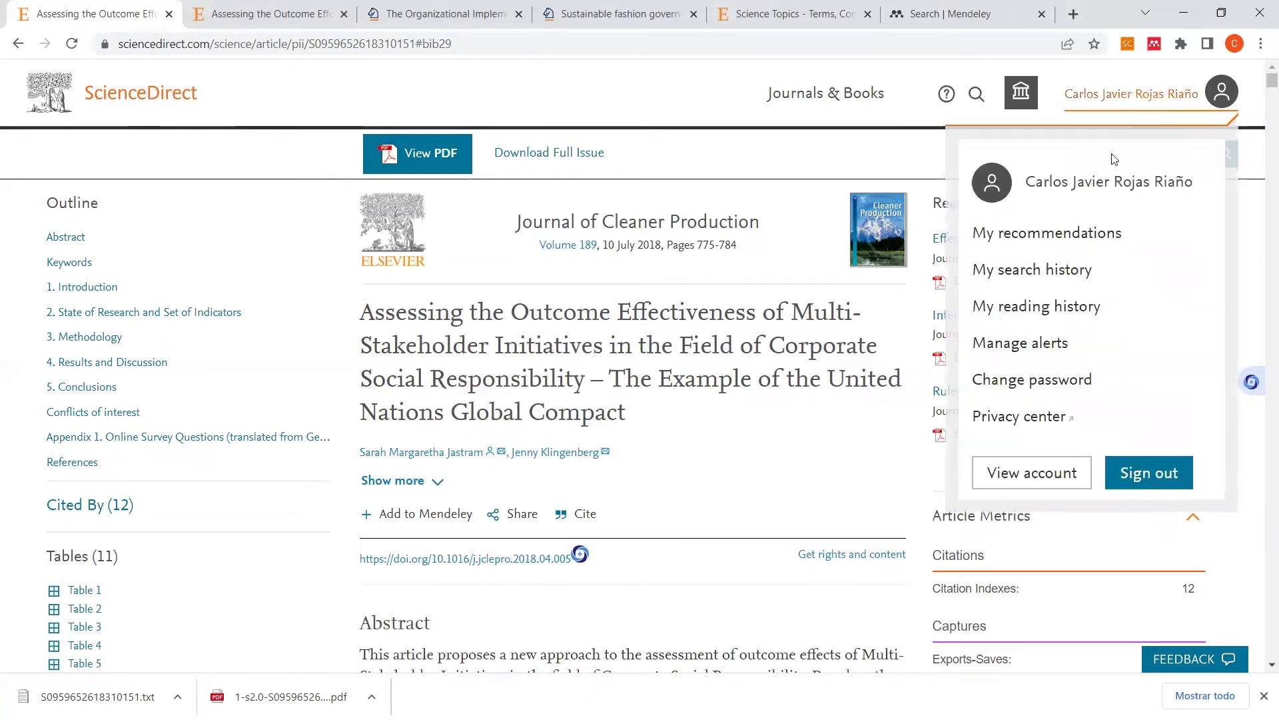
left_click(1030, 270)
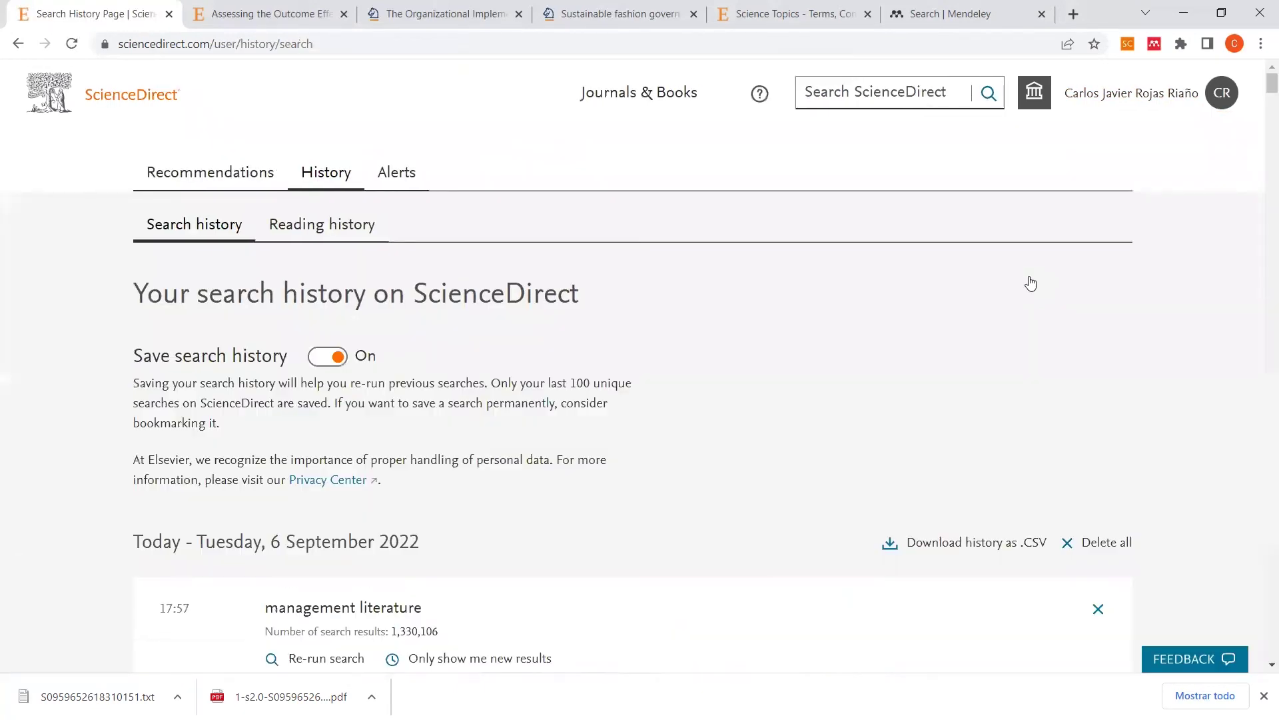
scroll(817, 333, "down", 5)
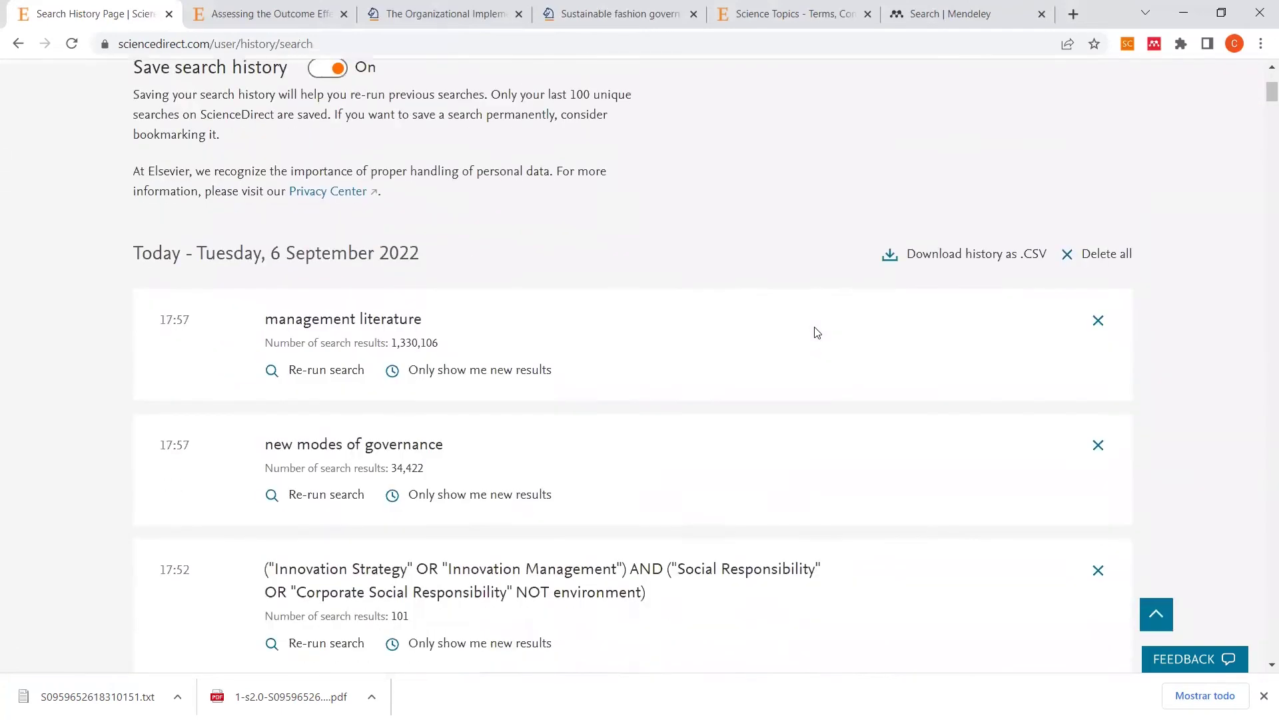
scroll(817, 332, "down", 2)
scroll(817, 332, "down", 1)
scroll(817, 333, "up", 1)
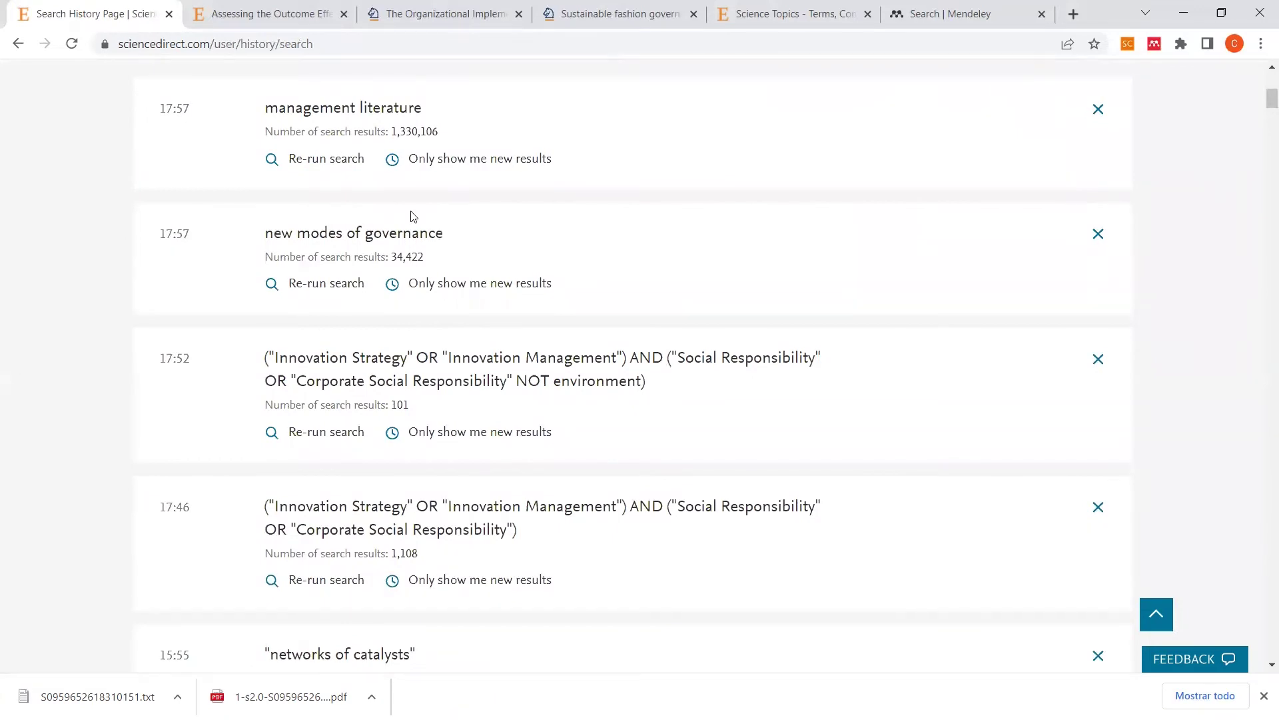
Step: Highlight the saved innovation and social responsibility query containing NOT environment, then browse the older searches in the history
scroll(491, 343, "down", 1)
double_click(635, 299)
left_click_drag(461, 298, 240, 280)
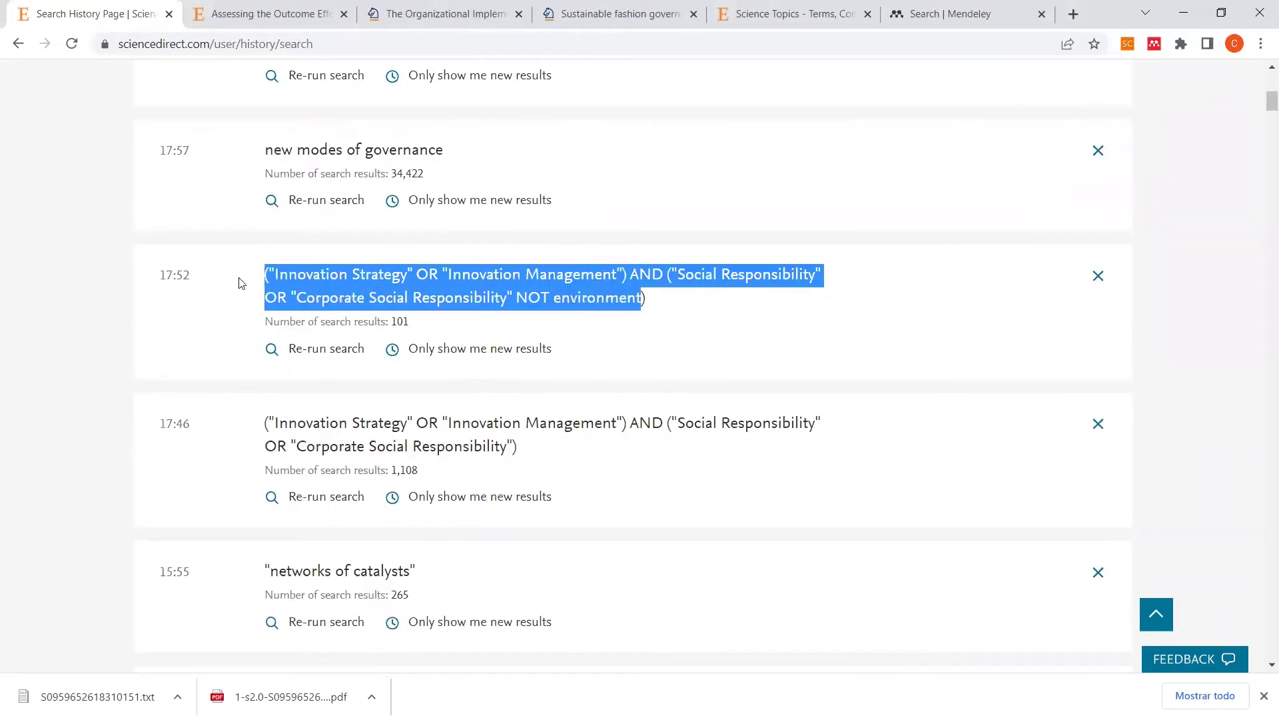
scroll(574, 395, "down", 1)
scroll(576, 395, "down", 4)
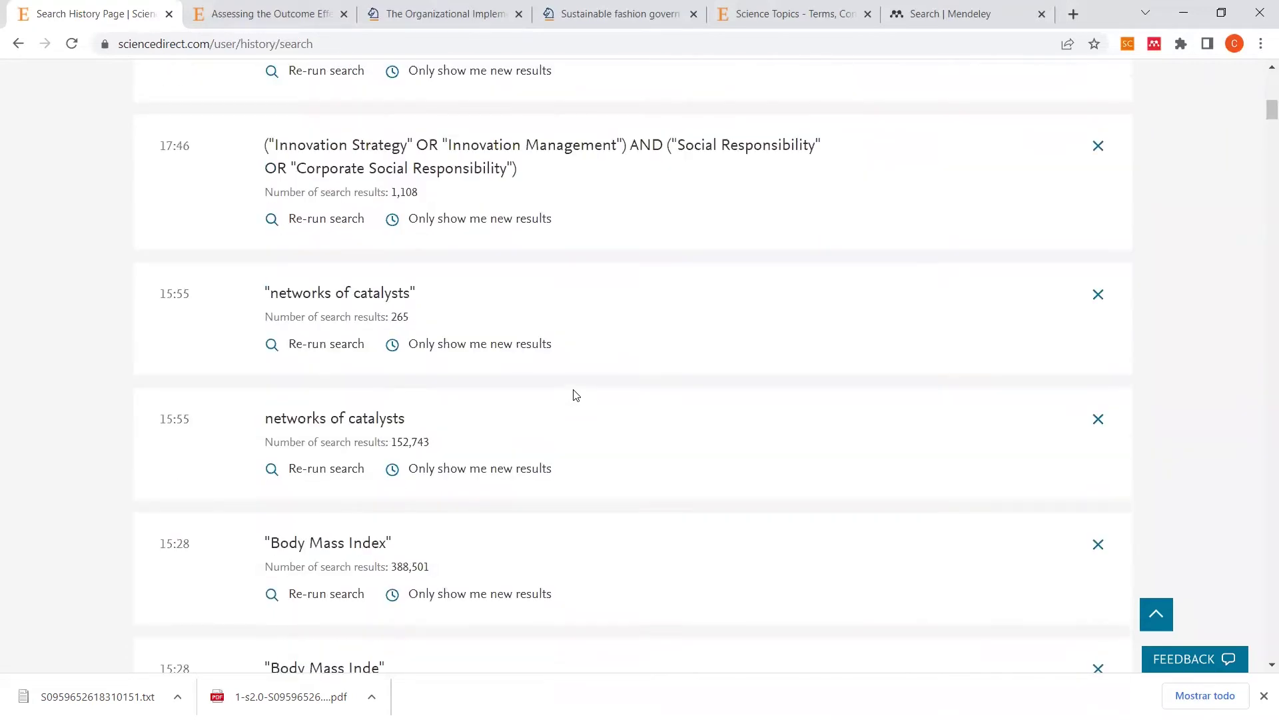
scroll(577, 394, "down", 3)
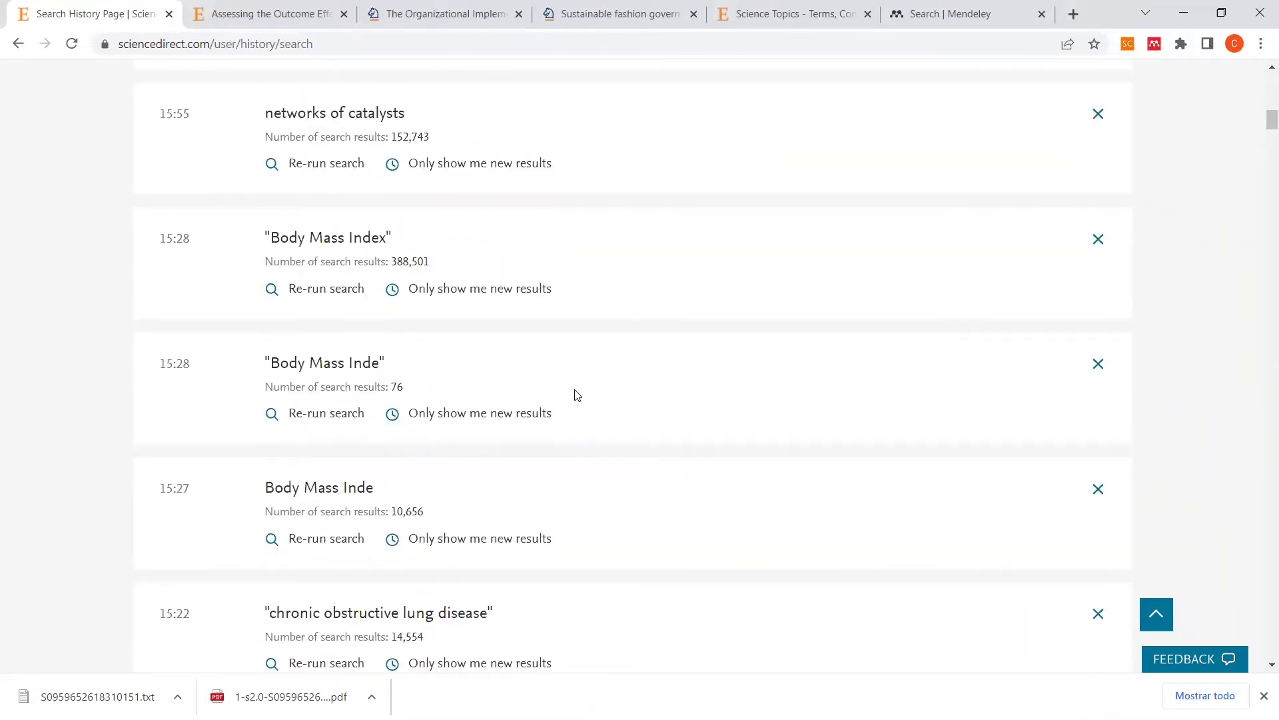
Step: Look through the saved search history, from today's most recent queries back to the older water treatment searches
scroll(577, 394, "down", 4)
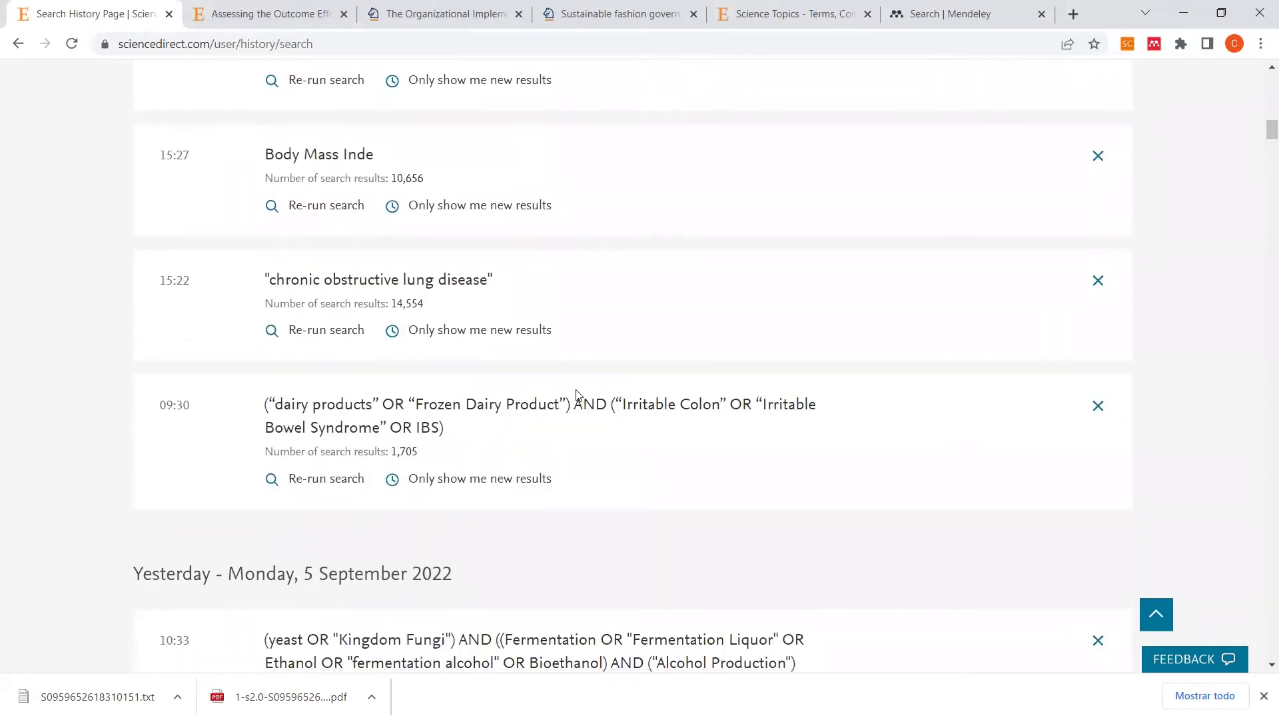
scroll(577, 395, "up", 15)
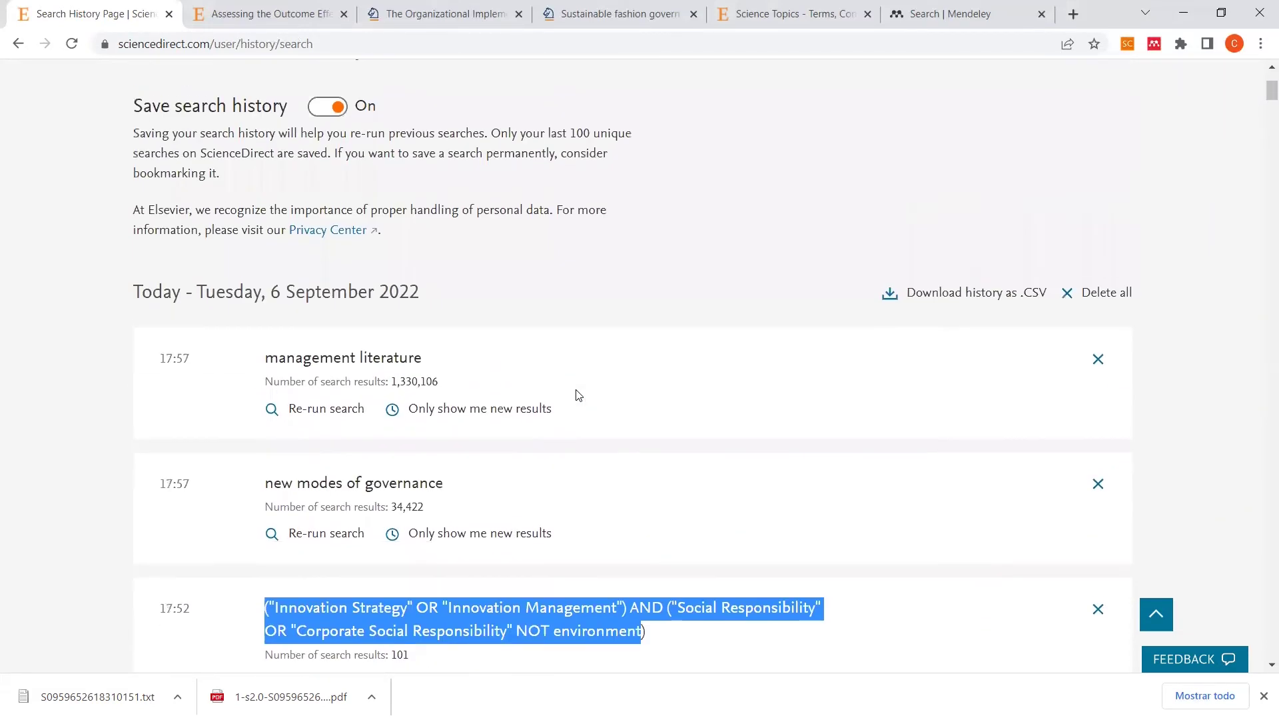
scroll(577, 394, "up", 3)
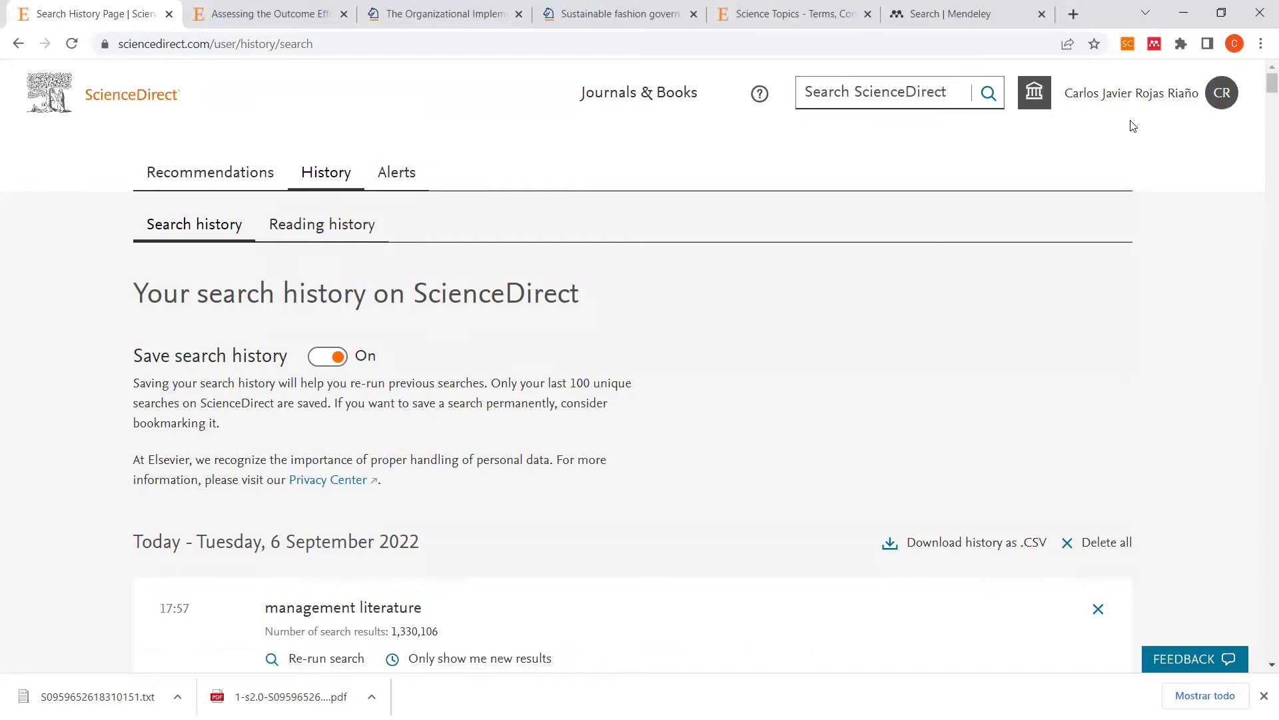
scroll(479, 529, "down", 4)
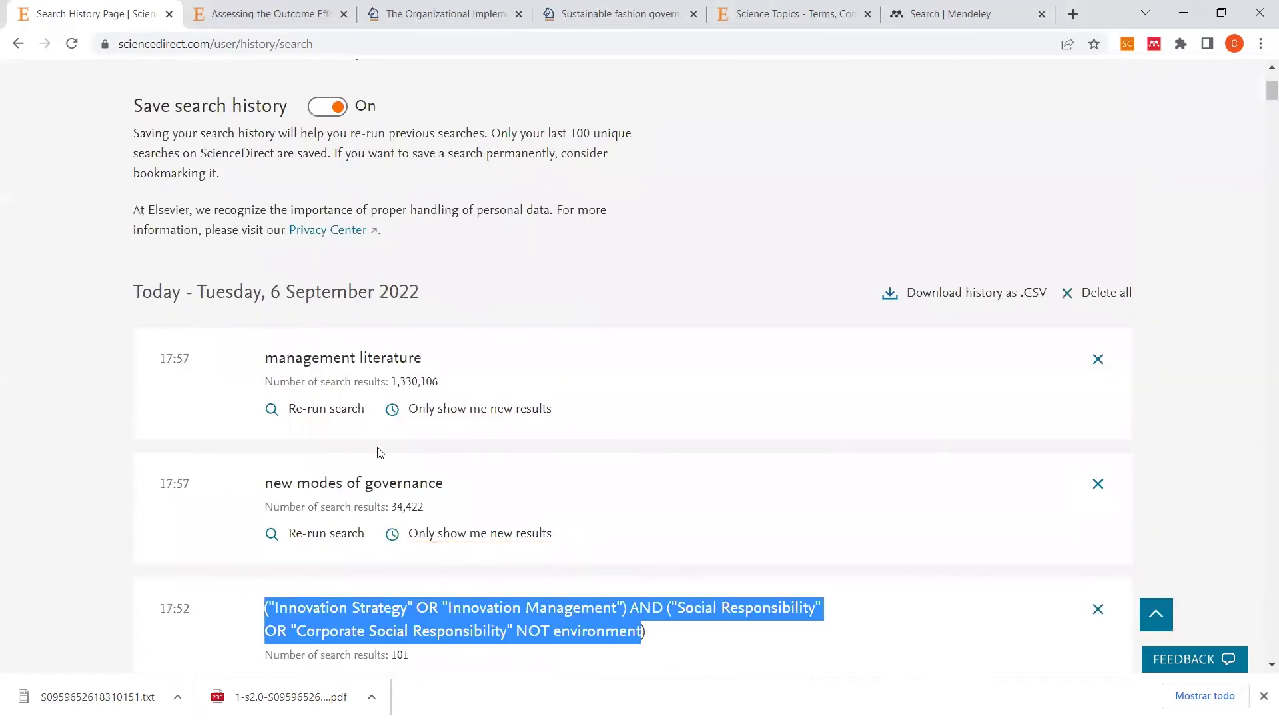
scroll(480, 500, "up", 4)
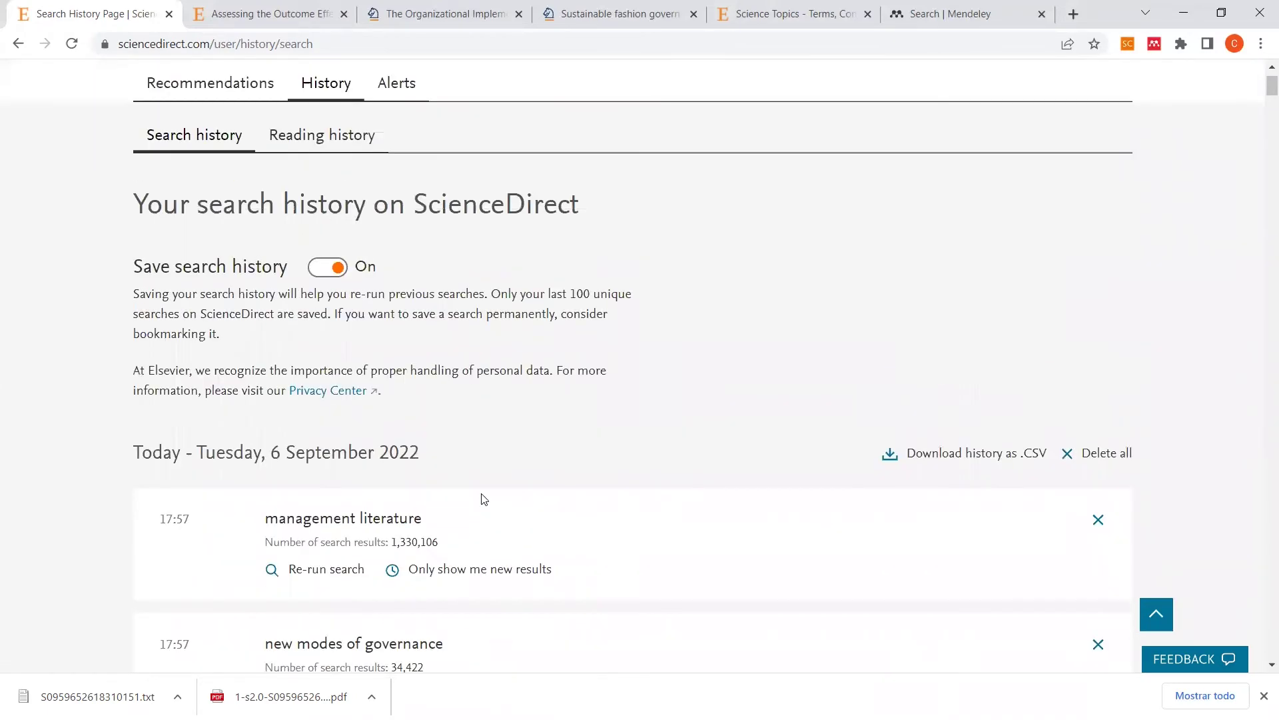
scroll(488, 505, "down", 20)
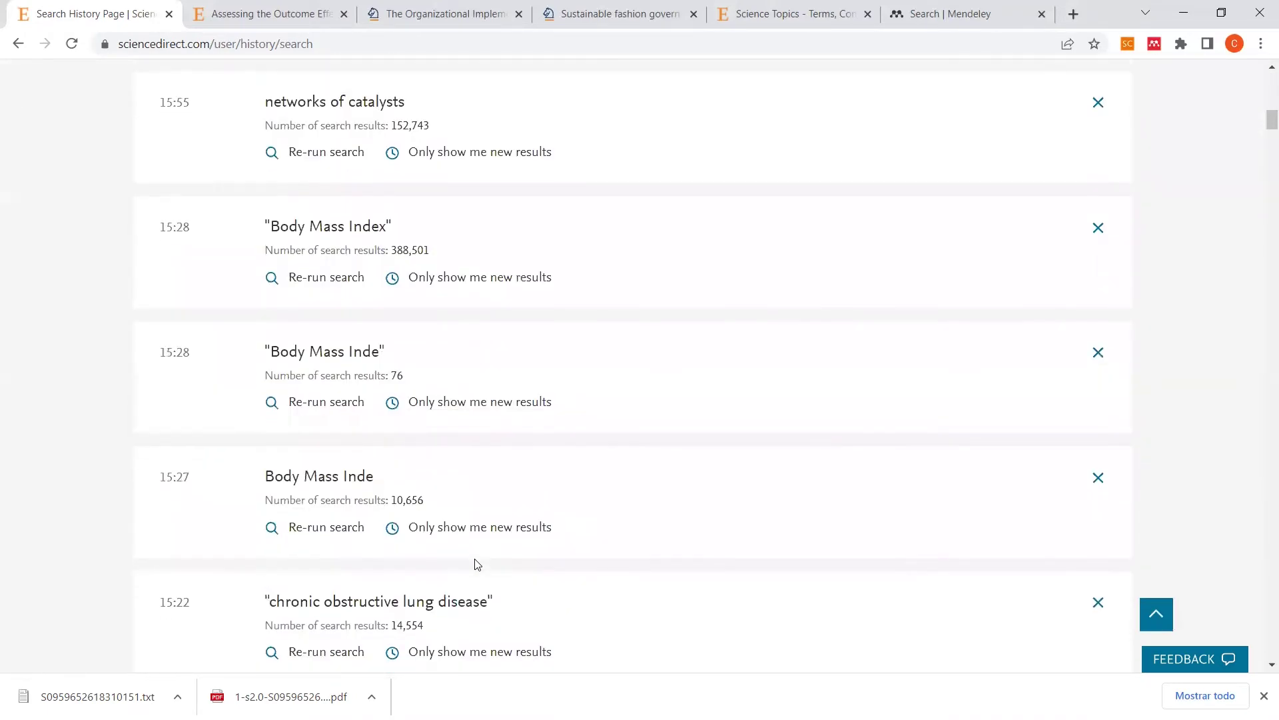
scroll(478, 564, "down", 16)
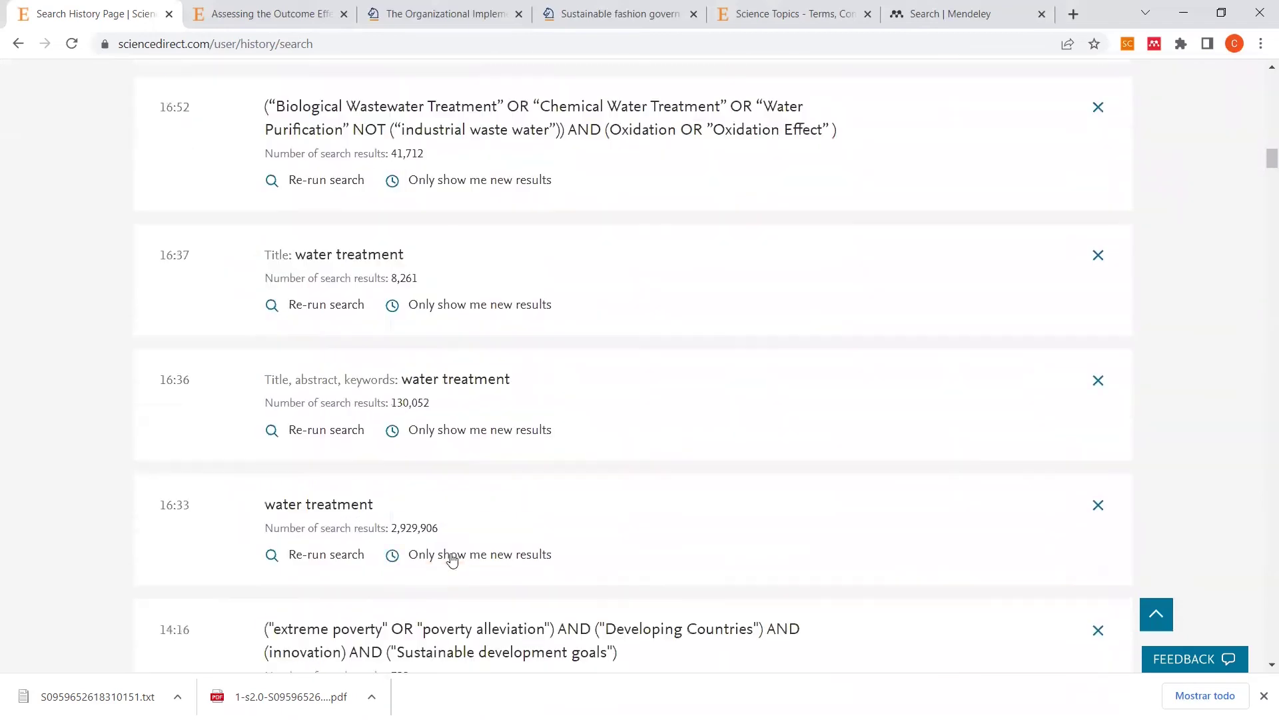
scroll(453, 560, "down", 1)
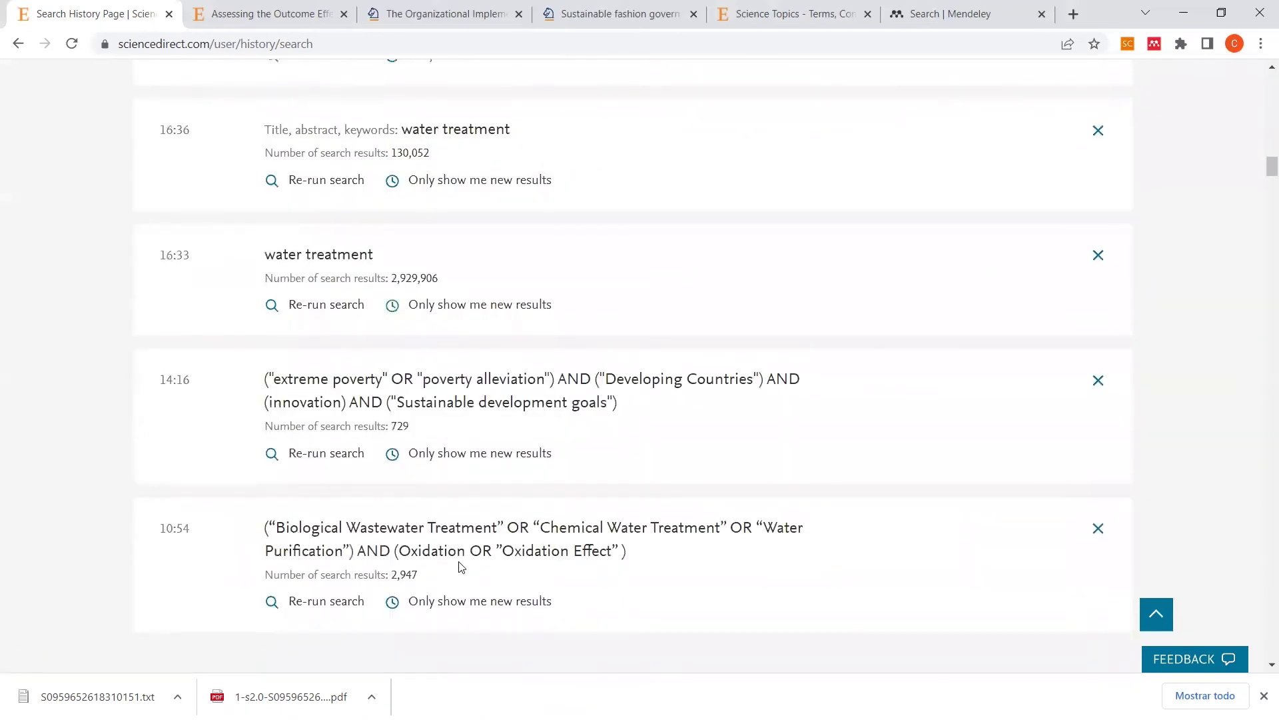
scroll(461, 566, "up", 17)
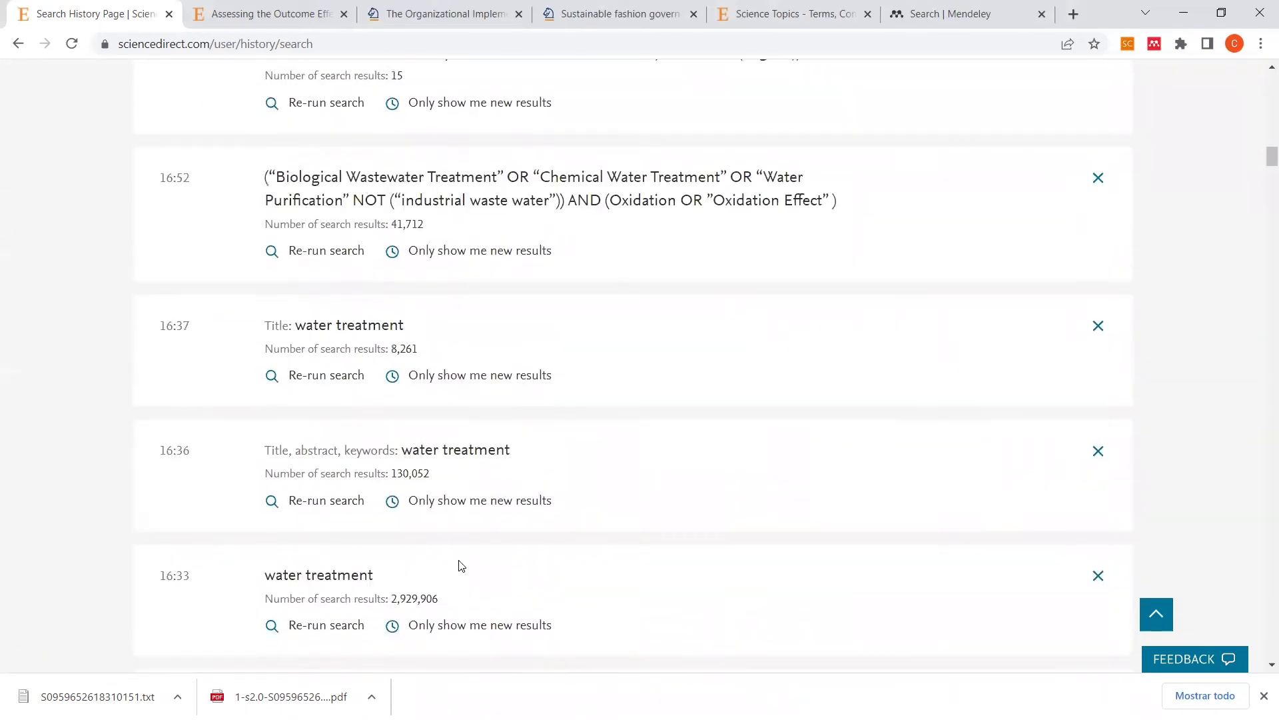
scroll(461, 566, "up", 20)
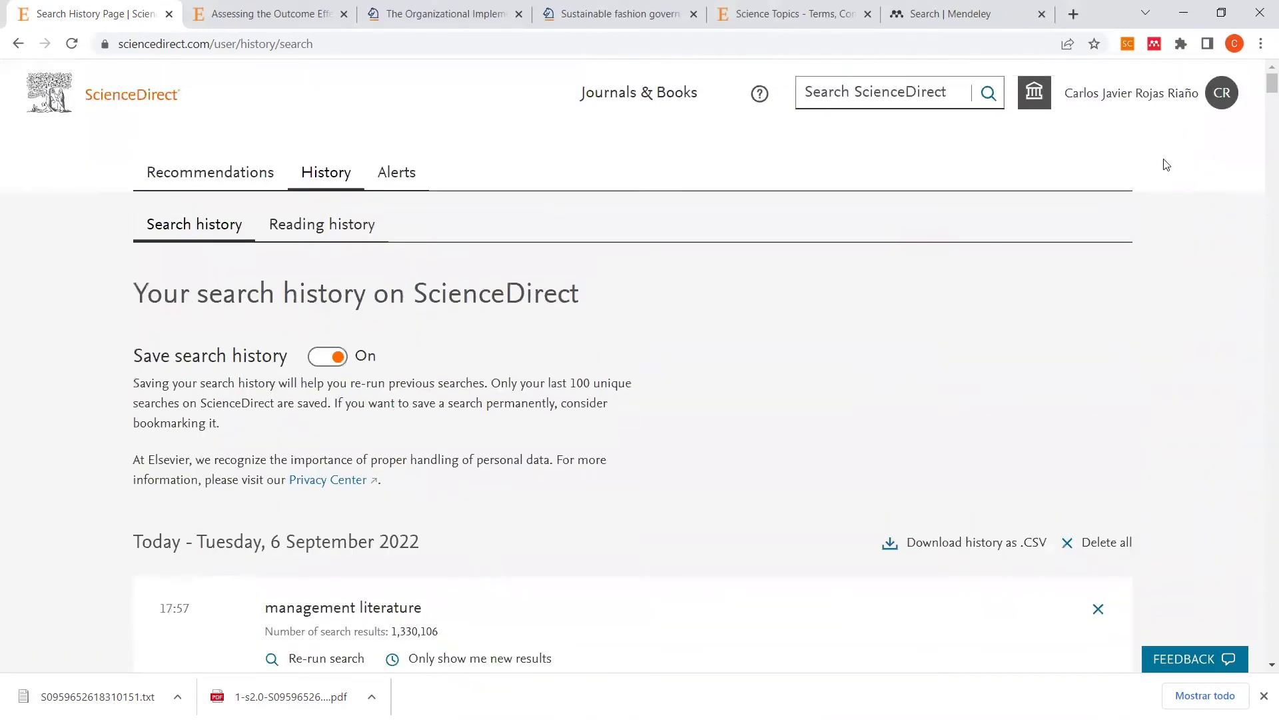
Step: Open the account's reading history and look through the articles viewed on 6 September 2022
left_click(1108, 97)
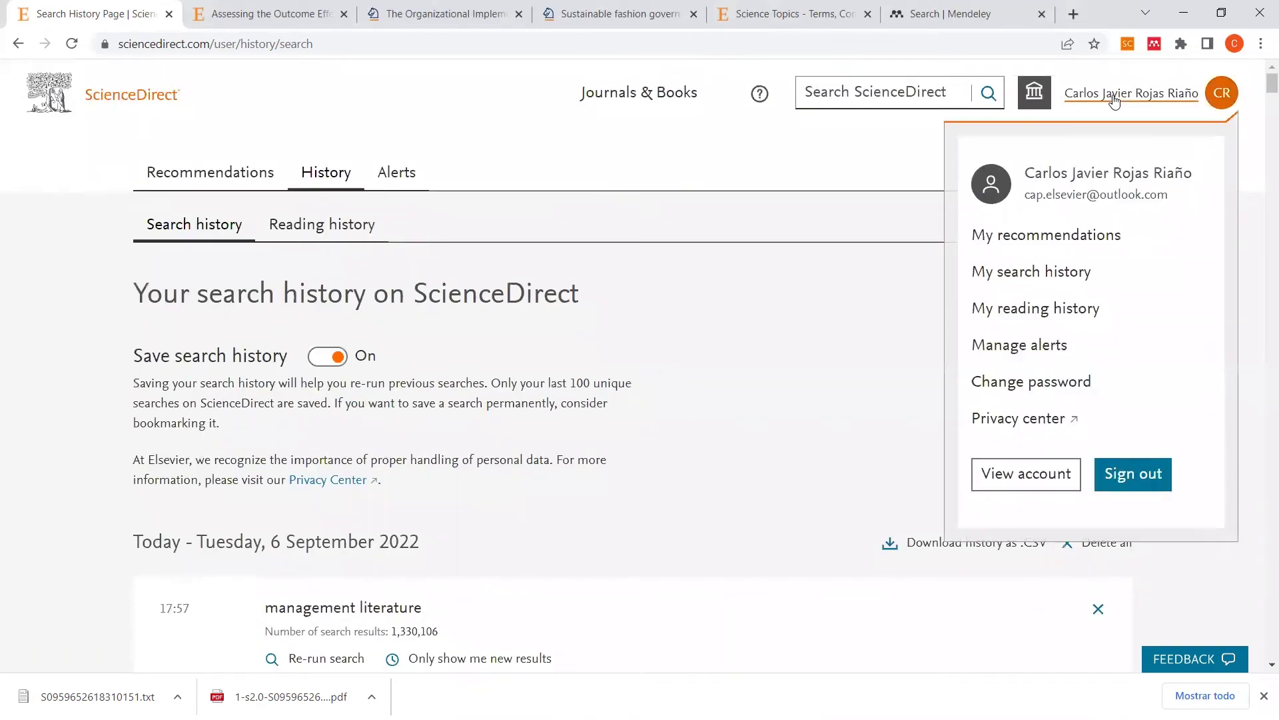
left_click(1009, 324)
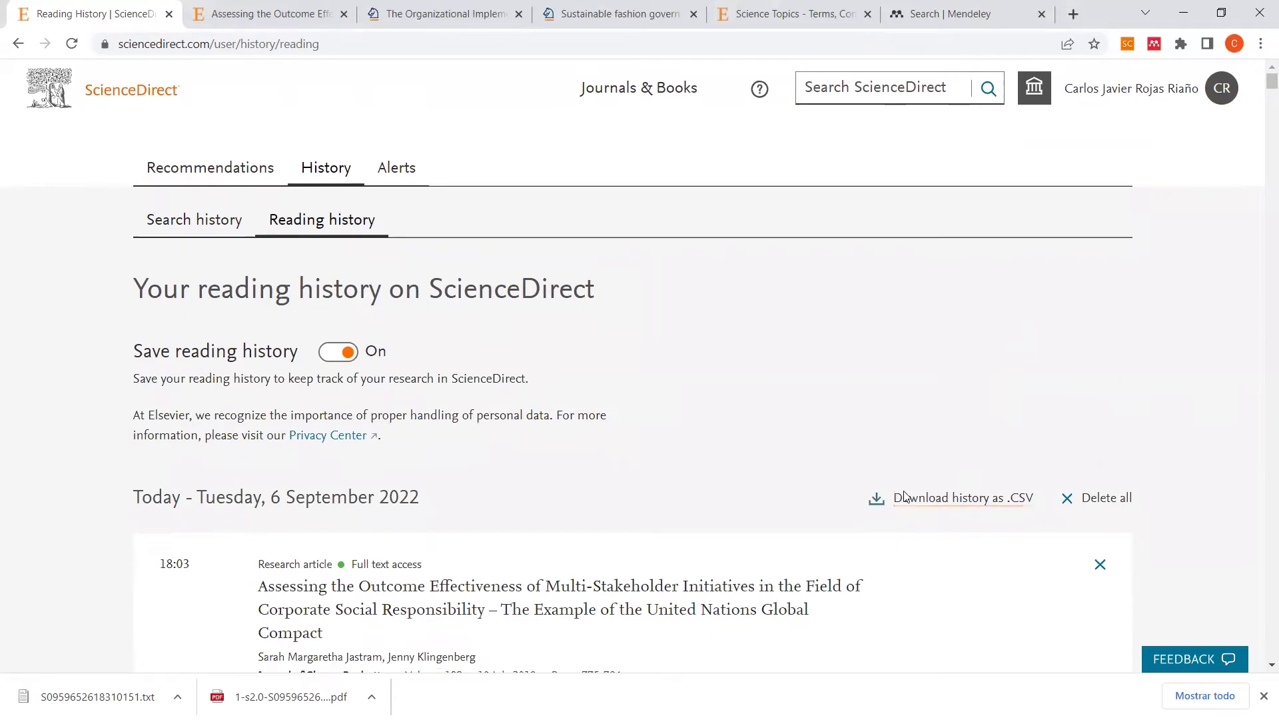
scroll(905, 494, "down", 3)
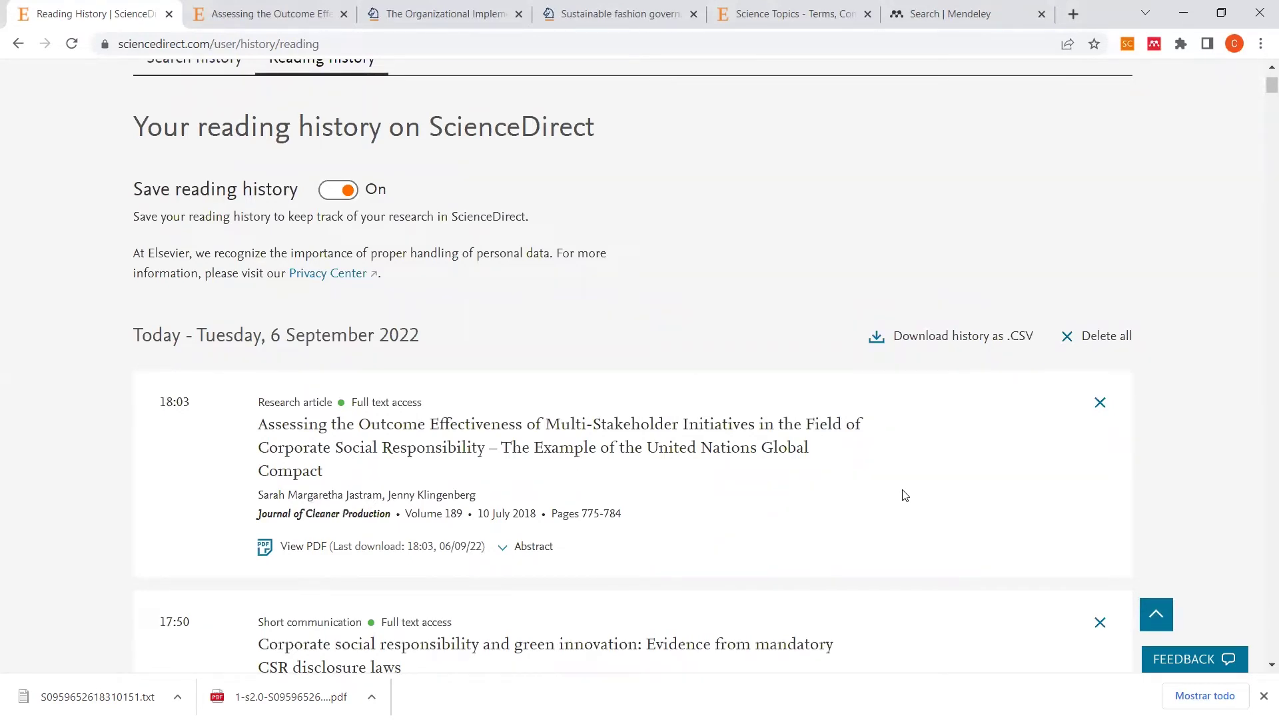
scroll(862, 501, "down", 3)
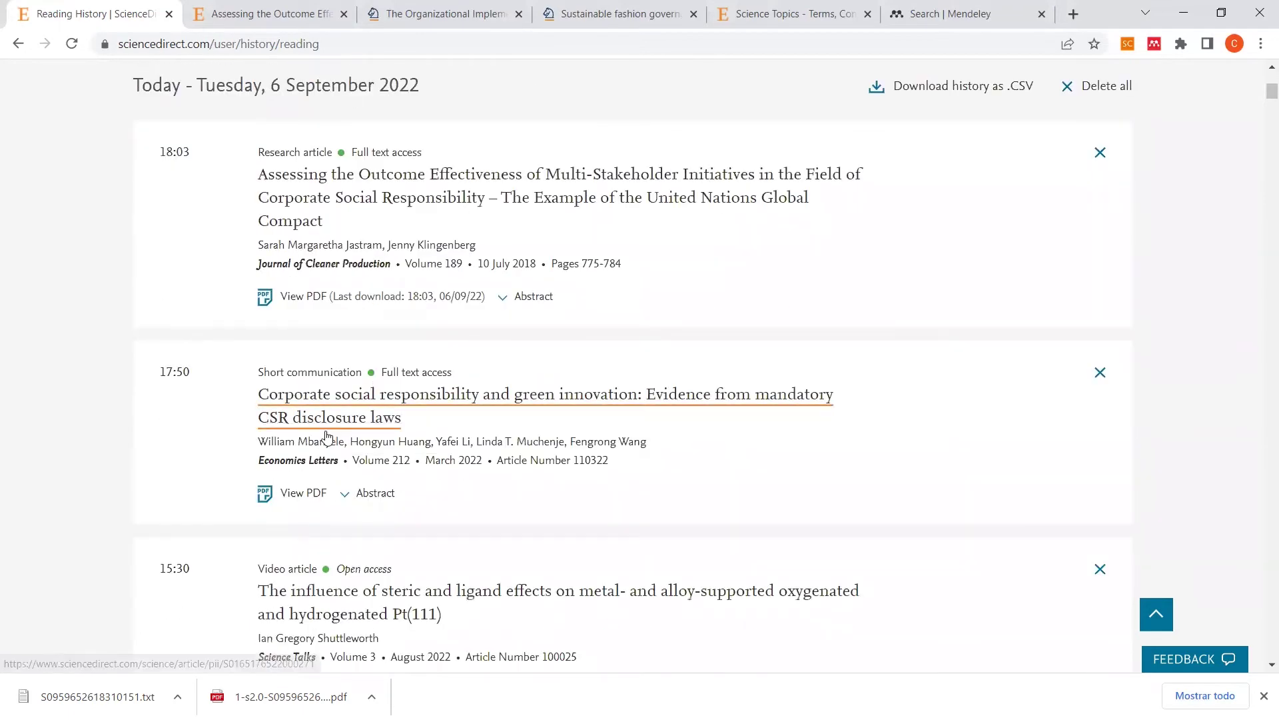
scroll(357, 462, "down", 3)
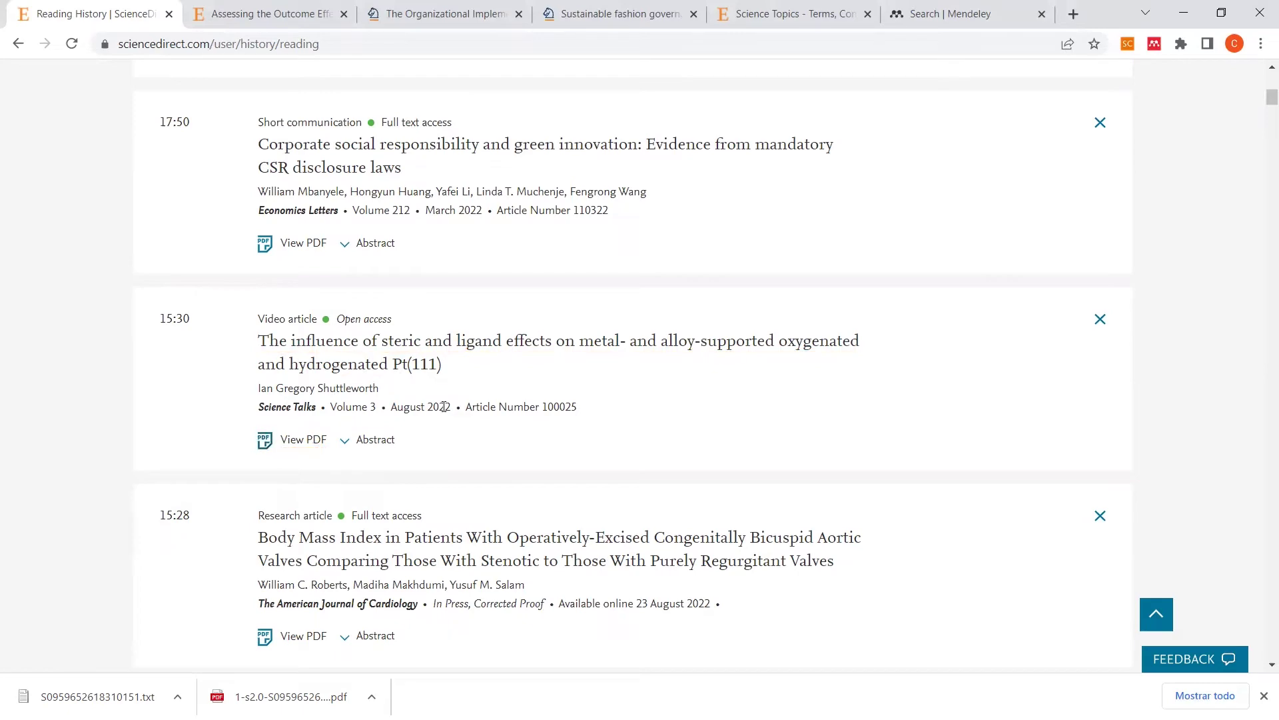
scroll(444, 407, "up", 10)
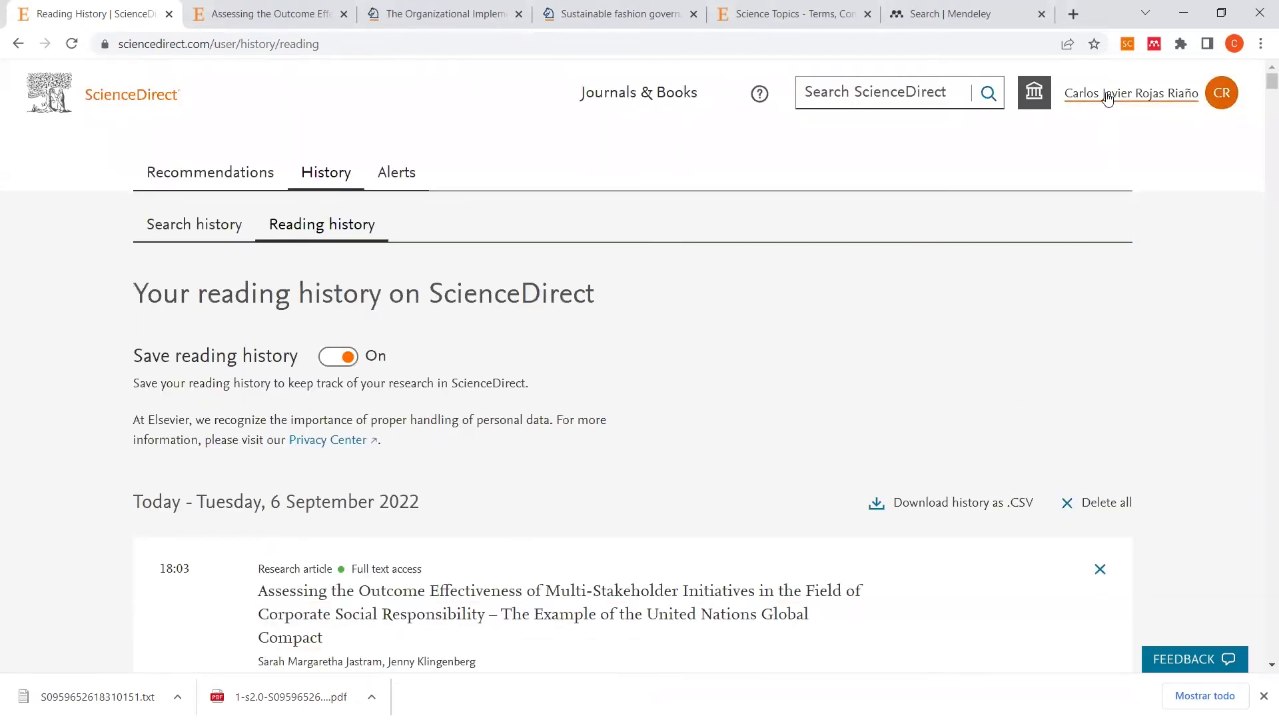
Step: Return to the account's search history and re-run the innovation and social responsibility query containing NOT environment
left_click(1107, 98)
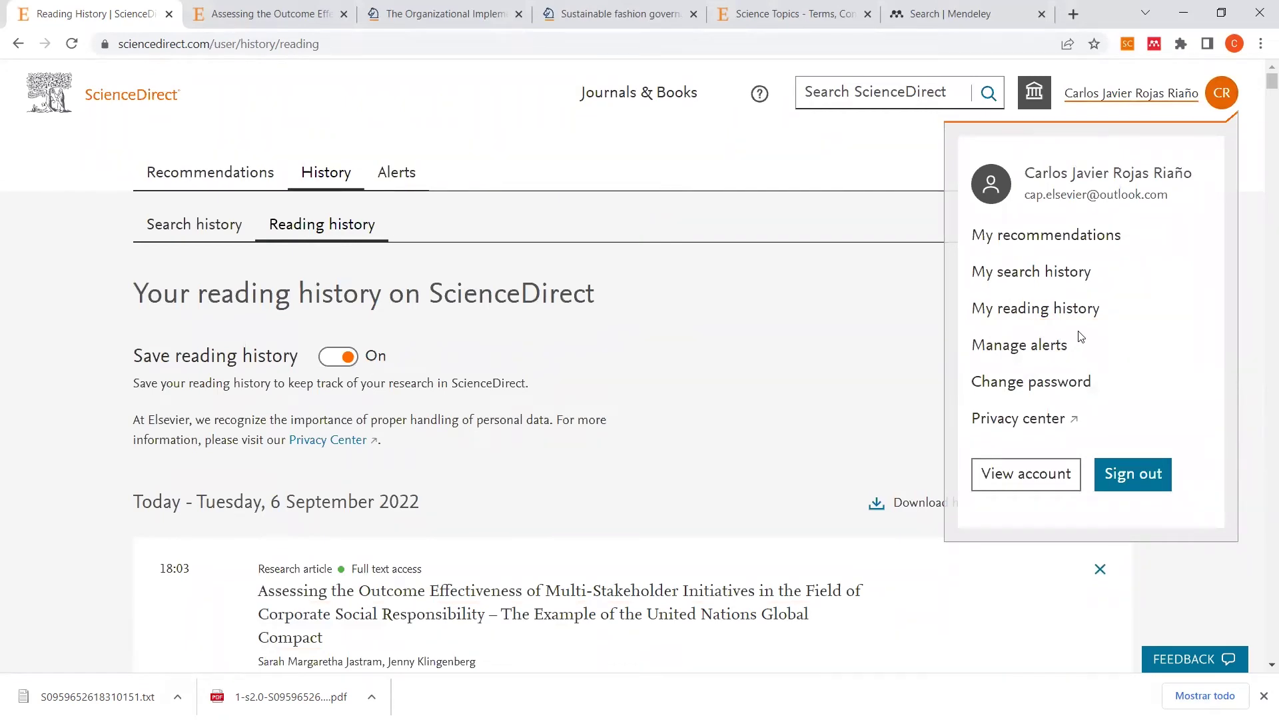
left_click(1024, 286)
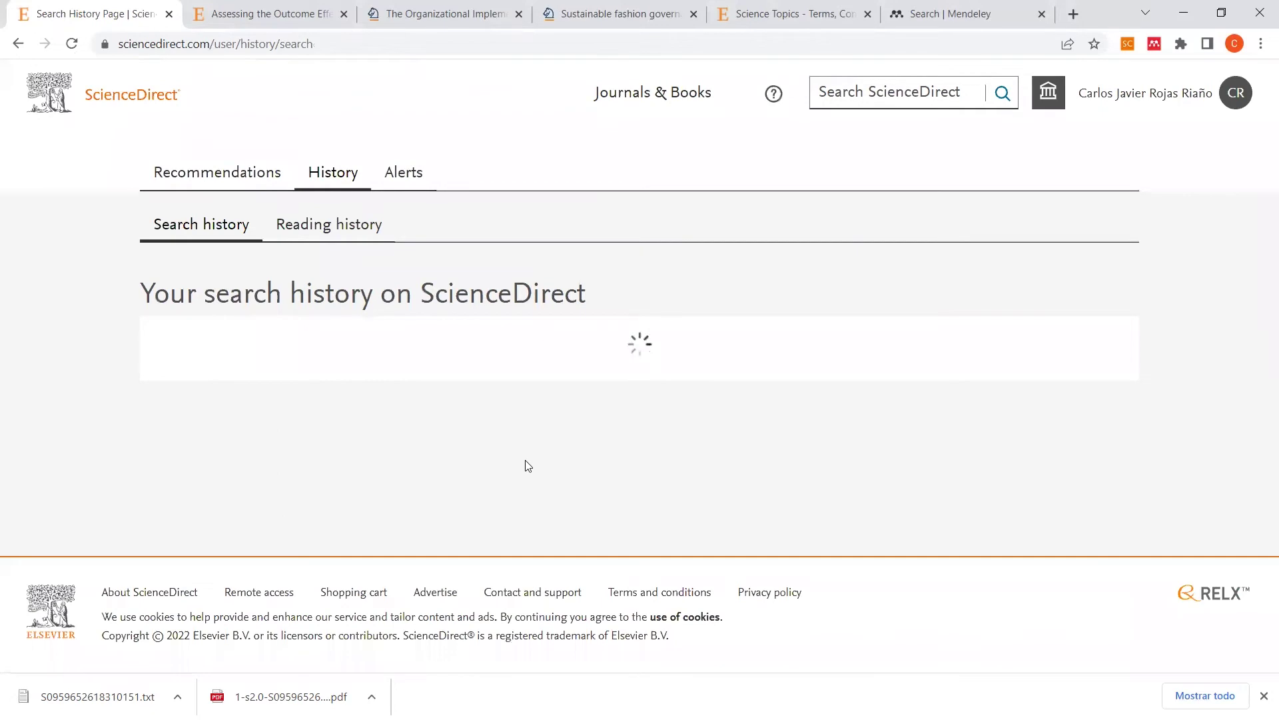
scroll(445, 486, "down", 5)
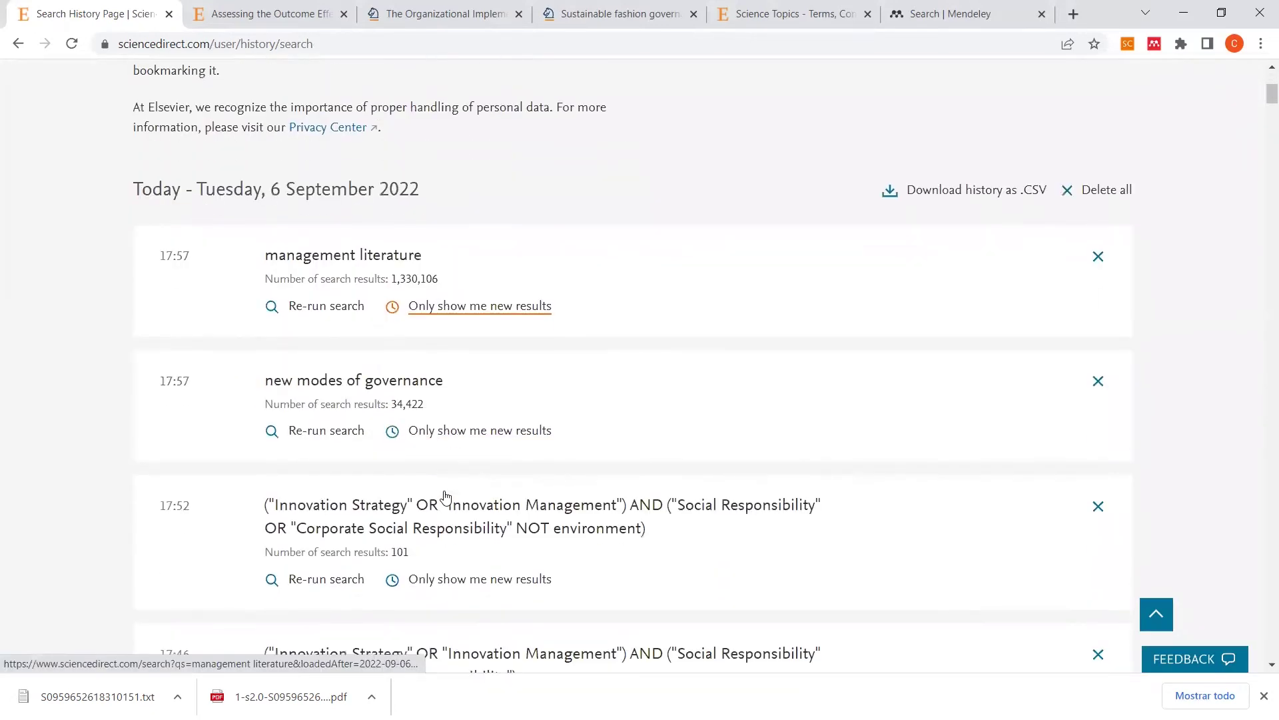
scroll(445, 498, "down", 1)
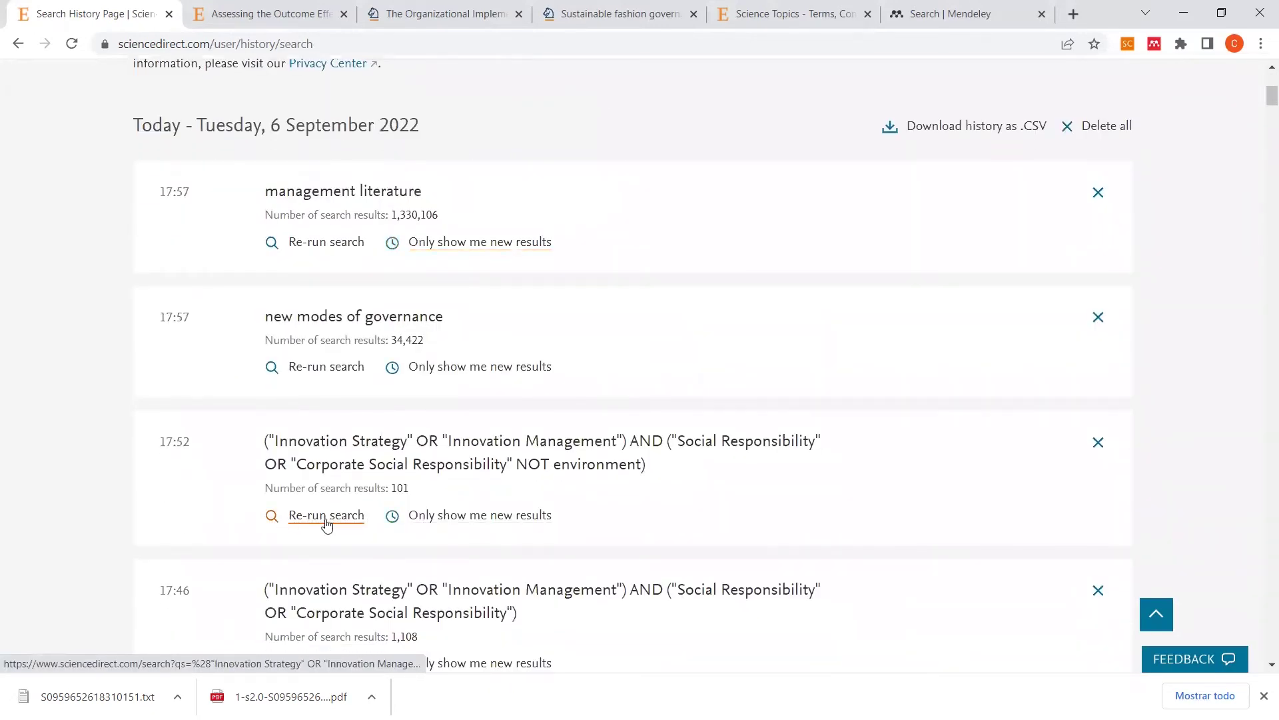
left_click(320, 523)
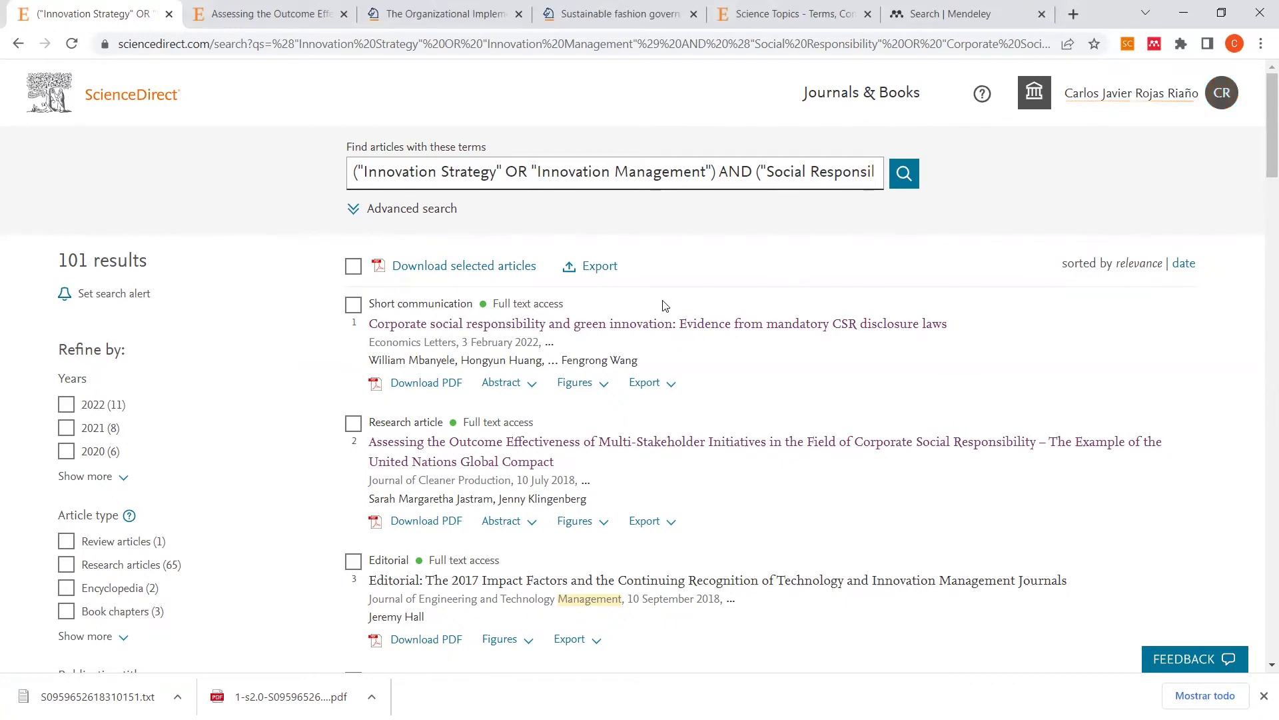
Step: Select results 6, 7 and 8: the eco-innovation ownership article, "Climate change diffusion" and "New technology and the new services"
scroll(567, 346, "down", 5)
scroll(565, 356, "down", 3)
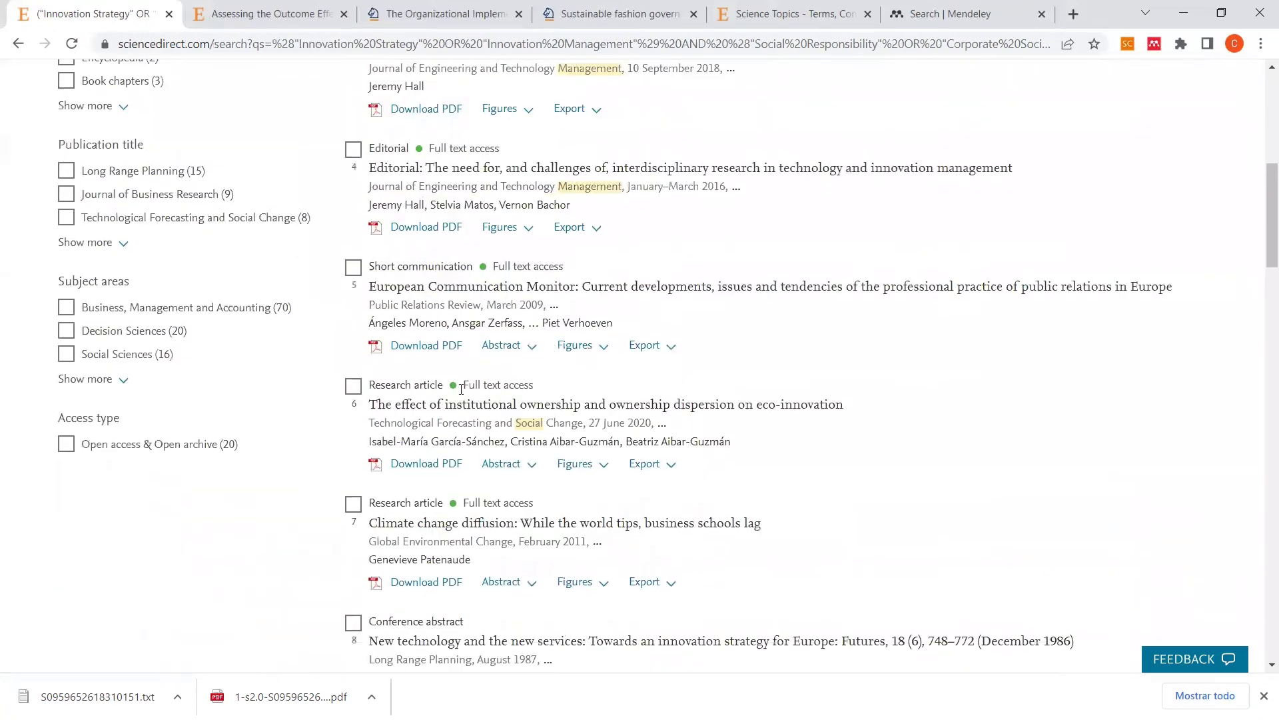
left_click(354, 333)
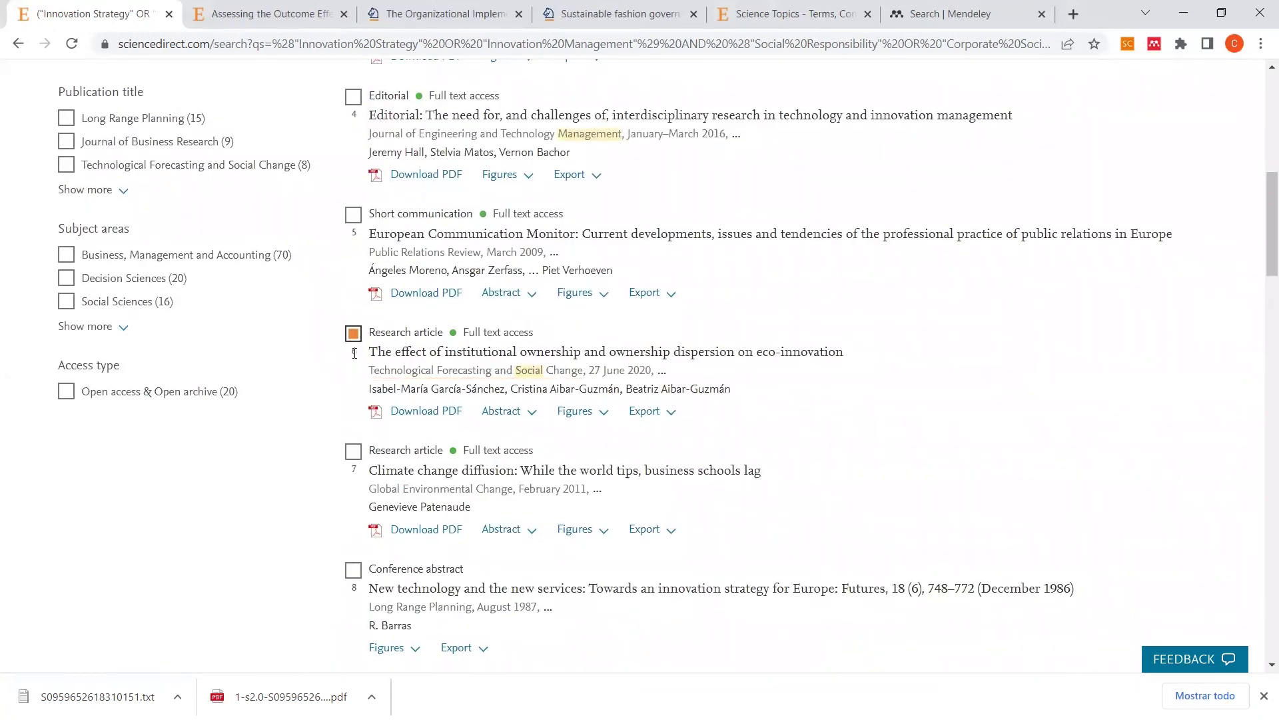
left_click(353, 451)
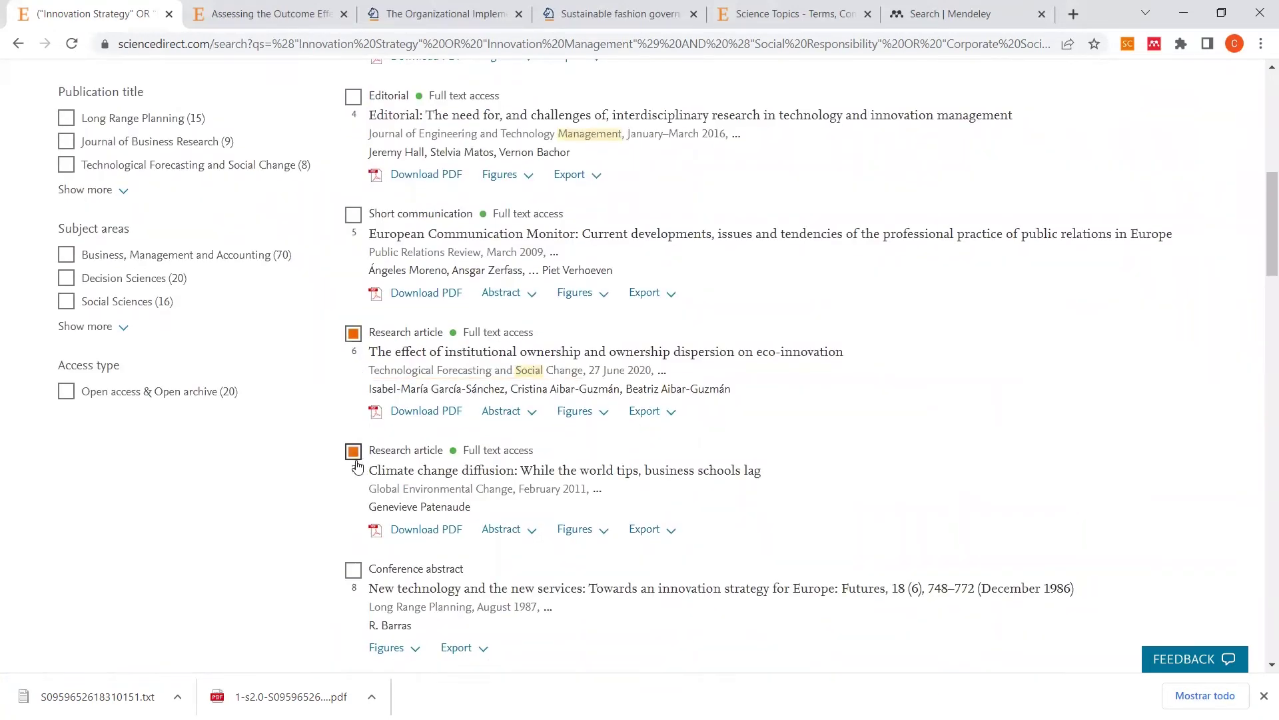
left_click(353, 570)
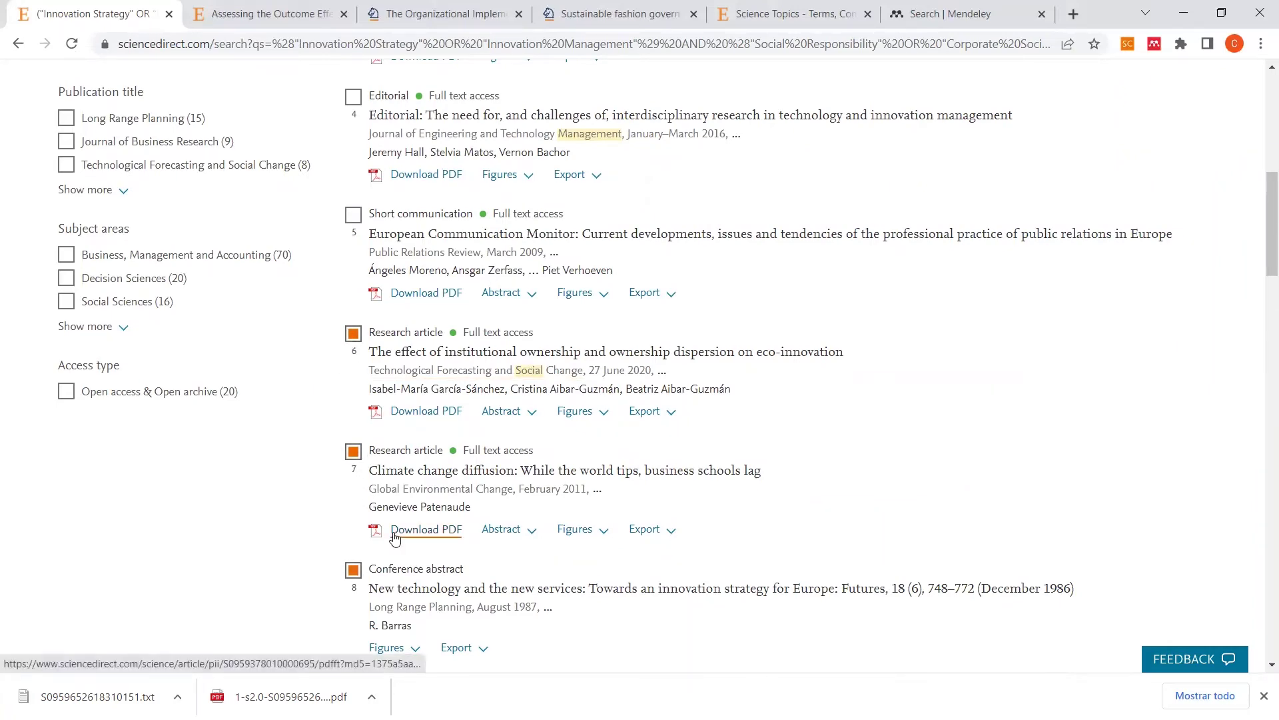
Step: Export the citations of the three selected articles to RIS and look back over the selected results
scroll(395, 539, "up", 9)
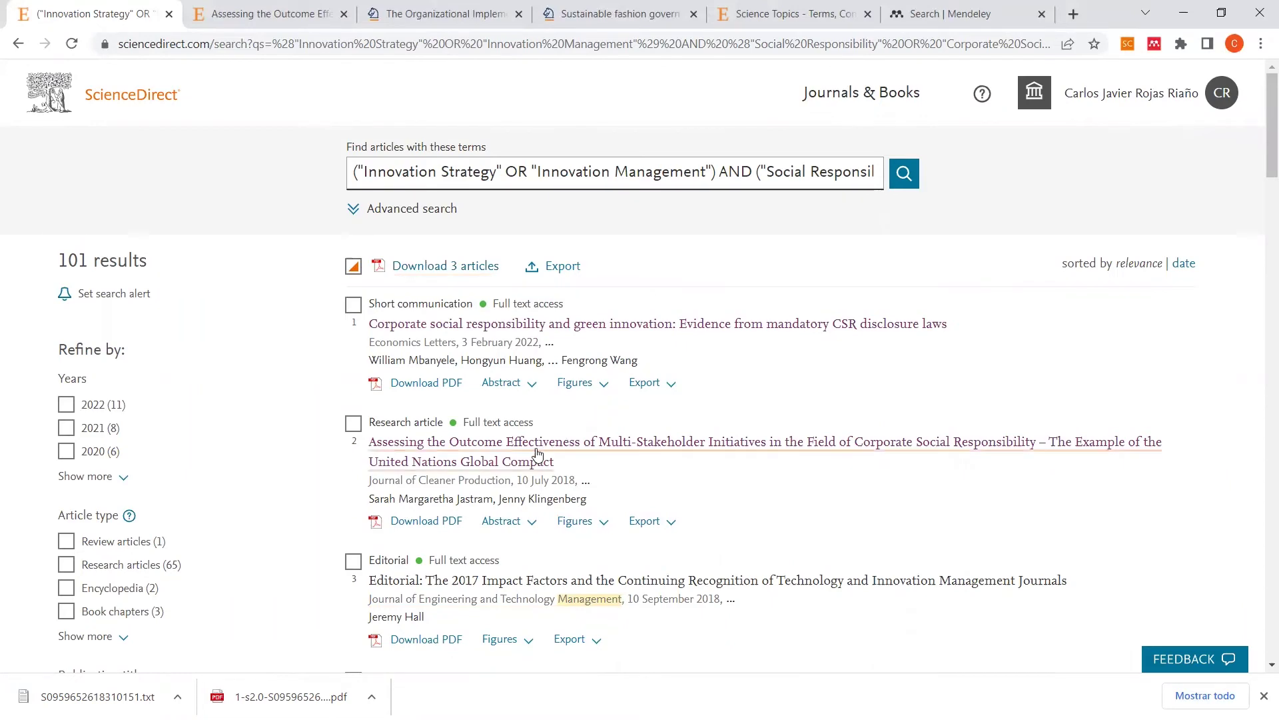
scroll(529, 459, "down", 5)
scroll(456, 463, "up", 5)
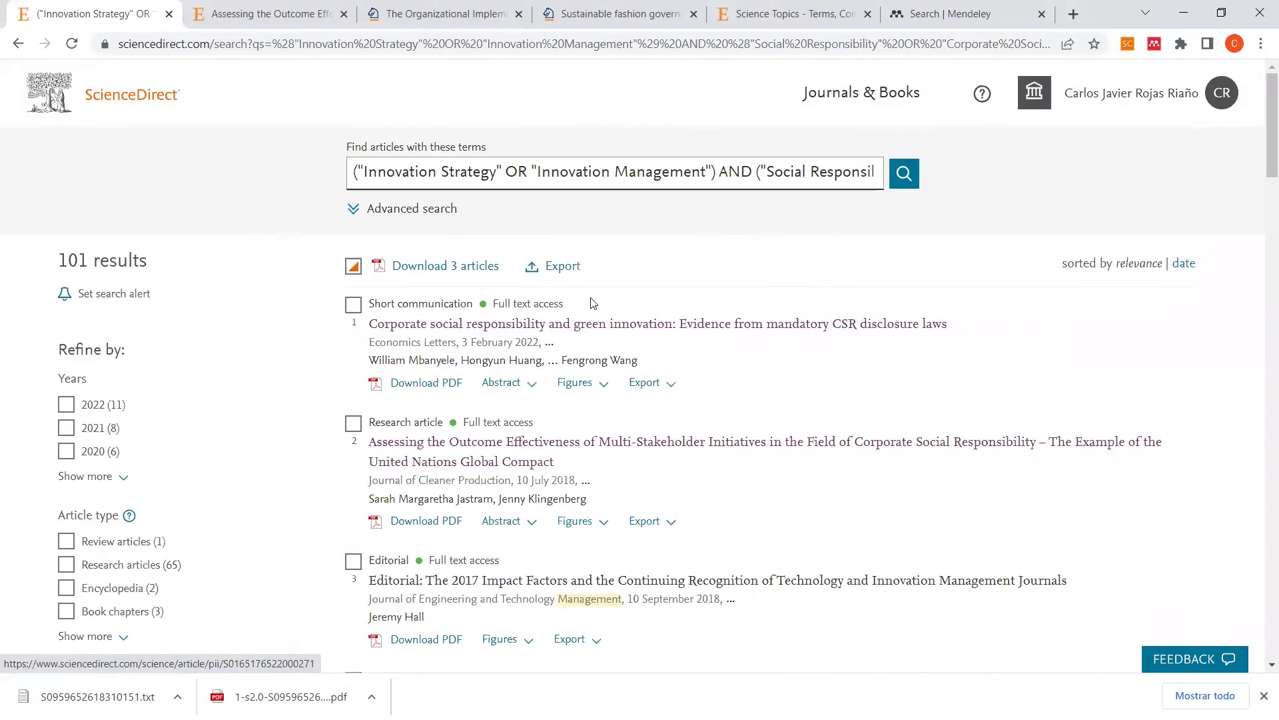
left_click(567, 267)
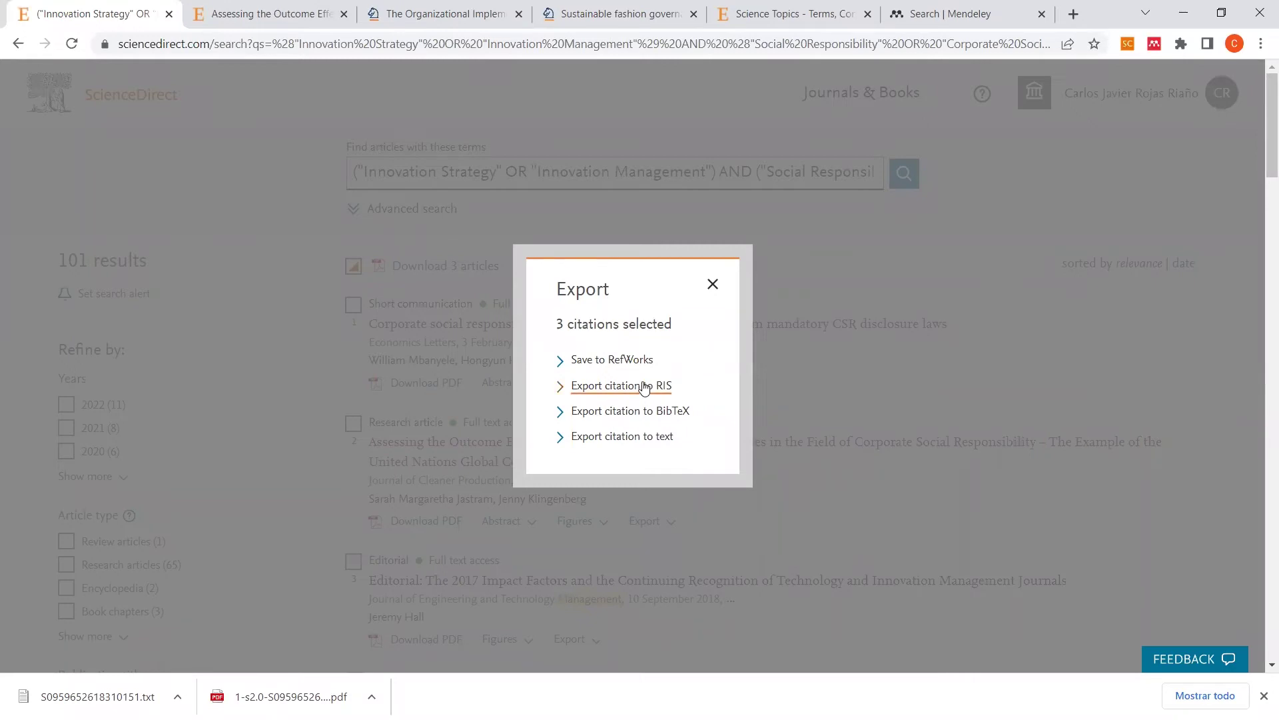
left_click(581, 386)
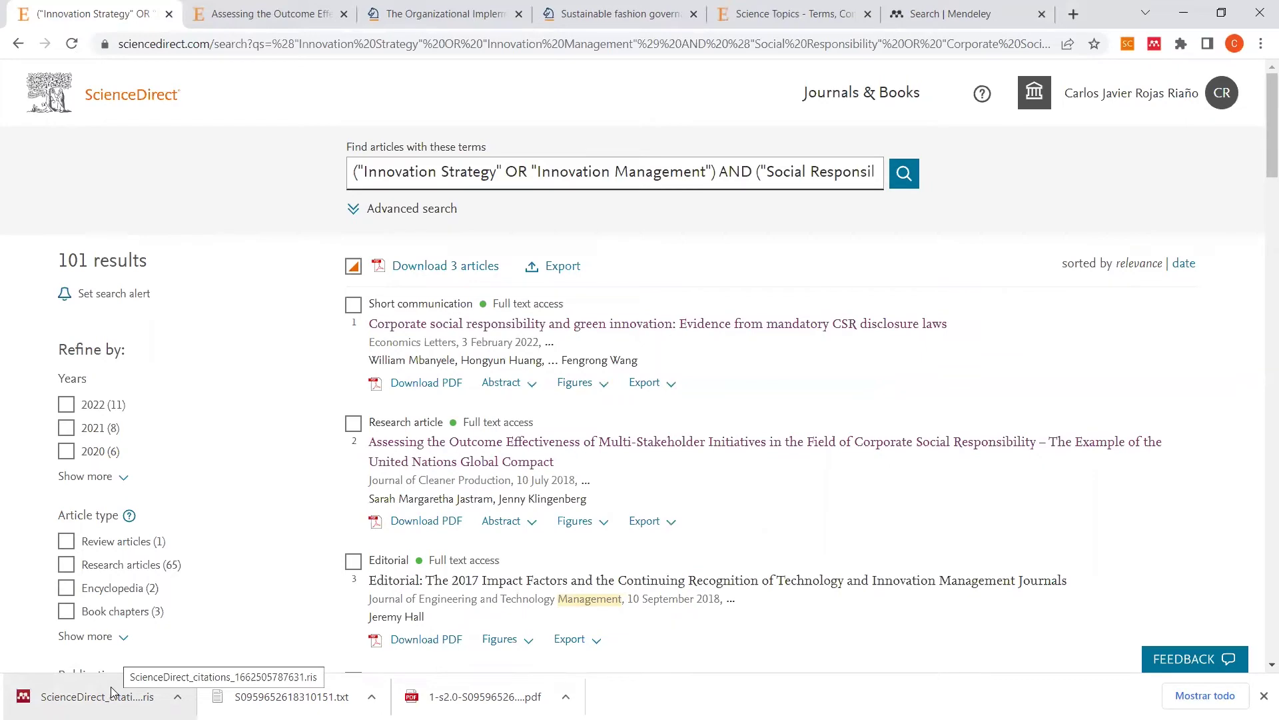
scroll(363, 435, "down", 7)
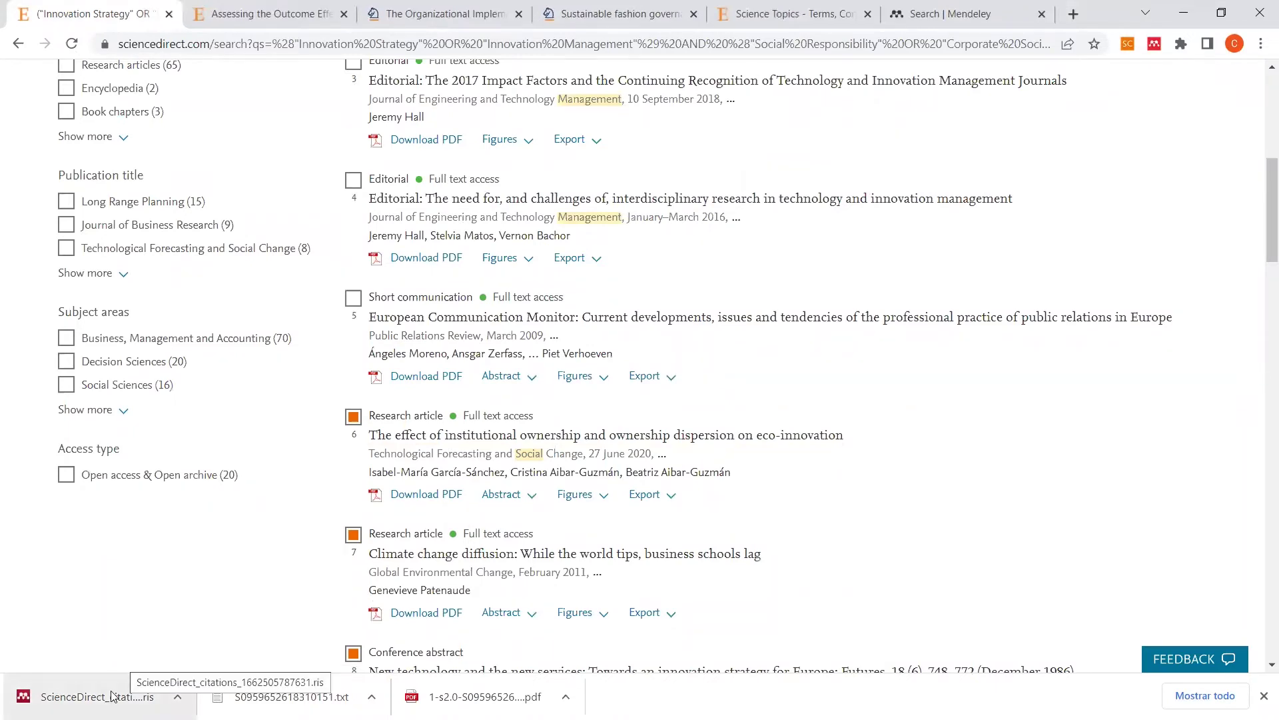
scroll(897, 477, "up", 8)
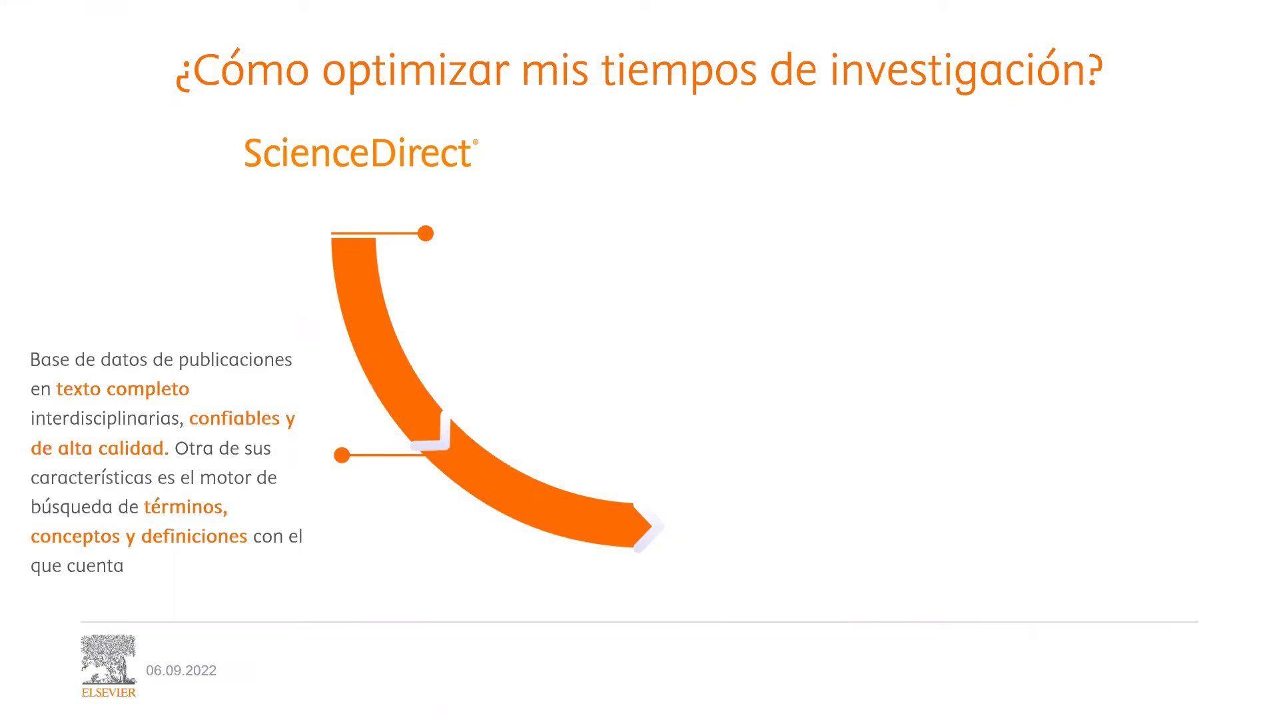
Step: Switch from the presentation back to ScienceDirect and open the calls for papers from the journals and books listing
key("alt+Tab")
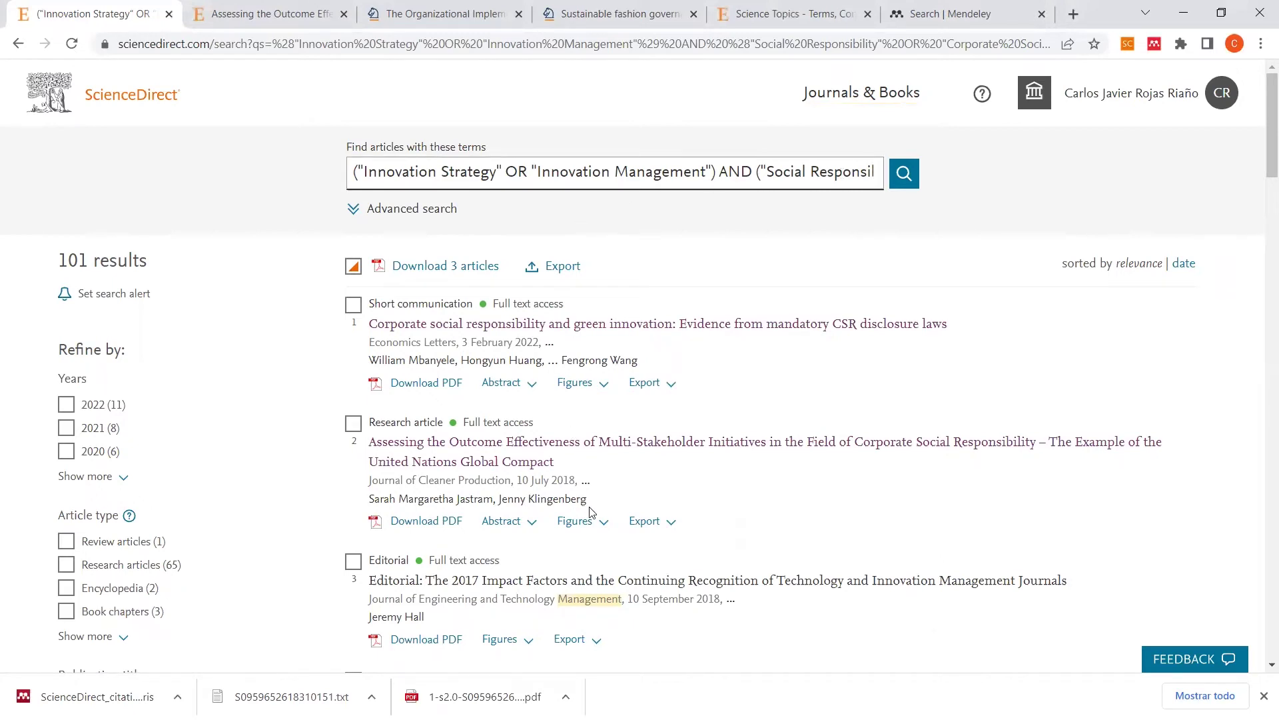
left_click(869, 92)
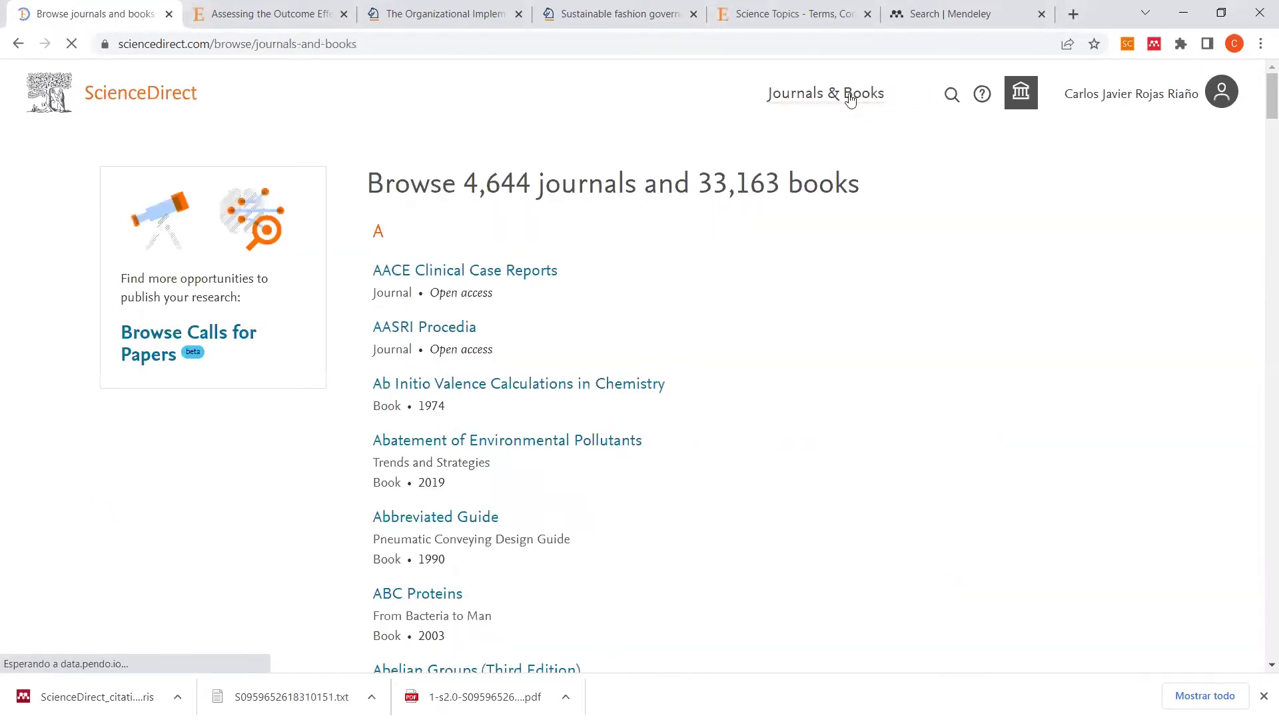
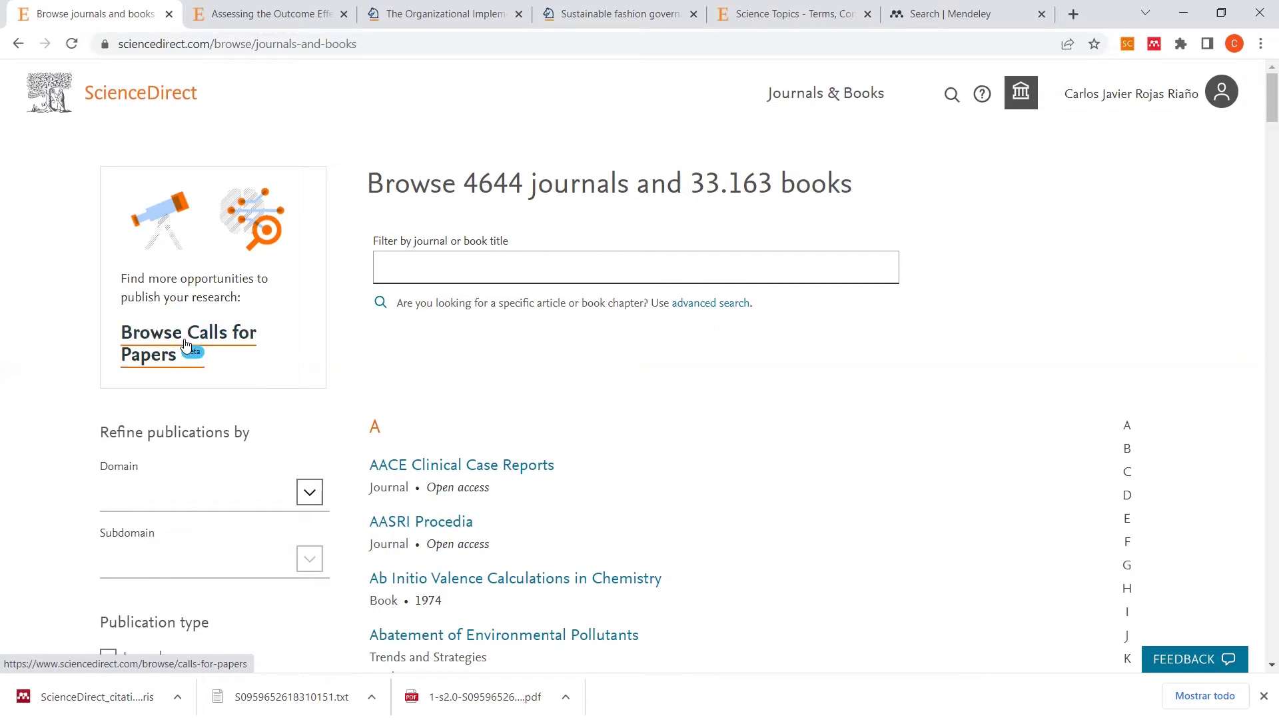
left_click(186, 346)
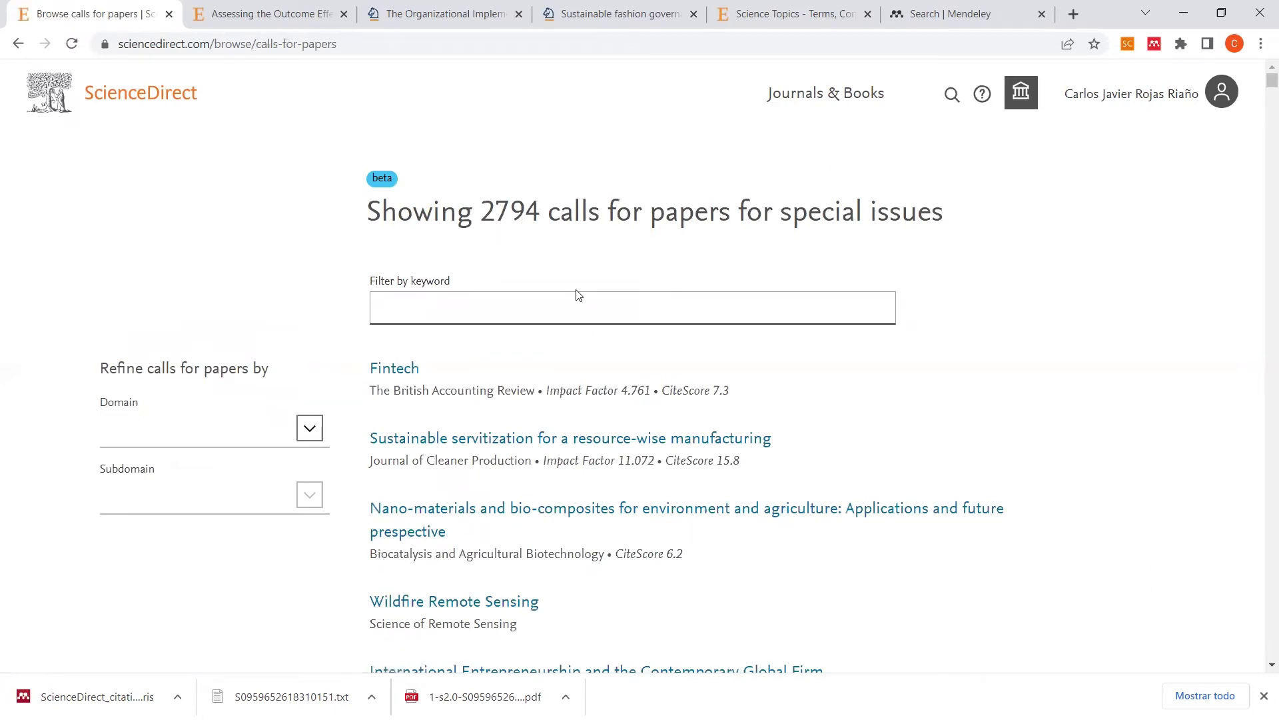
Step: Filter the calls for papers by the Materials Science domain
scroll(578, 295, "down", 4)
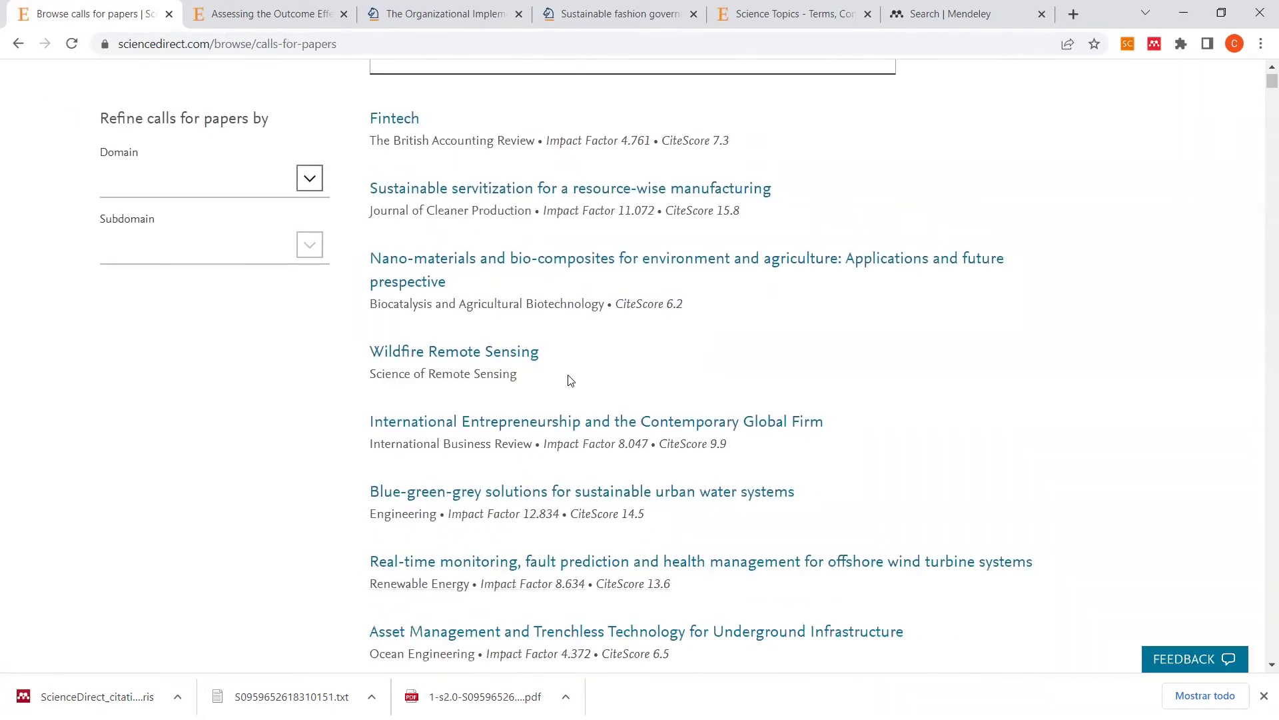
scroll(571, 380, "up", 3)
left_click(297, 344)
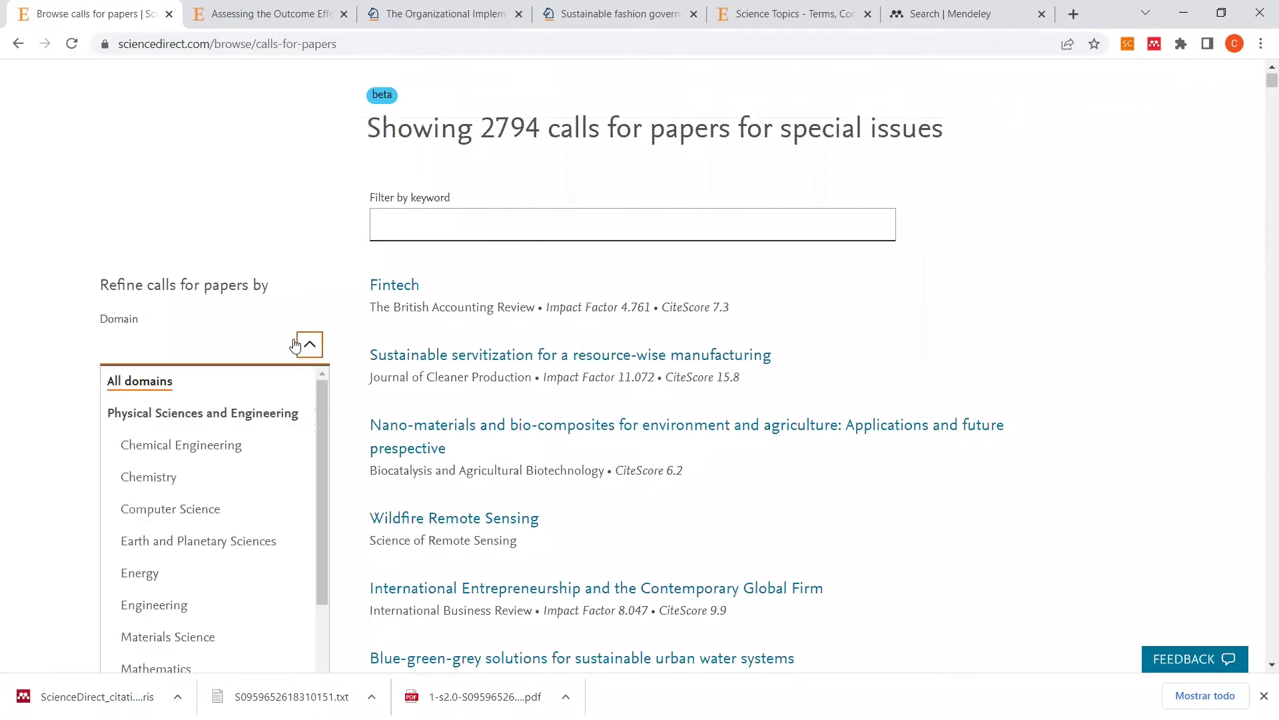
scroll(220, 500, "down", 2)
scroll(209, 551, "down", 3)
scroll(208, 551, "down", 1)
scroll(167, 480, "up", 3)
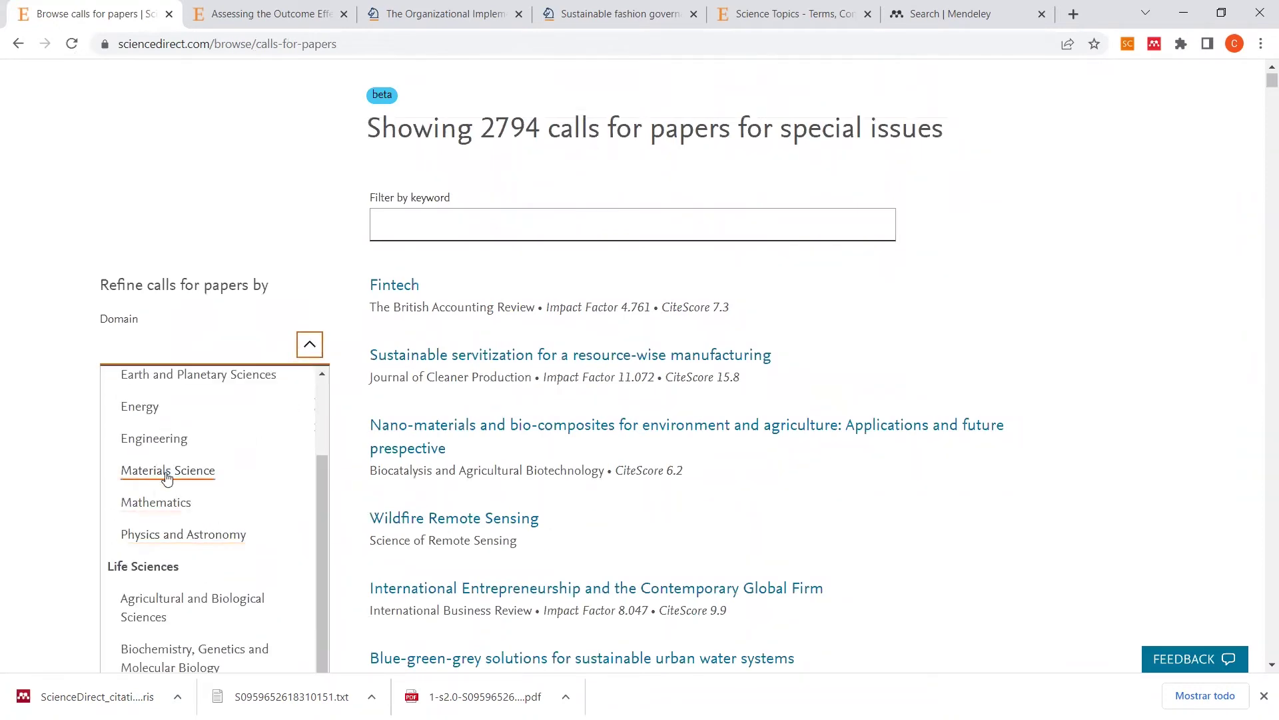
left_click(167, 472)
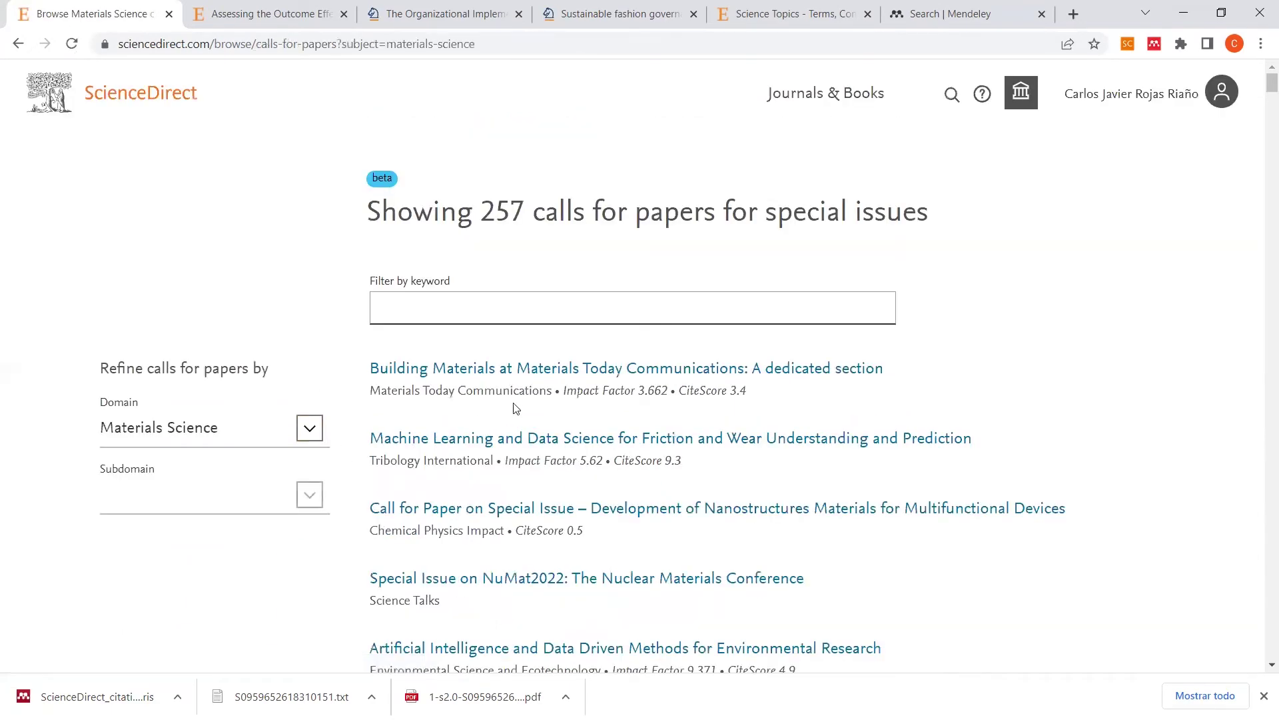
Step: Narrow the calls for papers to the Polymers and Plastics subdomain and look through the listed special issues
scroll(493, 286, "down", 1)
scroll(453, 244, "up", 2)
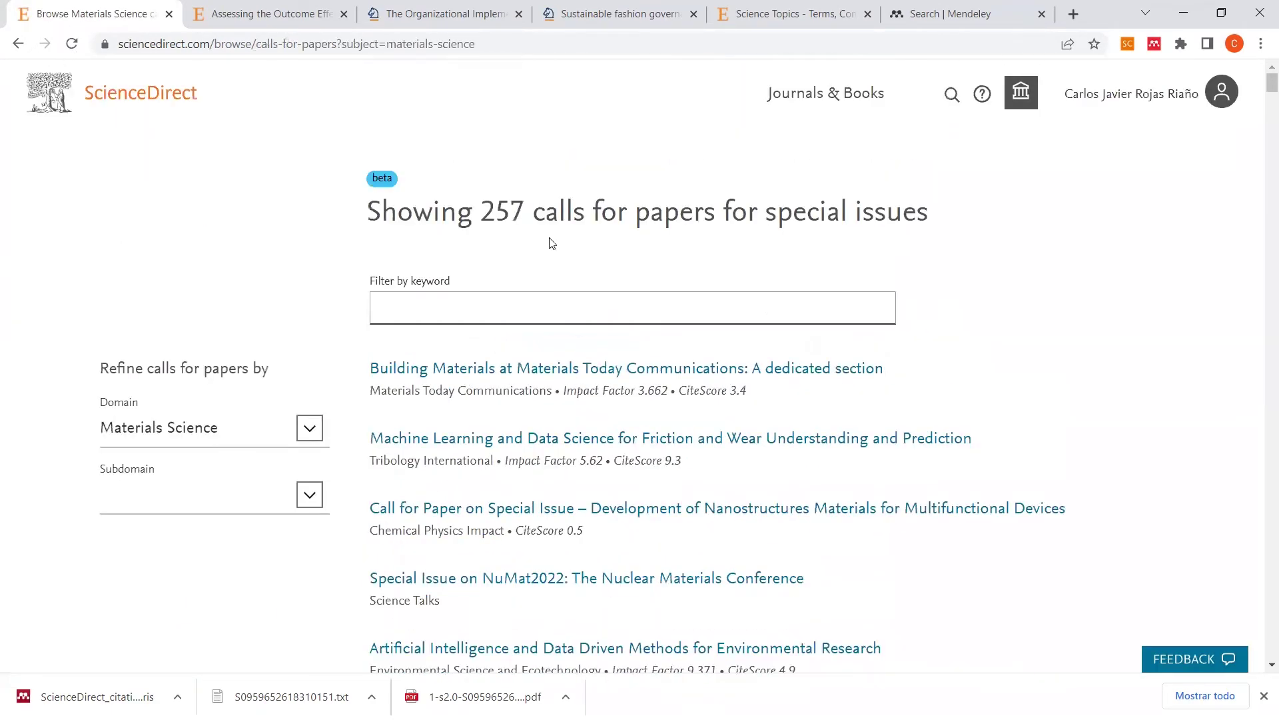
left_click(318, 505)
scroll(237, 585, "down", 2)
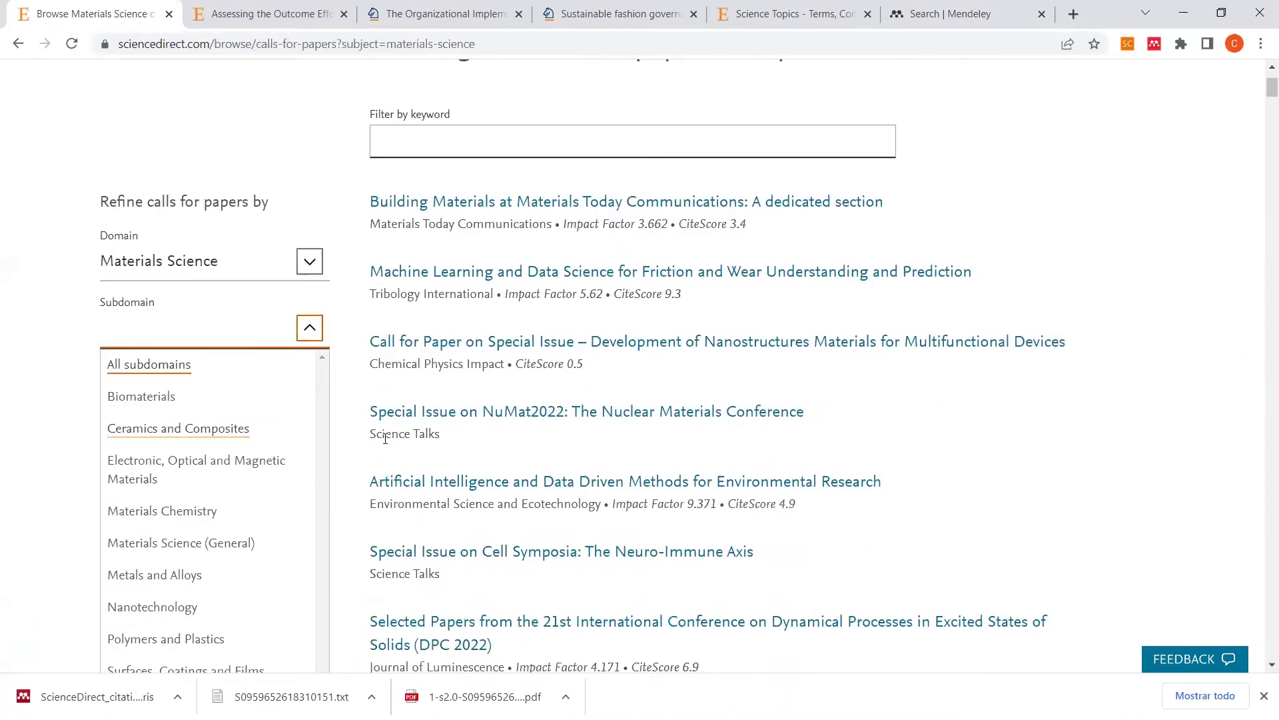
scroll(406, 166, "up", 2)
scroll(192, 614, "down", 2)
scroll(215, 598, "down", 1)
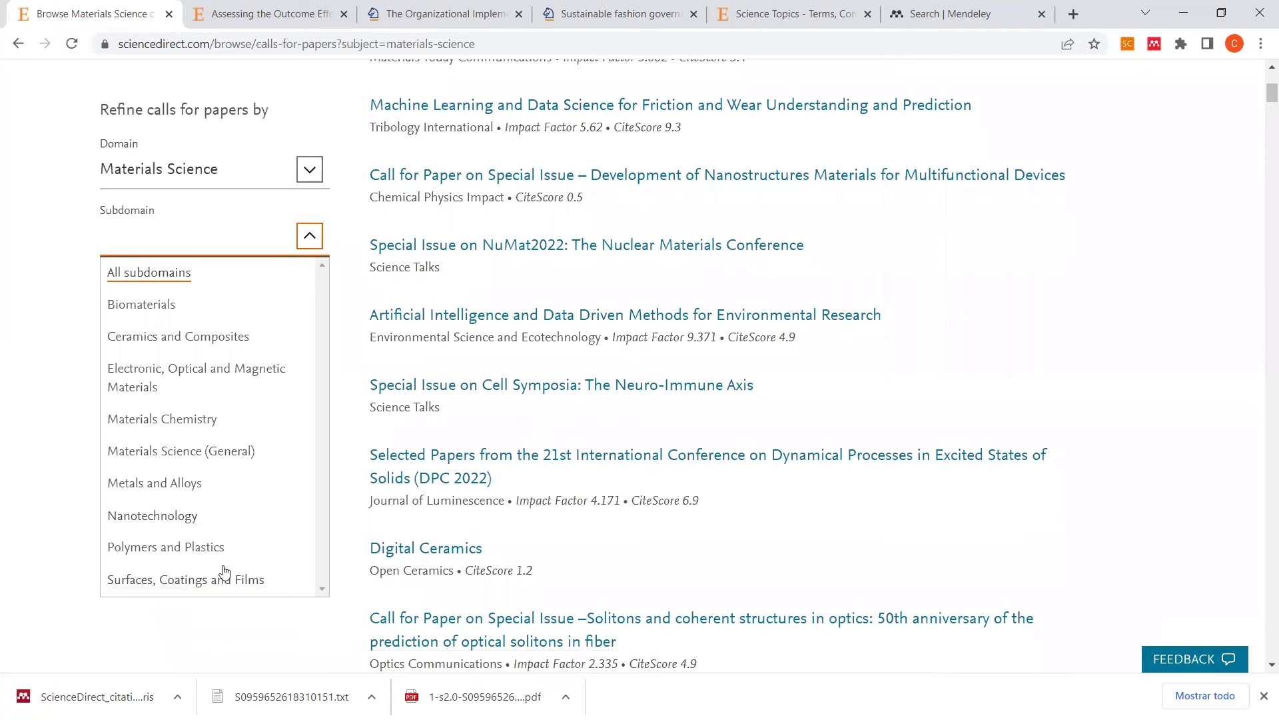
left_click(202, 557)
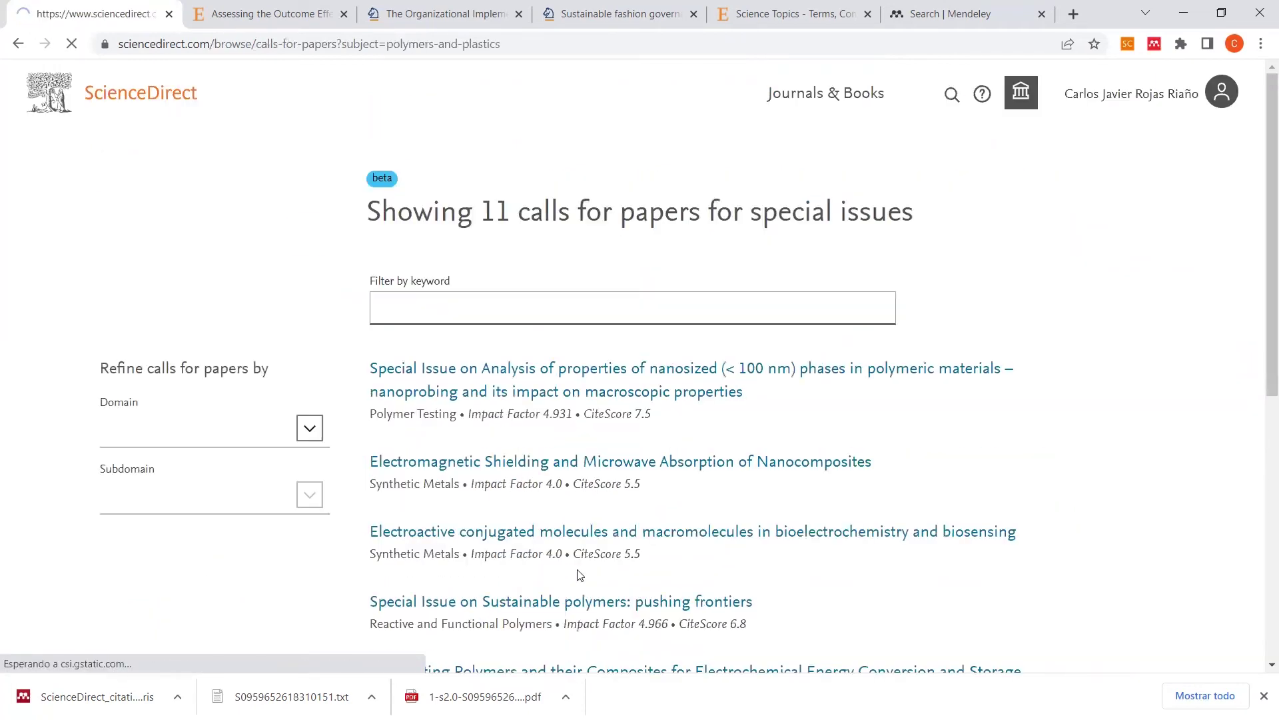
scroll(627, 547, "down", 5)
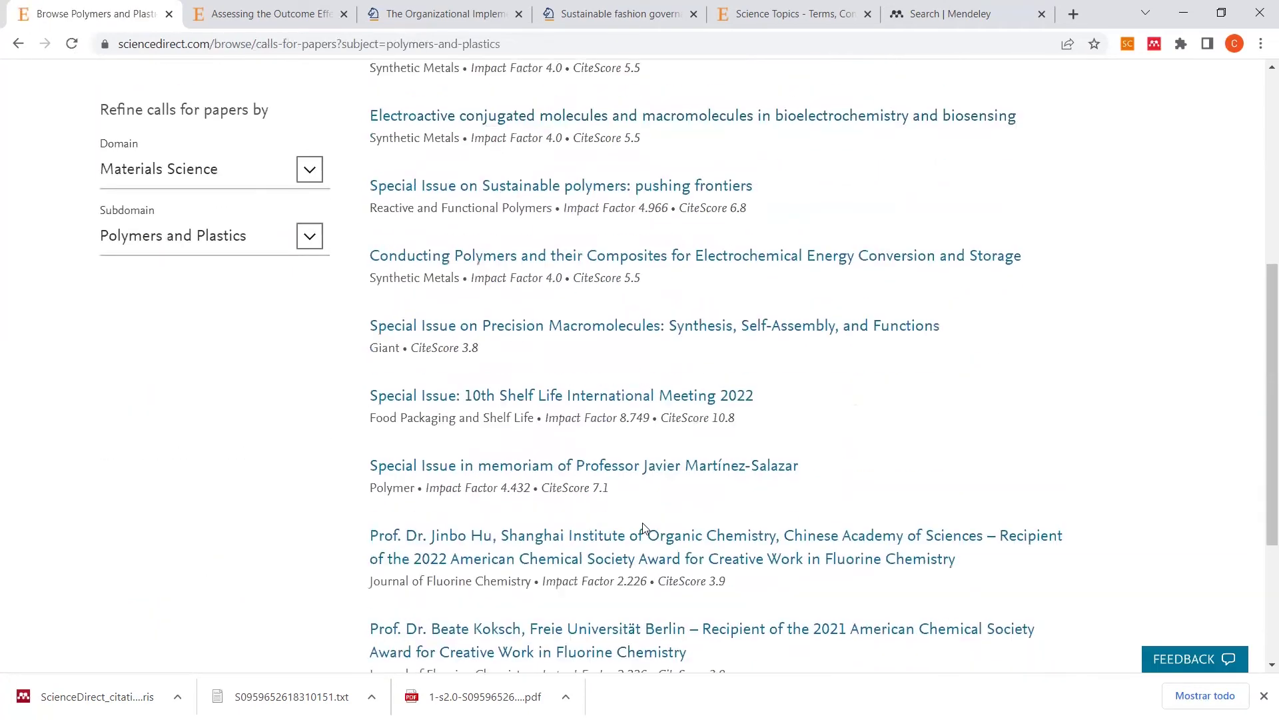
scroll(652, 603, "down", 2)
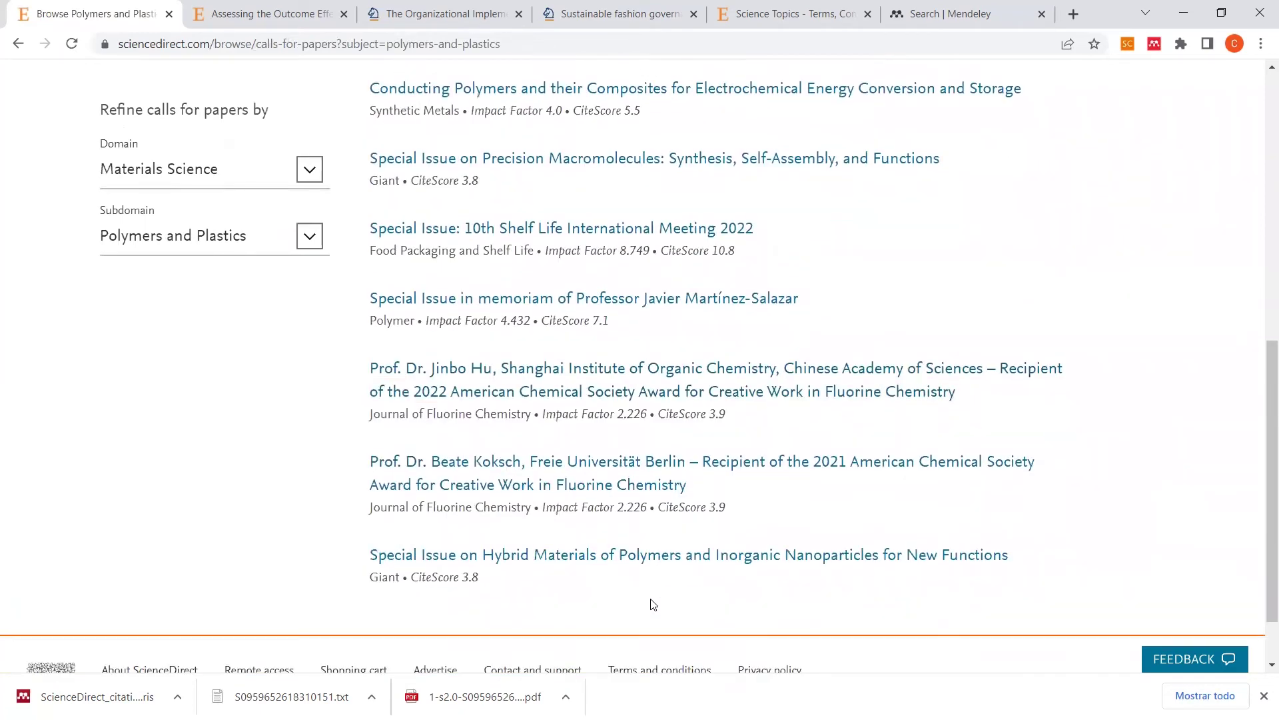
scroll(633, 553, "up", 4)
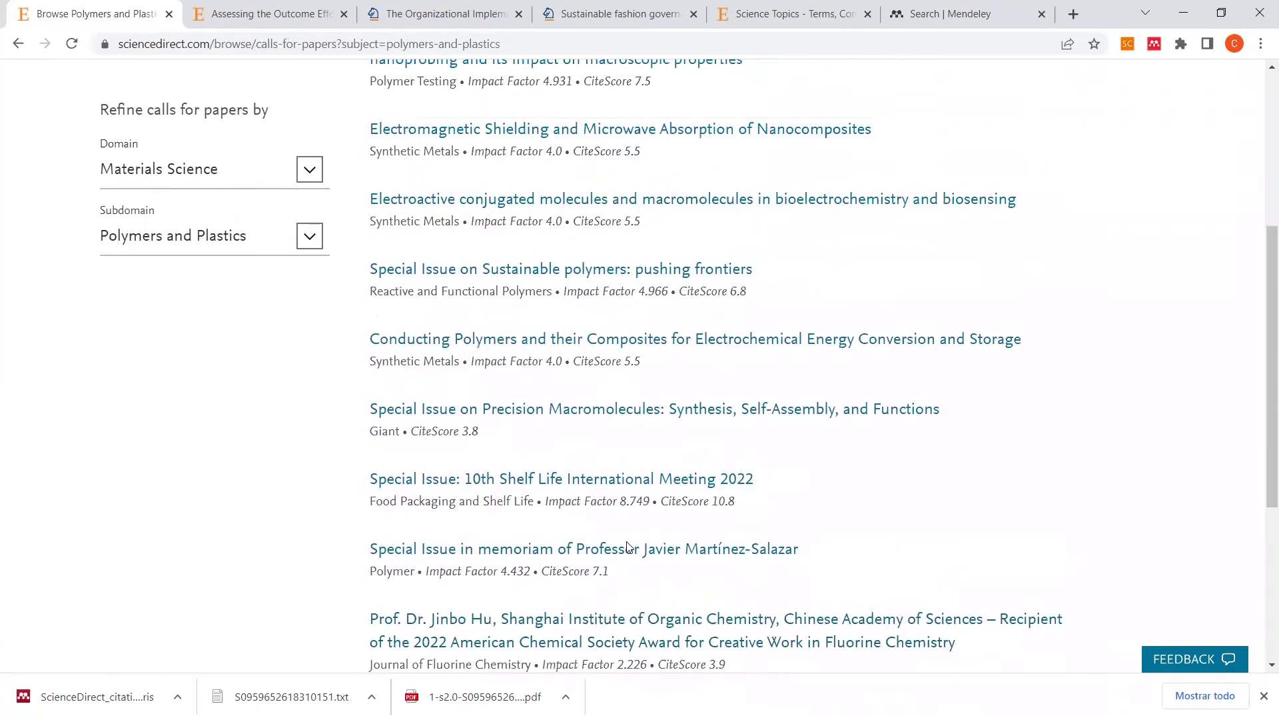
scroll(629, 547, "up", 3)
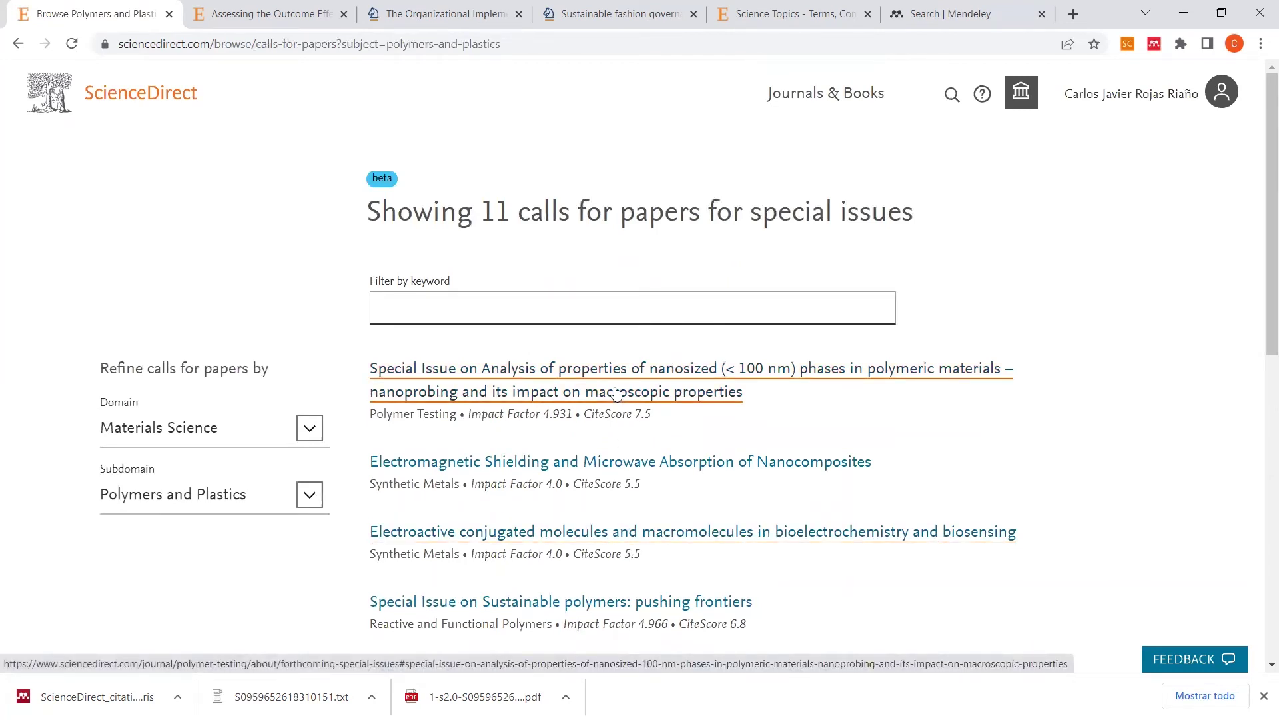
Step: Search Google in a new tab for "acuerdos transformativos consorcio colombia" and open Consorcio Colombia's Acuerdos Transformativos page
left_click(1074, 14)
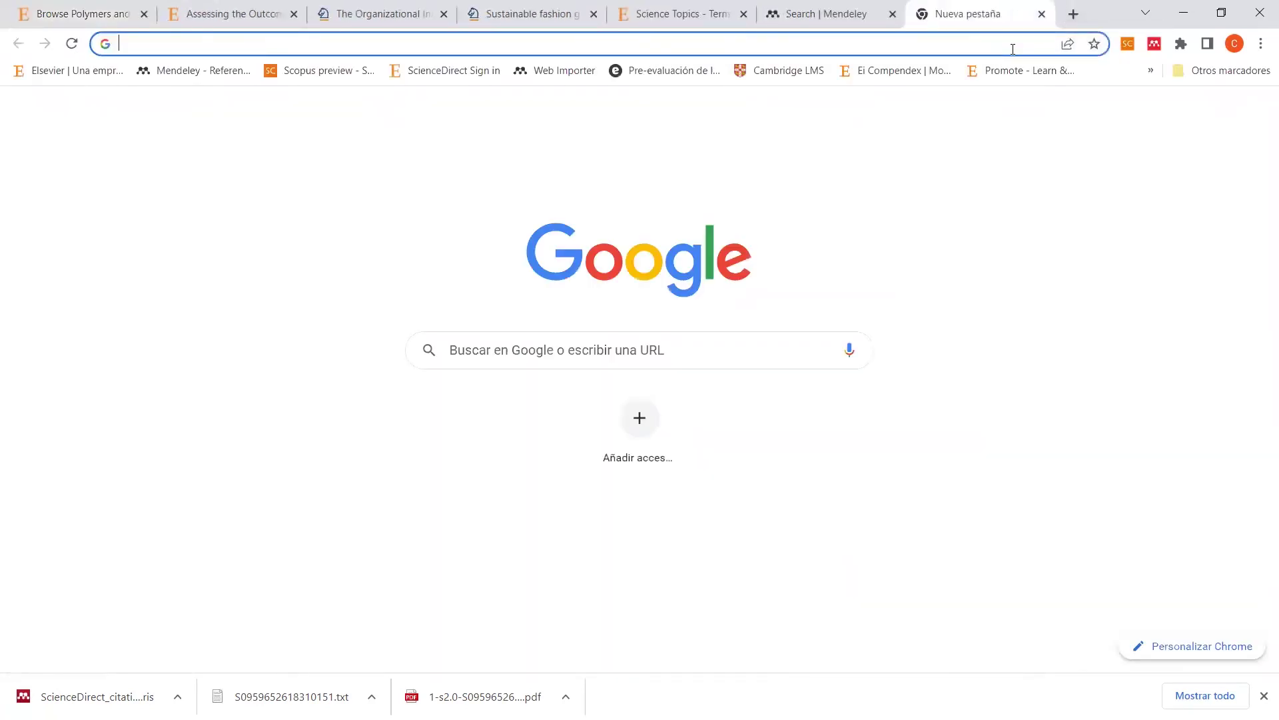
type("acuer")
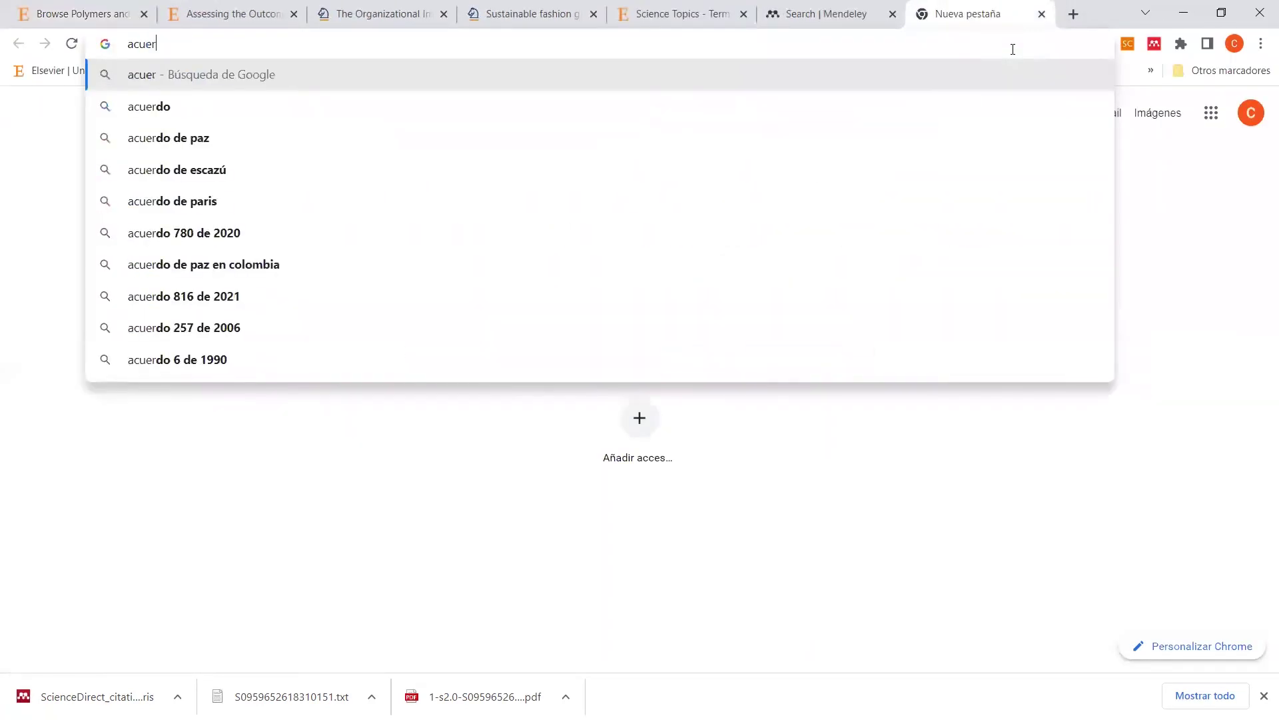
type("dos transformati")
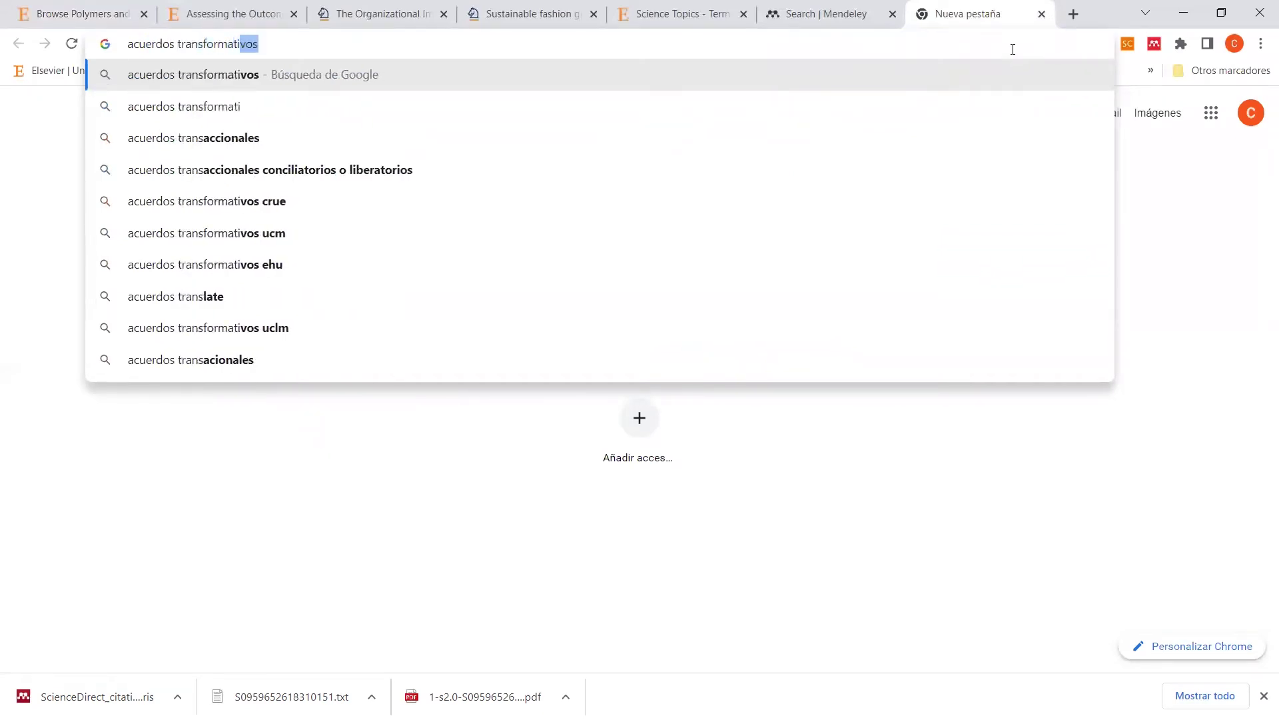
type("vos consorcio solombia")
key("Return")
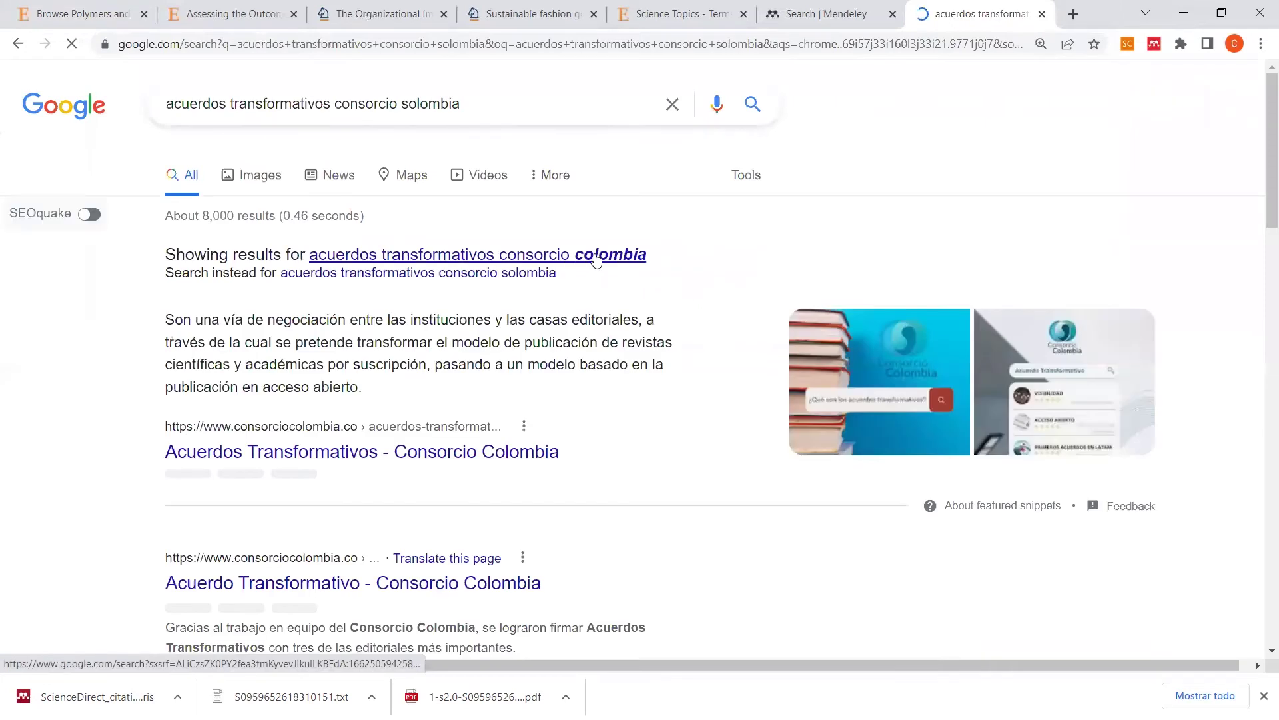
left_click(595, 254)
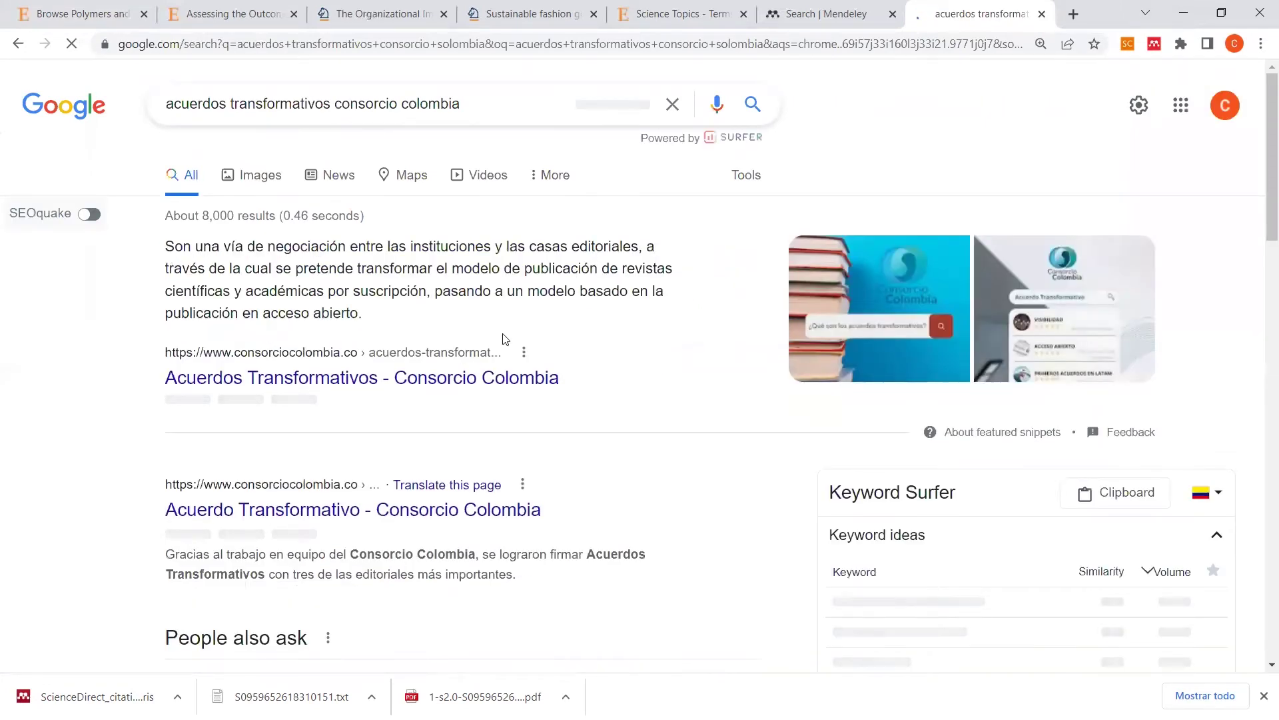
left_click(443, 378)
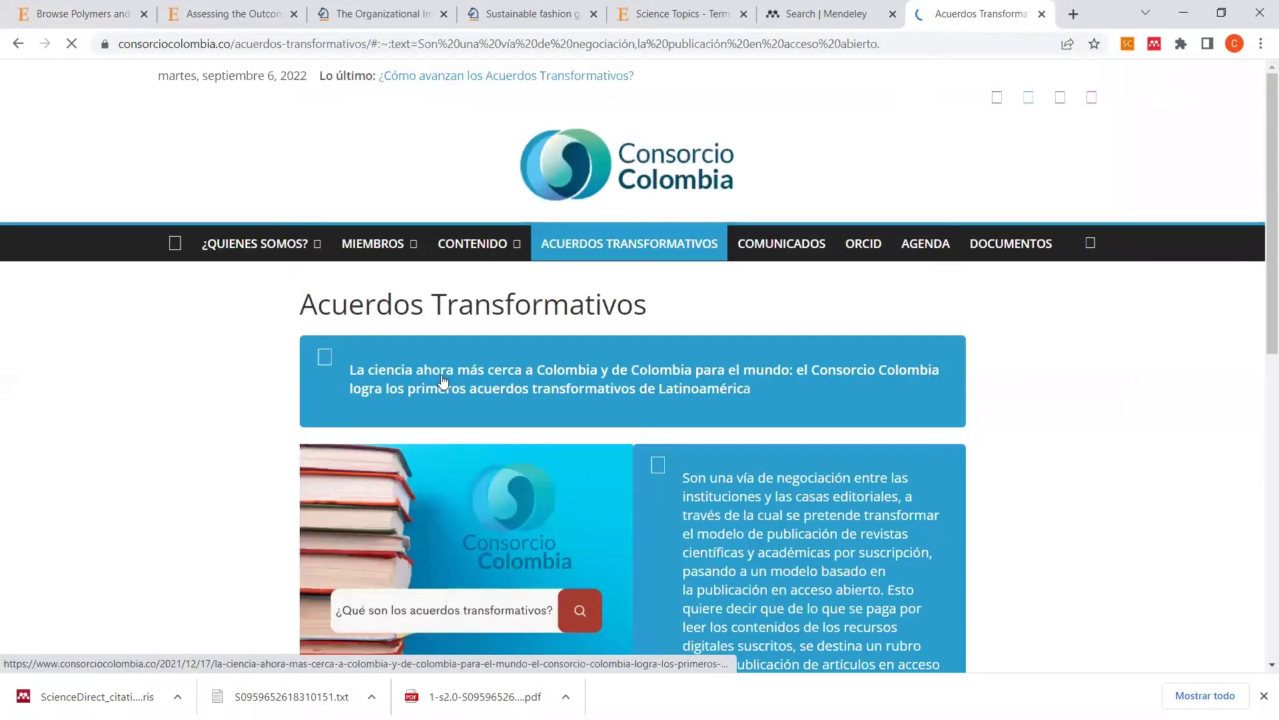
Step: Examine the publisher agreements, journal list links, APC status table and distribution methodology for Elsevier, Springer Nature and Taylor & Francis
scroll(793, 478, "down", 6)
scroll(793, 478, "down", 10)
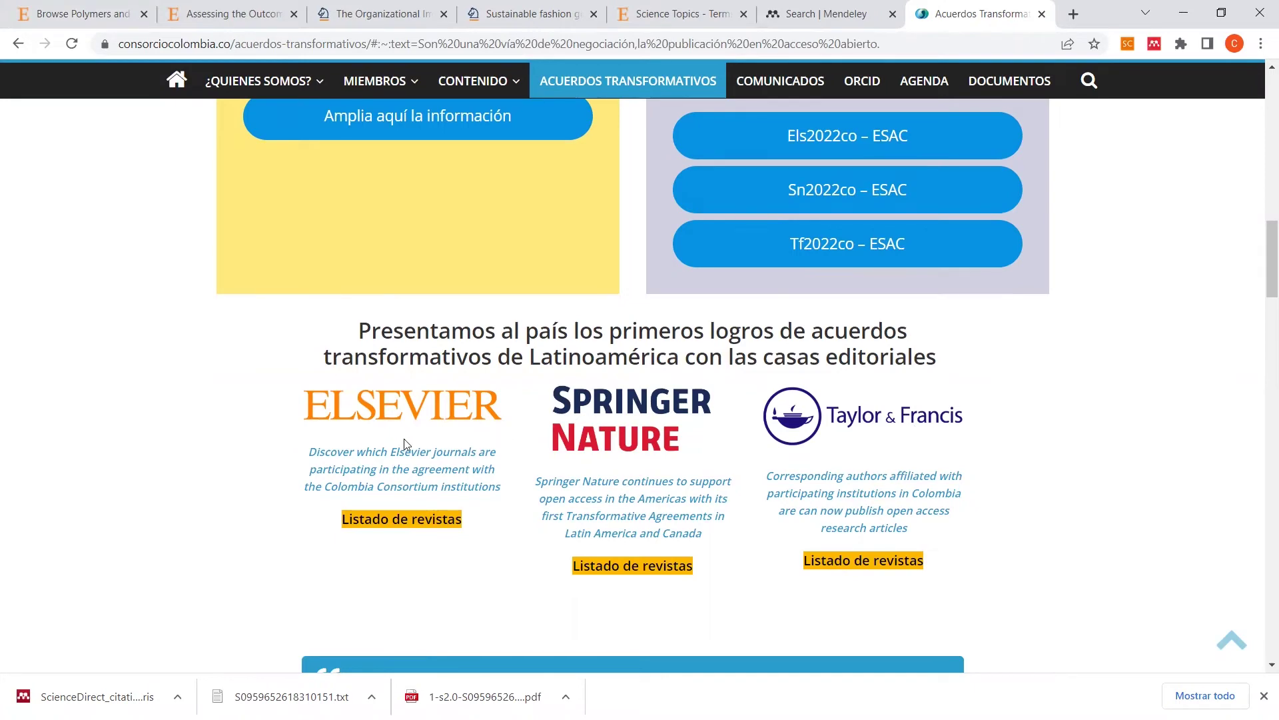
scroll(416, 453, "down", 2)
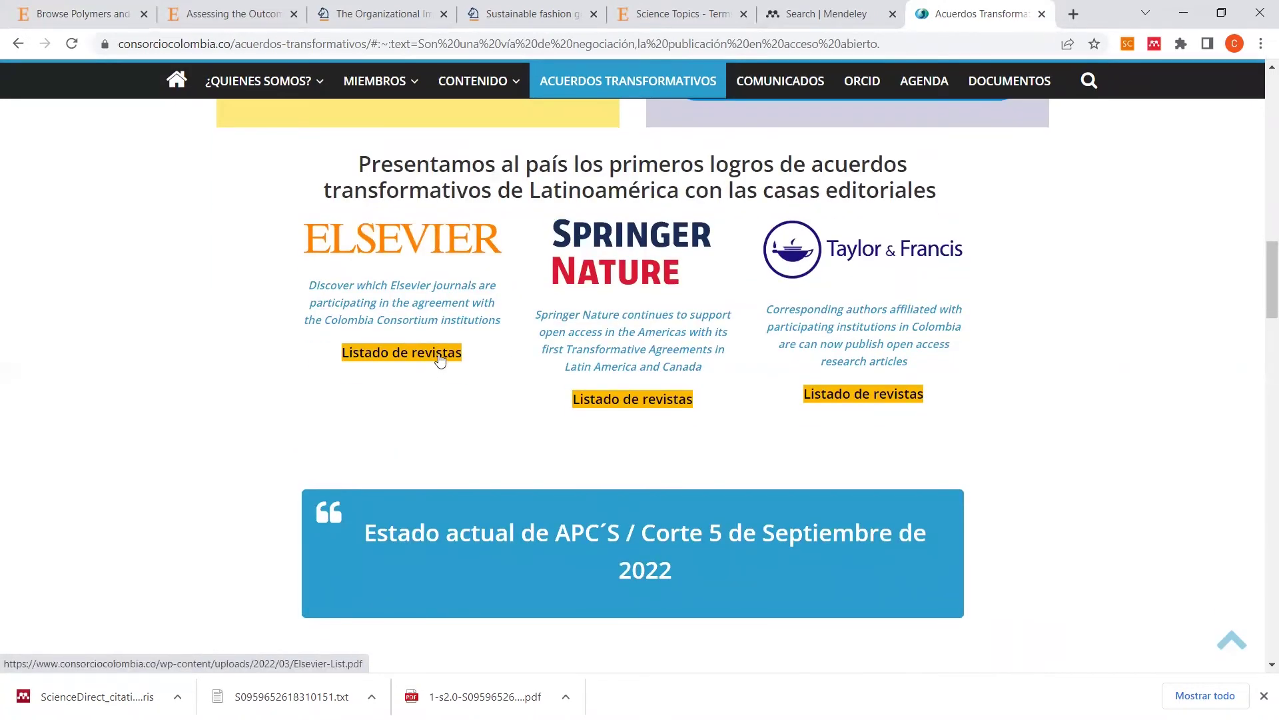
scroll(448, 364, "down", 6)
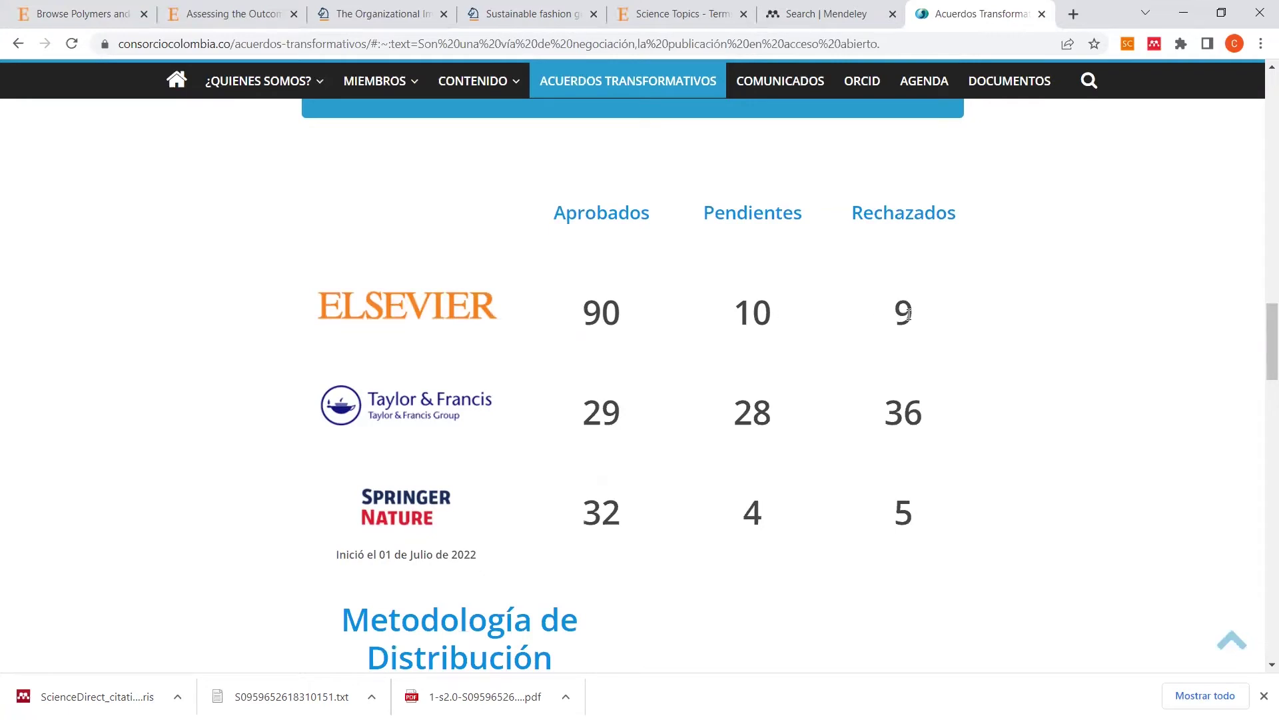
scroll(908, 315, "up", 6)
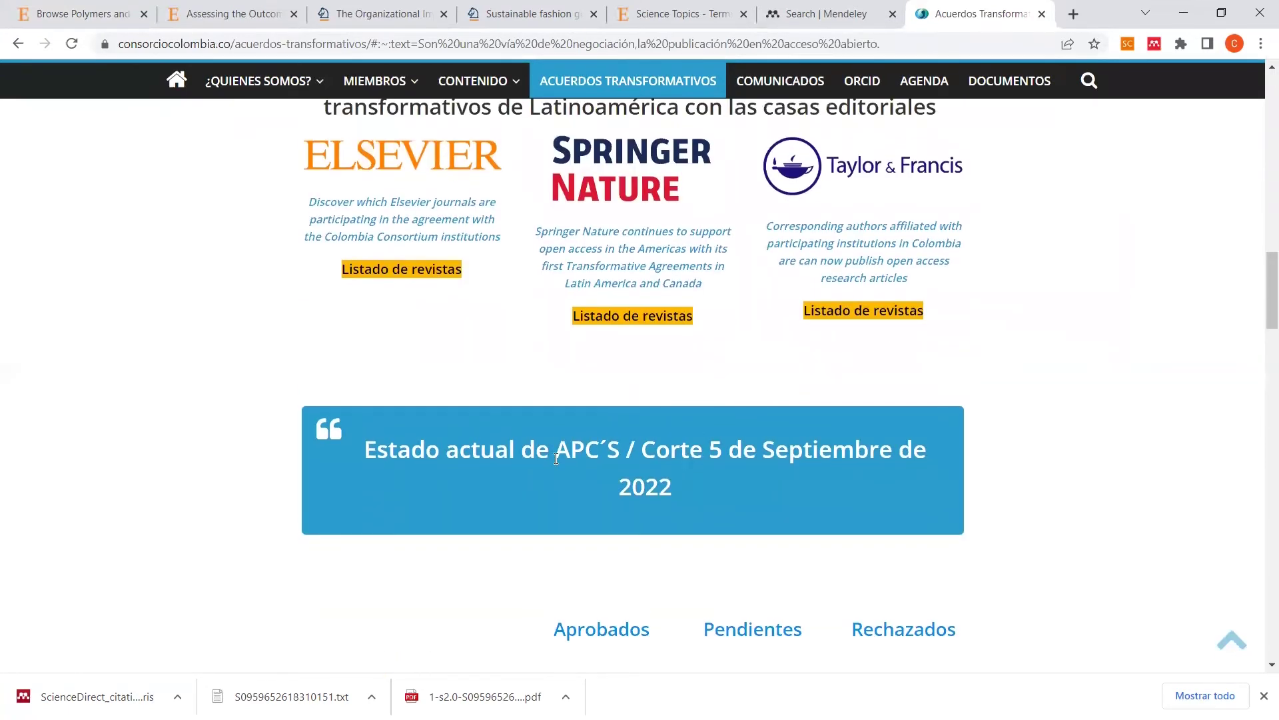
scroll(759, 476, "up", 4)
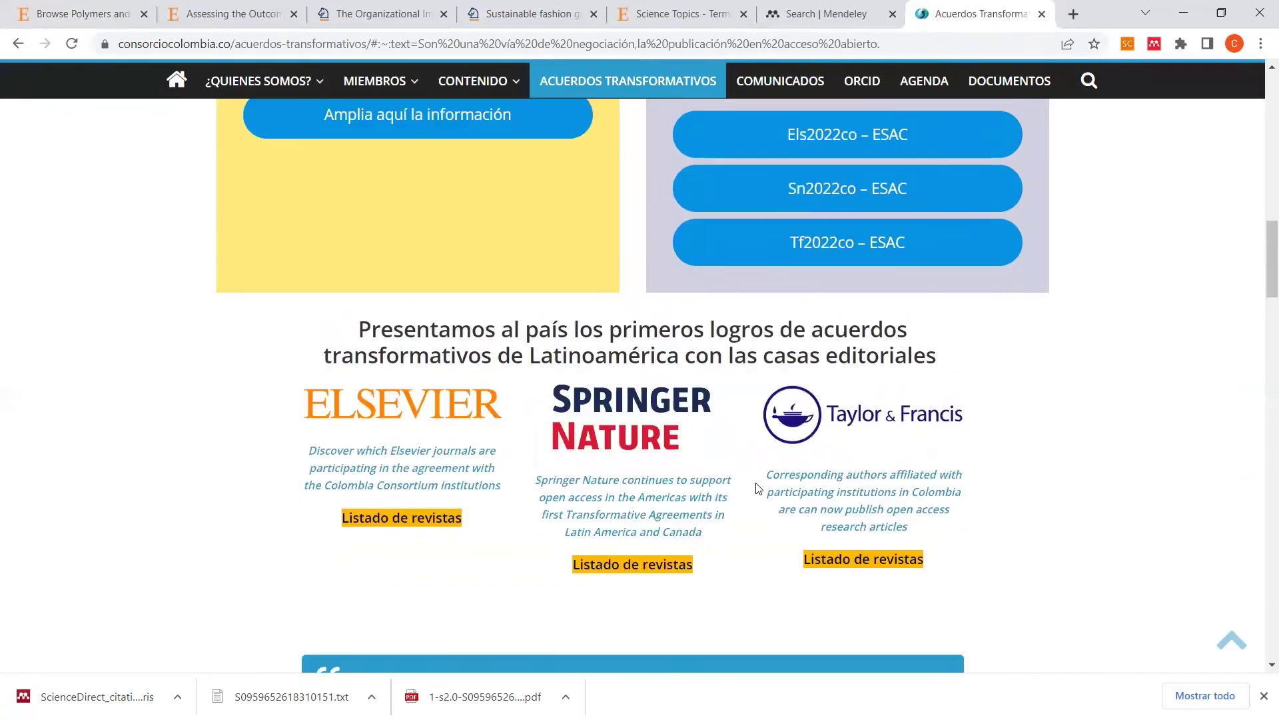
scroll(756, 488, "up", 1)
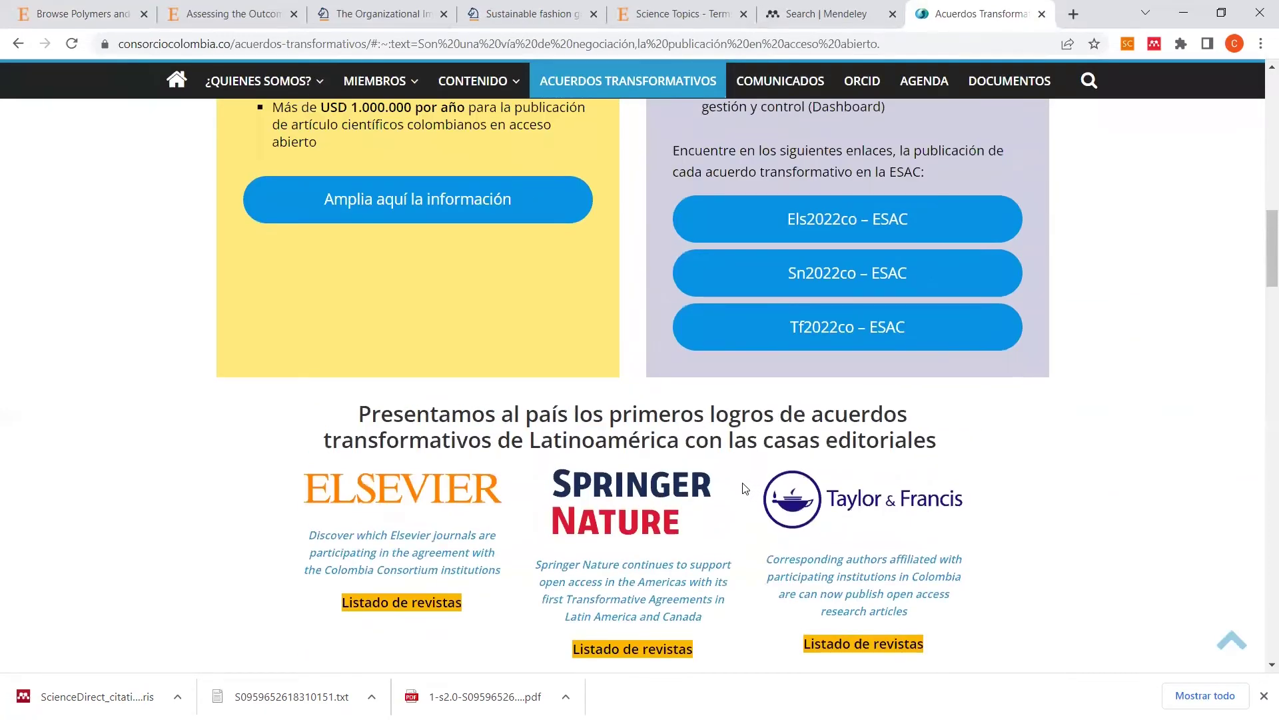
scroll(745, 488, "down", 8)
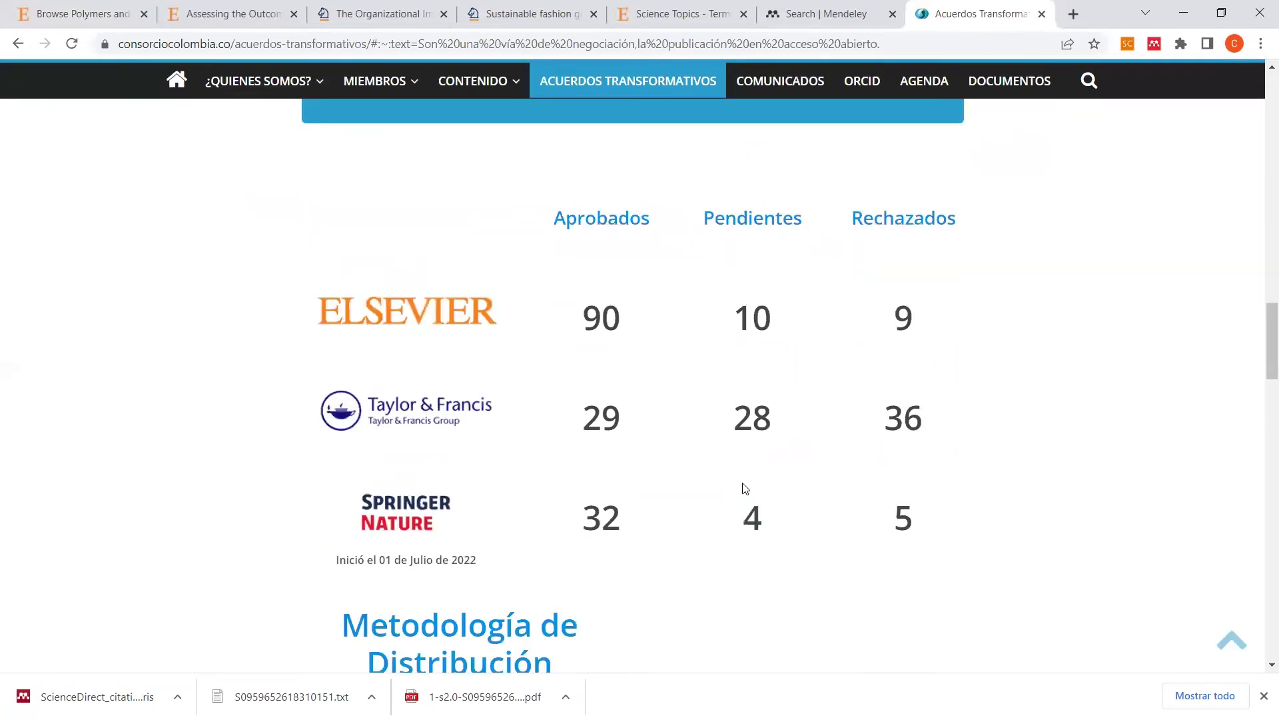
scroll(652, 388, "down", 1)
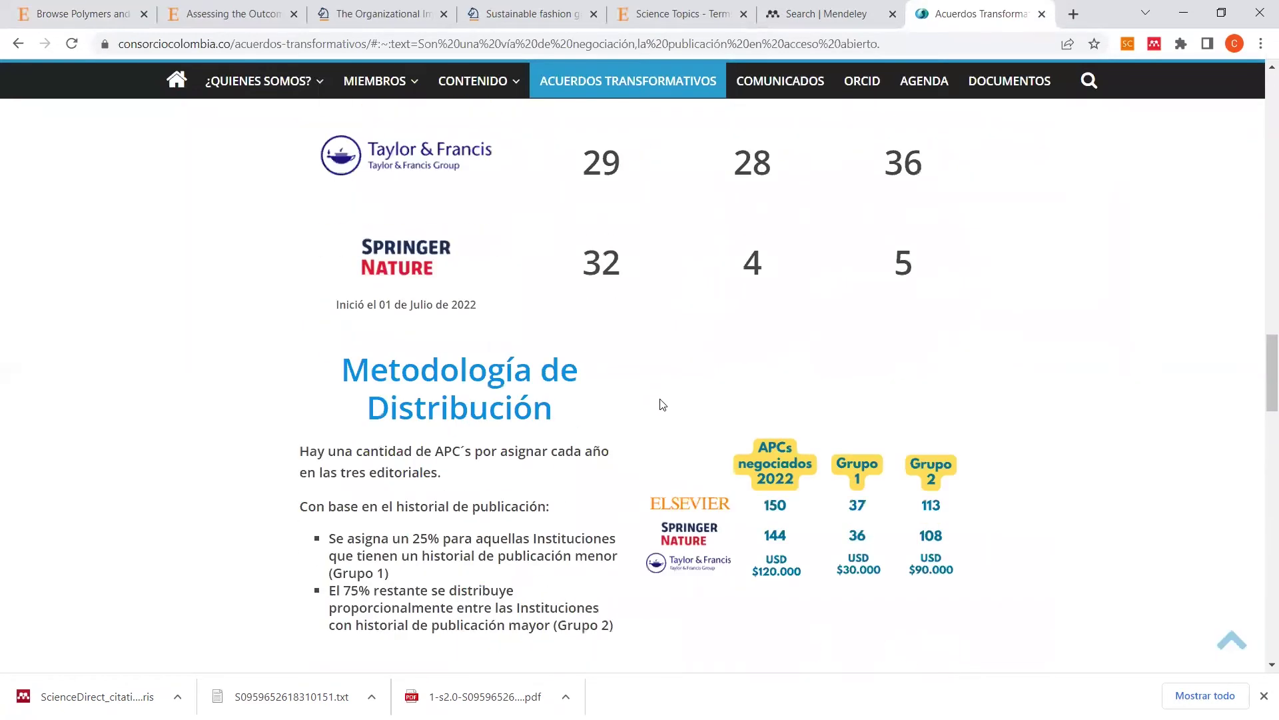
scroll(663, 404, "up", 6)
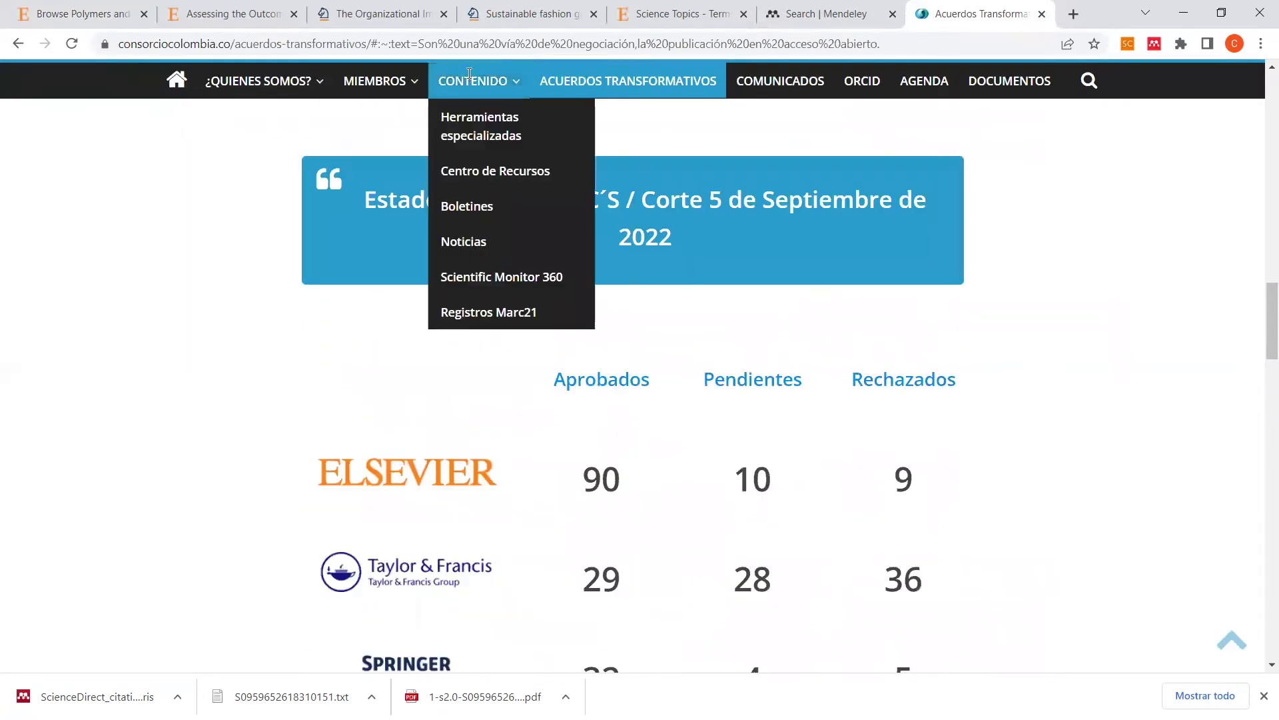
Step: Select the full web address of the Acuerdos Transformativos page
left_click(468, 44)
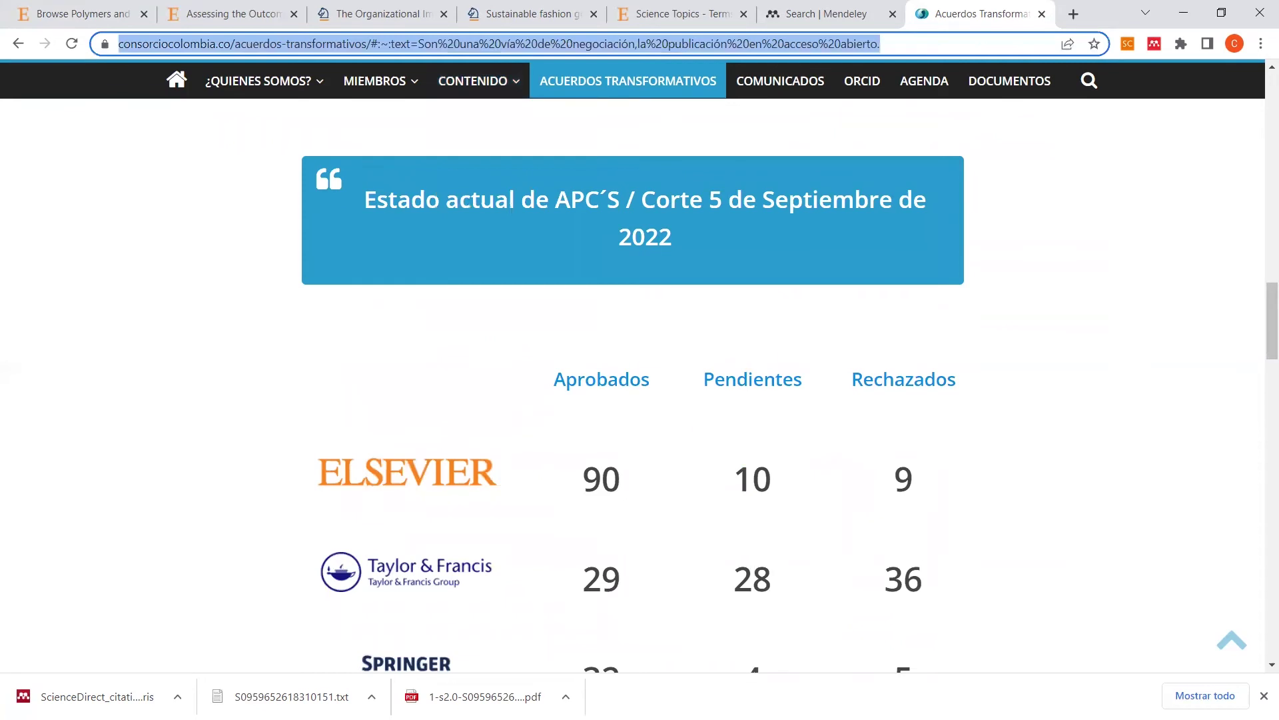
key("alt+Tab")
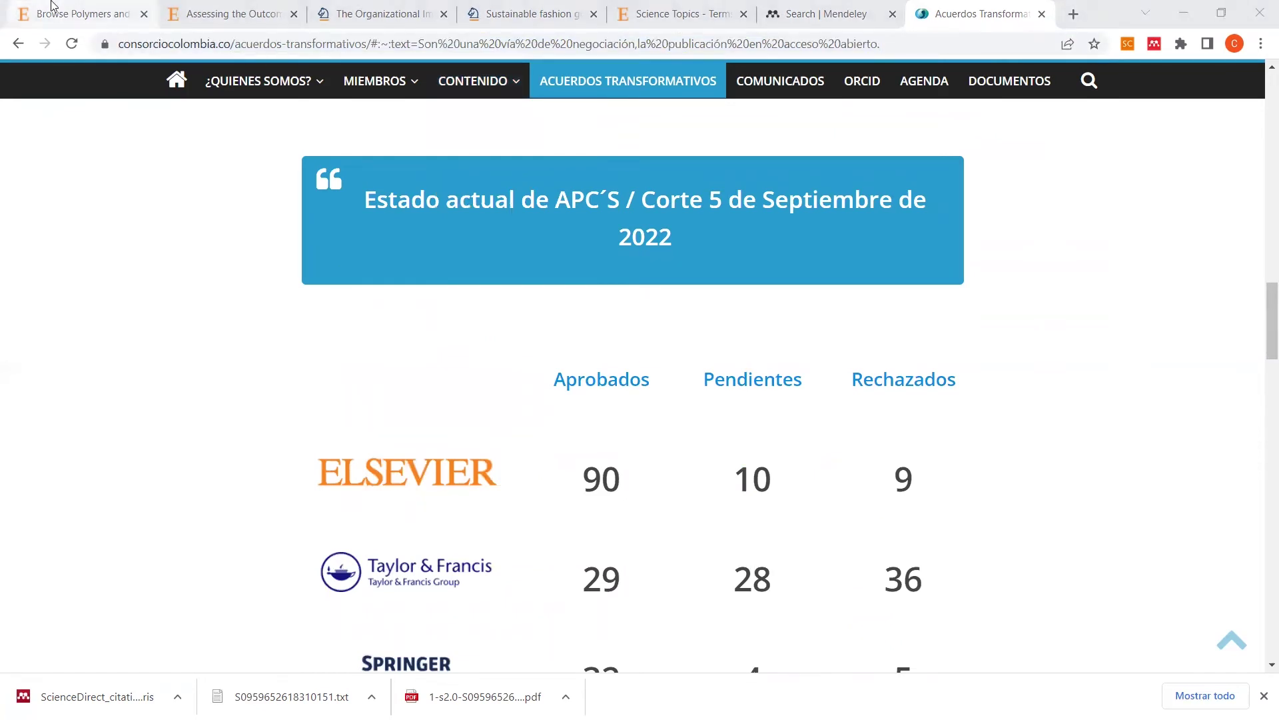
left_click(85, 19)
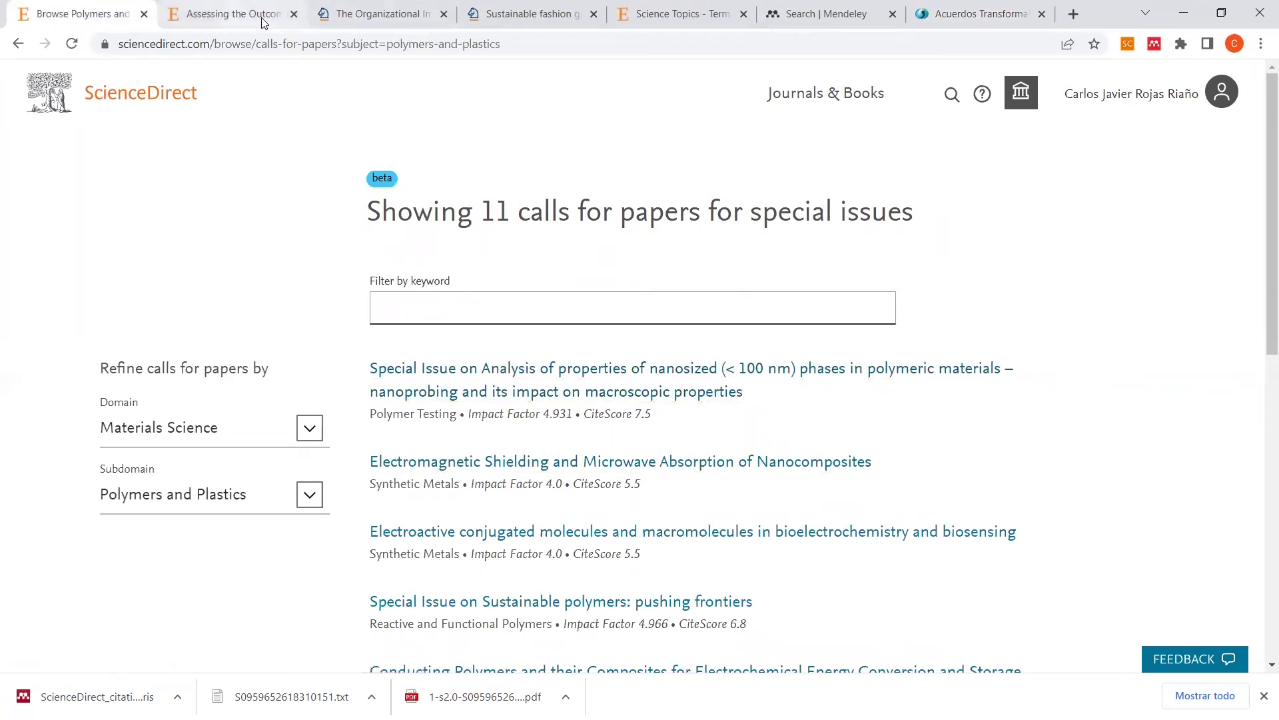
left_click(959, 13)
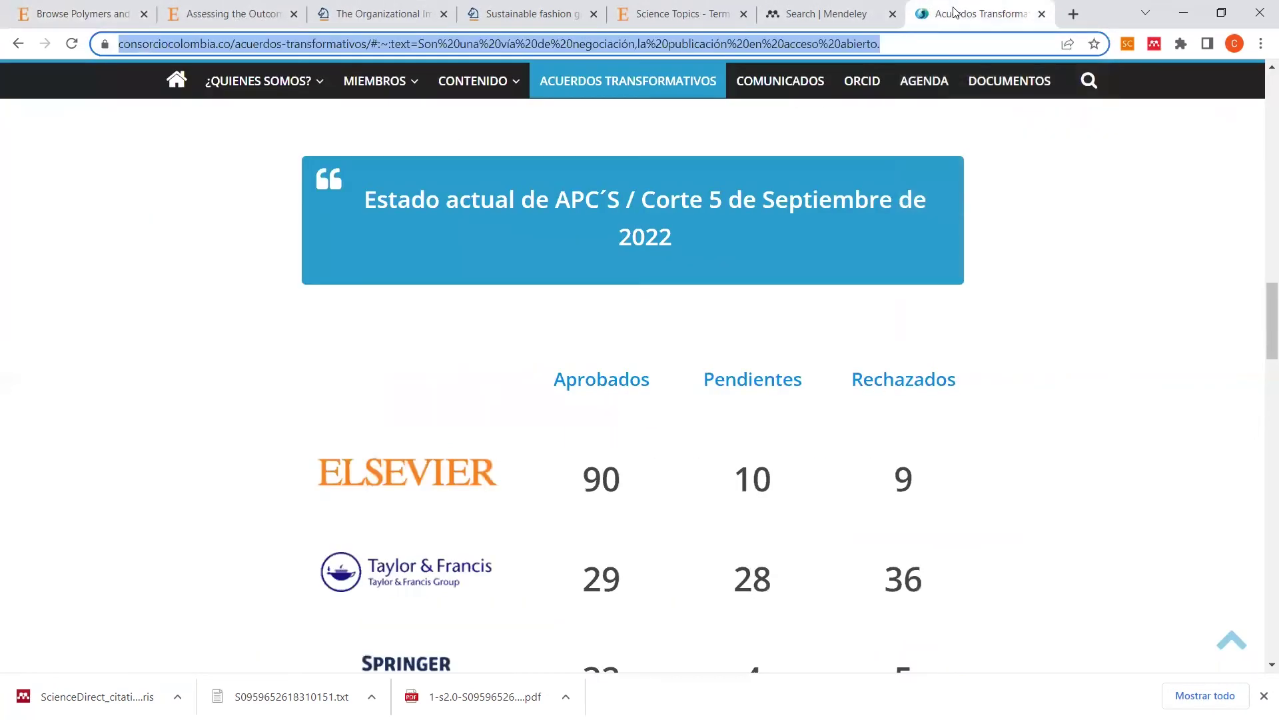
scroll(707, 356, "up", 2)
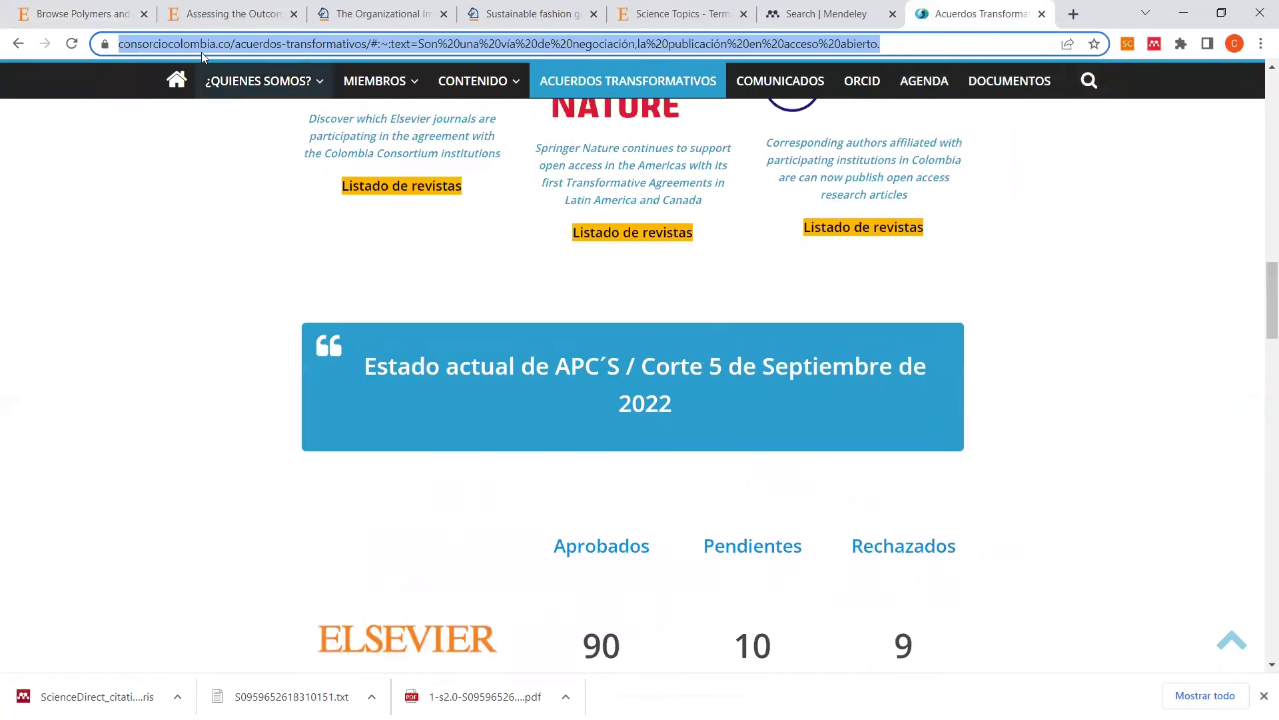
mouse_move(81, 18)
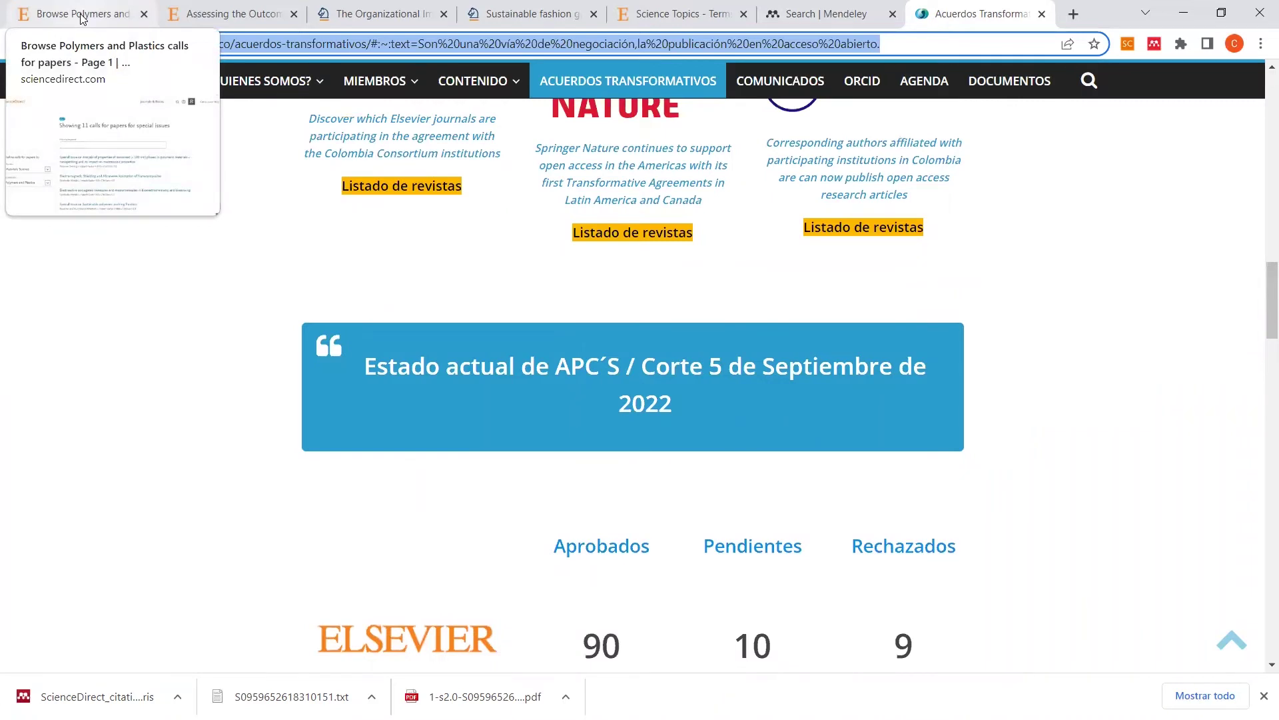
left_click(80, 18)
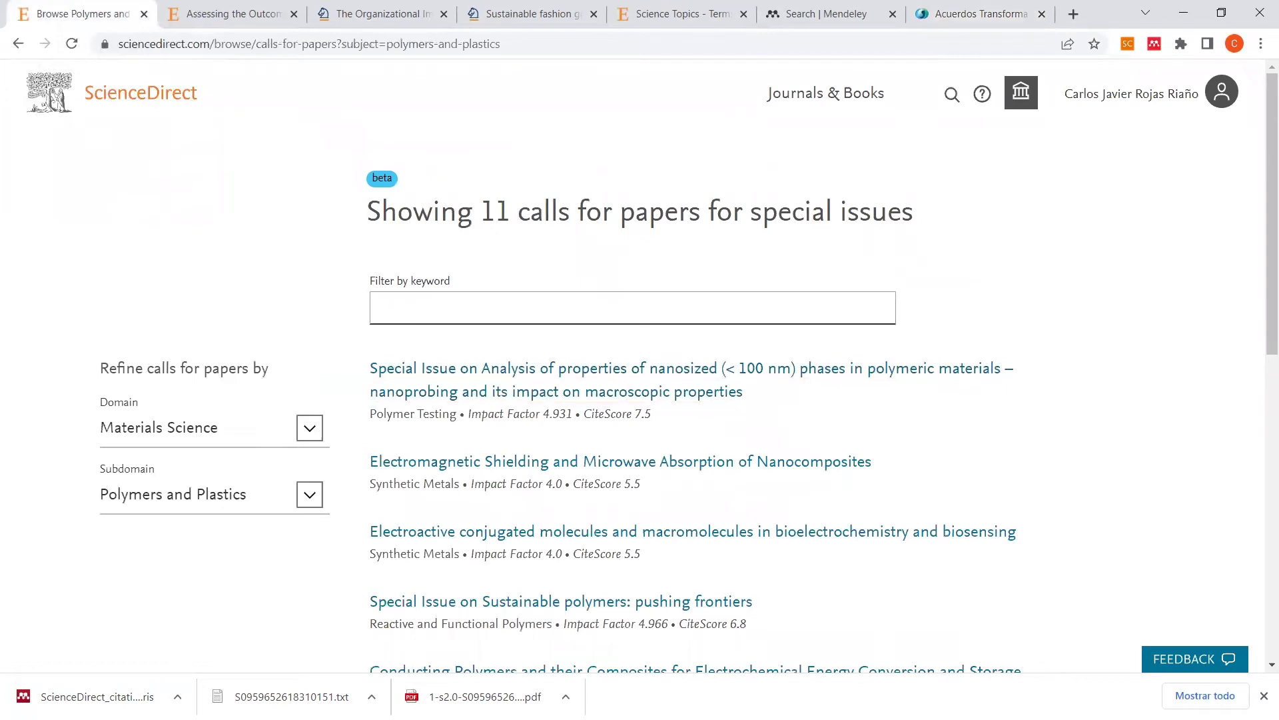
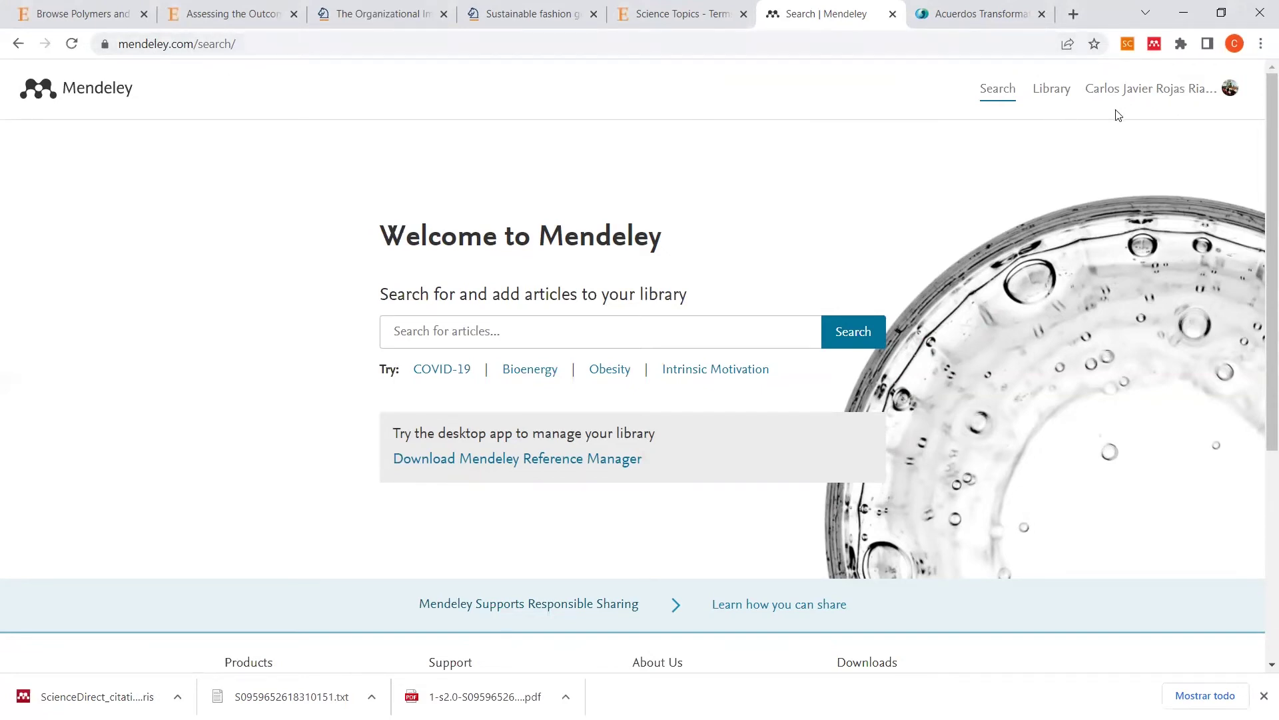
key("super+d")
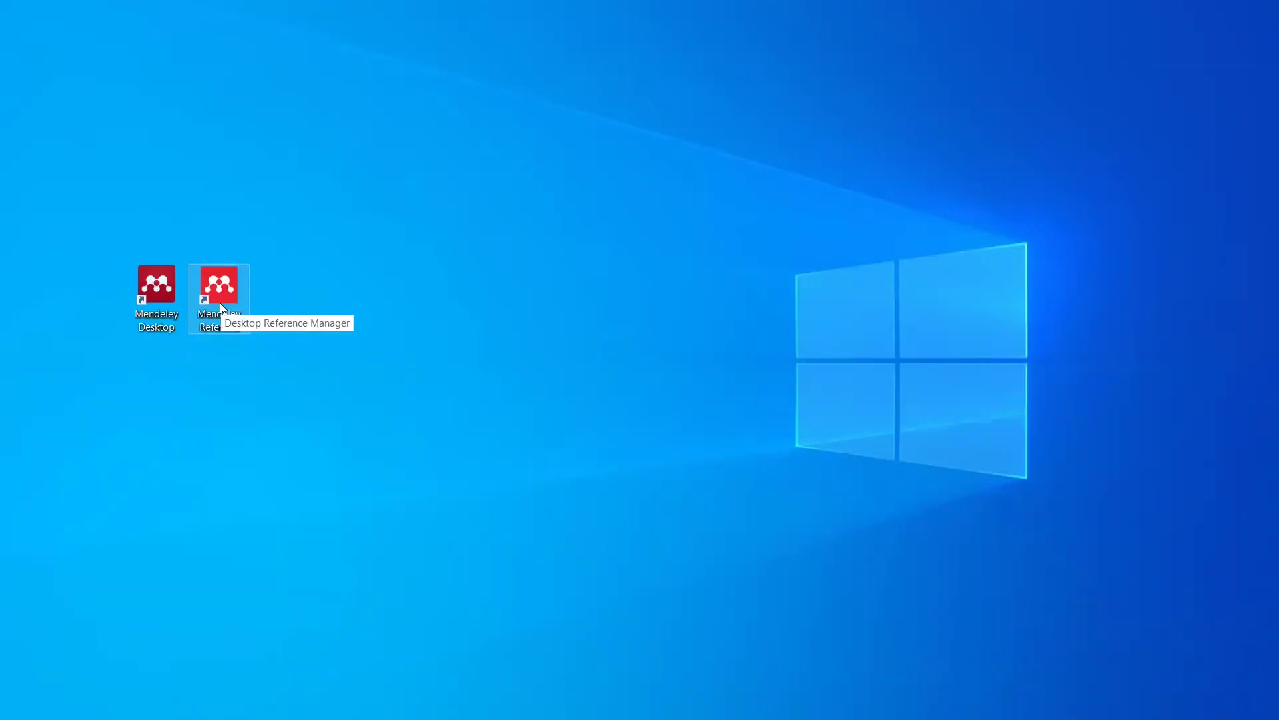
key("alt+Tab")
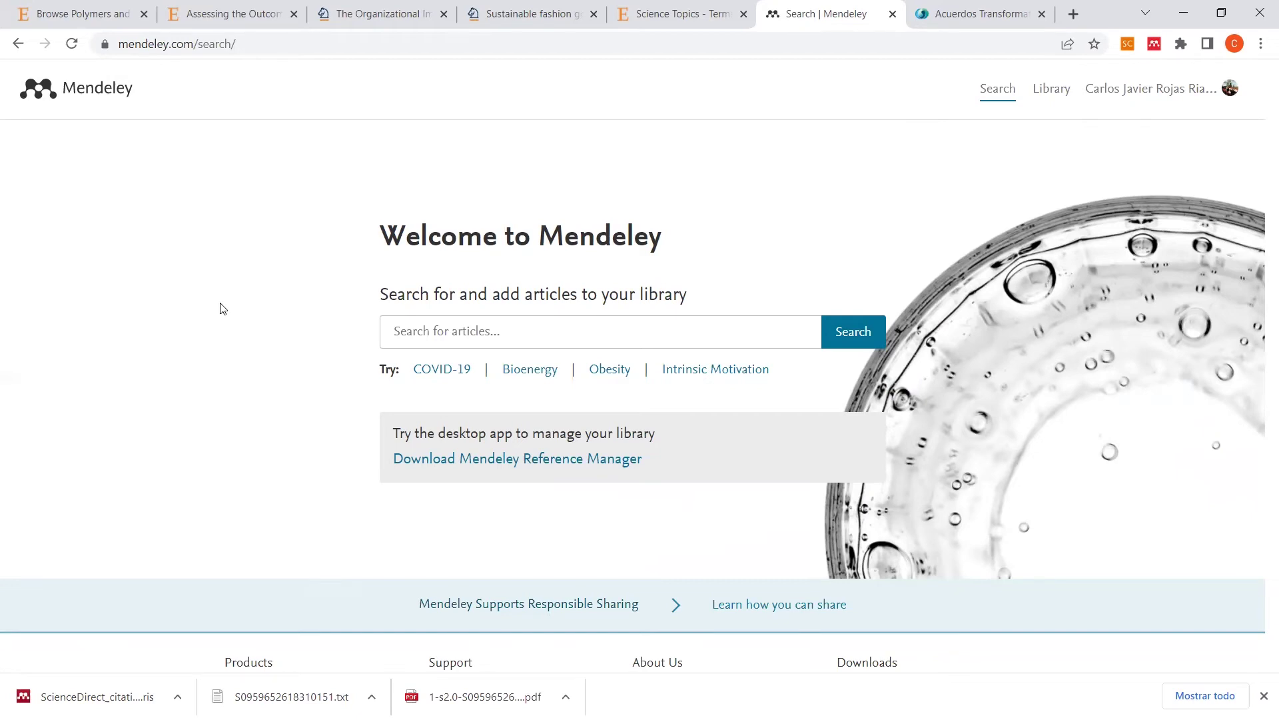
Step: Check which organization provides the ScienceDirect access on the calls for papers page
left_click(212, 16)
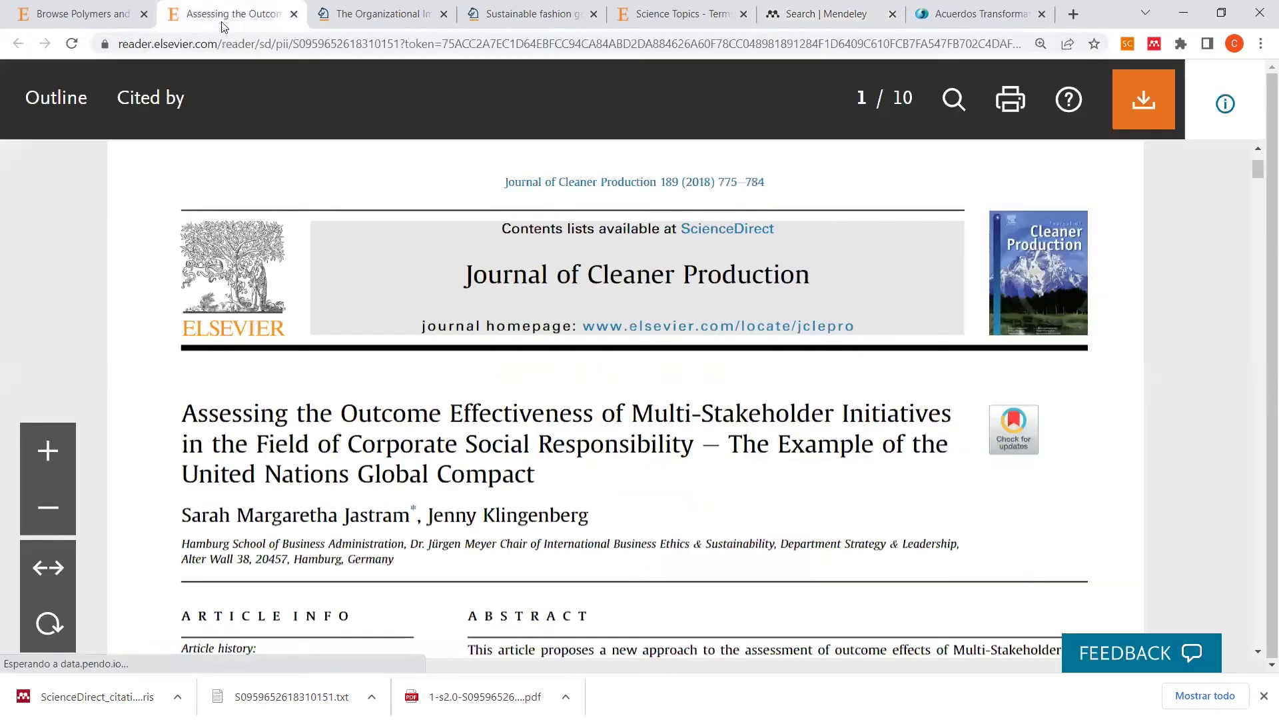
left_click(83, 17)
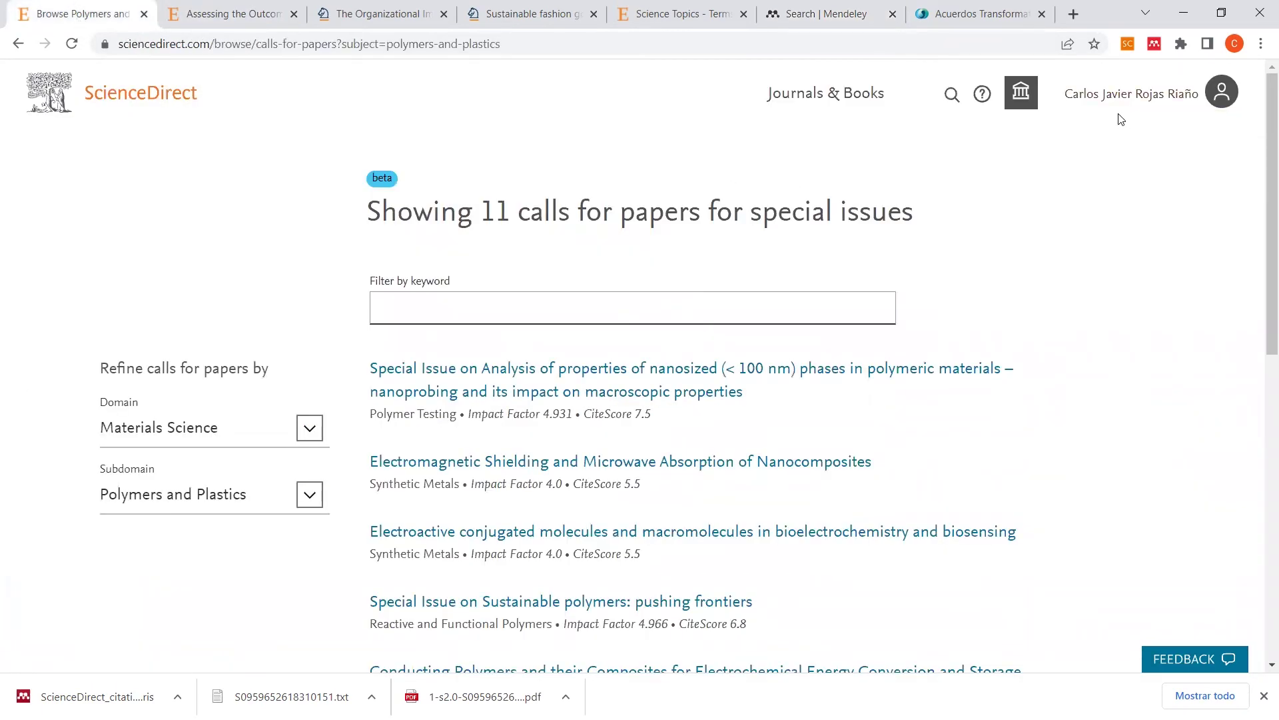
left_click(1007, 106)
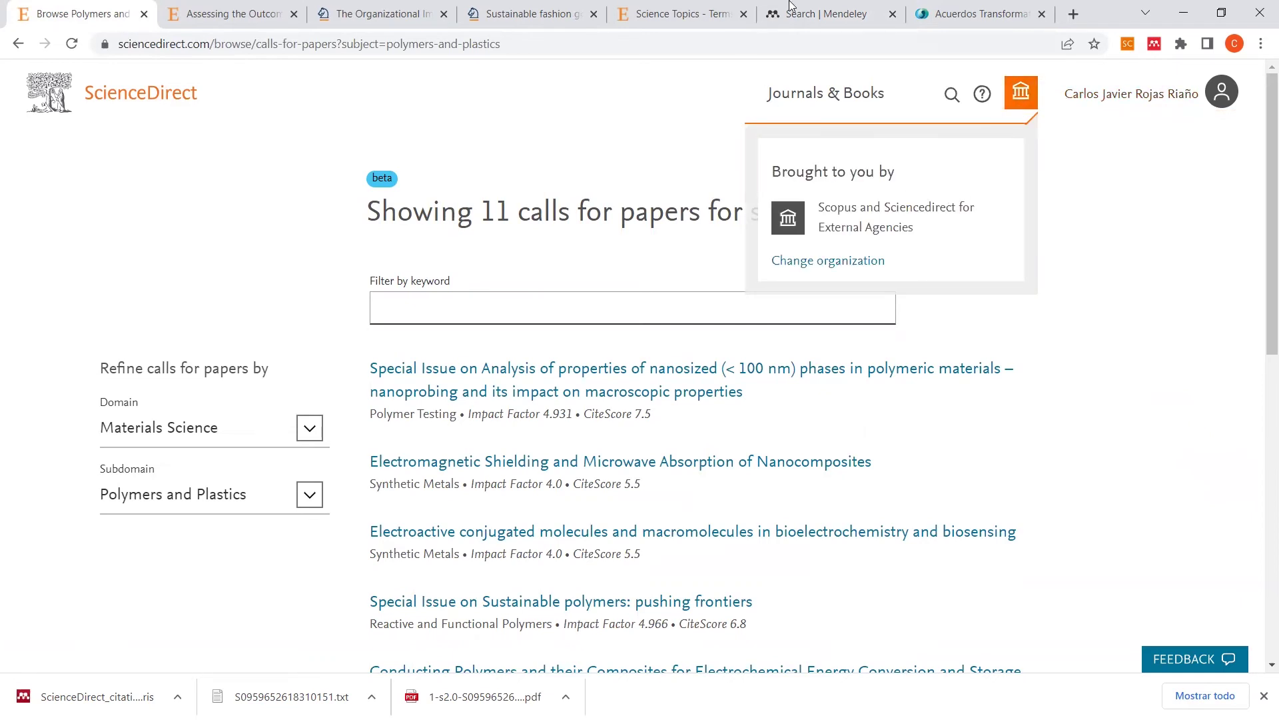
Step: Switch to the Mendeley website and open the personal reference library
left_click(795, 7)
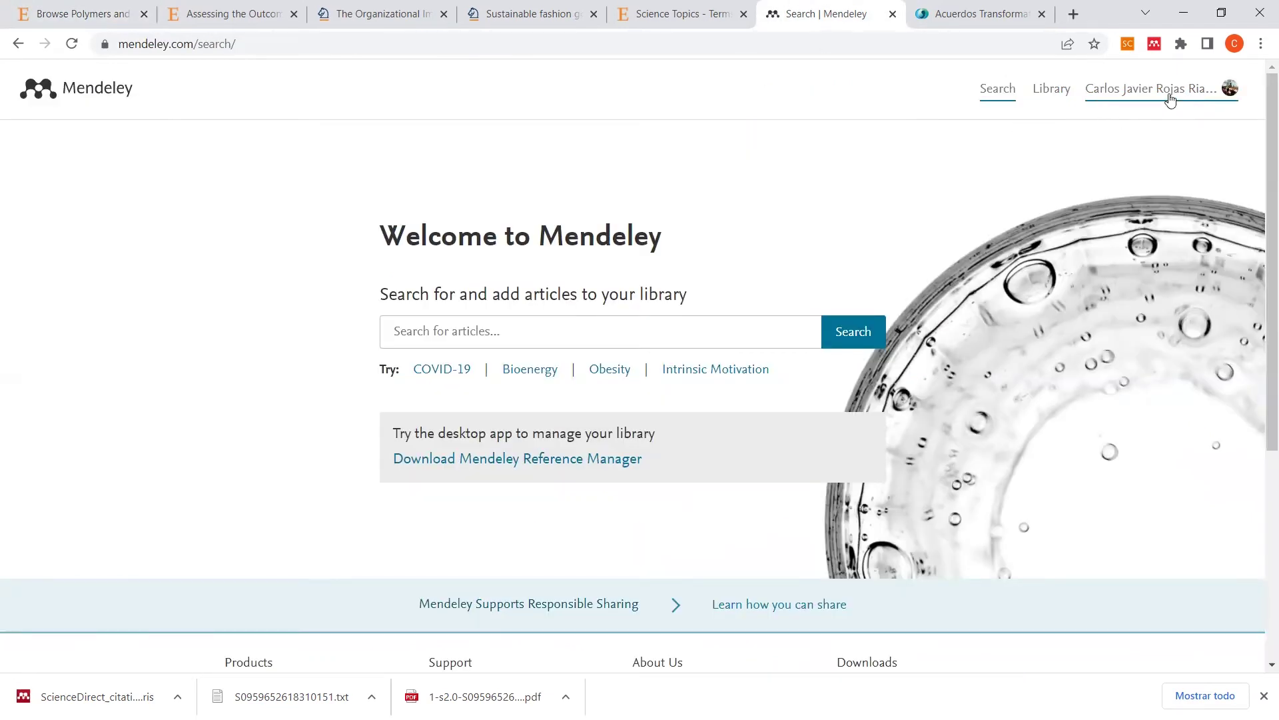
left_click(1047, 92)
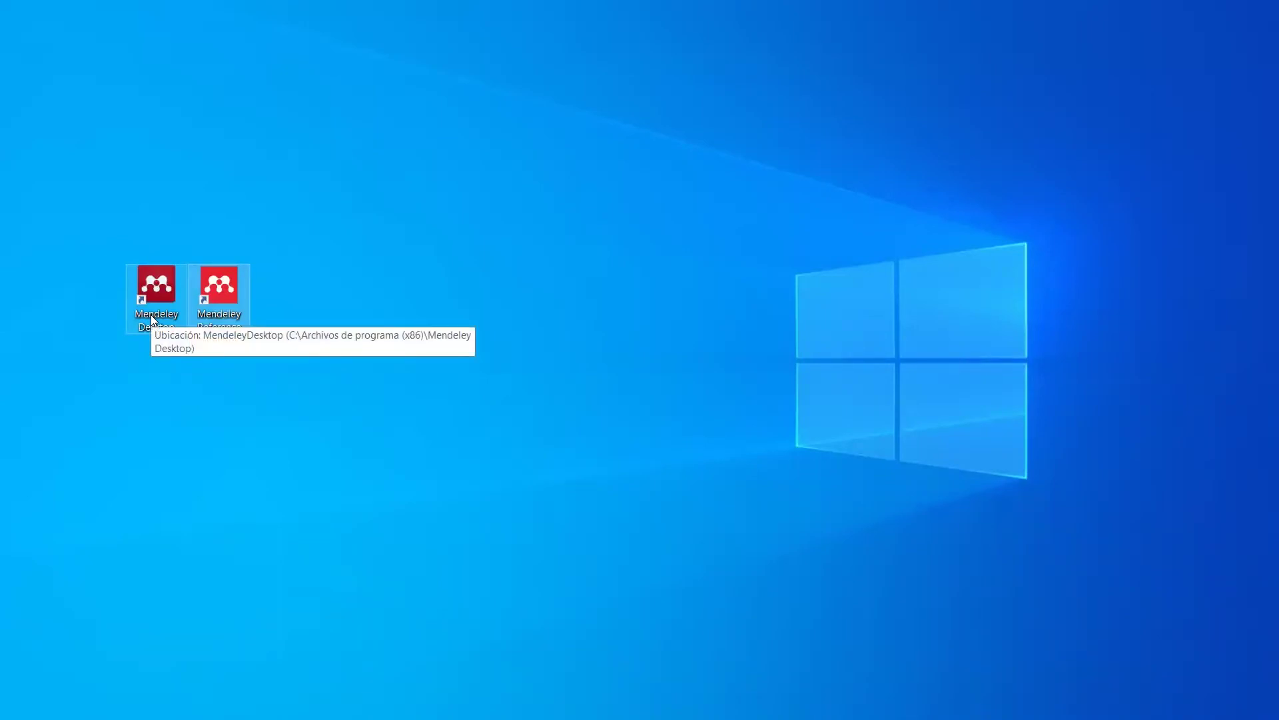
key("alt+Tab")
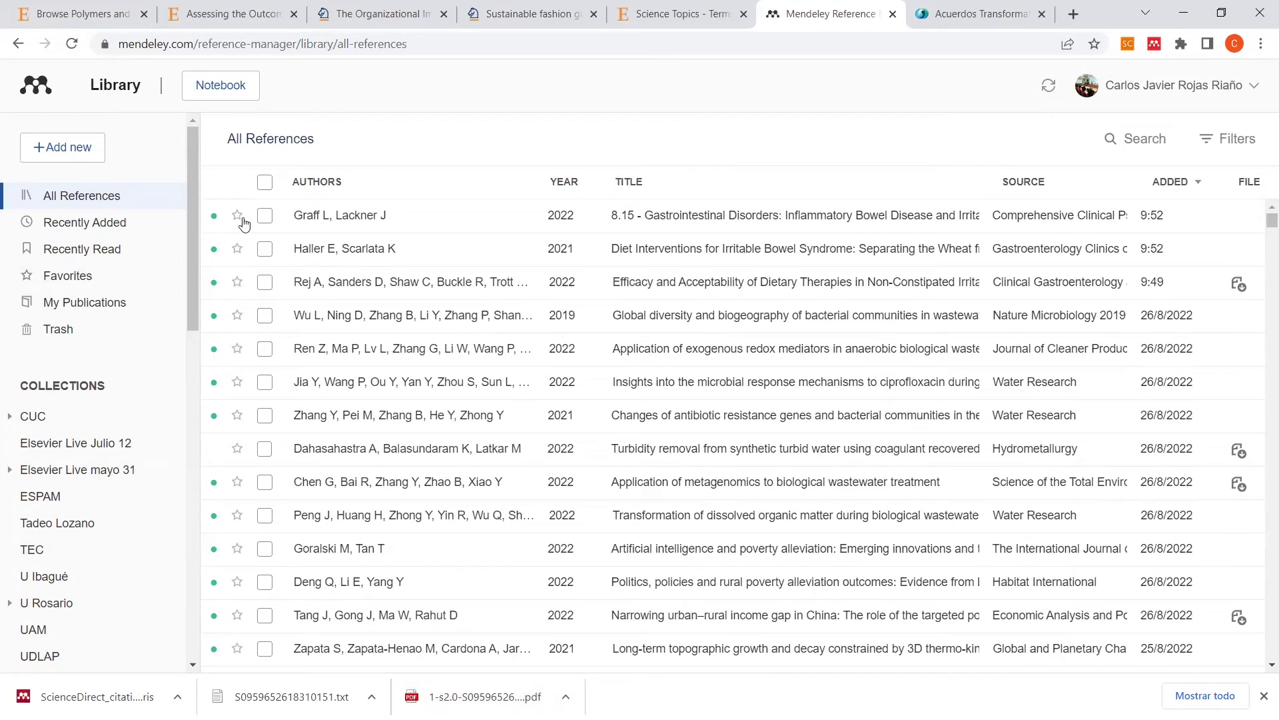
left_click(60, 150)
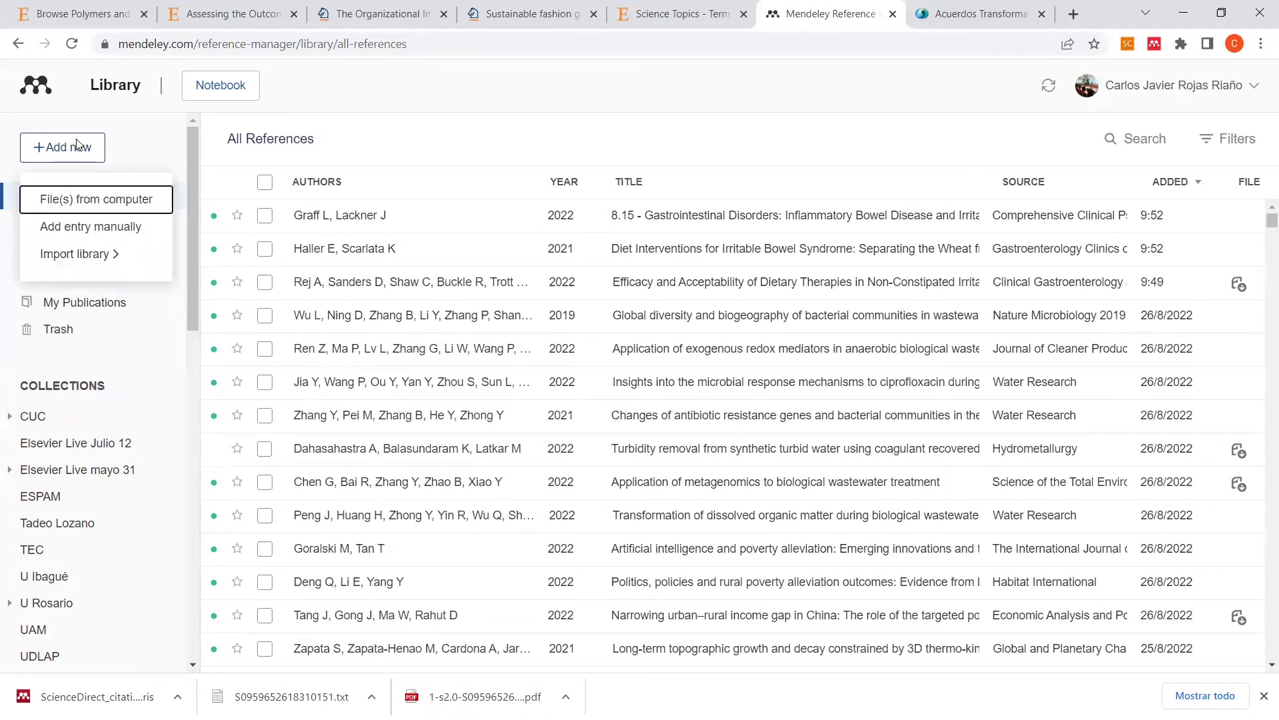
left_click(70, 200)
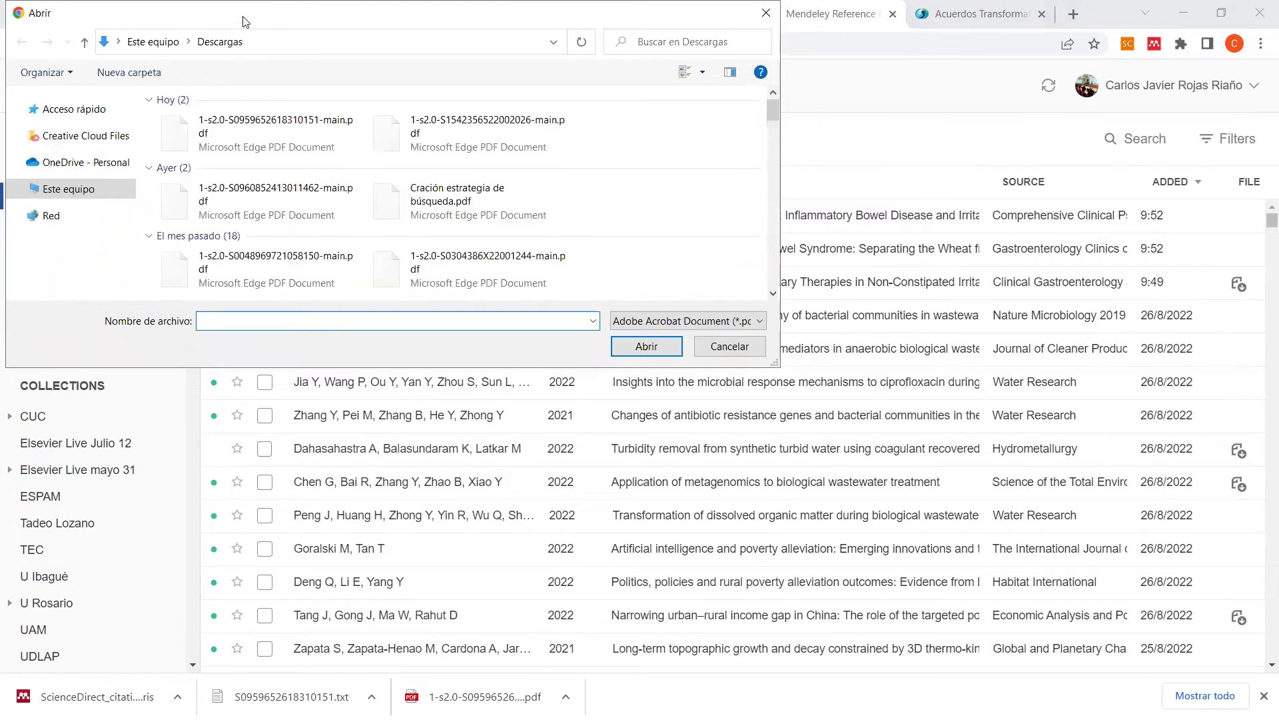
left_click(379, 211)
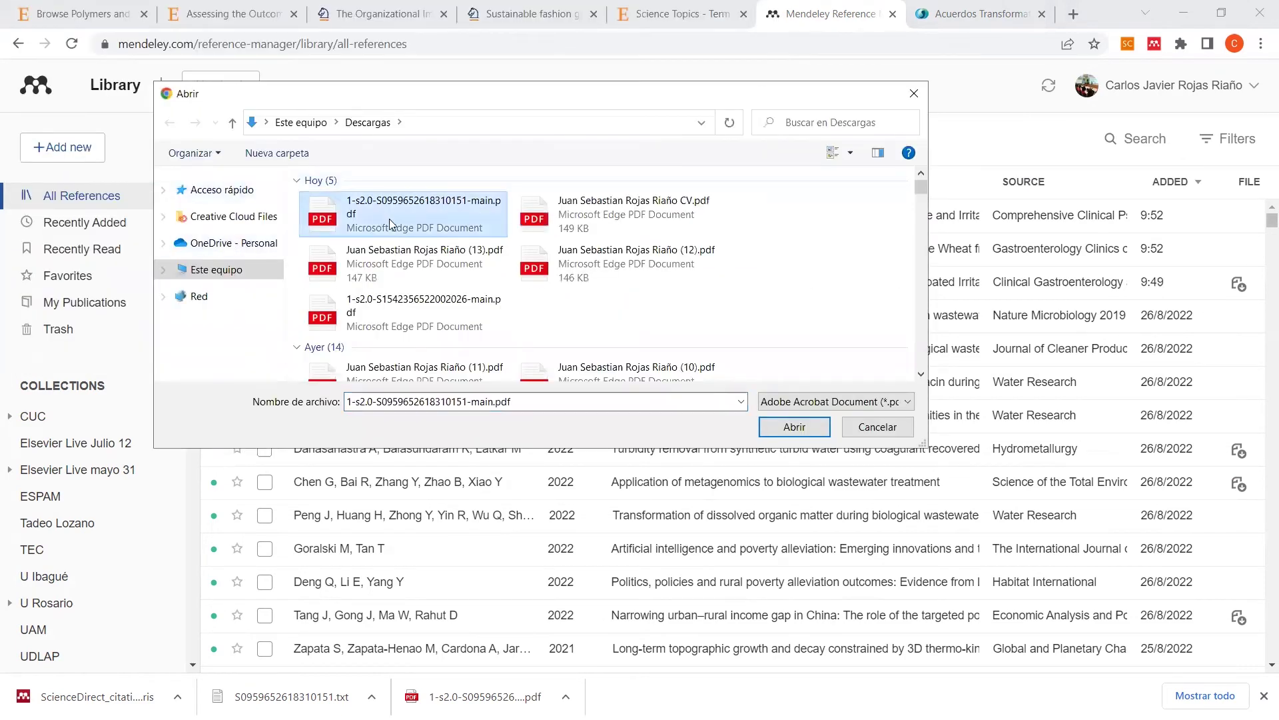
left_click(791, 427)
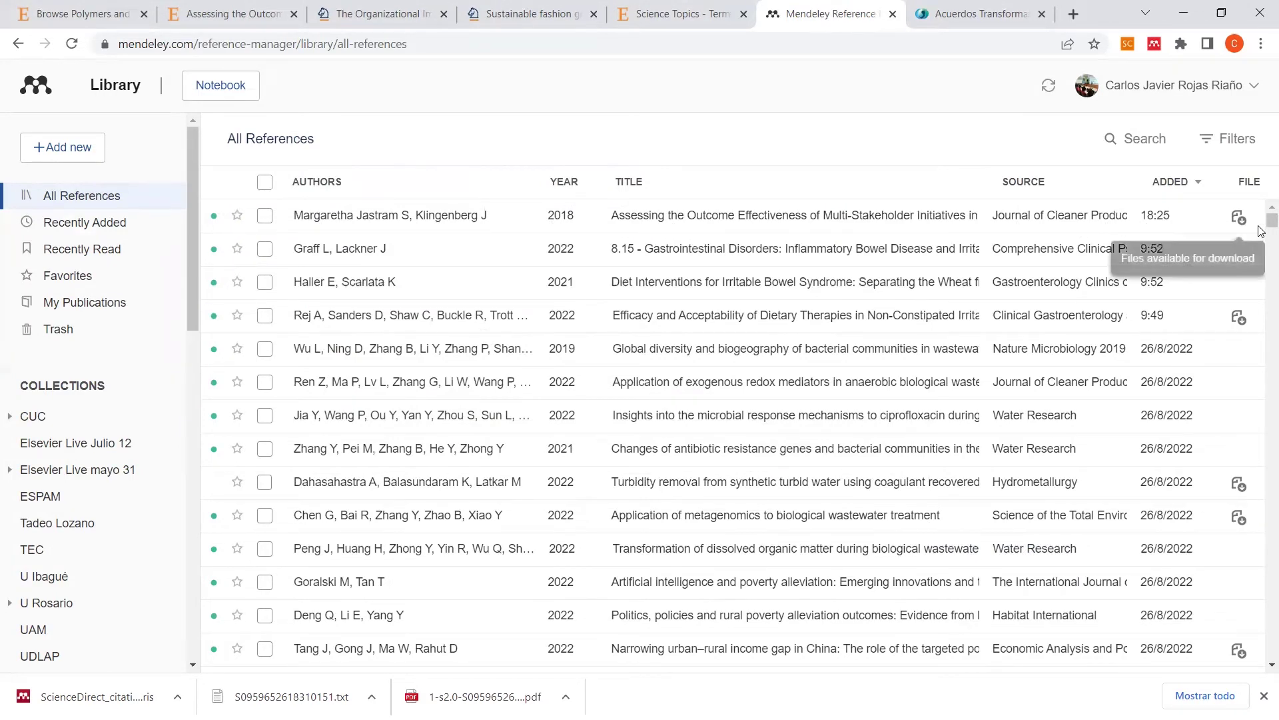
double_click(1206, 220)
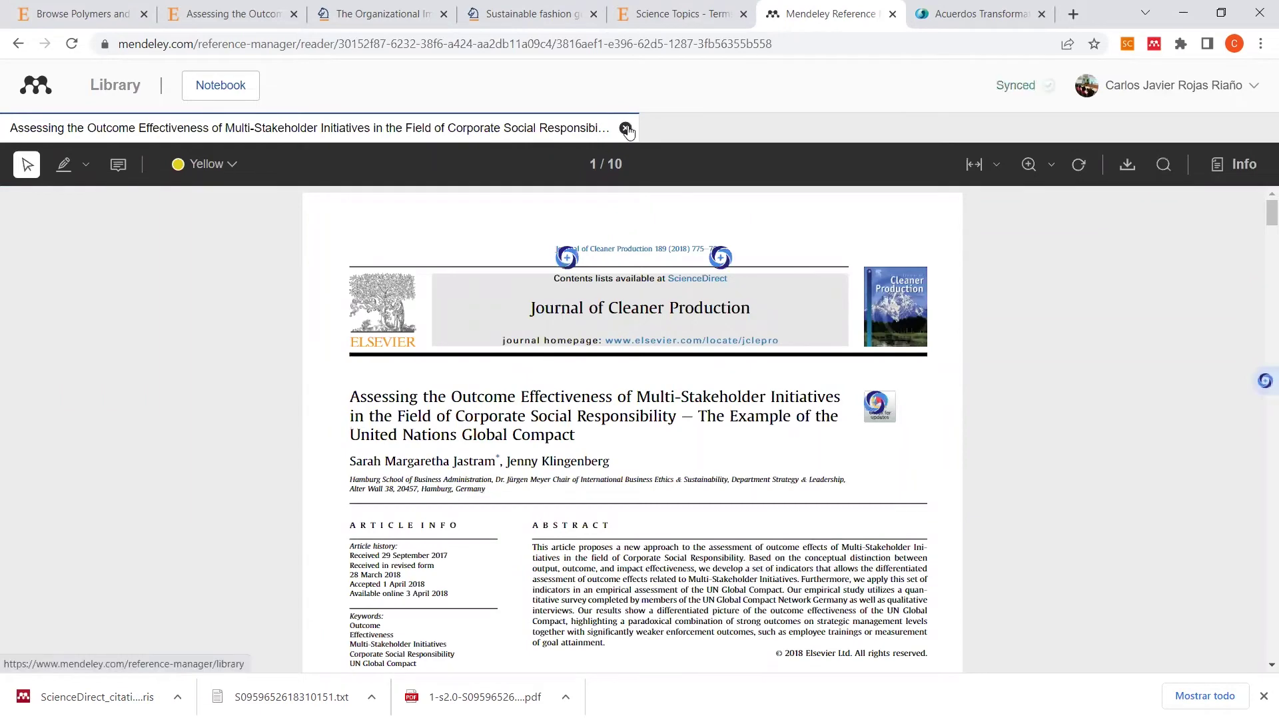
left_click(627, 130)
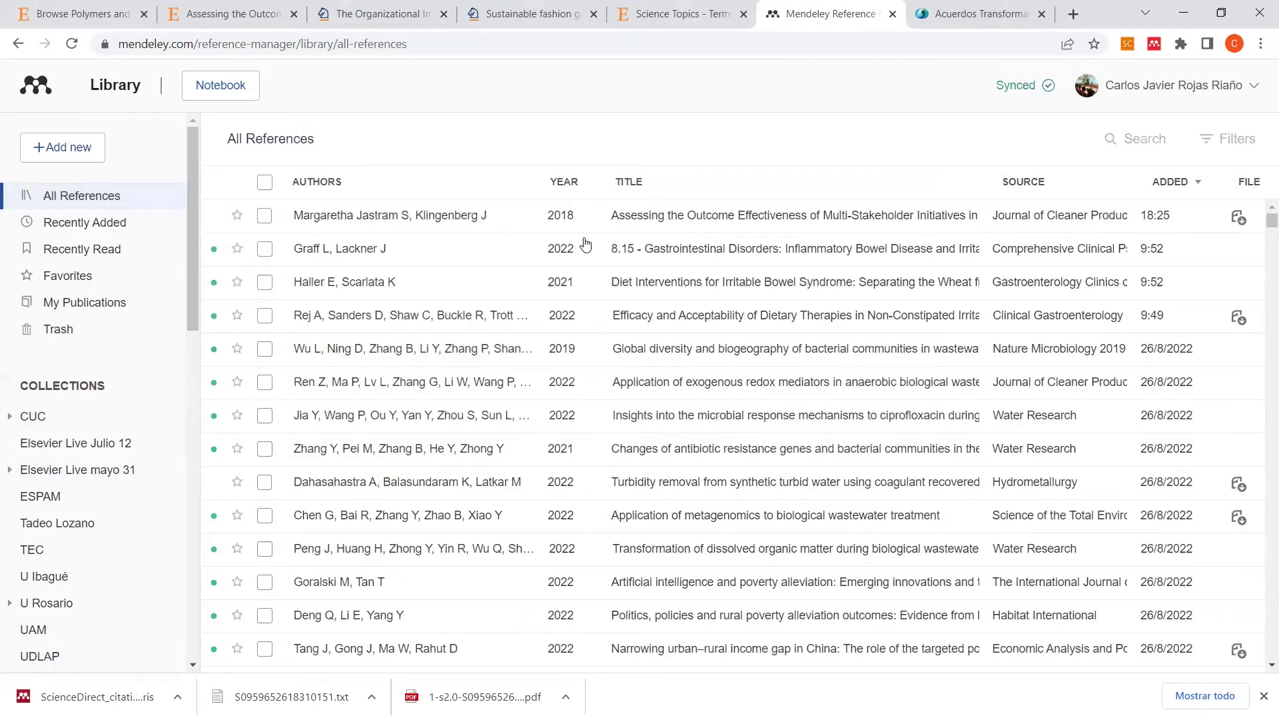
Step: Examine the fields of the manual entry form for a new reference, and close it without adding anything
left_click(72, 148)
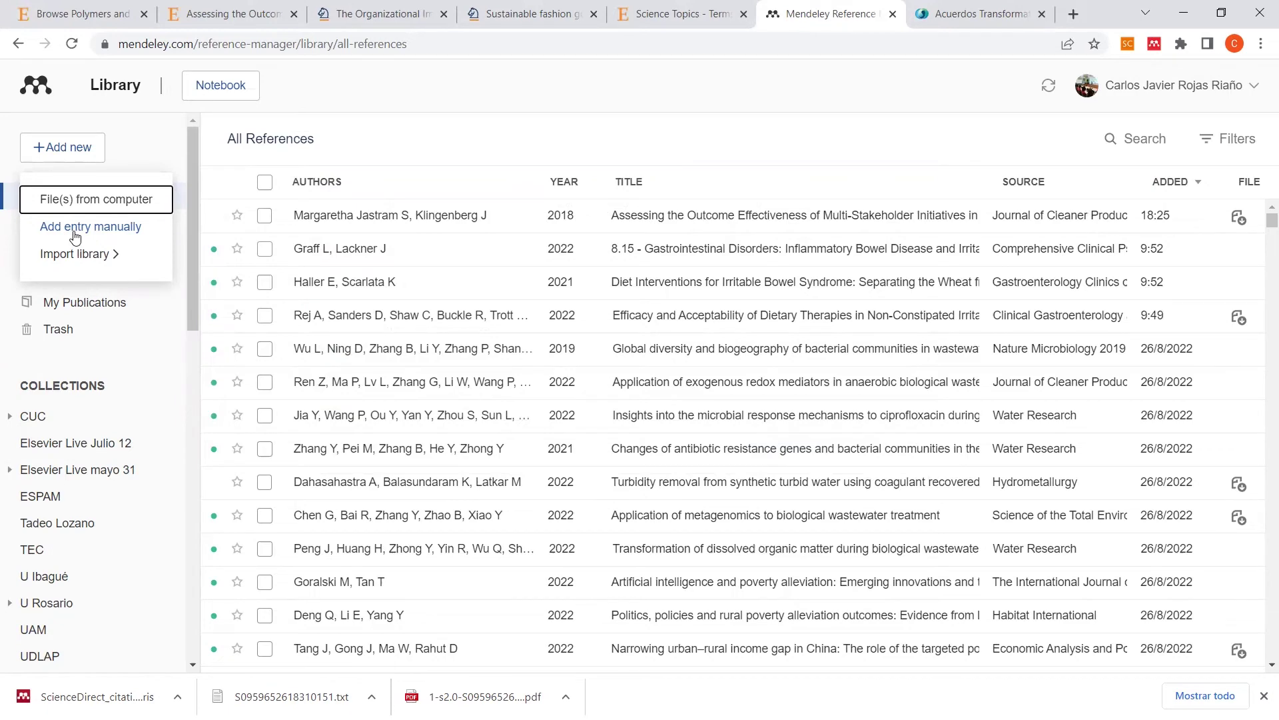
left_click(75, 227)
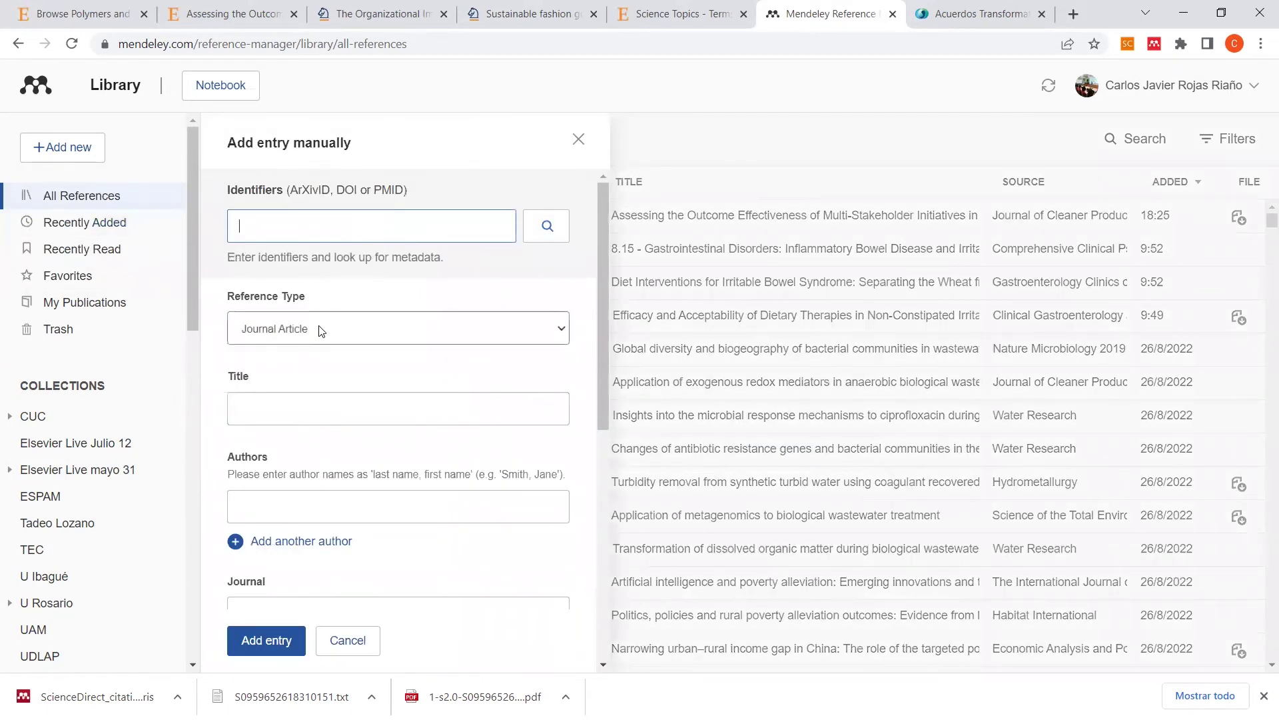
scroll(343, 373, "down", 1)
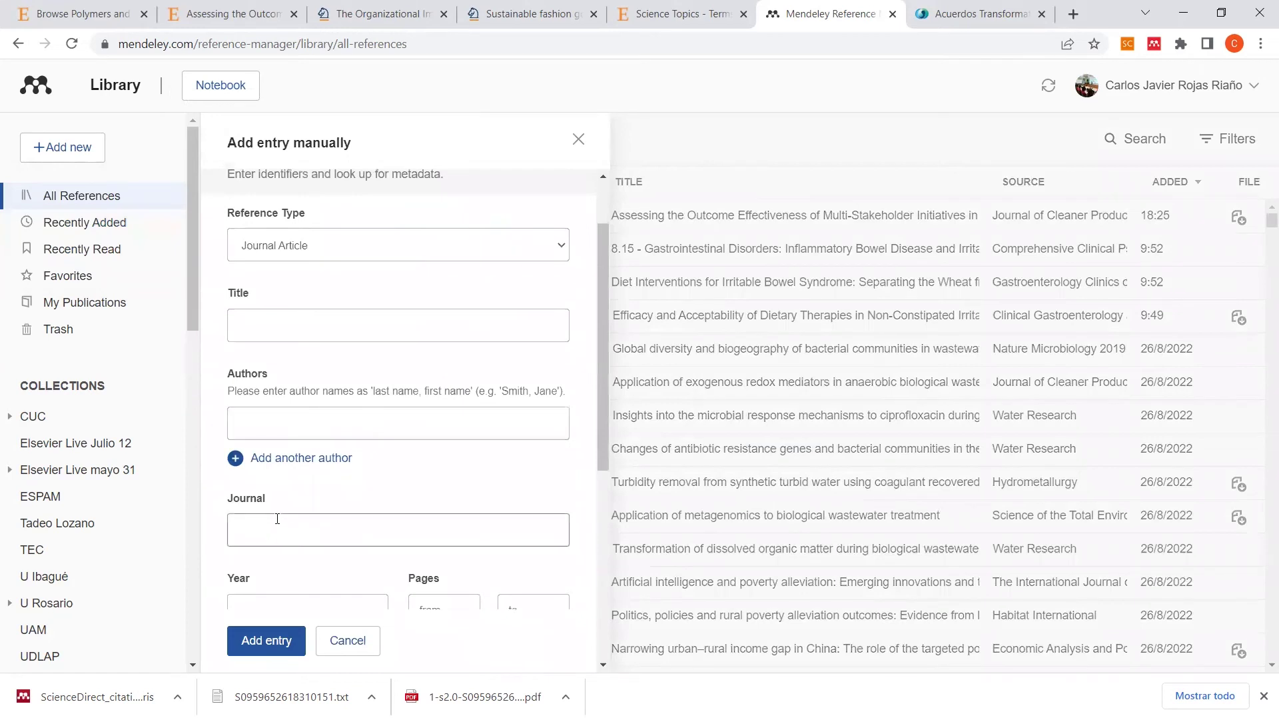
scroll(278, 518, "down", 2)
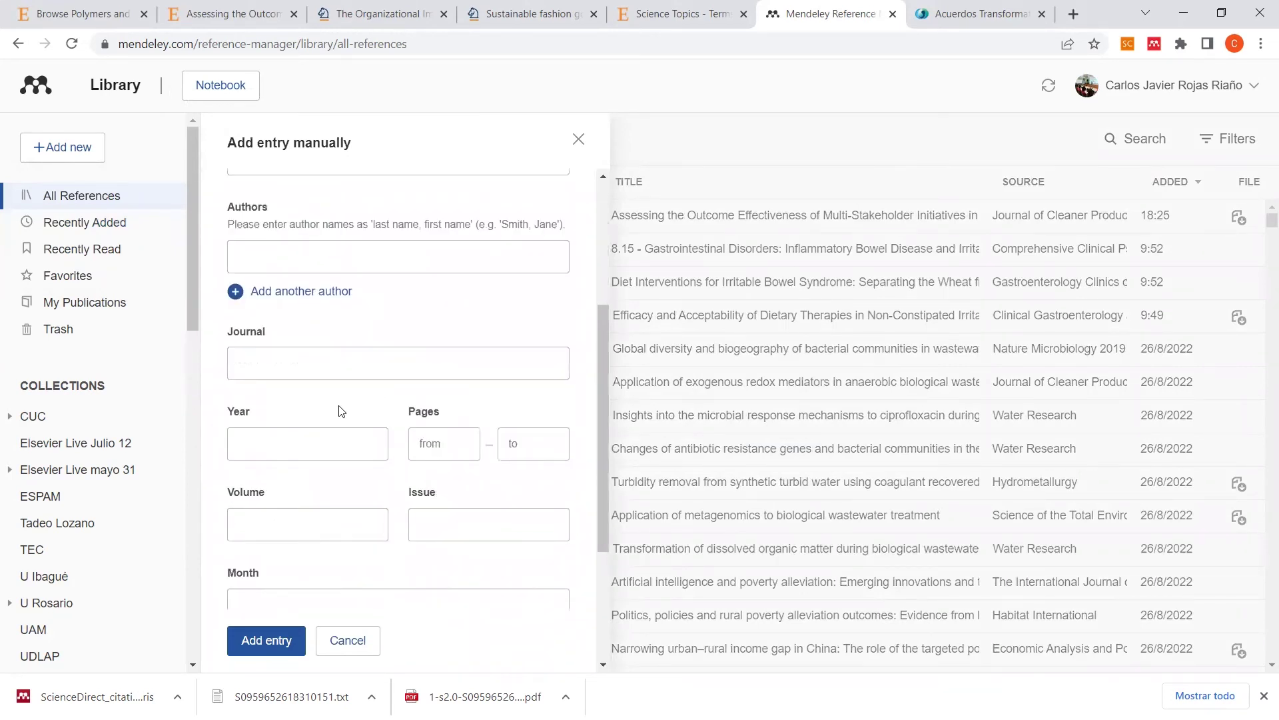
scroll(337, 417, "up", 3)
left_click(578, 140)
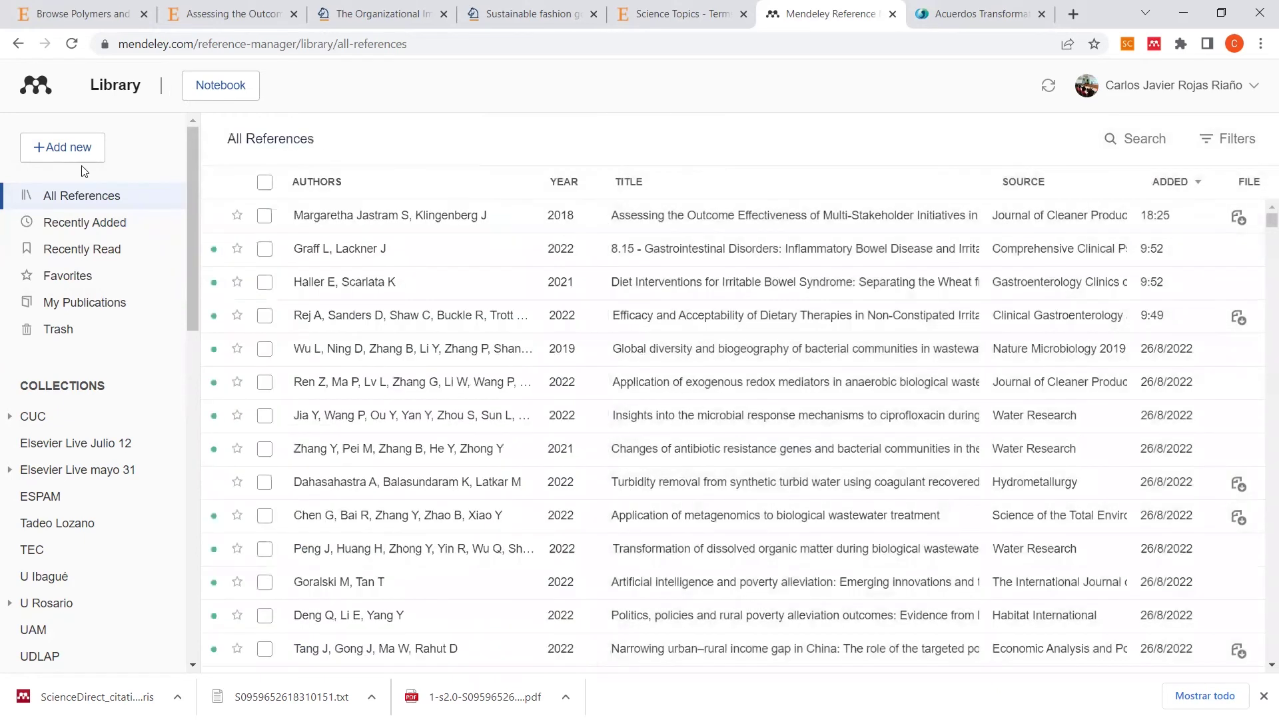
Step: Import the RIS file ScienceDirect_citations_1662505787631.ris from the Descargas folder into the library
left_click(63, 147)
mouse_move(133, 255)
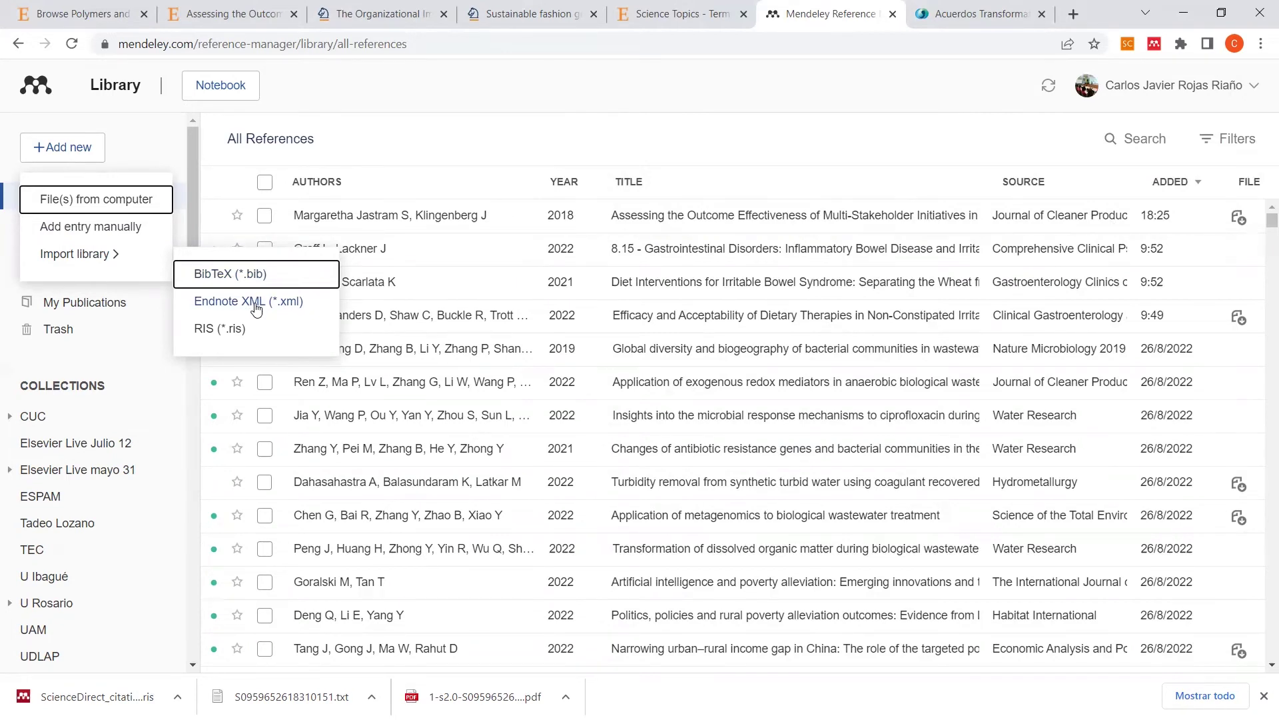
left_click(222, 330)
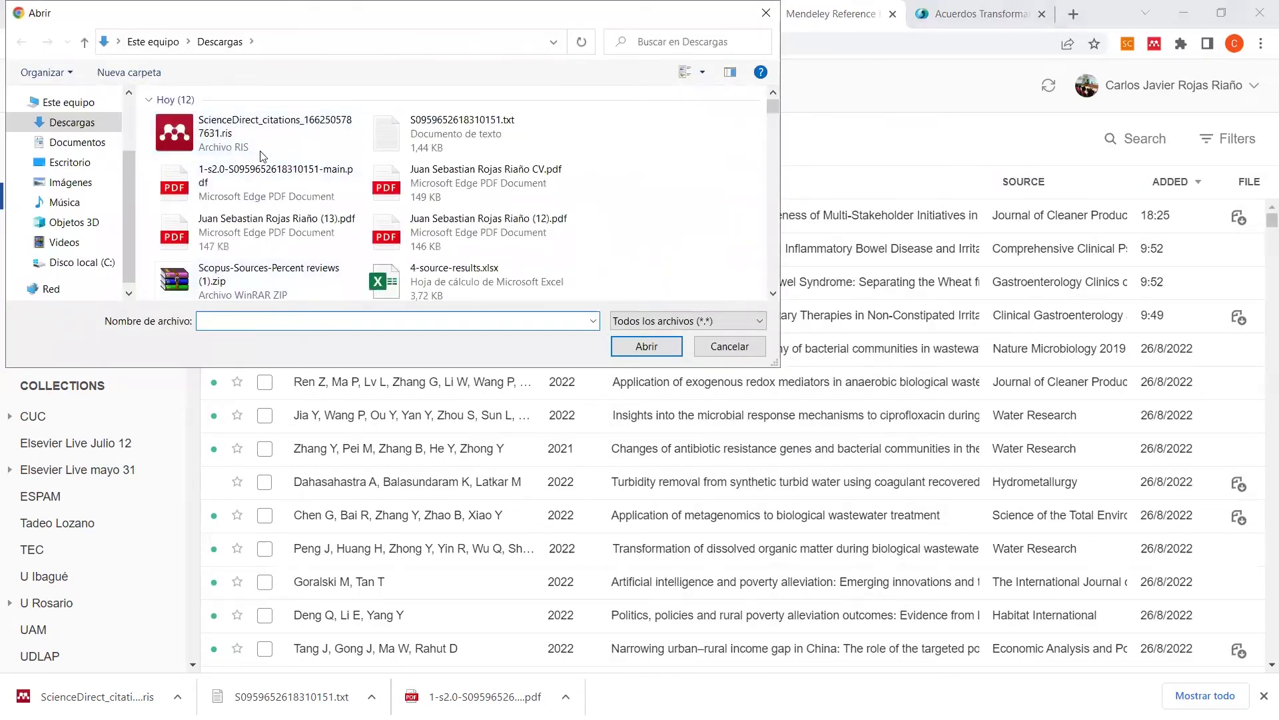
left_click(250, 142)
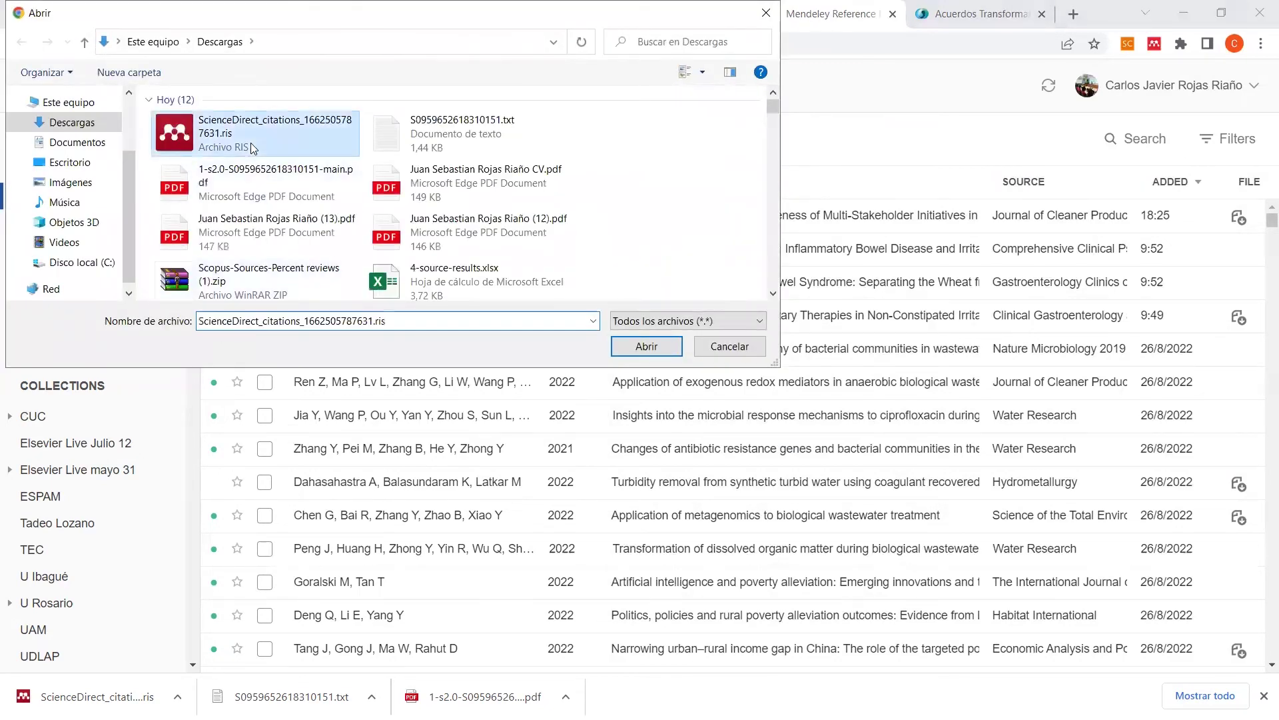
left_click(645, 344)
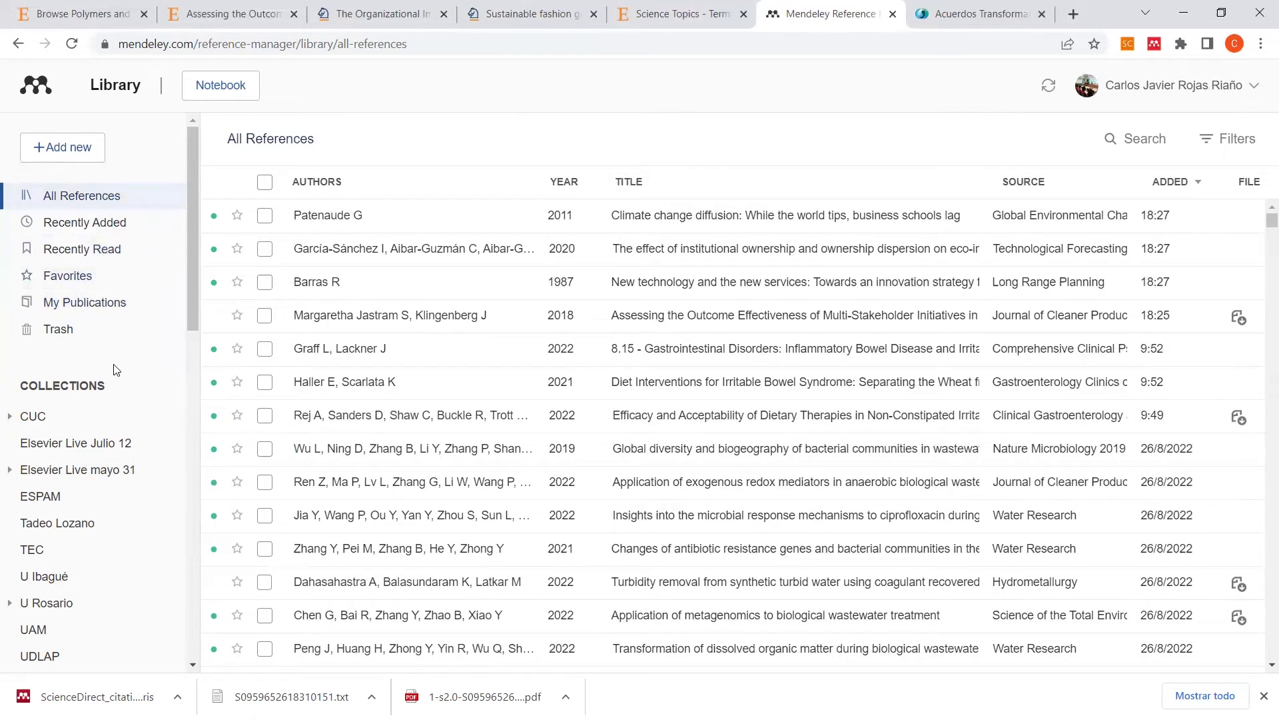
Step: Create a new collection named ICESI in the library
scroll(113, 368, "down", 3)
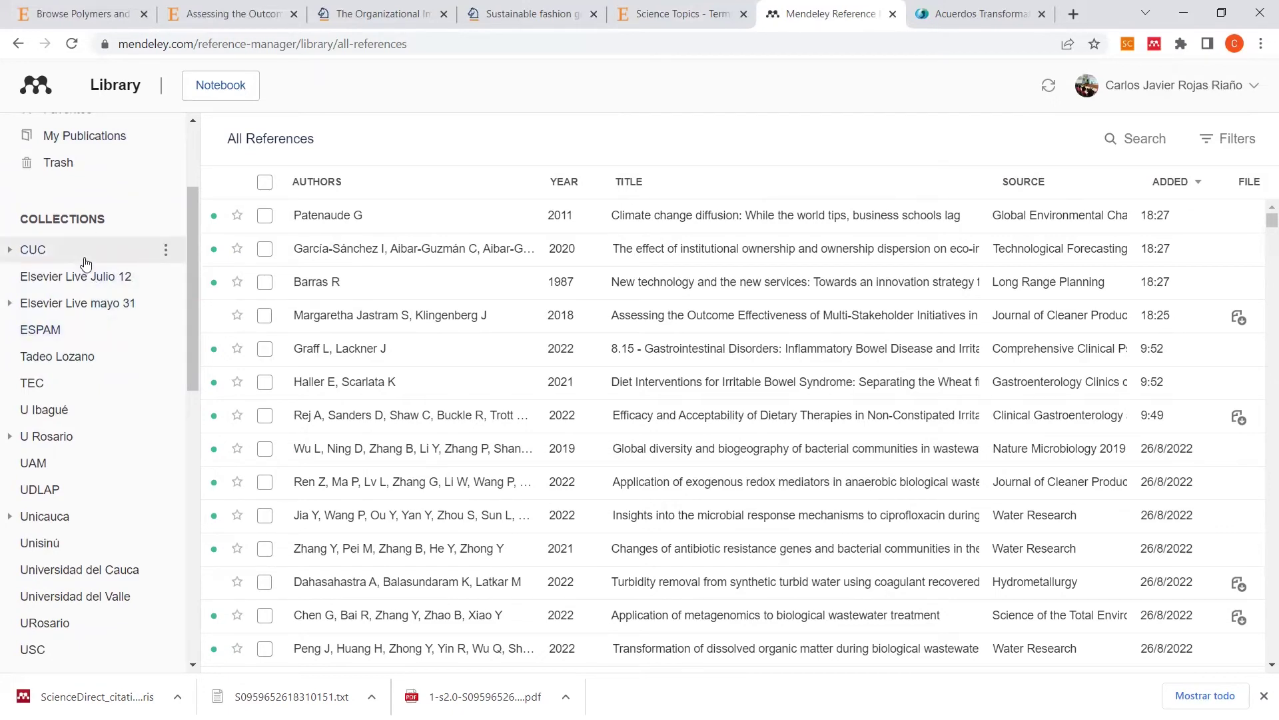
scroll(81, 235, "down", 1)
scroll(81, 235, "down", 1)
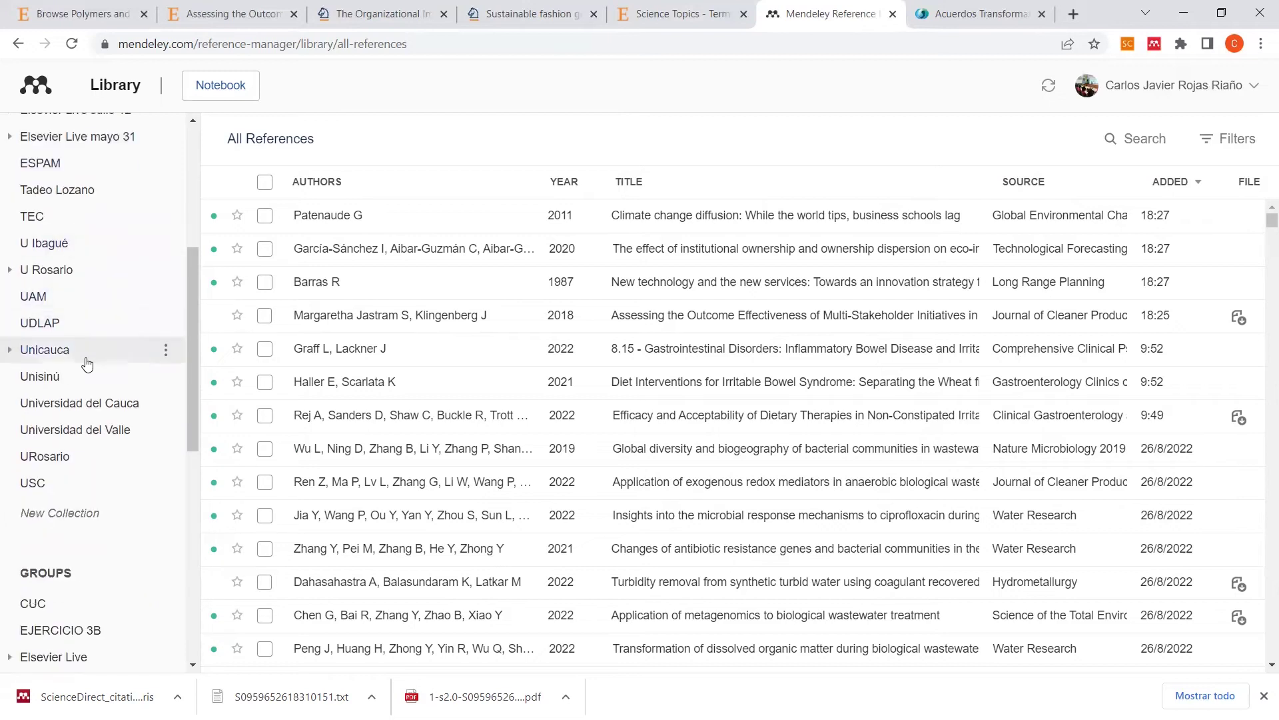
left_click(57, 513)
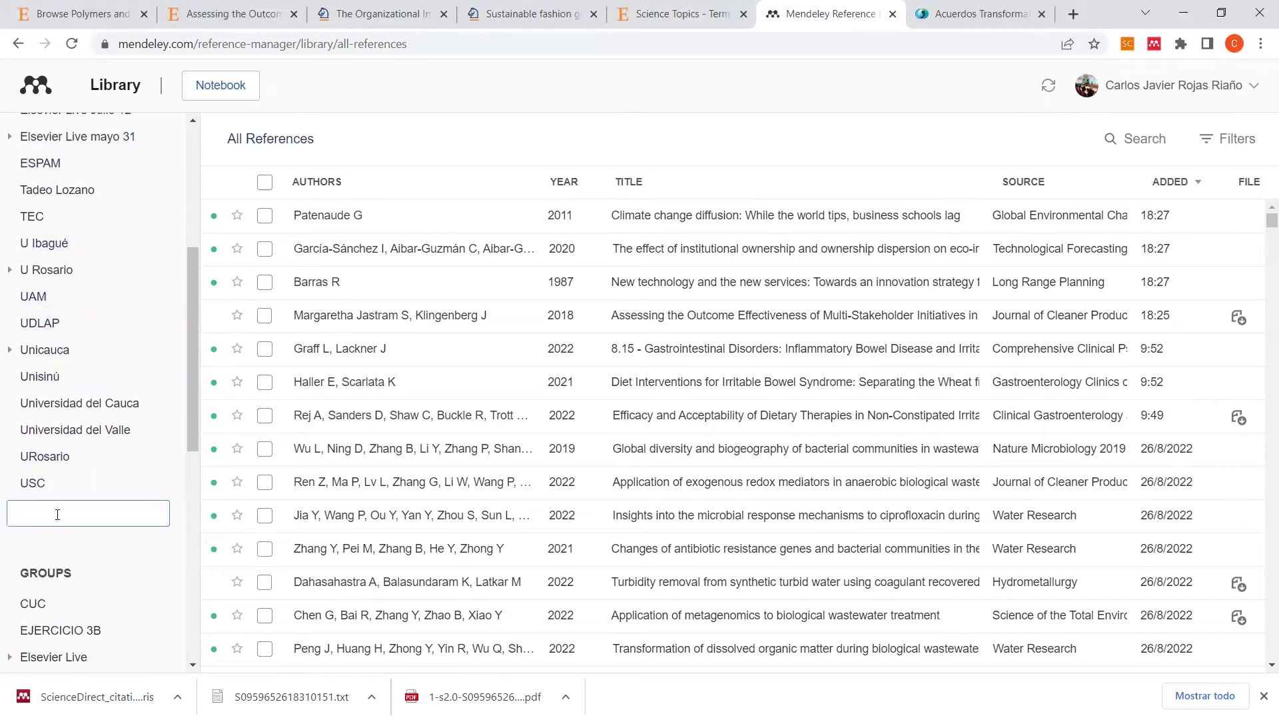
type("ICESI")
key("Return")
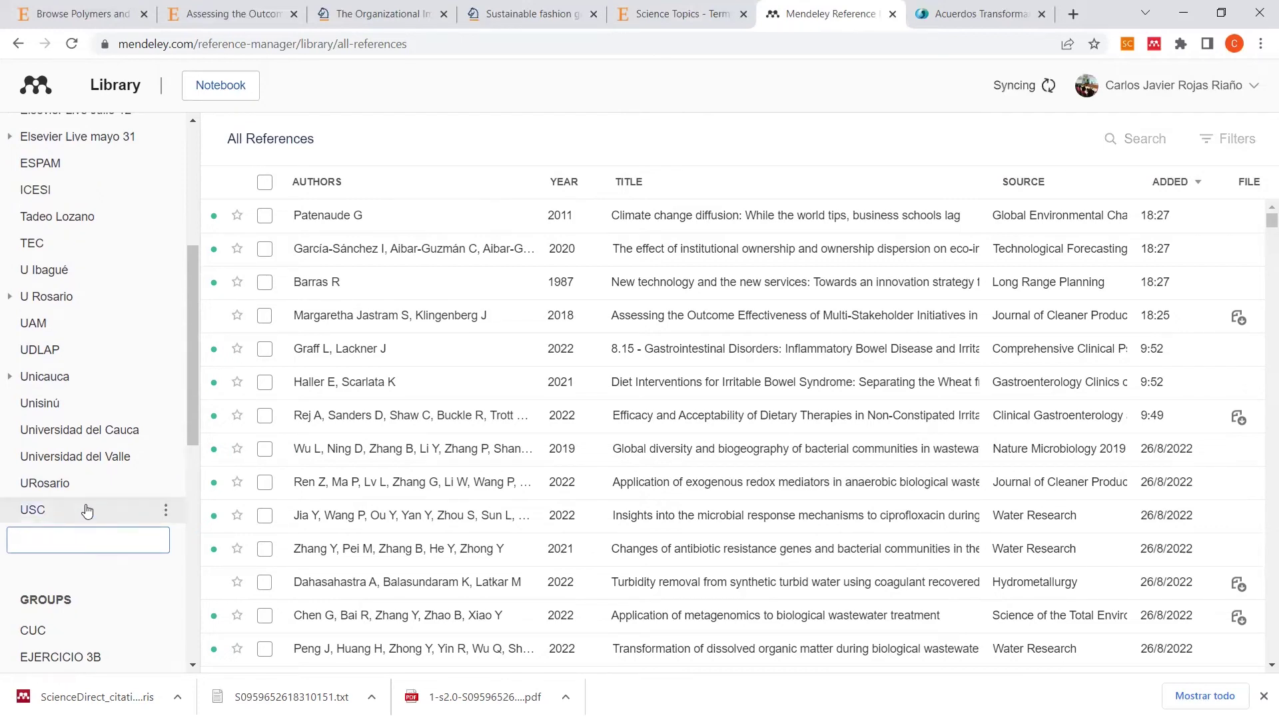
scroll(77, 511, "up", 3)
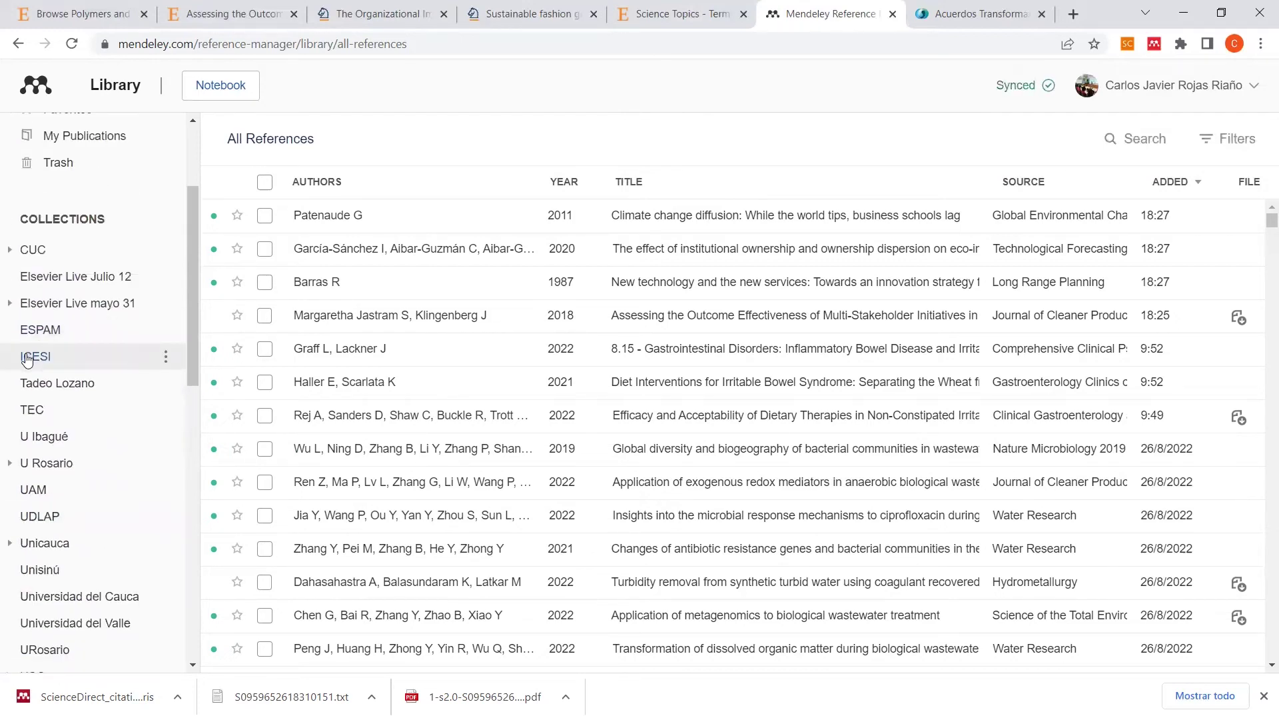
Step: View the contents of the ICESI collection, and return to the list of all references
left_click(26, 359)
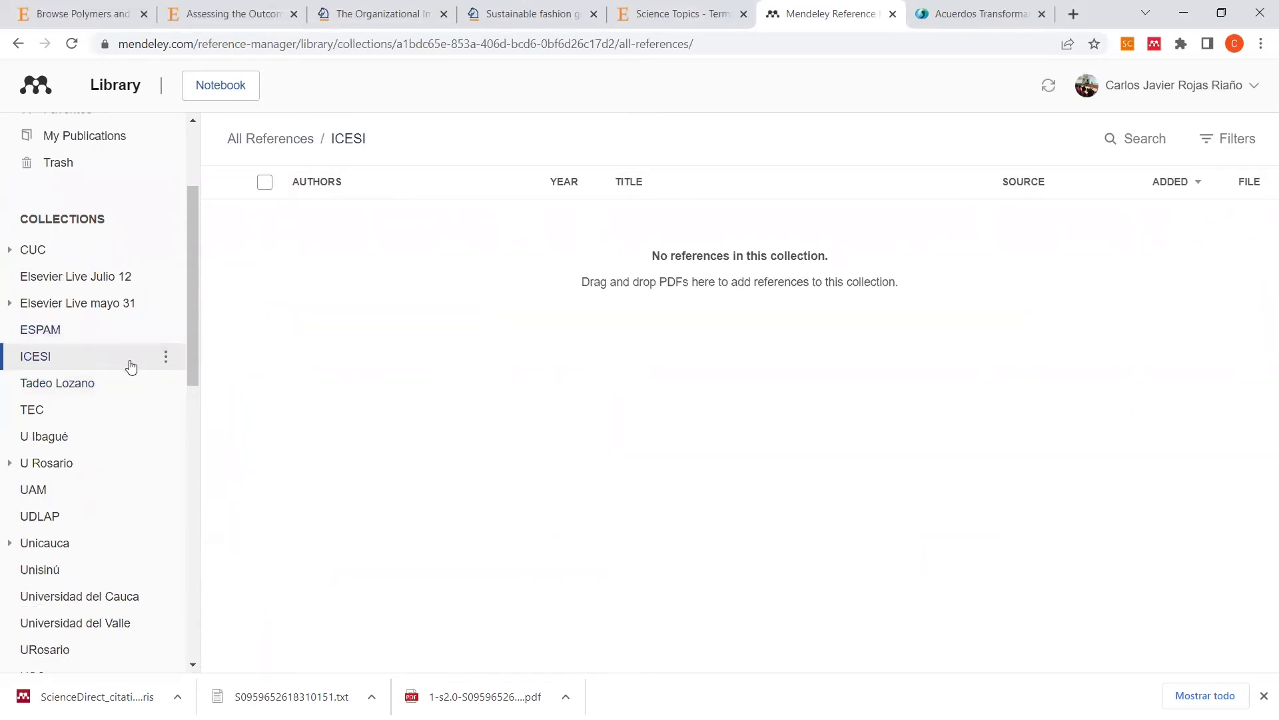
scroll(131, 367, "up", 3)
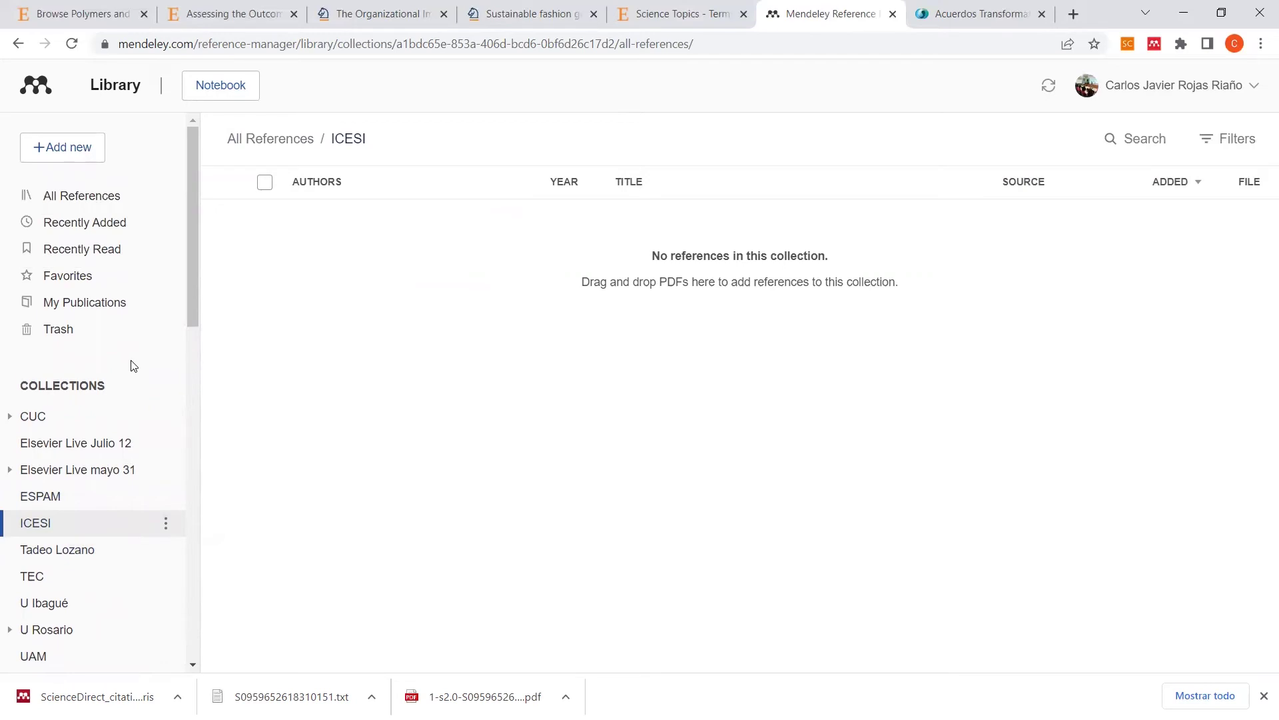
left_click(94, 203)
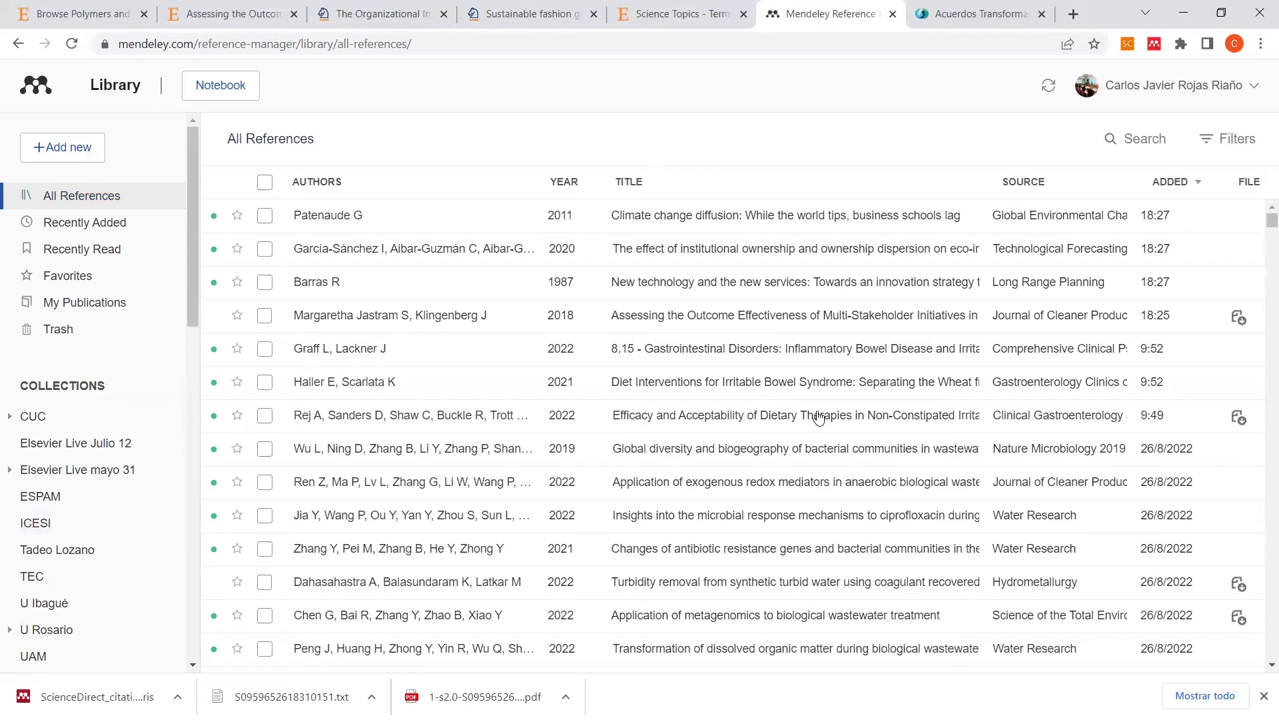
scroll(819, 417, "down", 5)
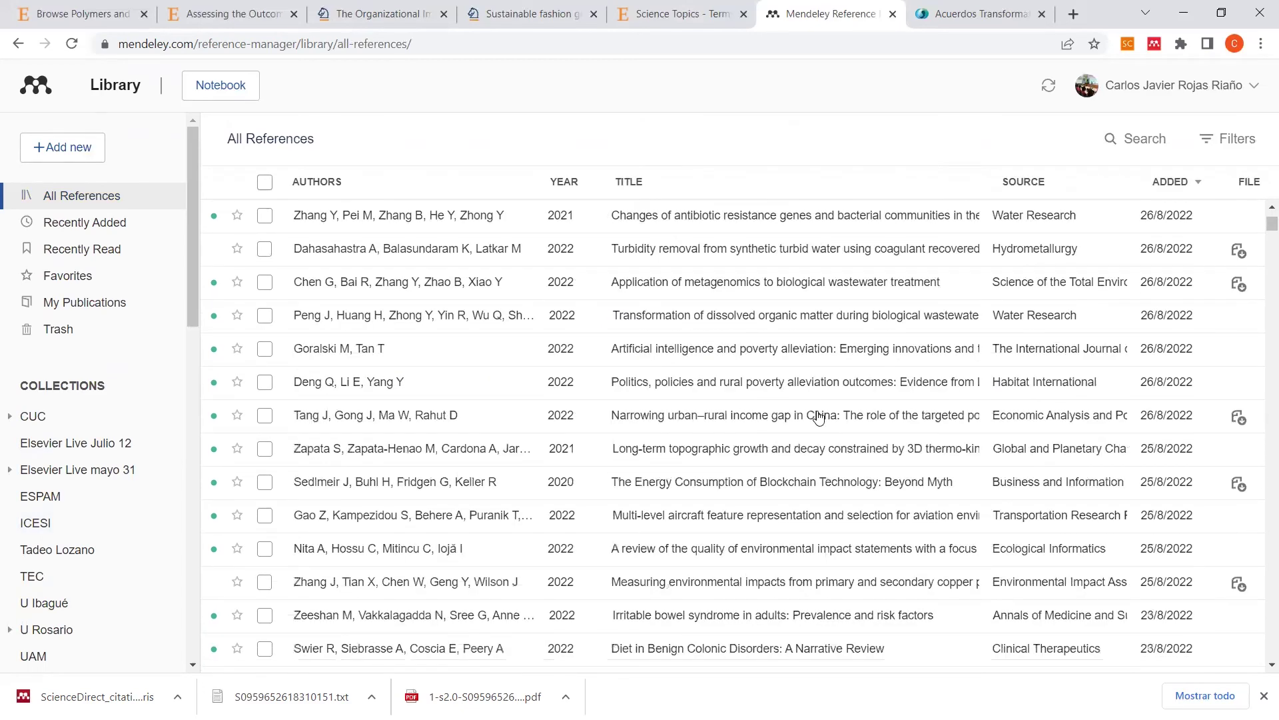
scroll(819, 418, "up", 5)
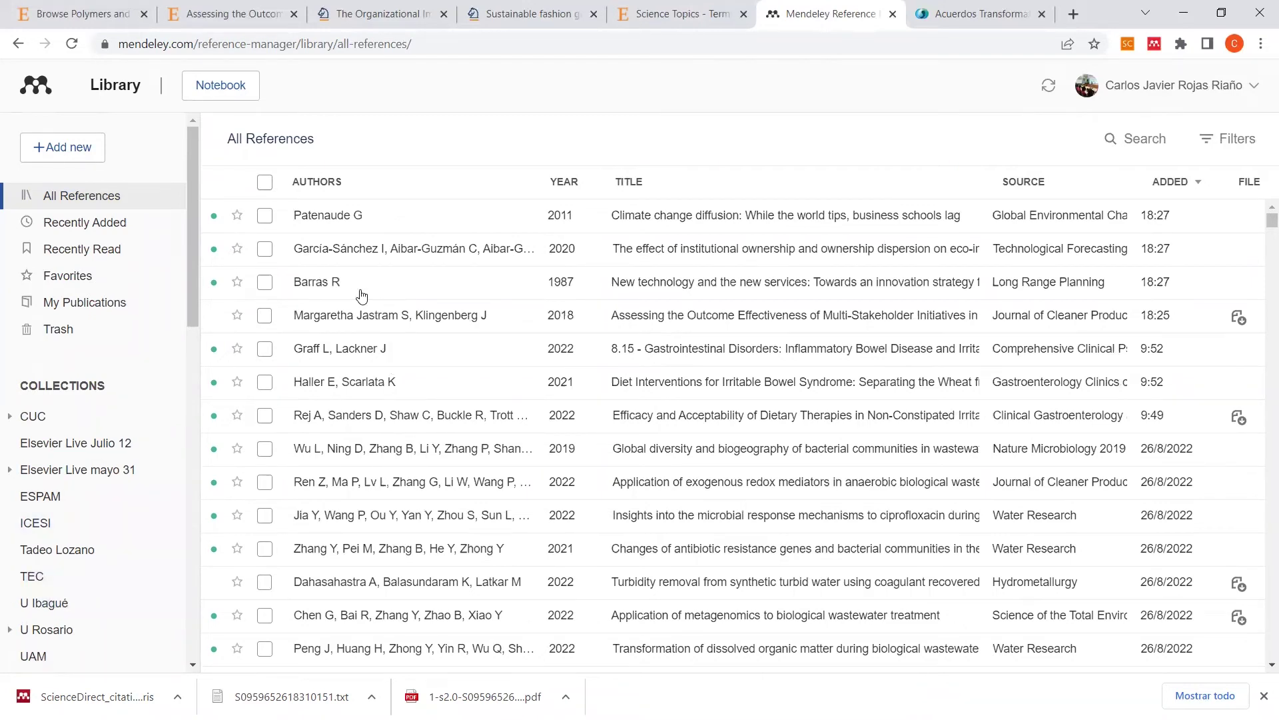
Step: Add the four most recently added references to the ICESI collection
left_click(264, 315)
left_click(264, 282)
left_click(265, 249)
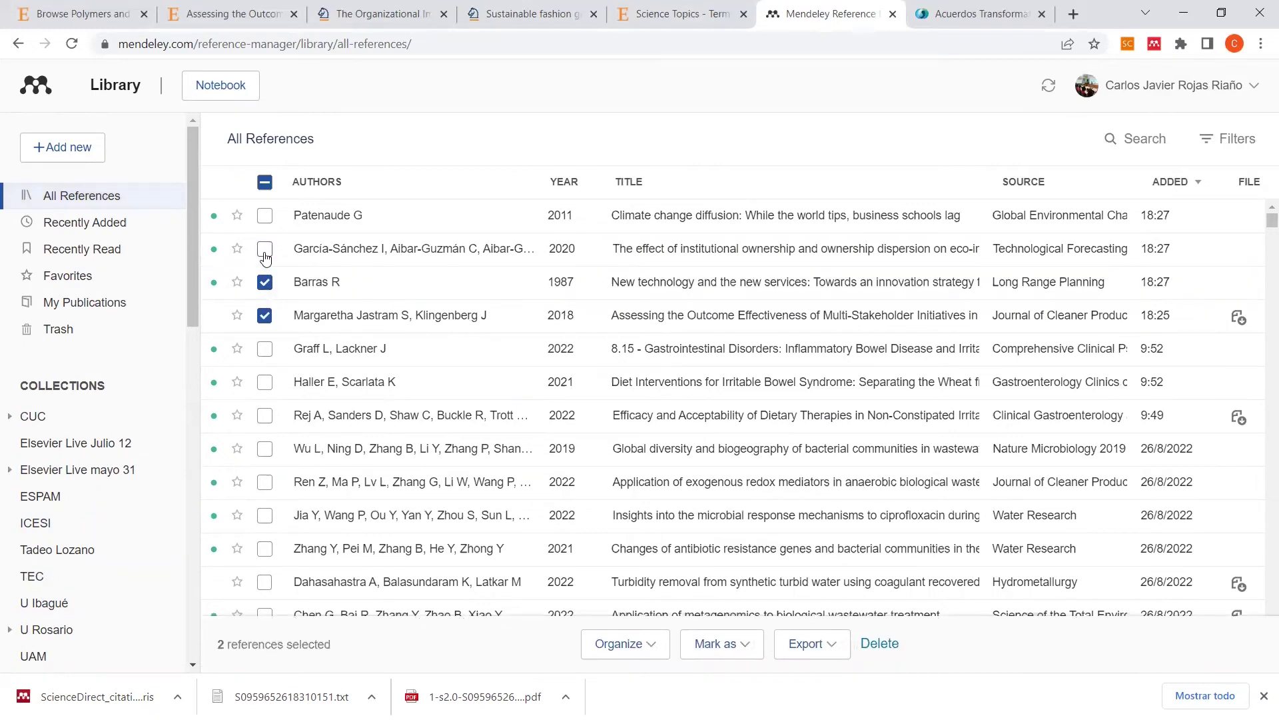
left_click(276, 215)
left_click(265, 216)
left_click(1240, 139)
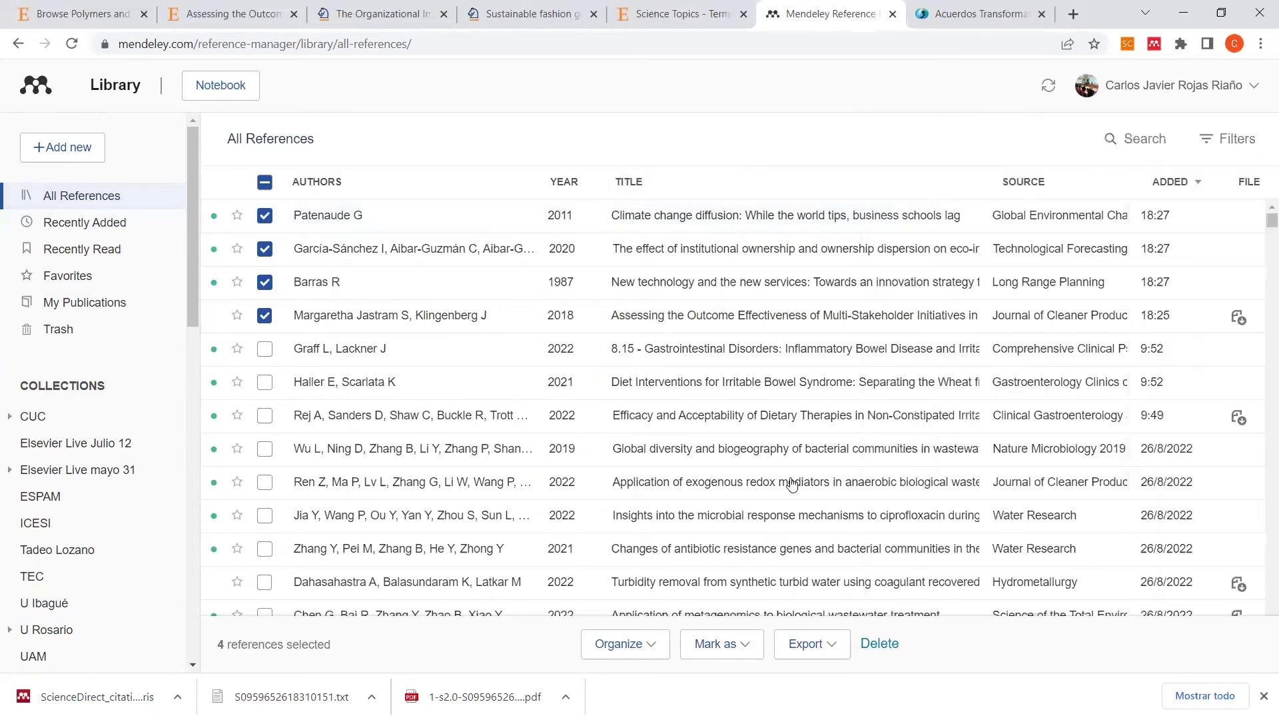
left_click(619, 644)
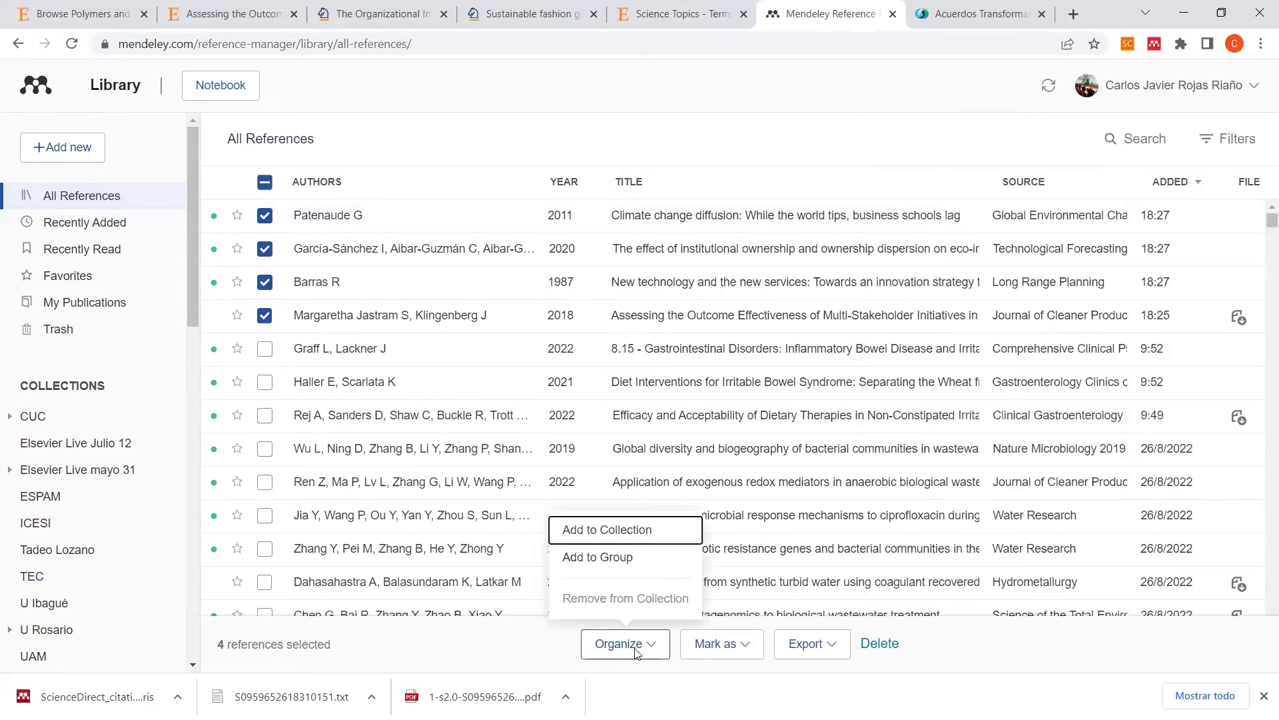
left_click(586, 531)
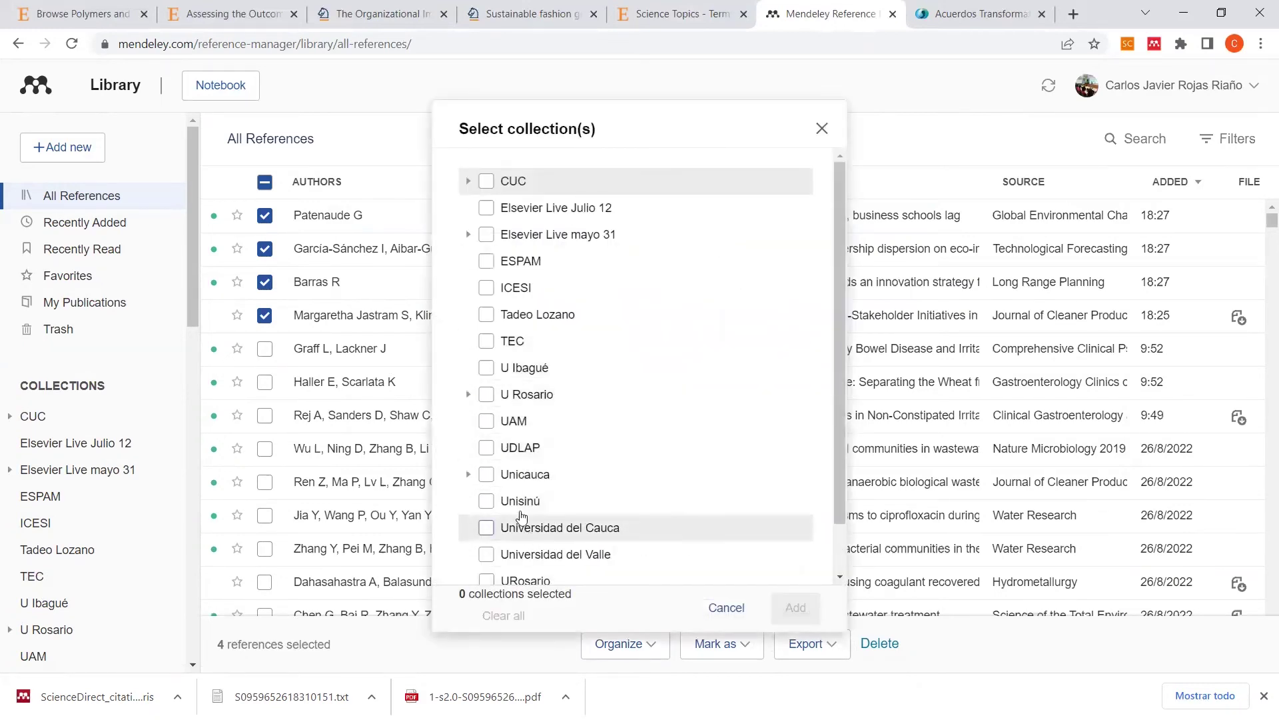
left_click(487, 290)
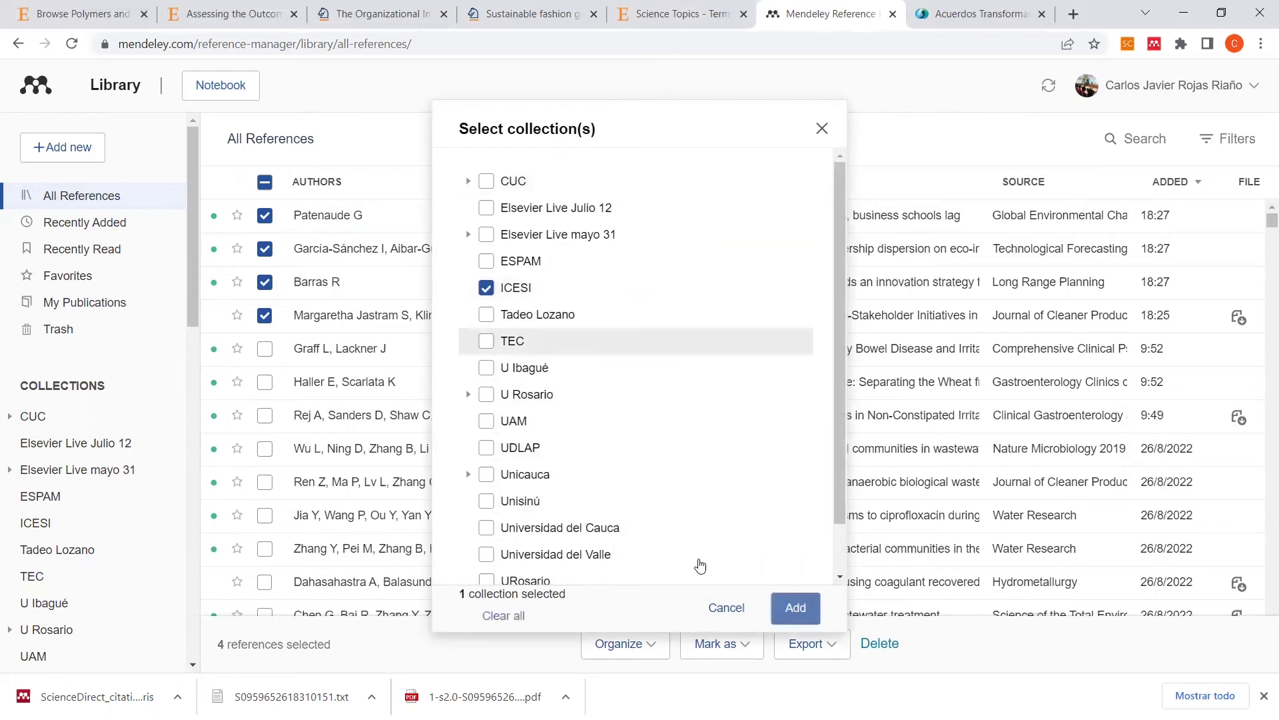
left_click(796, 607)
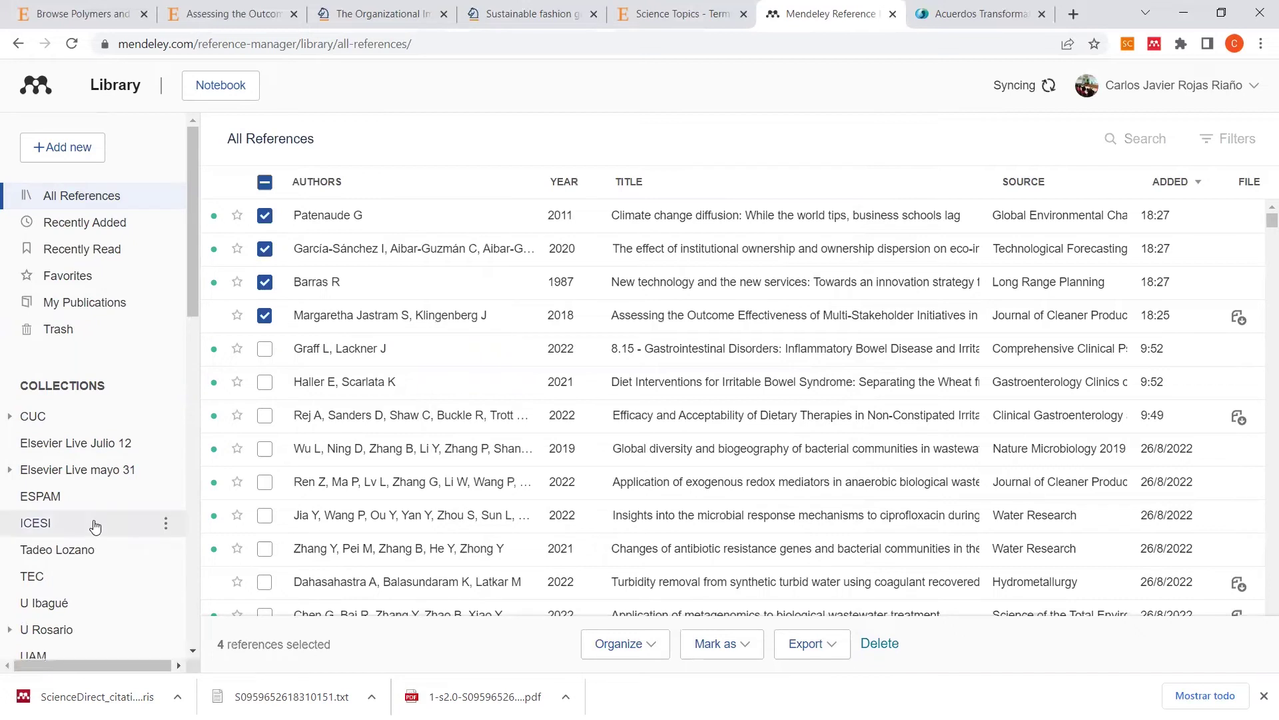
Step: Check the references filed in the ICESI collection against the full list of all references
left_click(61, 528)
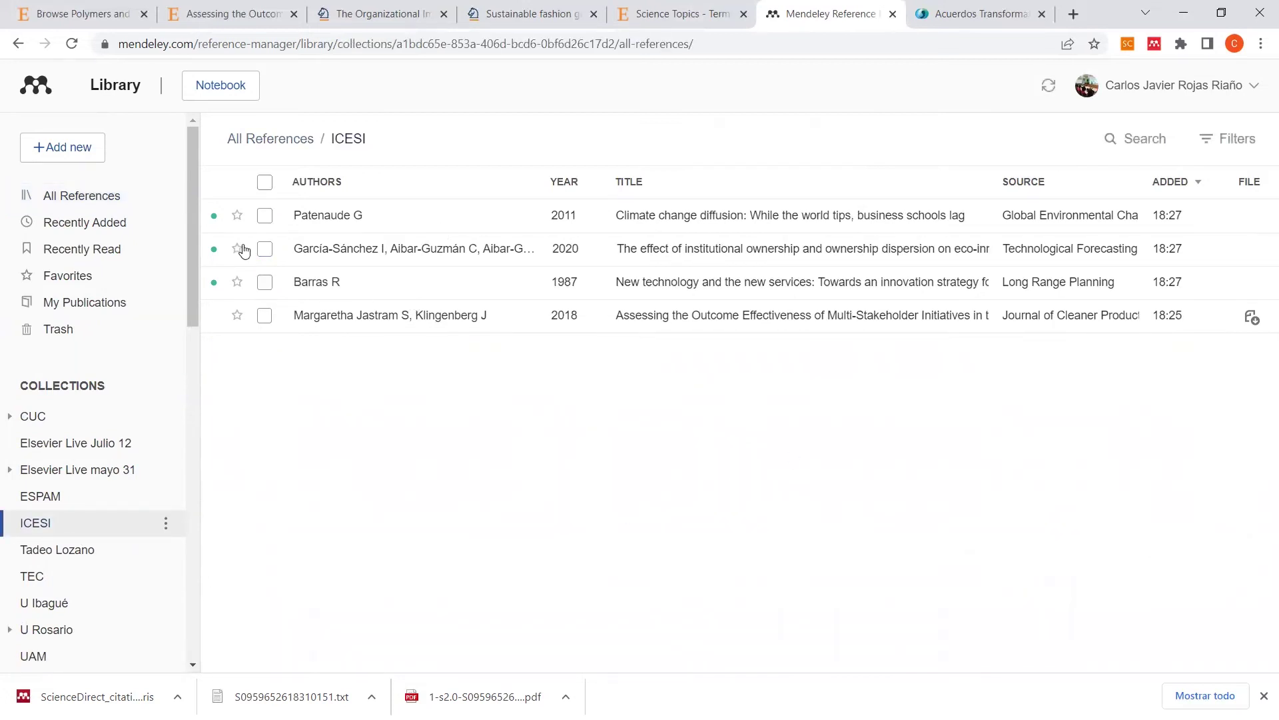
left_click(120, 204)
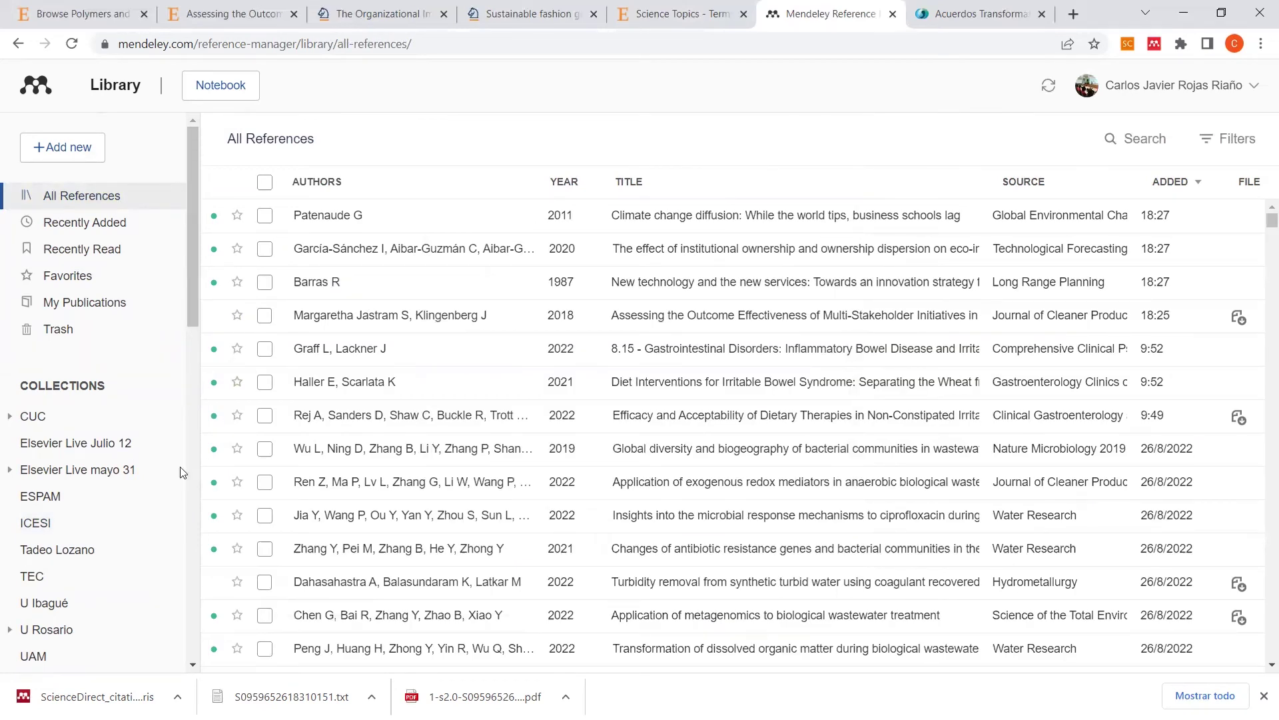
left_click(36, 533)
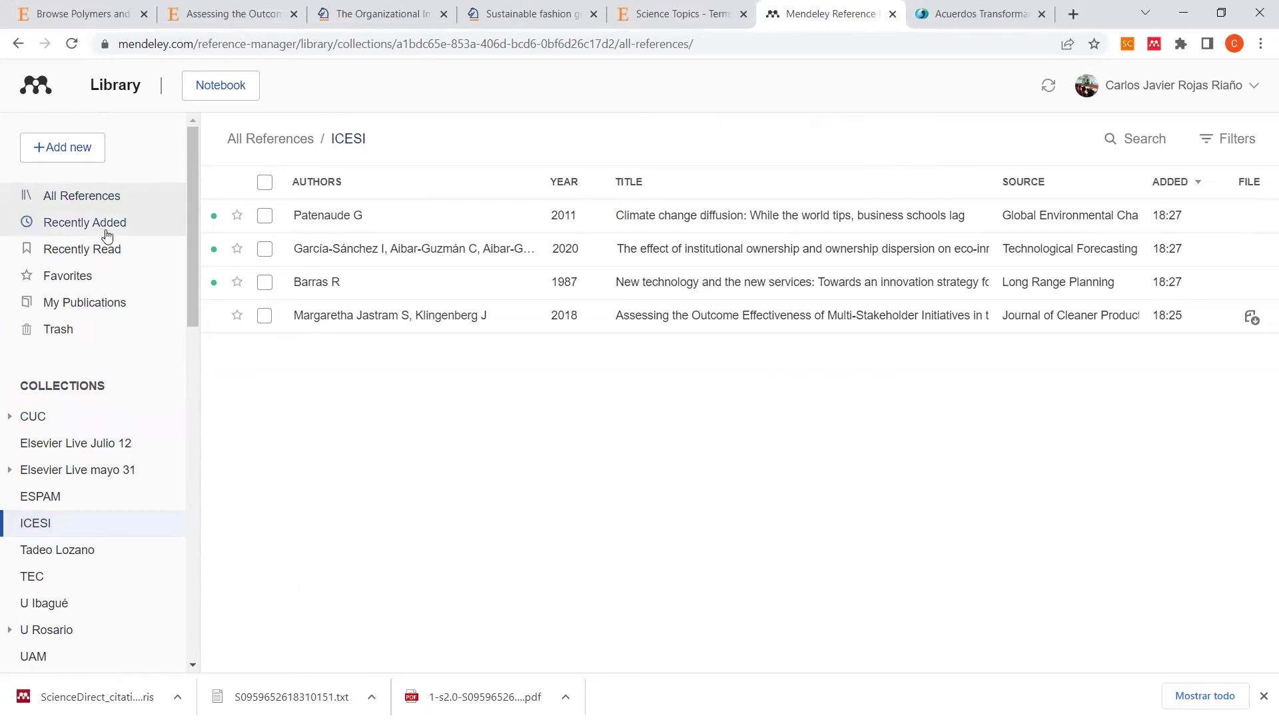
left_click(94, 204)
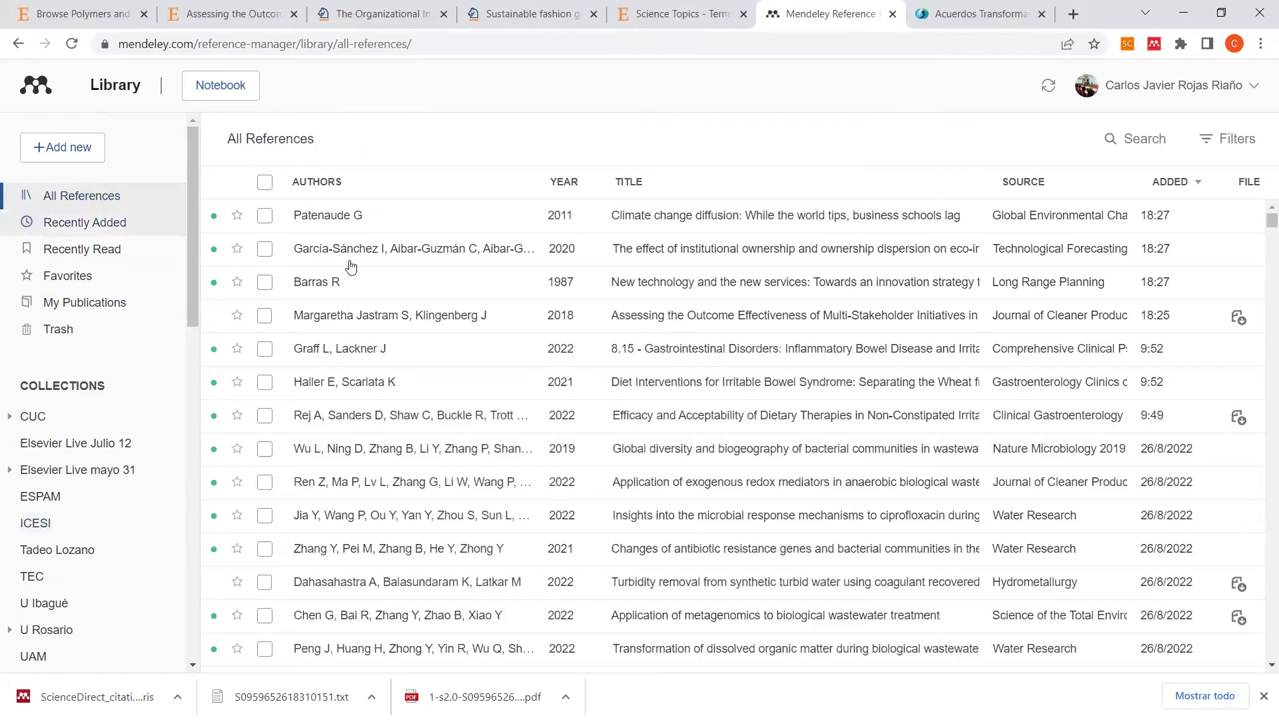
scroll(786, 329, "down", 3)
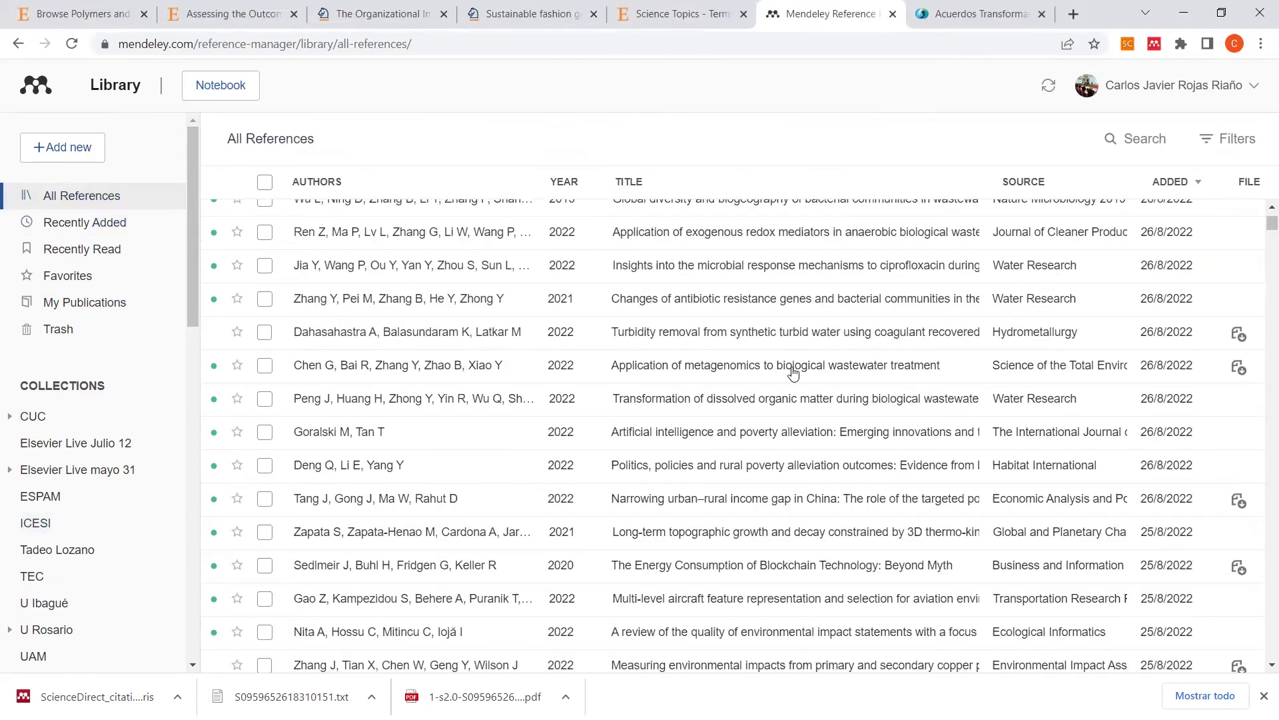
scroll(793, 370, "up", 5)
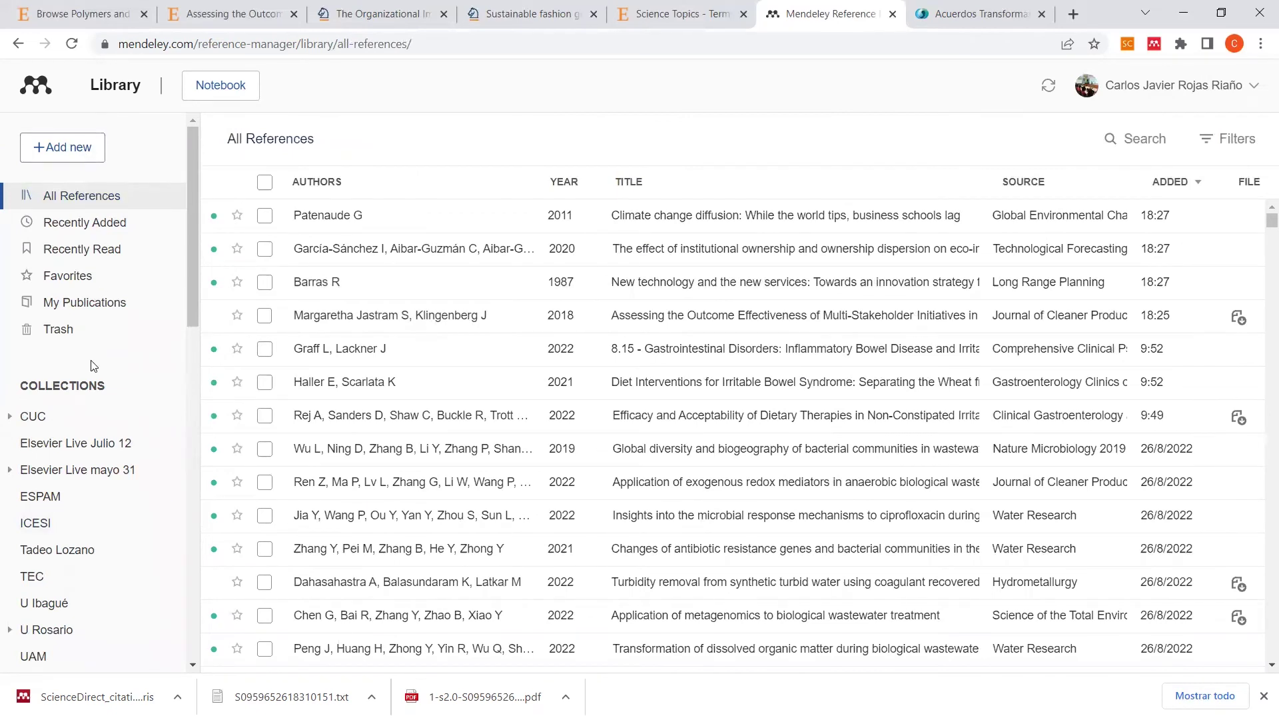
Step: Create a new group named ICESI in the library
scroll(94, 400, "down", 8)
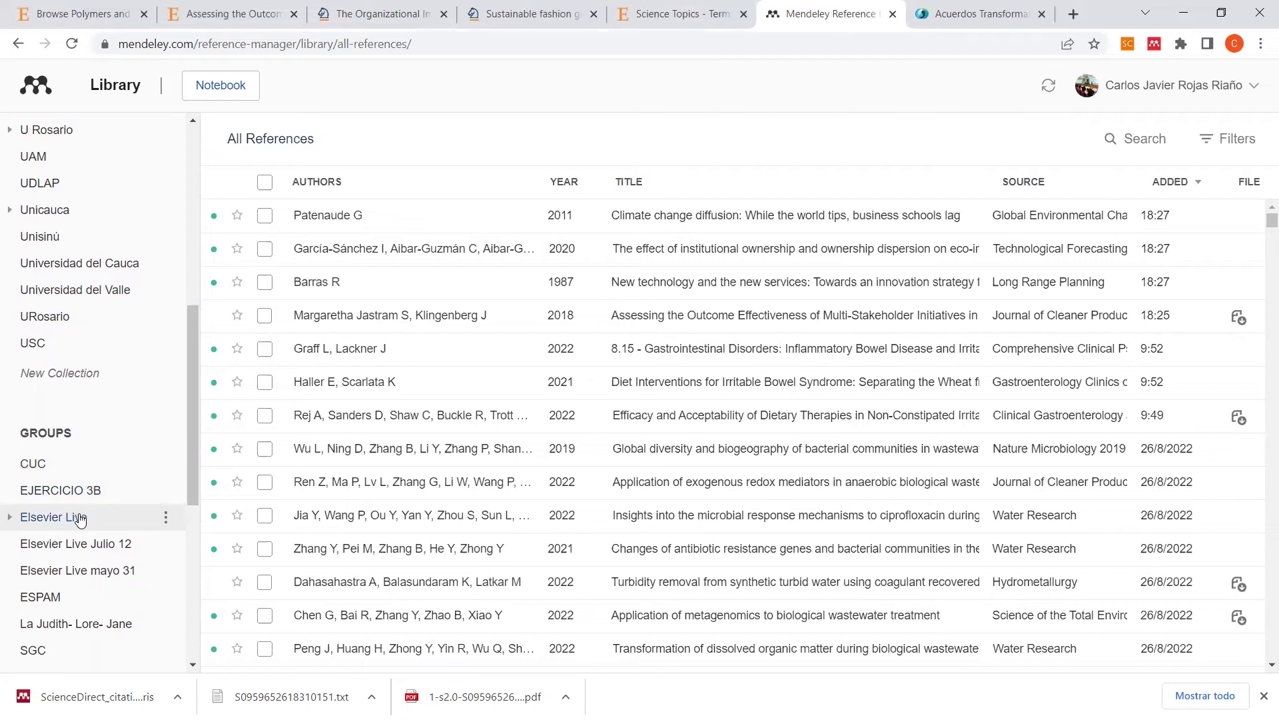
scroll(80, 513, "up", 6)
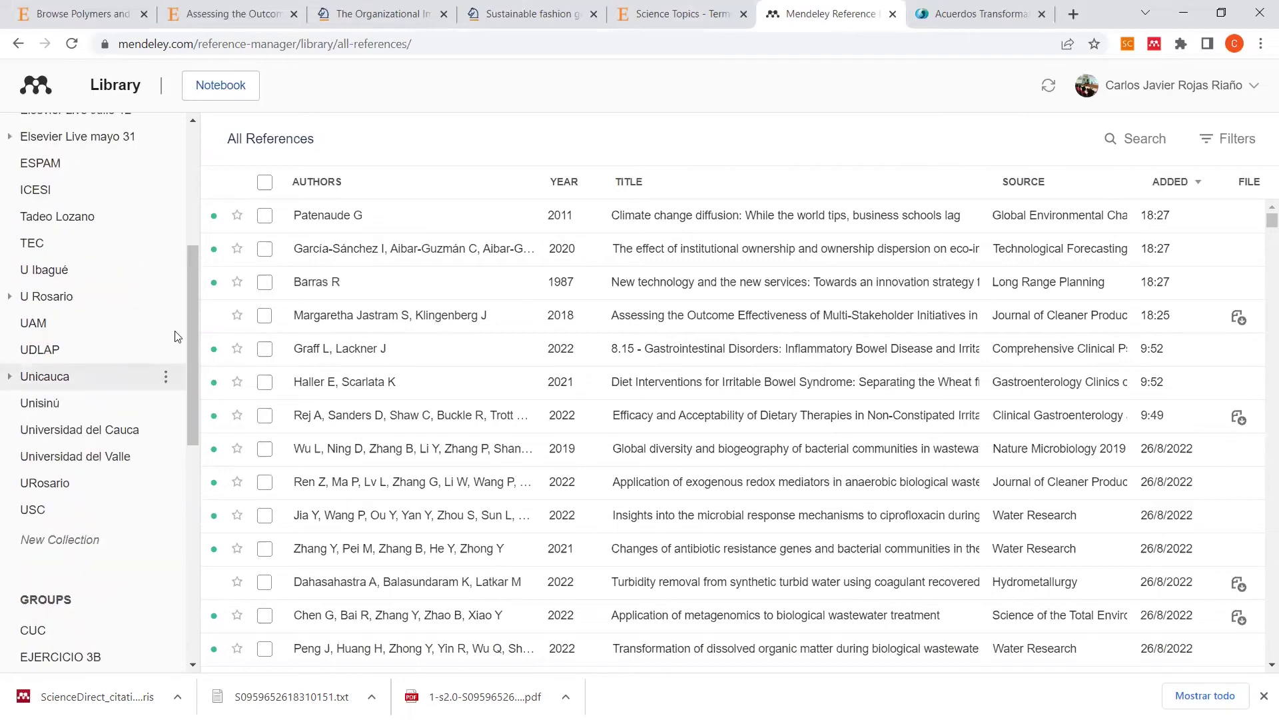
scroll(108, 456, "down", 4)
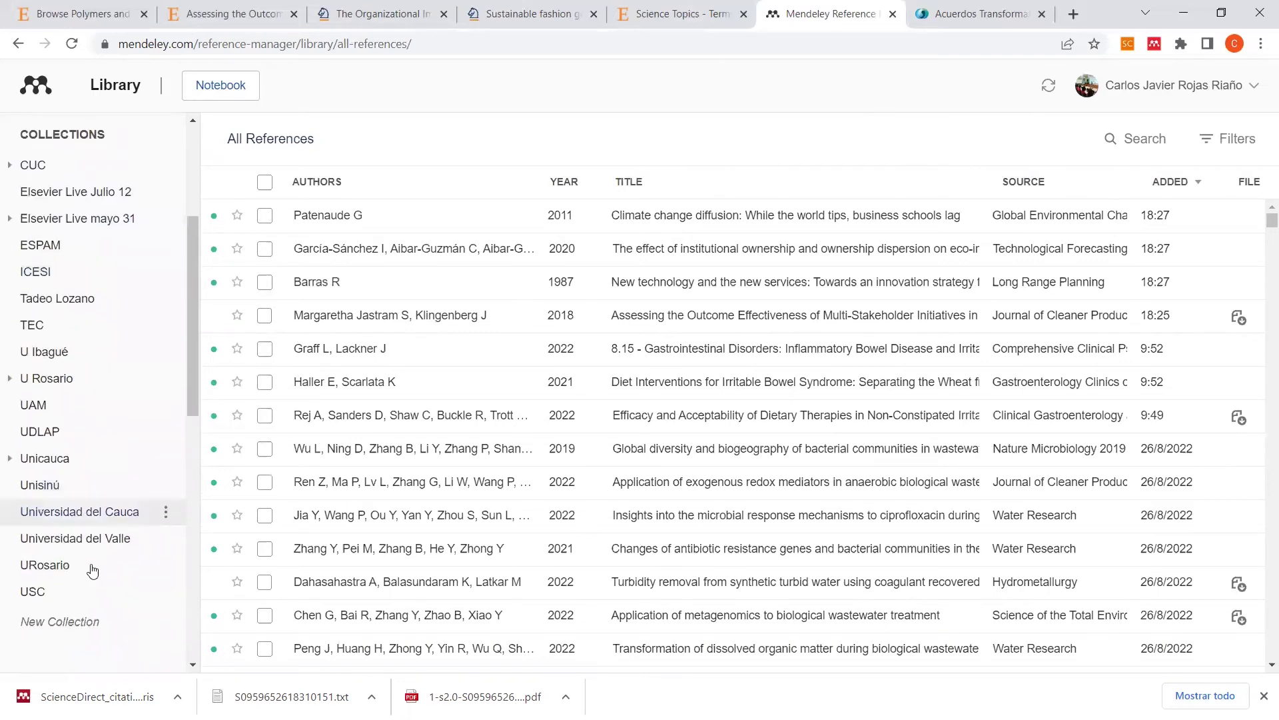
scroll(95, 565, "down", 9)
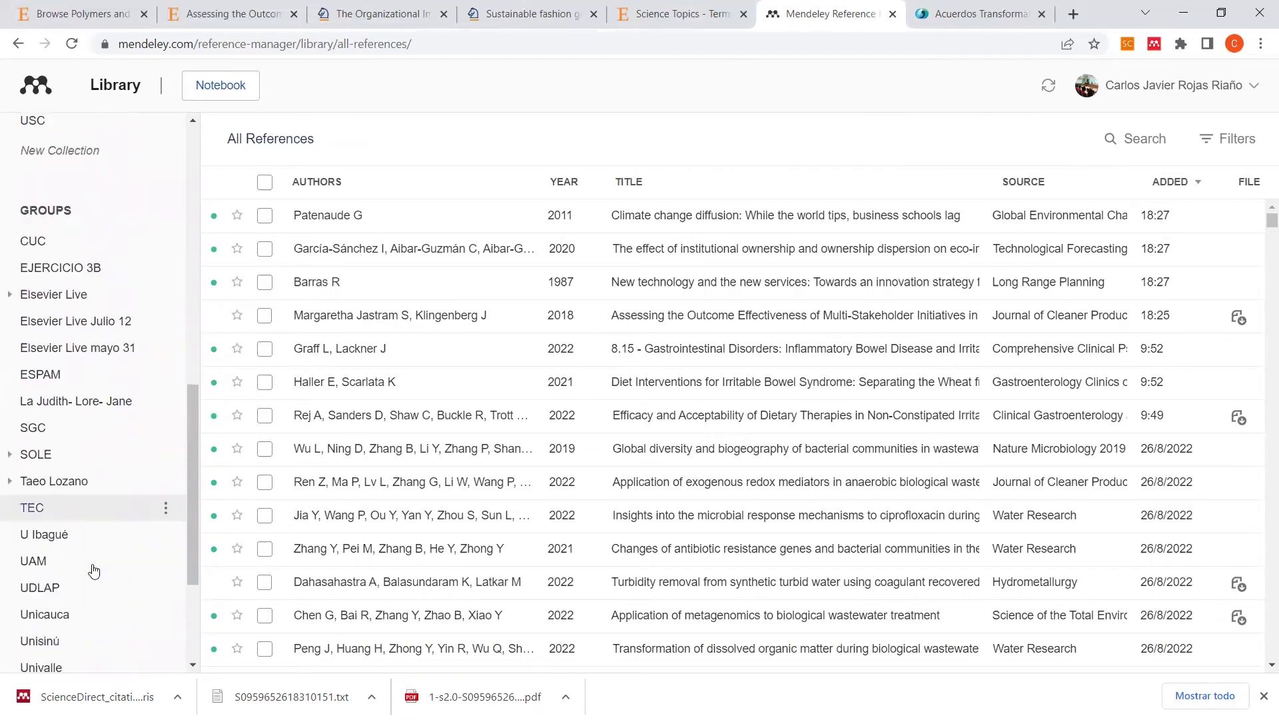
left_click(57, 656)
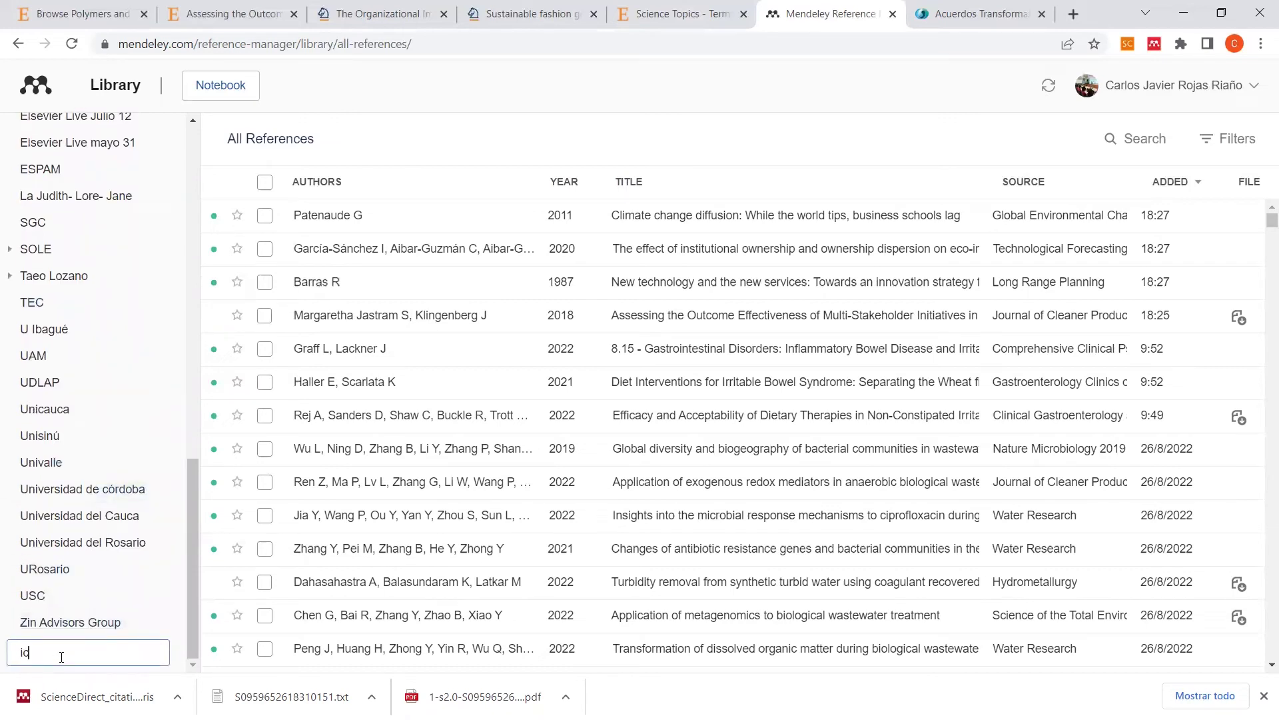
key("BackSpace")
key("BackSpace")
key("BackSpace")
key("BackSpace")
type("ICESI")
key("BackSpace")
key("BackSpace")
key("BackSpace")
key("BackSpace")
key("BackSpace")
Step: Open the new ICESI group and examine its management page with members and invitations, closing it without inviting anyone
scroll(109, 573, "up", 4)
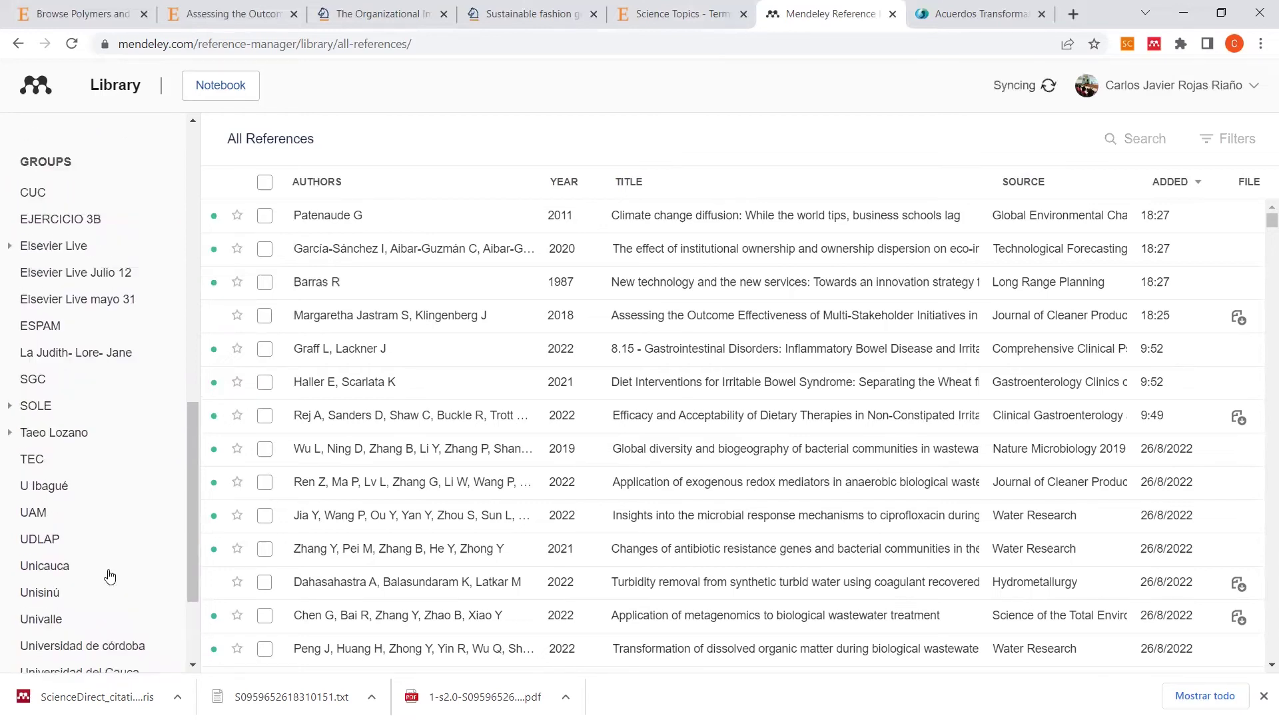
left_click(39, 446)
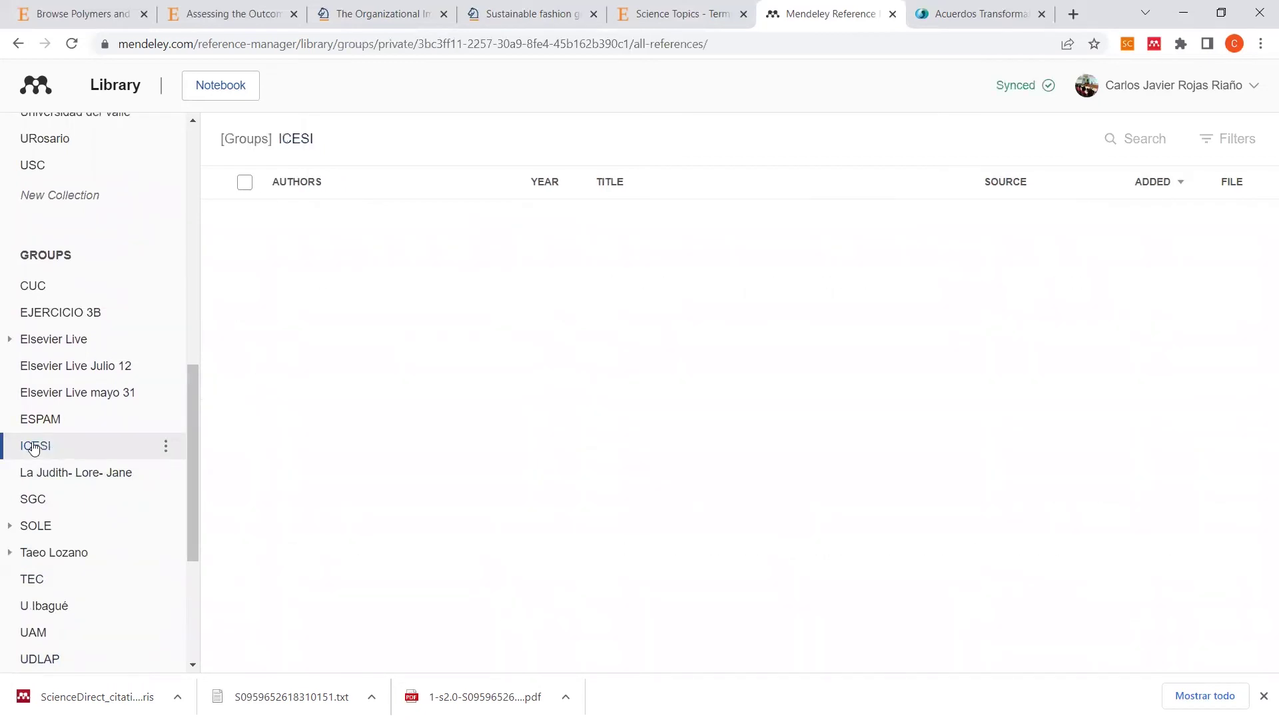
right_click(78, 454)
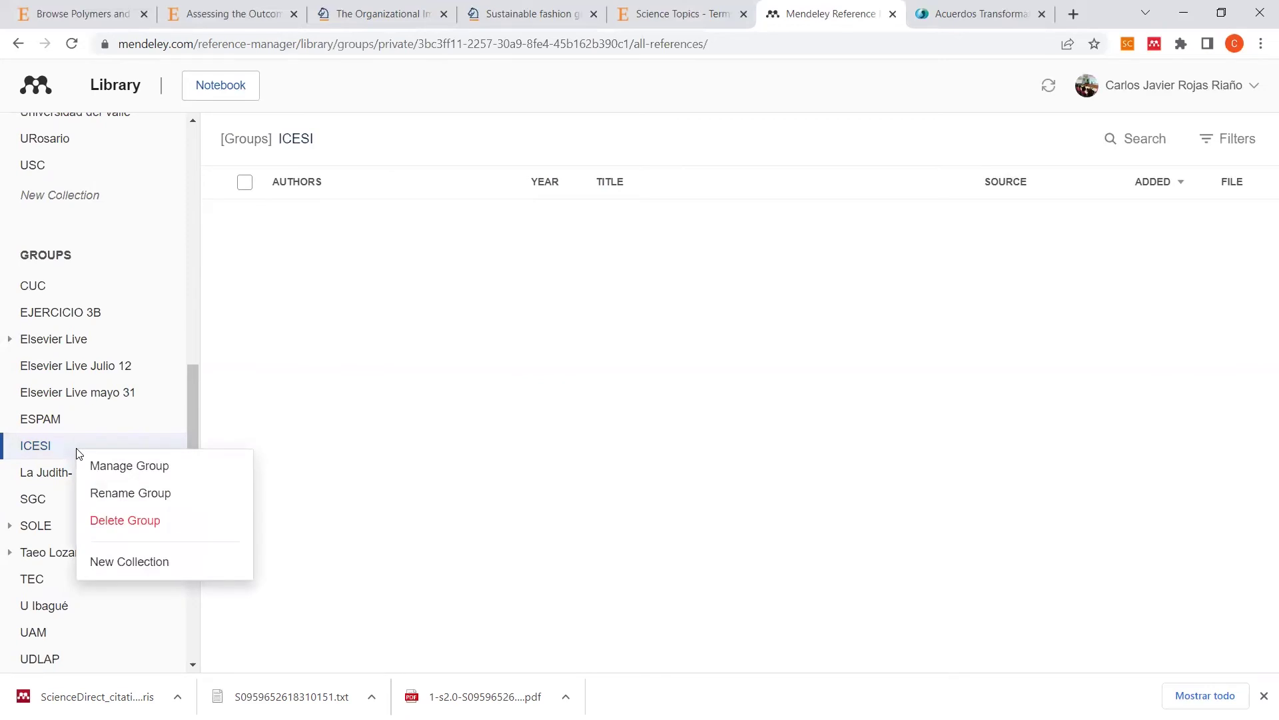
left_click(152, 476)
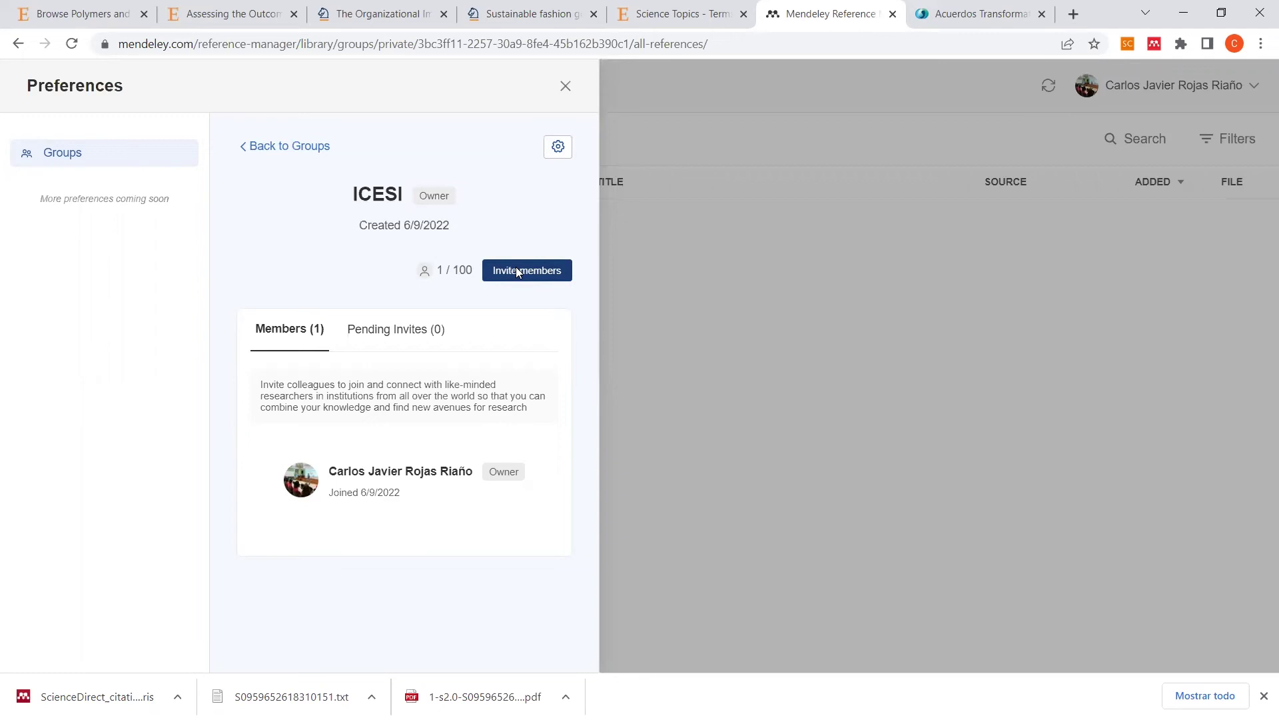
left_click(566, 86)
scroll(54, 533, "down", 5)
scroll(67, 628, "up", 3)
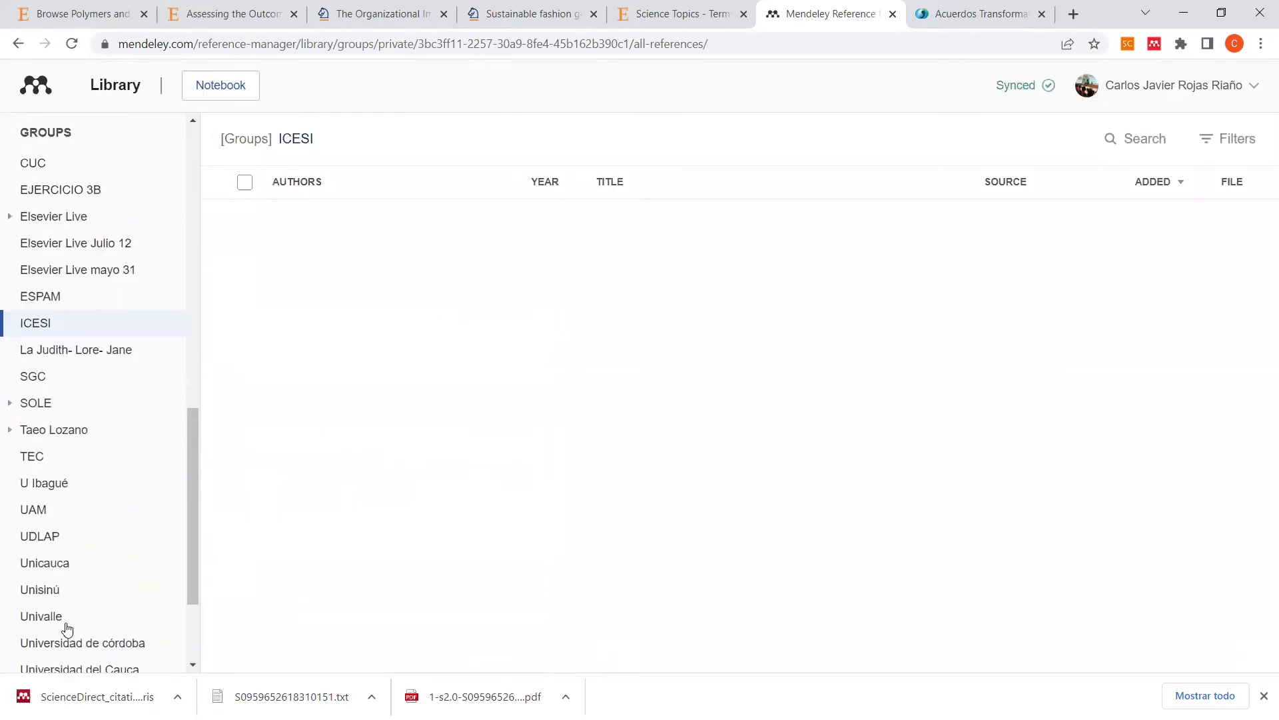
right_click(80, 336)
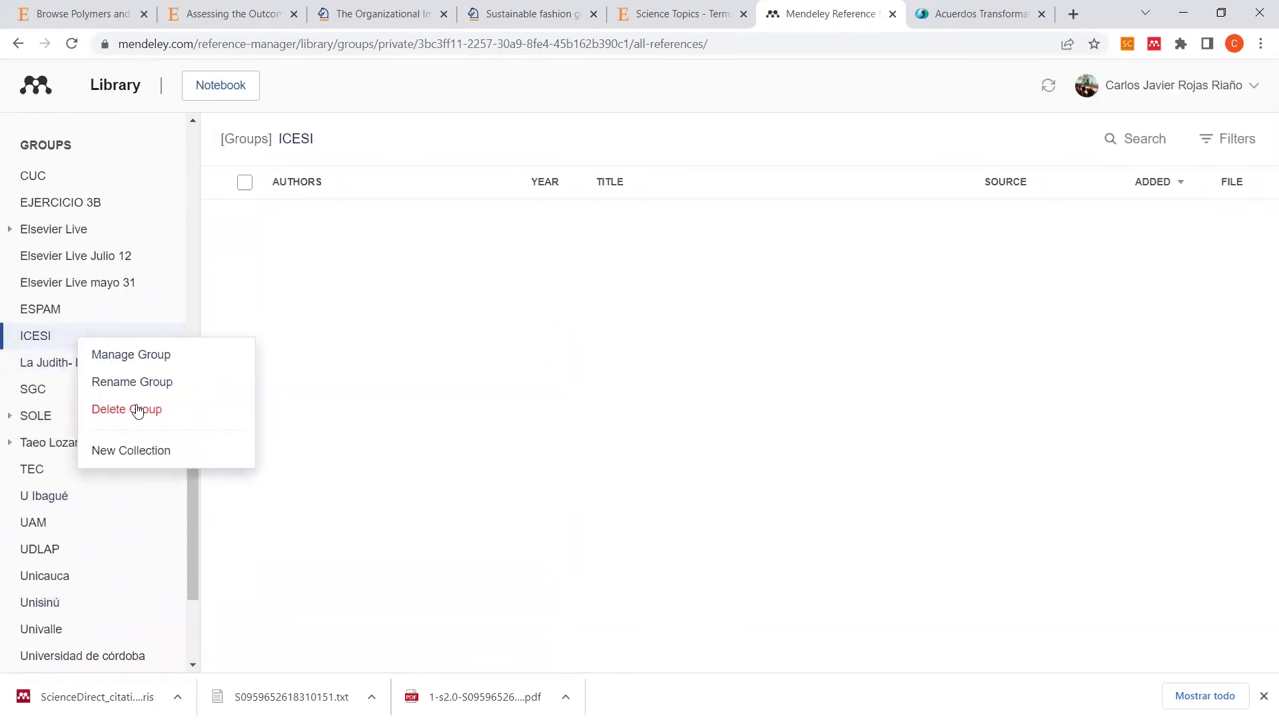
left_click(130, 355)
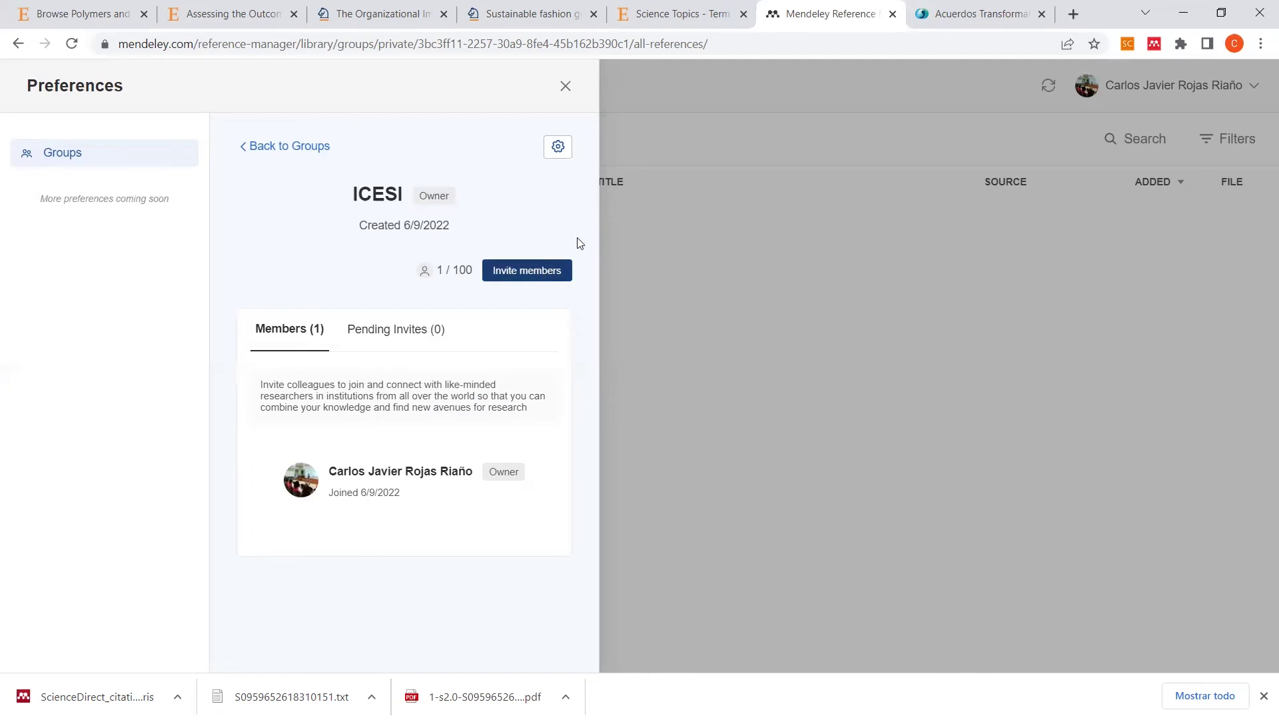
left_click(565, 88)
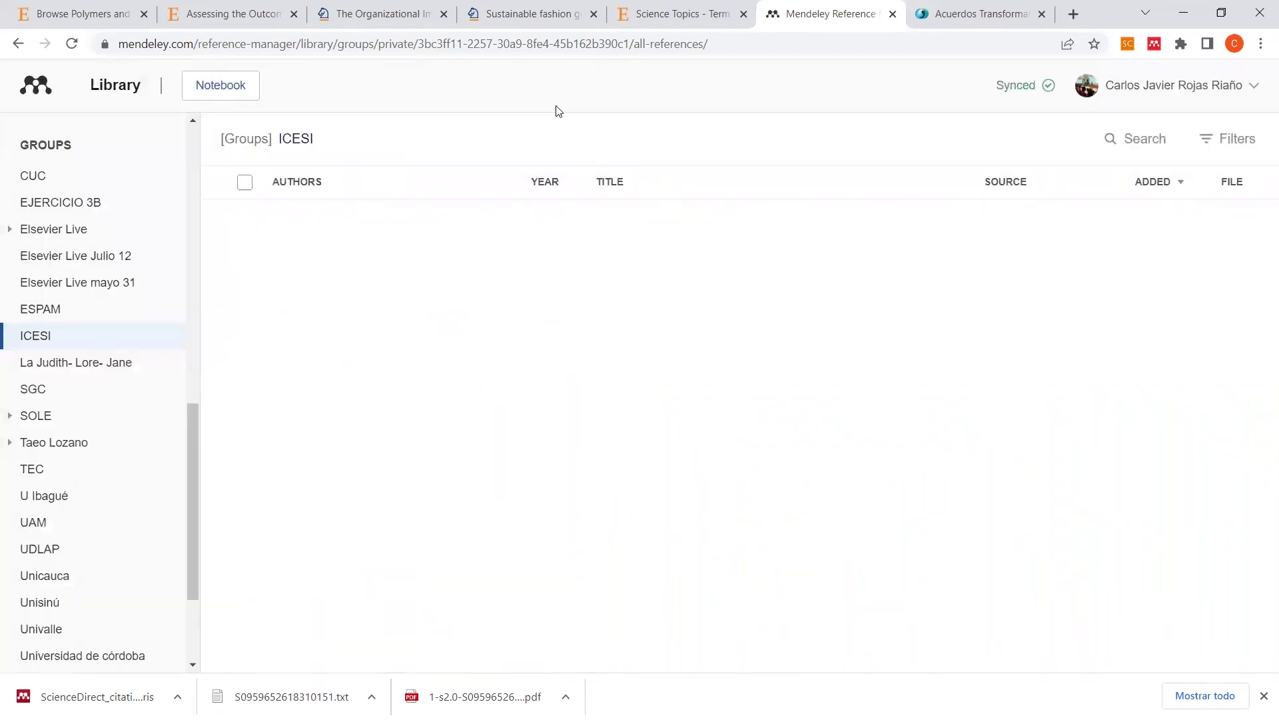
Step: Add the five most recently added references from All References to the ICESI group
mouse_move(52, 334)
scroll(170, 382, "up", 3)
scroll(170, 382, "up", 8)
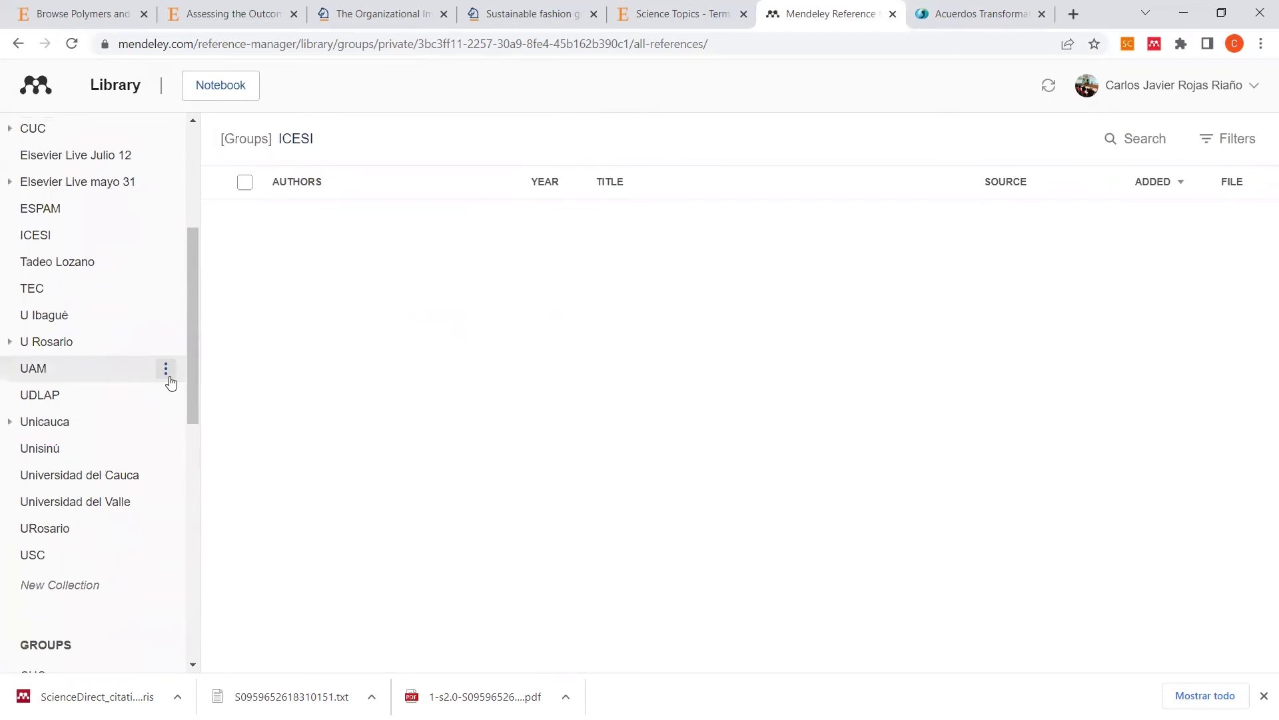
scroll(183, 399, "up", 1)
left_click(67, 197)
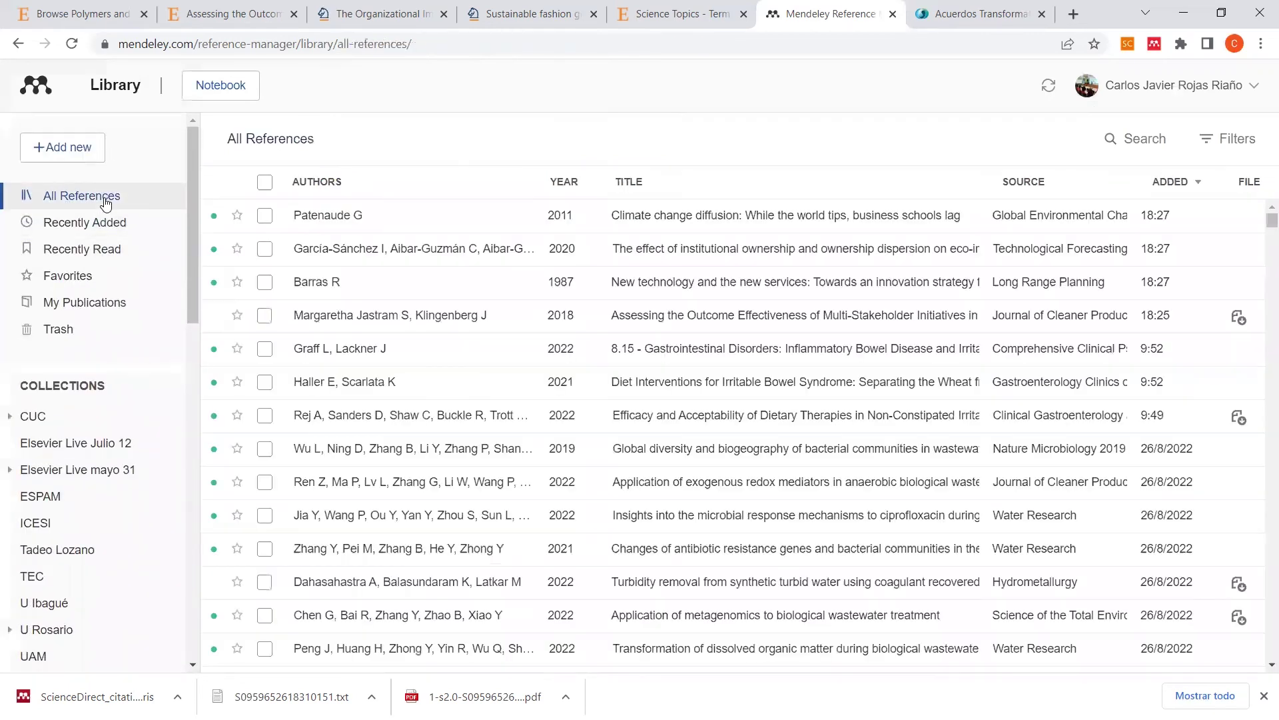
left_click(264, 215)
left_click(264, 248)
left_click(264, 281)
left_click(264, 315)
left_click(265, 350)
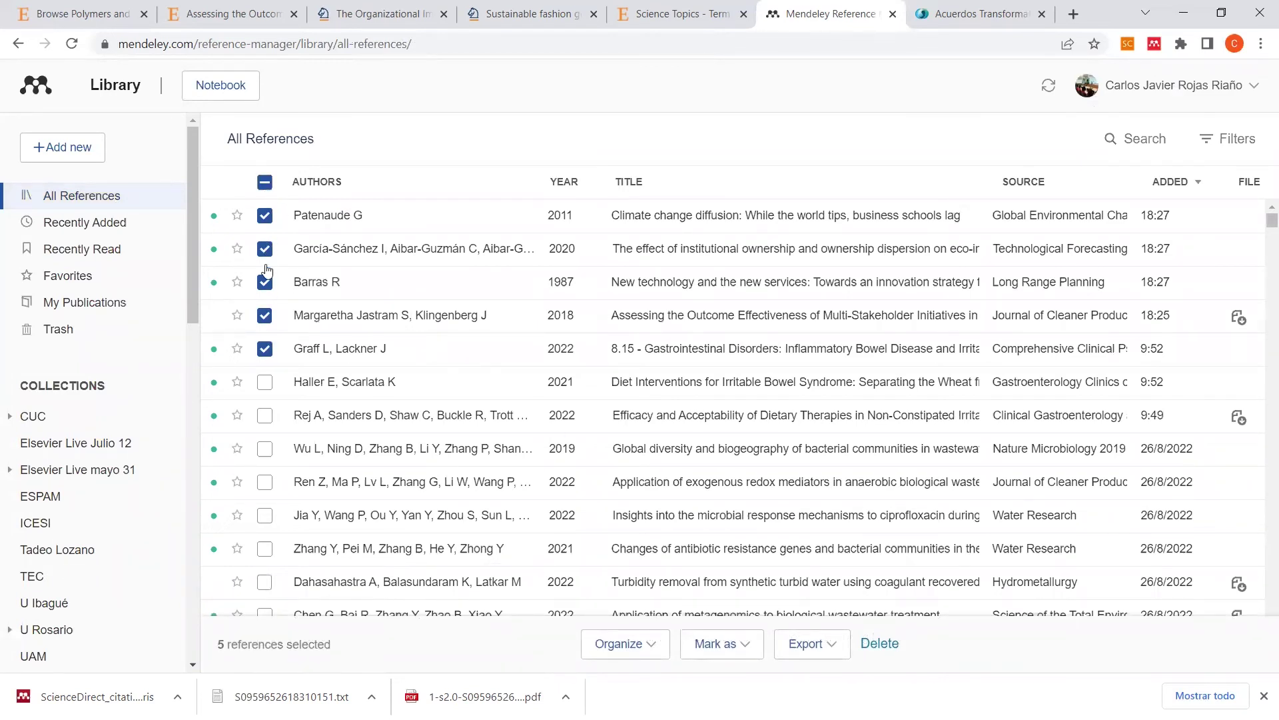
left_click(622, 648)
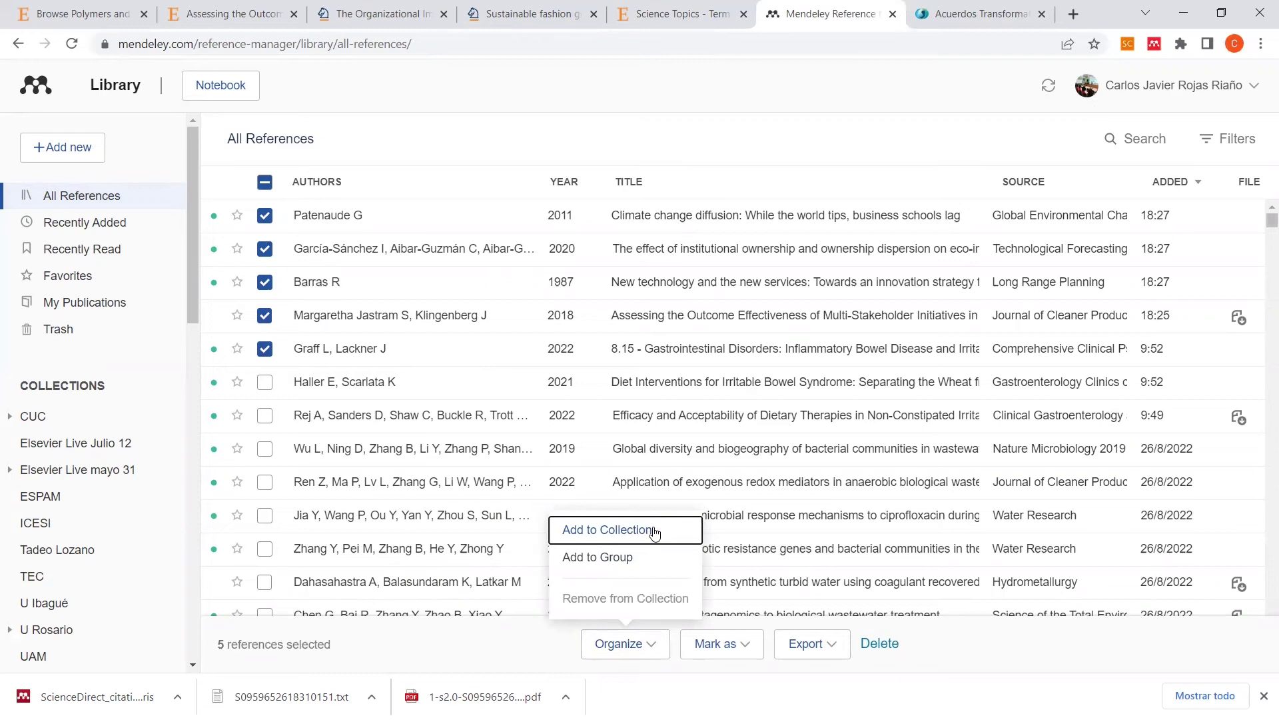
left_click(598, 558)
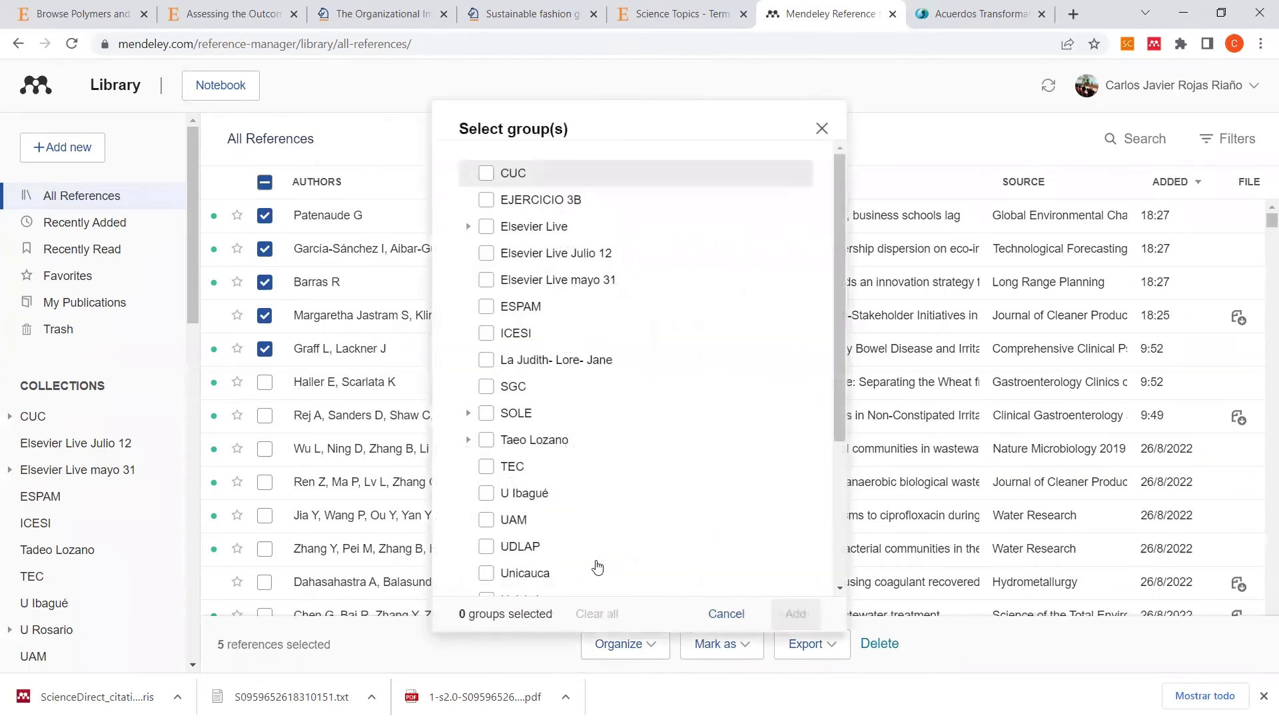
left_click(487, 333)
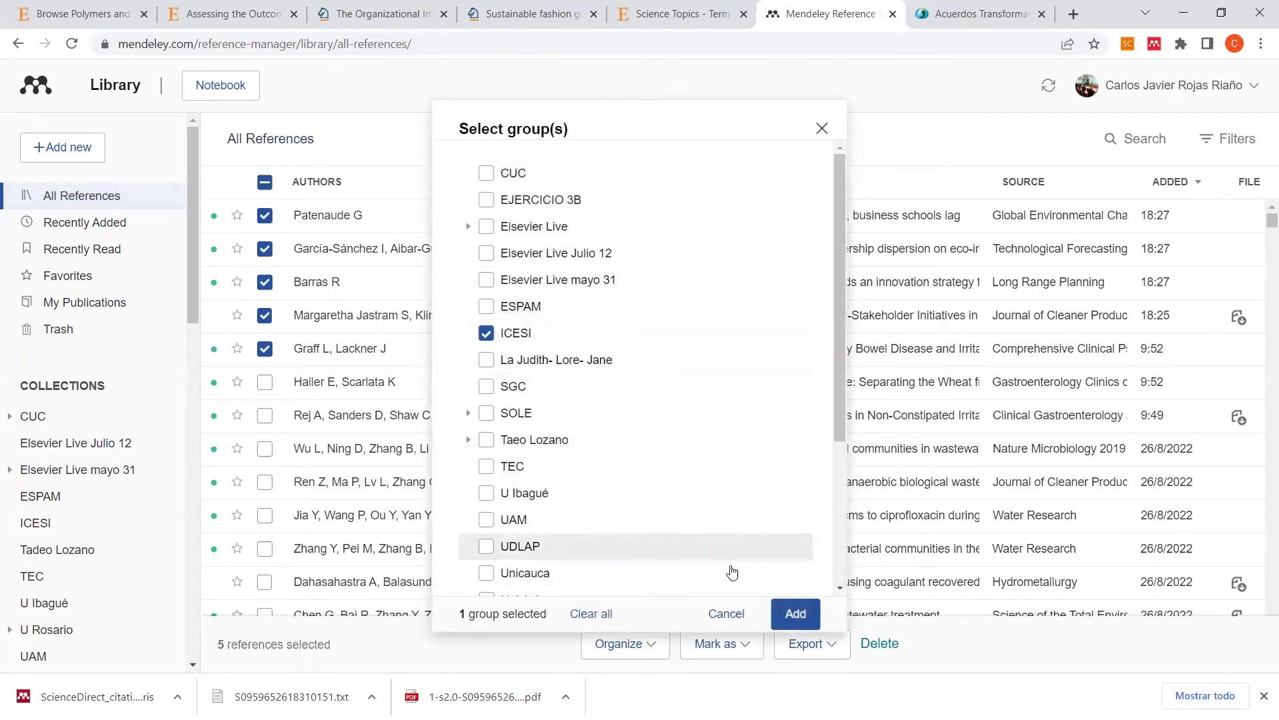
left_click(796, 613)
Step: Open the ICESI group to check its references, and look at its management options without choosing any
scroll(55, 593, "down", 2)
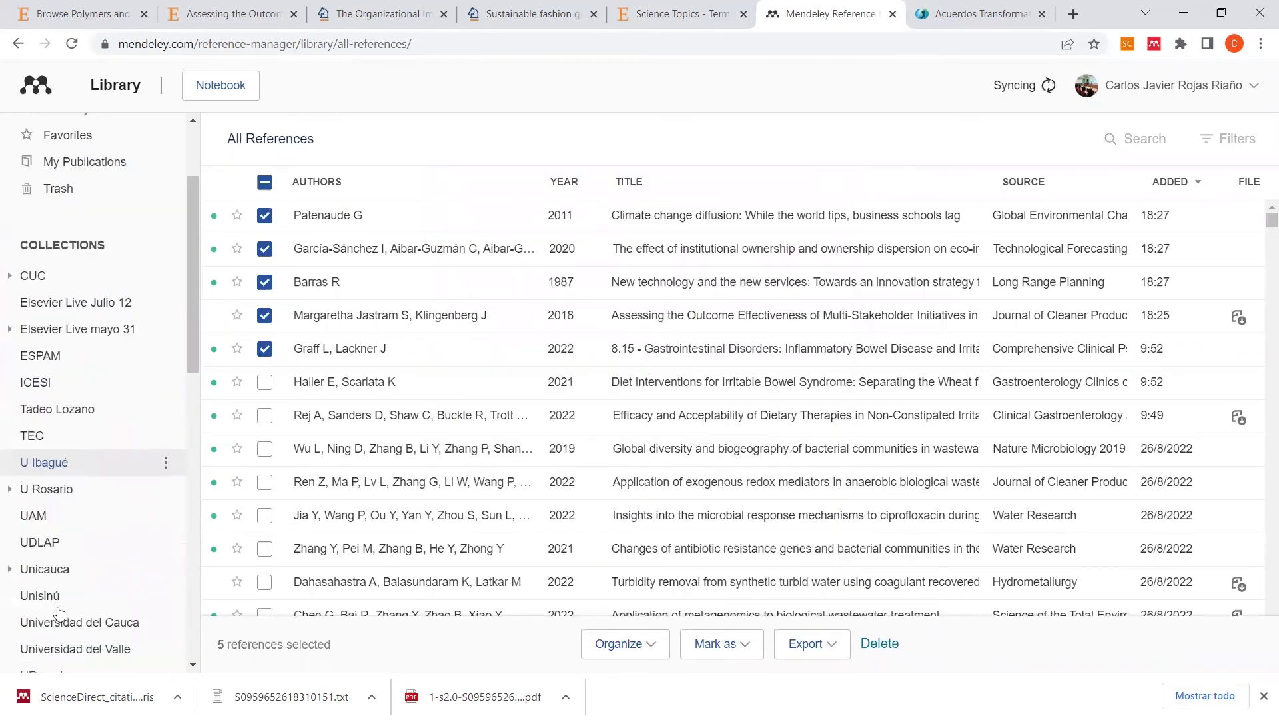
scroll(56, 604, "down", 8)
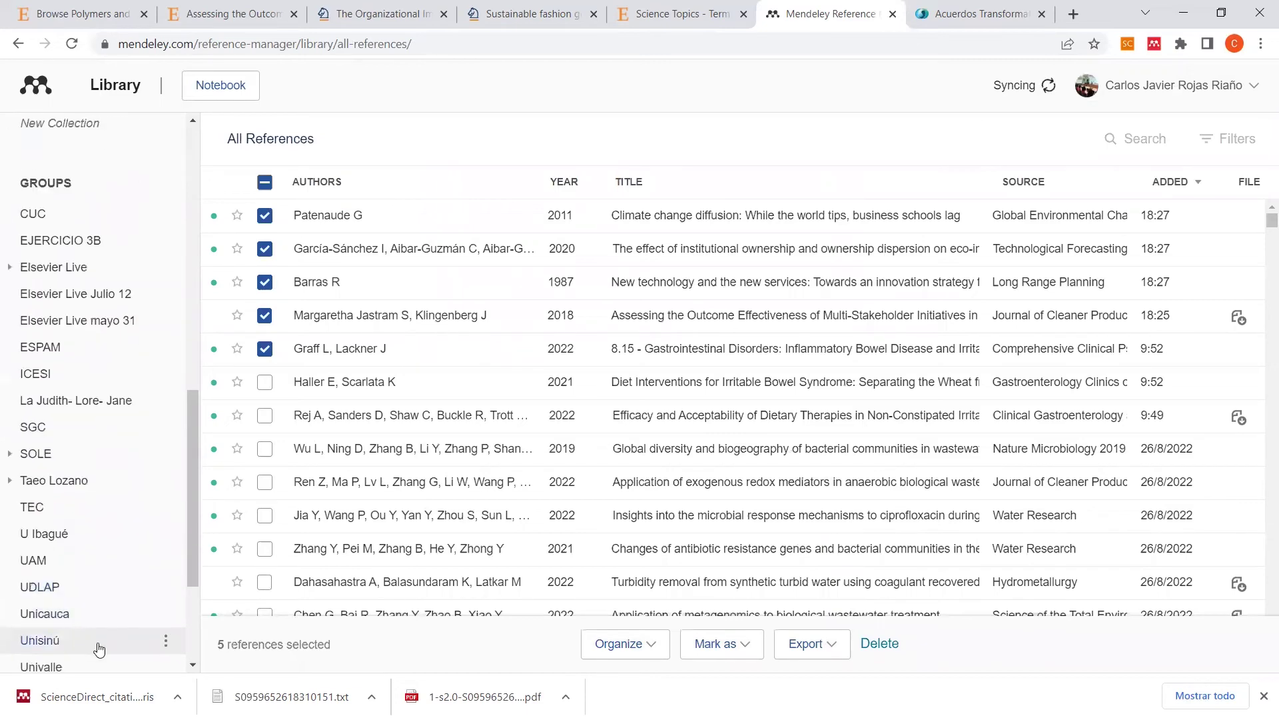
scroll(97, 646, "down", 3)
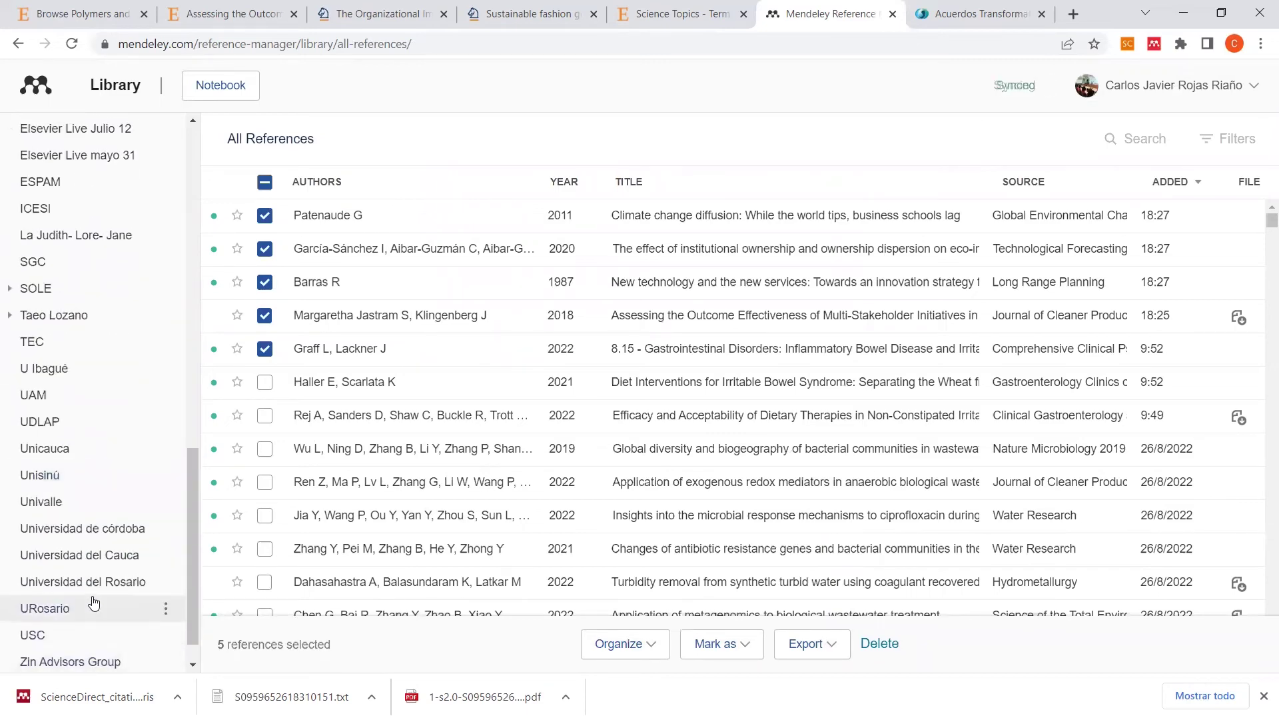
scroll(94, 603, "up", 4)
left_click(49, 458)
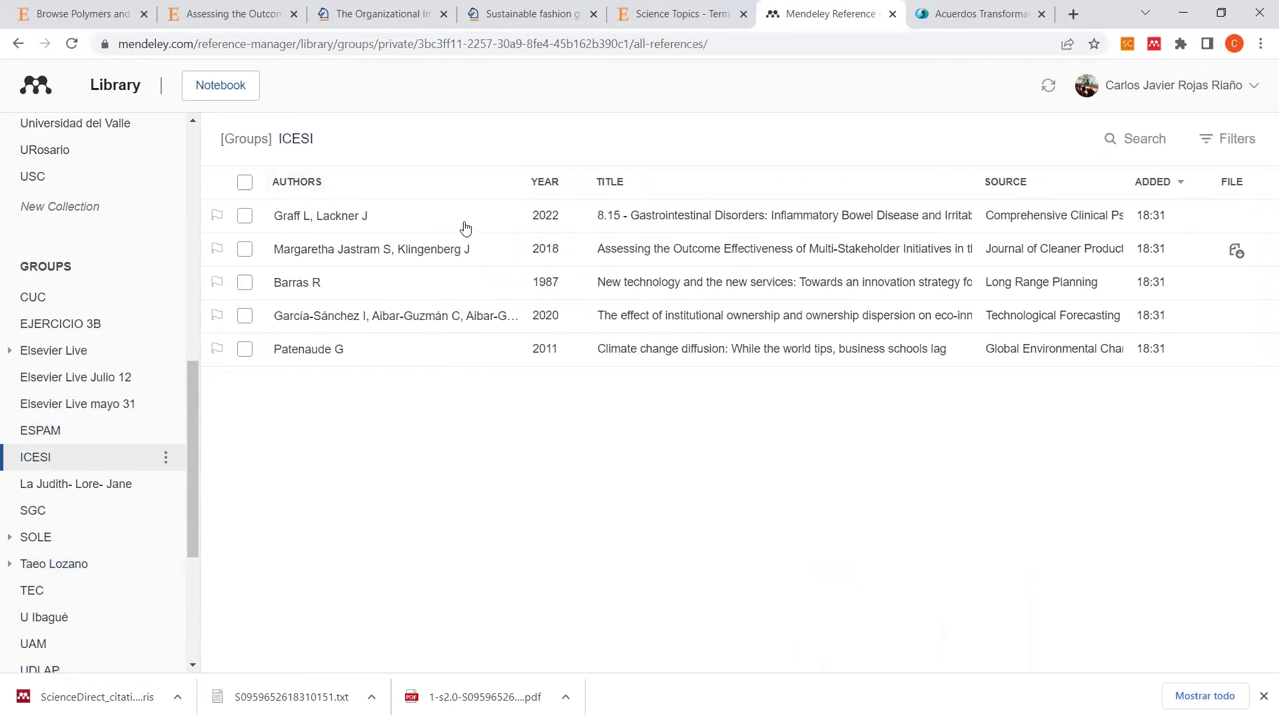
right_click(81, 461)
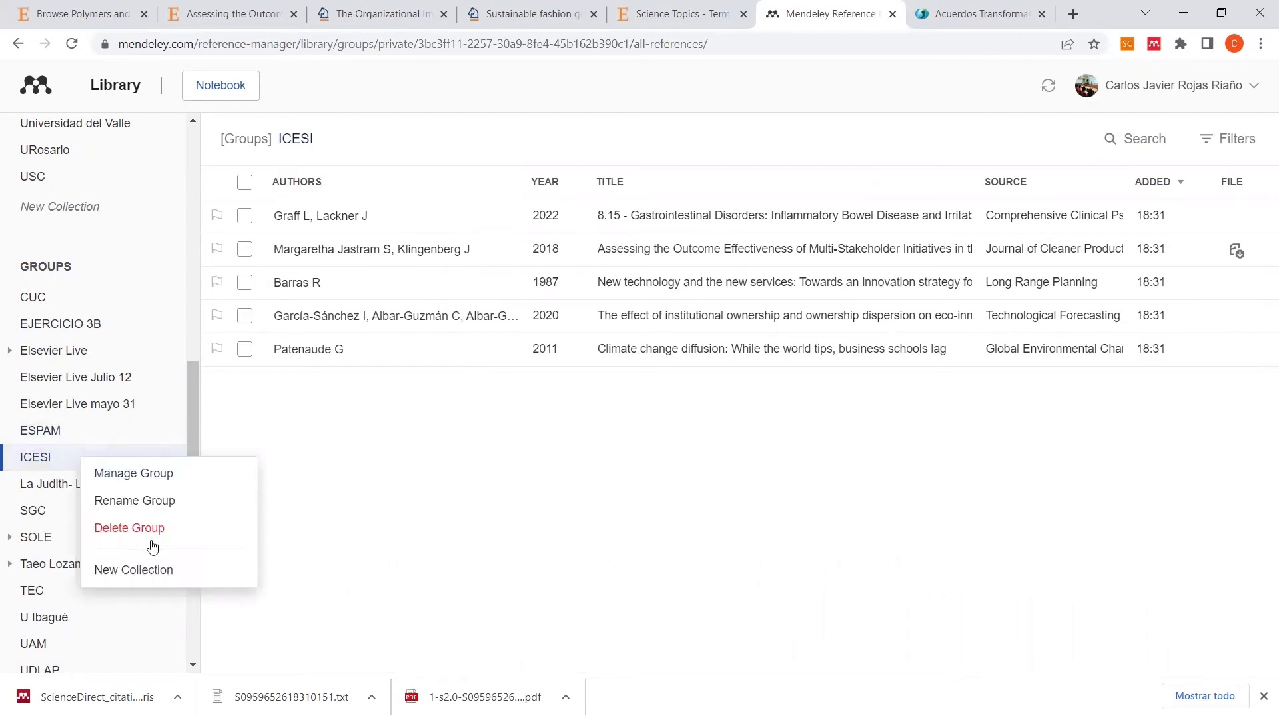
left_click(404, 531)
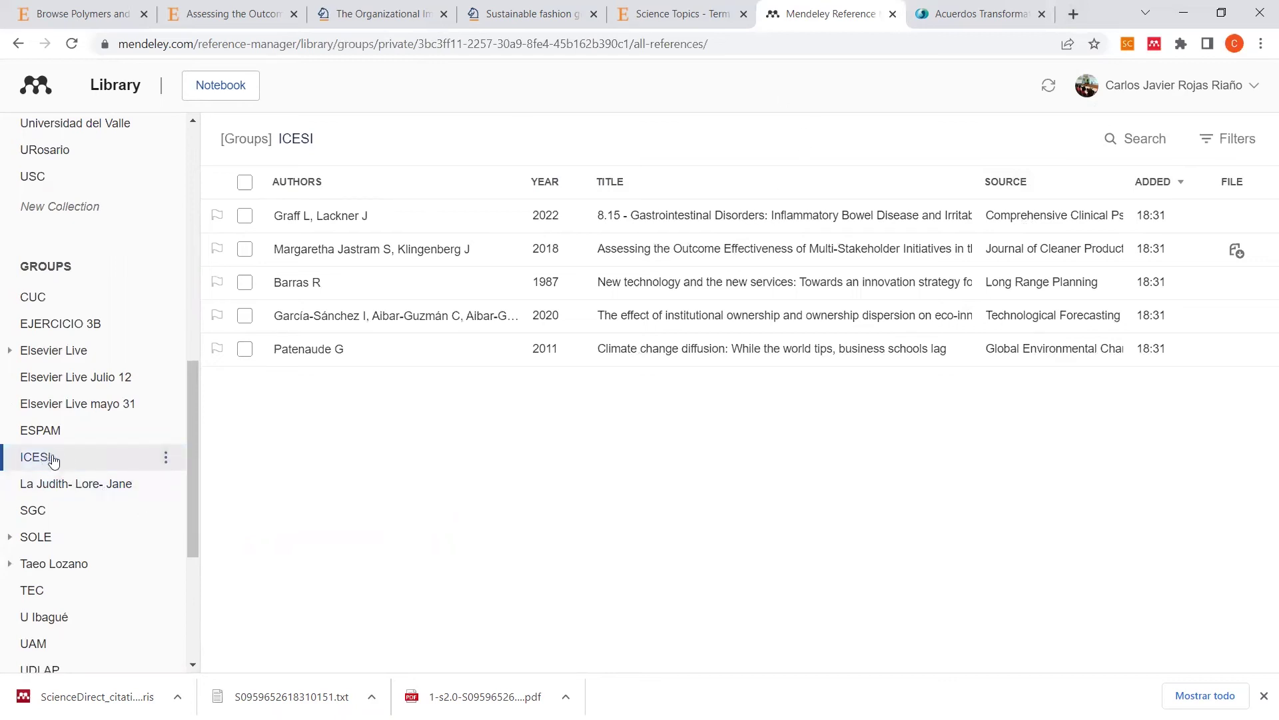
Step: Review the library's collections and groups, then examine the options for adding new references and the library import formats
scroll(116, 468, "up", 6)
scroll(118, 468, "up", 3)
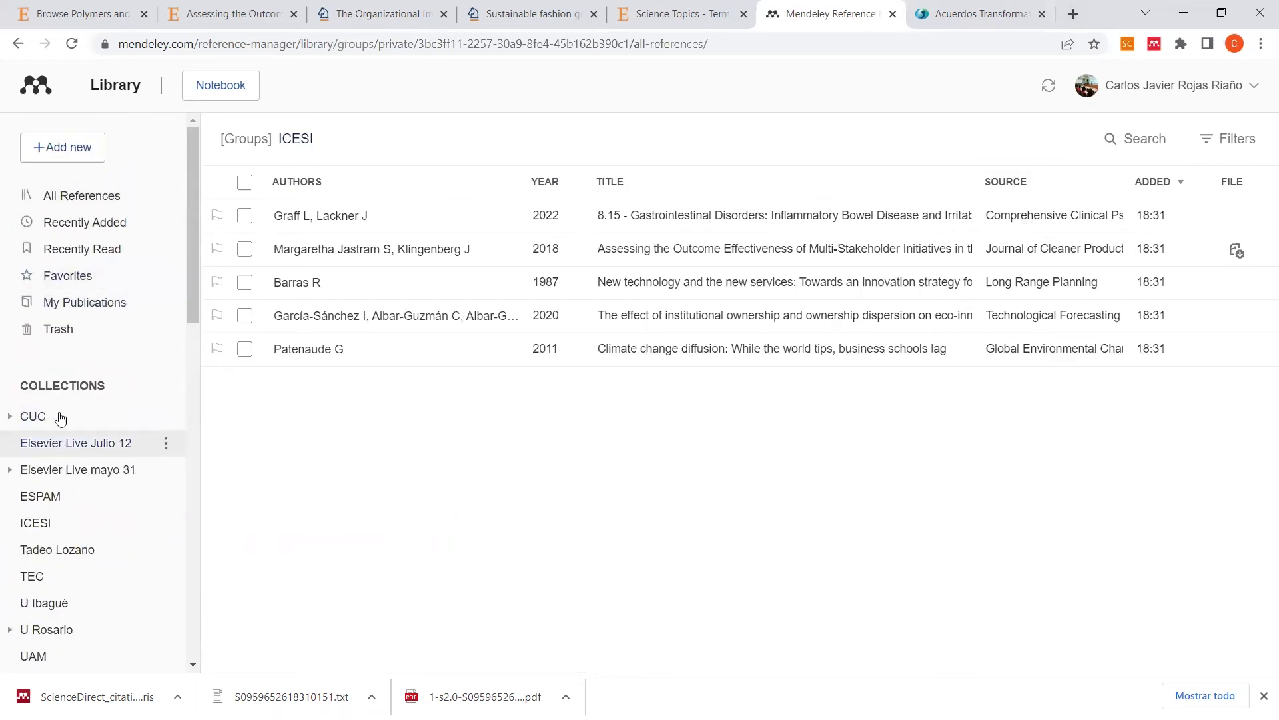
scroll(78, 426, "down", 3)
scroll(78, 429, "down", 5)
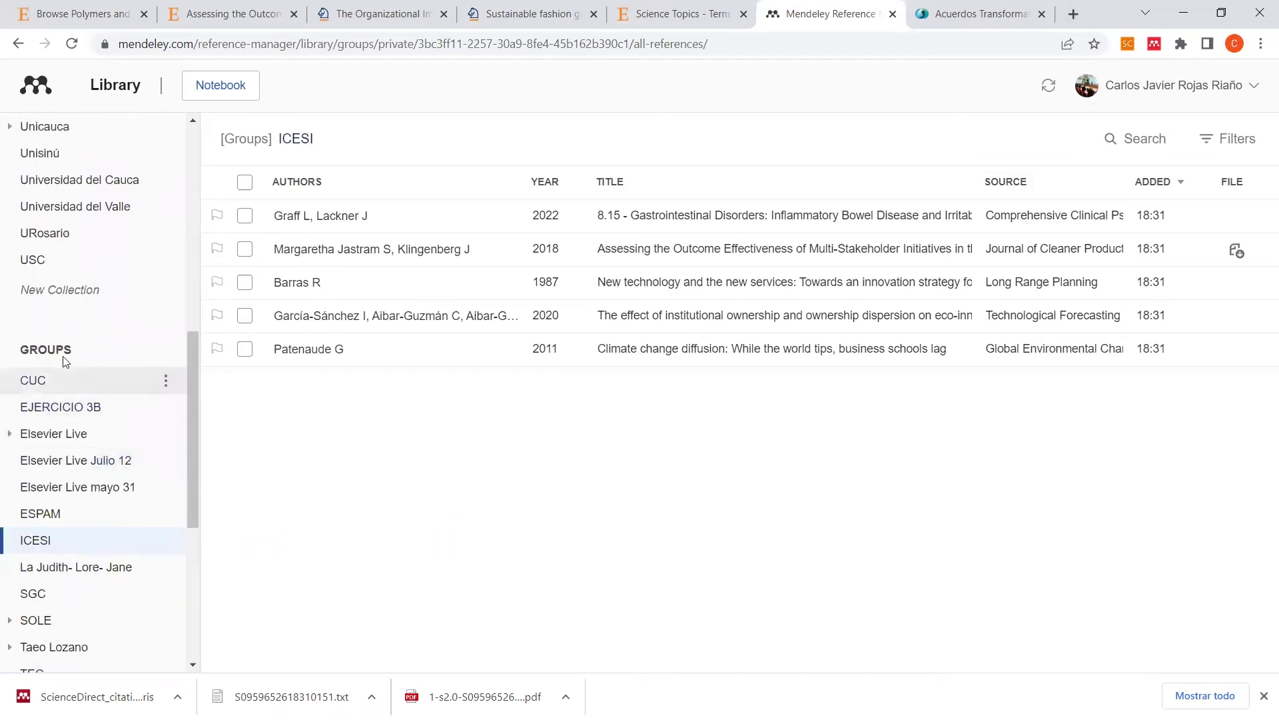
scroll(77, 485, "up", 8)
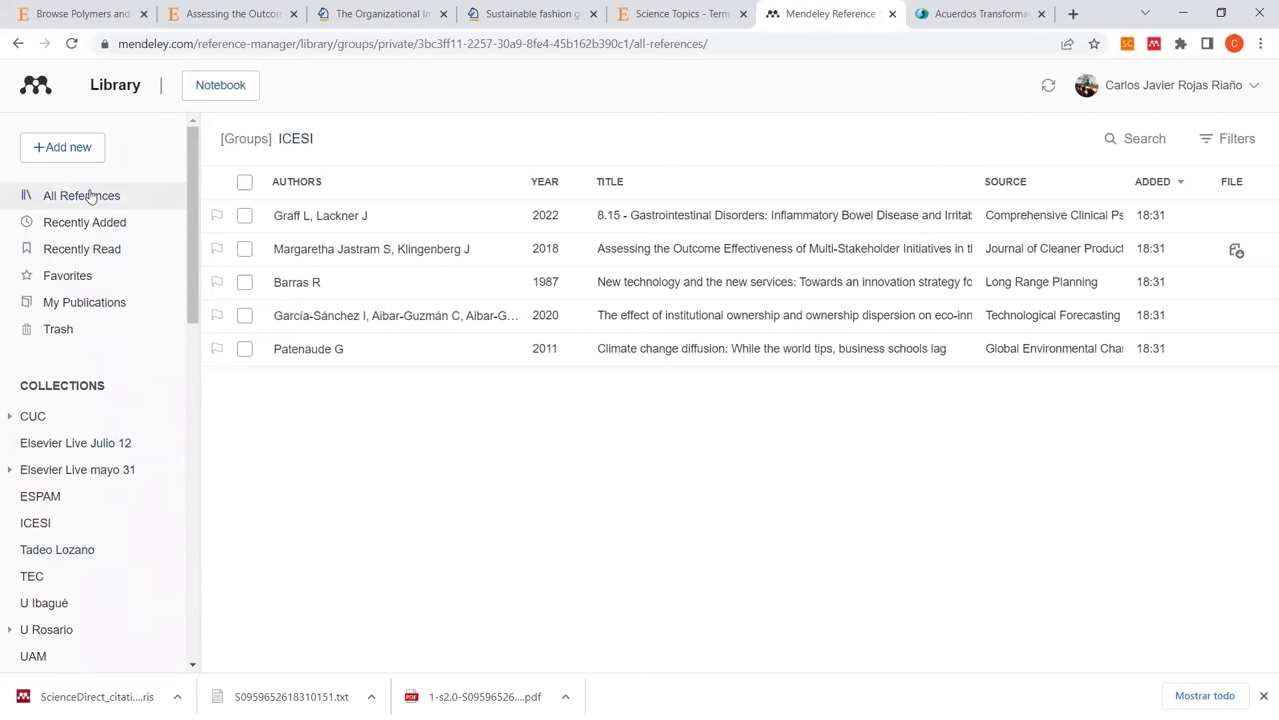
left_click(77, 142)
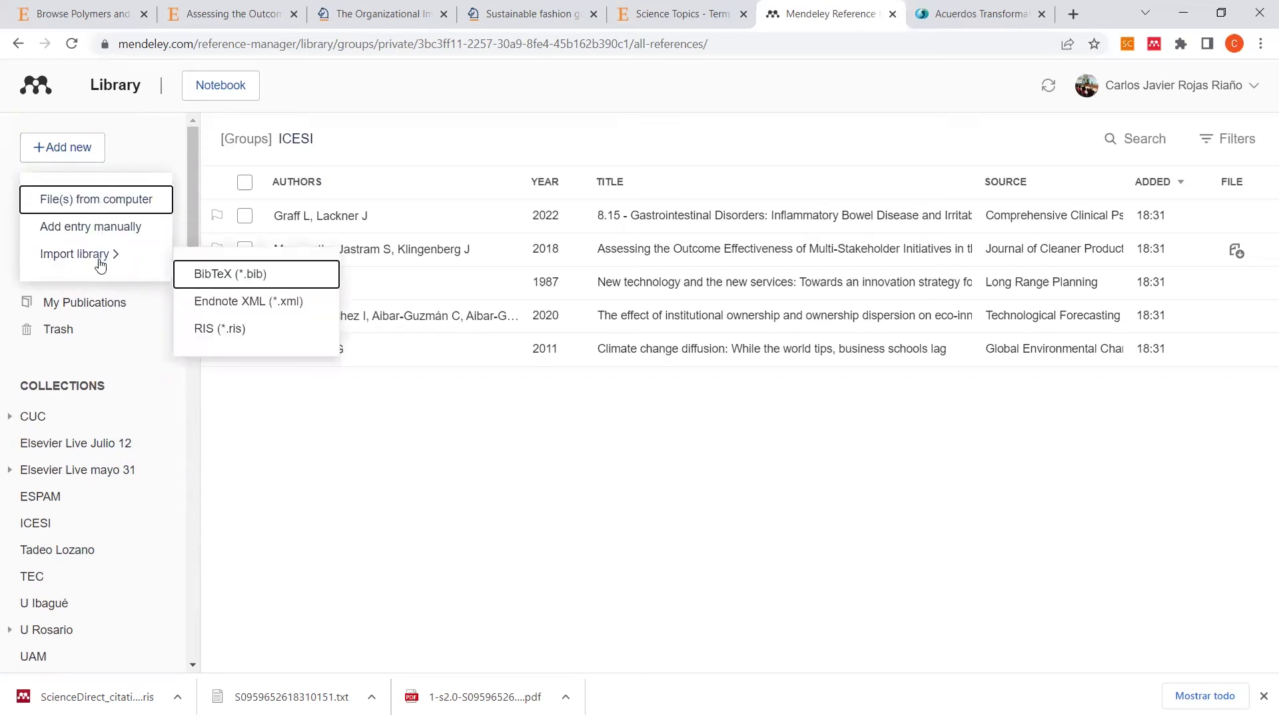
mouse_move(136, 259)
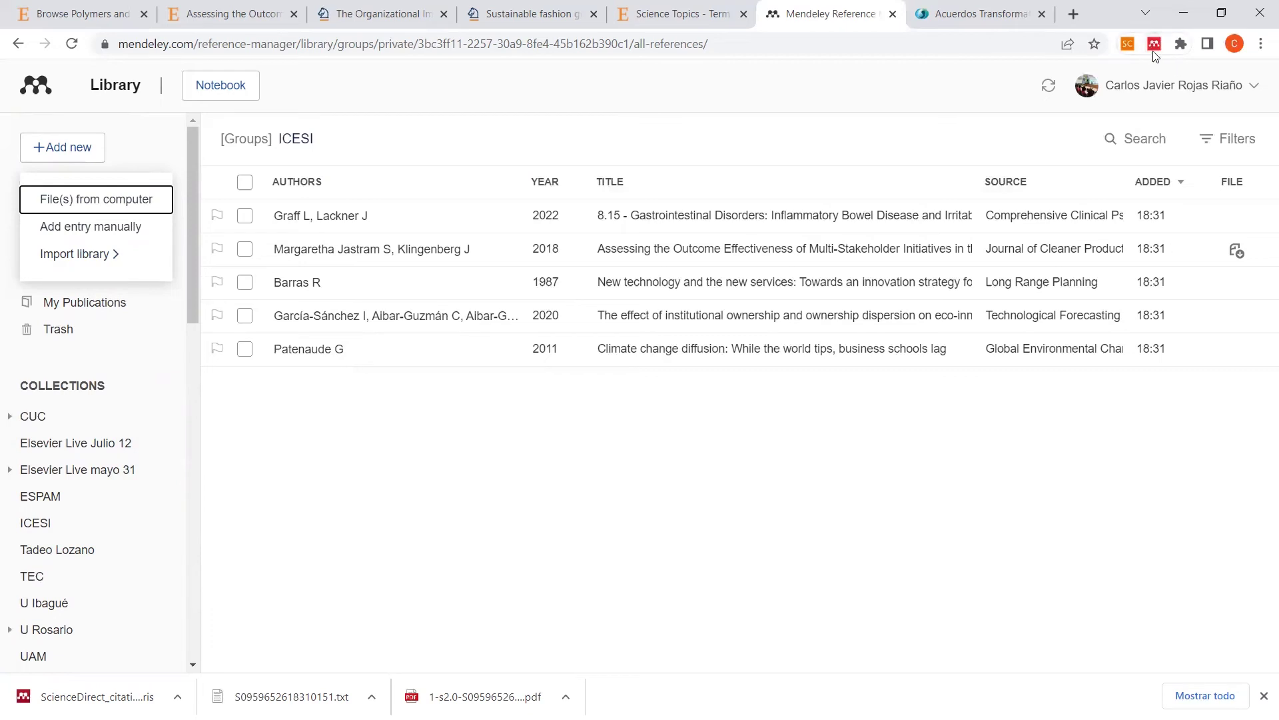
Step: Go through the open web pages to the article on Multi-Stakeholder Initiatives and try the Mendeley Web Importer on it
left_click(950, 17)
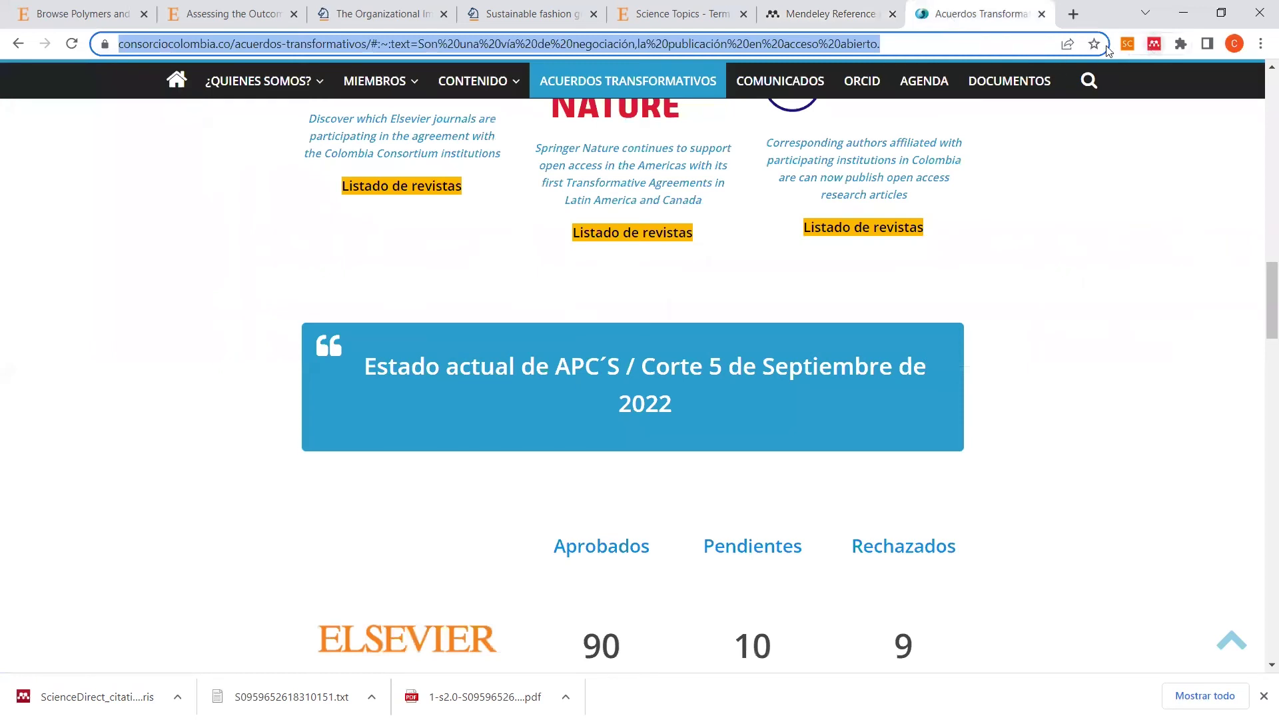
left_click(839, 13)
left_click(717, 19)
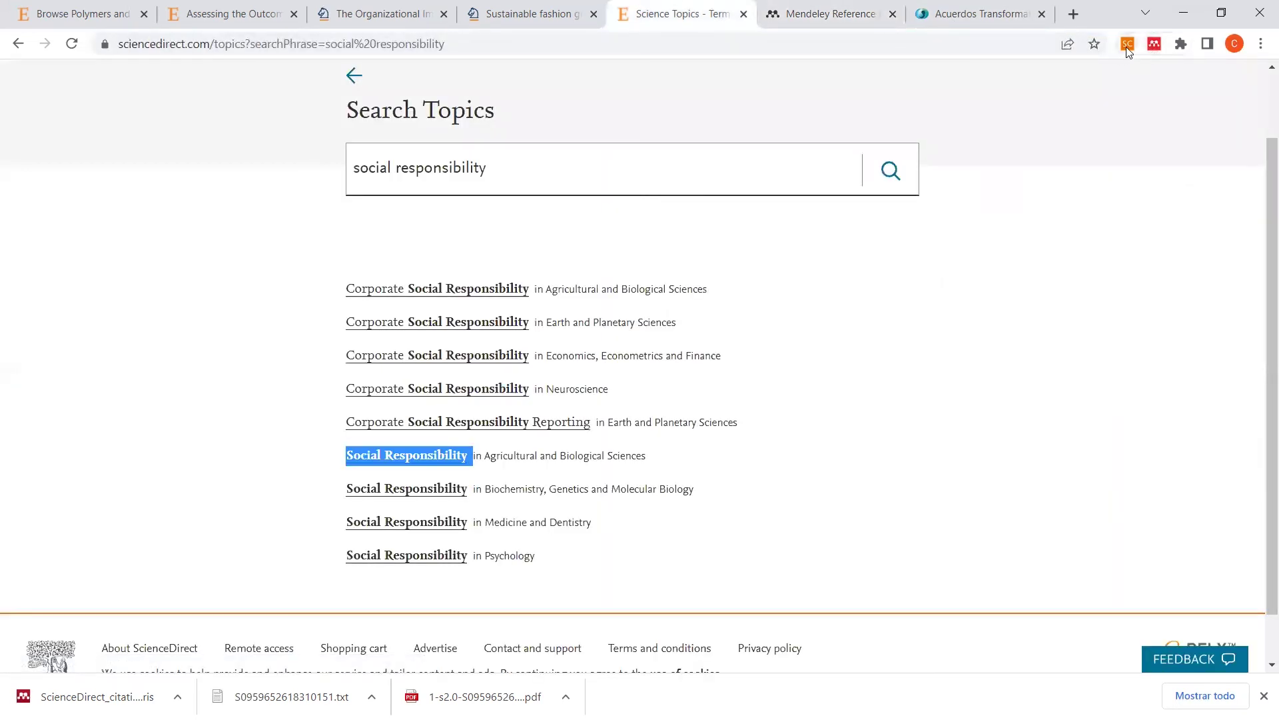
left_click(529, 17)
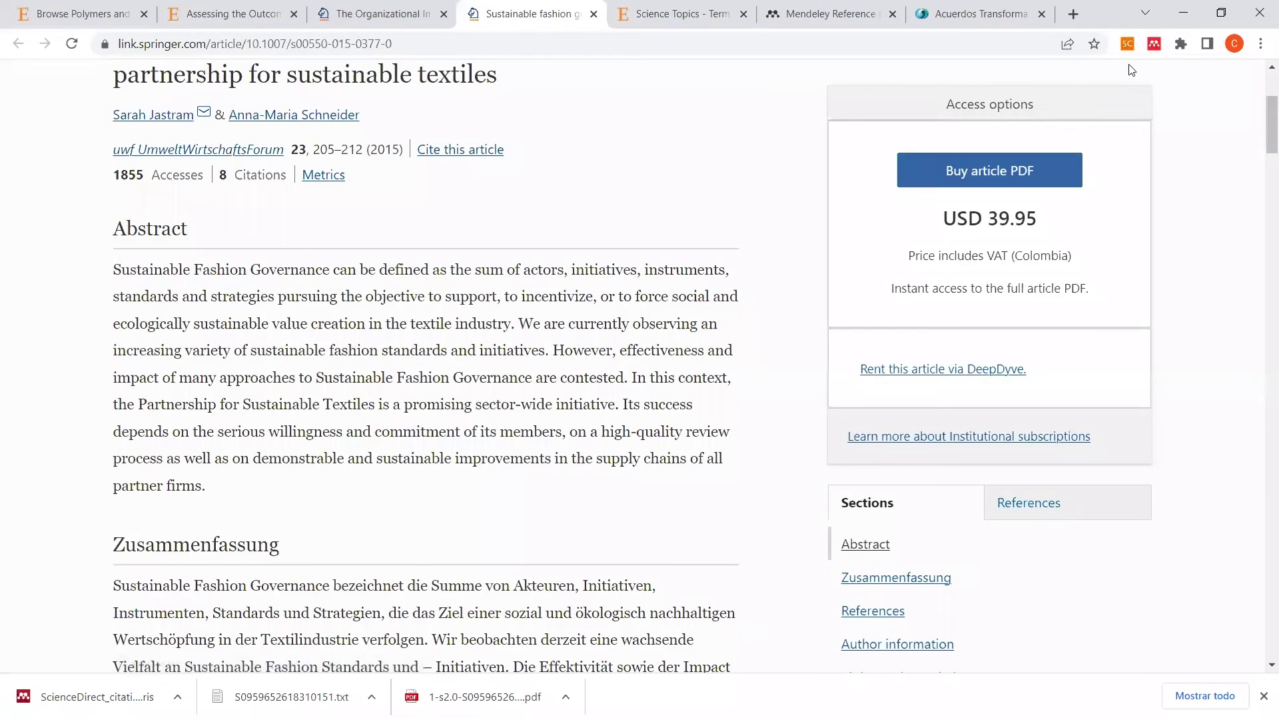
key("ctrl+shift+Tab")
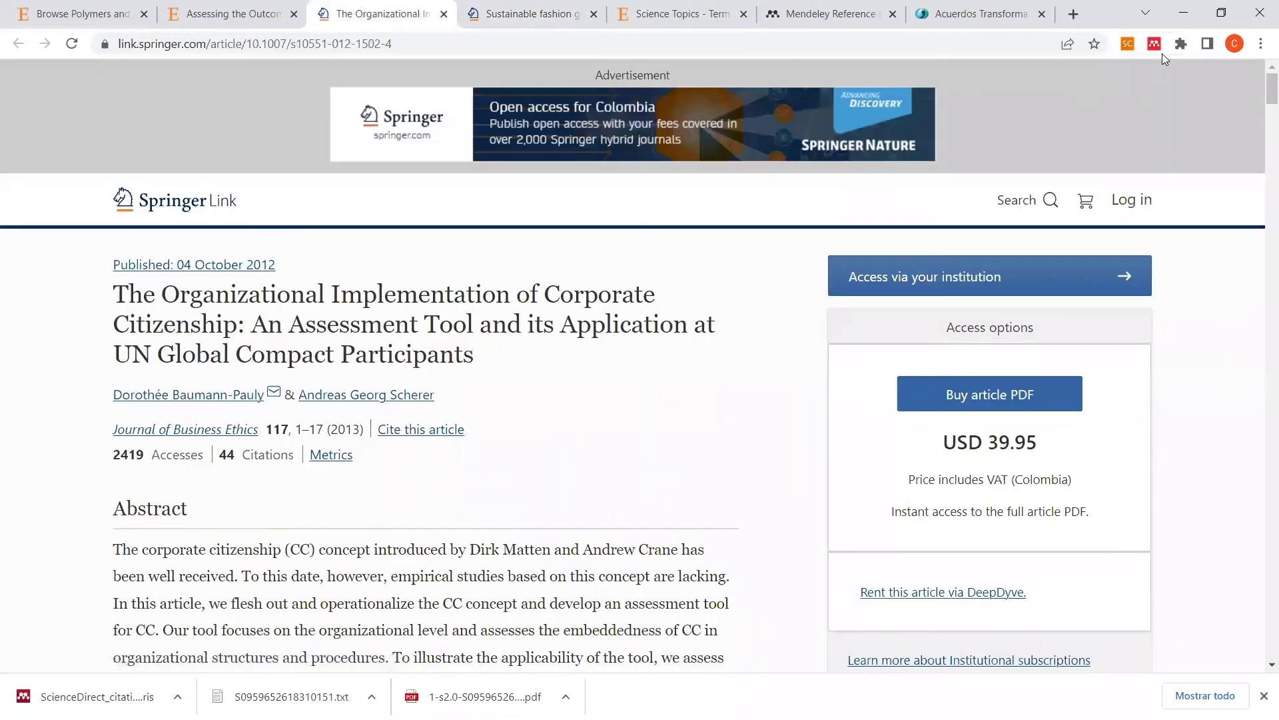
left_click(260, 13)
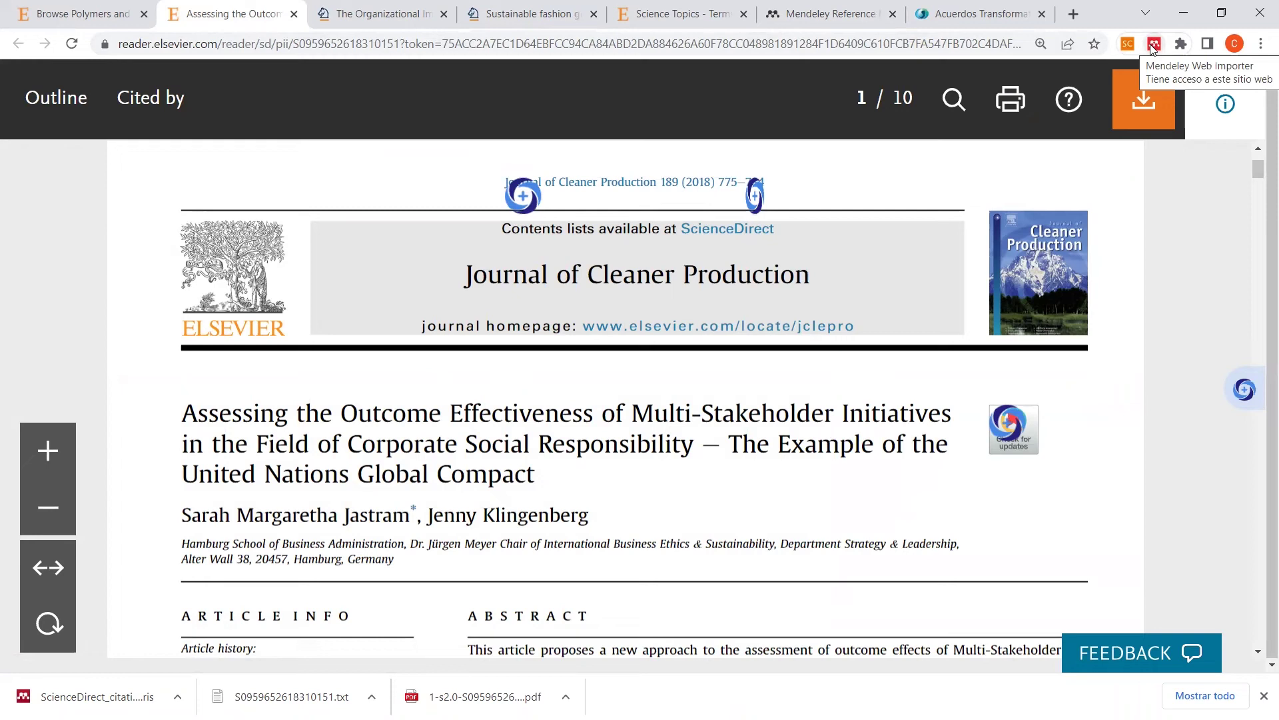
left_click(1151, 44)
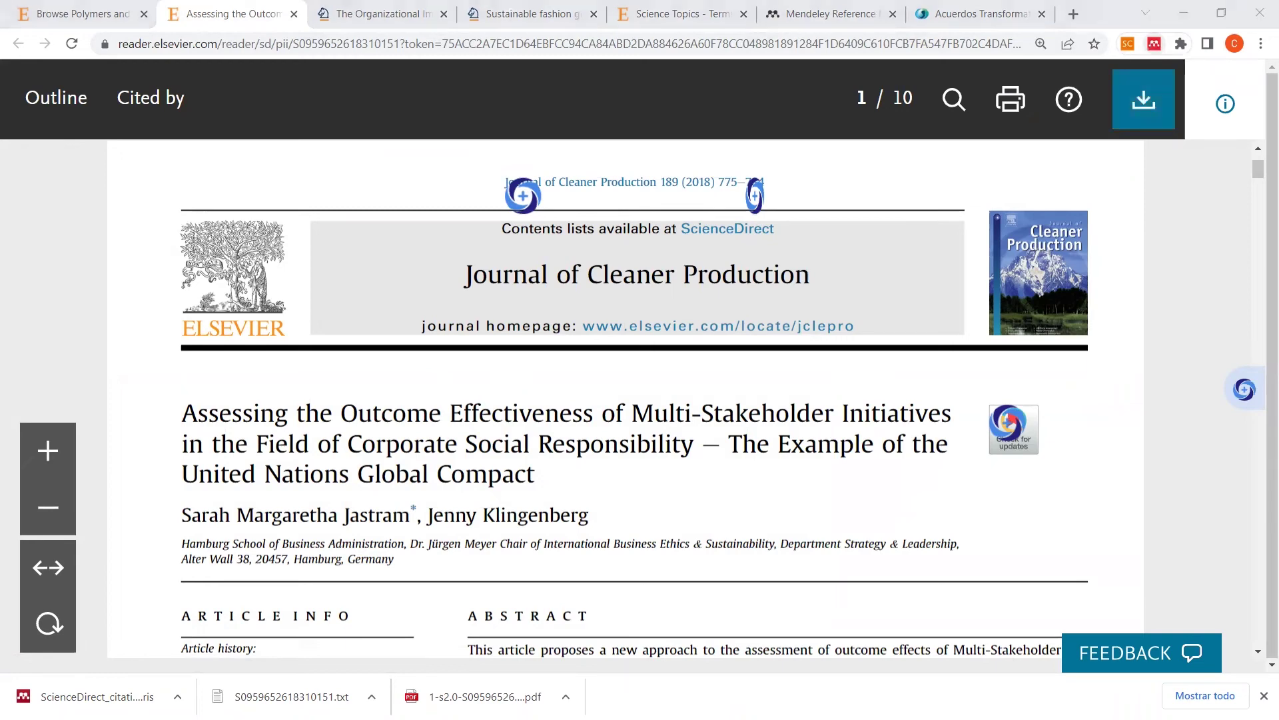
key("alt+Tab")
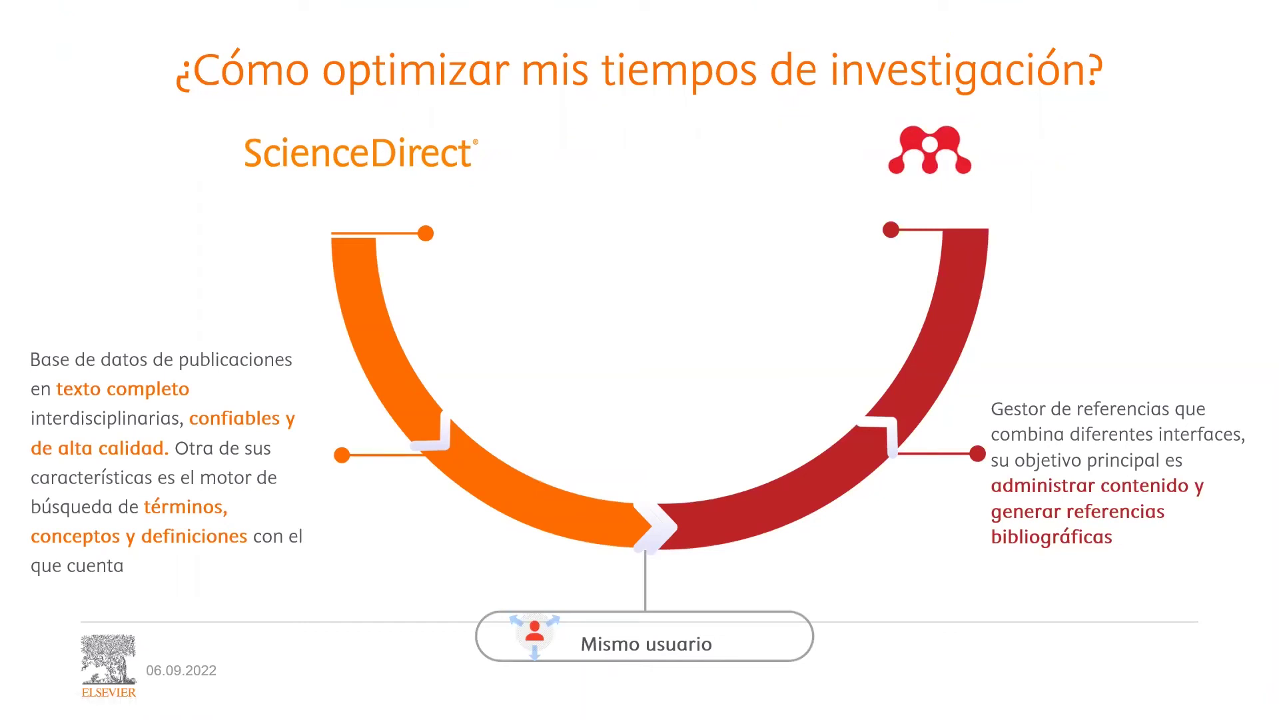
key("alt+Tab")
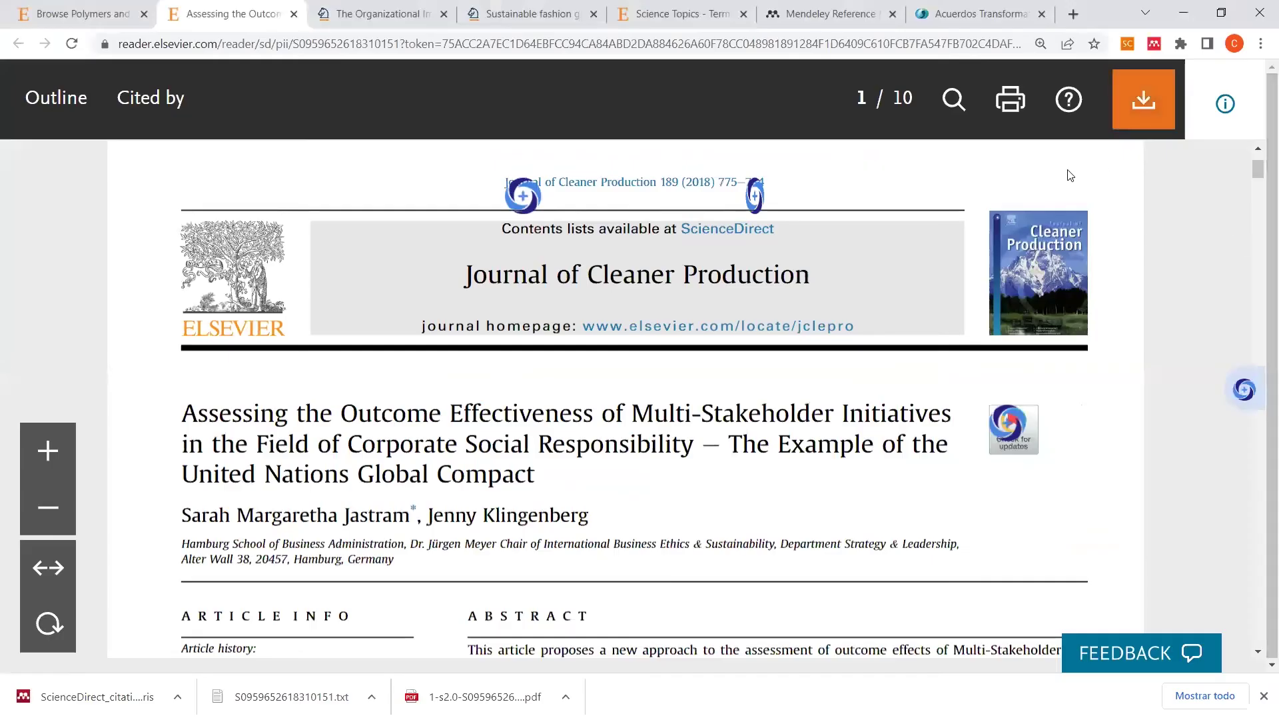
Step: Search the web for "mendeley web importer" in a new browser tab and open the official Mendeley Web Importer page
left_click(1072, 14)
left_click(1025, 44)
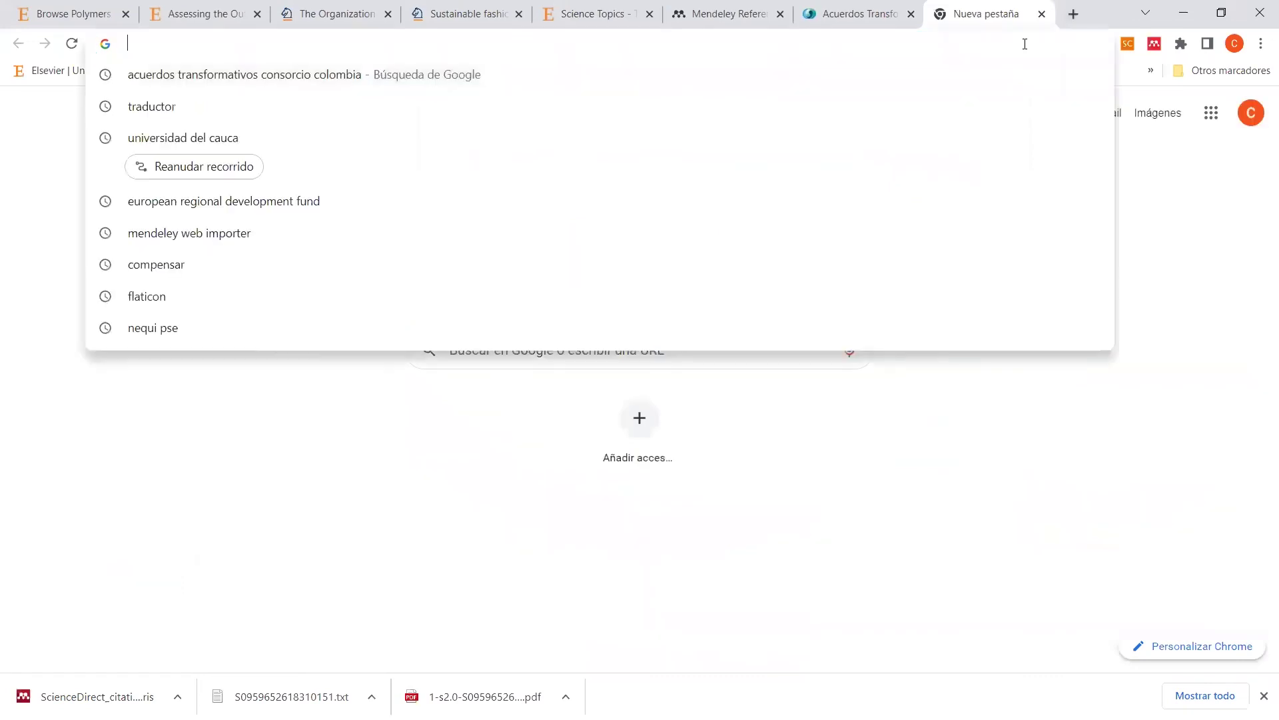
type("MENDELEY ")
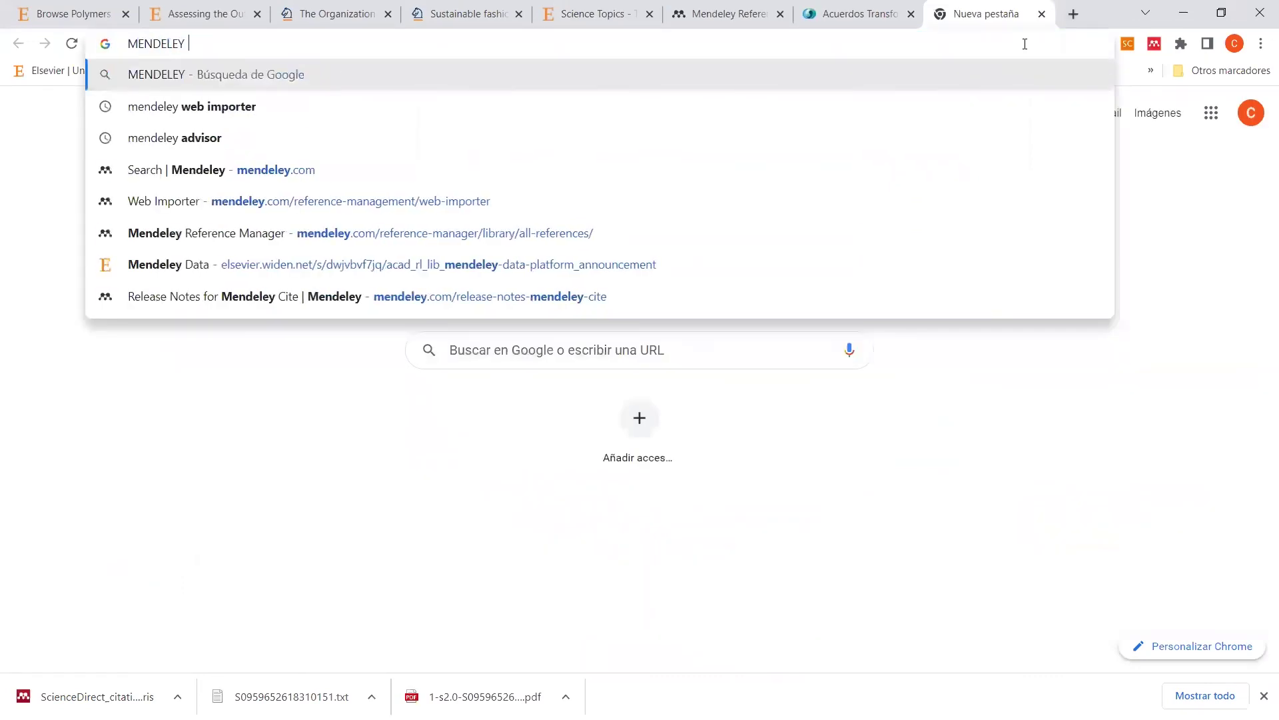
type("WEB IM")
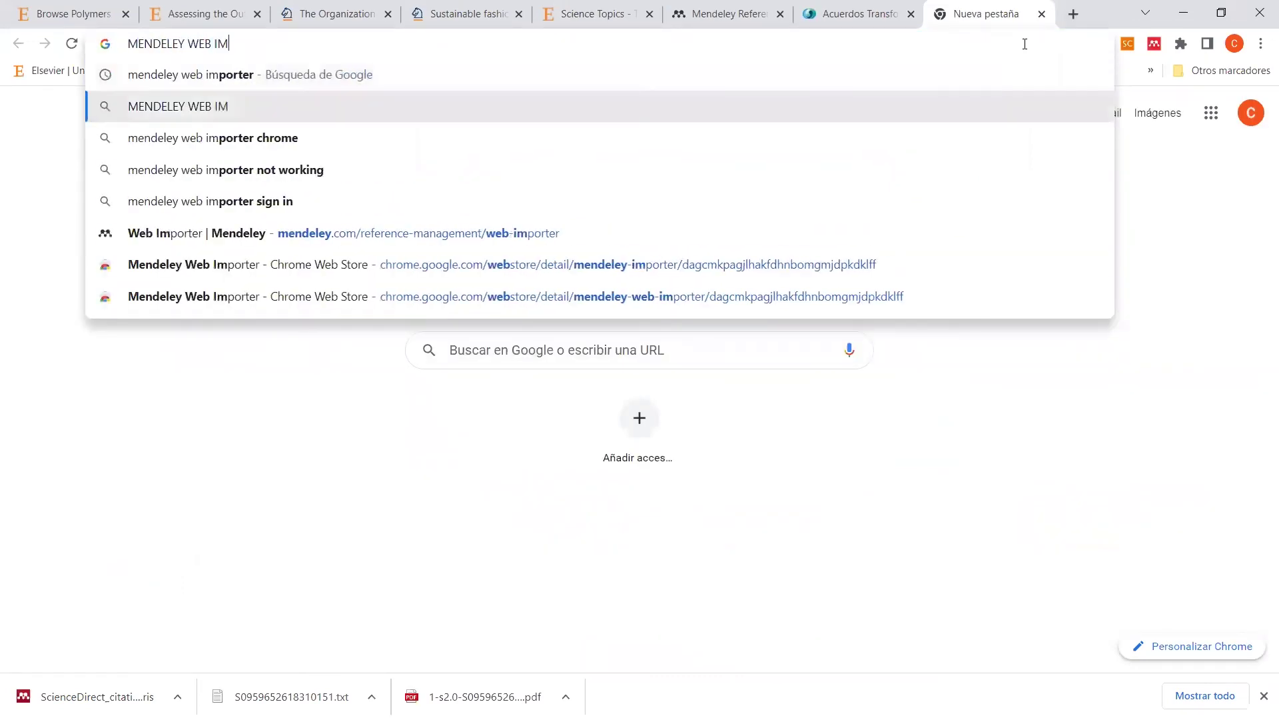
key("Return")
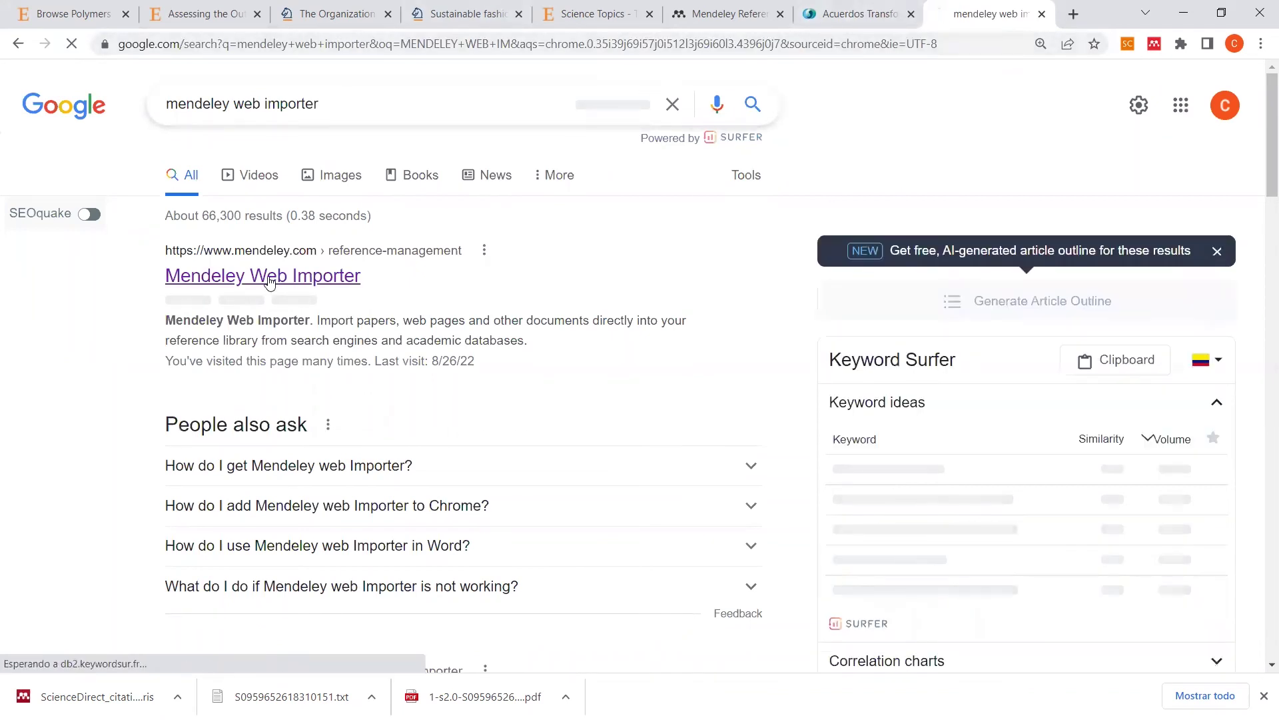
left_click(307, 263)
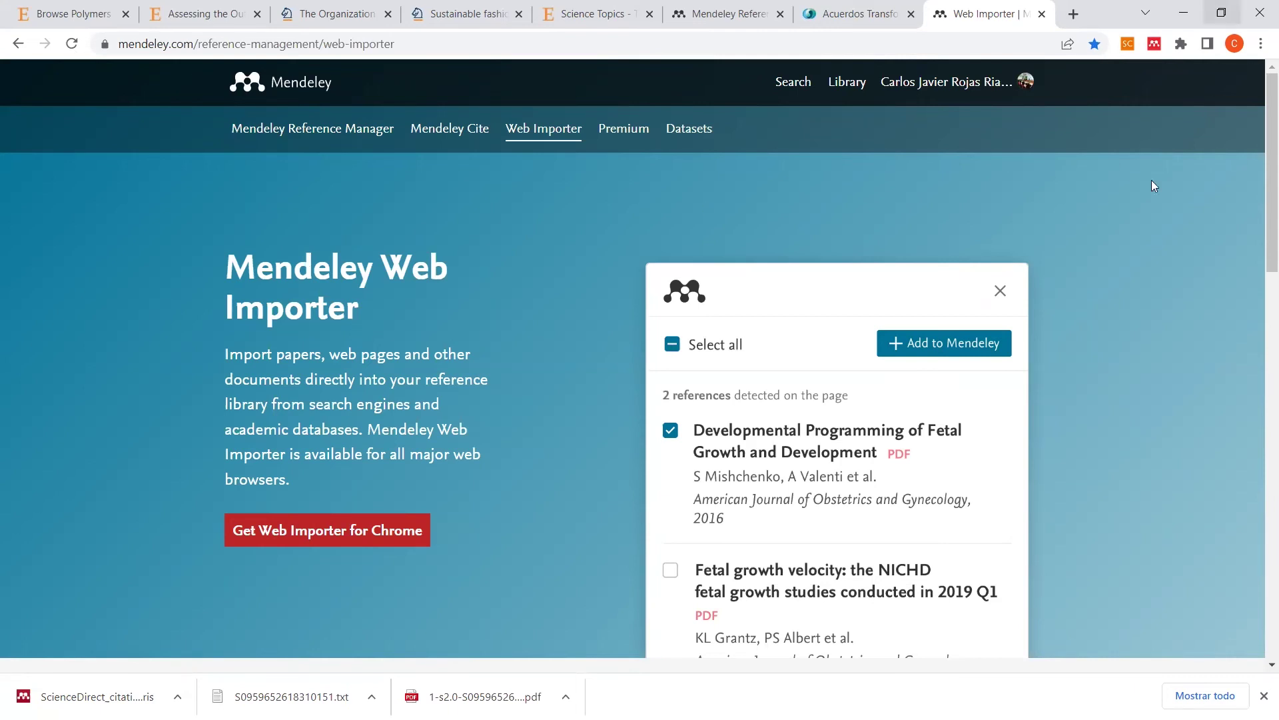
Step: Open the Mendeley Web Importer listing in the Chrome Web Store and remove the extension from Chrome
left_click(343, 535)
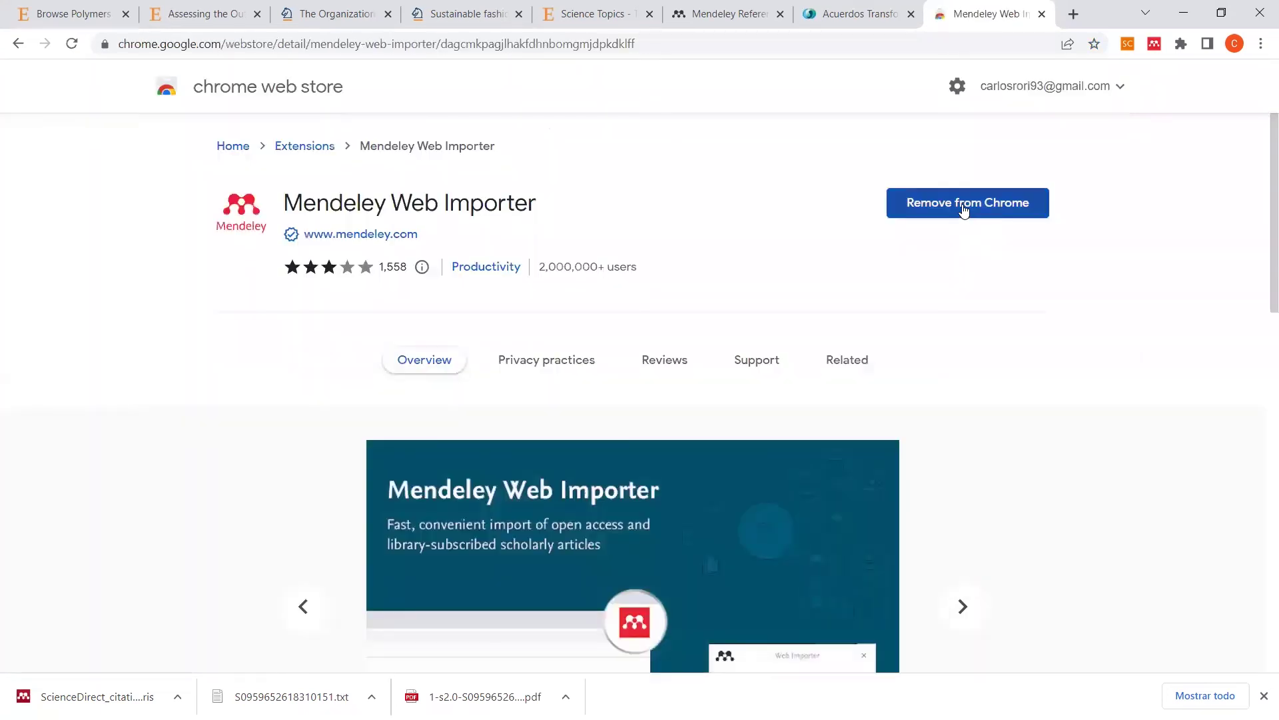
left_click(964, 204)
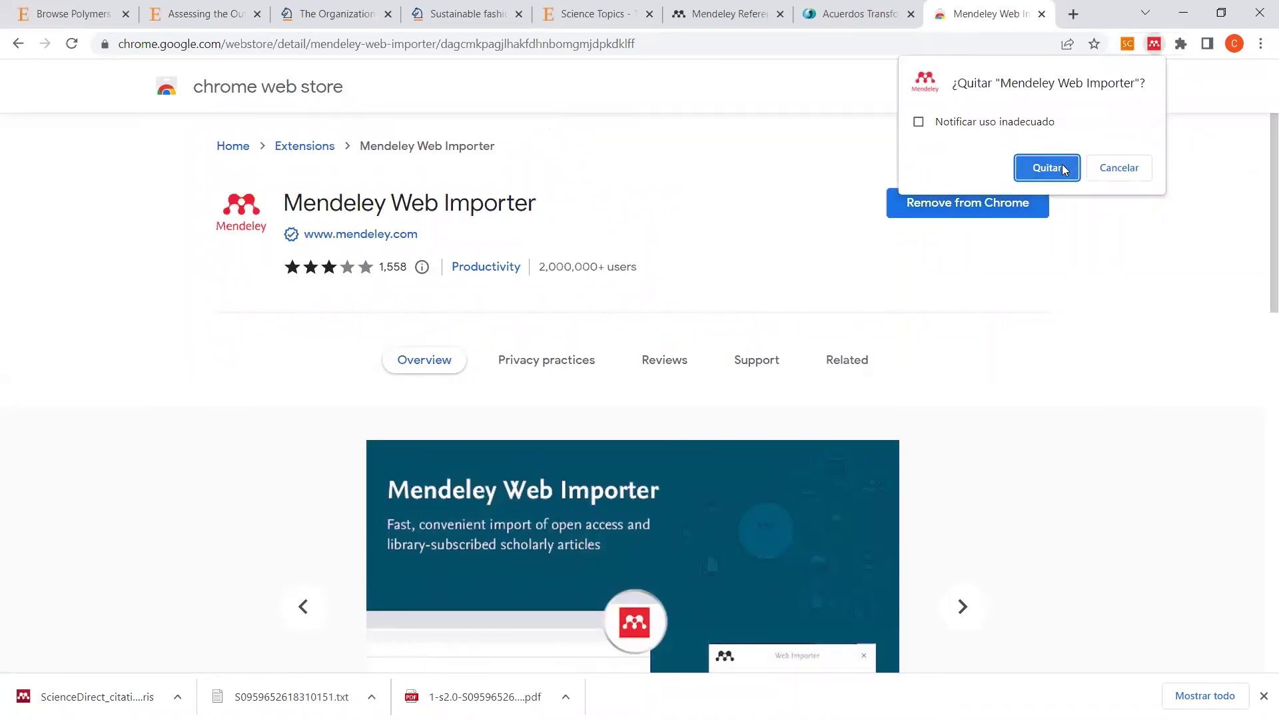
left_click(1047, 168)
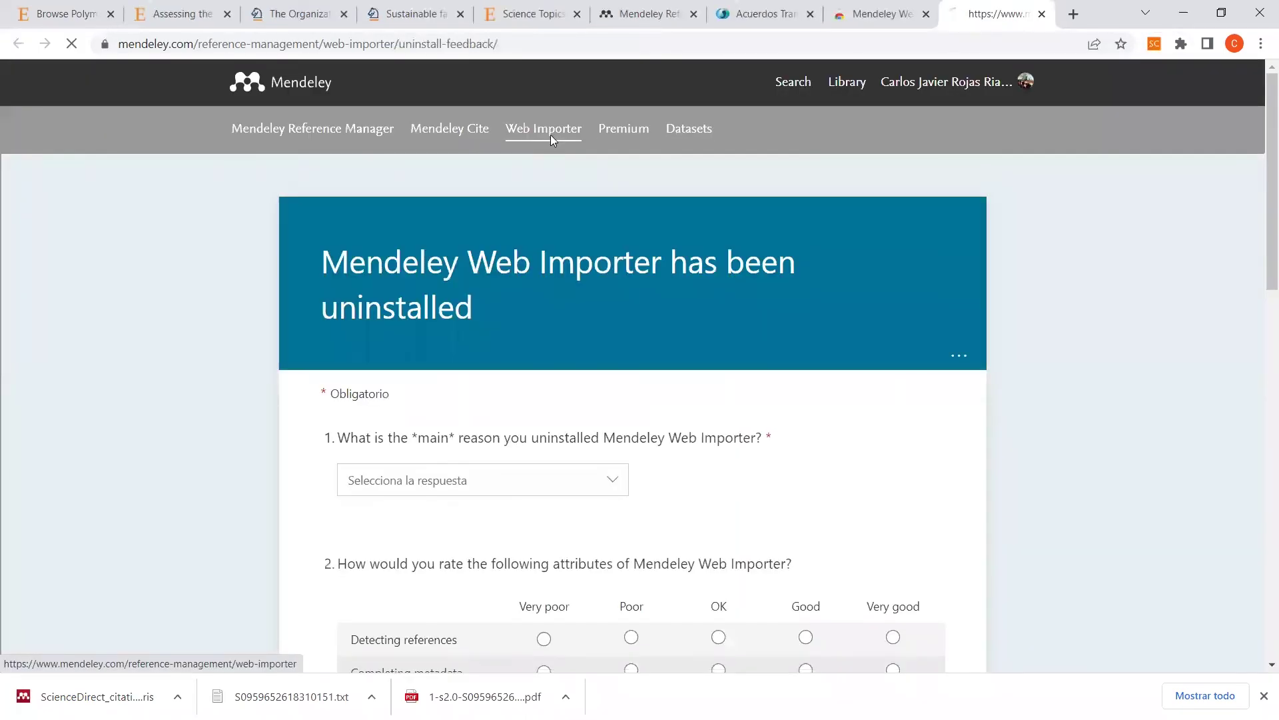
Step: Open the Chrome Web Store listing from Mendeley's Web Importer page and add the Mendeley Web Importer extension to Chrome
left_click(550, 134)
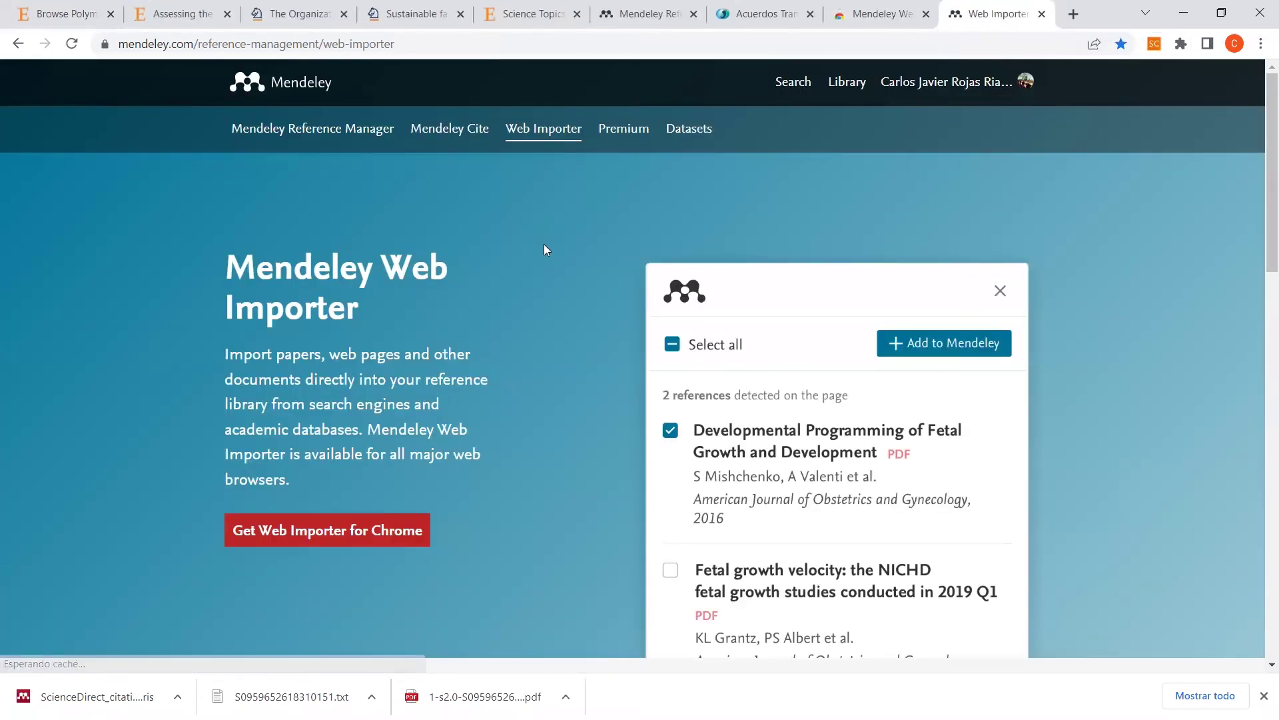
scroll(546, 245, "down", 1)
scroll(545, 245, "up", 1)
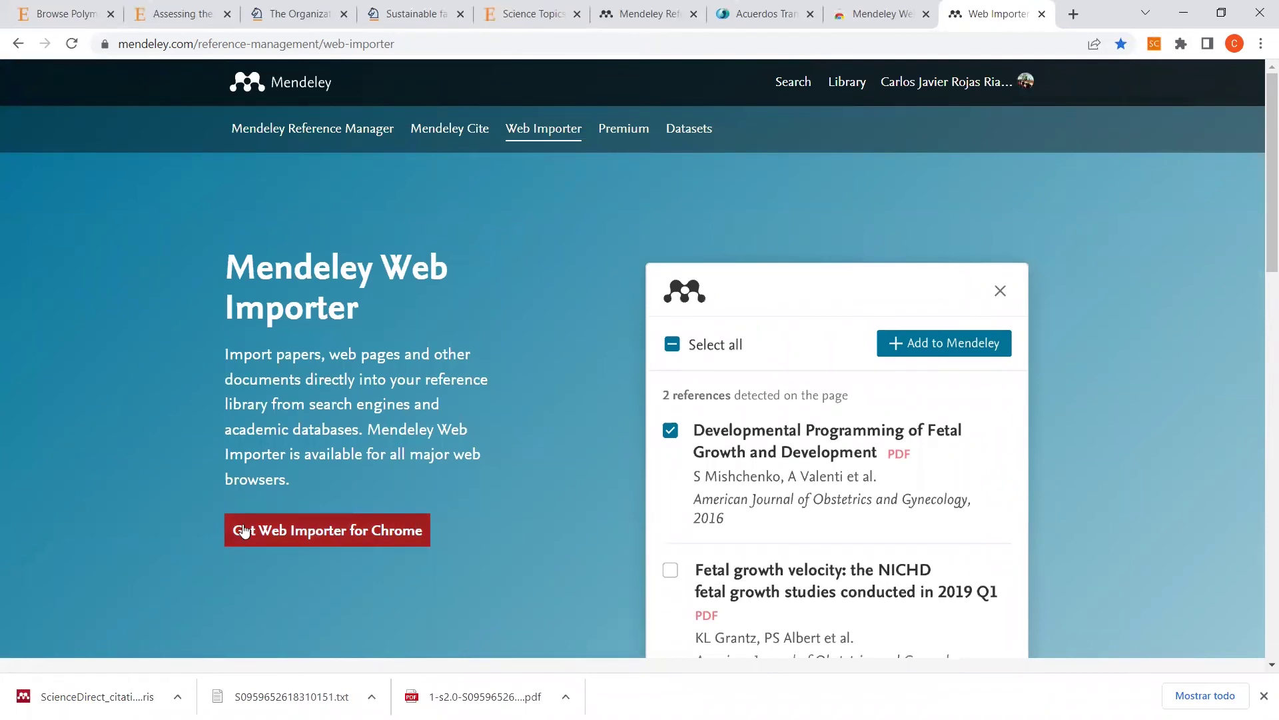
left_click(279, 532)
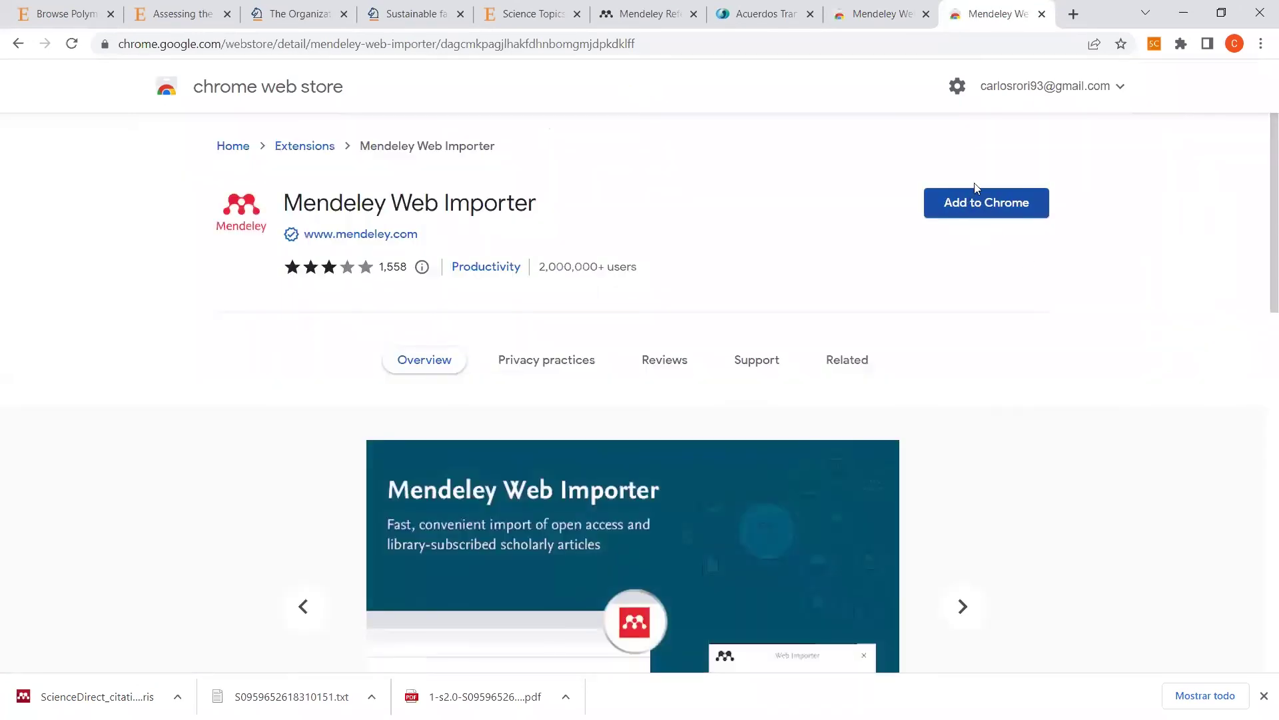
left_click(967, 203)
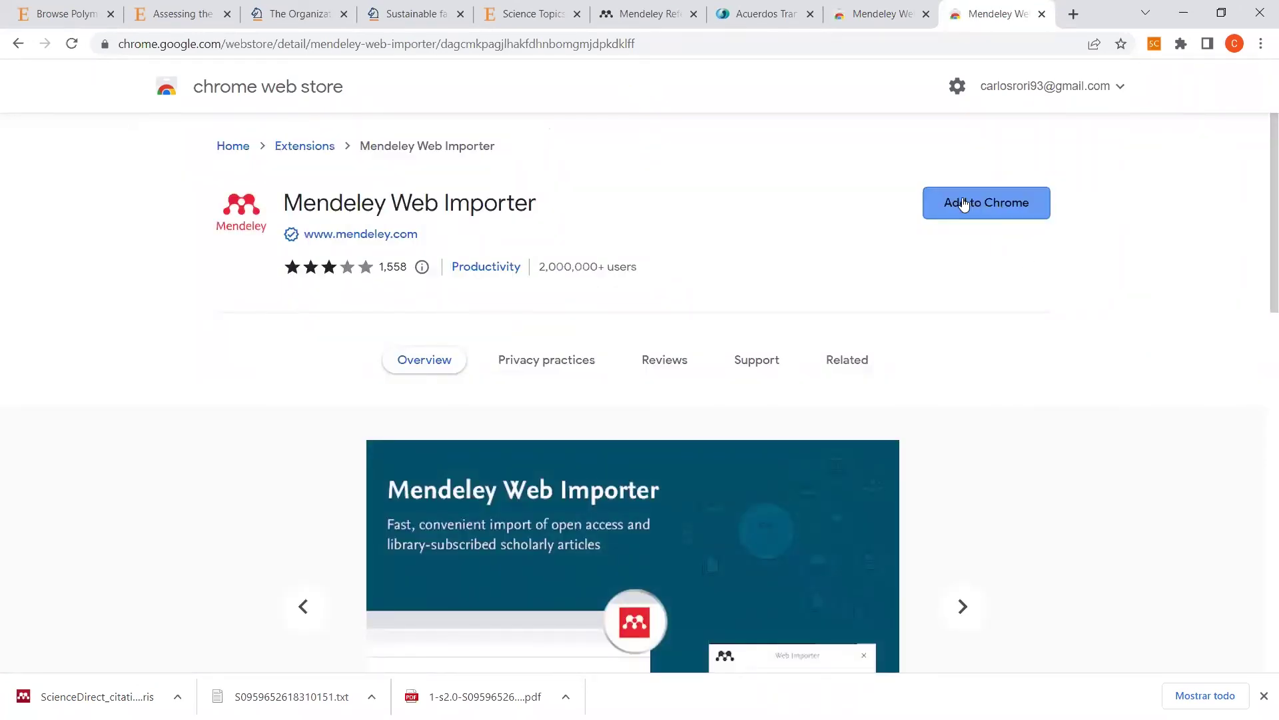
left_click(689, 242)
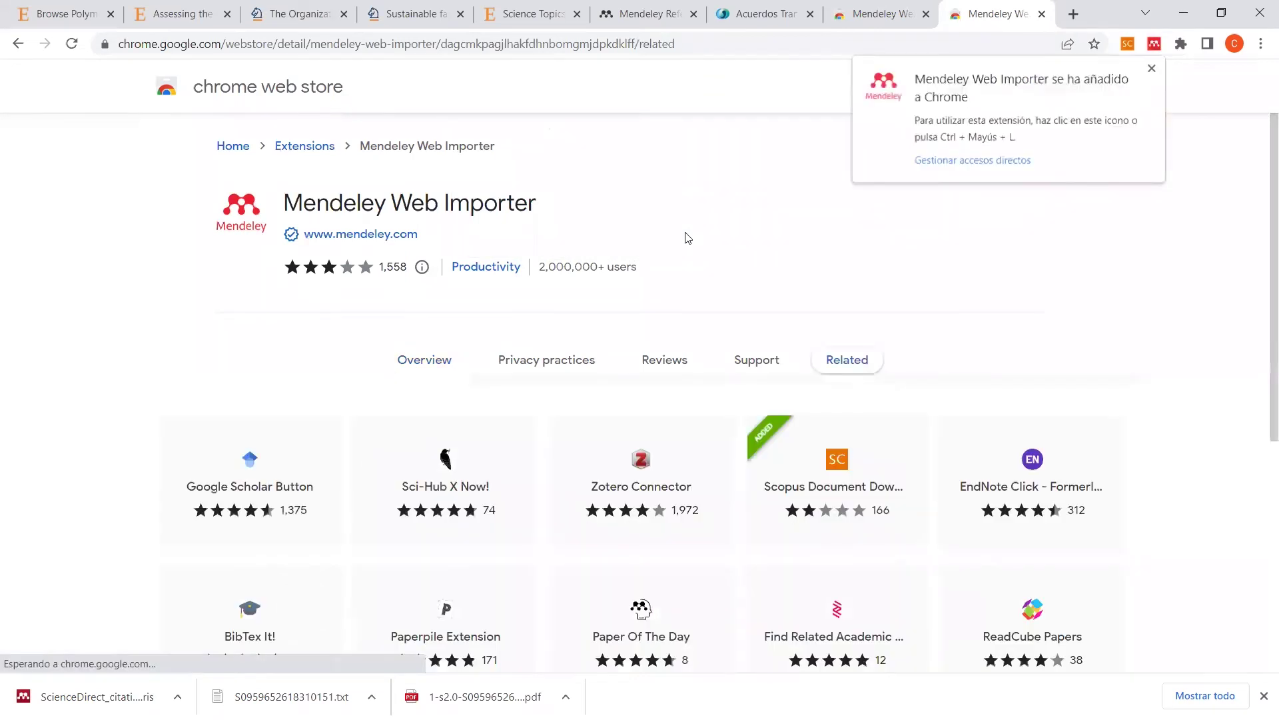
left_click(1152, 68)
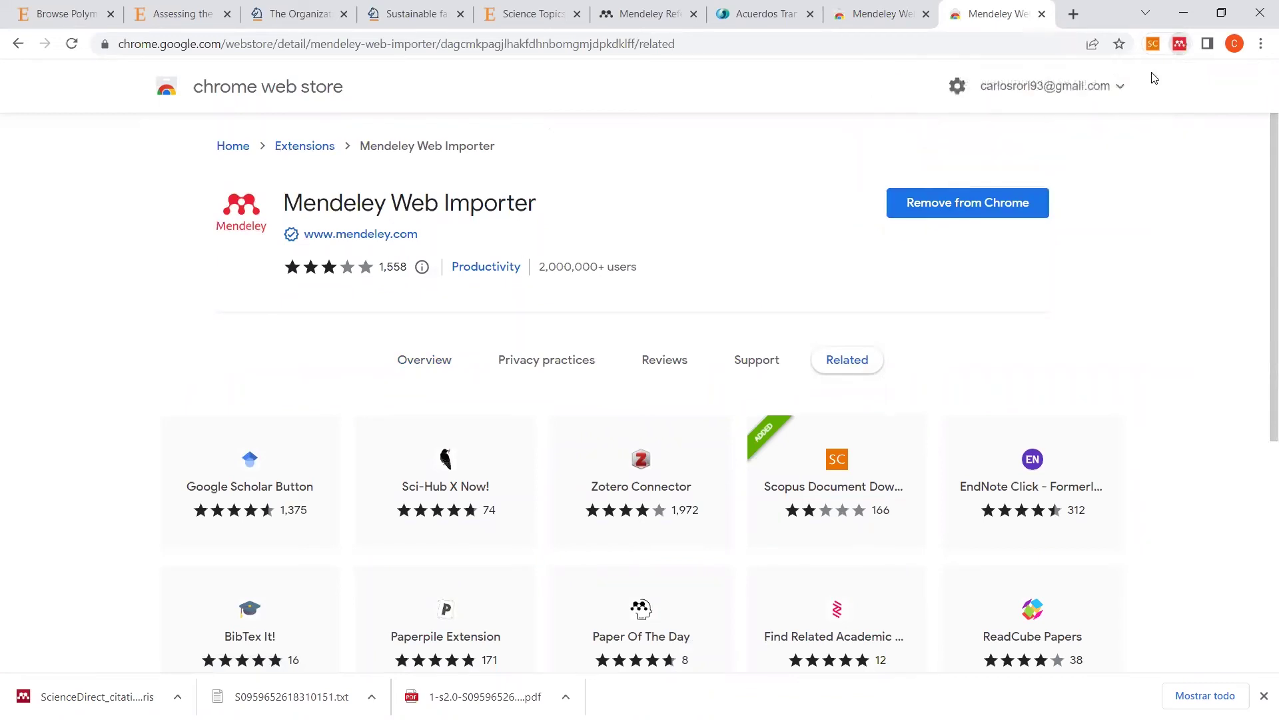
Step: Pin the Mendeley Web Importer to the browser toolbar and review the list of installed extensions
left_click(1182, 43)
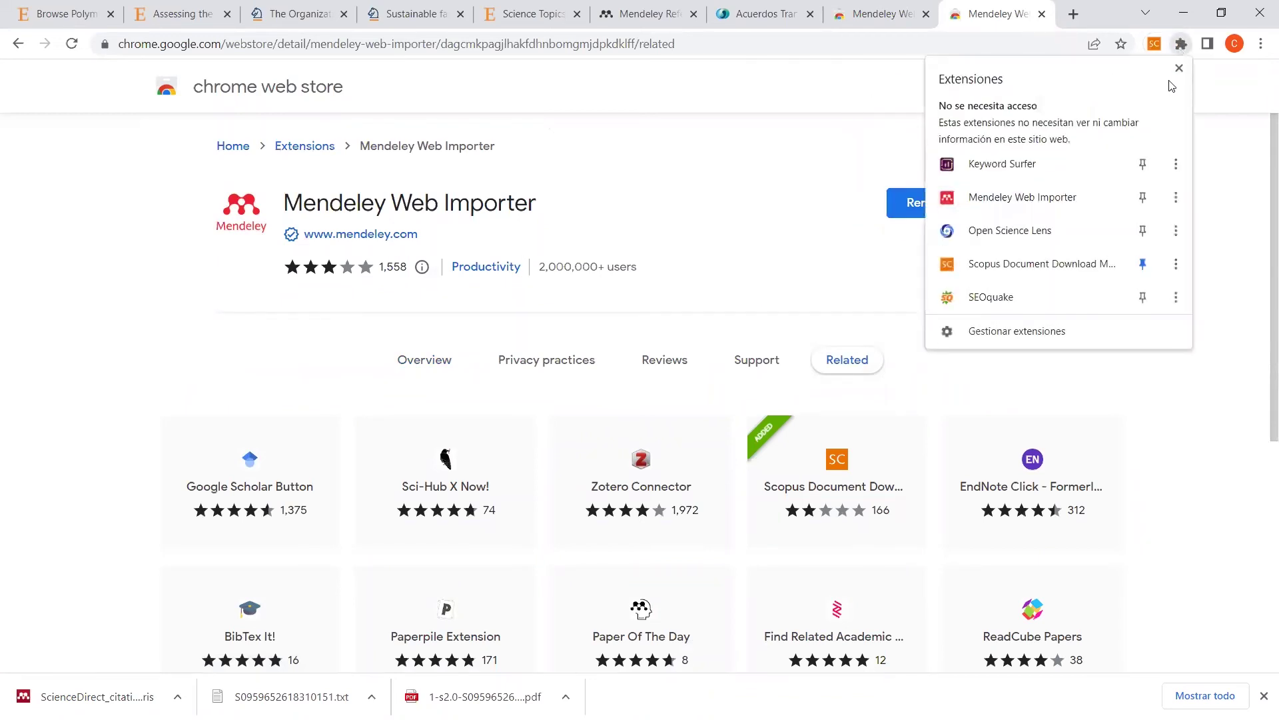
left_click(1146, 200)
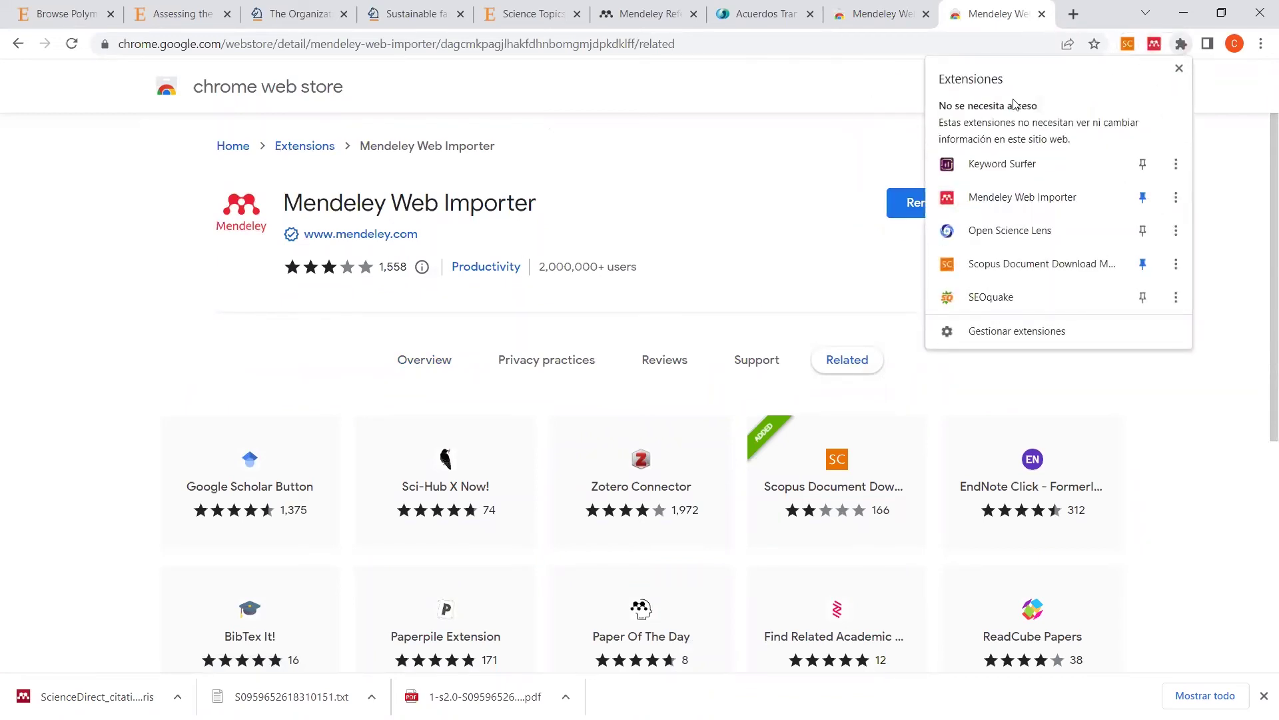
left_click(825, 134)
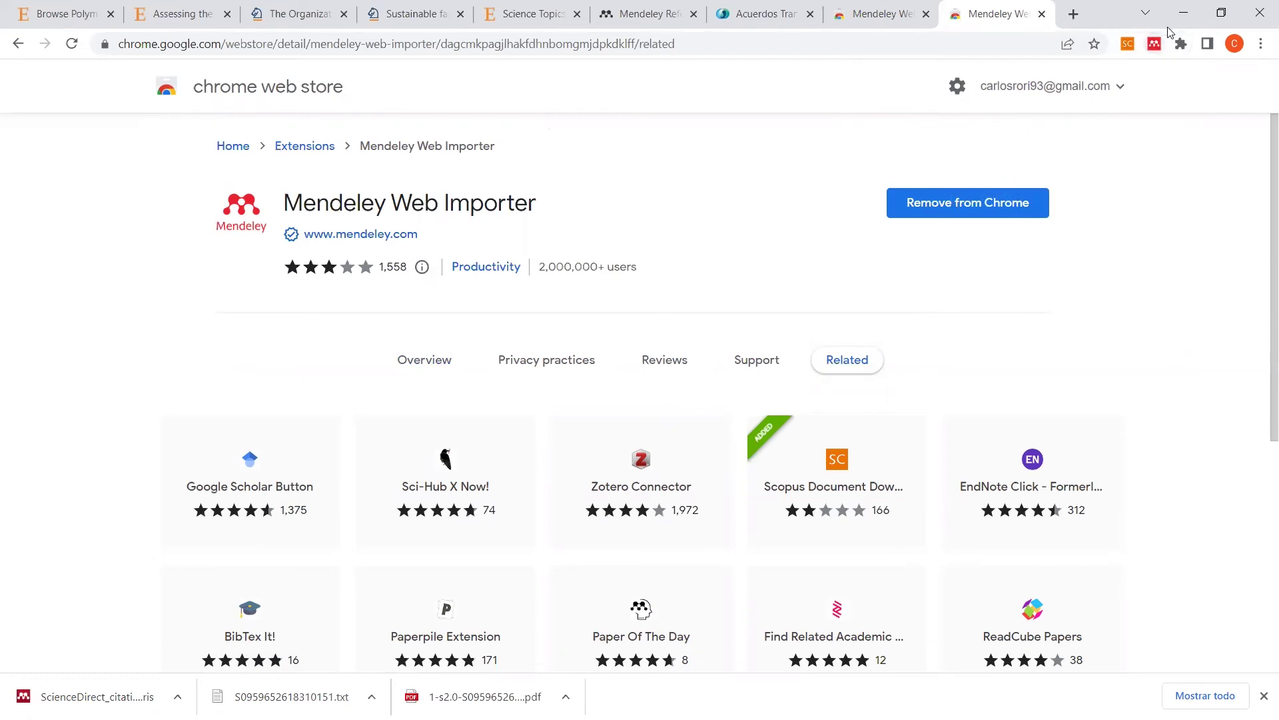
left_click(1182, 44)
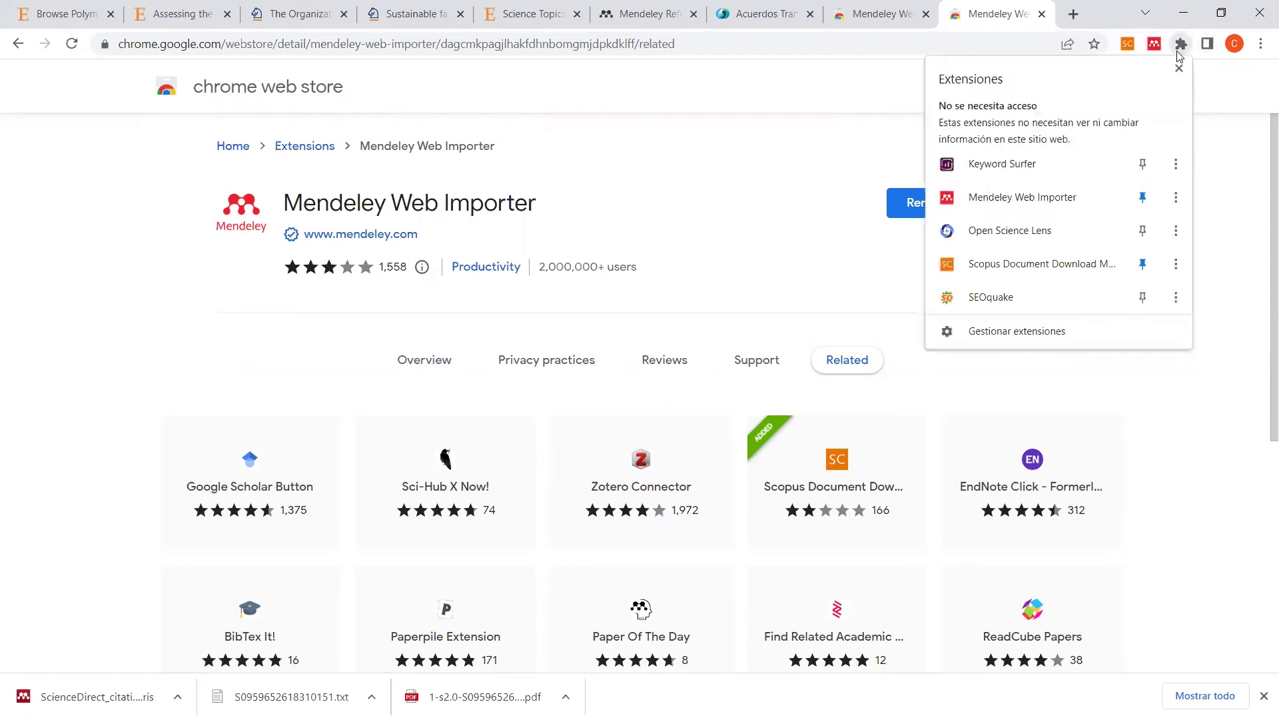
left_click(776, 156)
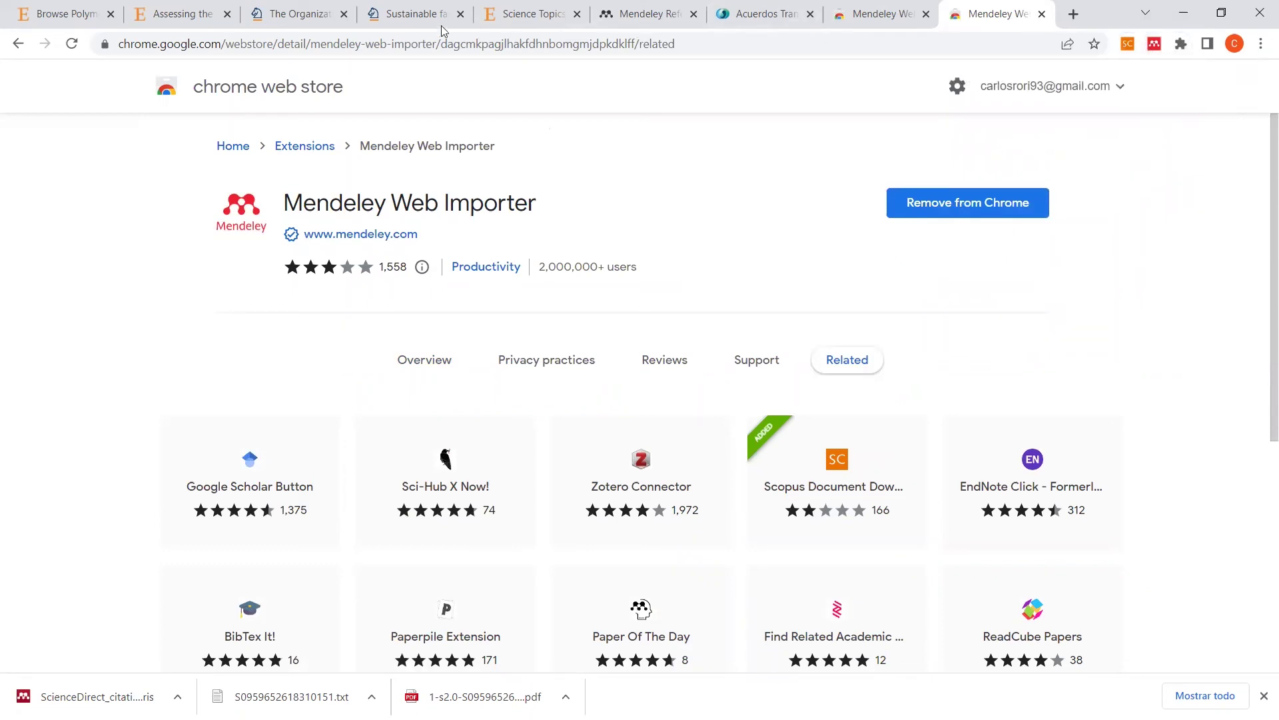
Step: Use the Web Importer to add the Springer article "The Organizational Implementation of Corporate Citizenship" to Mi biblioteca
left_click(271, 21)
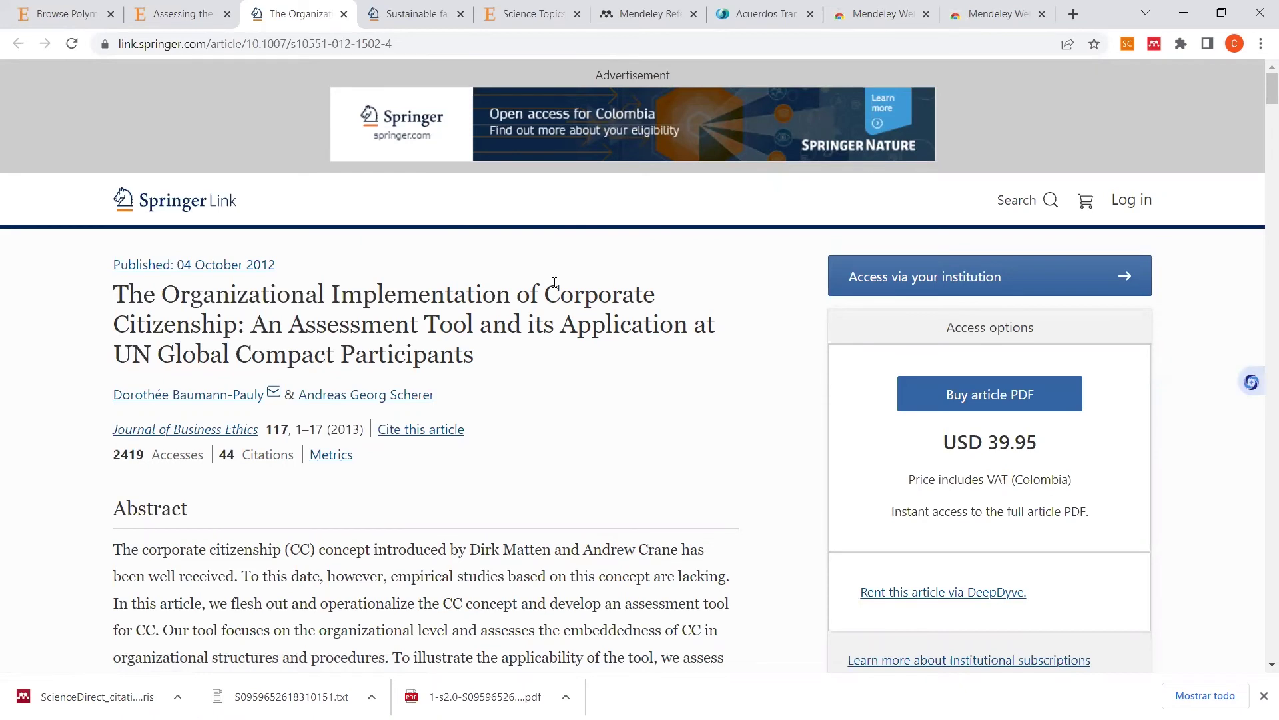
left_click(1150, 46)
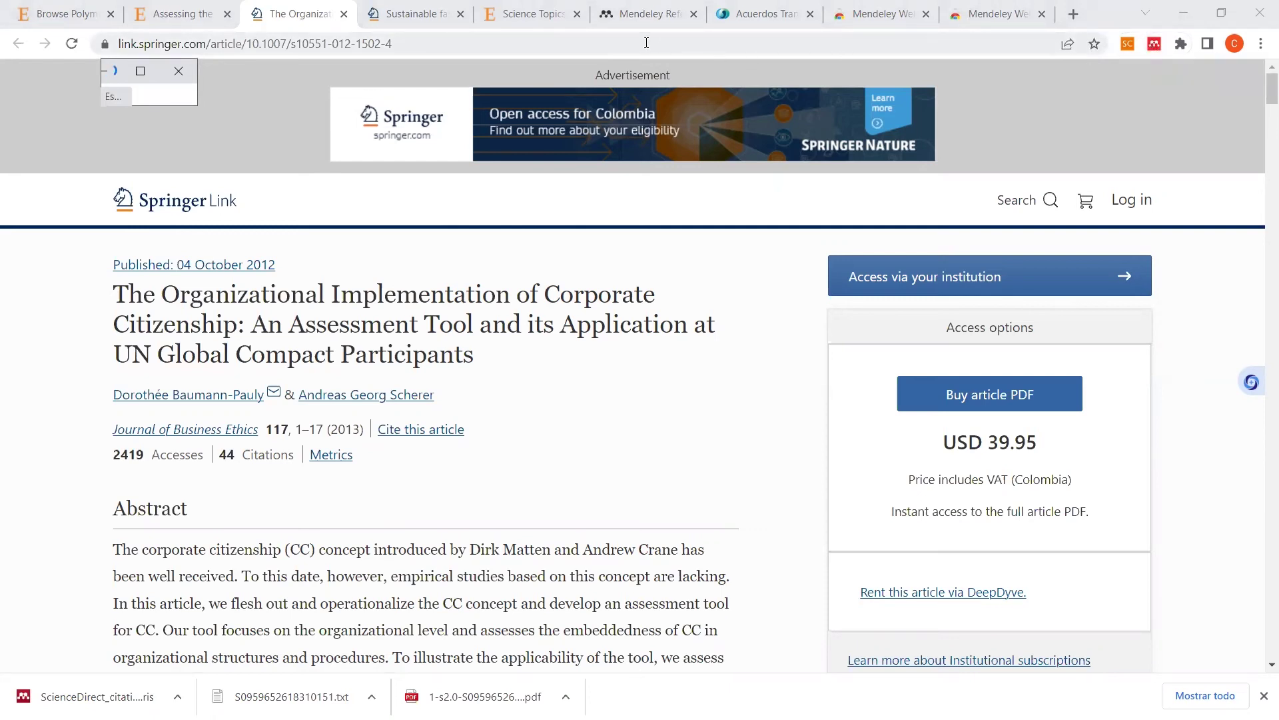
left_click(617, 13)
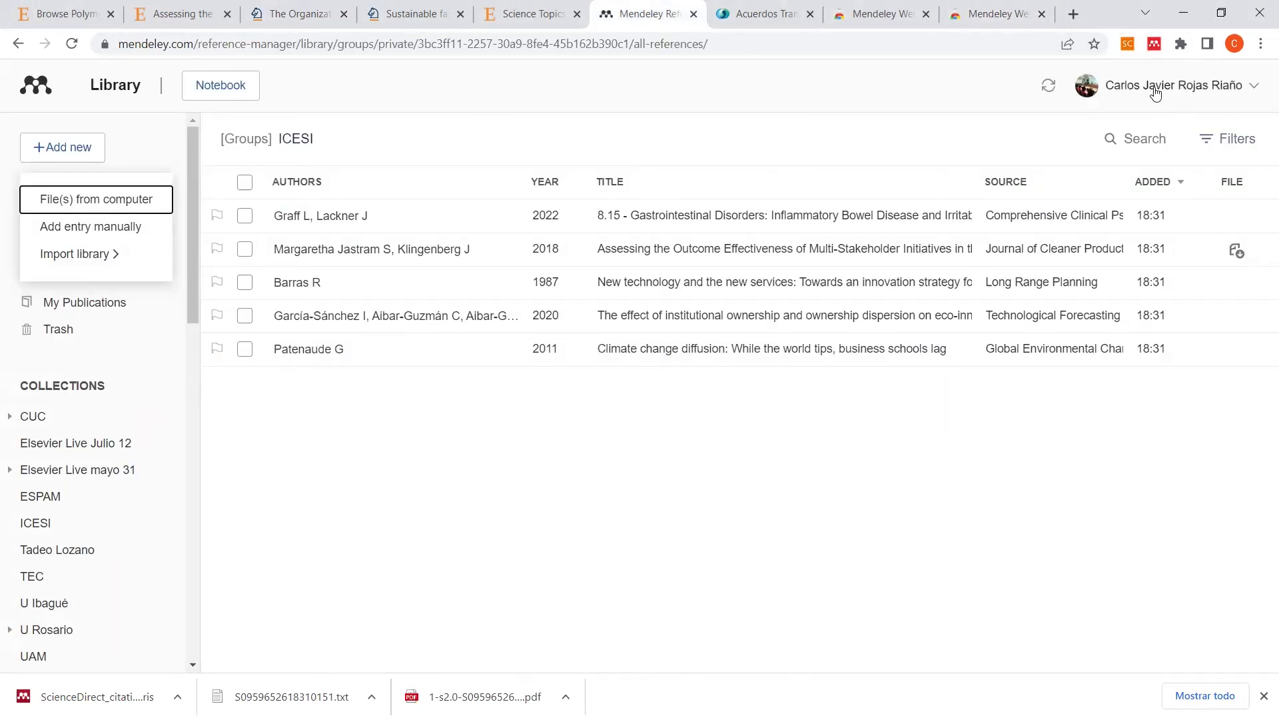
left_click(289, 12)
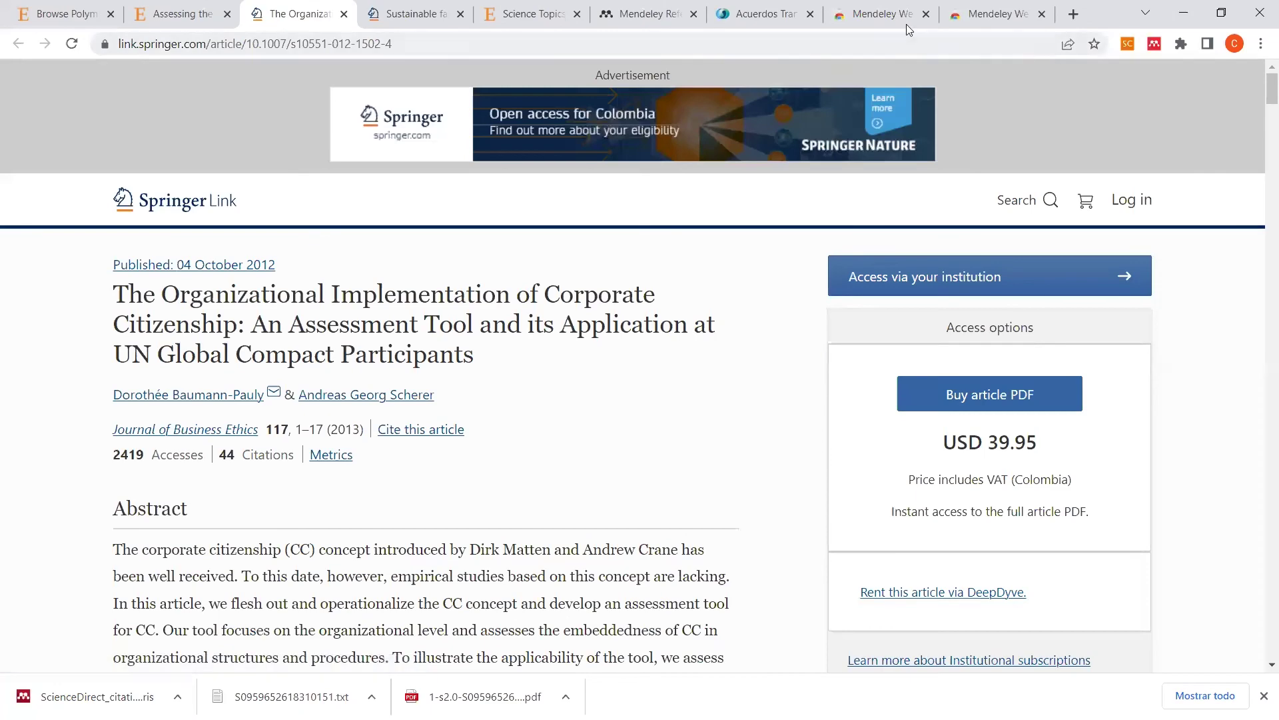
left_click(416, 13)
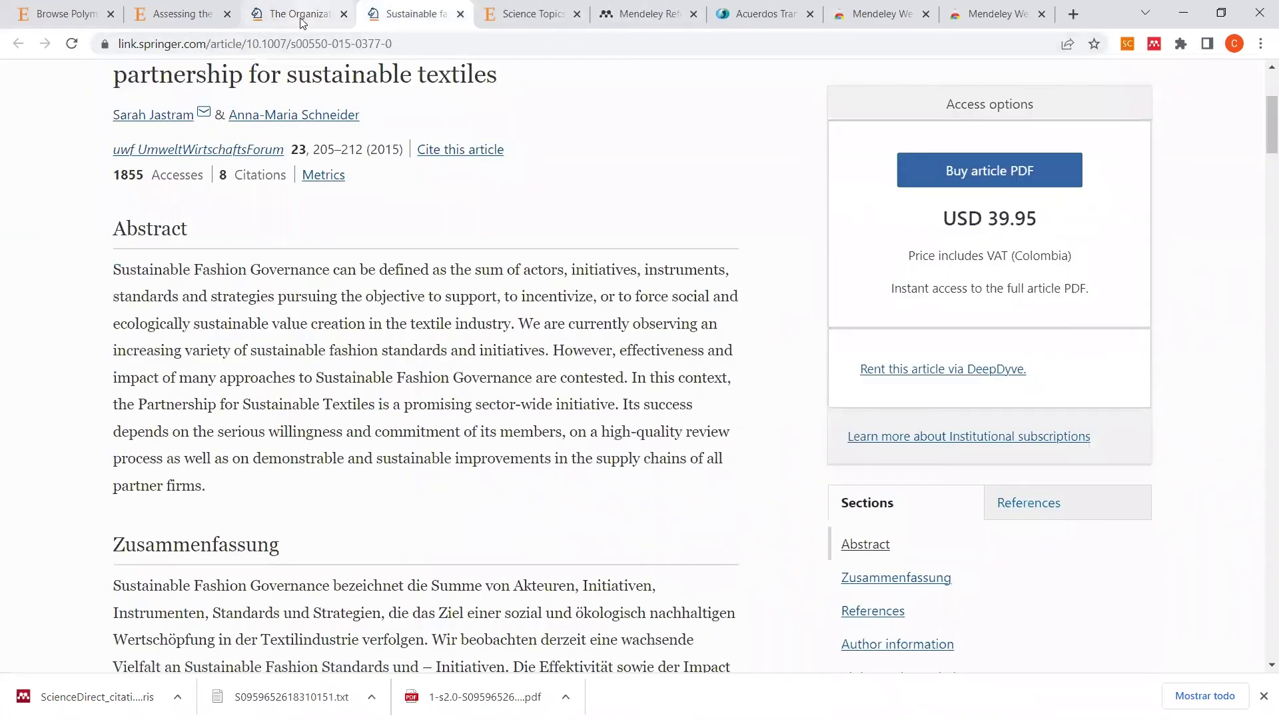
left_click(301, 22)
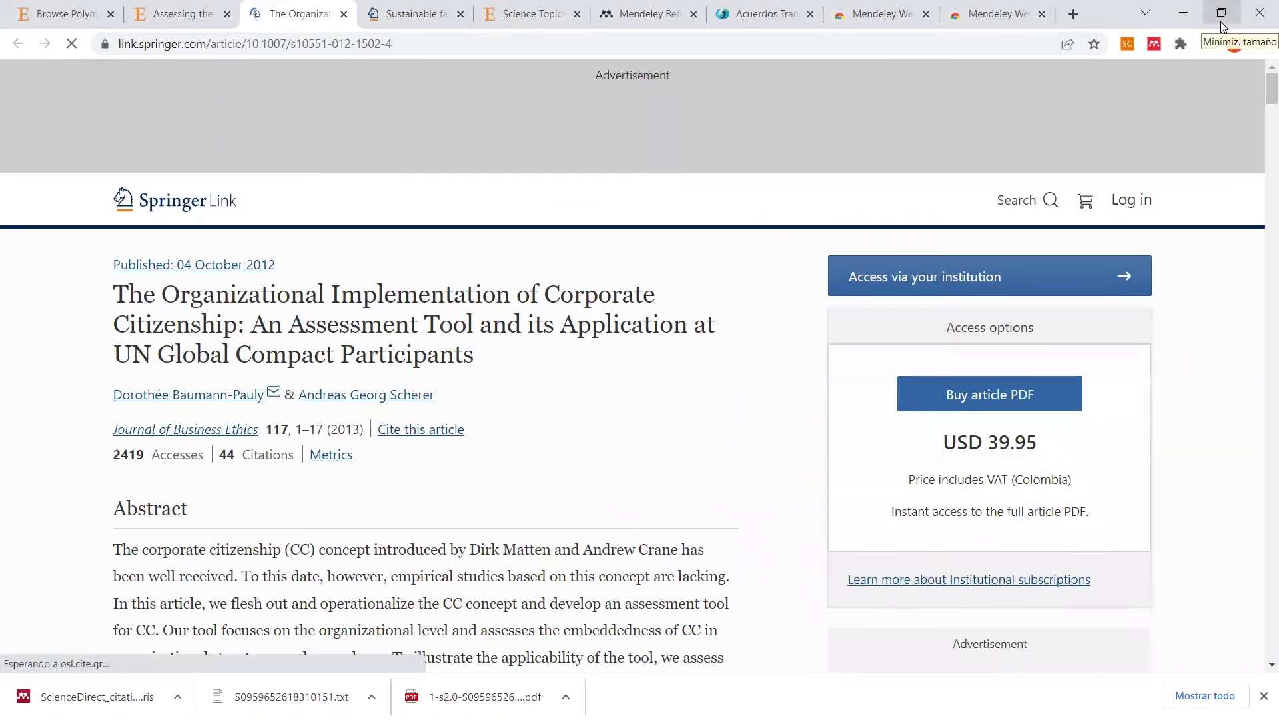
left_click(1152, 48)
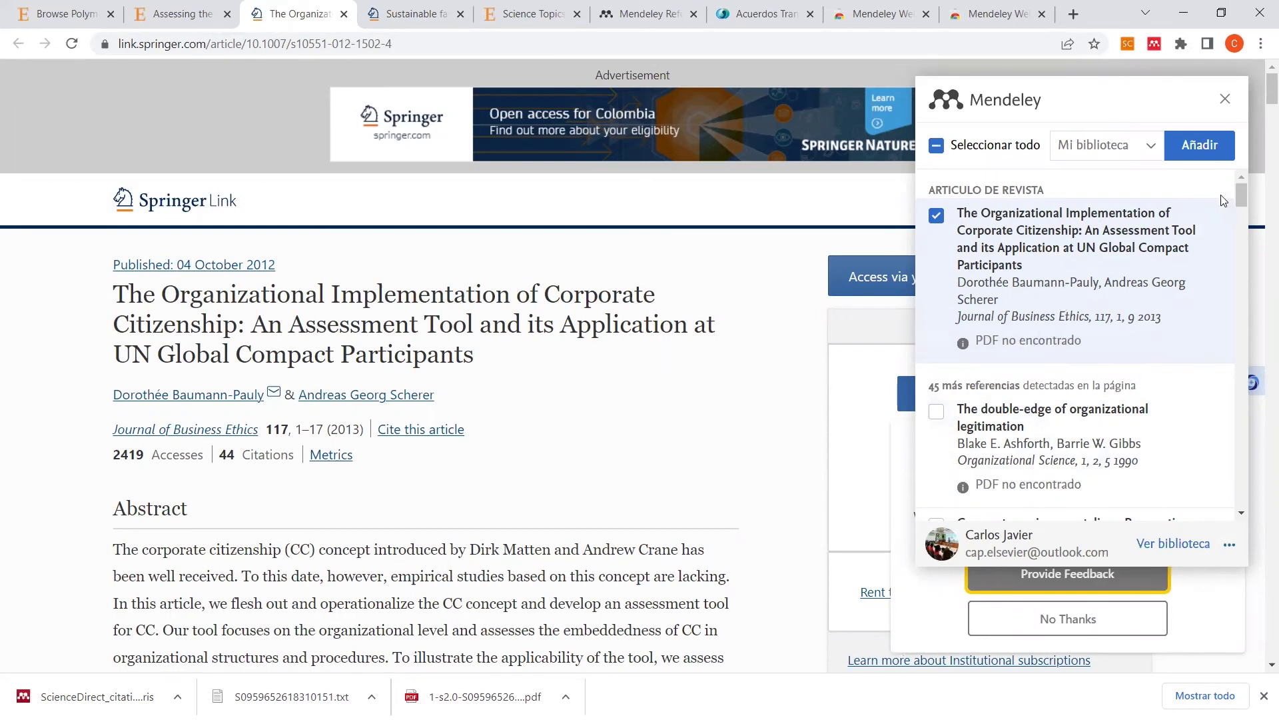
left_click(1211, 149)
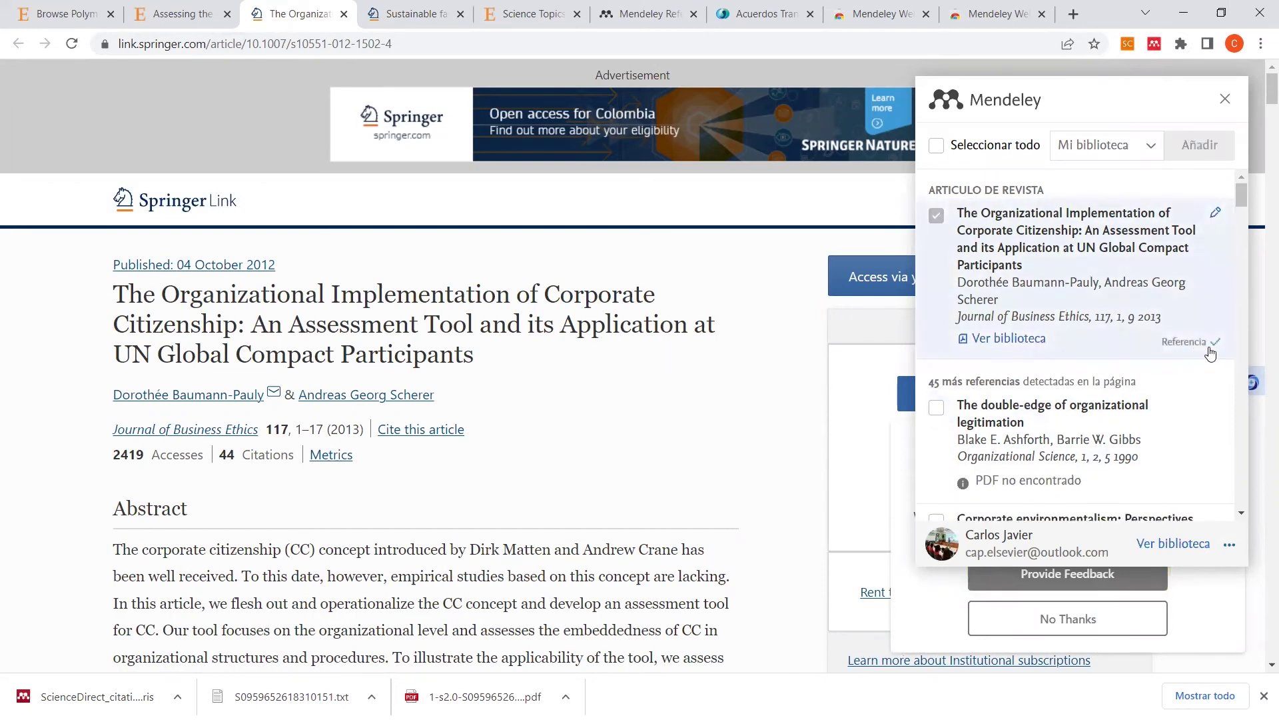
Step: Go to the Mendeley library and display All References to check the imported corporate citizenship article
left_click(608, 6)
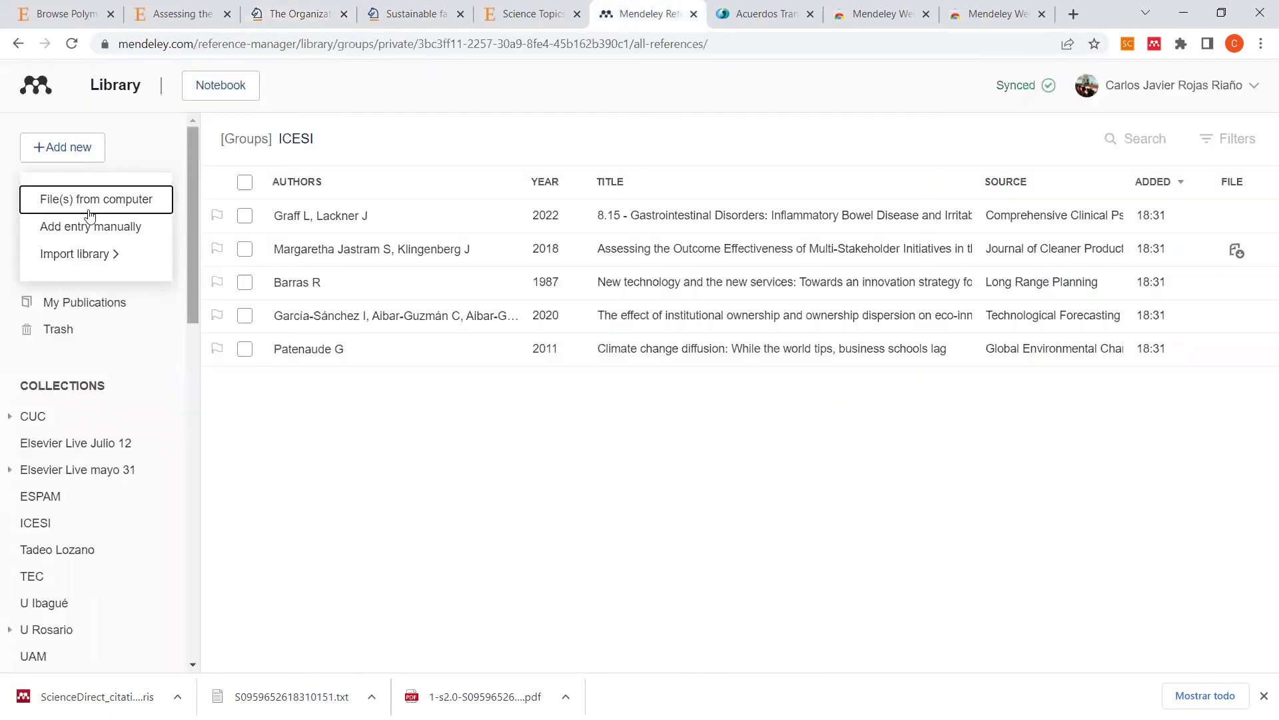
left_click(133, 132)
left_click(85, 196)
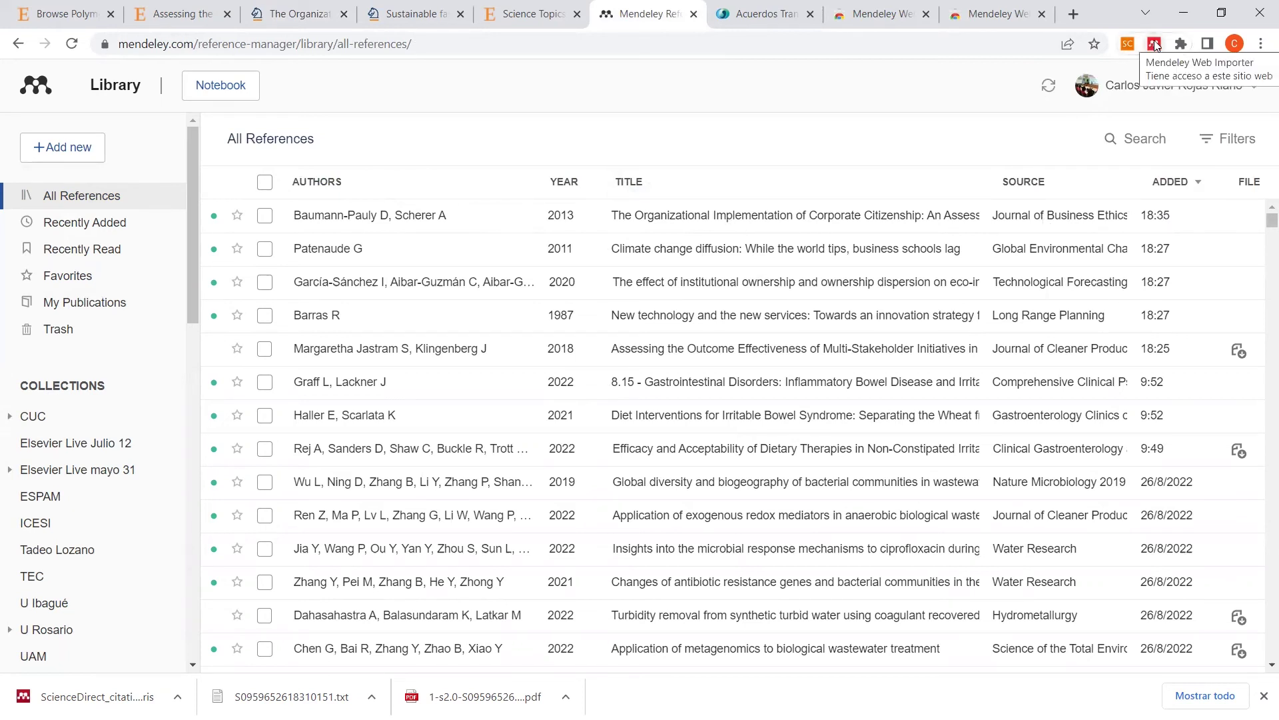
Step: Import the Springer article "Sustainable fashion governance" into Mi biblioteca with the Web Importer and check it in the Mendeley library
left_click(300, 14)
left_click(1155, 44)
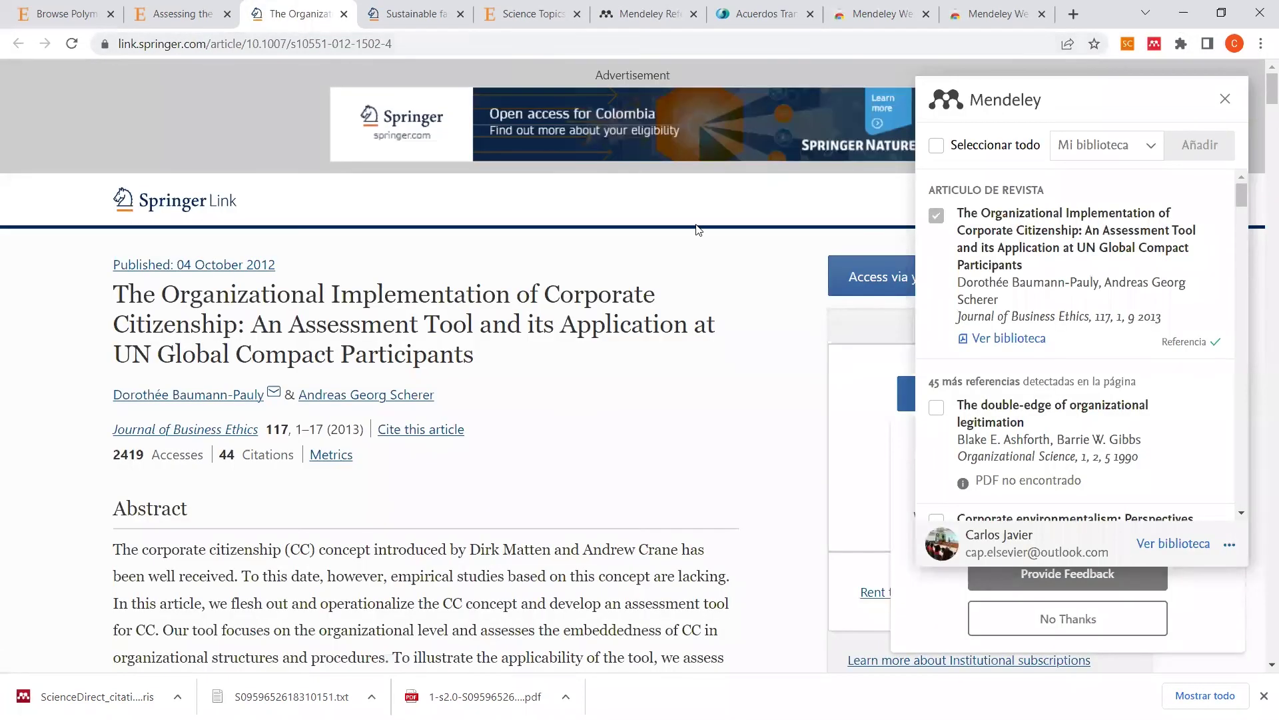
left_click(392, 20)
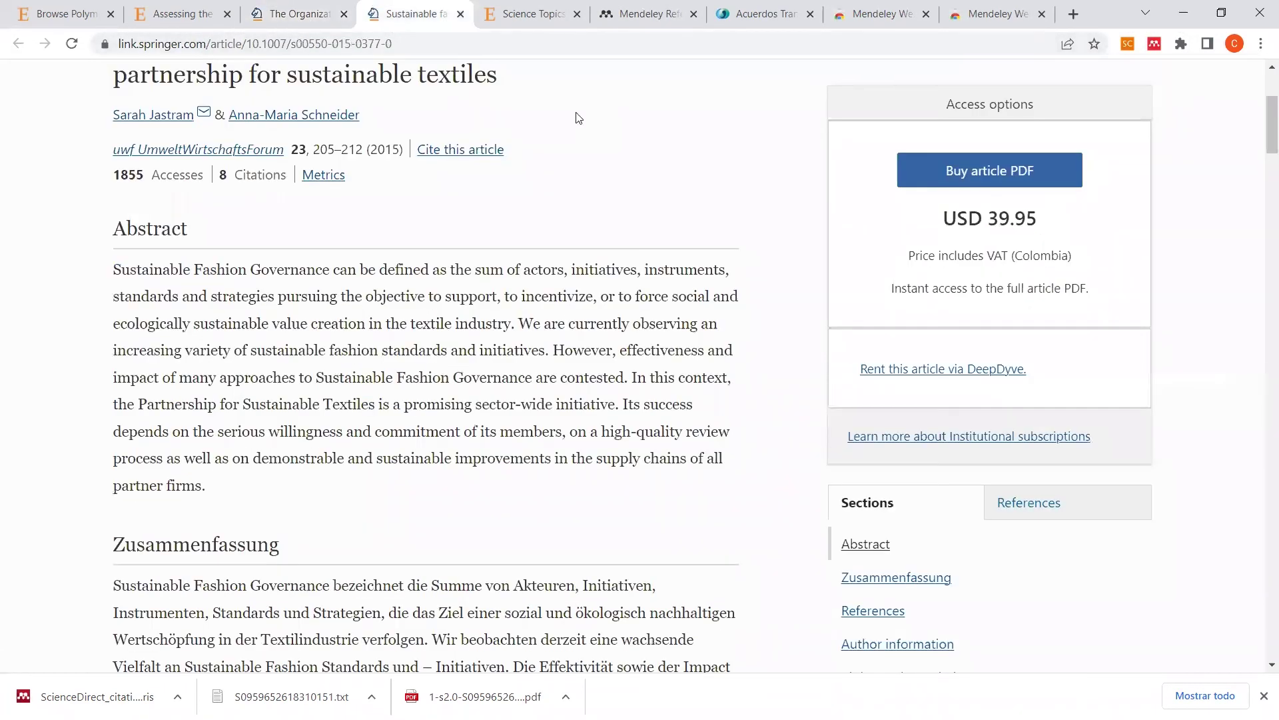
scroll(1192, 327, "up", 4)
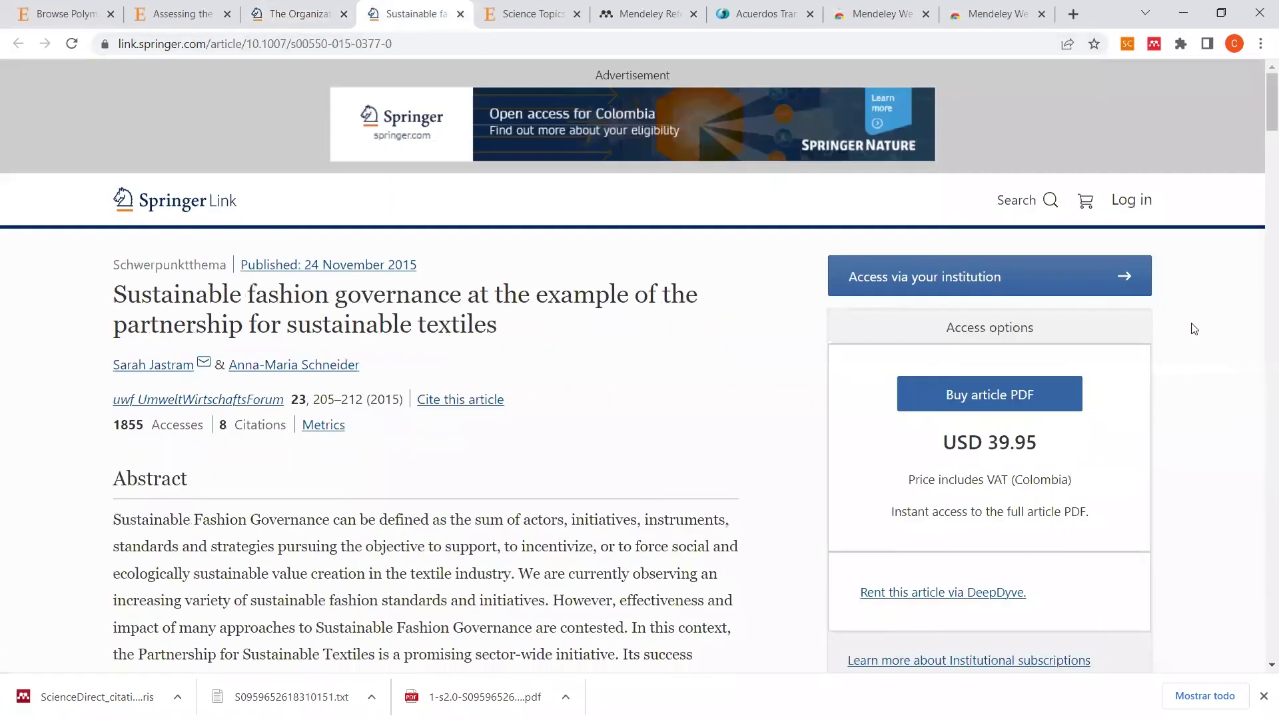
left_click(1155, 44)
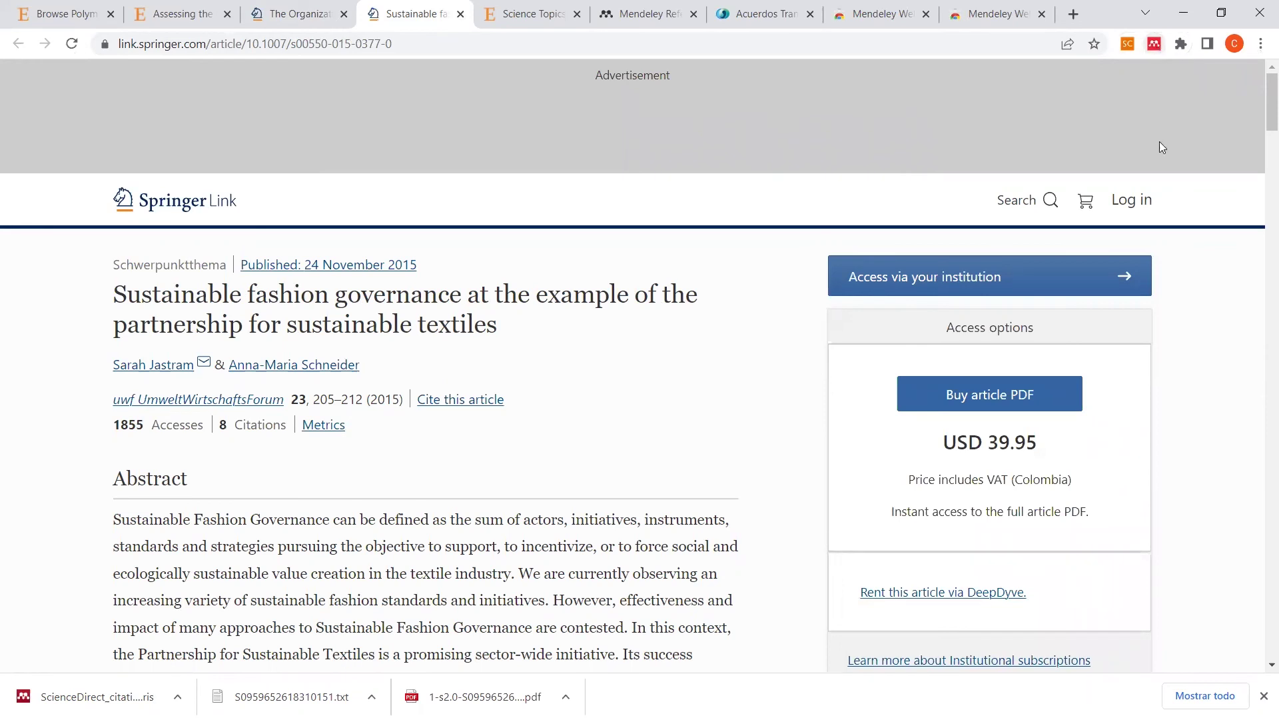
left_click(1155, 44)
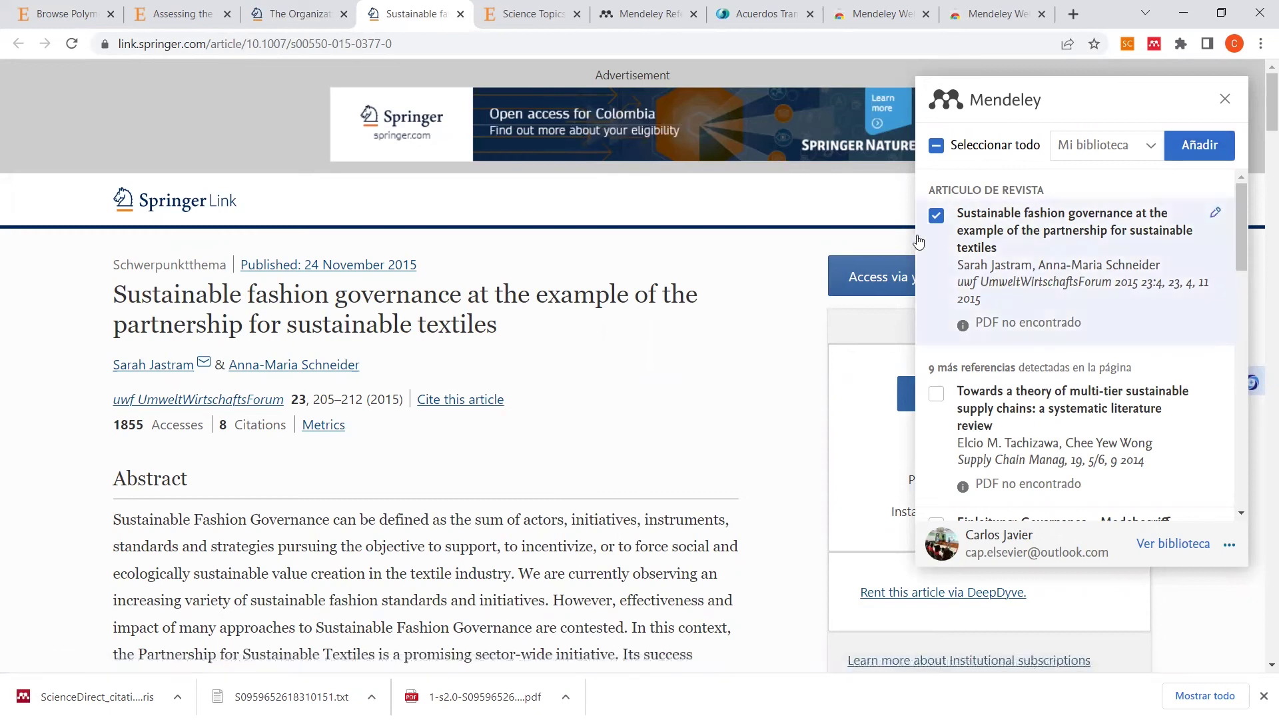
left_click(1194, 152)
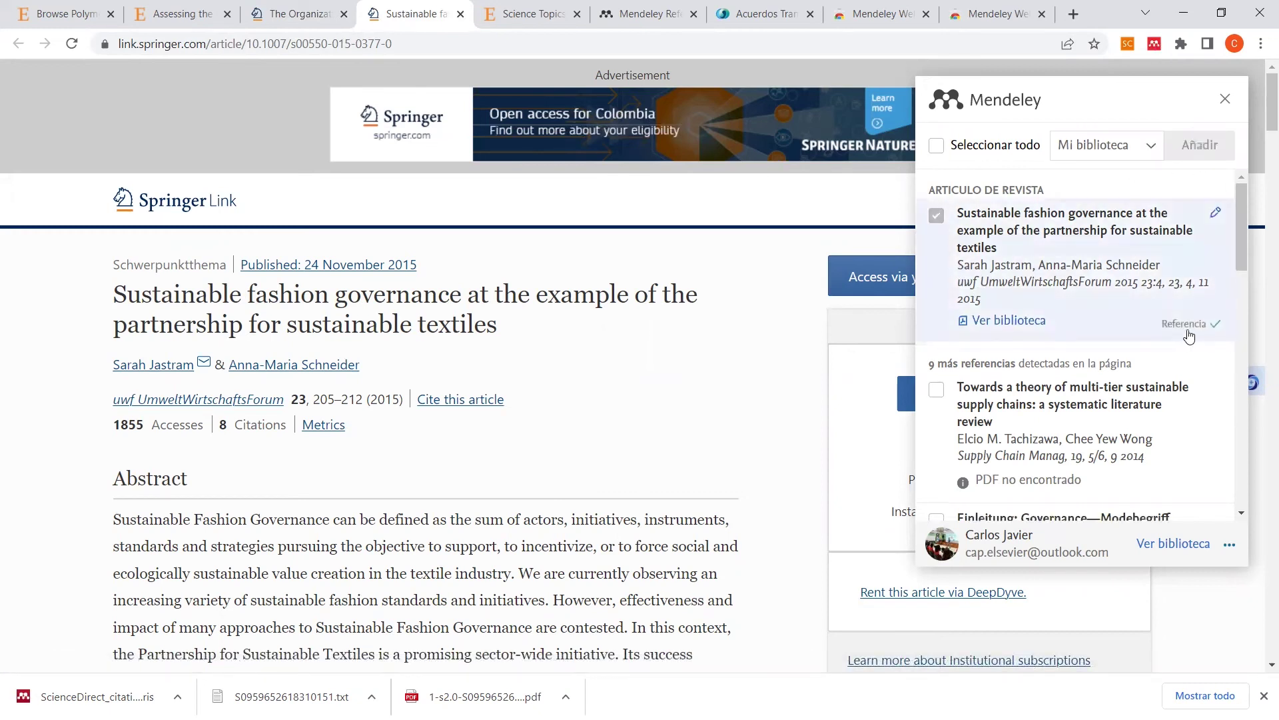
left_click(640, 14)
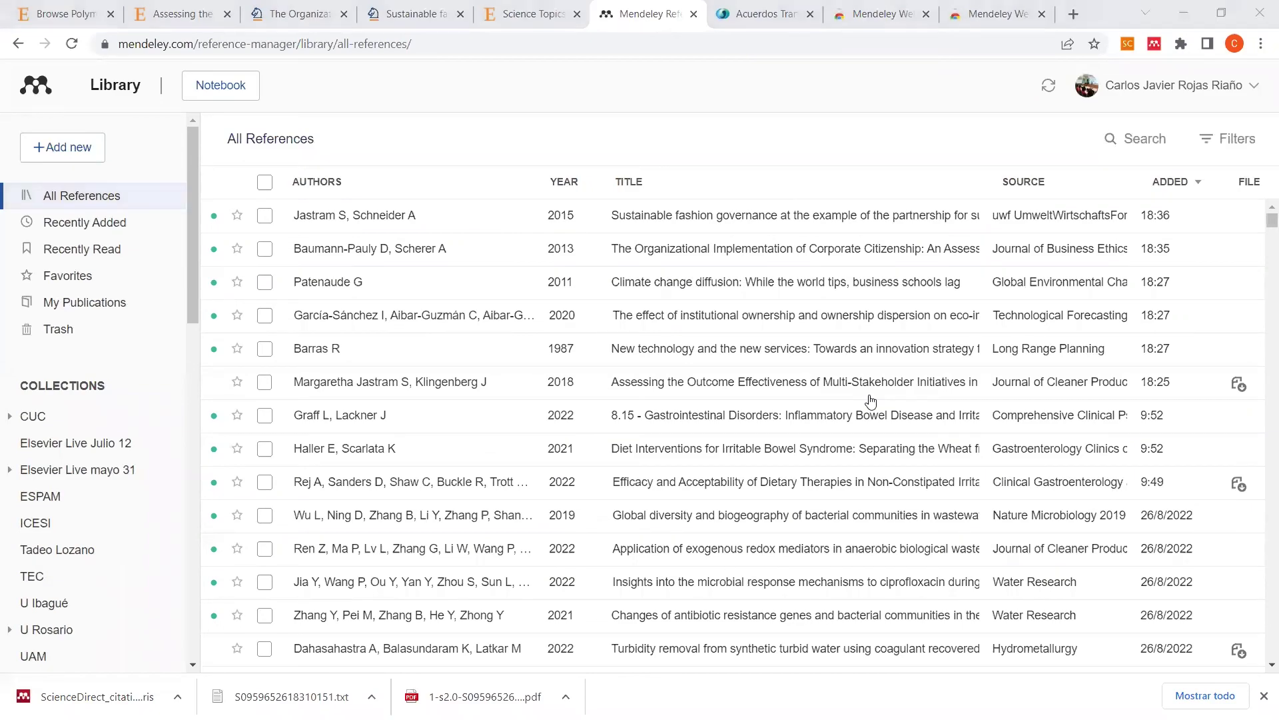
Step: Switch to the Word document and add a new line reading "Mendeley Cite" below the social responsibility keywords
key("alt+Tab")
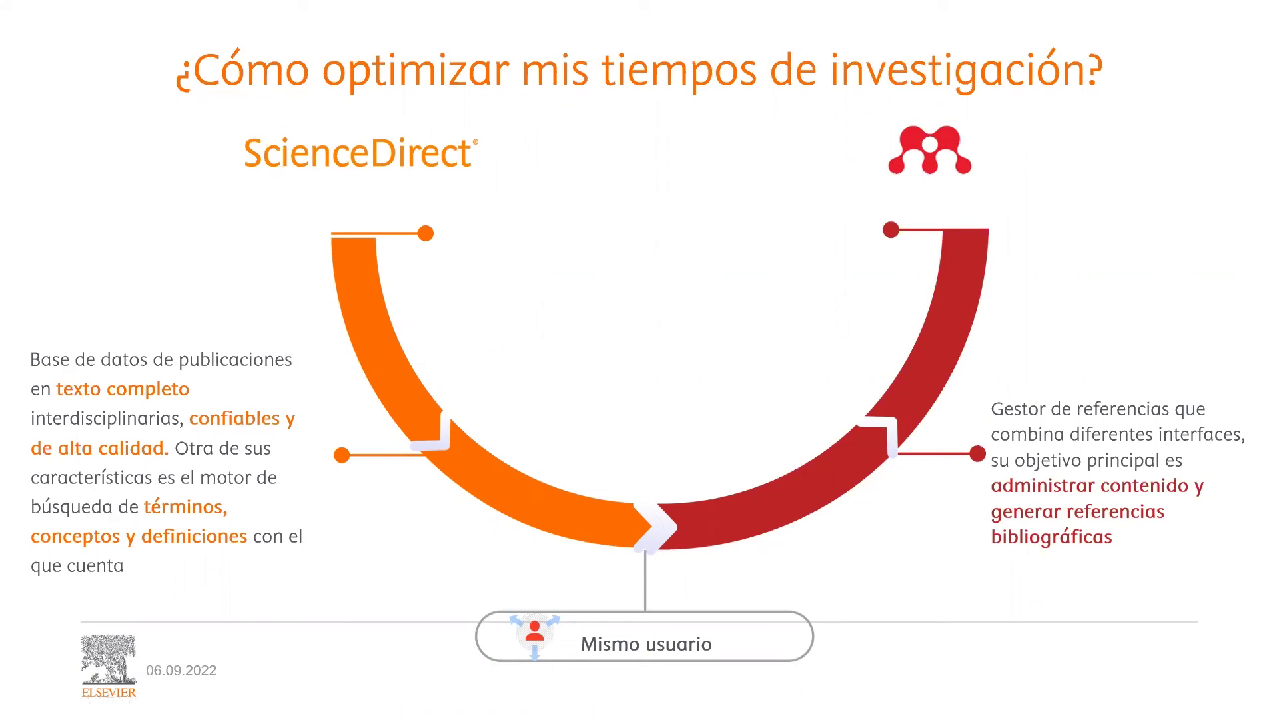
key("alt+Tab")
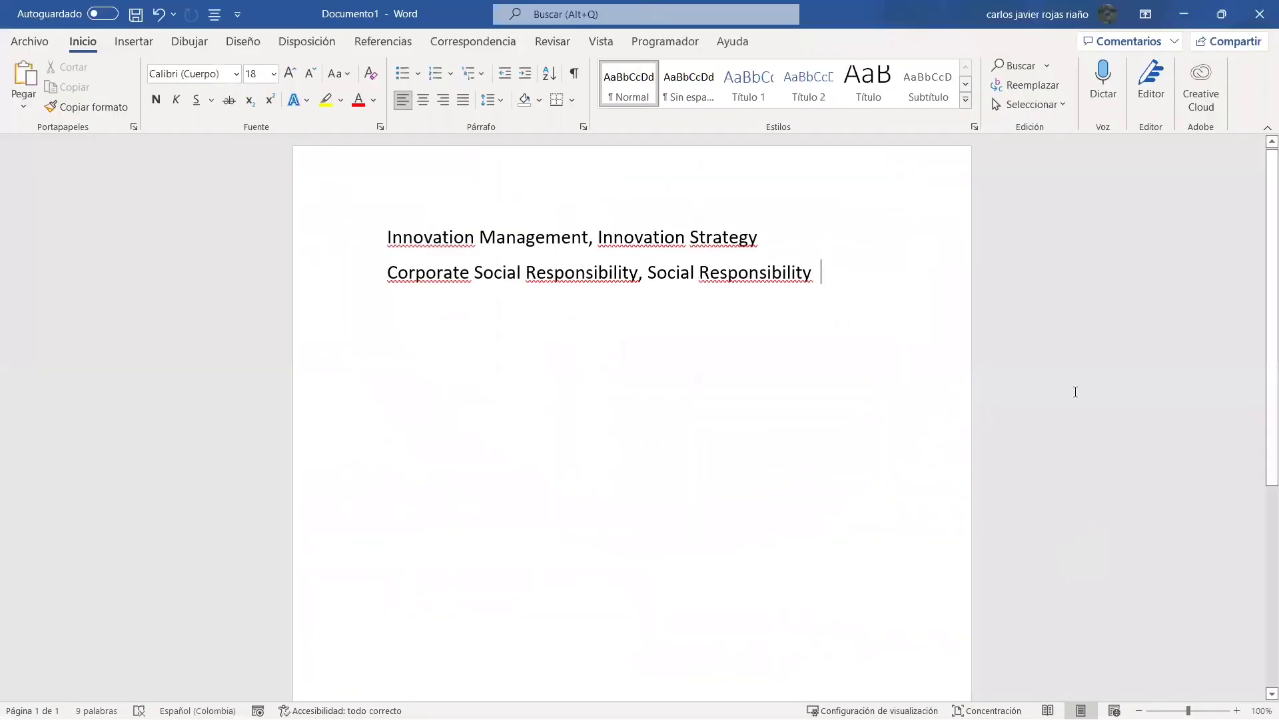
key("Return")
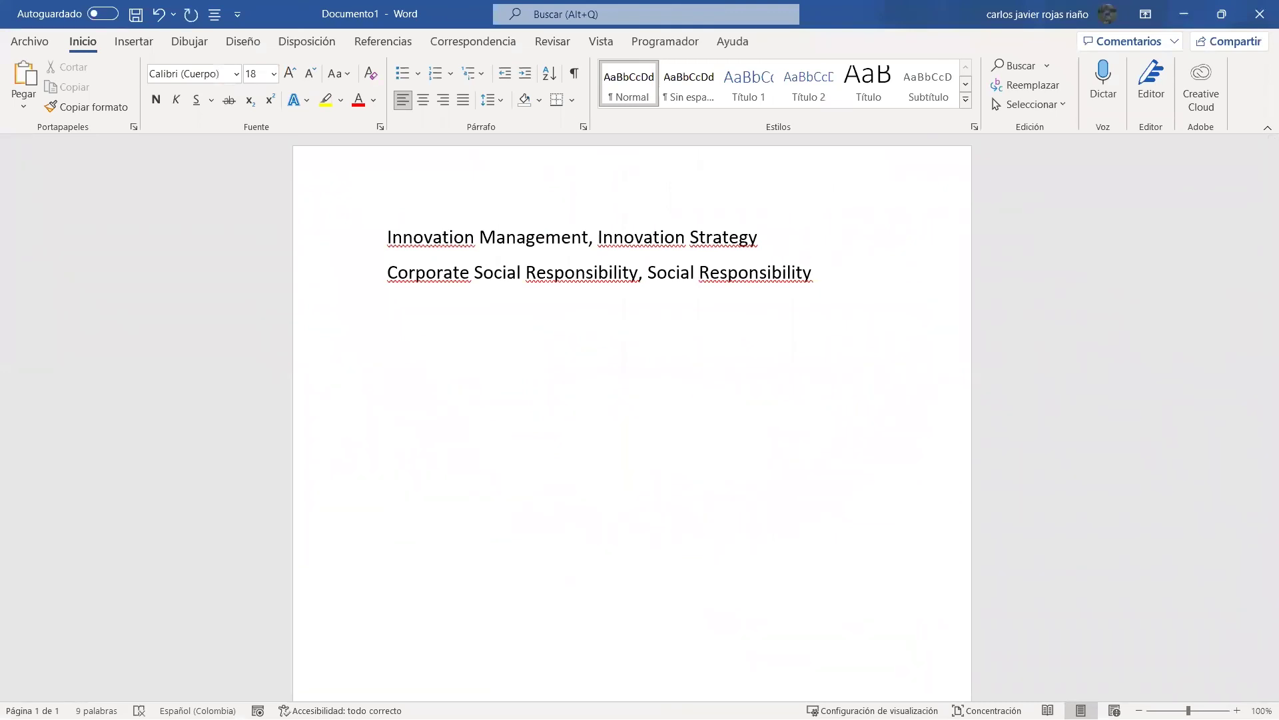
type("Mendeley ")
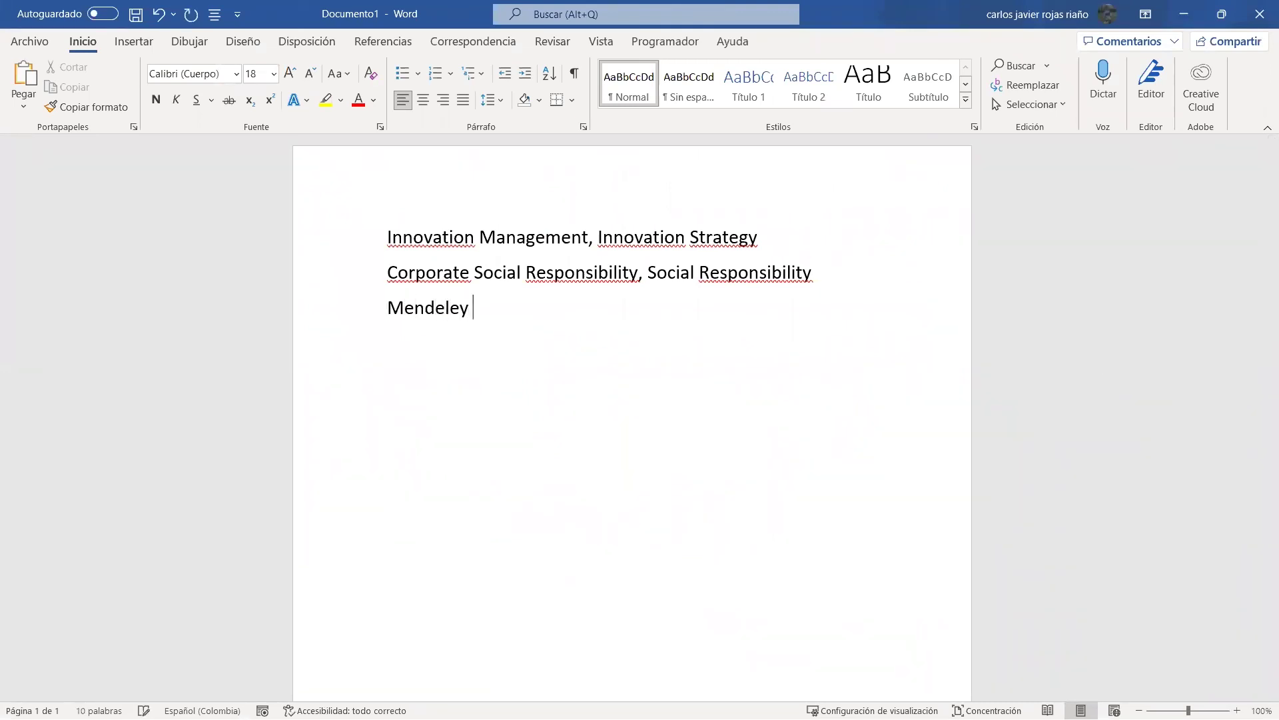
type("Cite")
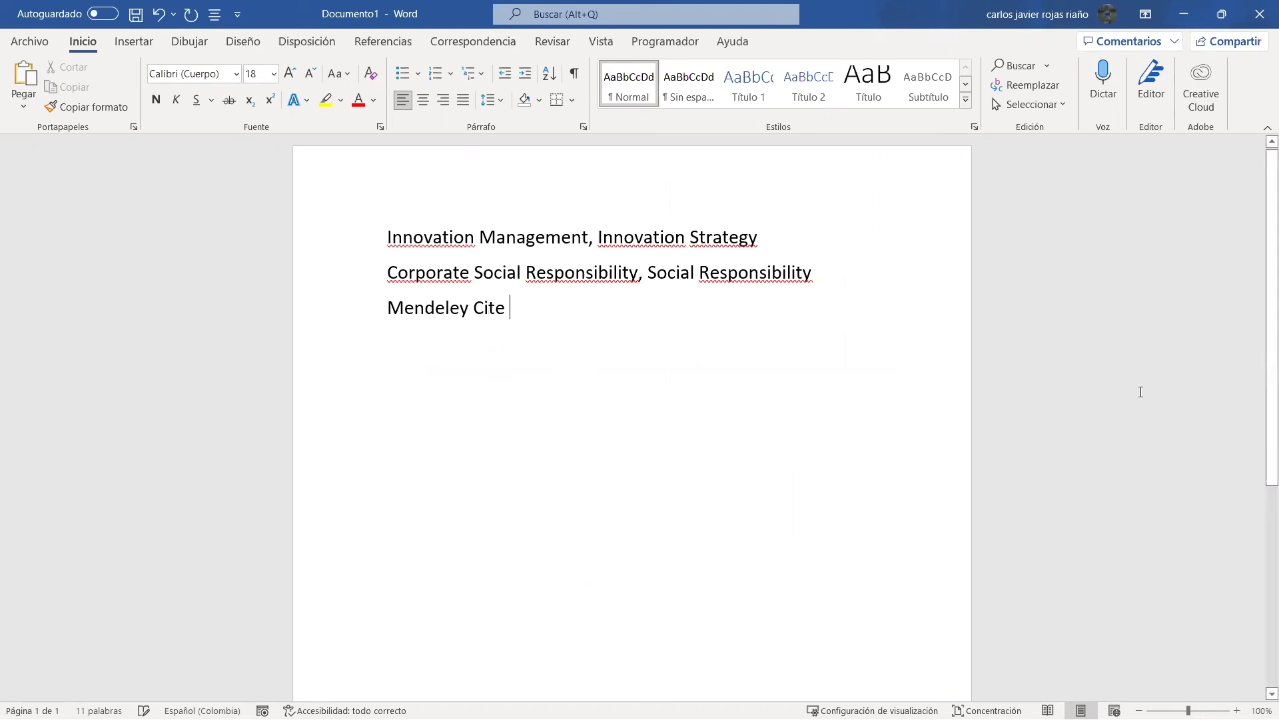
Step: Make the words "Mendeley Cite" bold and switch back to regular weight for the text following them
left_click_drag(503, 308, 337, 302)
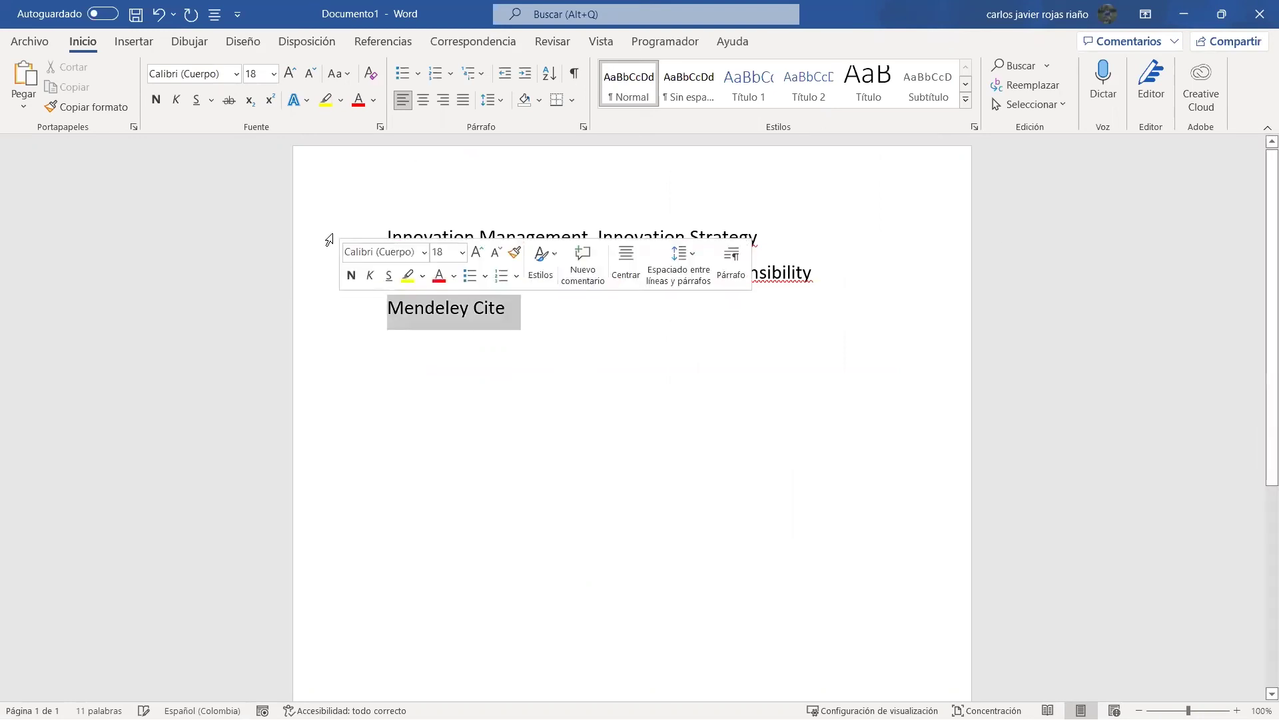
left_click(156, 99)
left_click(508, 312)
key("ctrl+n")
Step: Continue the Mendeley Cite line with ": Complemento citacional de Mendeley, diseñado para Microsoft"
type(": Comp")
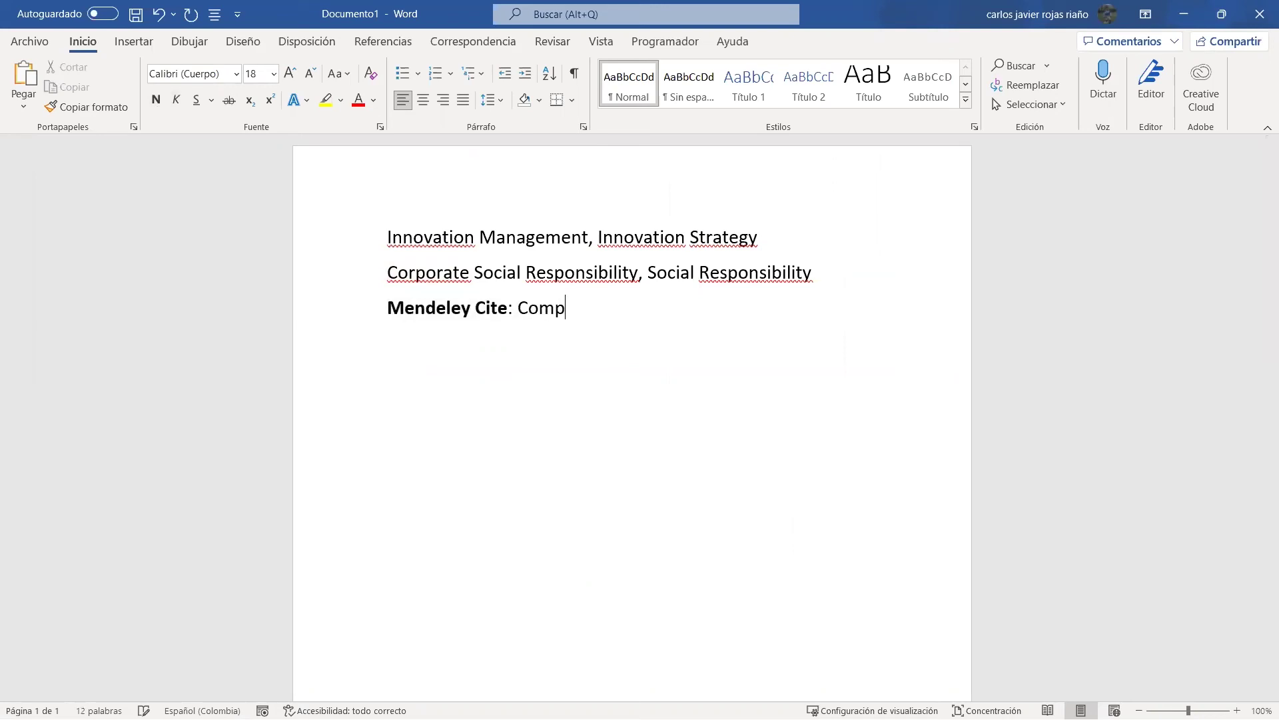
type("lemento de Mendely d")
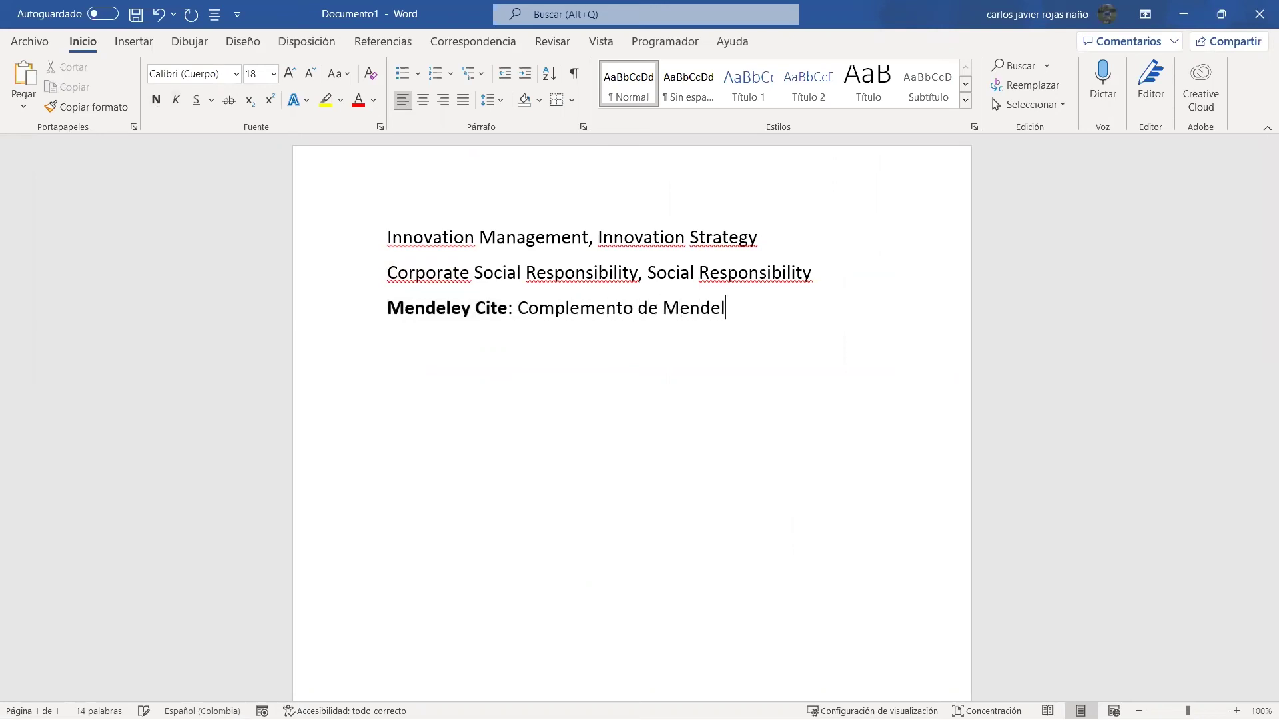
key("BackSpace")
key("BackSpace")
key("BackSpace")
key("BackSpace")
key("BackSpace")
key("BackSpace")
key("BackSpace")
key("BackSpace")
key("BackSpace")
key("BackSpace")
key("BackSpace")
key("BackSpace")
type("citacoi")
key("BackSpace")
key("BackSpace")
key("BackSpace")
key("BackSpace")
type("acional de Mnedelye")
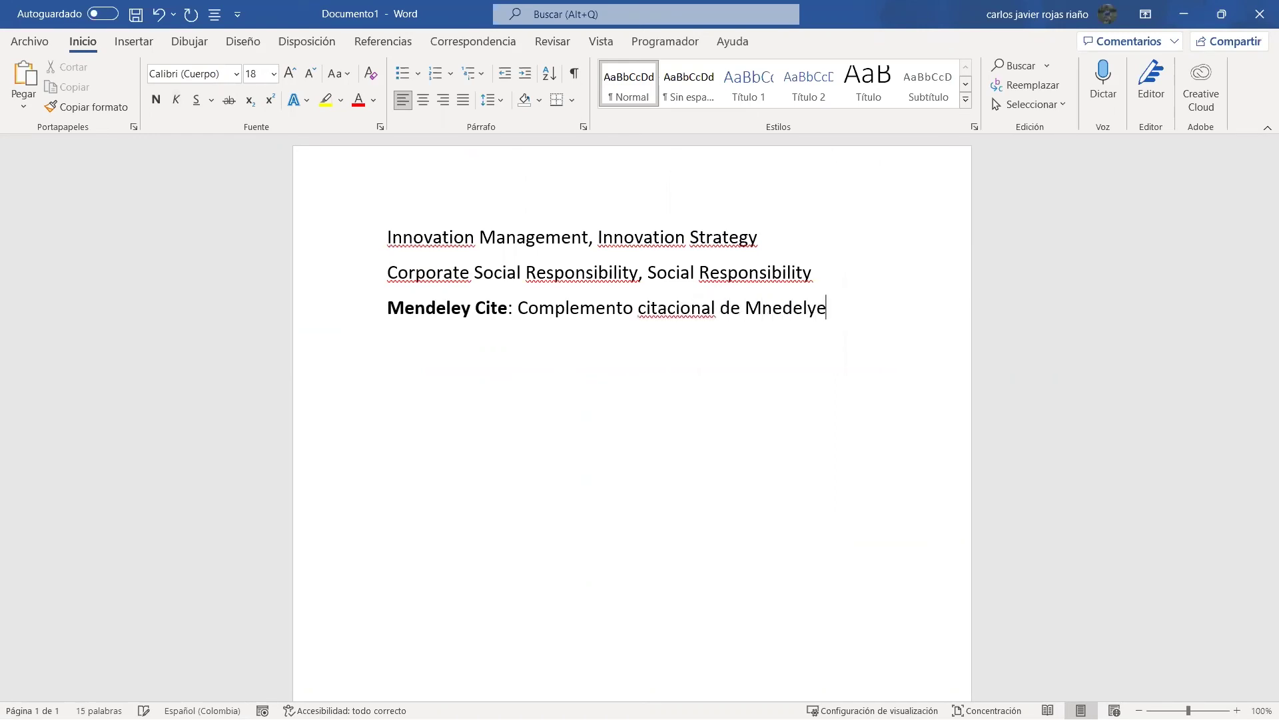
key("BackSpace")
key("BackSpace")
key("BackSpace")
key("BackSpace")
key("BackSpace")
key("BackSpace")
key("BackSpace")
key("BackSpace")
type("endeley, diseñado para")
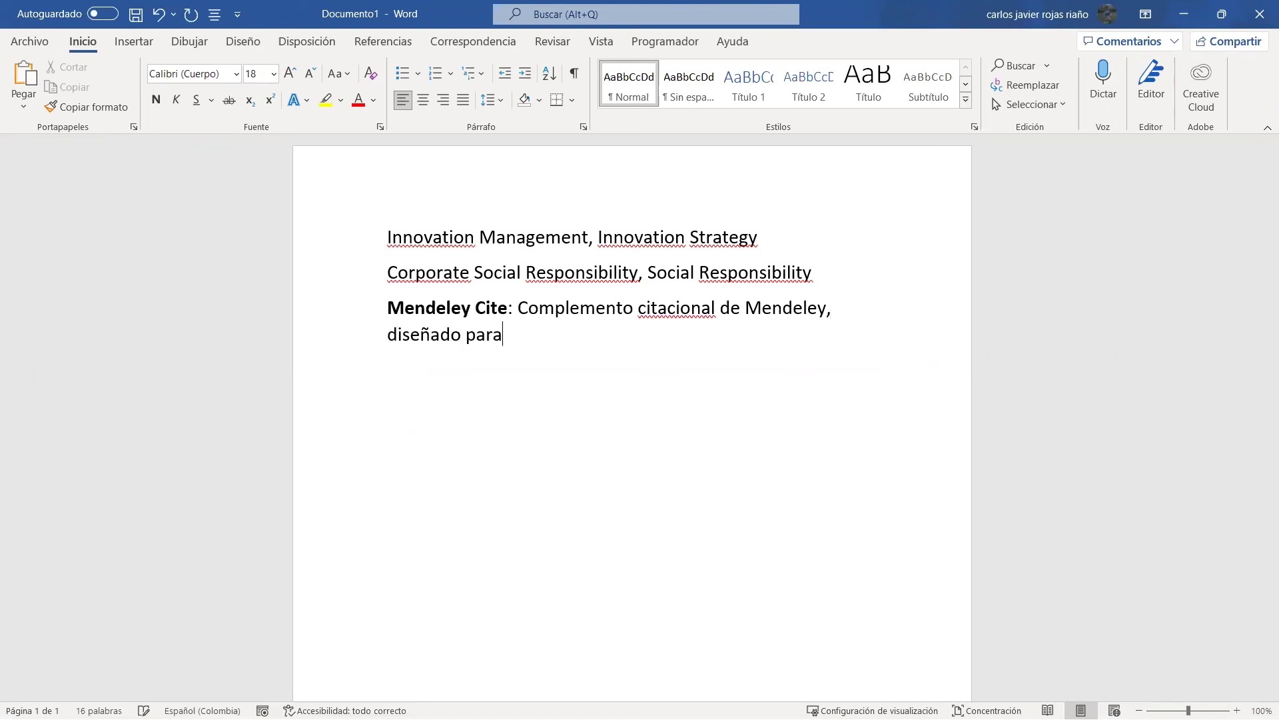
type(" Microsoft")
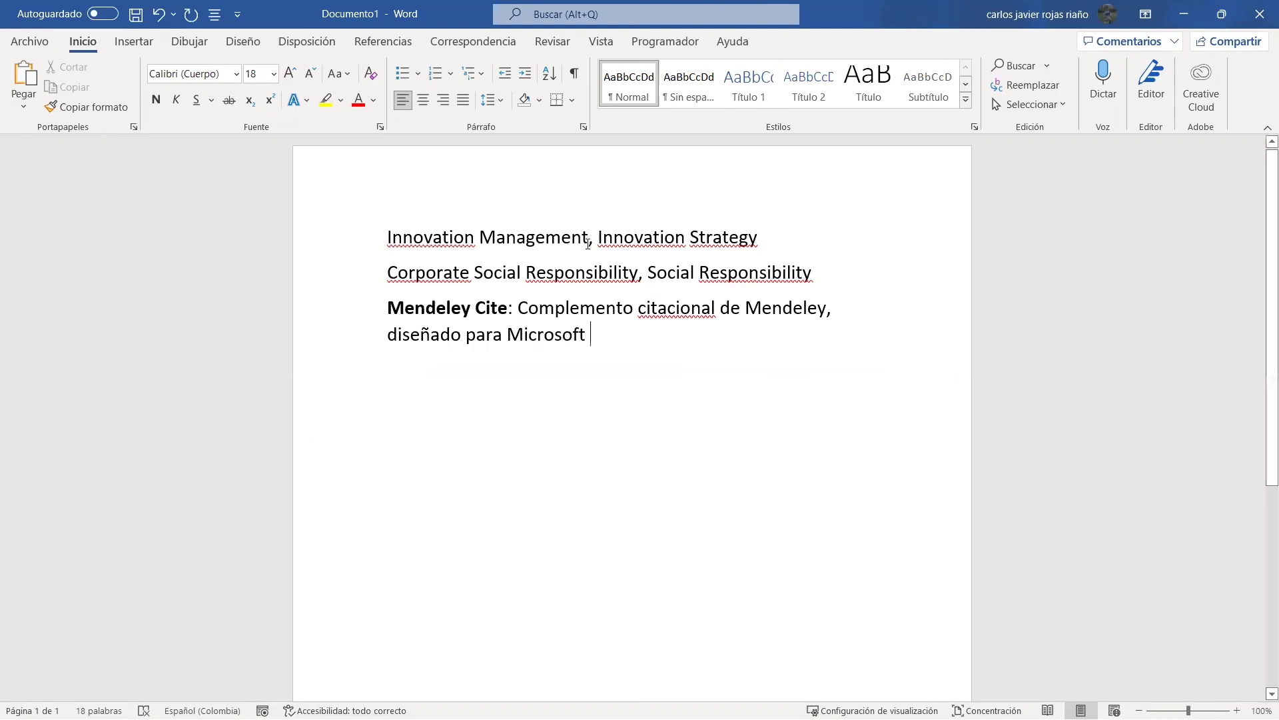
Step: Italicize the word "Microsoft" and add ", es" after it in regular, non-italic text
left_click_drag(587, 338, 508, 337)
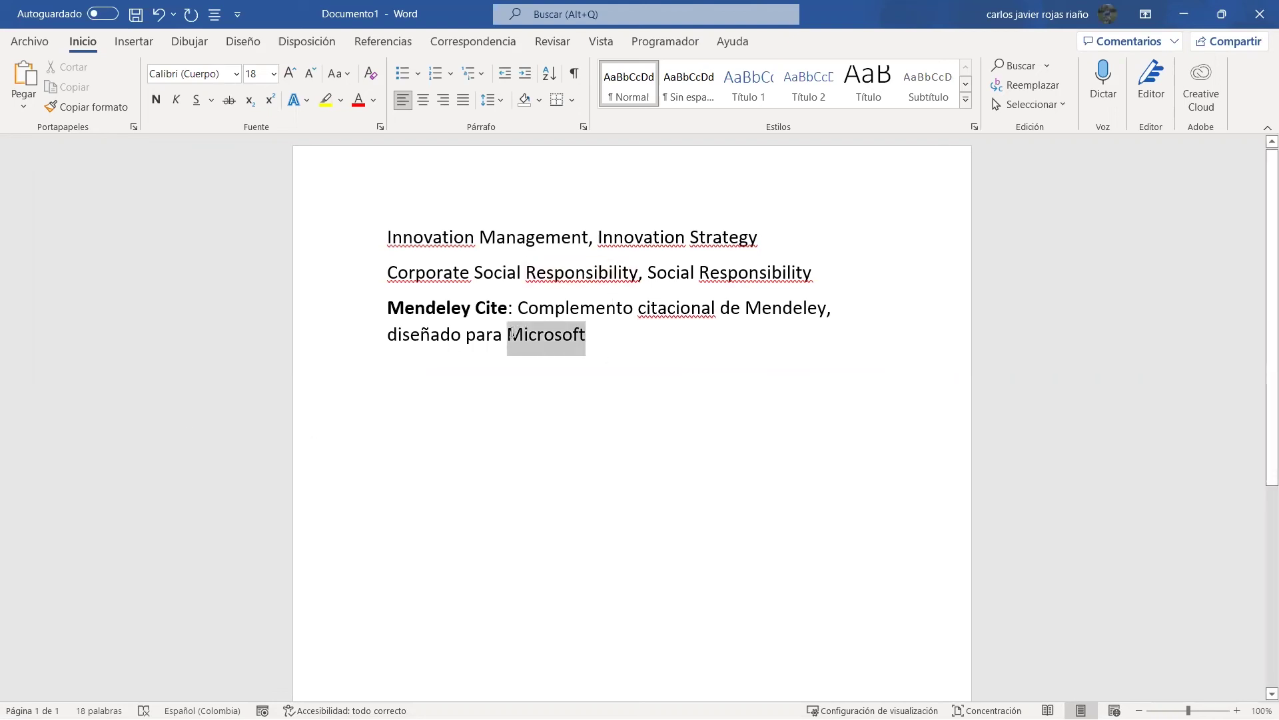
left_click(177, 100)
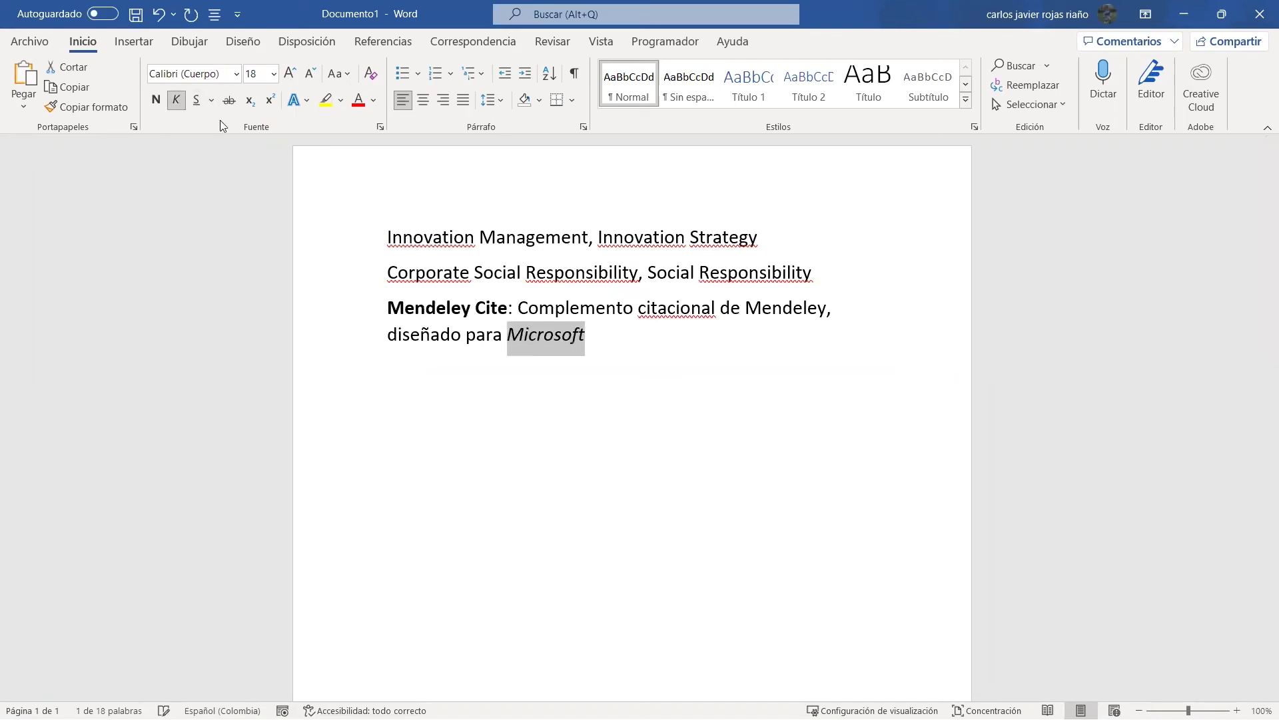
left_click(616, 338)
type(", es")
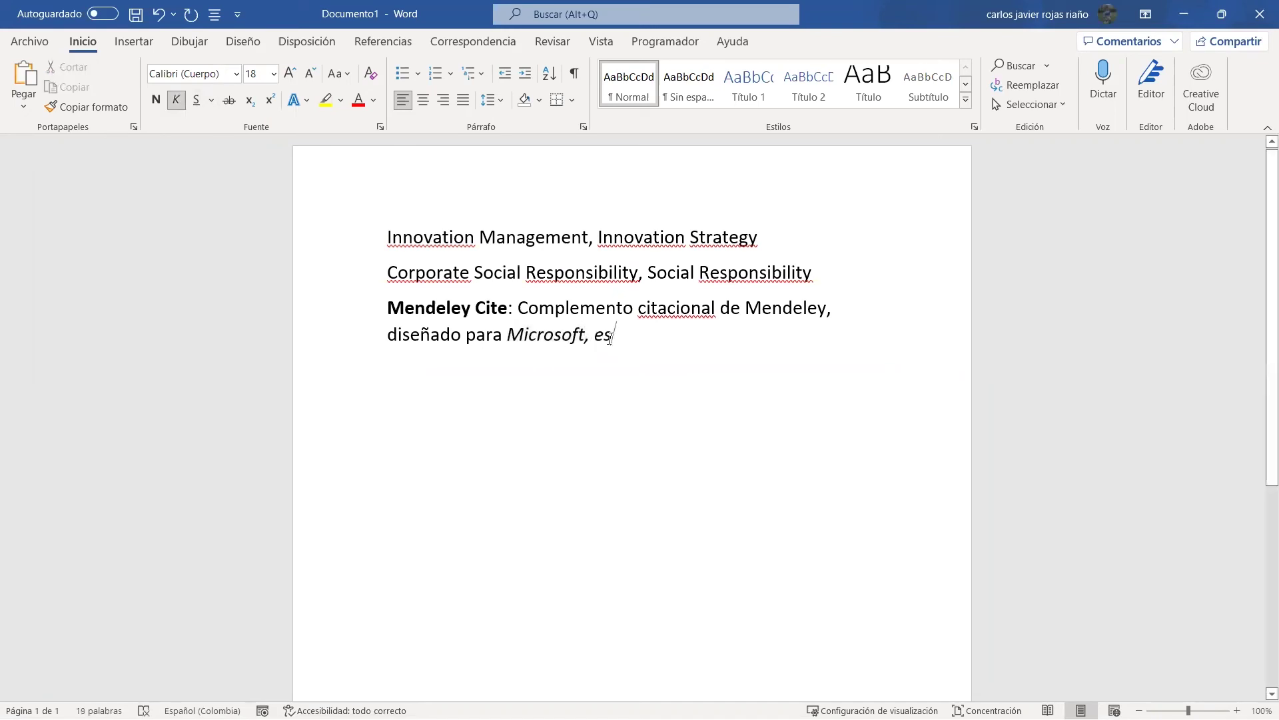
left_click_drag(611, 339, 508, 337)
left_click(617, 308)
left_click_drag(621, 333, 585, 337)
left_click(173, 106)
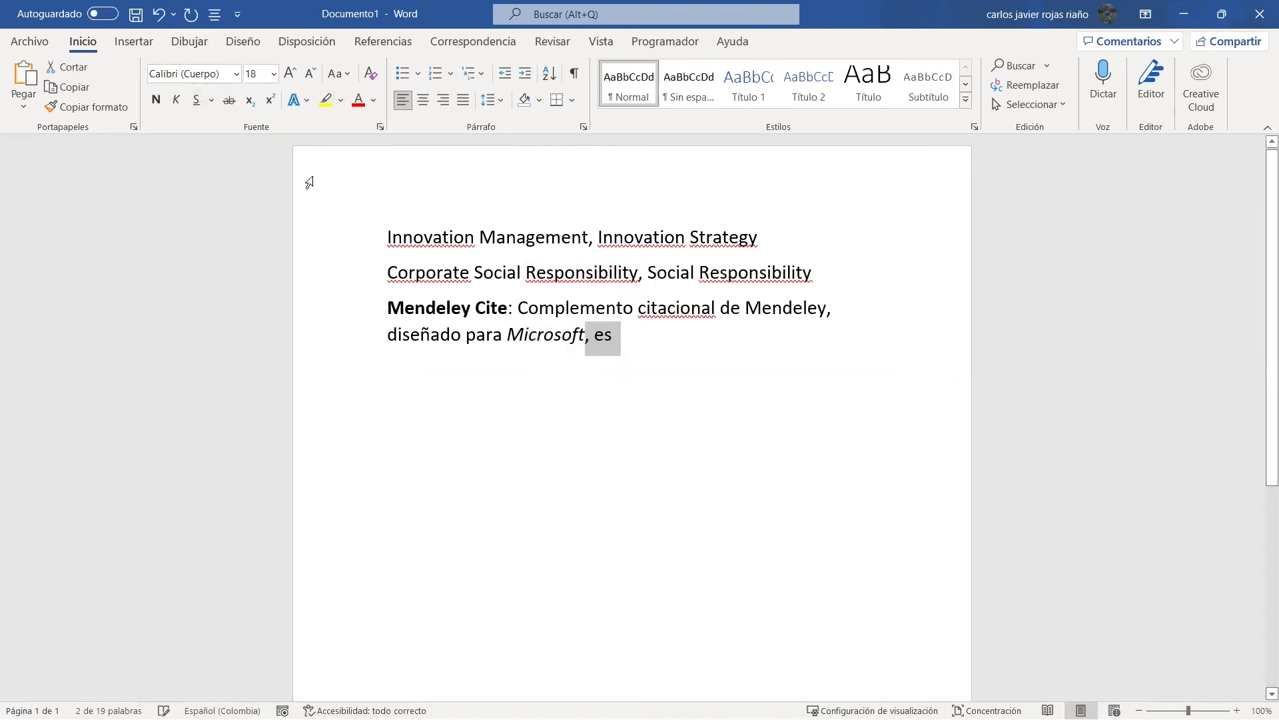
Step: Complete the sentence after "Microsoft" so it reads ", este complento es funcional con las siguientes versiones de Word:"
left_click(617, 335)
type("te complen")
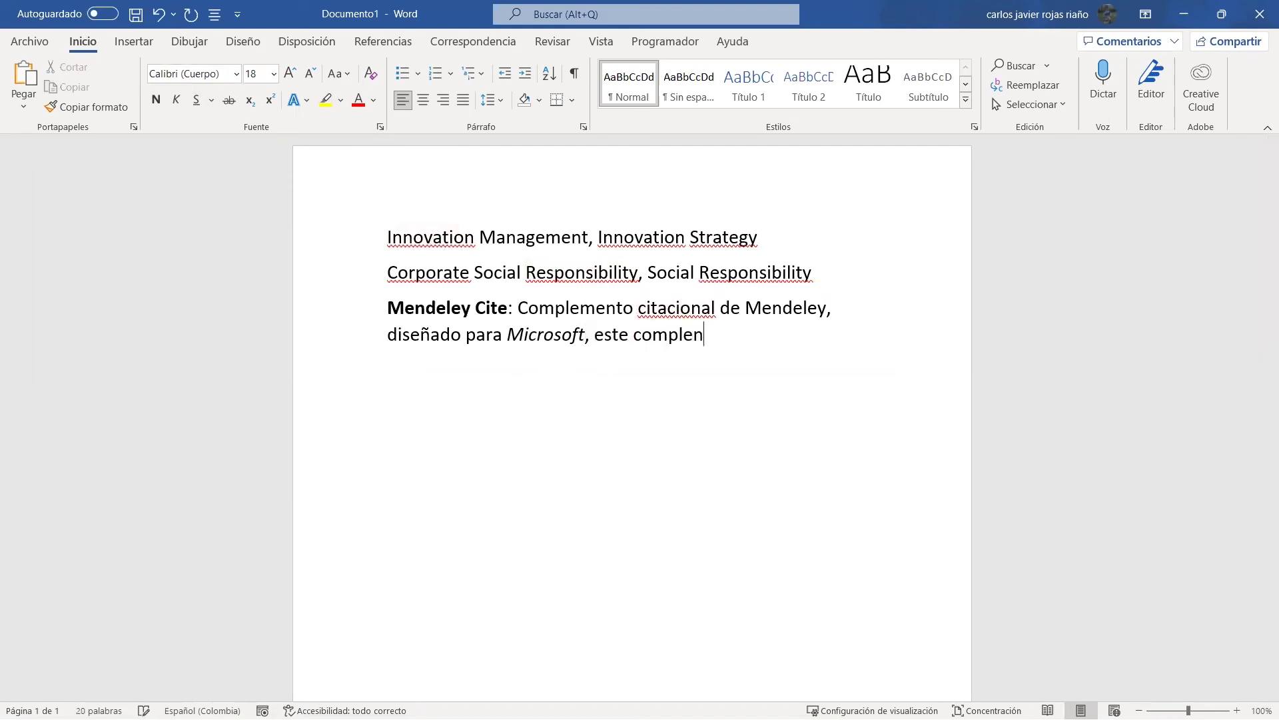
type("to es")
type(" funciona")
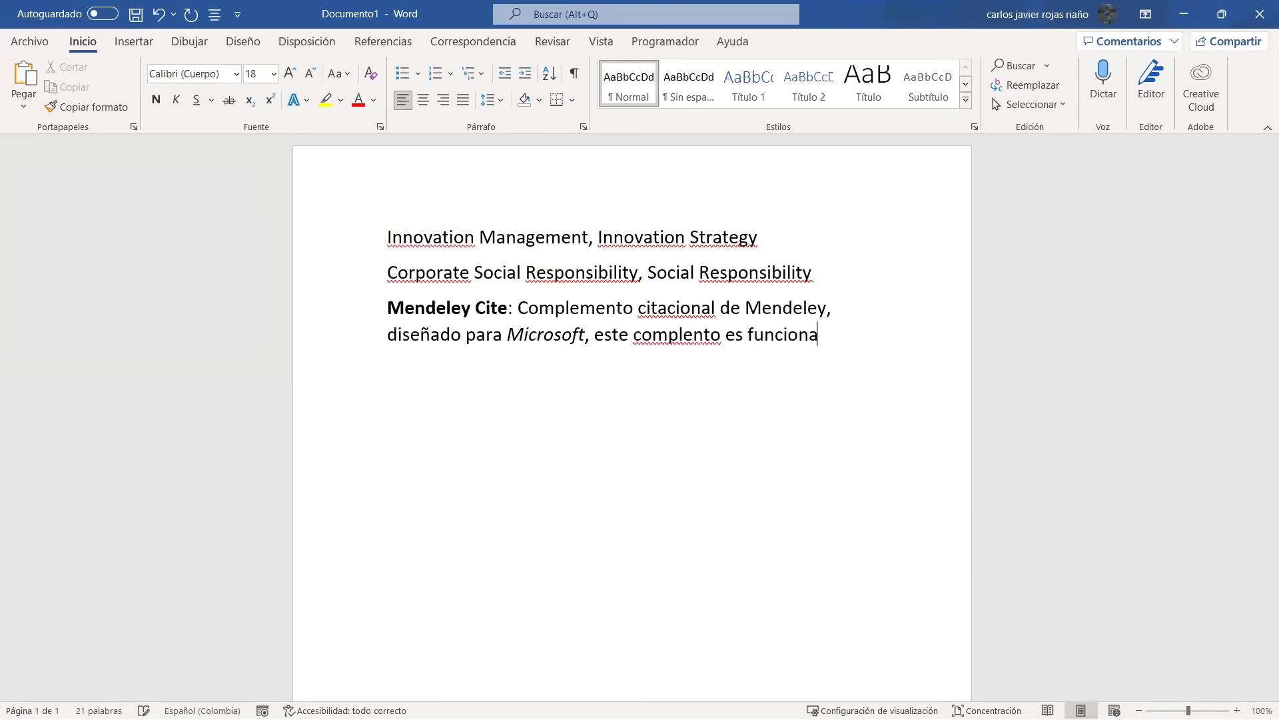
type("l con las siguien")
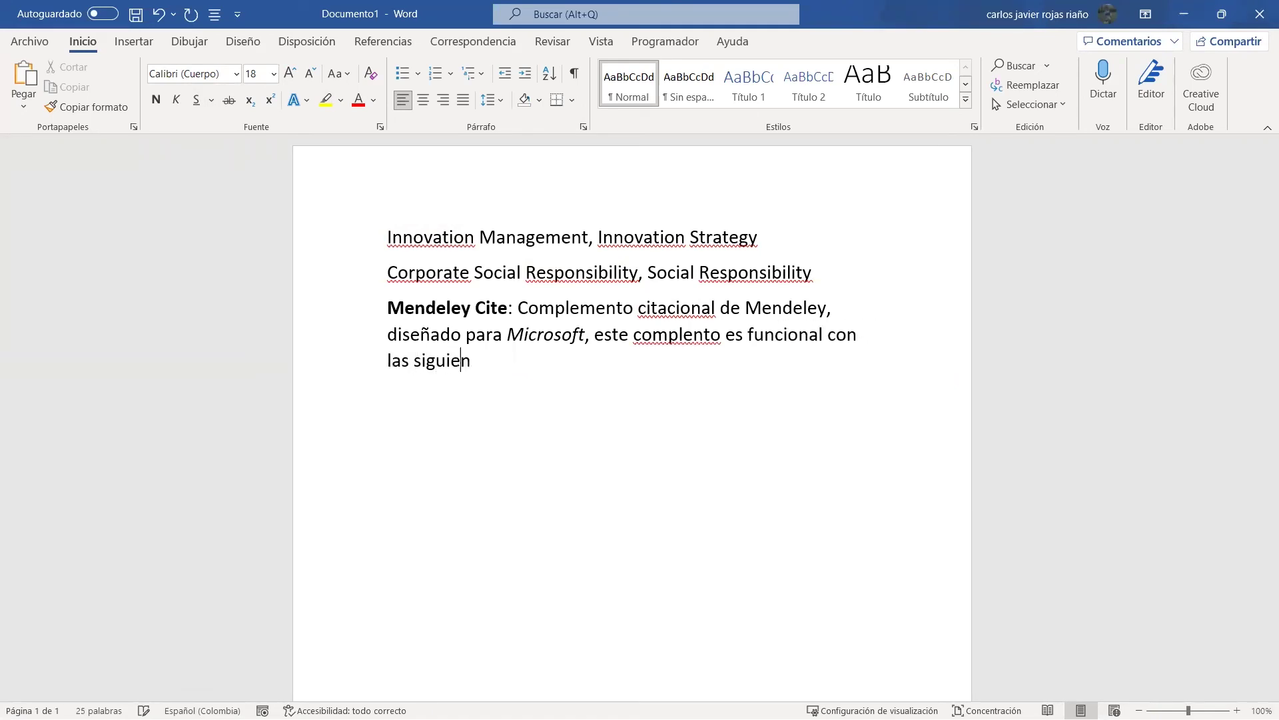
type("tes versiones d")
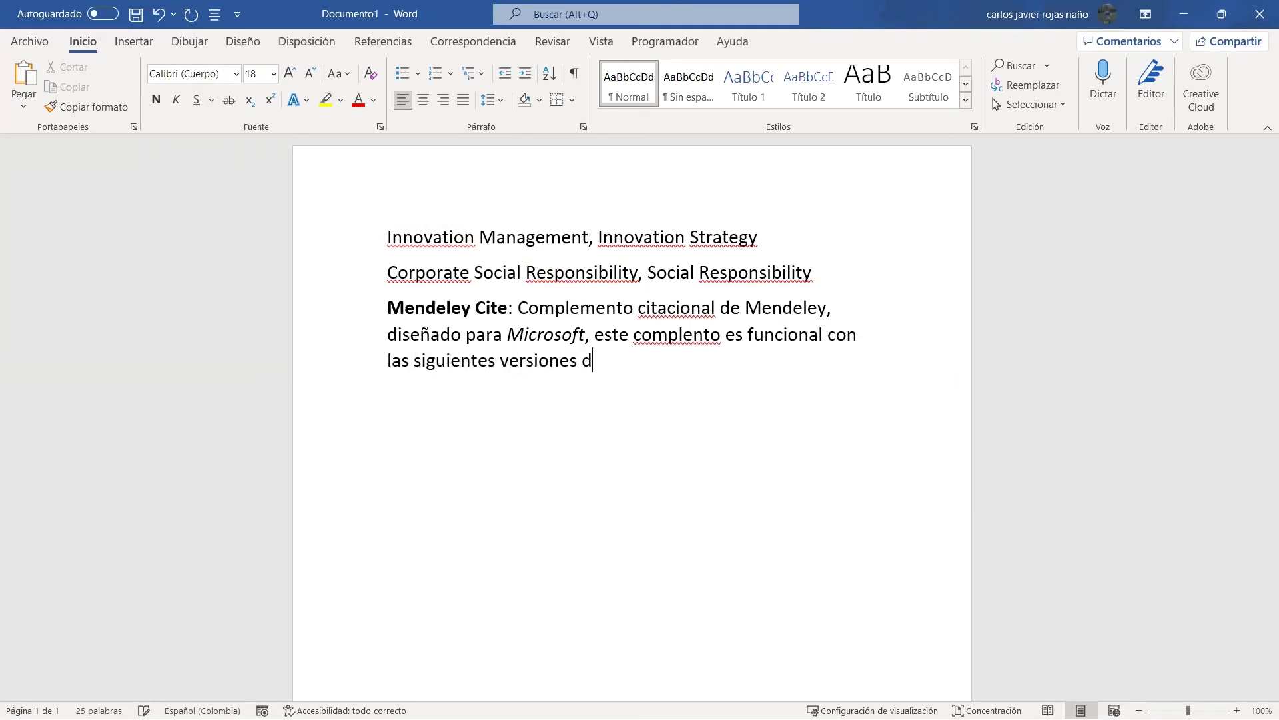
type("e Word :")
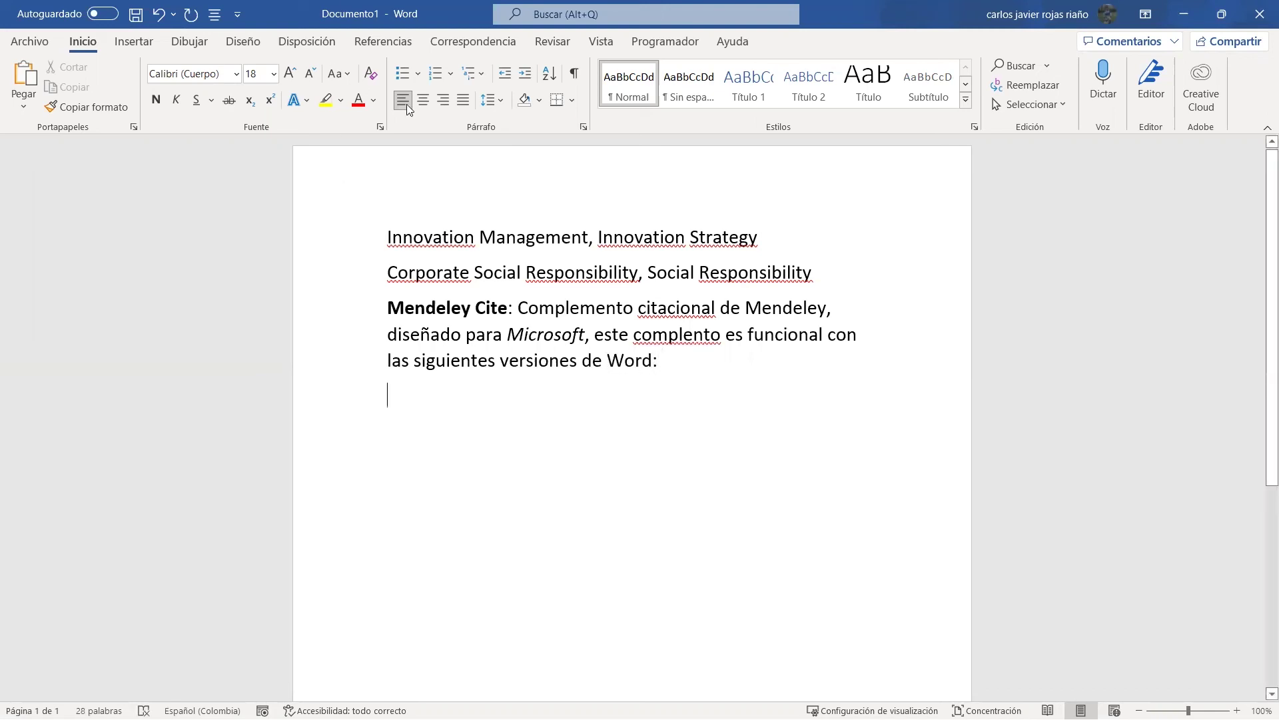
Step: Start a bulleted list below the paragraph with the item "Word versiones 2016 y posteriores (Incluye Office 365)"
left_click(403, 73)
type("W")
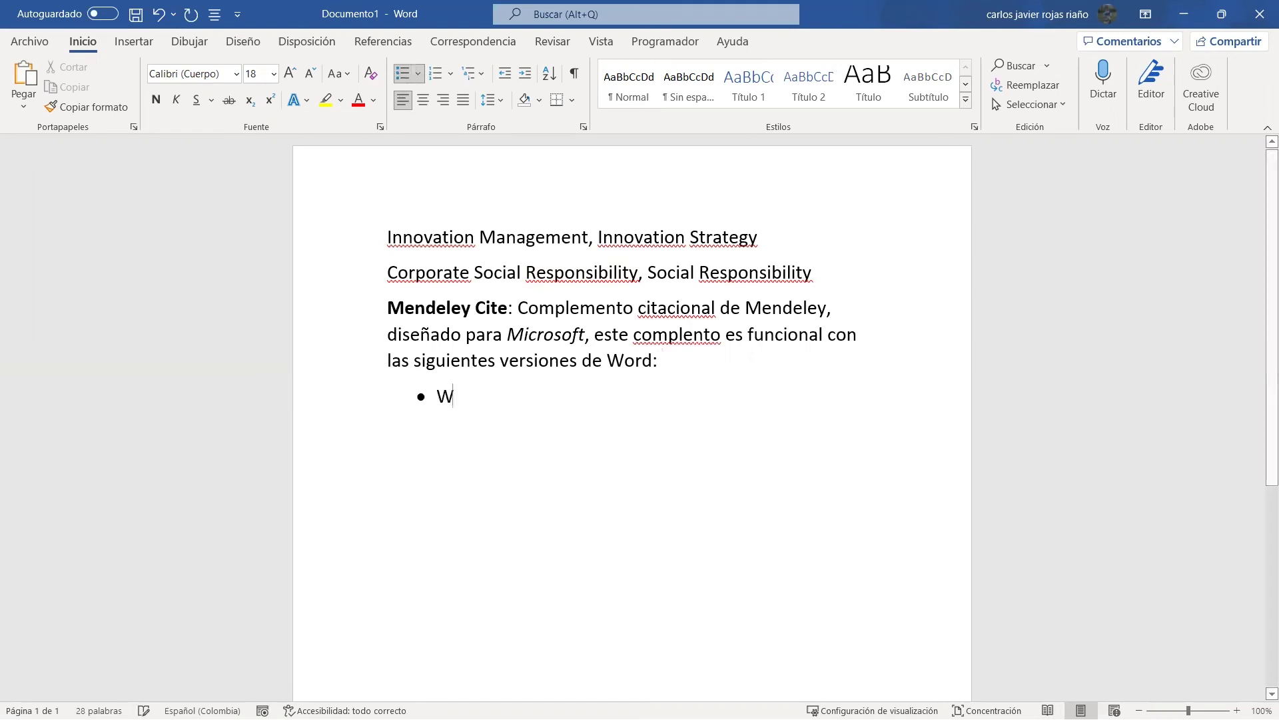
type("ord V")
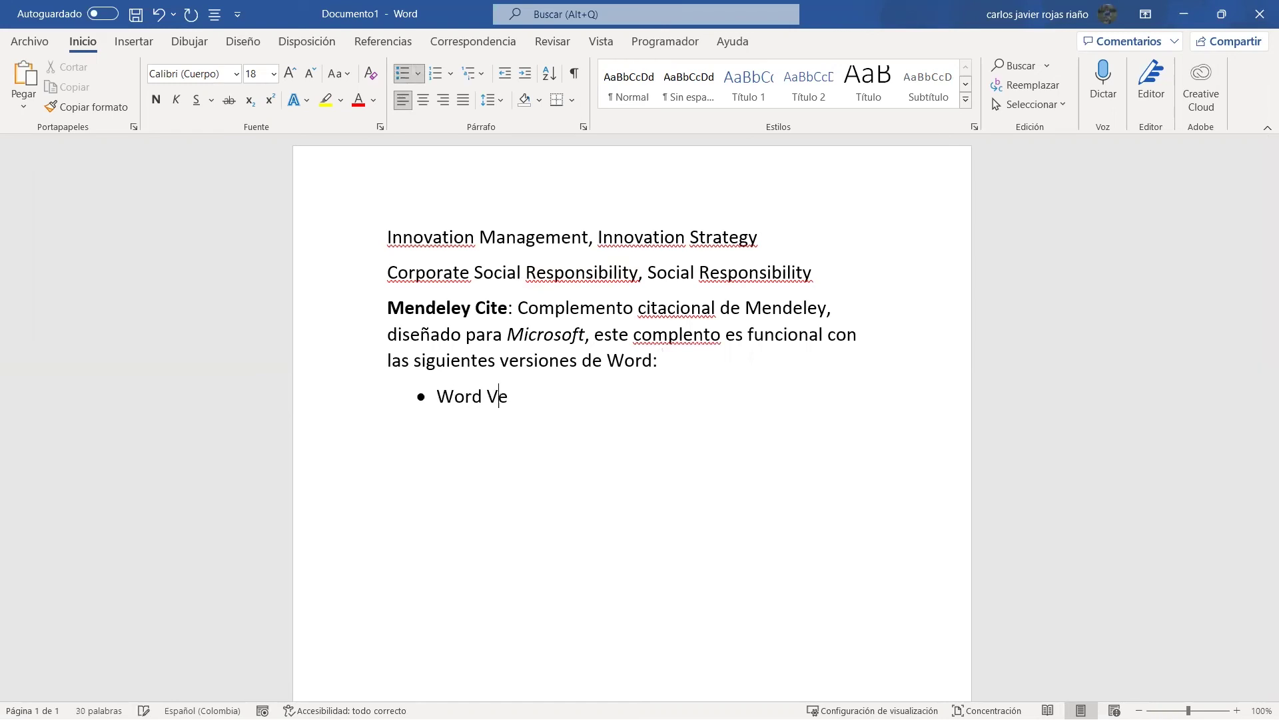
key("BackSpace")
type("versiones 2016 ")
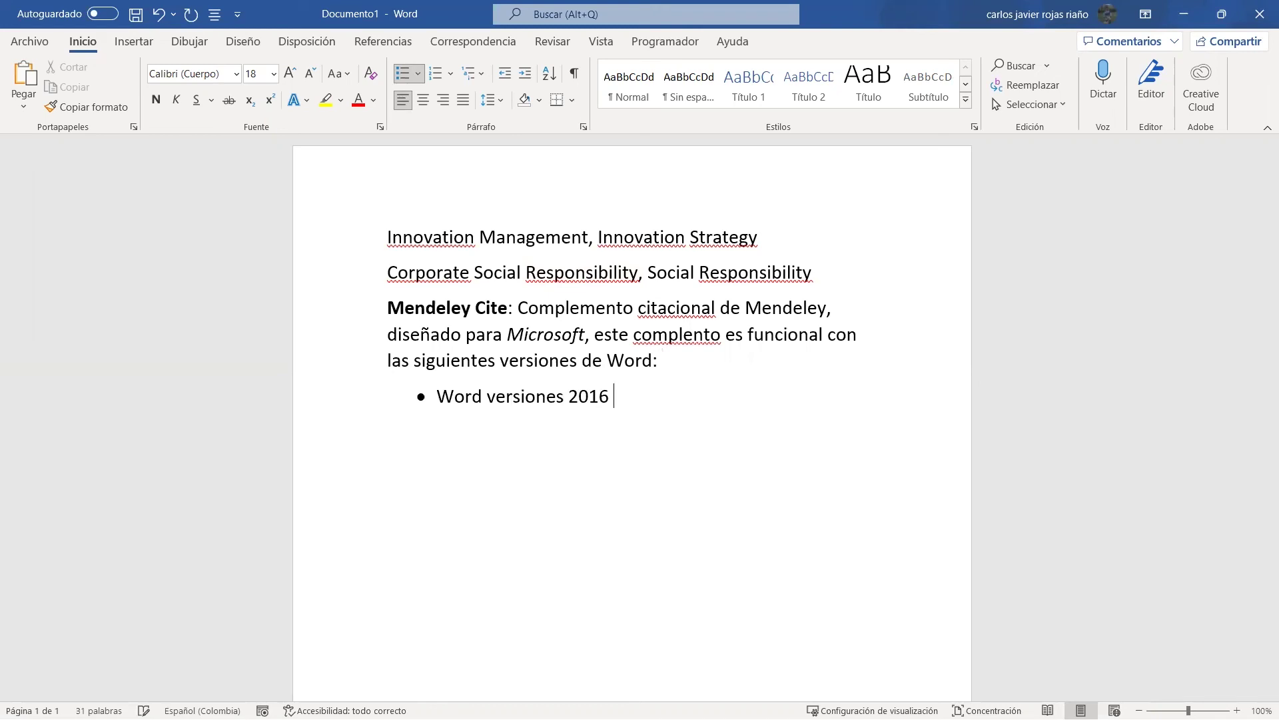
type("y posteriores (Incluye Officce")
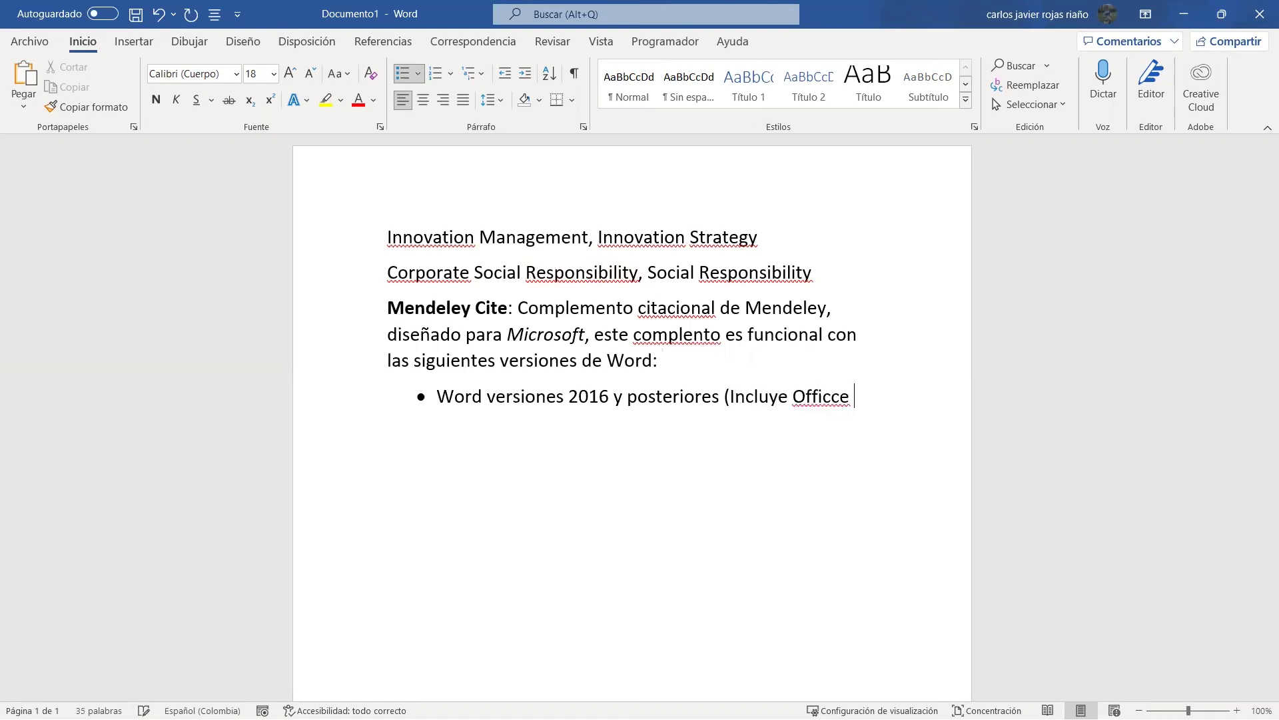
key("BackSpace")
key("BackSpace")
key("BackSpace")
key("BackSpace")
key("BackSpace")
key("BackSpace")
type("icce")
key("BackSpace")
key("BackSpace")
key("BackSpace")
key("BackSpace")
type("ficce")
key("BackSpace")
key("BackSpace")
type("e 365)")
Step: Add a second bullet reading "Word en línea (NO GOOGLE DOCS)"
key("Return")
type("WOR")
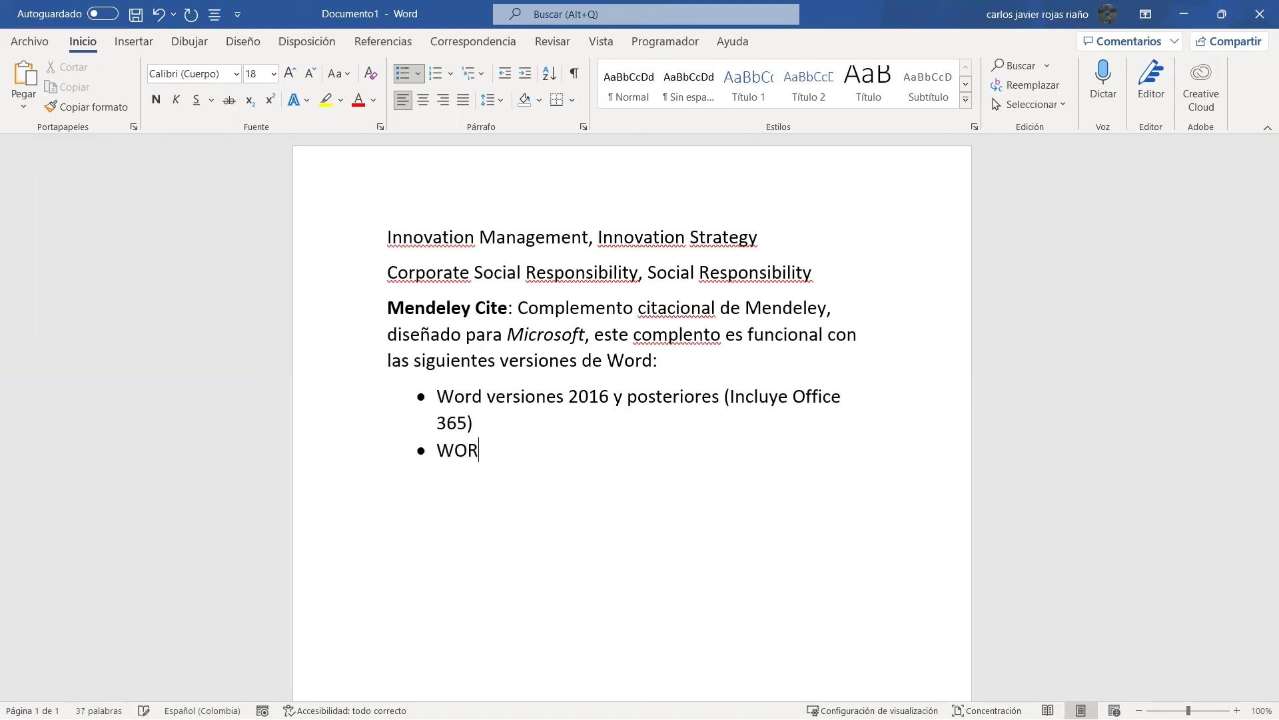
key("BackSpace")
key("BackSpace")
type("ORD")
key("BackSpace")
key("BackSpace")
key("BackSpace")
type("ord en lín")
key("BackSpace")
key("BackSpace")
key("BackSpace")
type("línea (NO GOOGLE DOCS)")
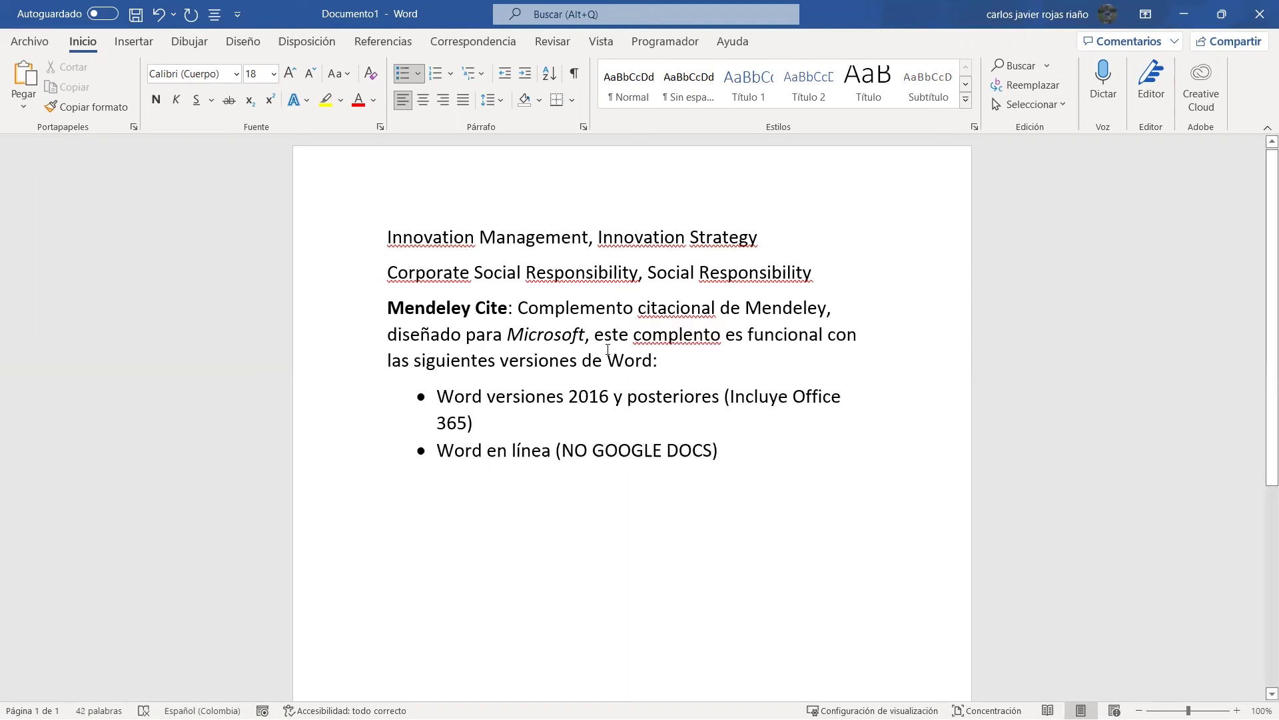
left_click_drag(584, 334, 516, 332)
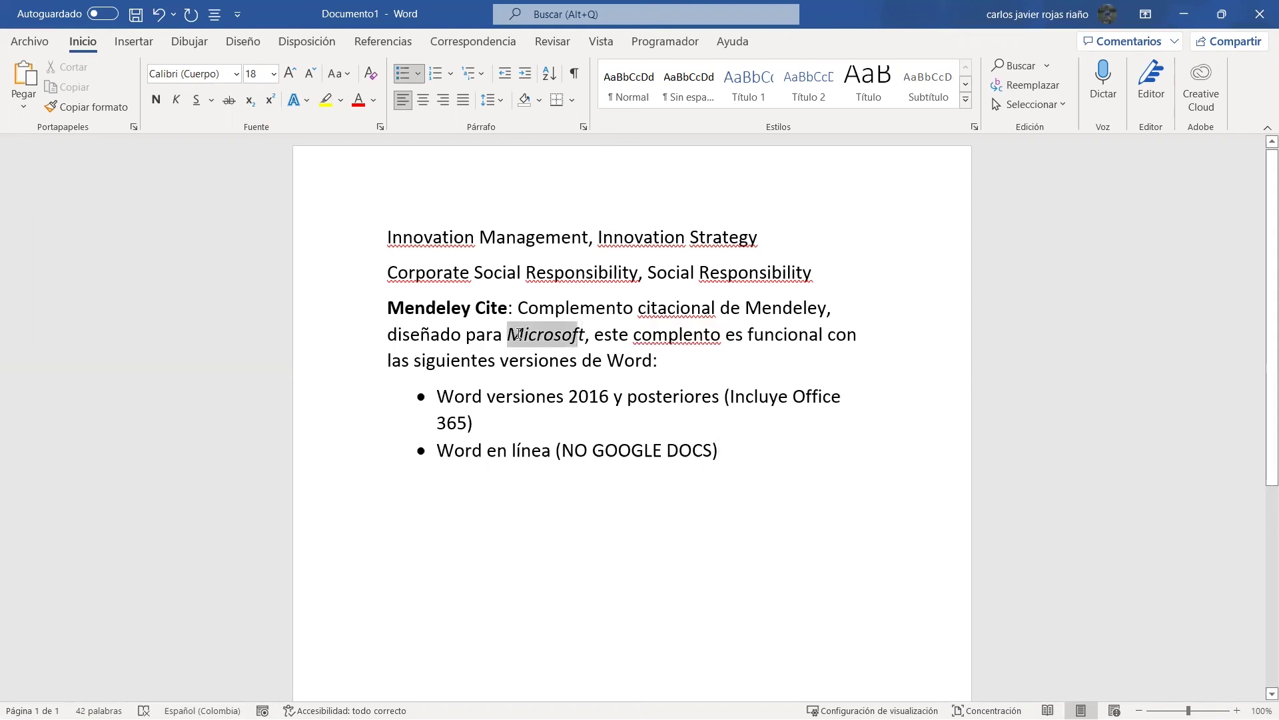
left_click_drag(719, 451, 568, 457)
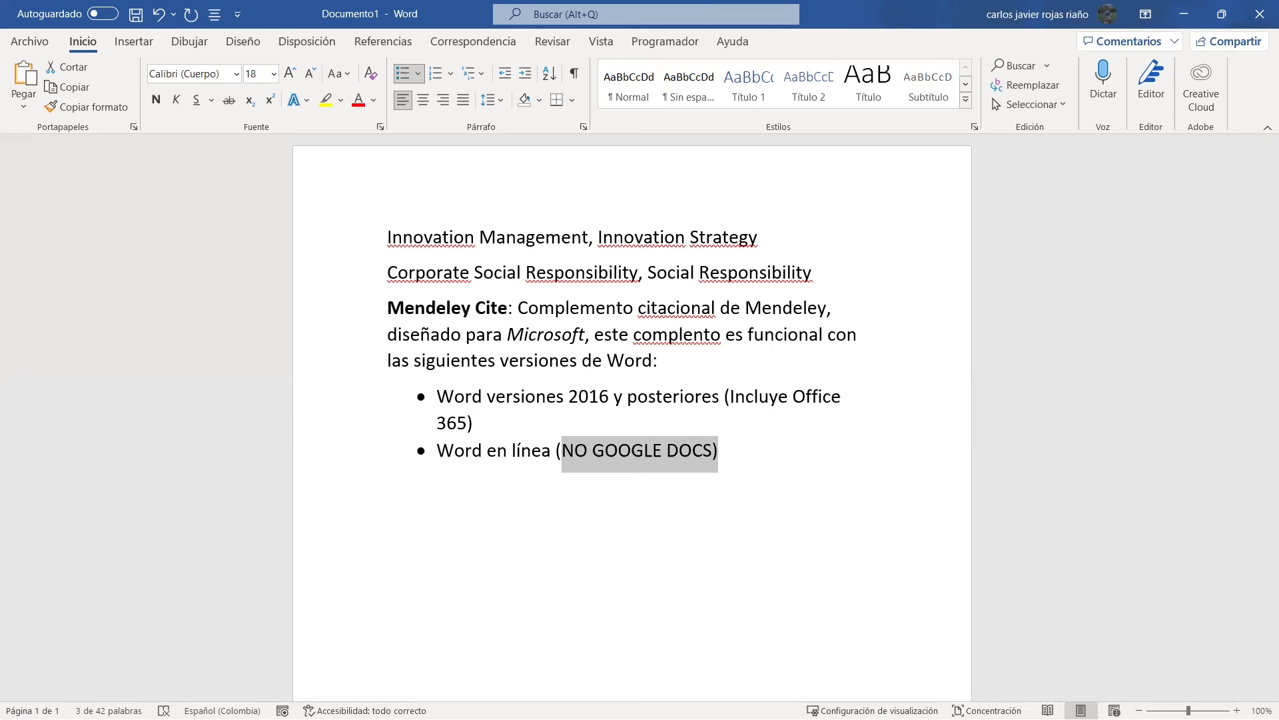
left_click(663, 473)
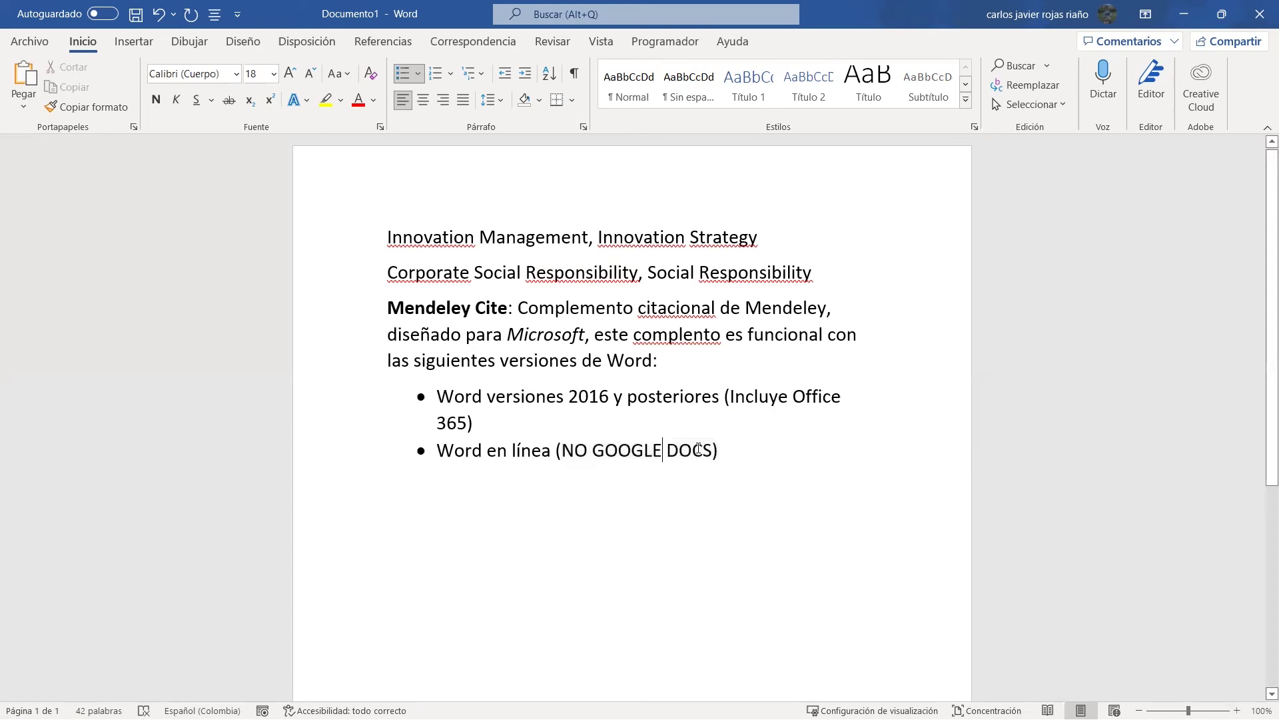
Step: Add a third bullet reading "Word para IPad" and remove the bullet from the empty line below it
left_click(736, 456)
key("Return")
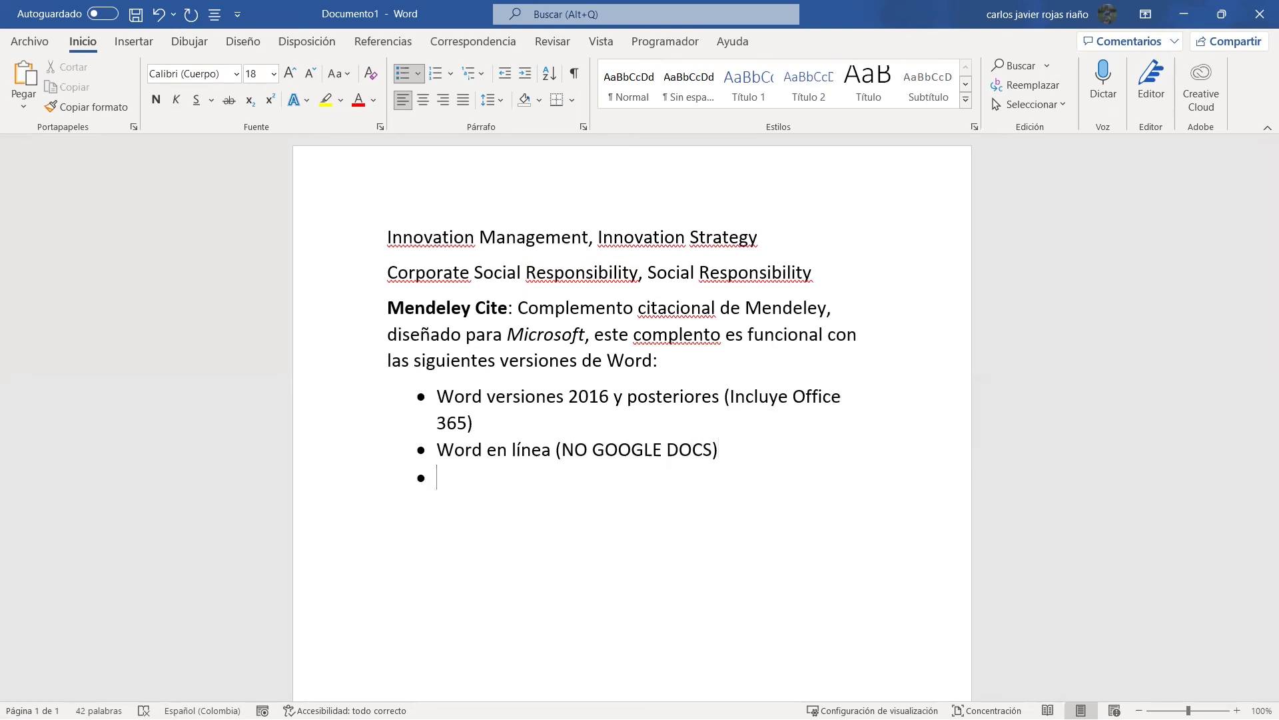
type("wORD para IPad")
key("Return")
key("BackSpace")
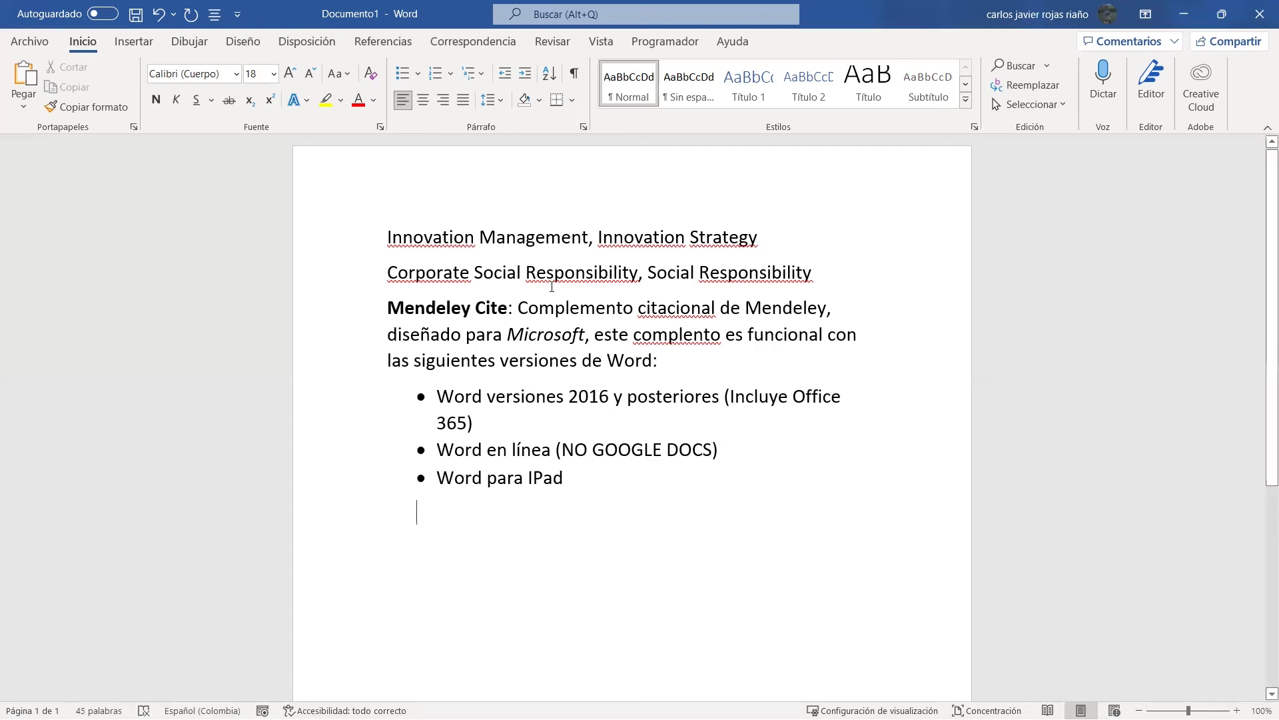
Step: Remove the trailing space after "Word para IPad" and end the bulleted list with an unindented empty line
left_click_drag(442, 454, 721, 450)
left_click(731, 449)
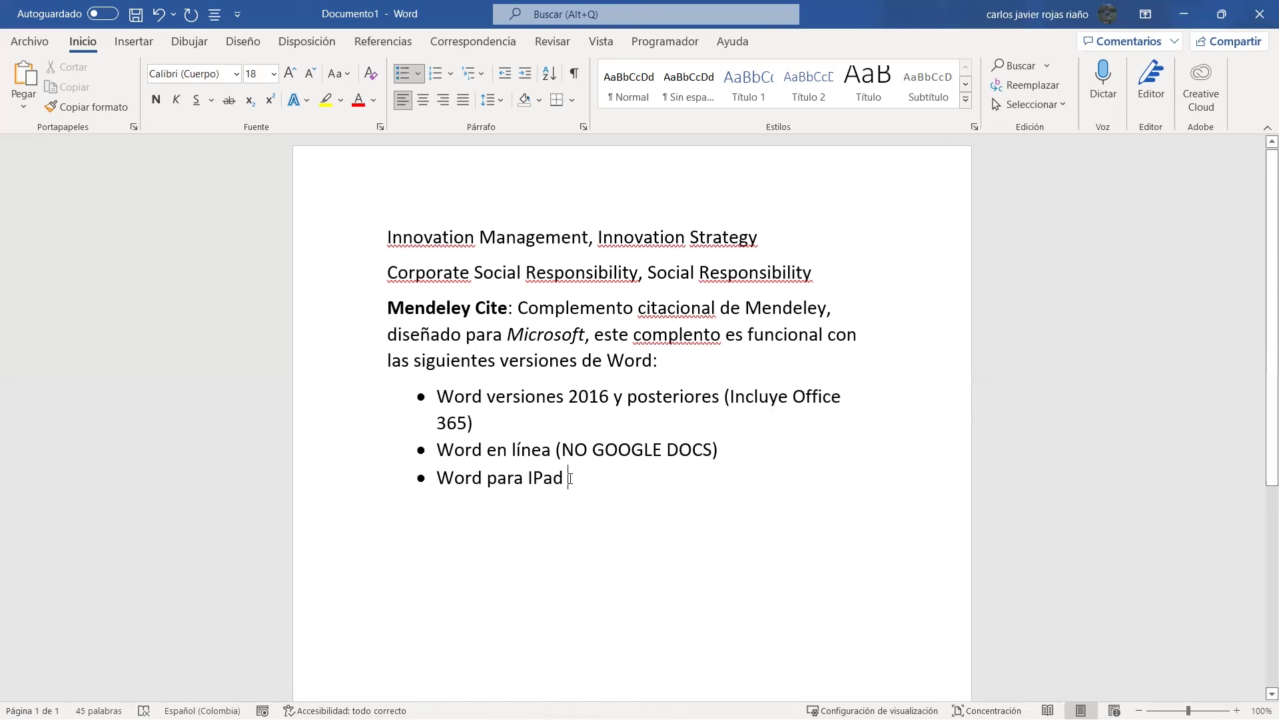
key("BackSpace")
key("BackSpace")
type("d")
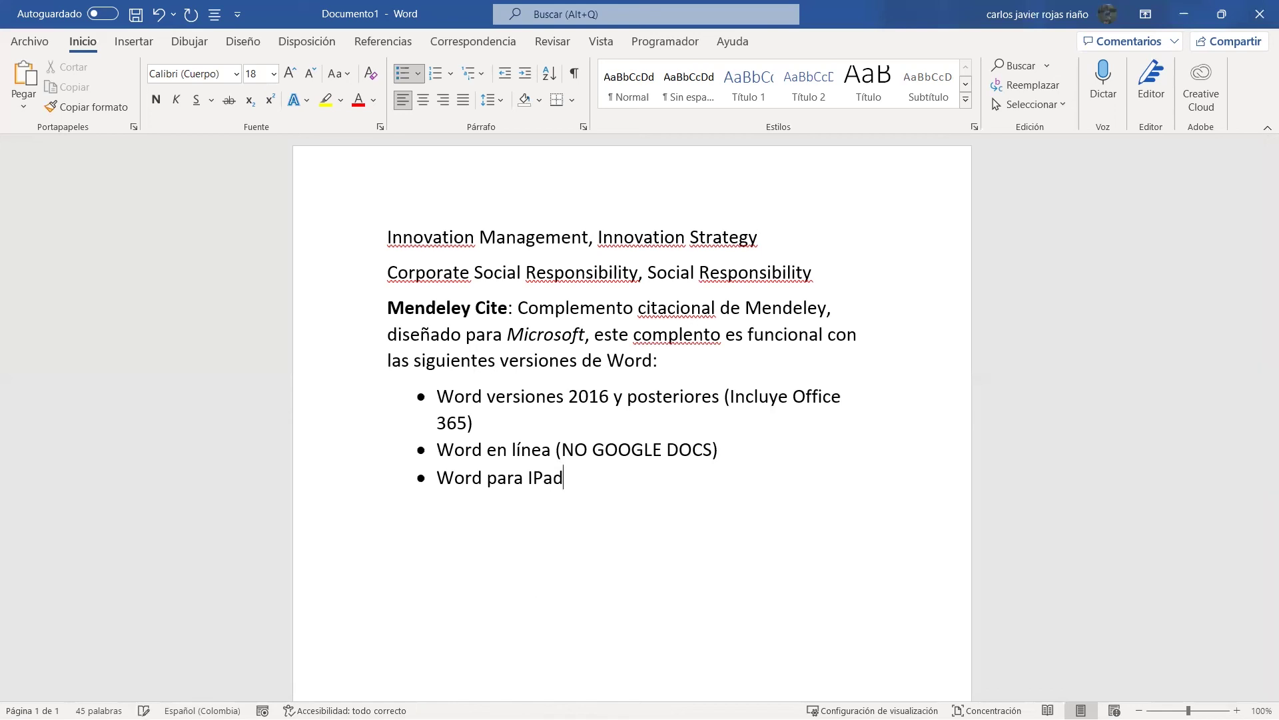
key("Return")
key("Return")
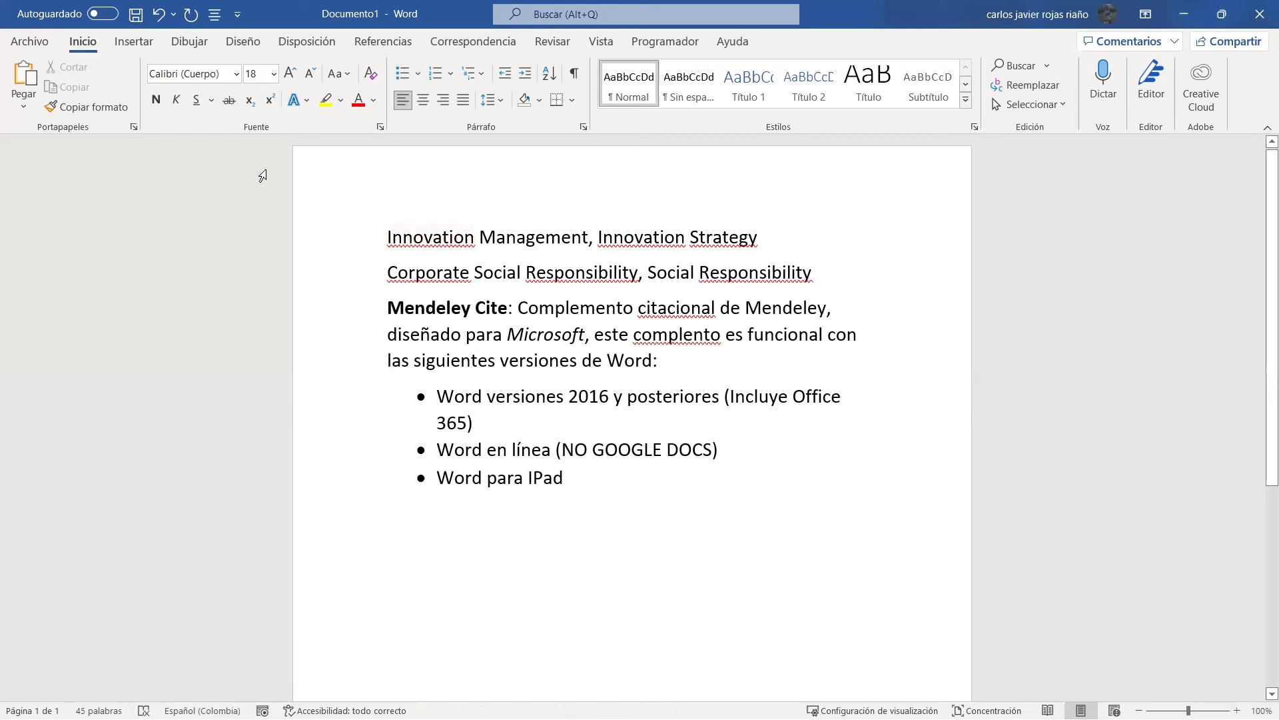
Step: Place the cursor on the empty line below the list and open the Office add-ins store
left_click_drag(562, 497, 441, 391)
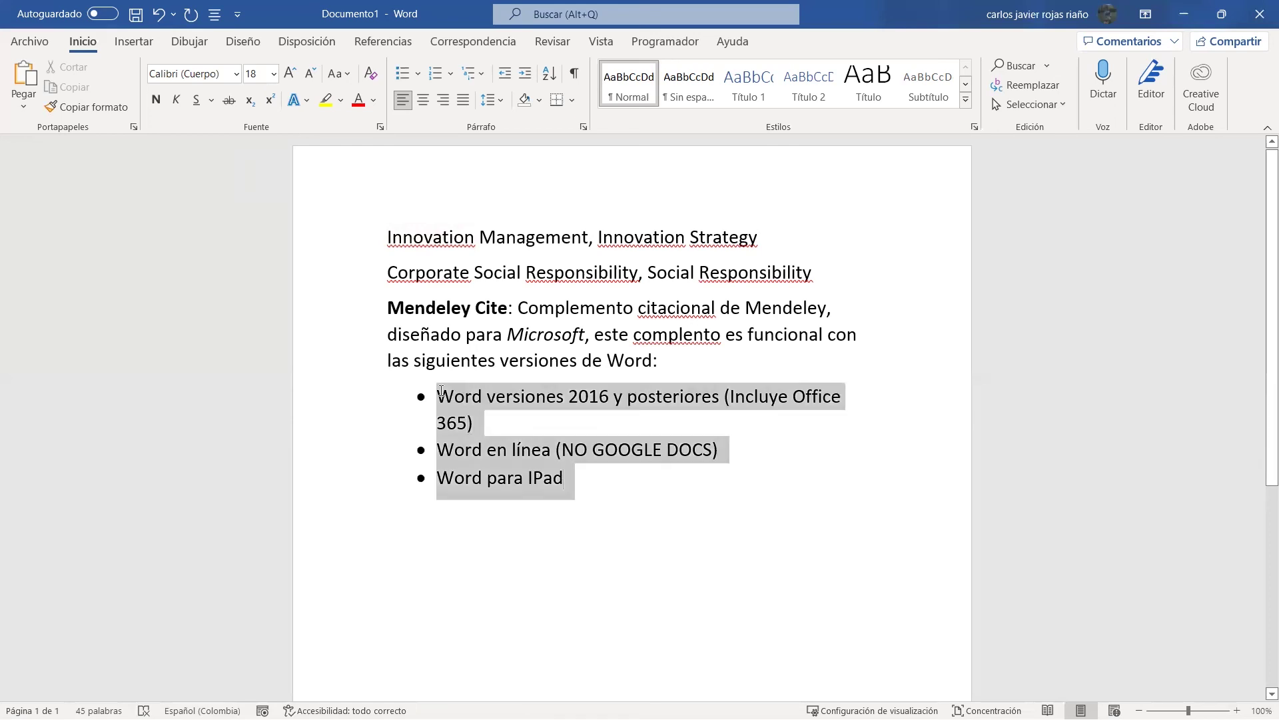
left_click(426, 510)
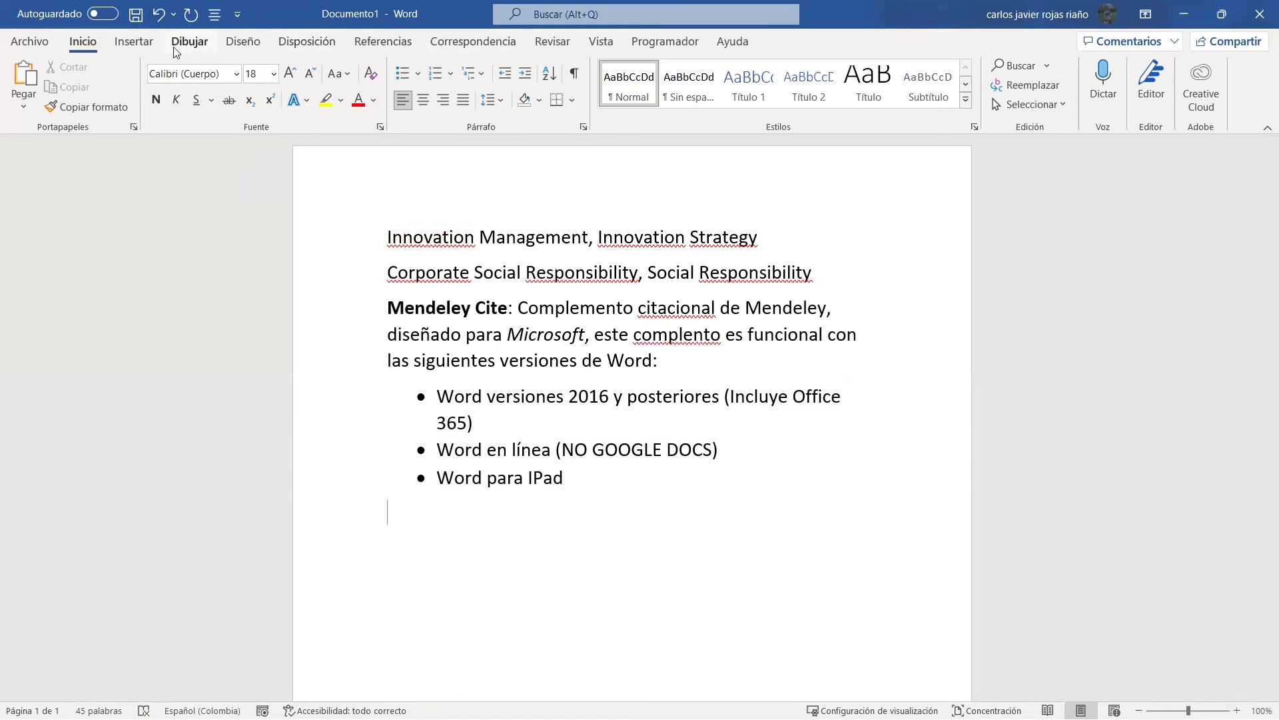
left_click(137, 43)
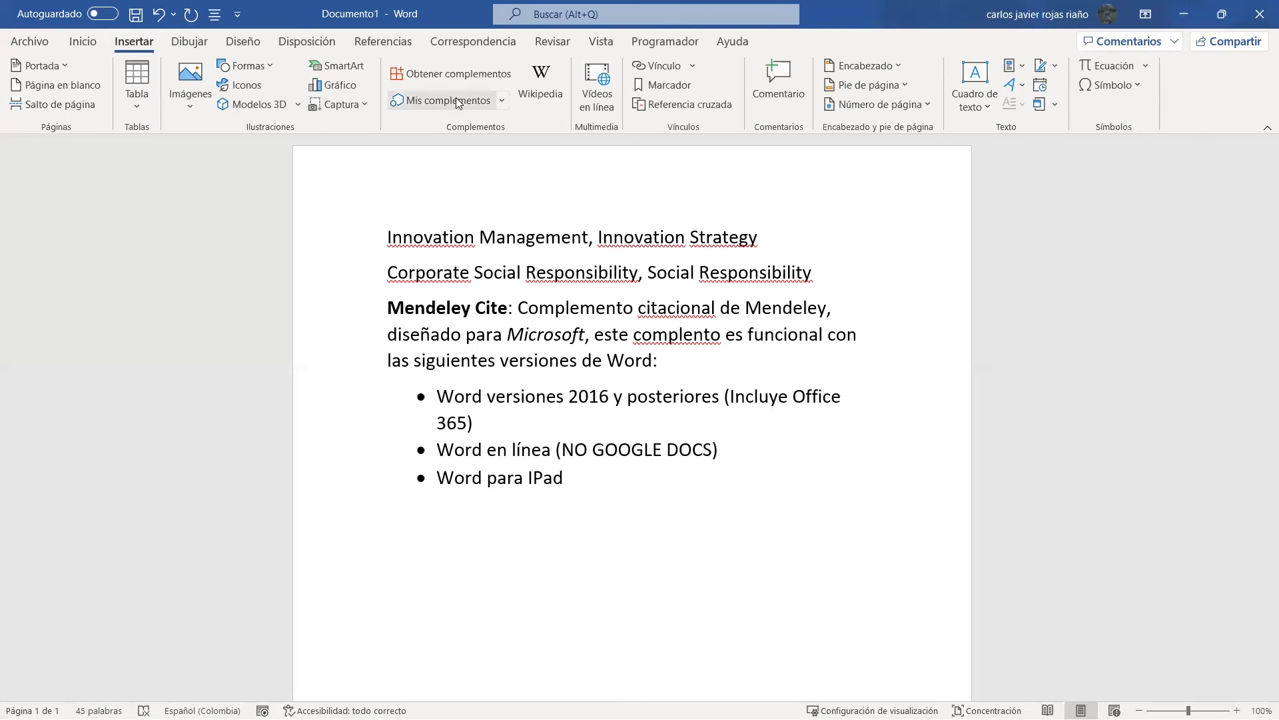
left_click(430, 69)
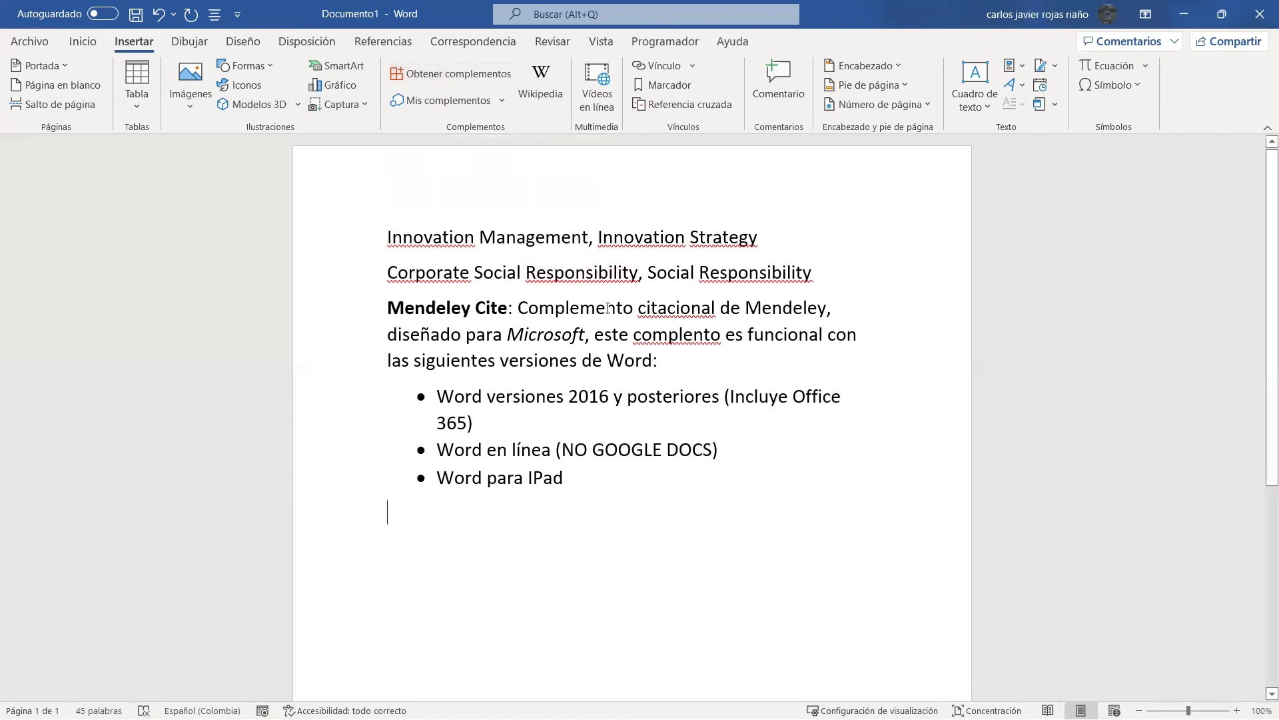
left_click_drag(631, 308, 519, 310)
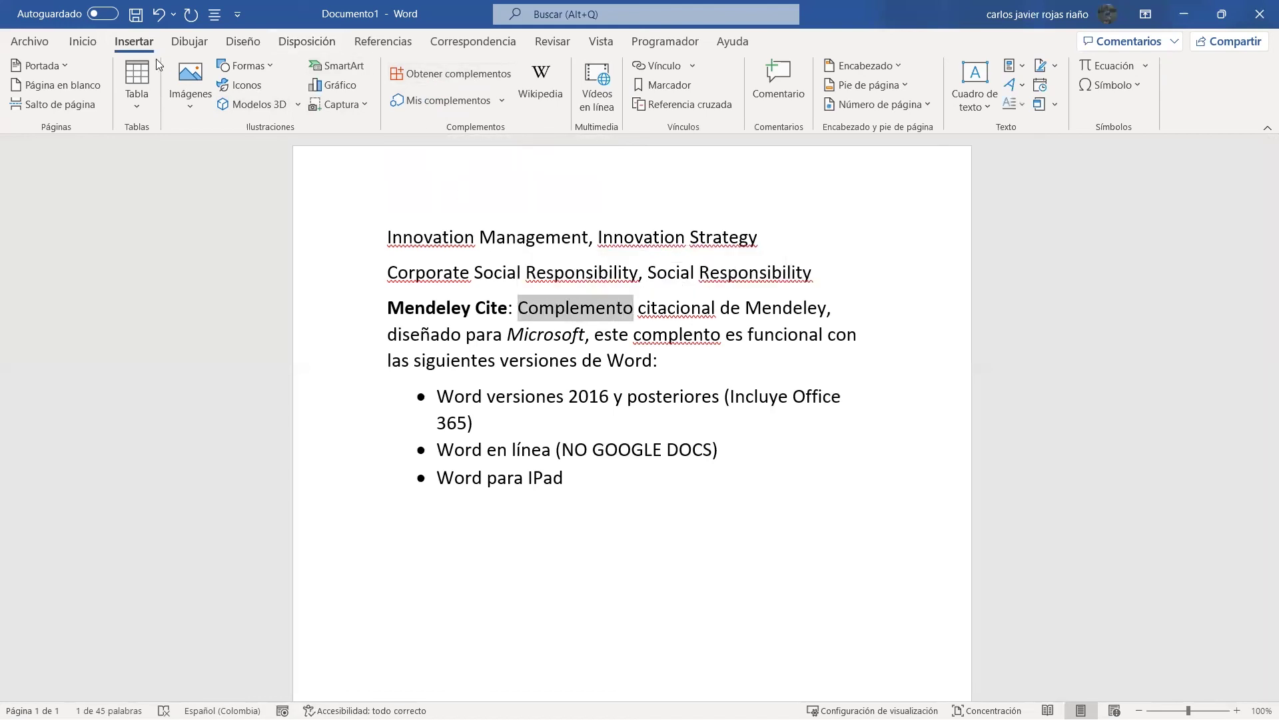
left_click(424, 74)
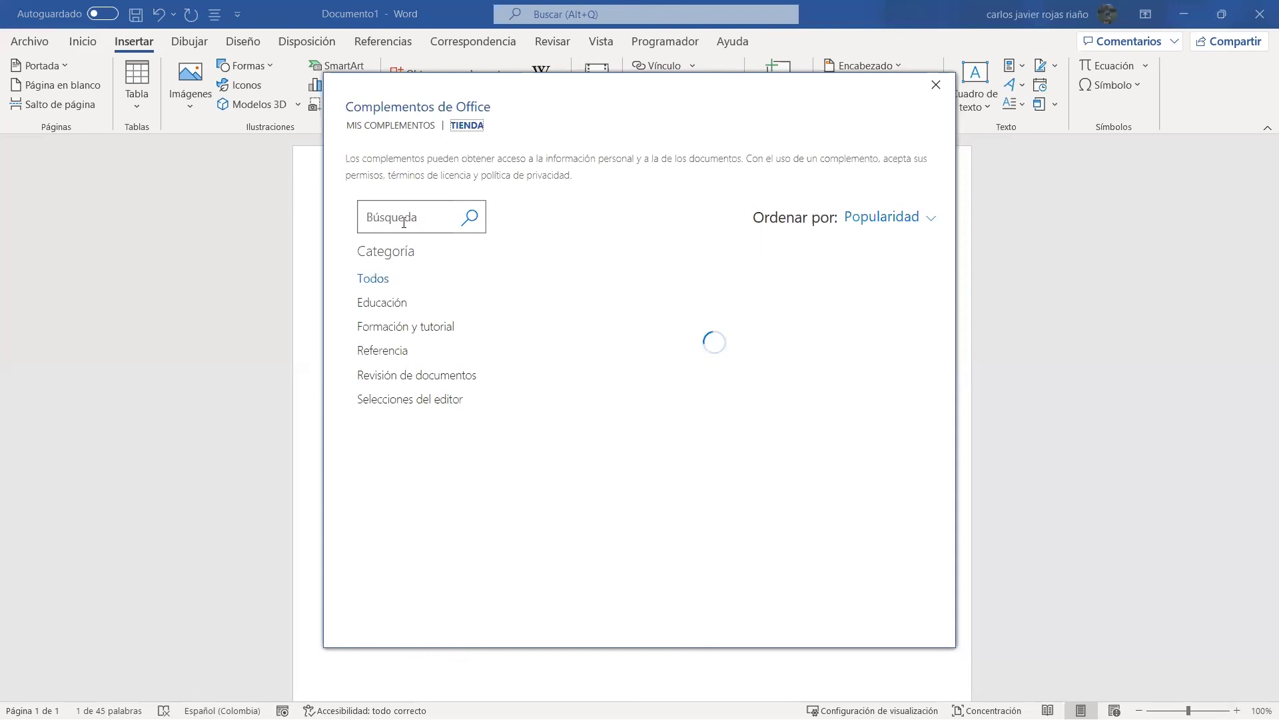
Step: Search the add-ins store for "Mendeley", add Mendeley Cite and accept its licence terms and privacy policy
left_click(404, 224)
type("Mendeley")
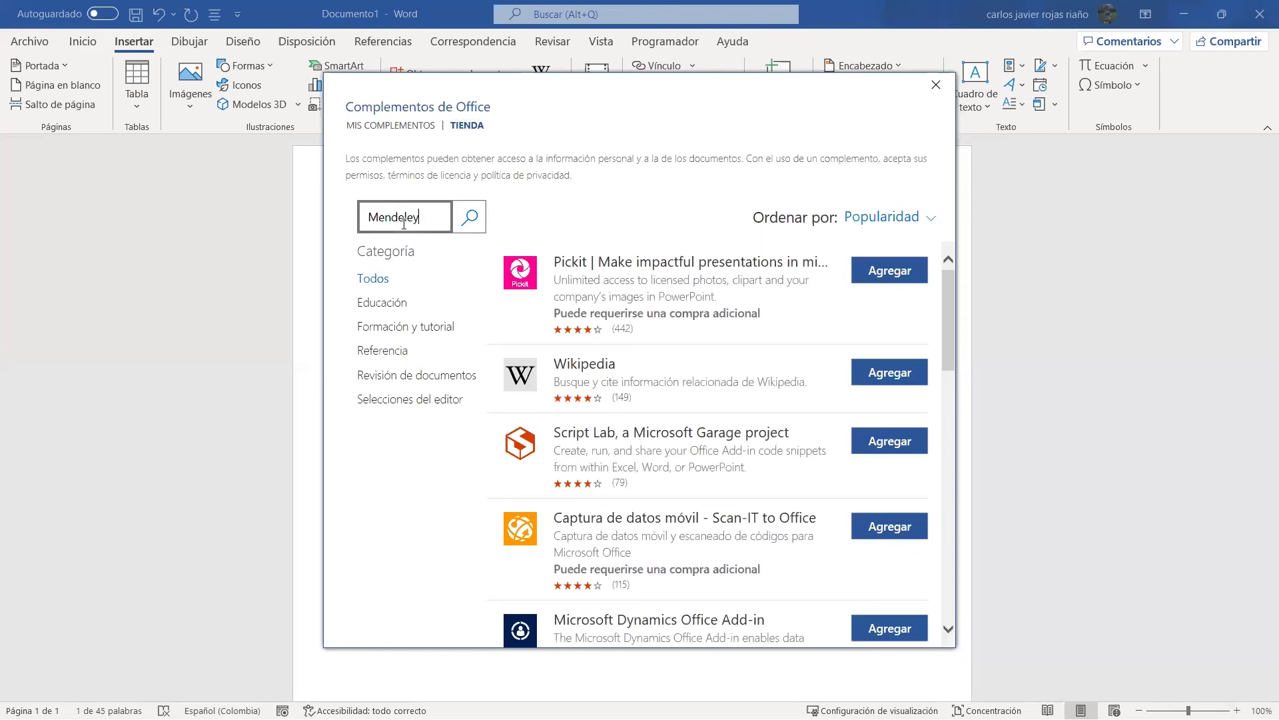
key("Return")
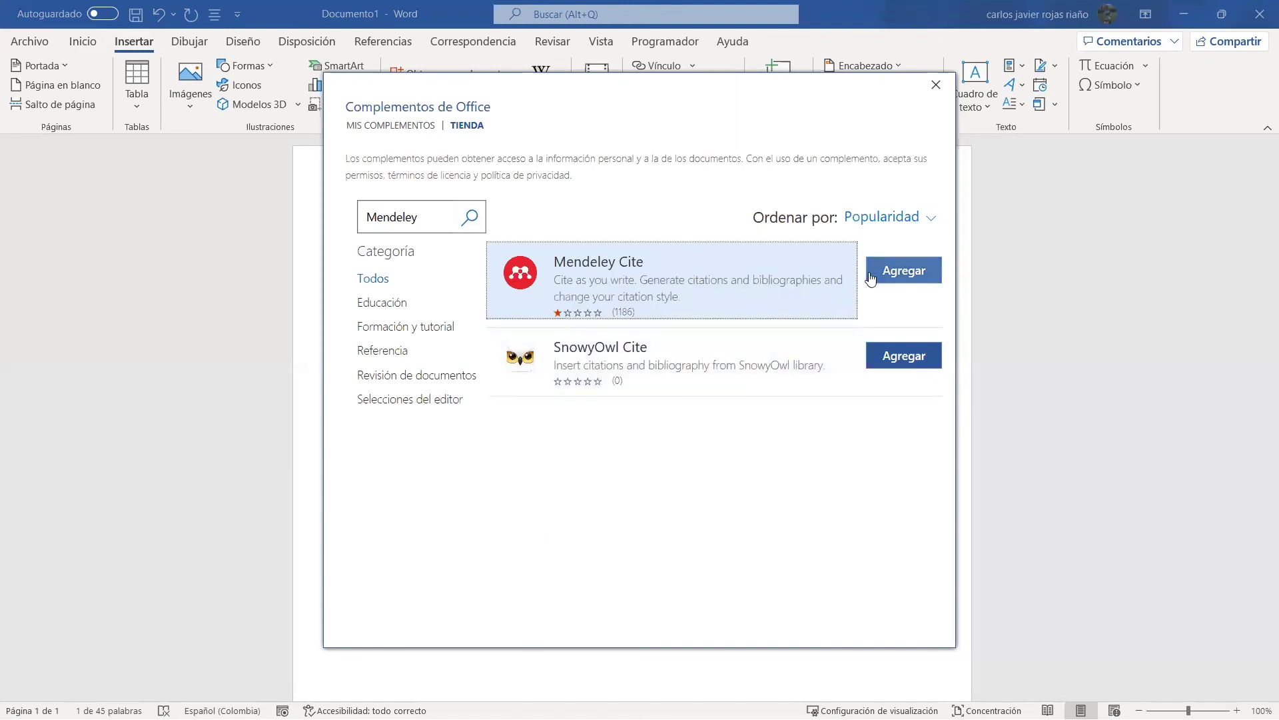
left_click(885, 272)
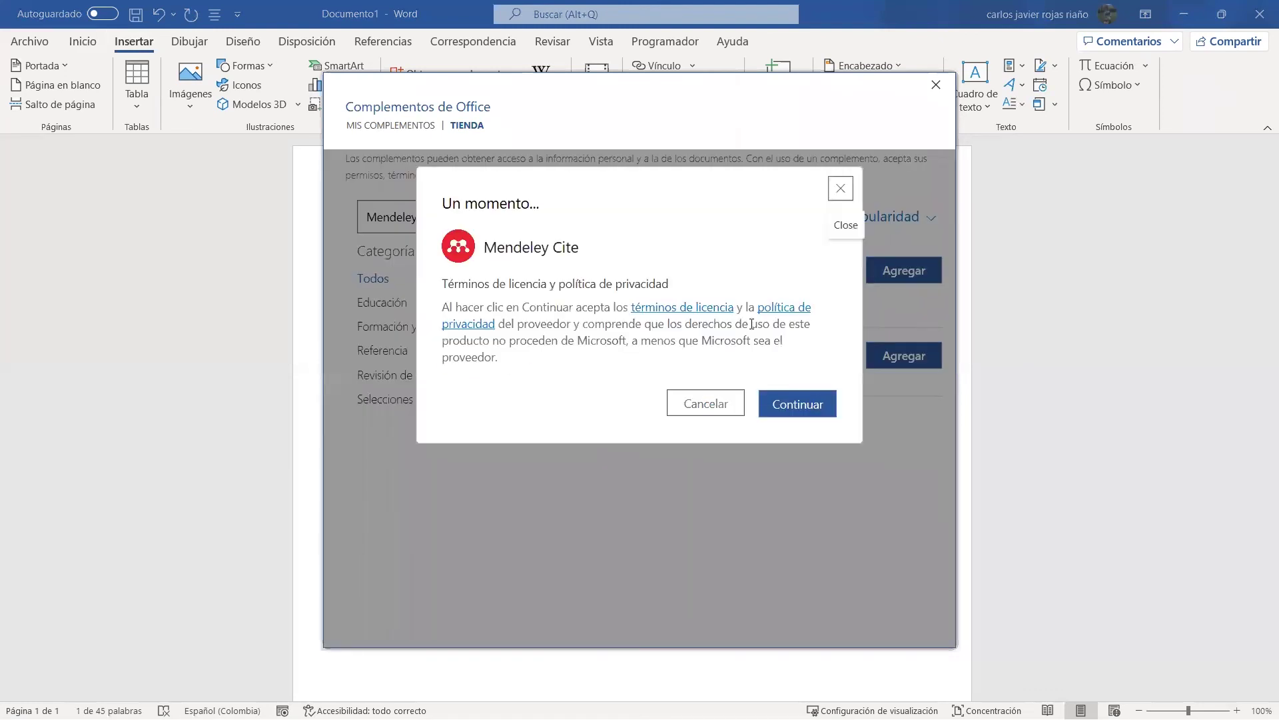
left_click(841, 189)
left_click(889, 268)
left_click(789, 402)
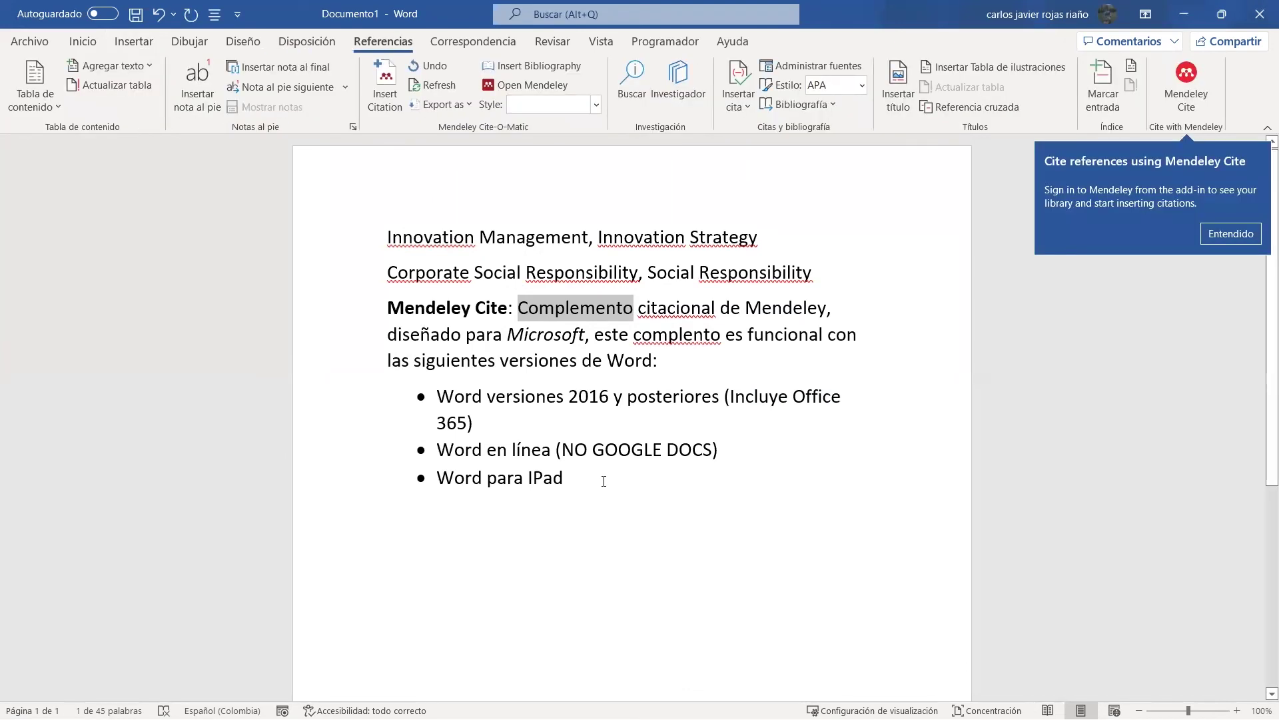
Step: Open the Mendeley Cite add-in, view its bibliography and library update options, and return to the references
left_click(1185, 90)
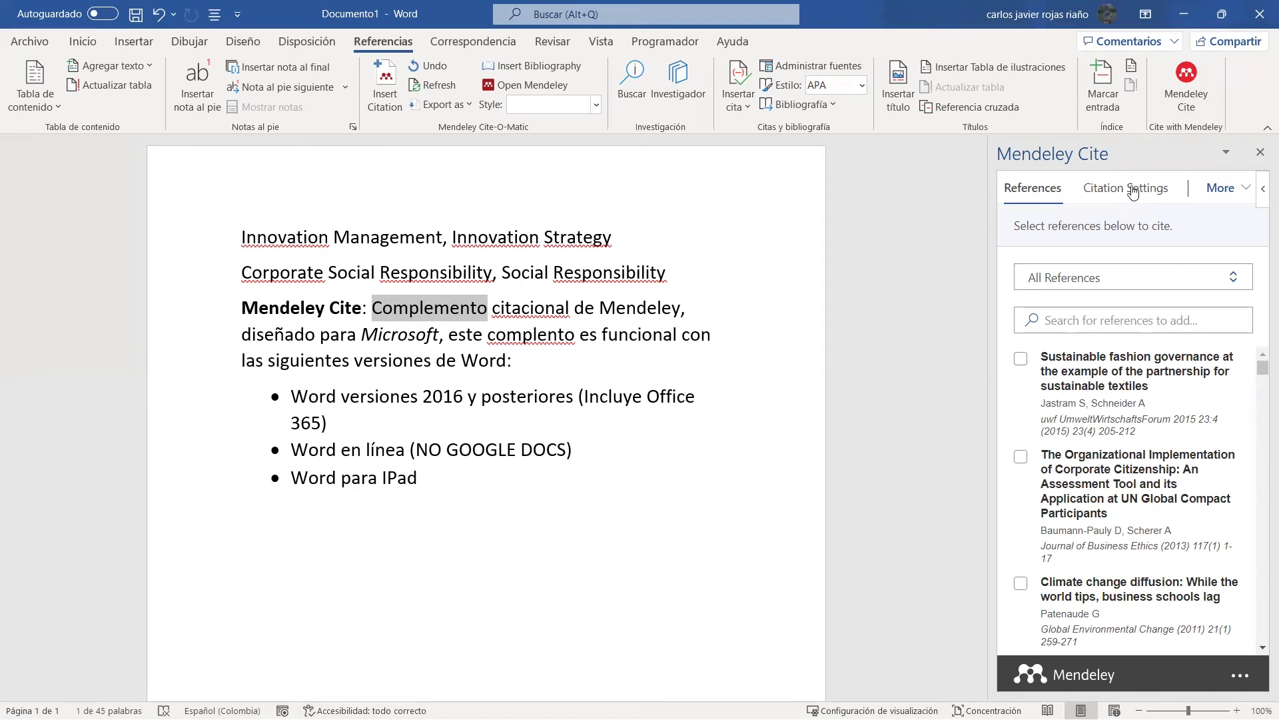
left_click(1239, 199)
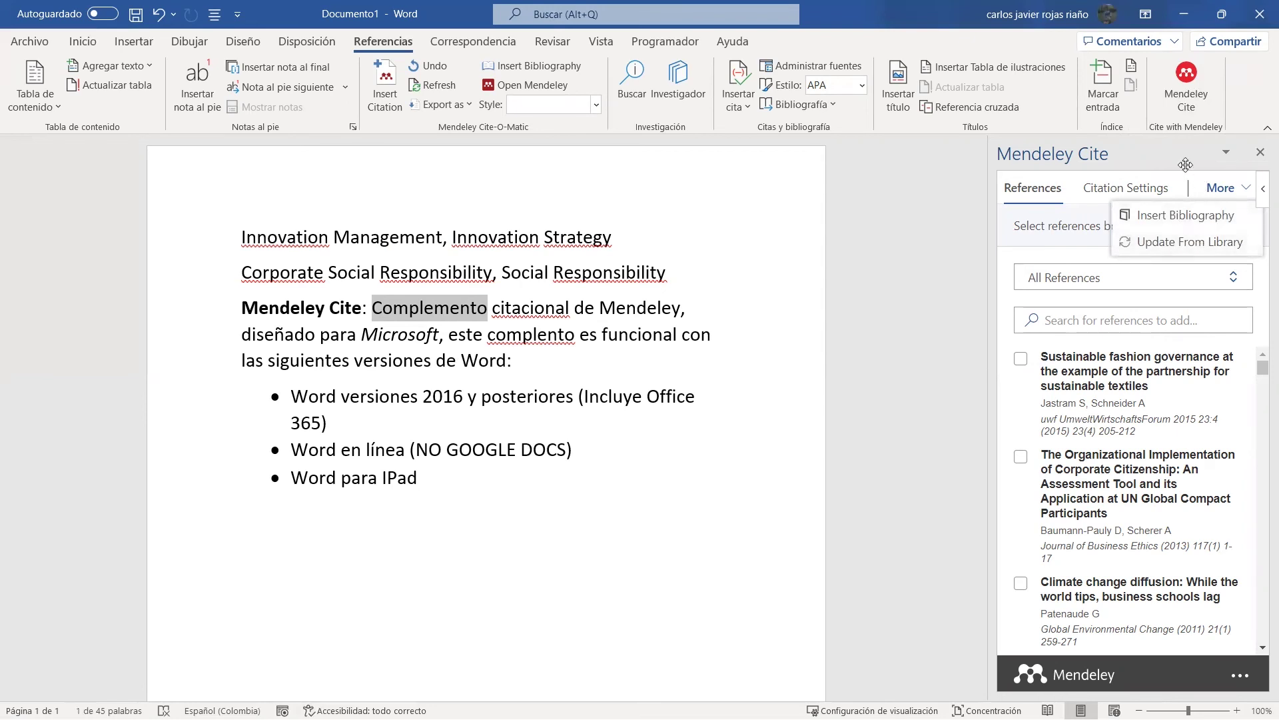
left_click(1033, 200)
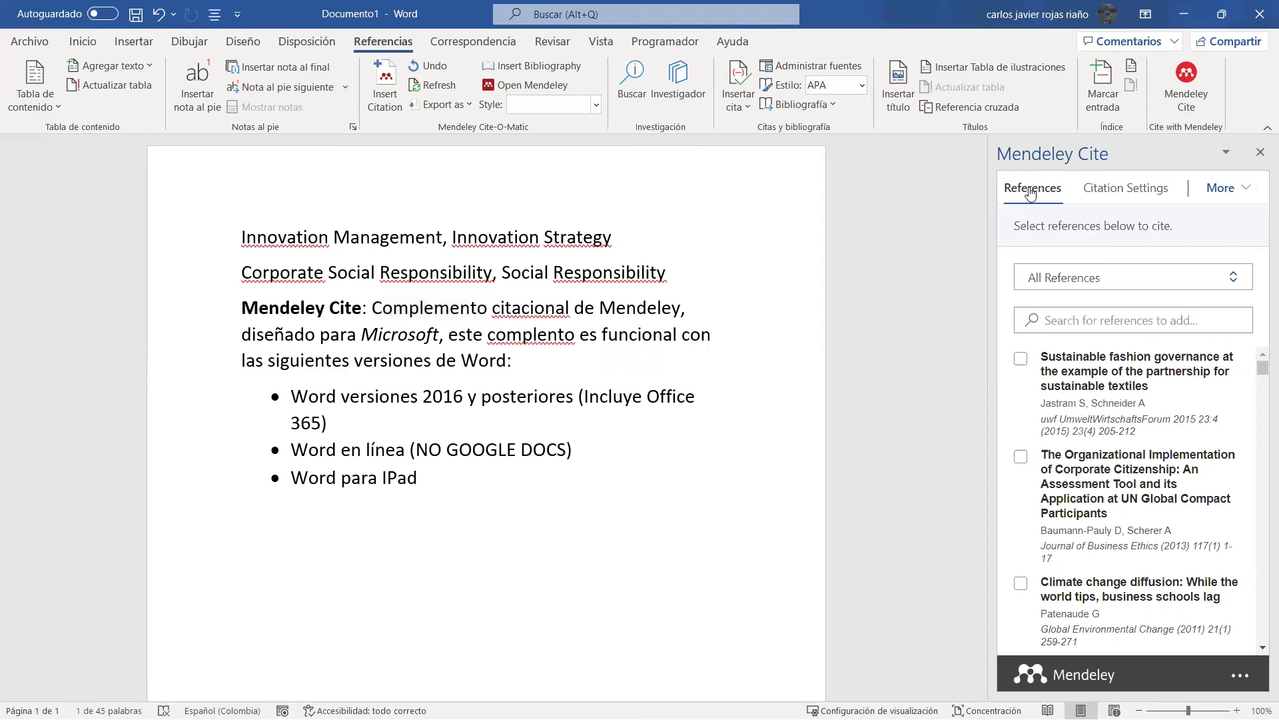
Step: Check the collections in the online Mendeley library, return to Word and limit the citable references to the ICESI group
key("alt+Tab")
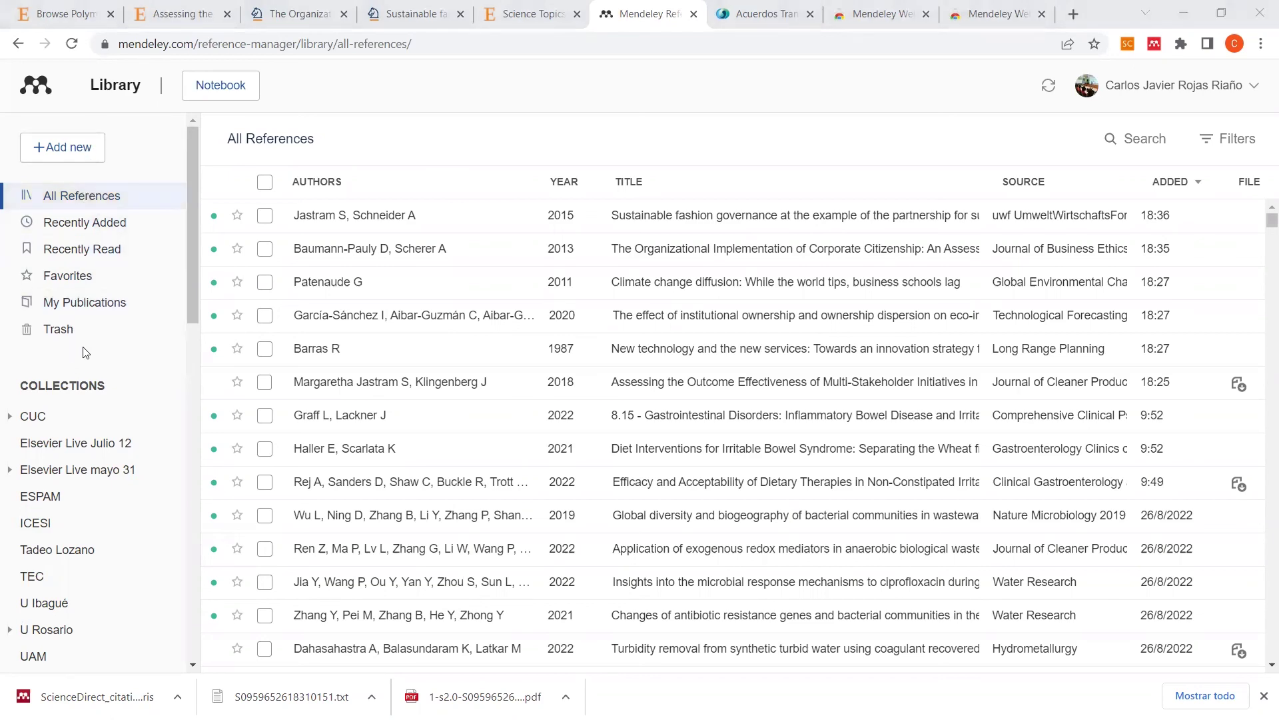
key("alt+Tab")
left_click(1144, 277)
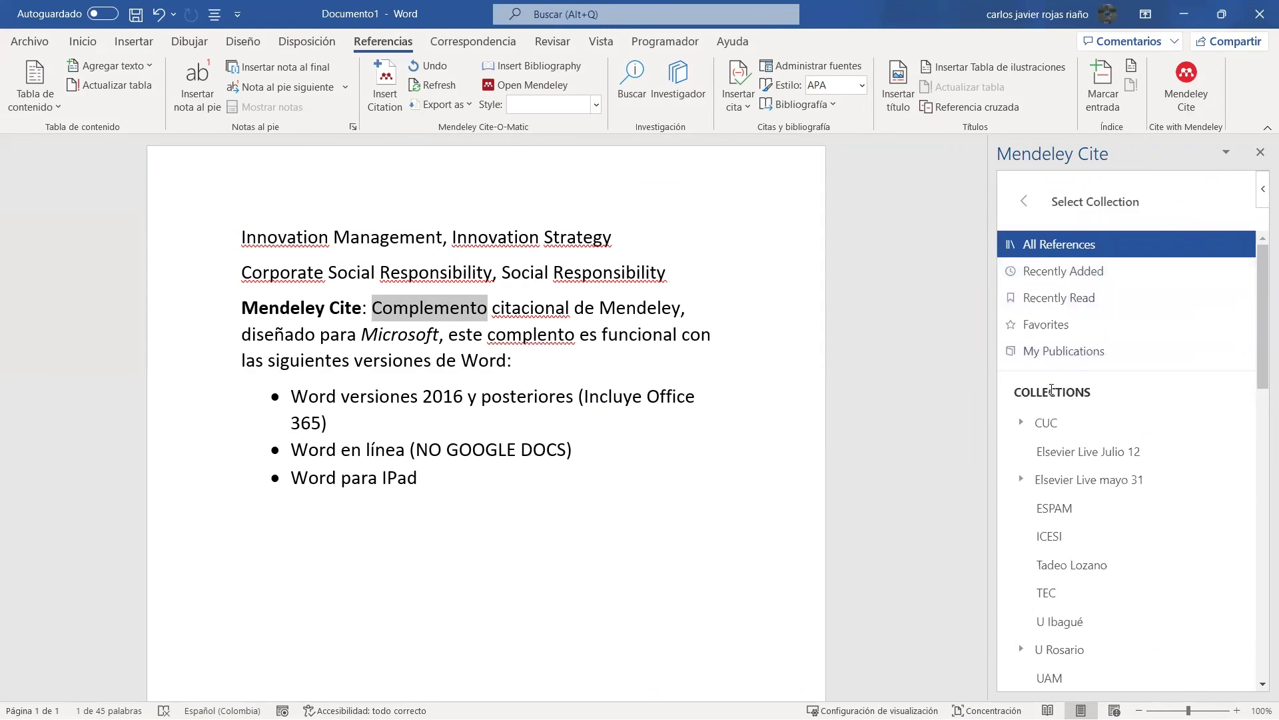
scroll(1052, 390, "down", 6)
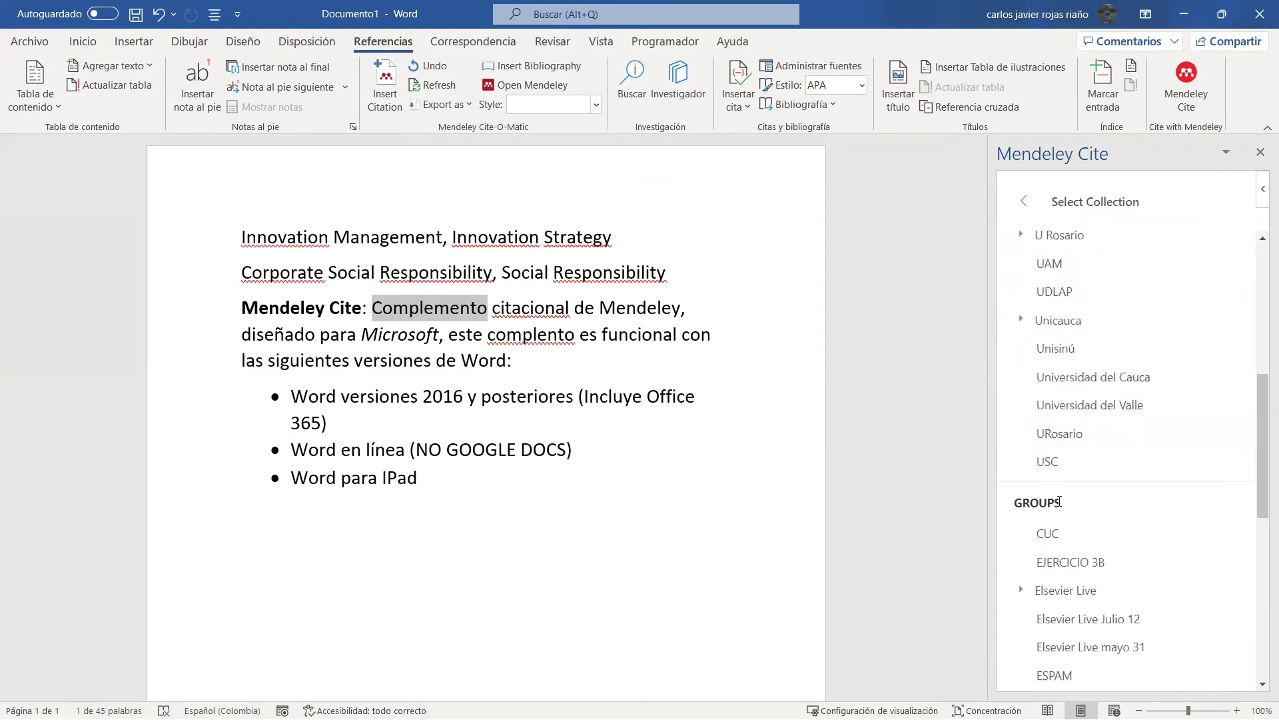
scroll(1059, 502, "down", 7)
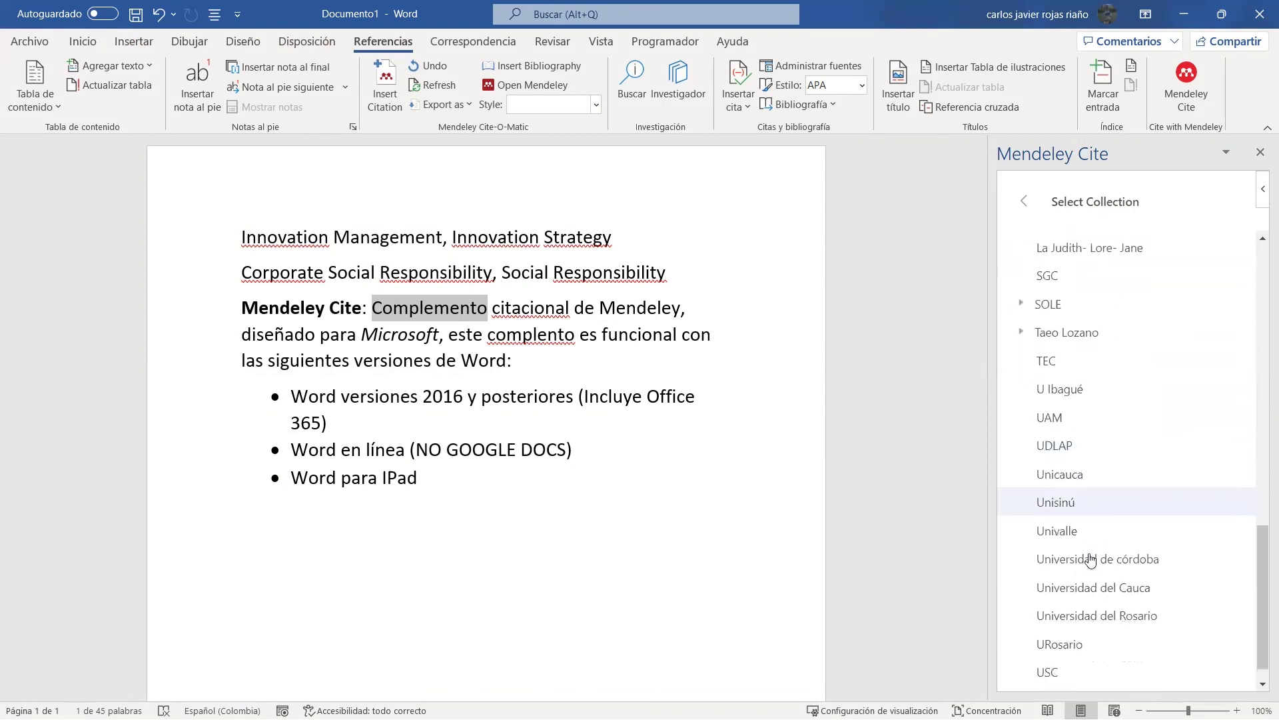
scroll(1090, 553, "up", 3)
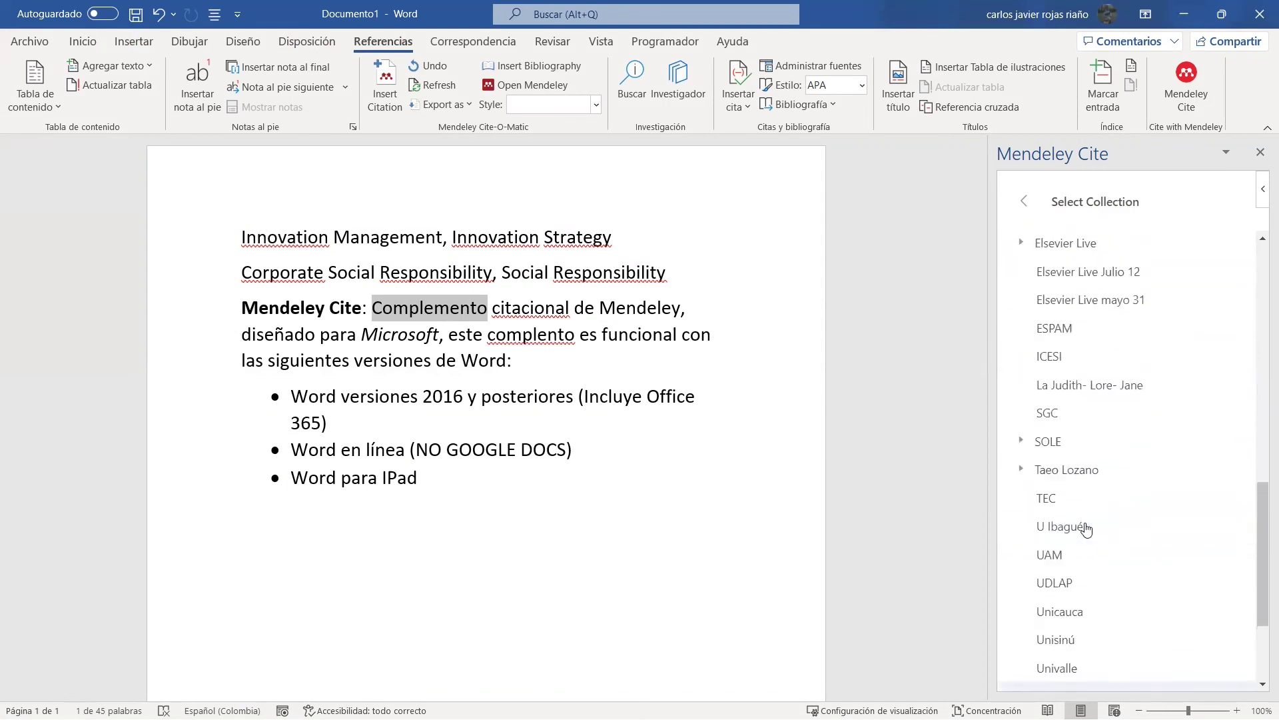
left_click(1057, 360)
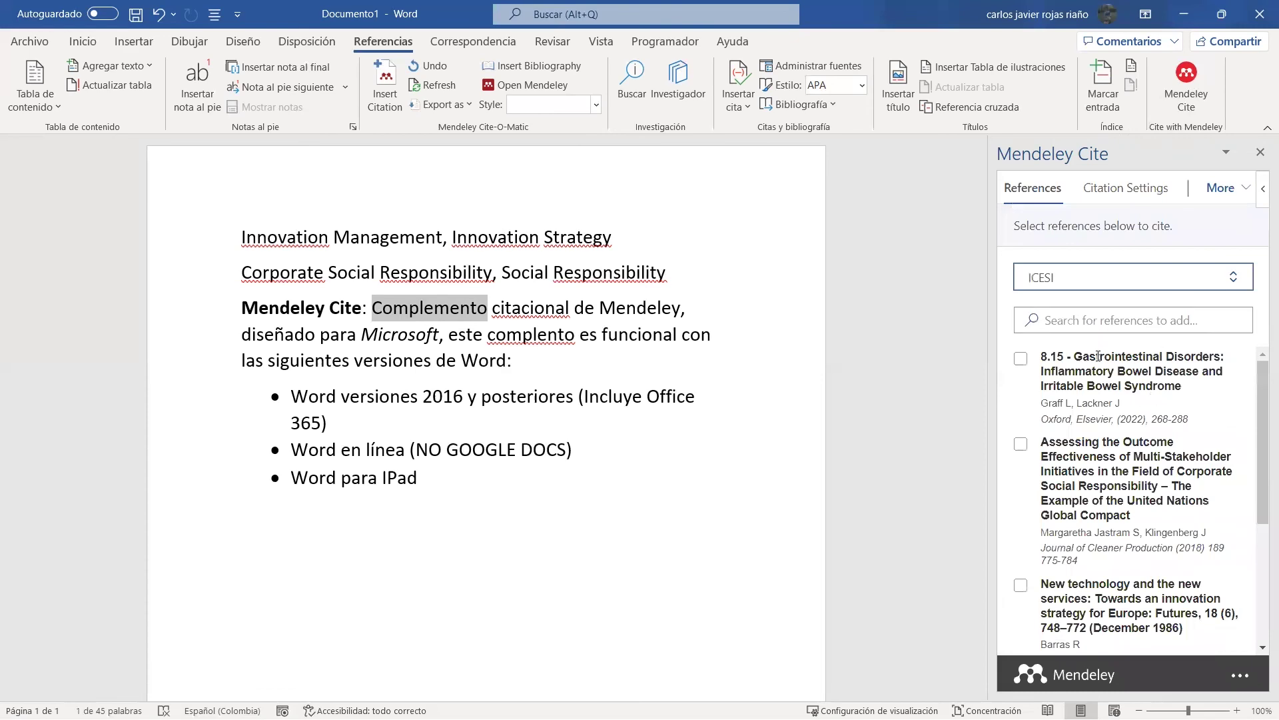
scroll(1086, 394, "down", 4)
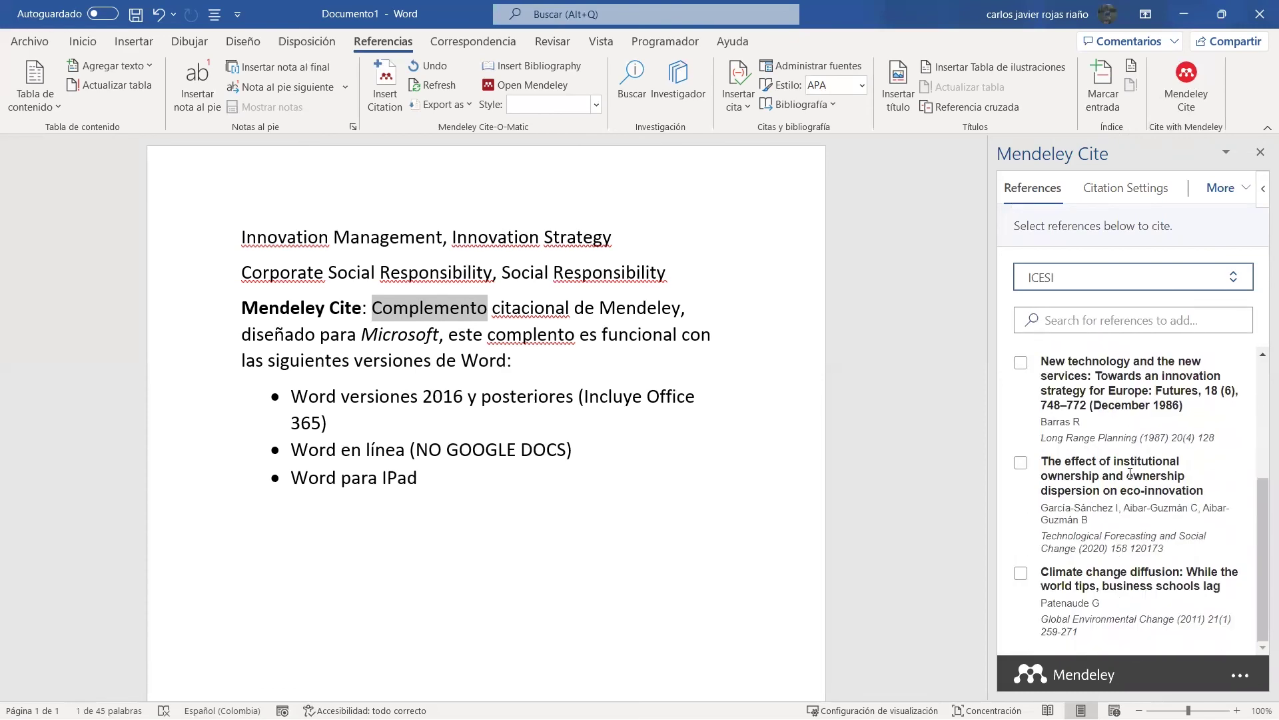
scroll(1132, 479, "up", 3)
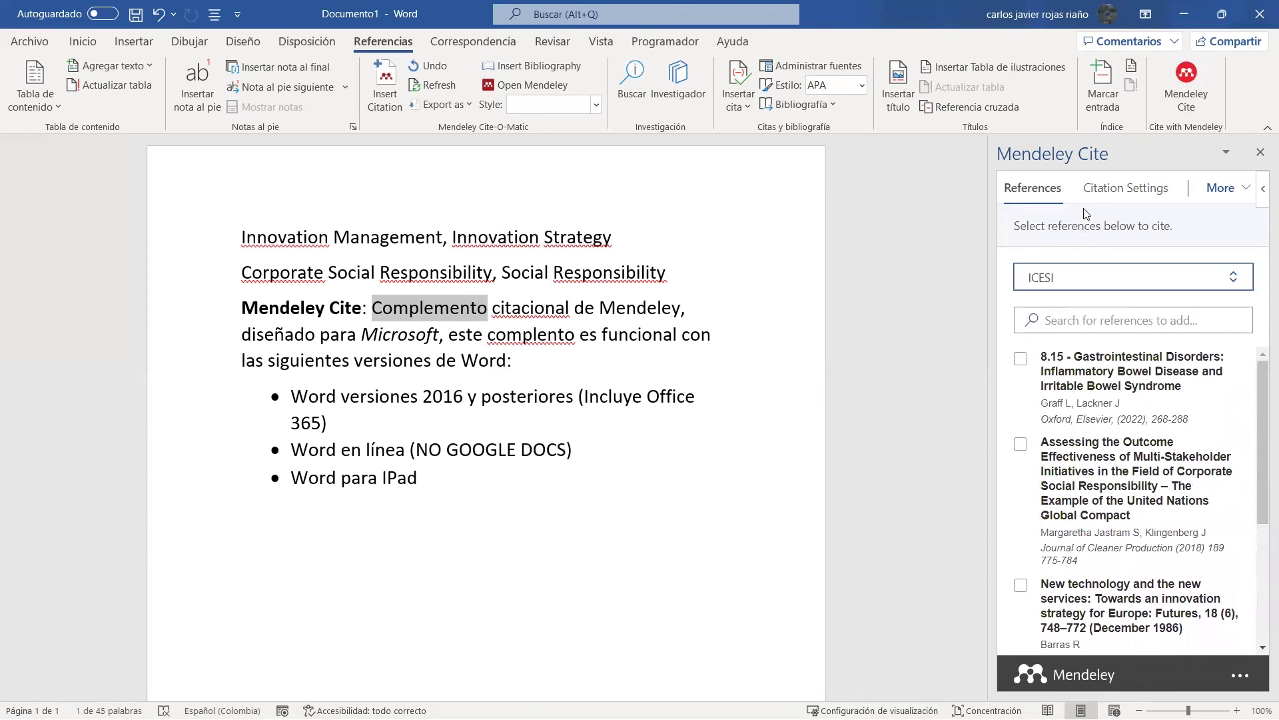
left_click(1088, 285)
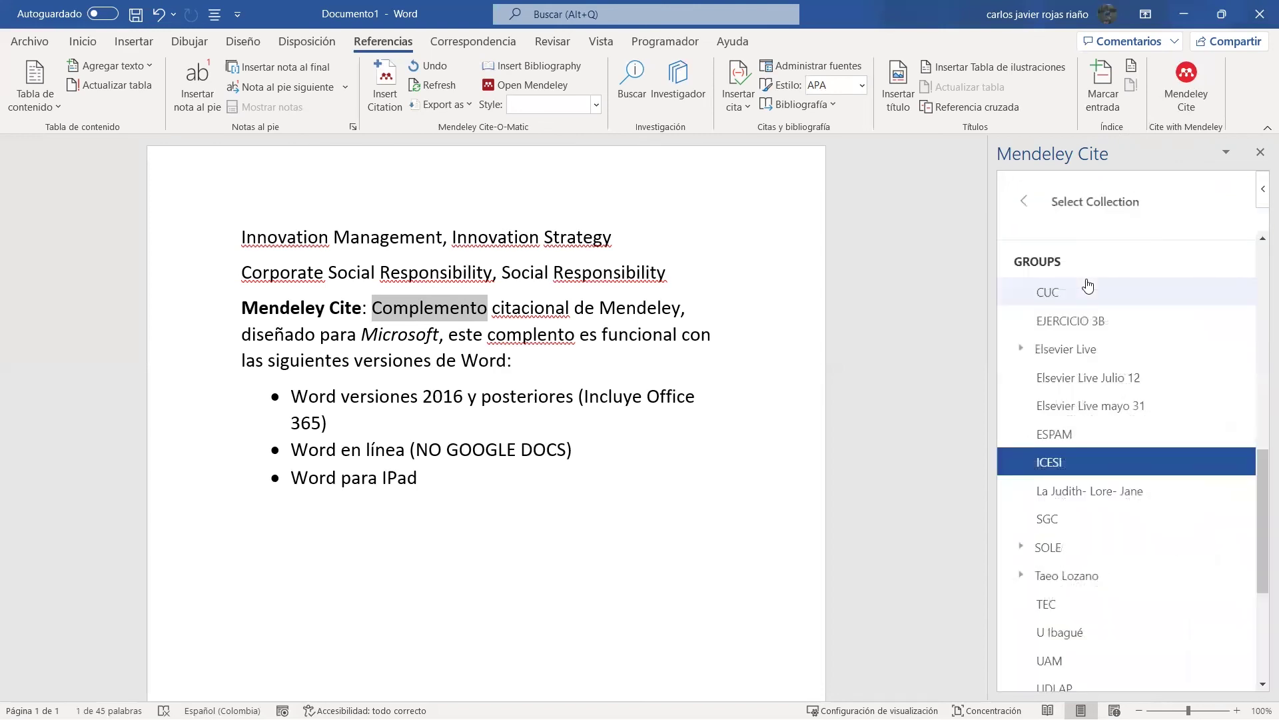
left_click(1024, 202)
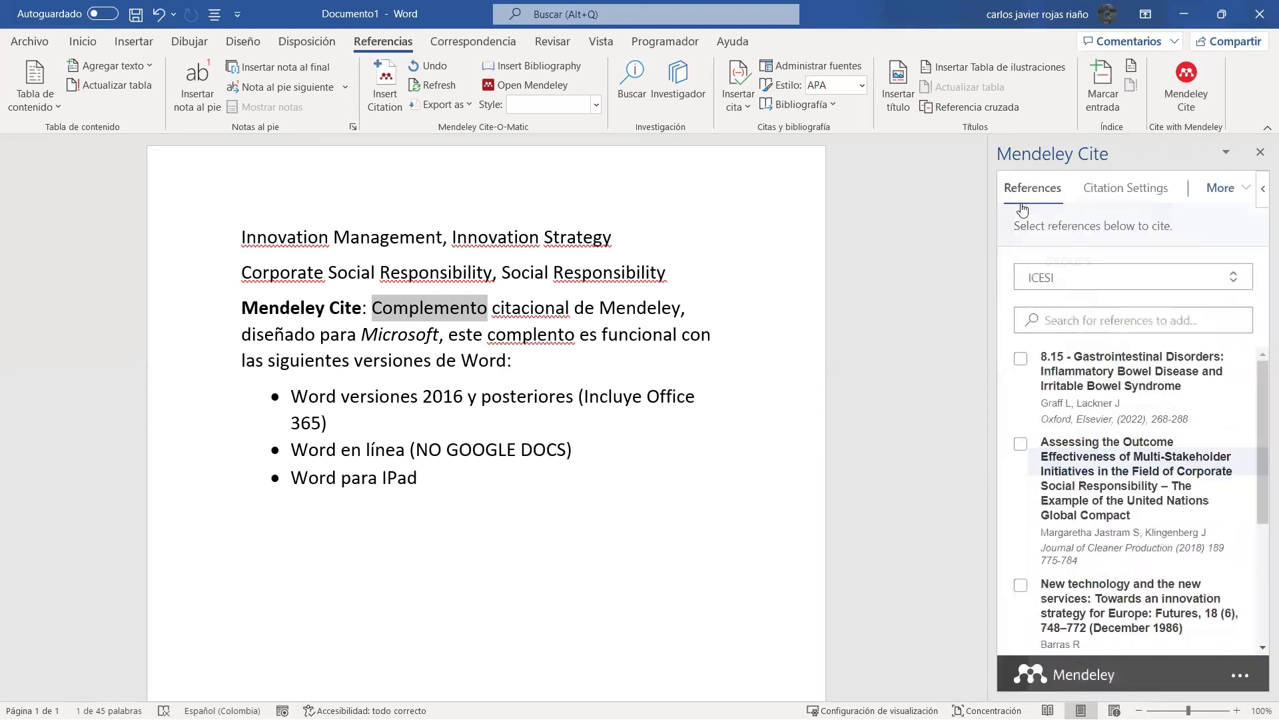
Step: Add a paragraph reading "Agregar cita" below the bulleted list, correcting the misspelled first word
left_click(438, 490)
key("Return")
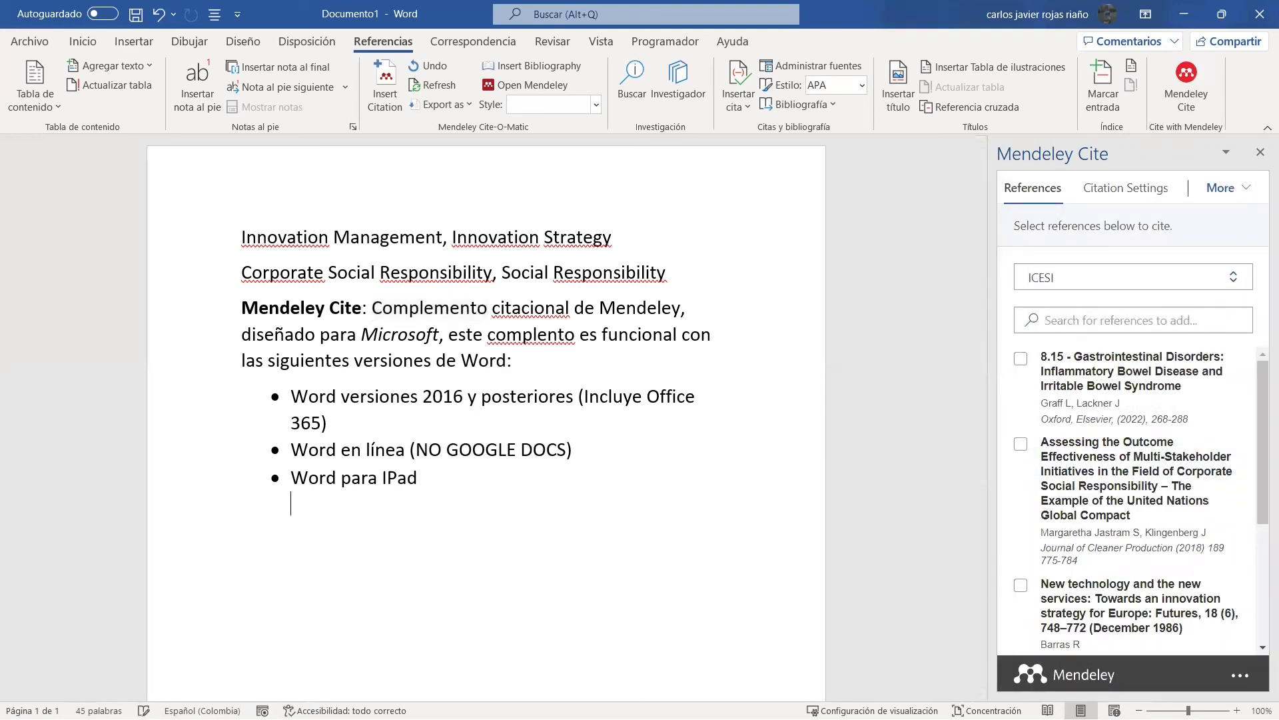
type("Agregra cita")
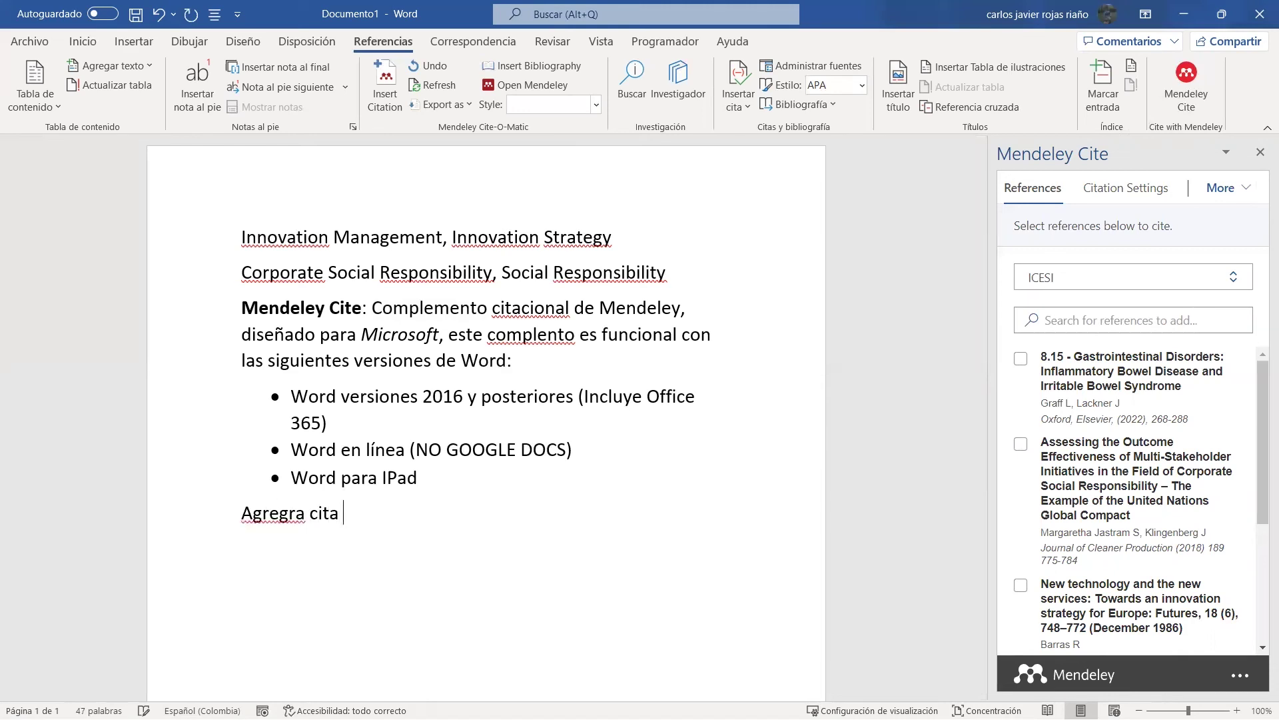
right_click(296, 513)
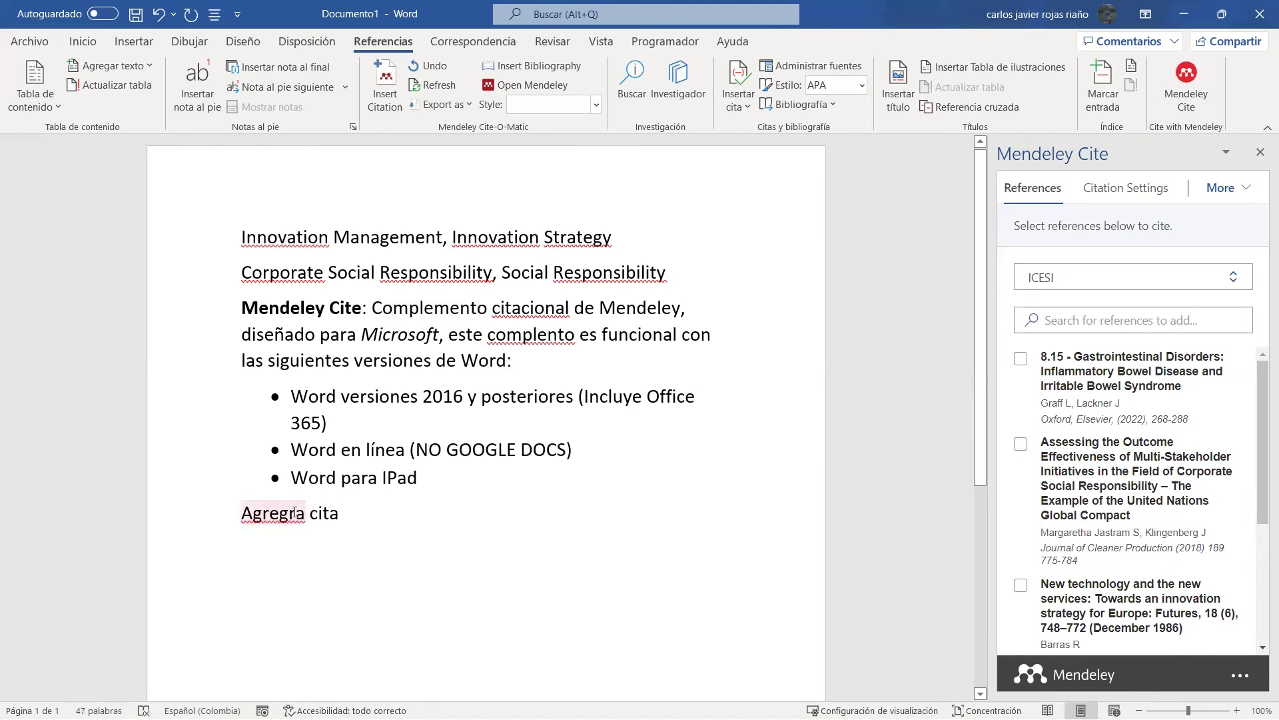
left_click(357, 274)
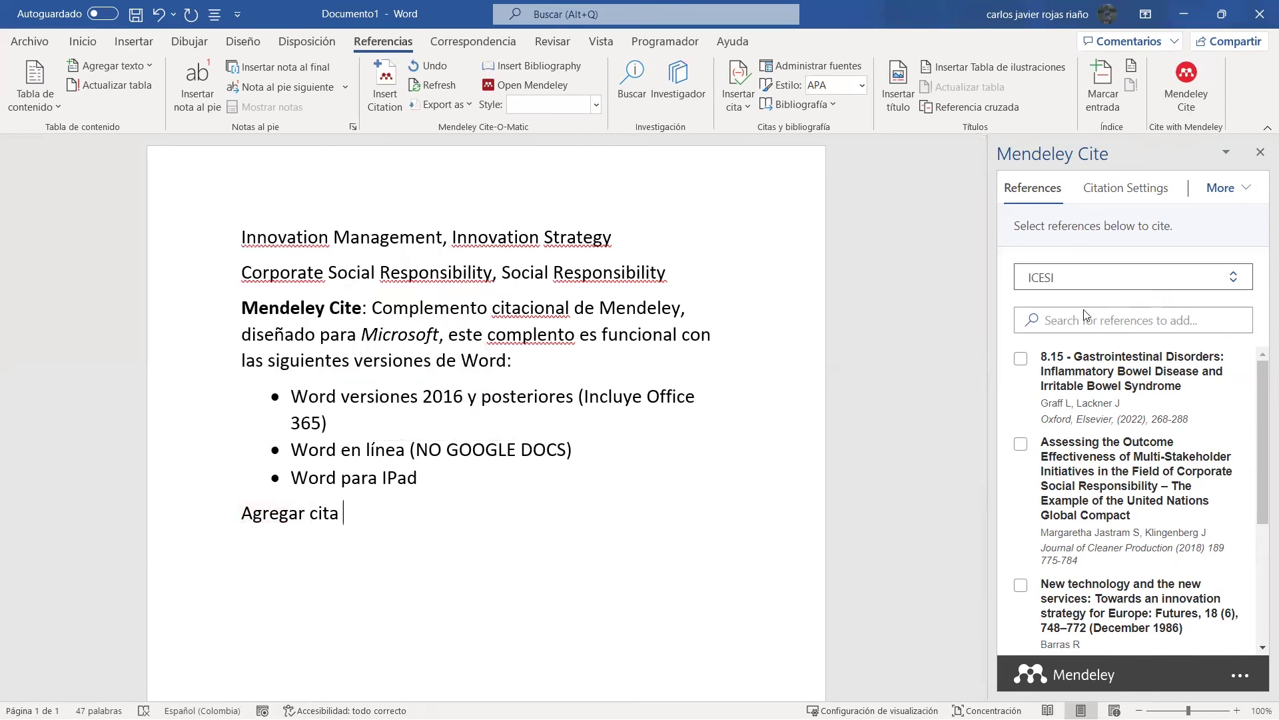
Step: Insert a citation of "8.15 - Gastrointestinal Disorders: Inflammatory Bowel Disease and Irritable Bowel Syndrome" after "Agregar cita" and place the cursor behind it
left_click(1021, 360)
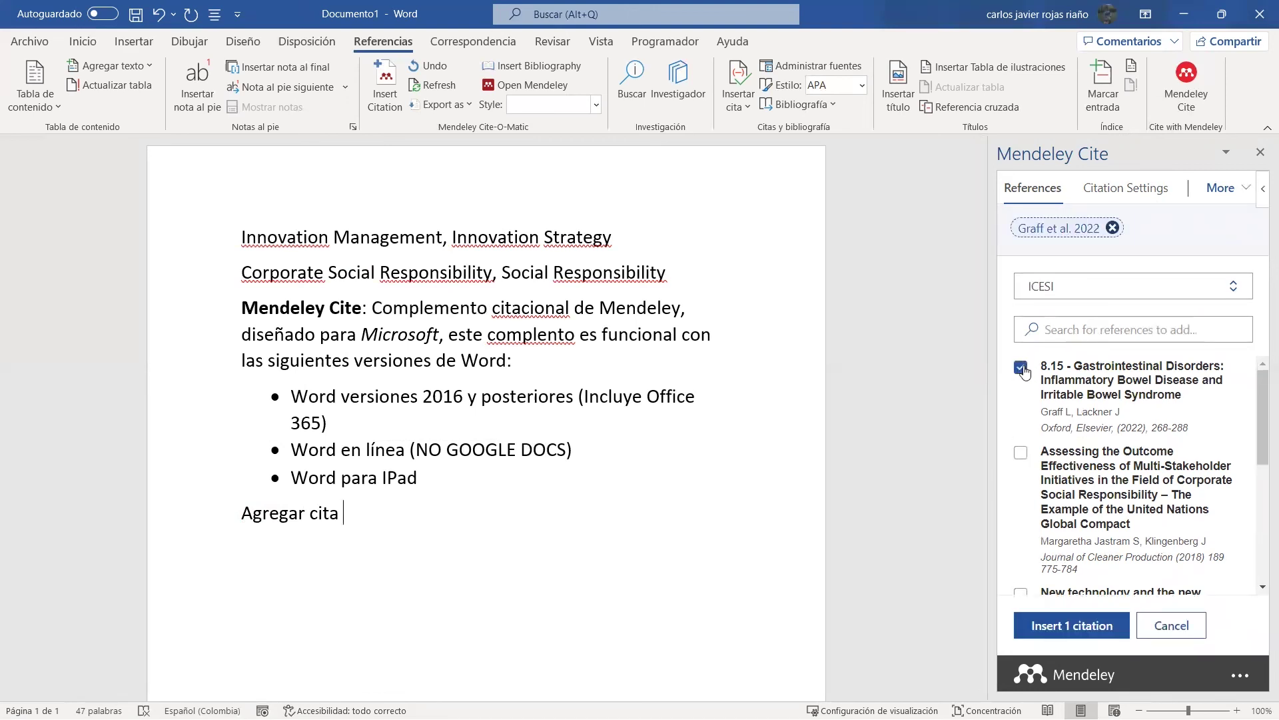
left_click(1061, 629)
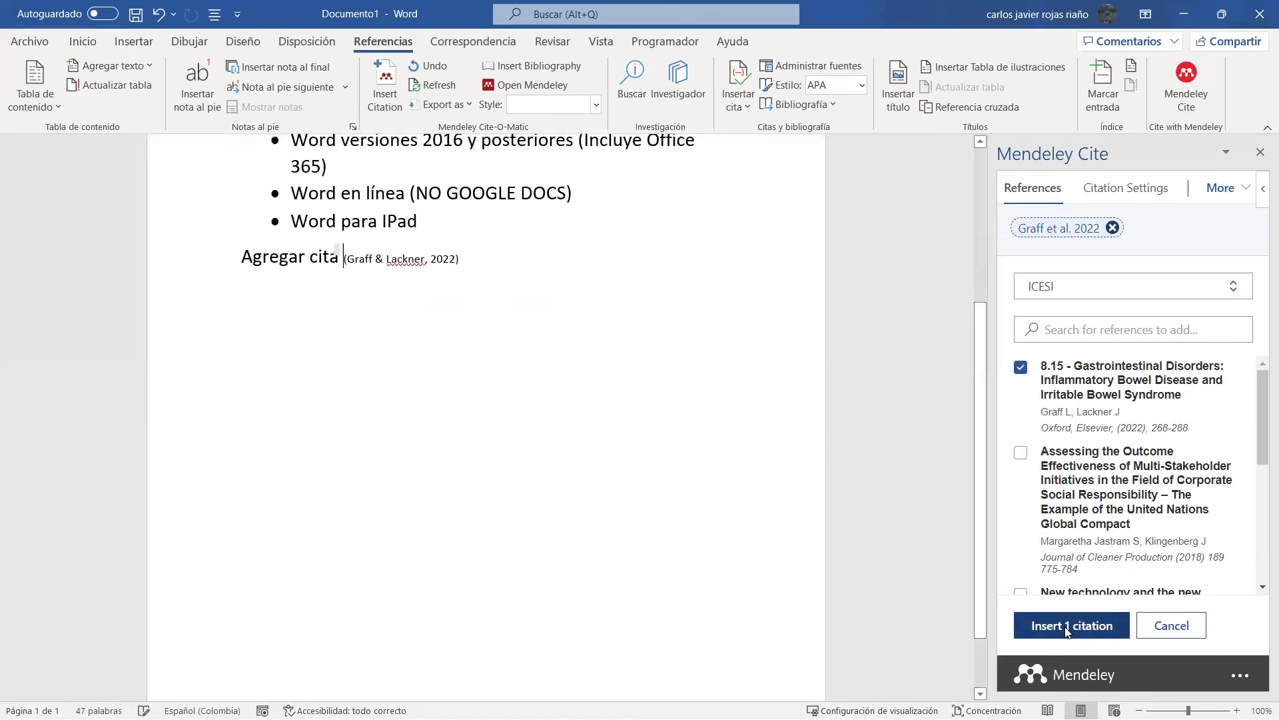
scroll(469, 311, "up", 1)
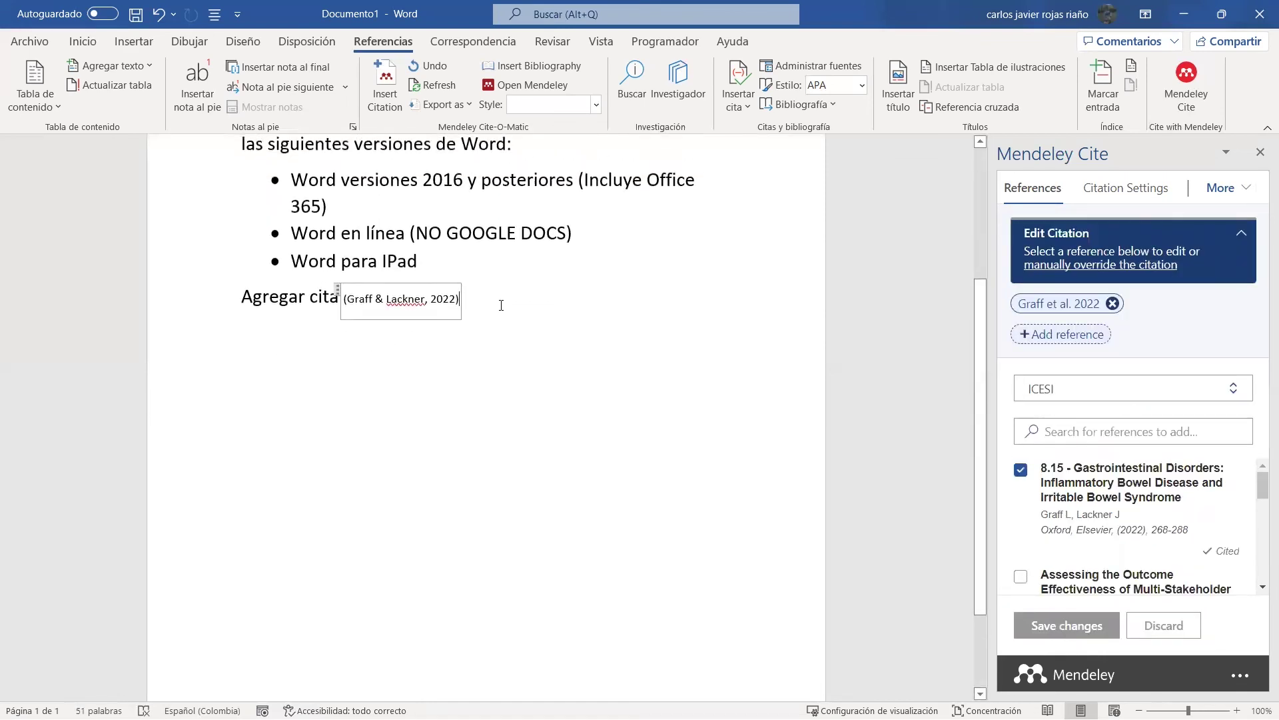
left_click(501, 306)
scroll(493, 310, "up", 1)
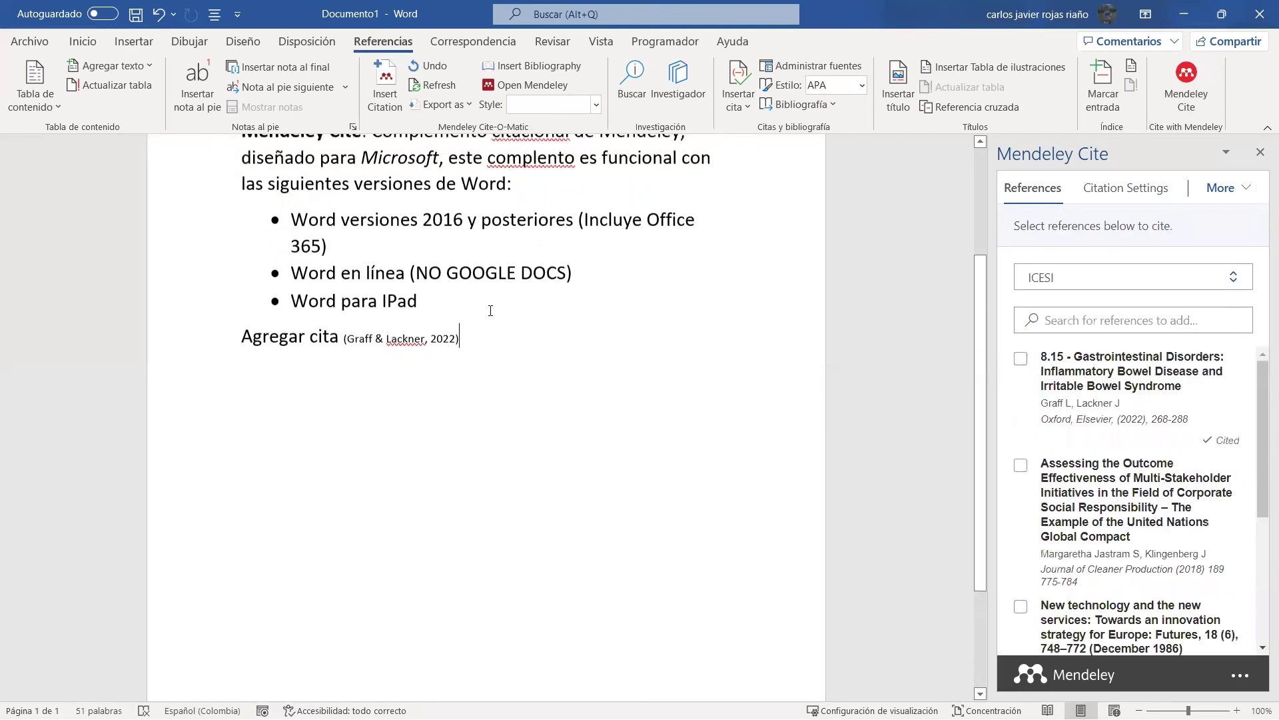
type("Nuvea co")
type("ta")
key("BackSpace")
key("BackSpace")
key("BackSpace")
key("BackSpace")
key("BackSpace")
key("BackSpace")
key("BackSpace")
key("BackSpace")
key("BackSpace")
key("BackSpace")
key("BackSpace")
key("BackSpace")
key("BackSpace")
key("BackSpace")
Step: Add the text "Nueva cita" after the first citation and cite the article "New technology and the new services" behind it
type("nUEV")
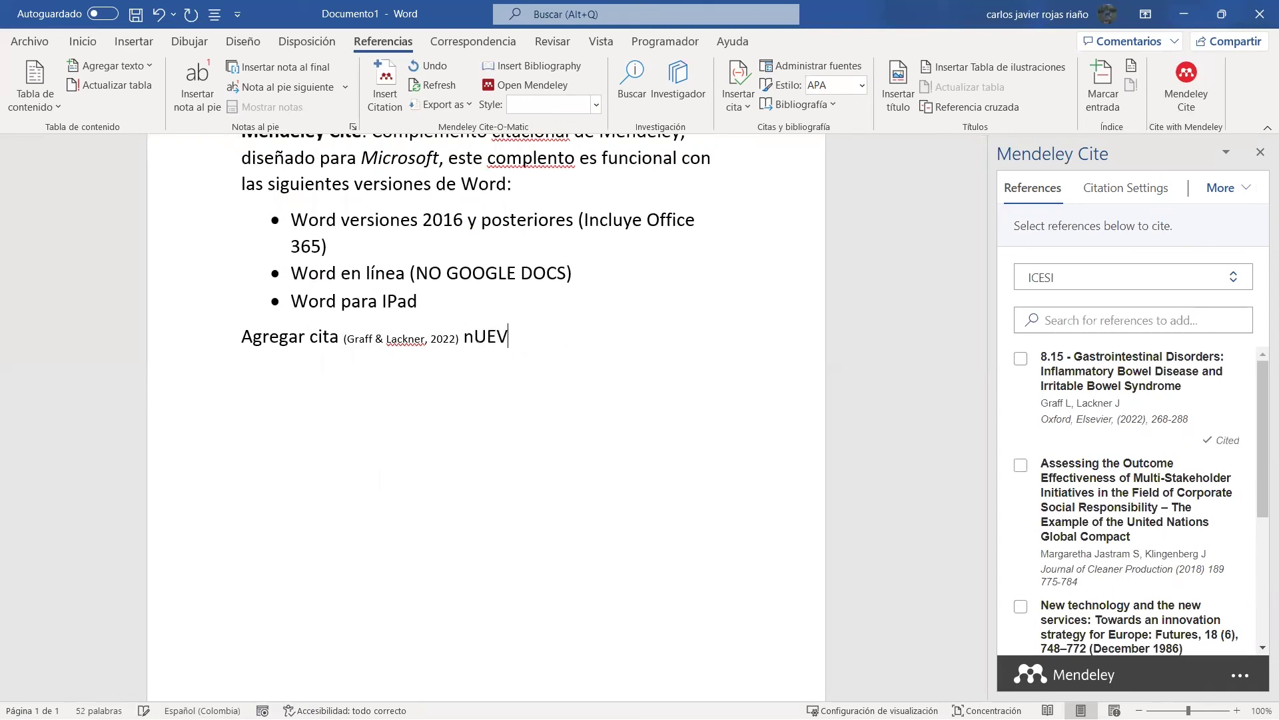
type("A cita")
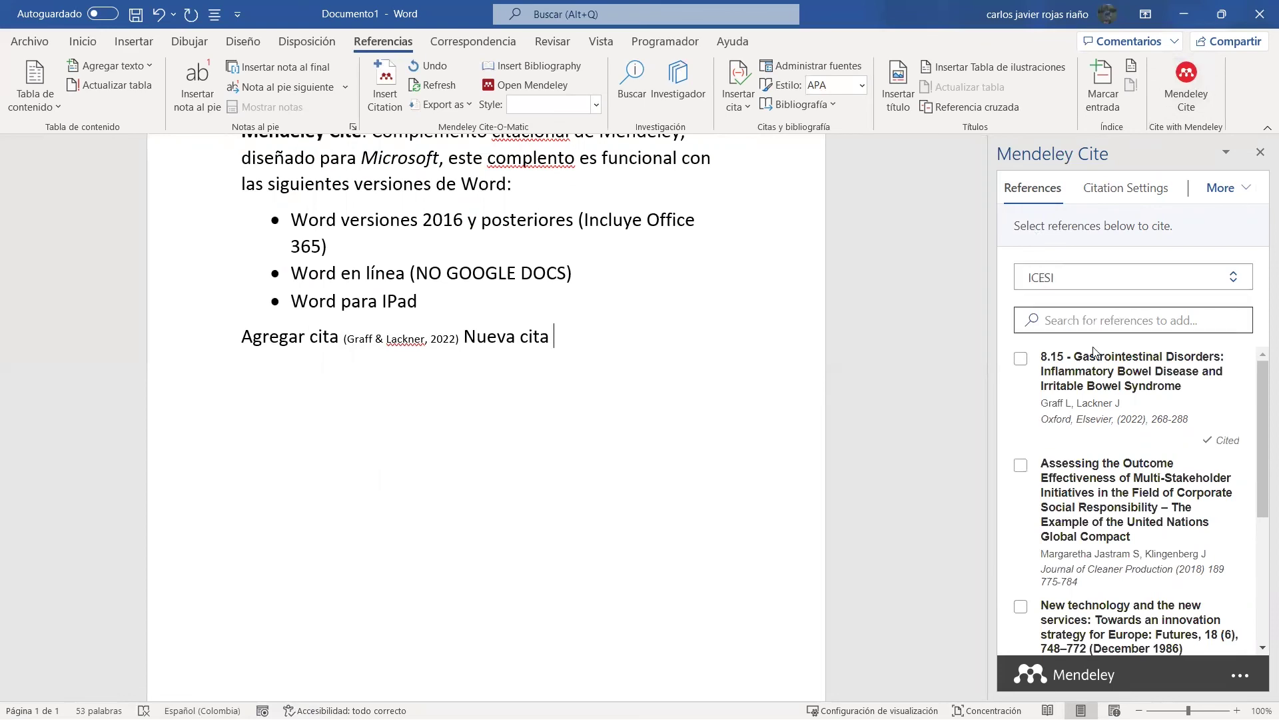
scroll(1040, 480, "down", 1)
left_click(1021, 564)
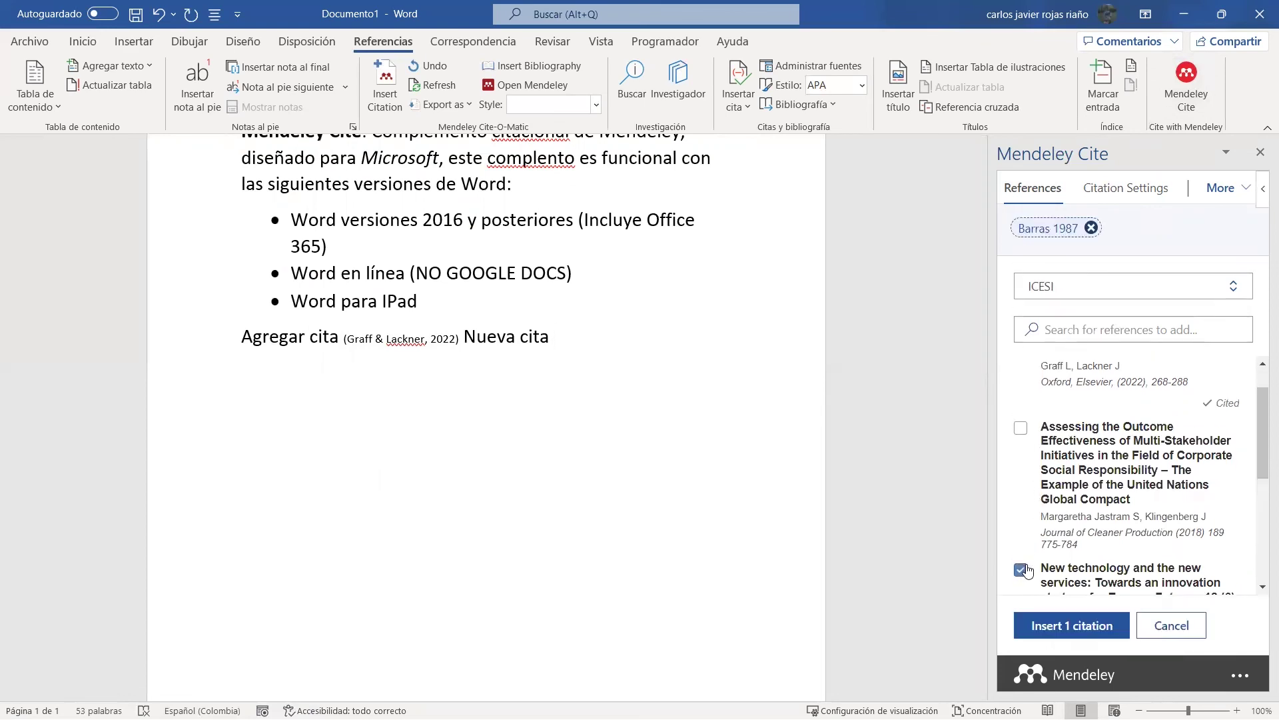
scroll(1069, 573, "down", 1)
left_click(569, 344)
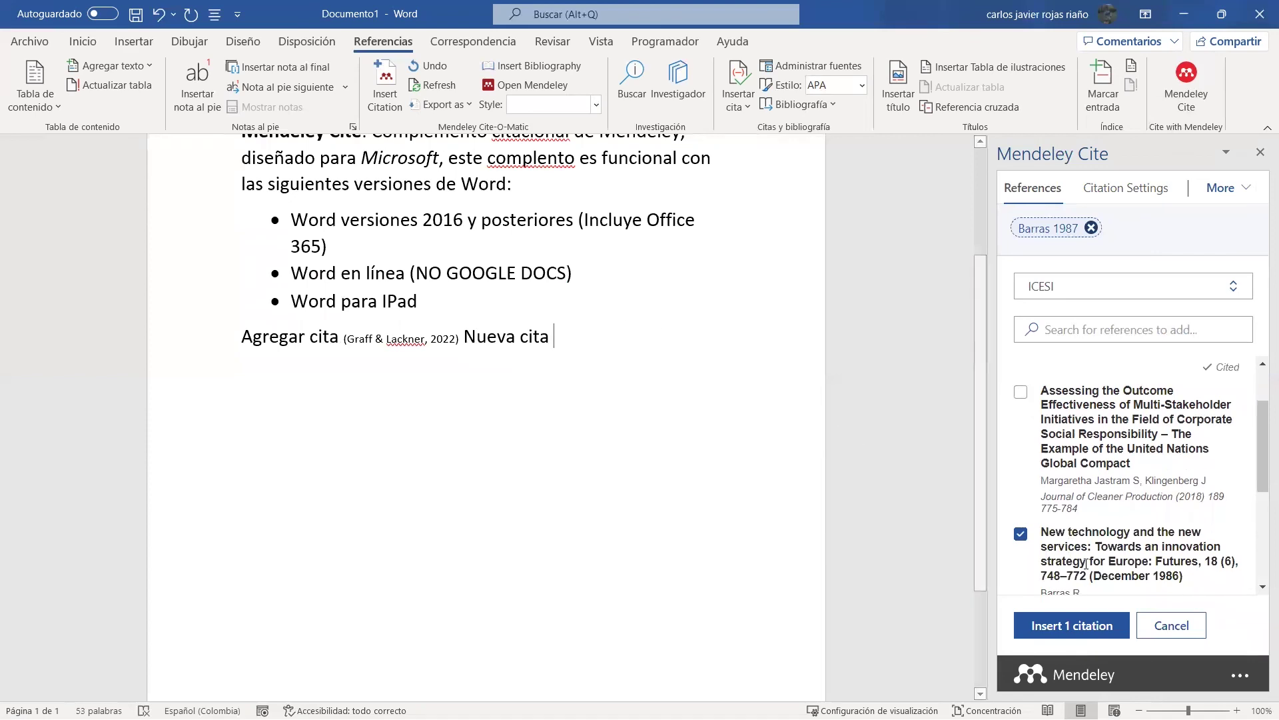
left_click(1076, 627)
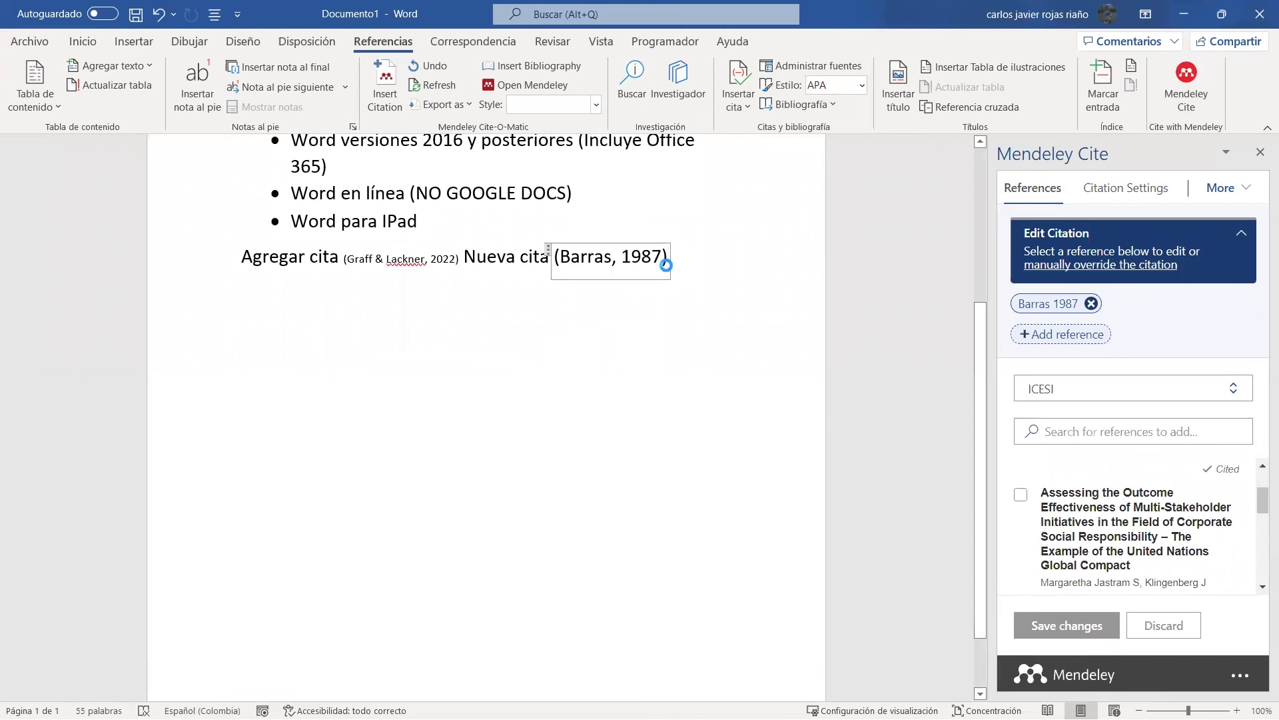
Step: Add "Cita número tres" after the second citation and cite "The effect of institutional ownership and ownership dispersion on eco-innovation" behind it
left_click(725, 278)
key("Return")
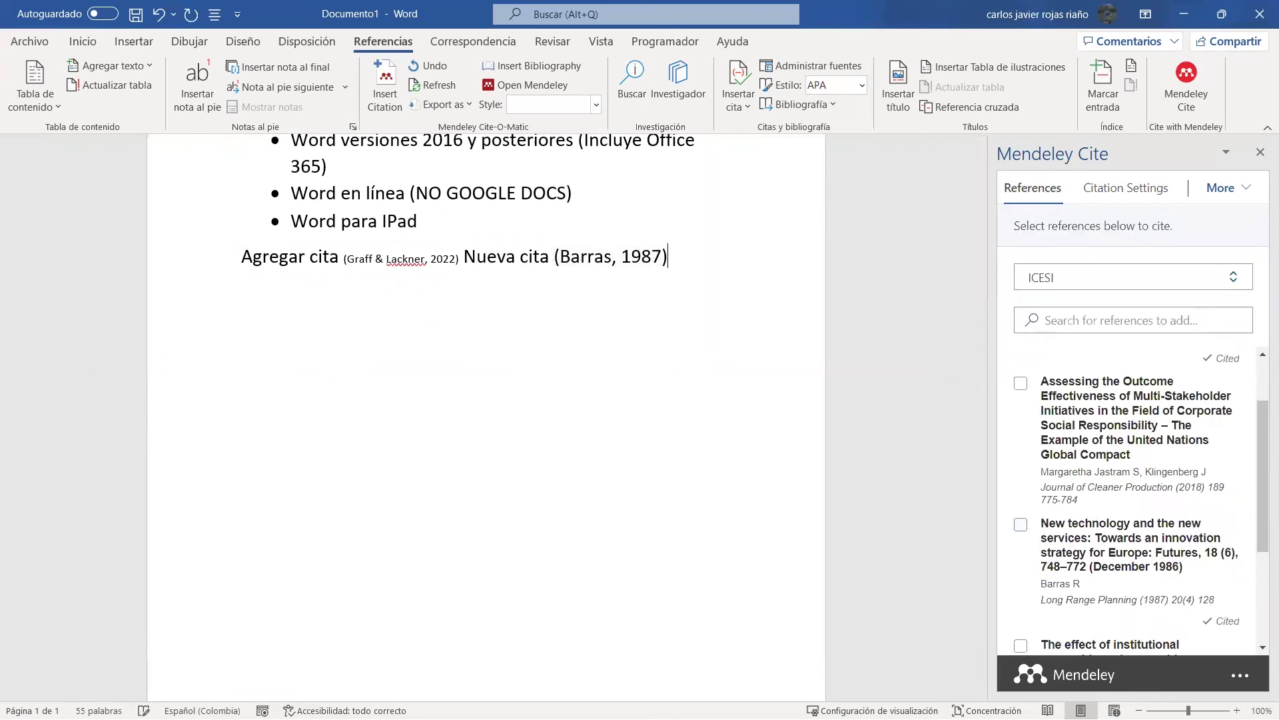
type("Cita número tres")
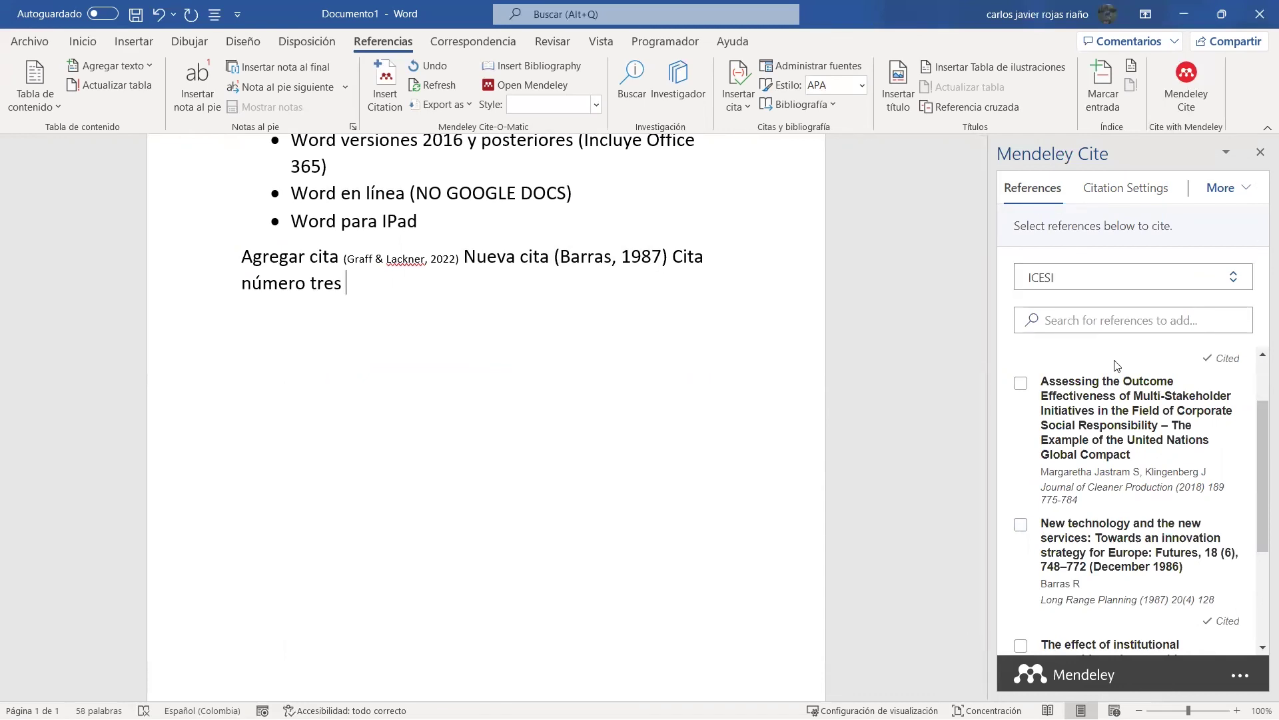
scroll(1117, 365, "down", 3)
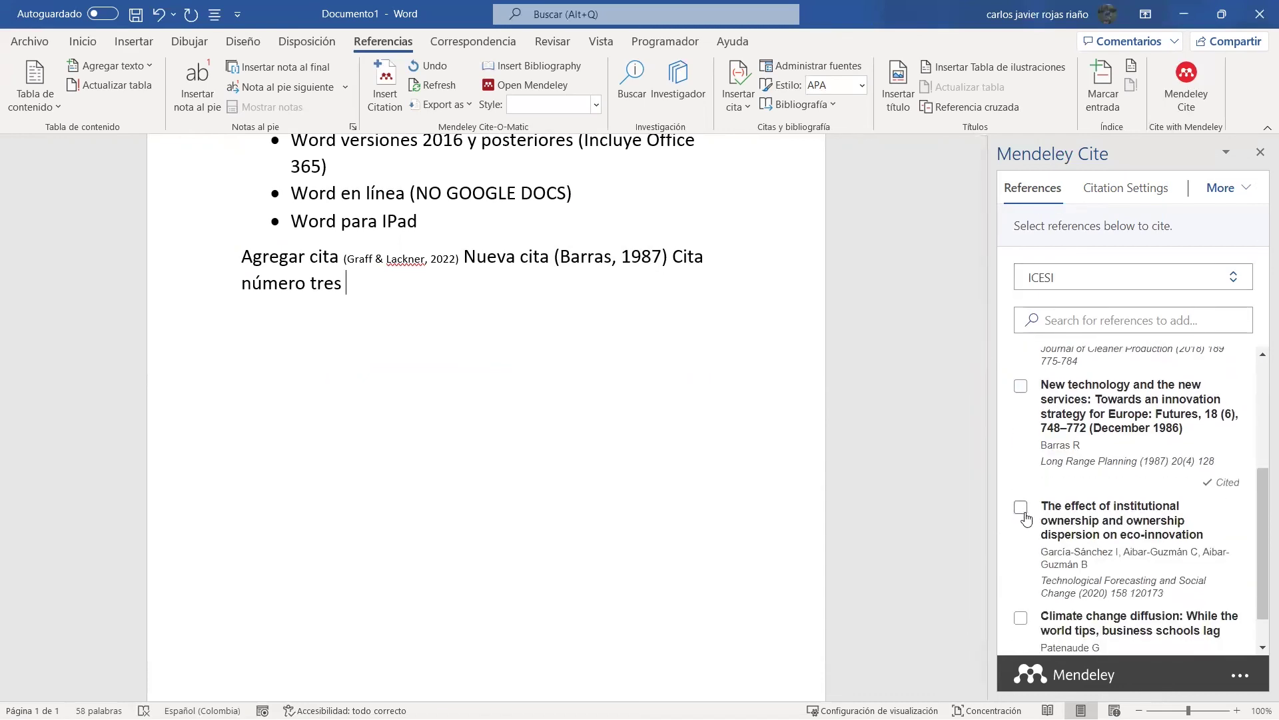
left_click(1021, 509)
scroll(1074, 500, "down", 1)
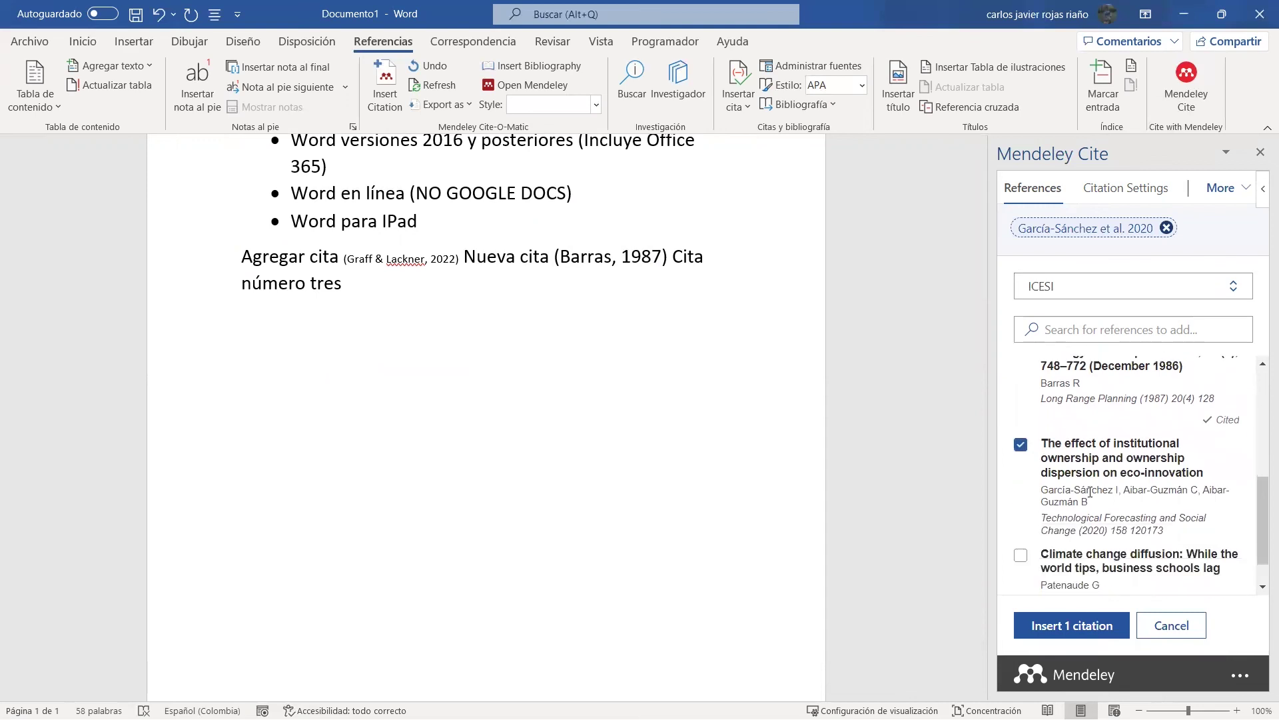
left_click(1060, 629)
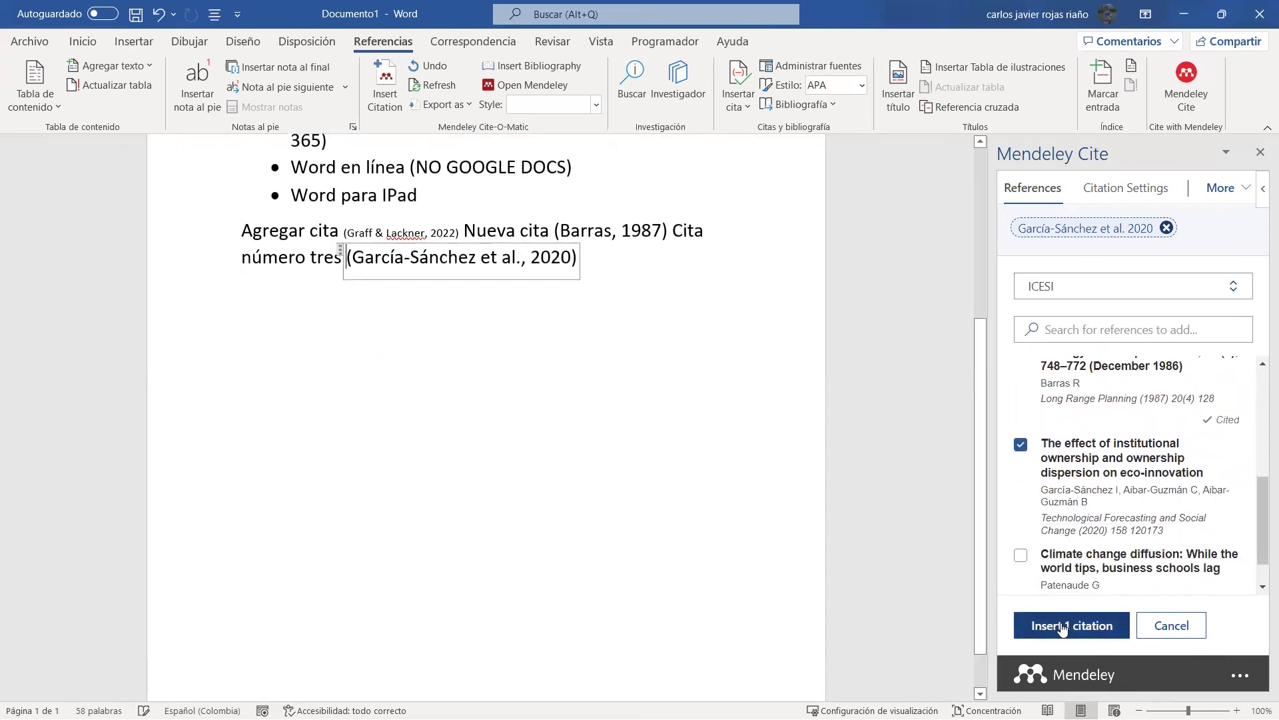
Step: Add a new paragraph reading "Bibliografía:" below the paragraph that holds the three citations
left_click(661, 262)
scroll(661, 263, "up", 1)
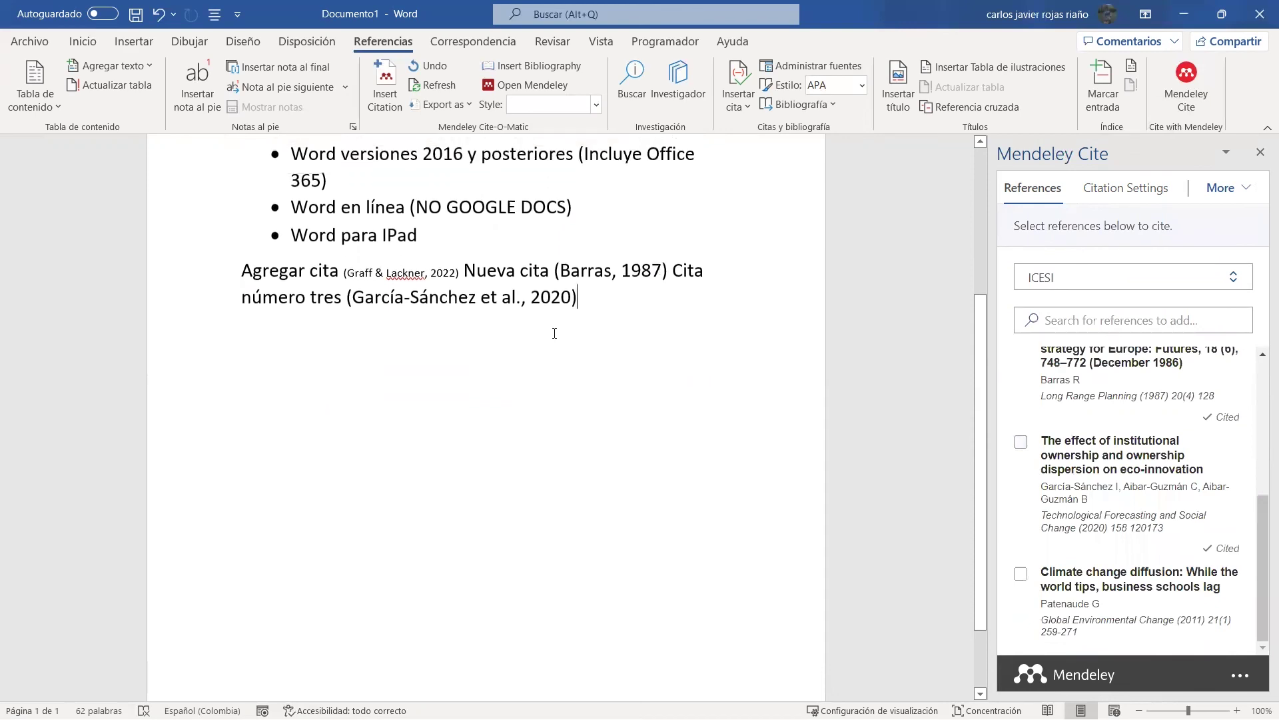
scroll(554, 333, "up", 1)
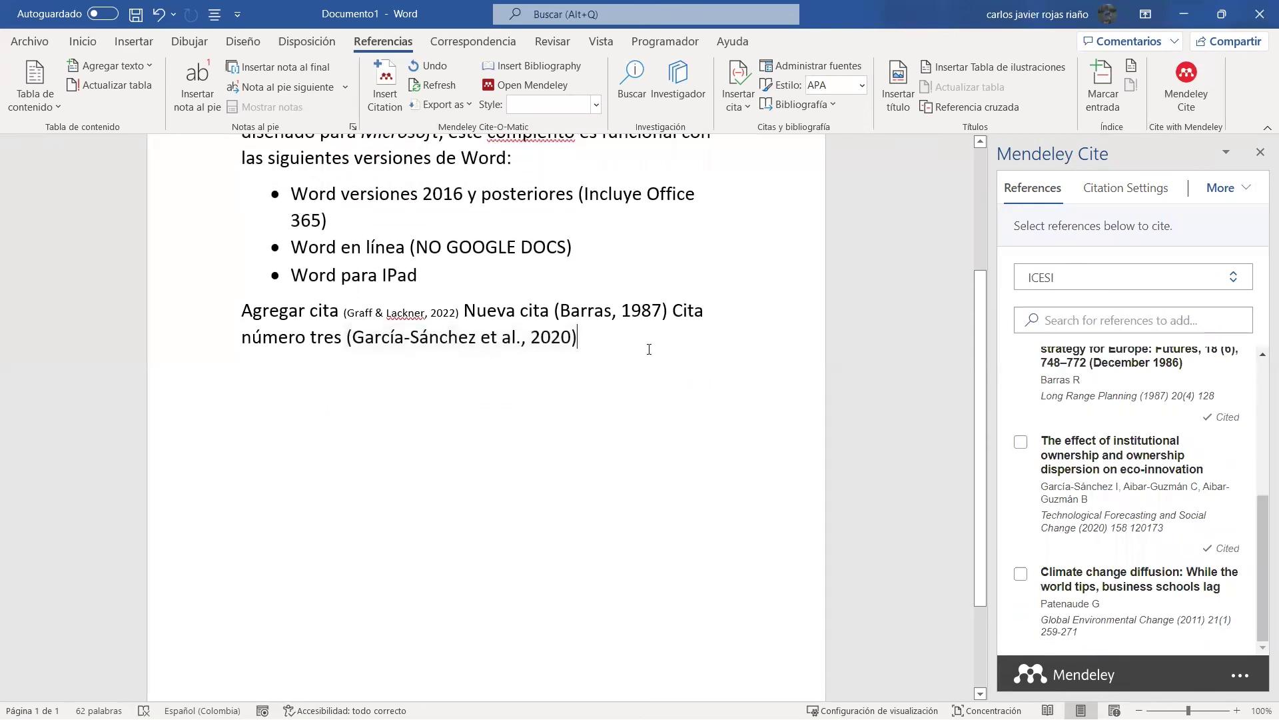
key("Return")
type("b")
key("BackSpace")
type("b")
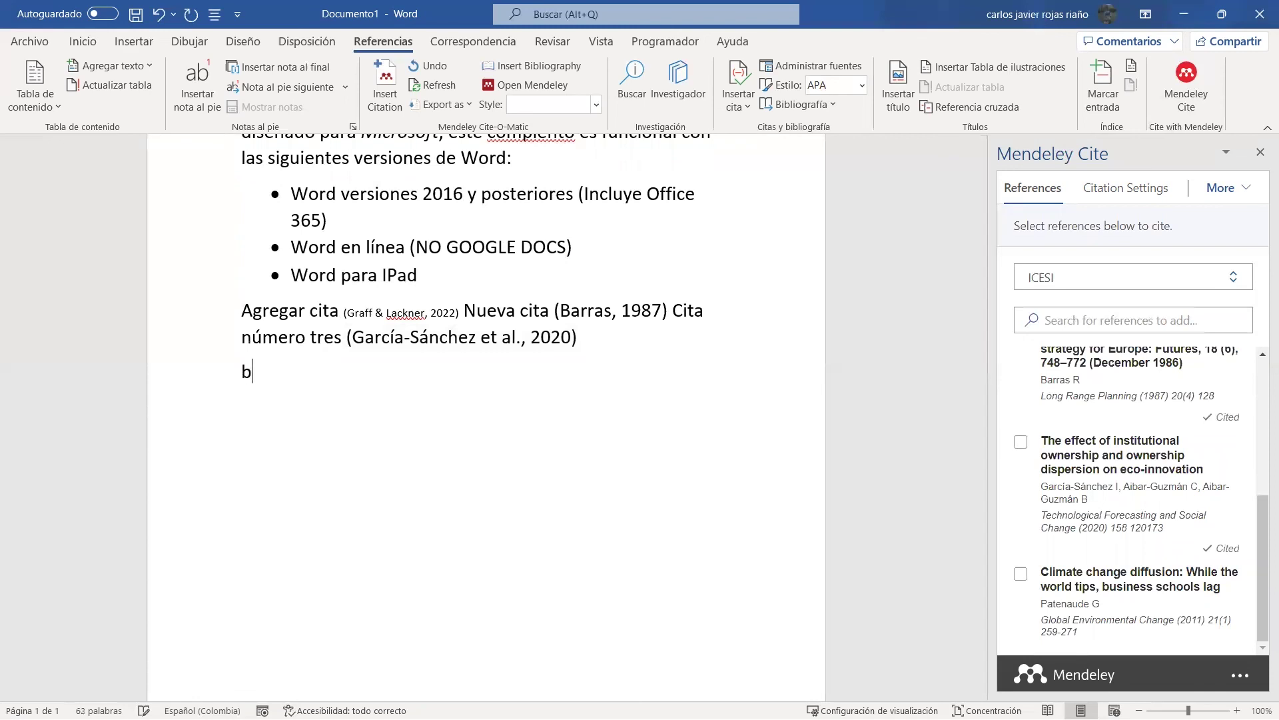
type("IBLIOGRAFÍA")
key("Return")
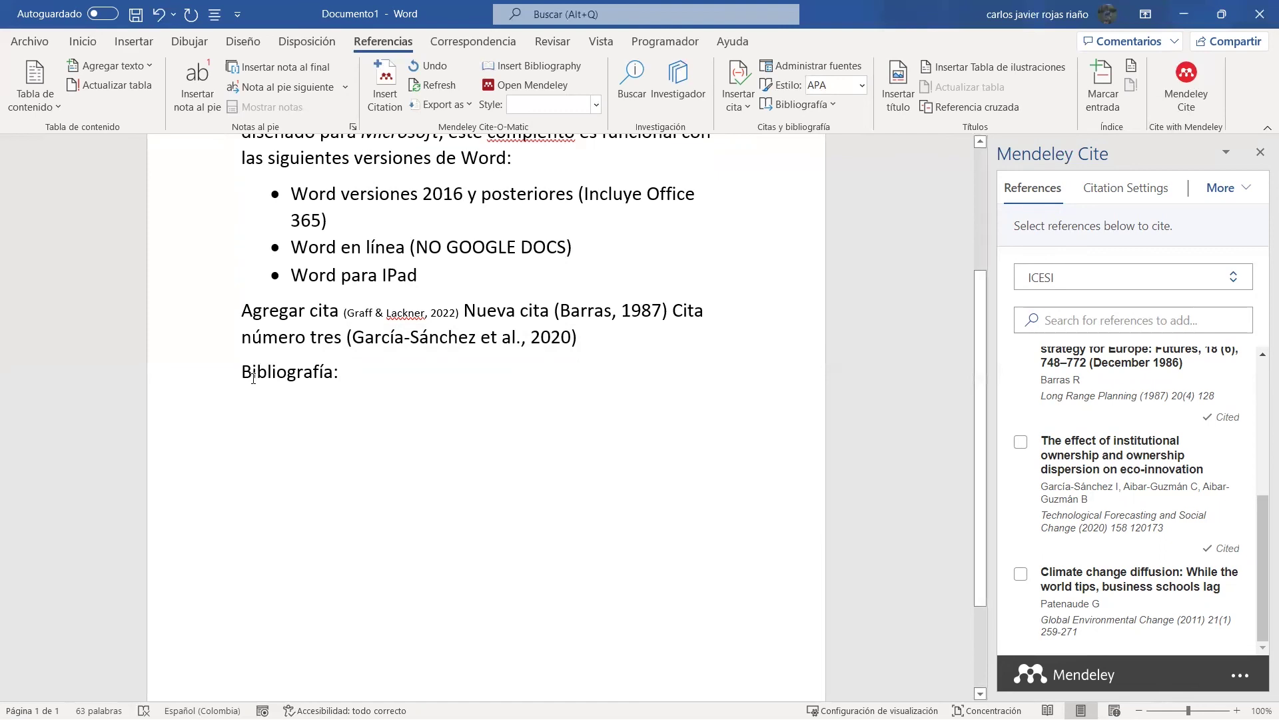
Step: Insert the Mendeley Cite bibliography at the cursor location under "Bibliografía:"
left_click(1239, 195)
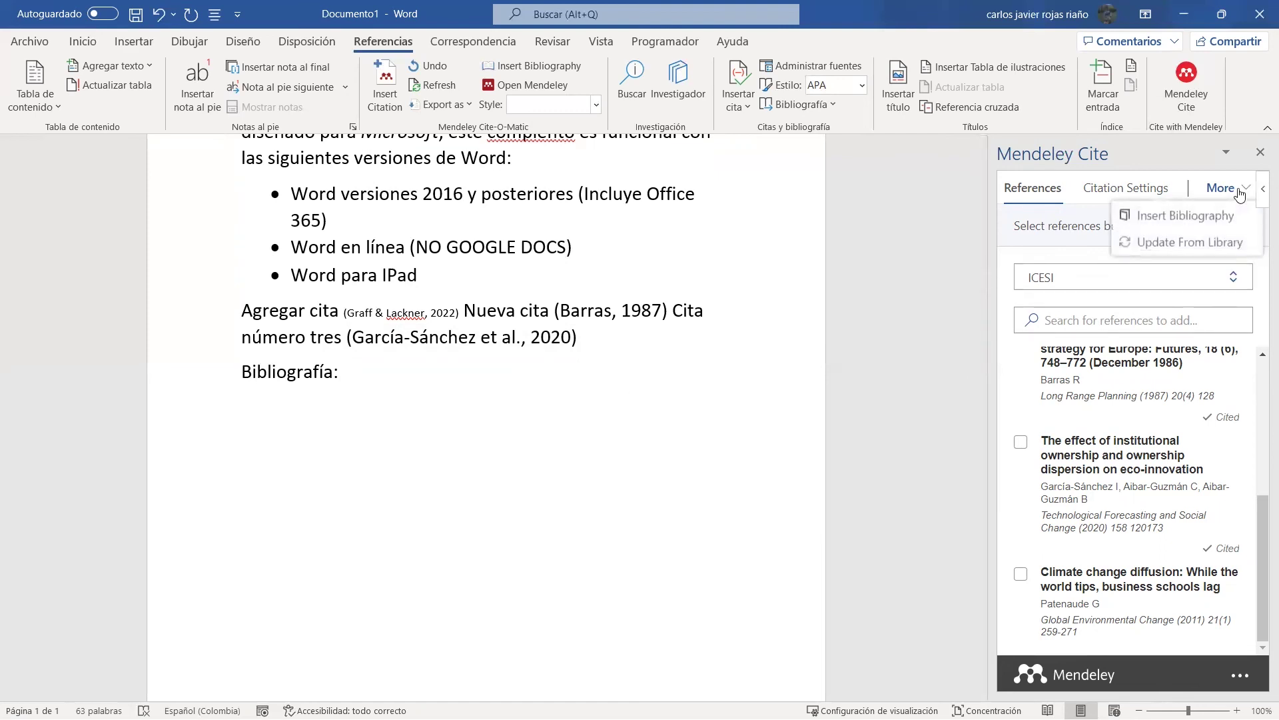
left_click(1199, 222)
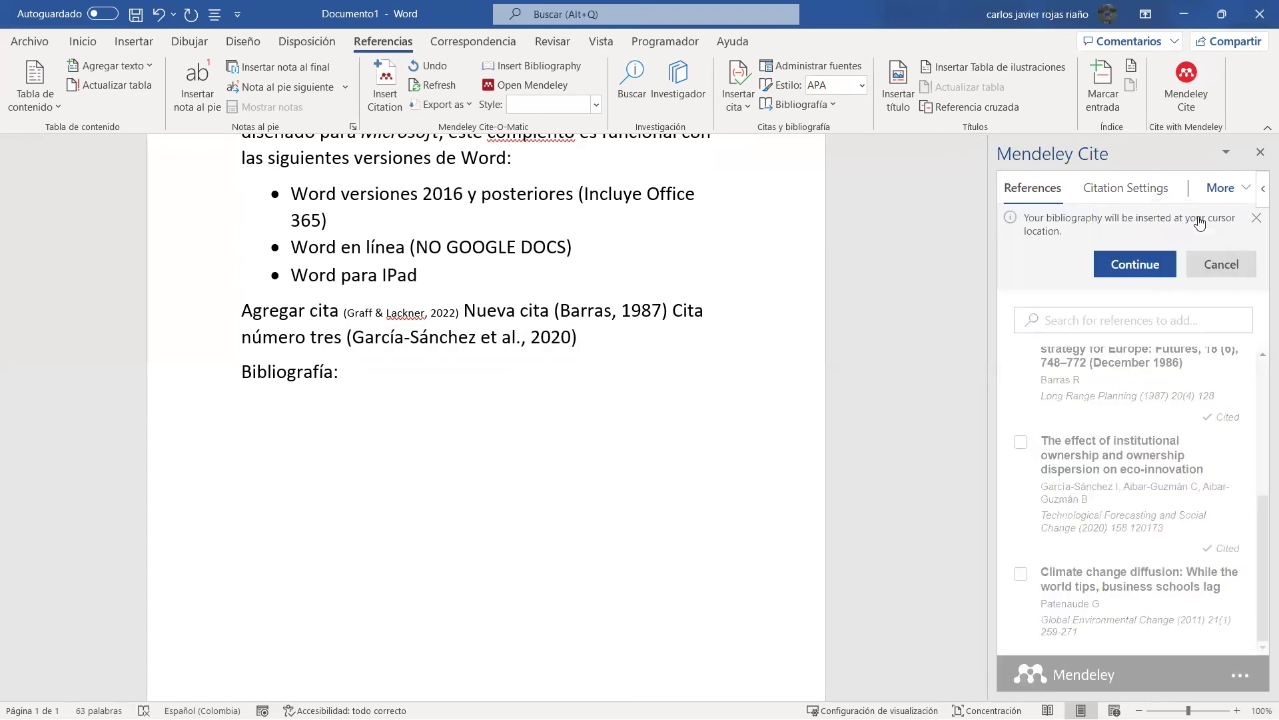
left_click(1140, 265)
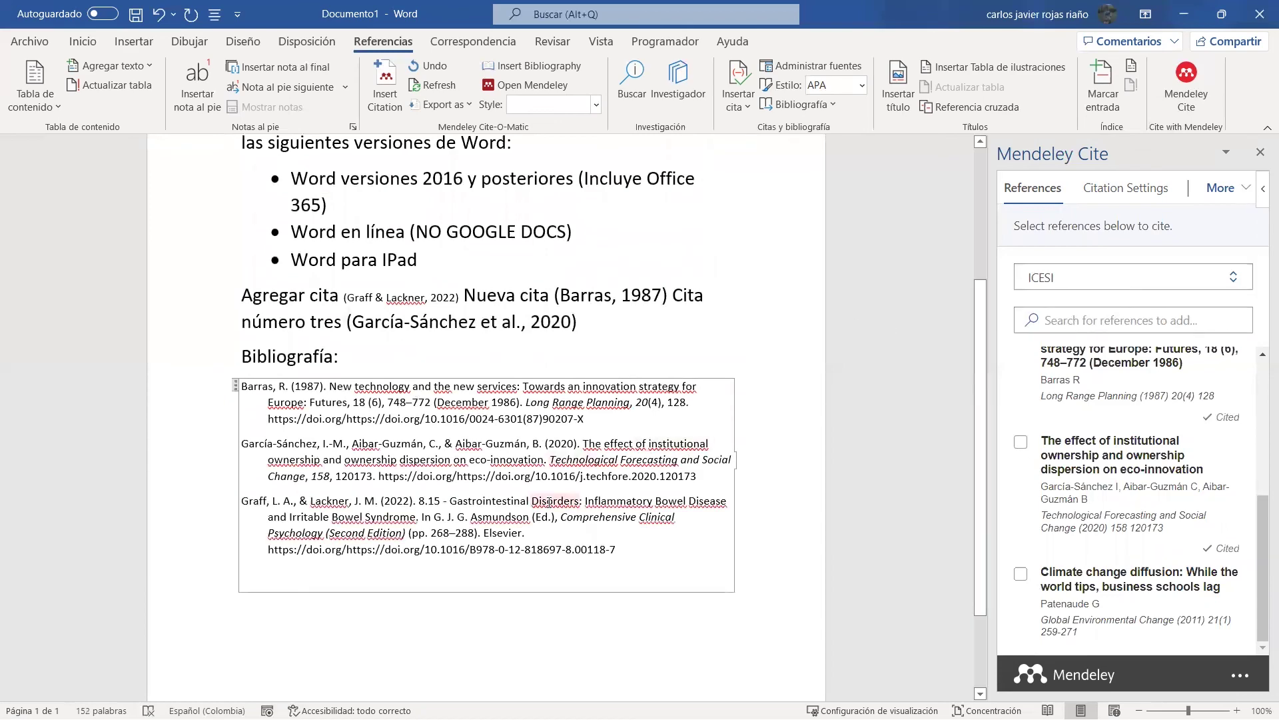
Step: Examine how the two authors are joined in the first citation after "Agregar cita"
scroll(553, 499, "up", 2)
left_click(373, 375)
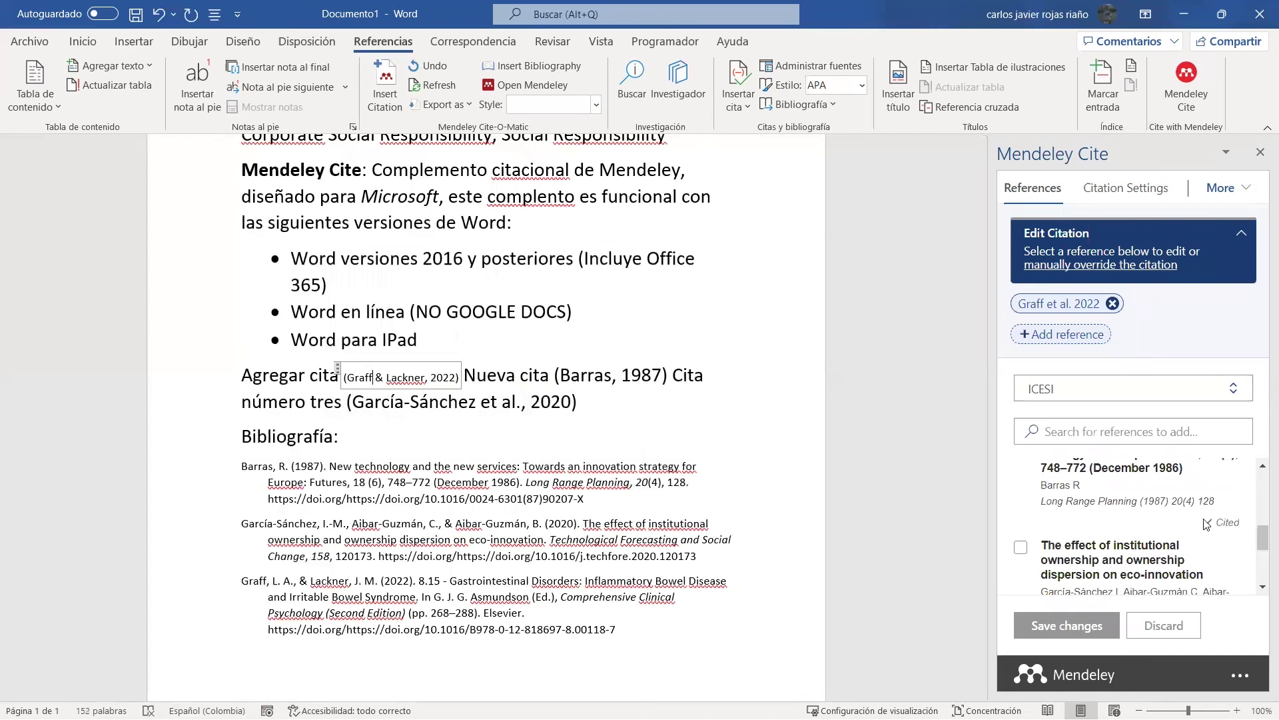
scroll(1193, 527, "up", 1)
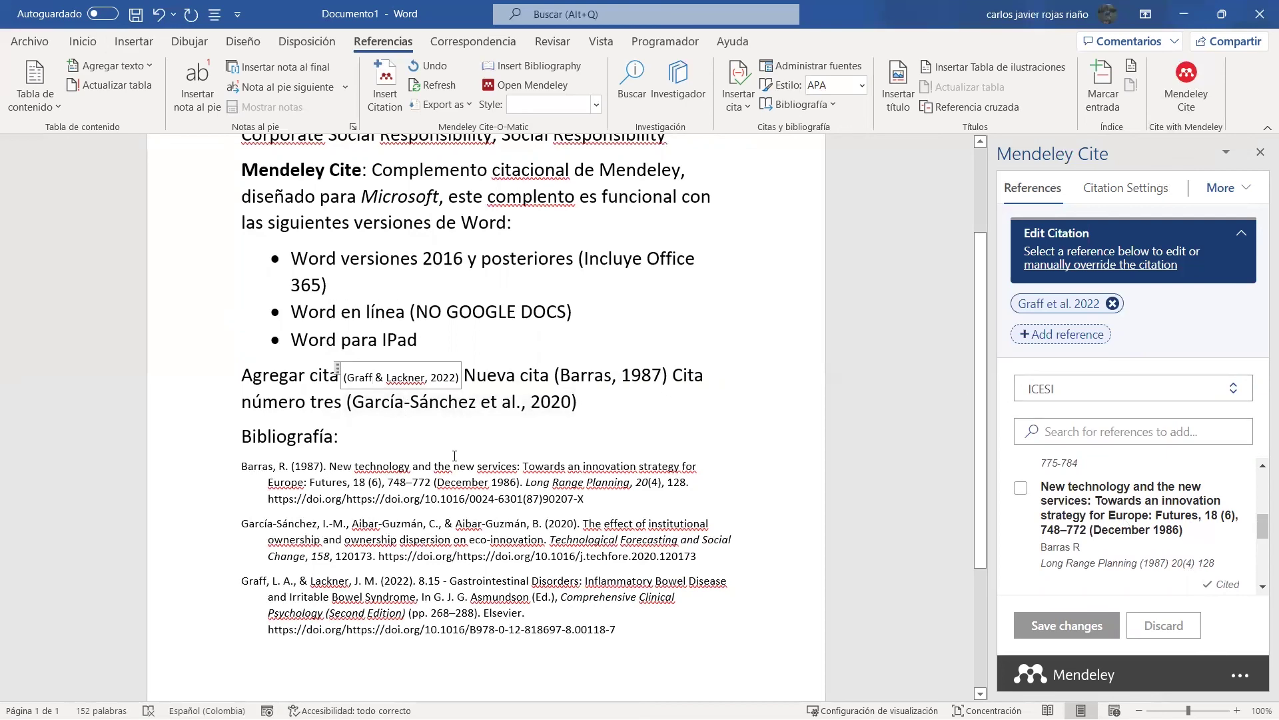
scroll(455, 456, "up", 1)
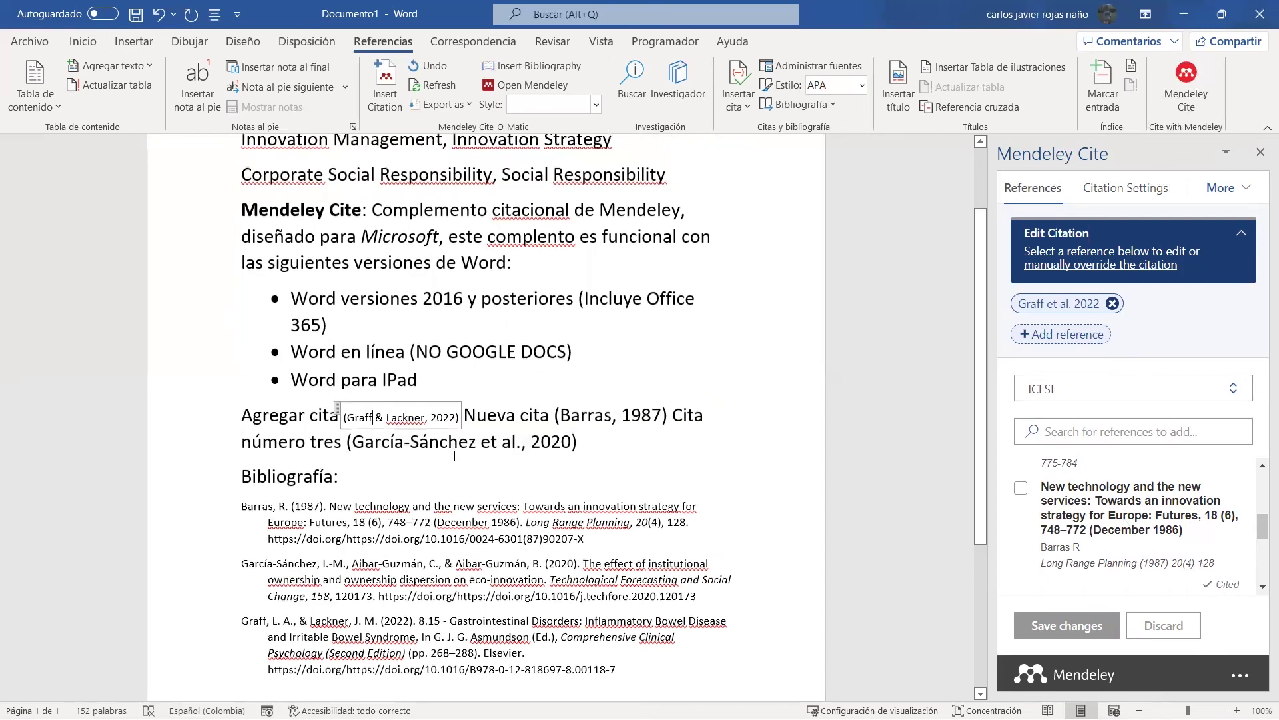
left_click_drag(375, 416, 385, 417)
left_click(376, 417)
double_click(407, 421)
left_click(377, 417)
double_click(407, 418)
right_click(422, 420)
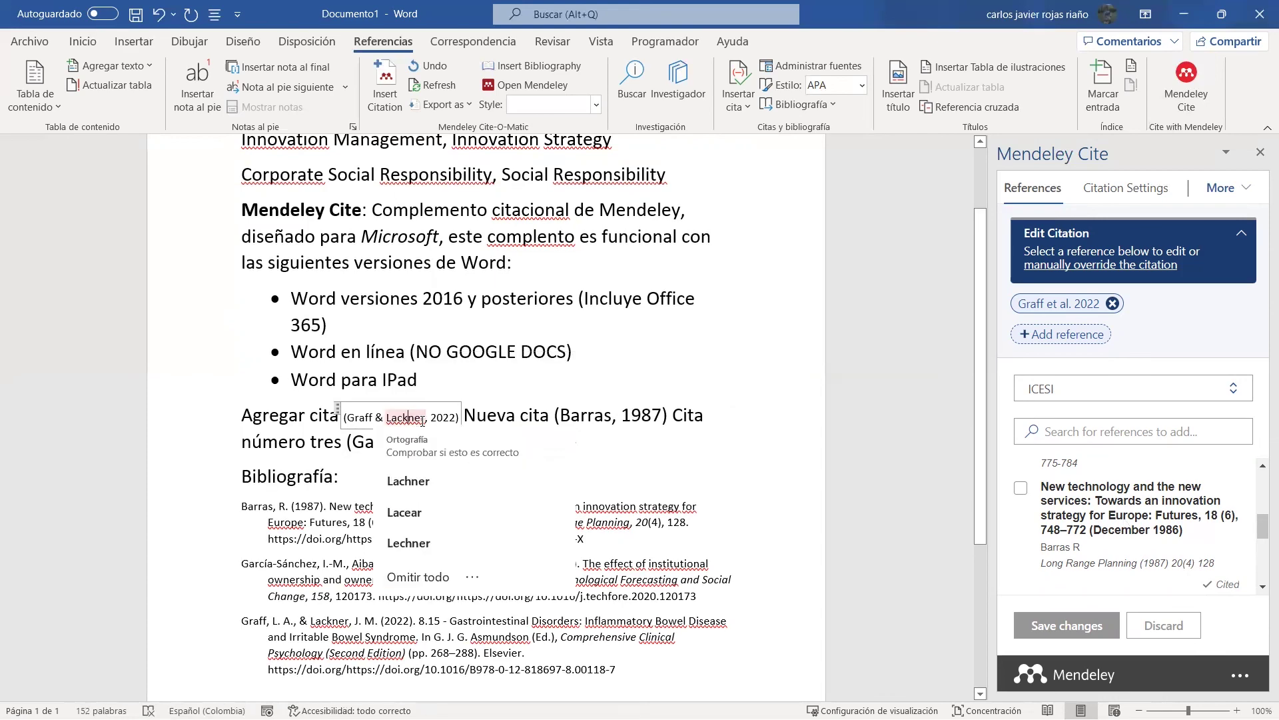
left_click(667, 491)
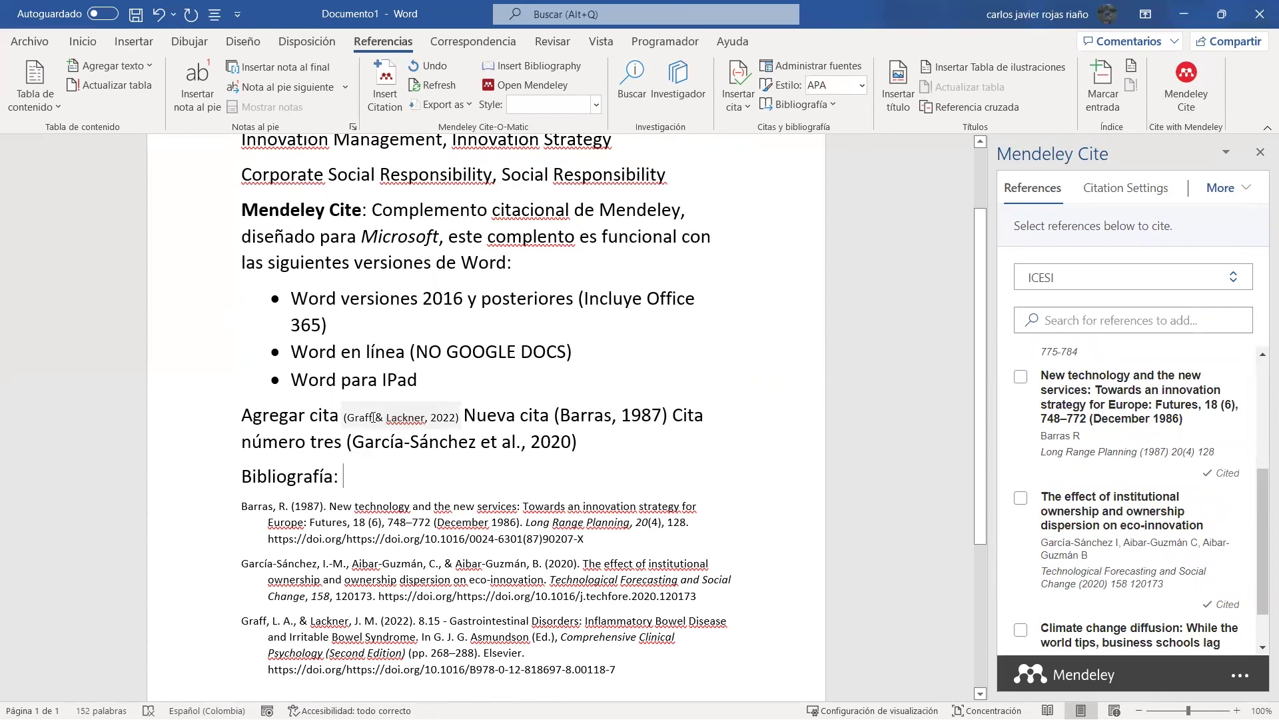
Step: Update the citation style to American Psychological Association 7th edition (no ampersand) and check the first citation's author connector
left_click(1125, 194)
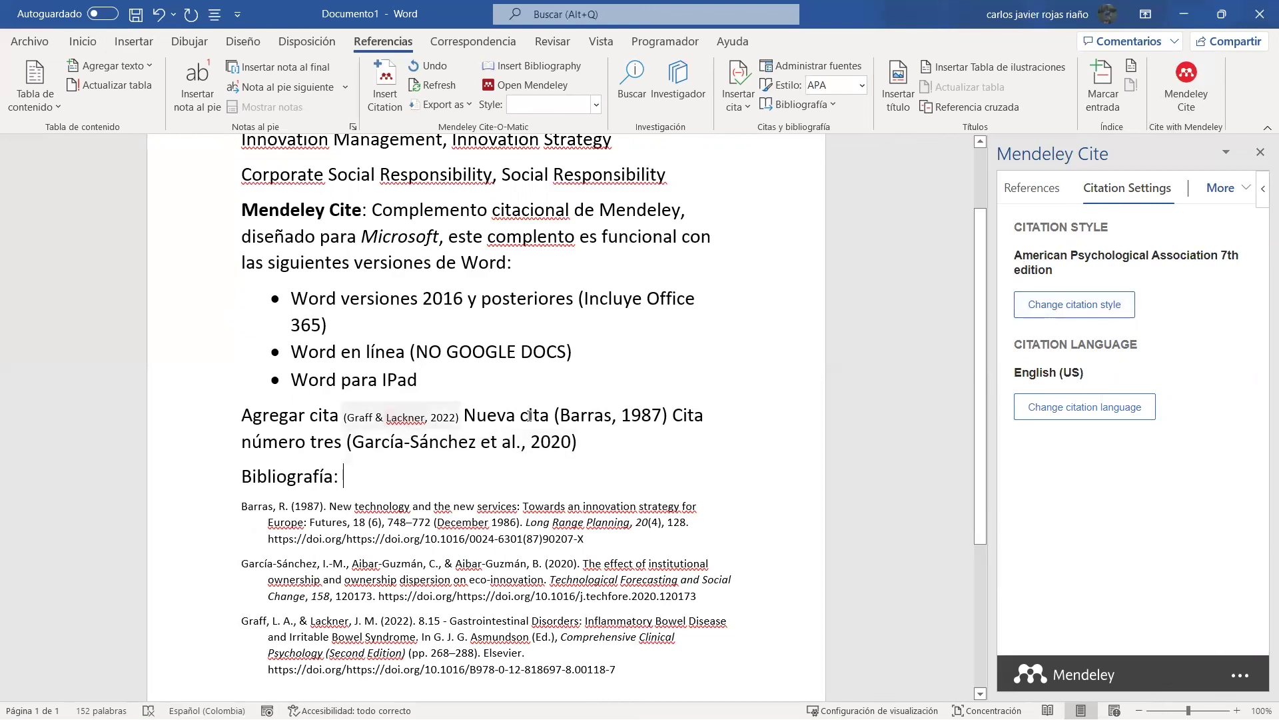
left_click(1089, 313)
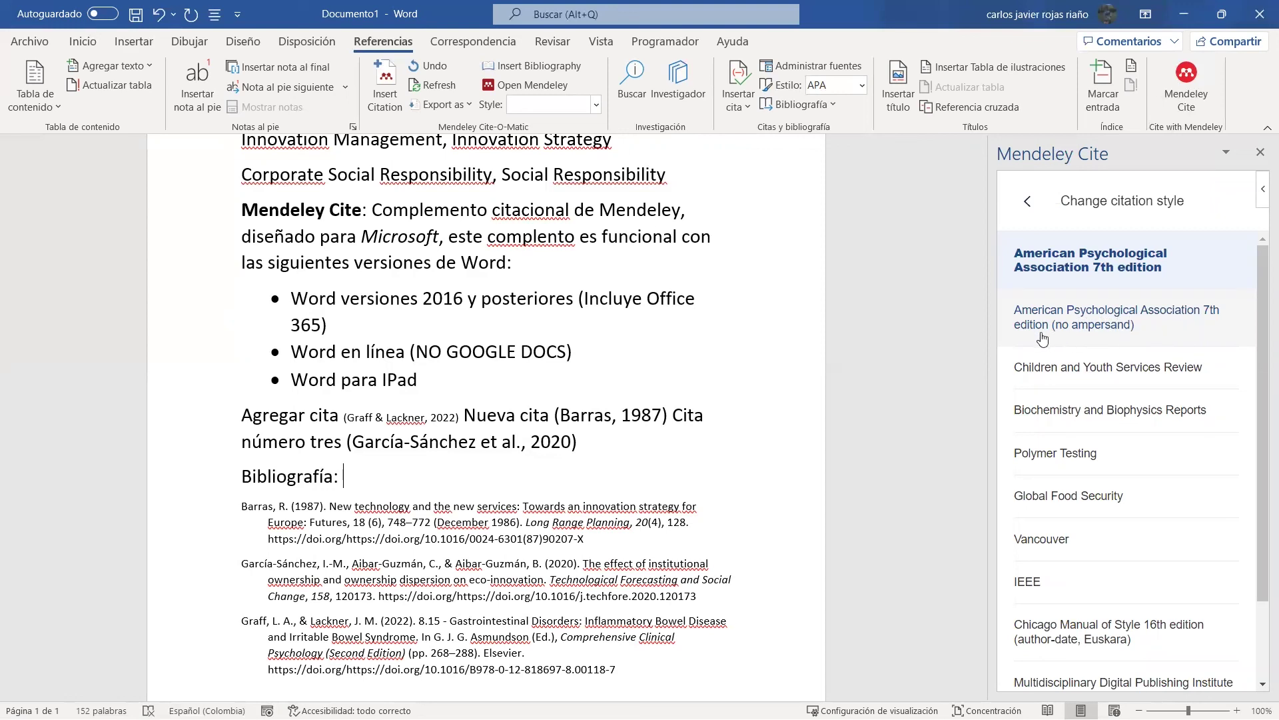
left_click(1196, 325)
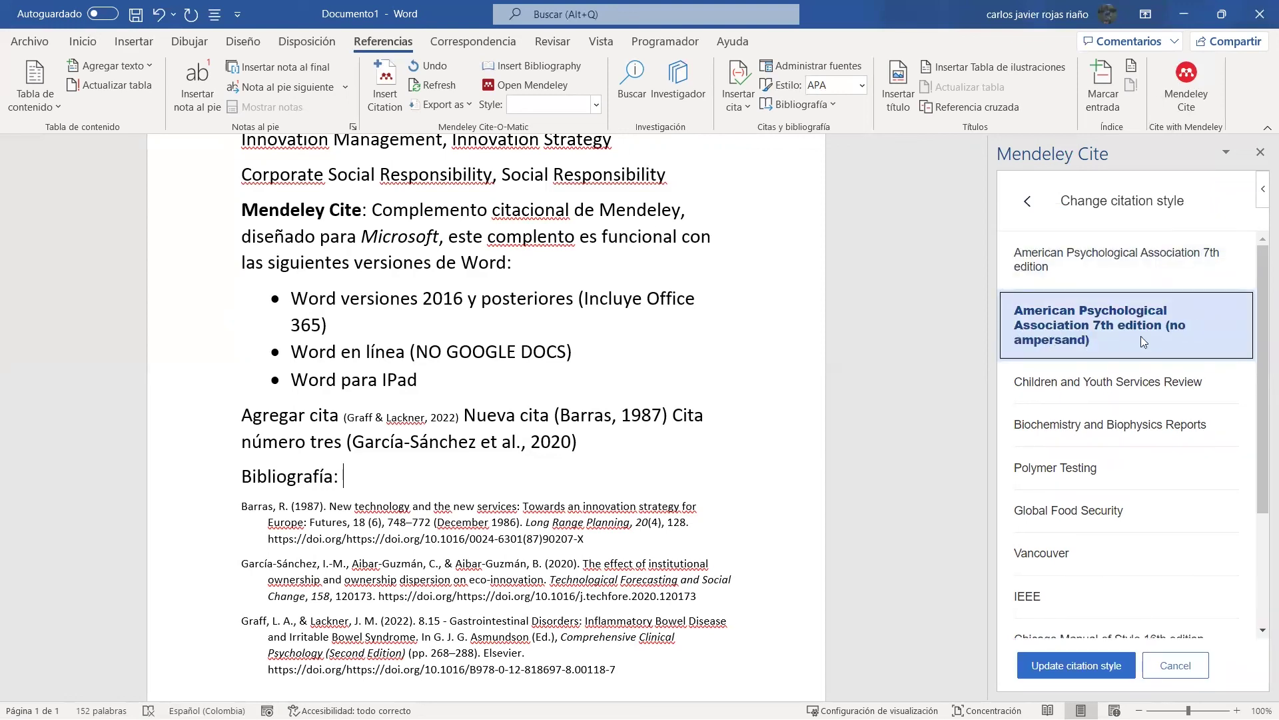
left_click(1090, 660)
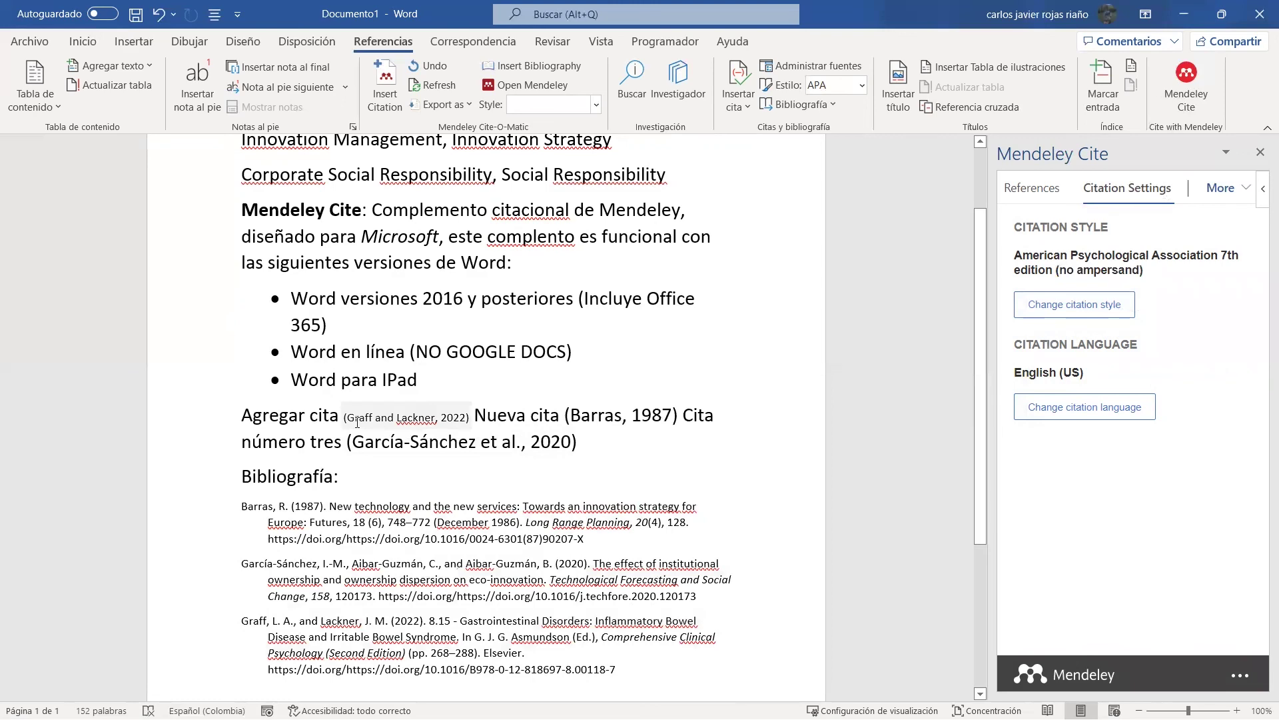
left_click_drag(392, 422, 438, 418)
left_click(381, 417)
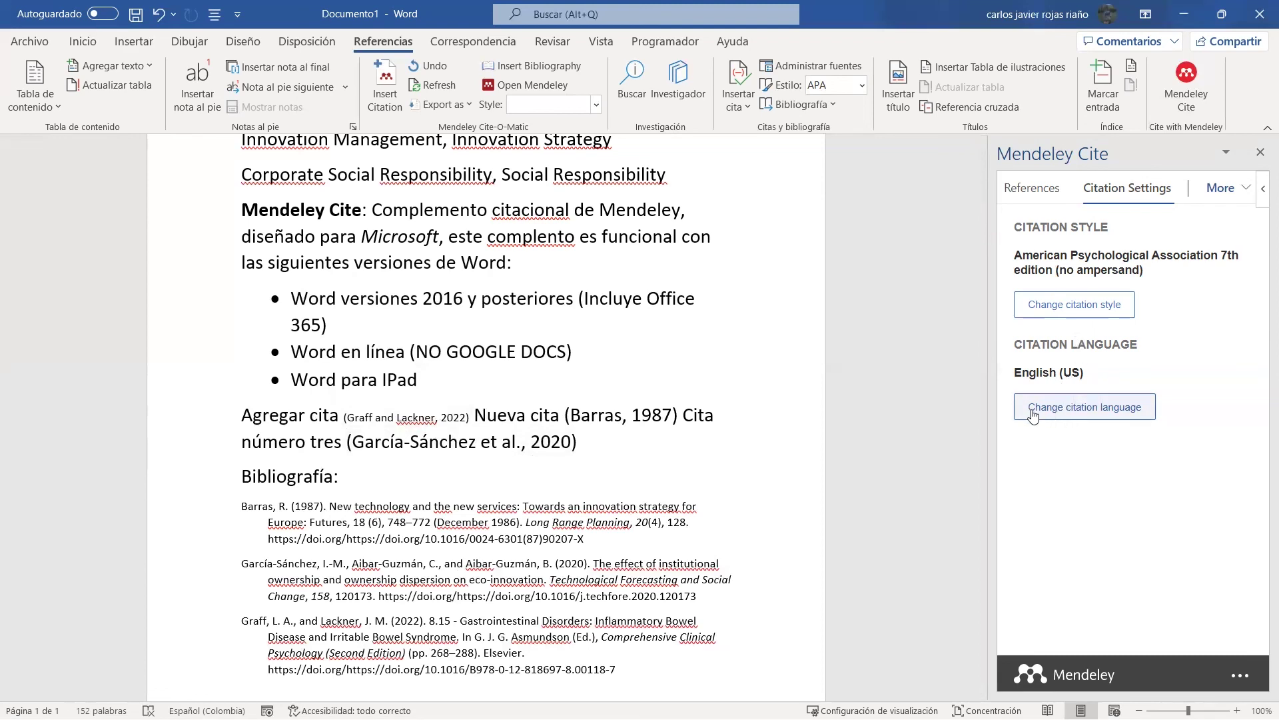
Step: Update the citation language to Español (España) and check the first citation
left_click(1072, 413)
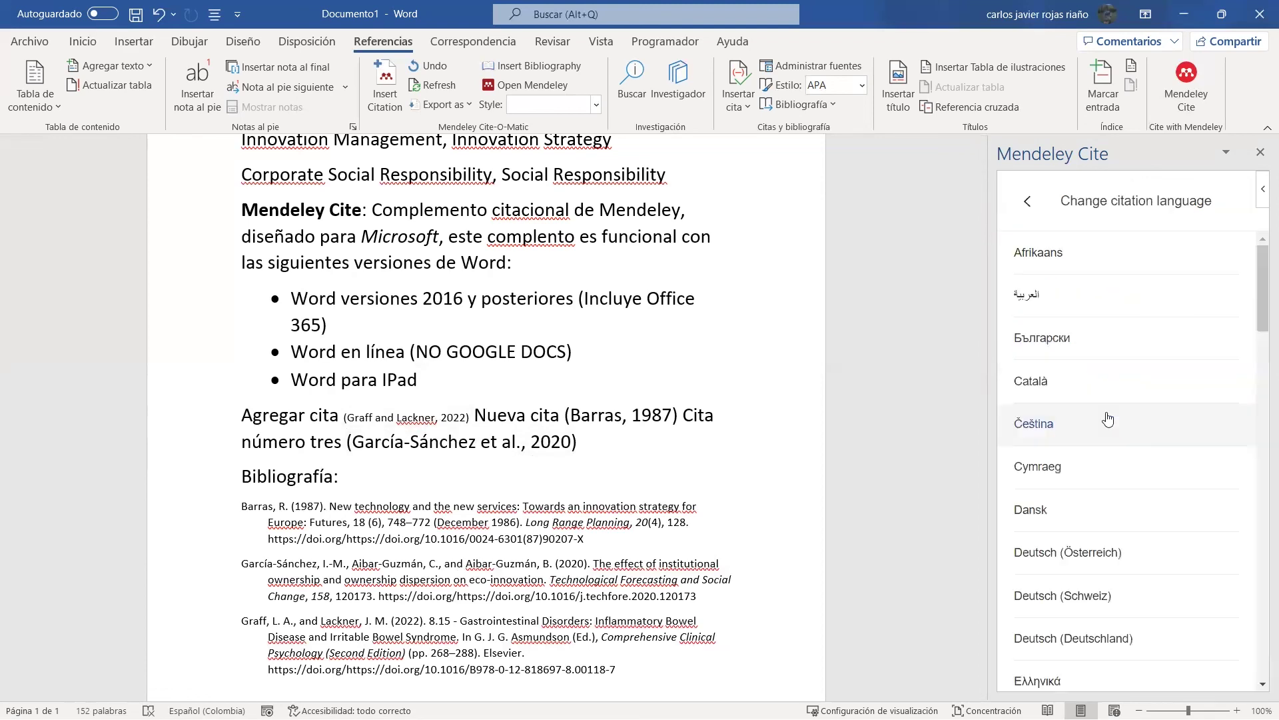
scroll(1123, 507, "down", 5)
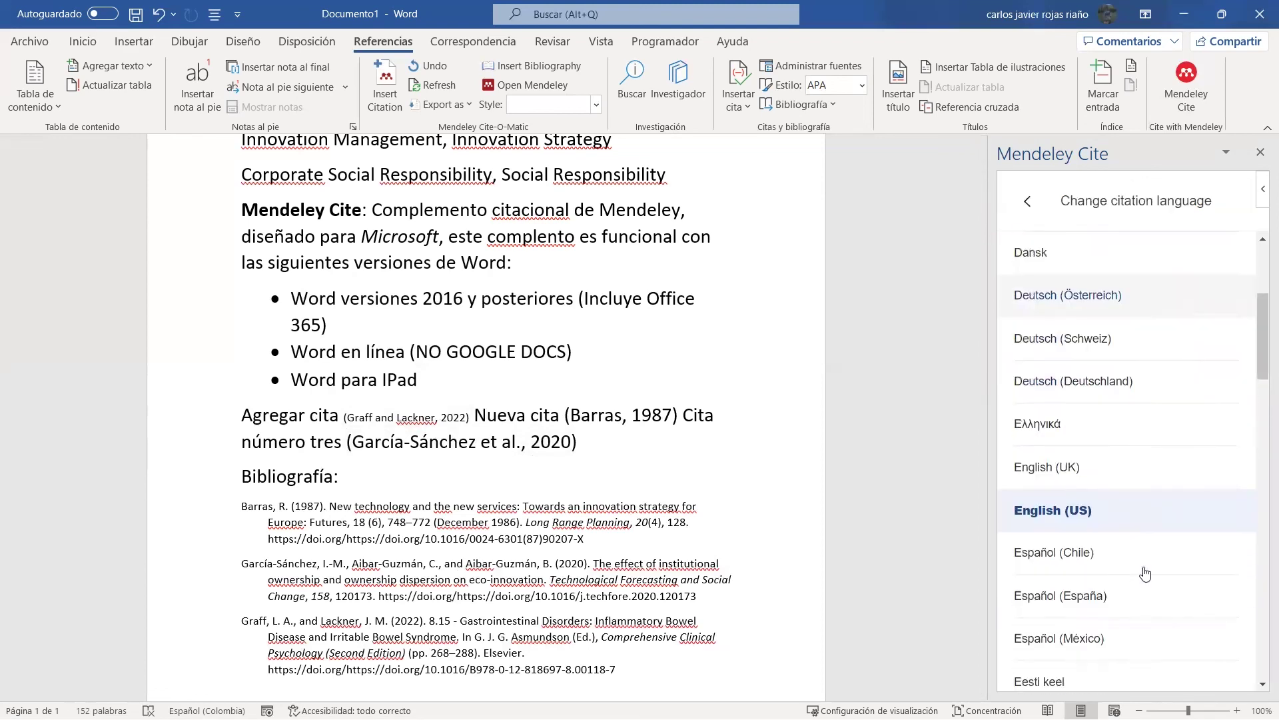
left_click(1058, 509)
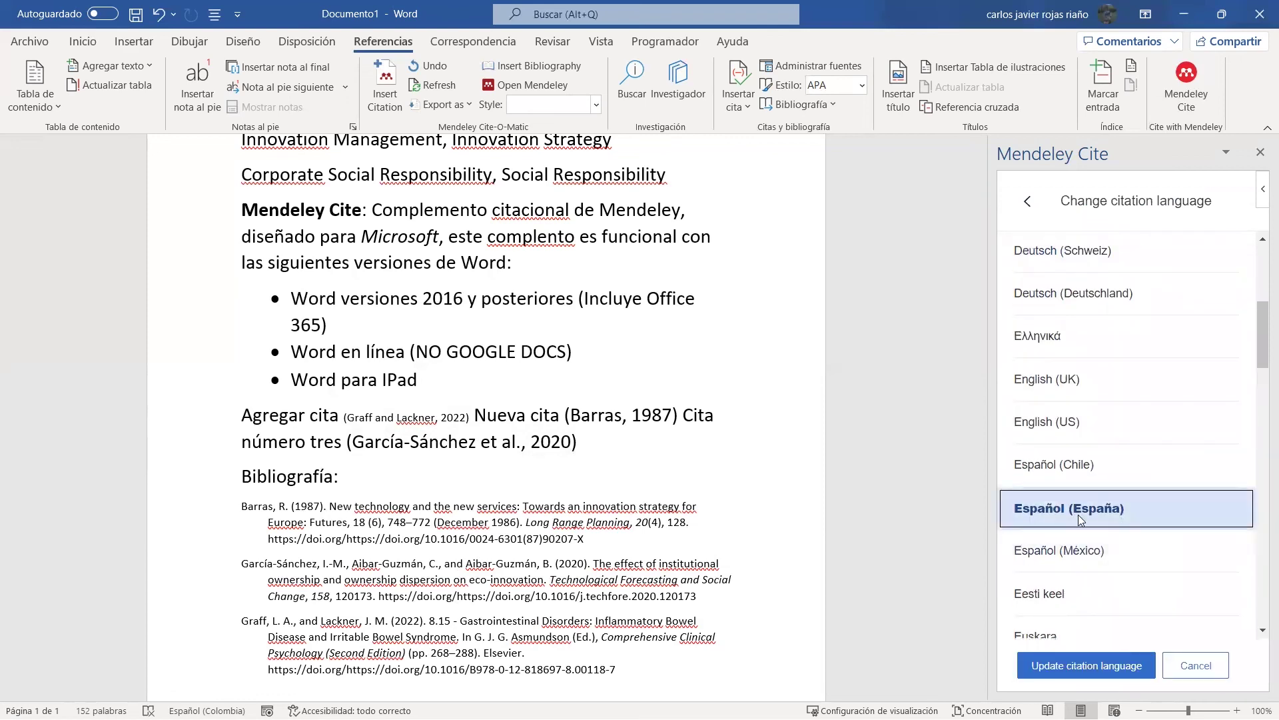
left_click(1065, 664)
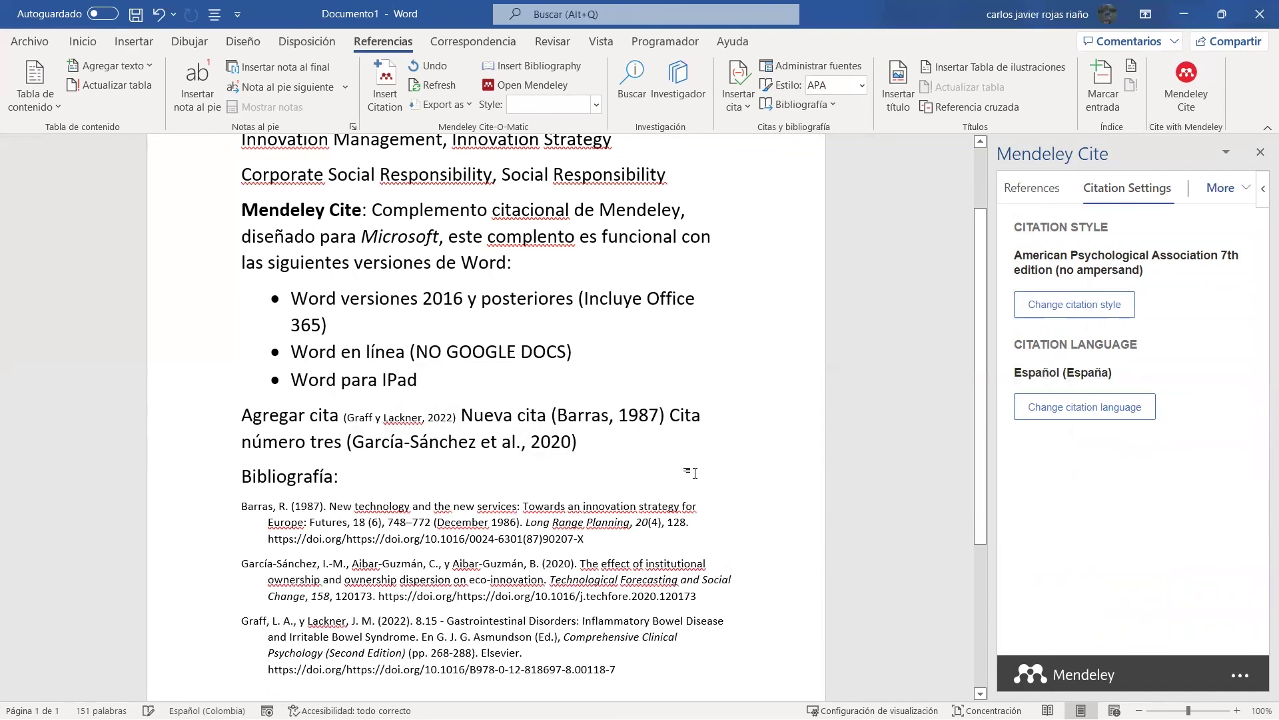
left_click(400, 417)
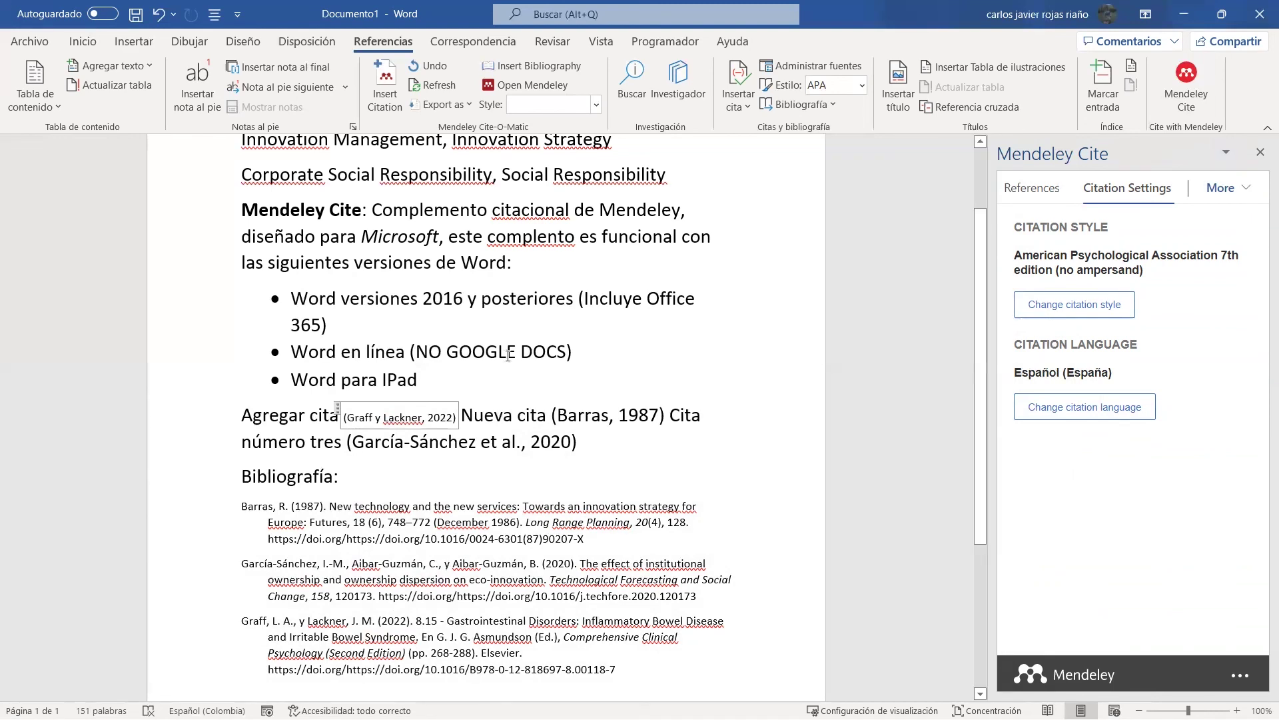
left_click(444, 489)
Step: Add the text "Puede seguir agrenganfdo citas" after the third citation
left_click(601, 446)
type("Puede")
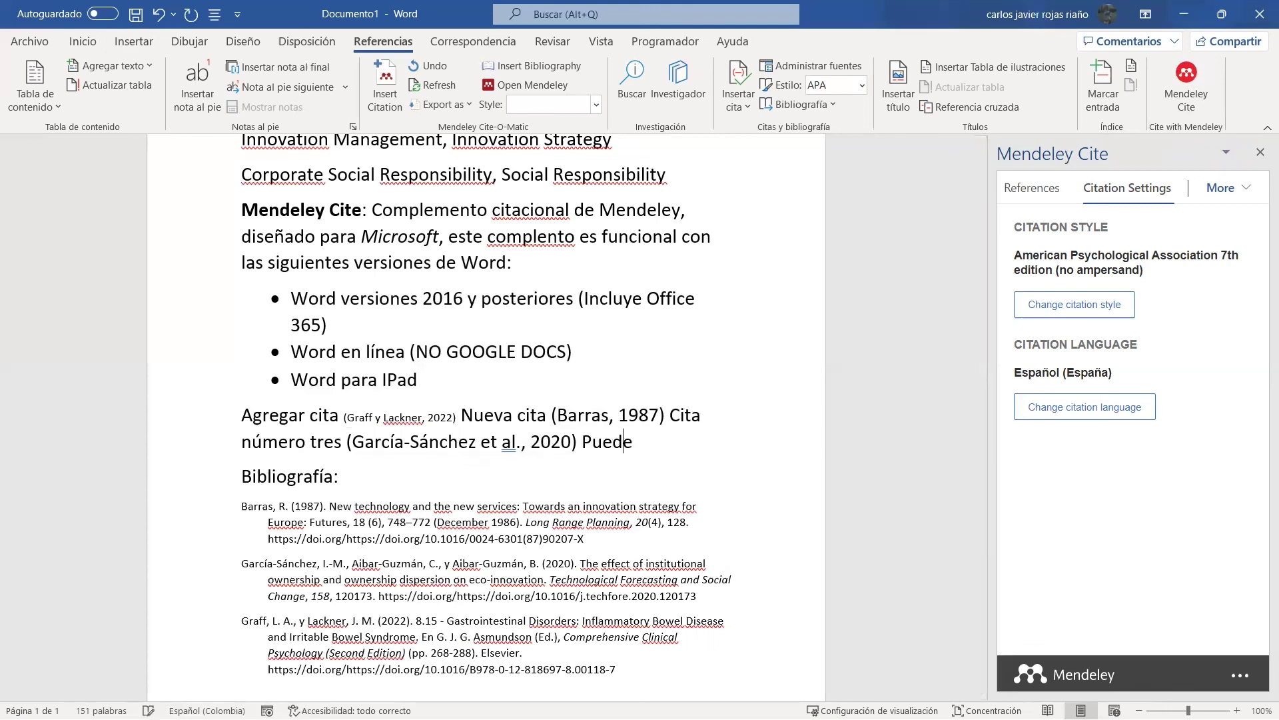
type(" seguir agrenganfo")
key("BackSpace")
type("do citas")
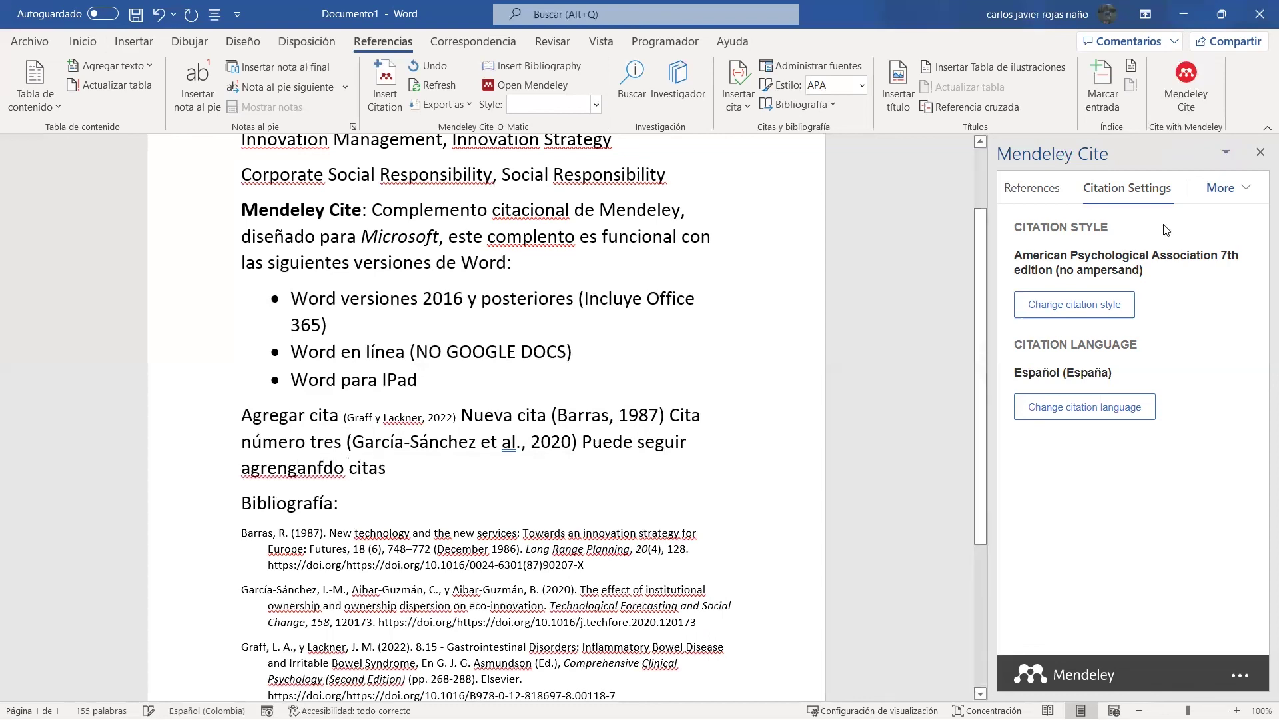
Step: Cite "Climate change diffusion: While the world tips, business schools lag" from the ICESI collection after the word "citas" and check the bibliography
left_click(1041, 194)
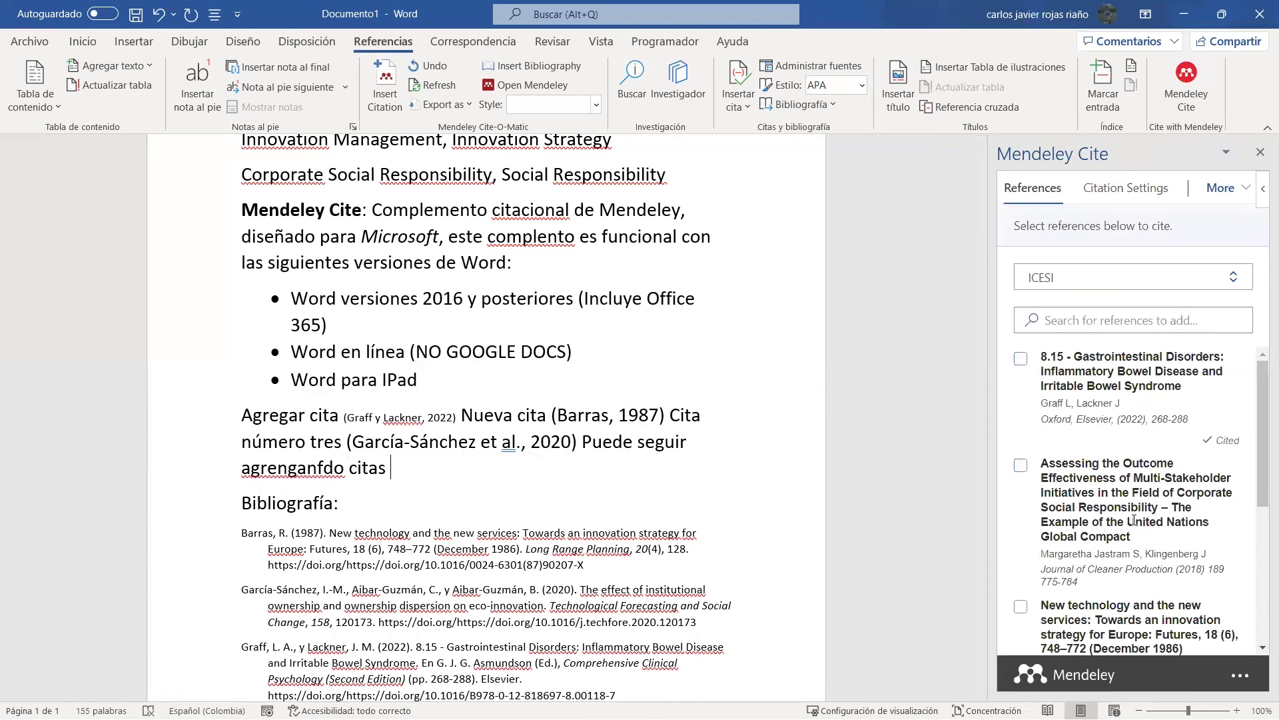
scroll(1038, 496, "down", 5)
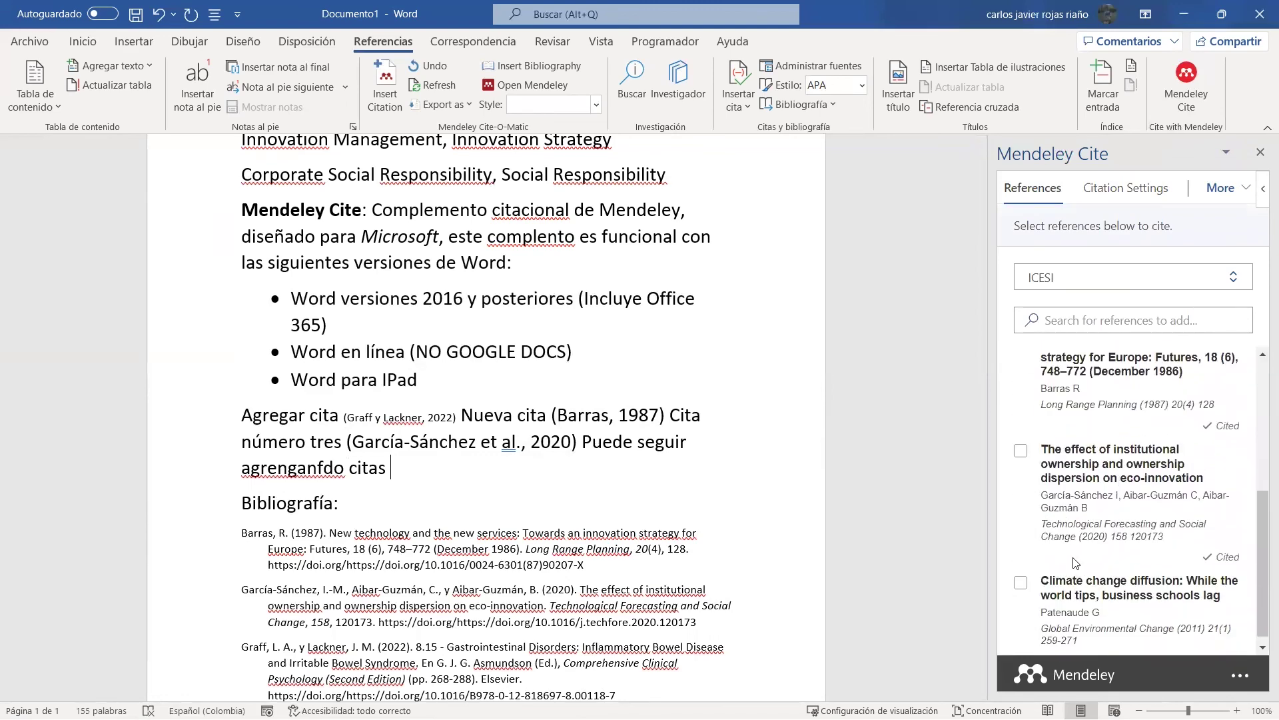
left_click(1020, 581)
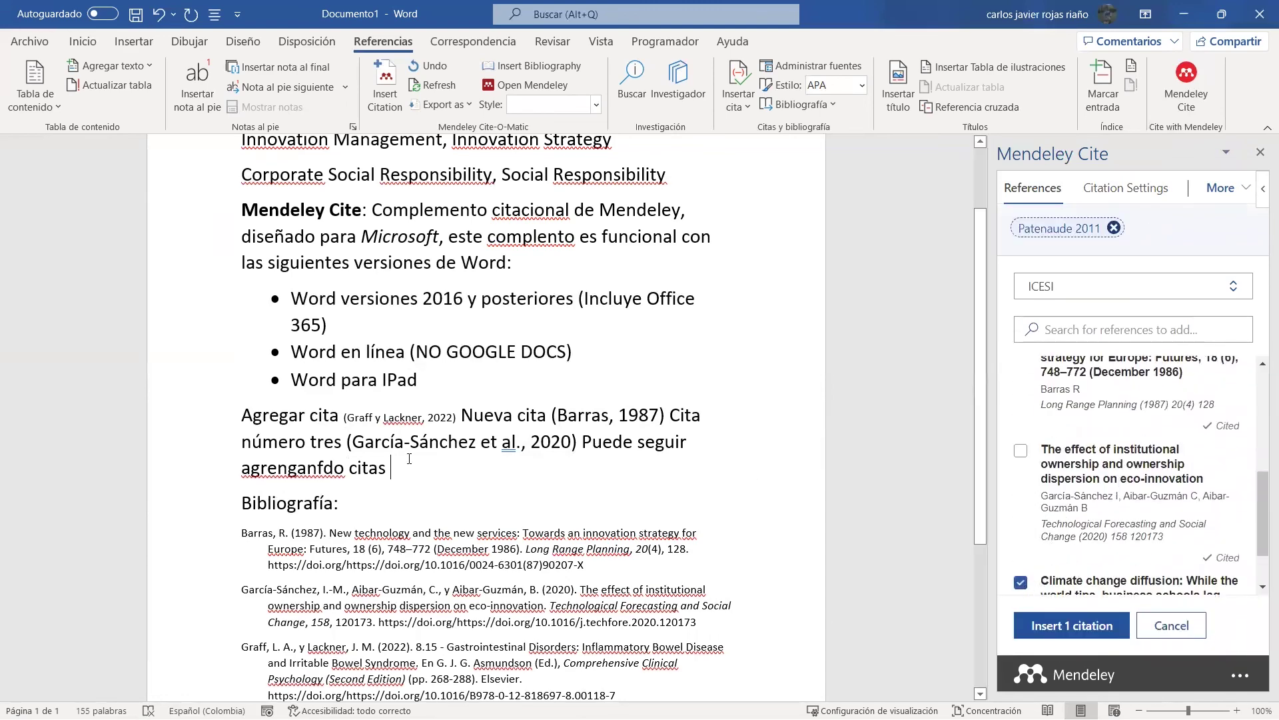
left_click(1071, 625)
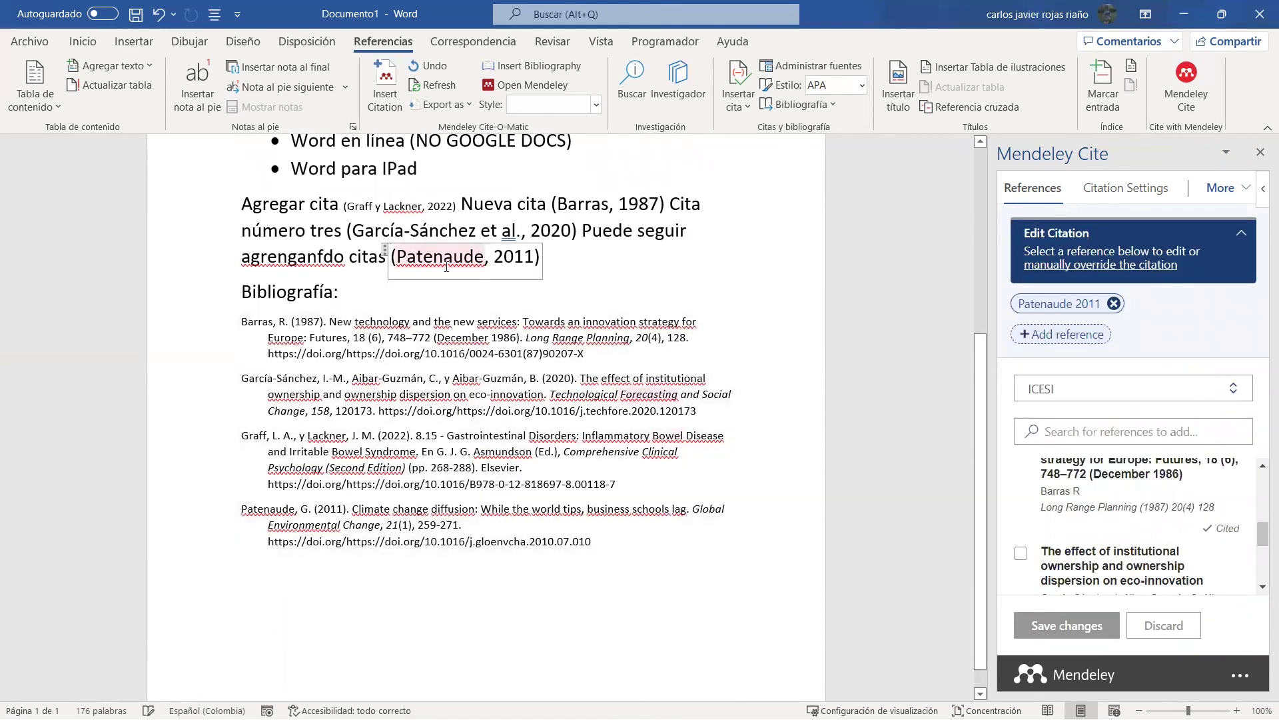
left_click(512, 549)
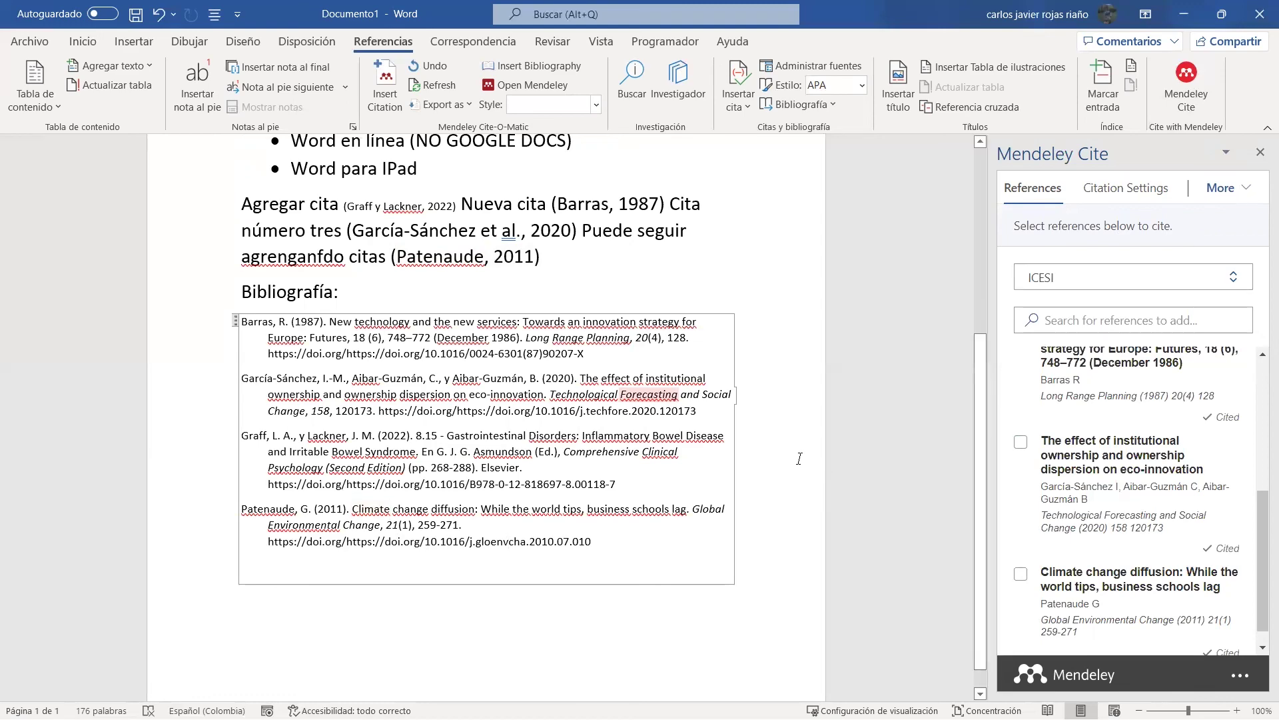
Step: Review the available citation styles and the online search for another style, leaving the current style selected
scroll(487, 400, "up", 3)
left_click(1123, 188)
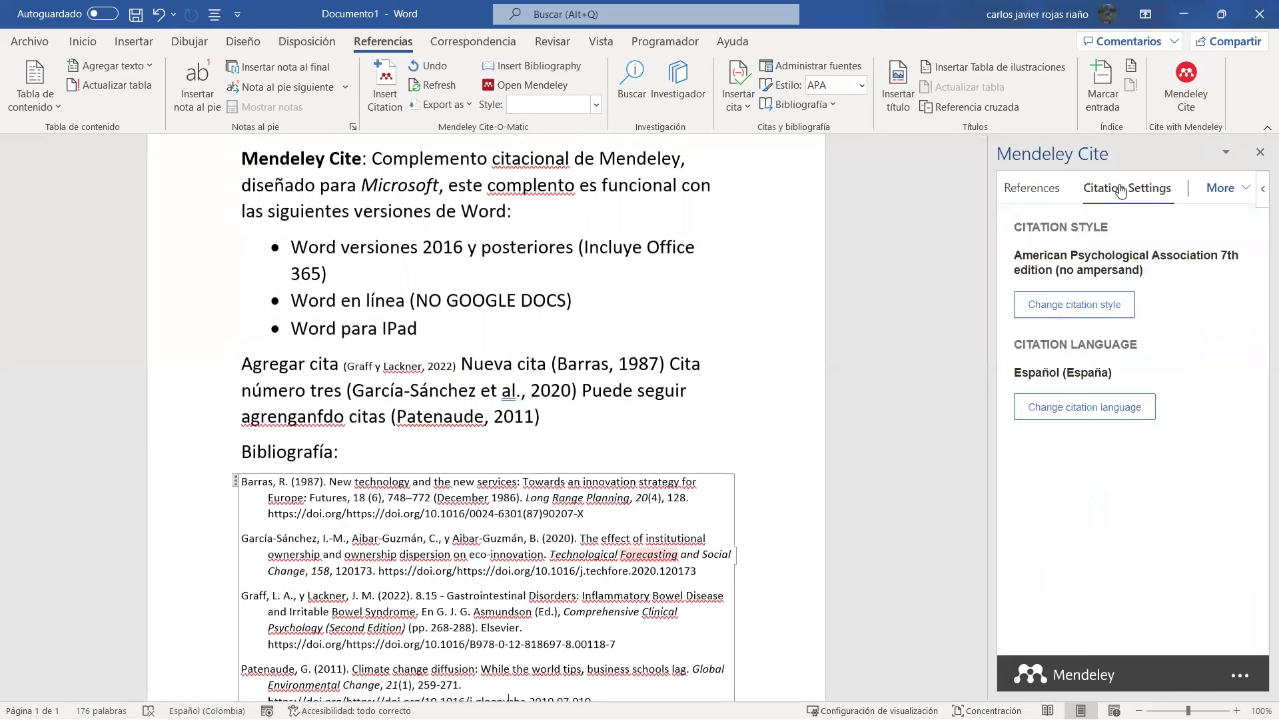
left_click(1048, 308)
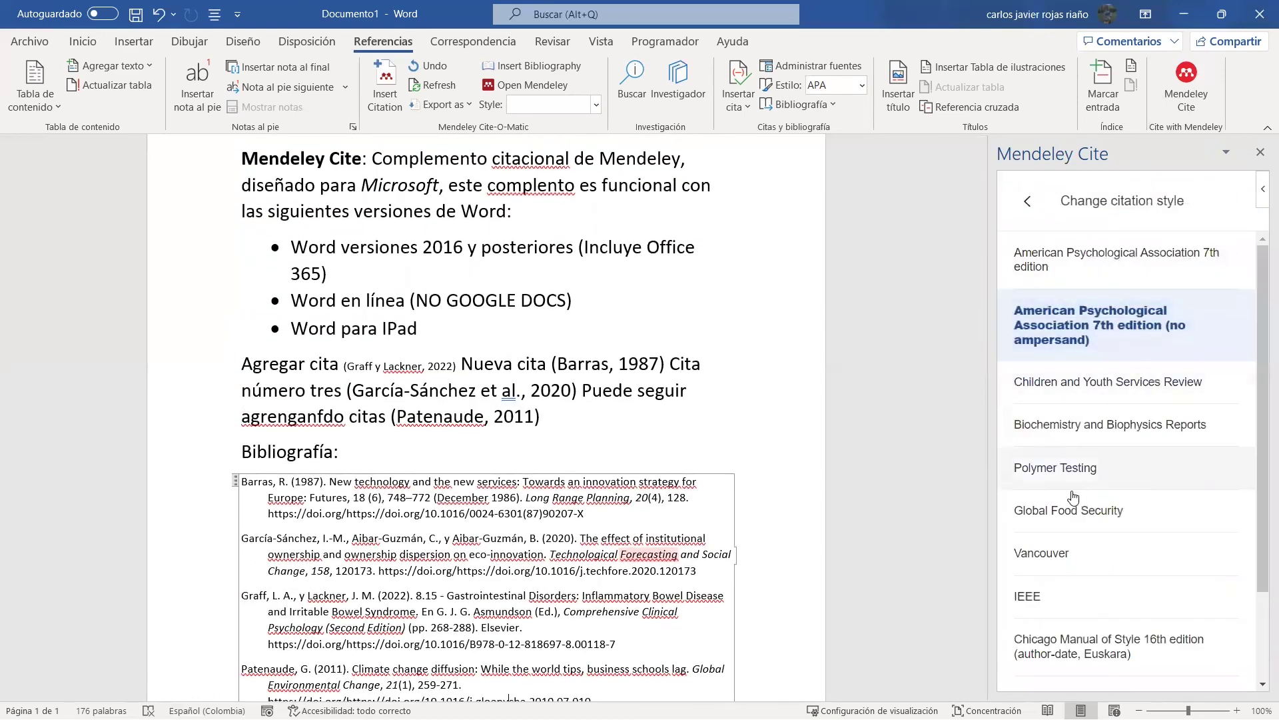
scroll(1080, 511, "down", 3)
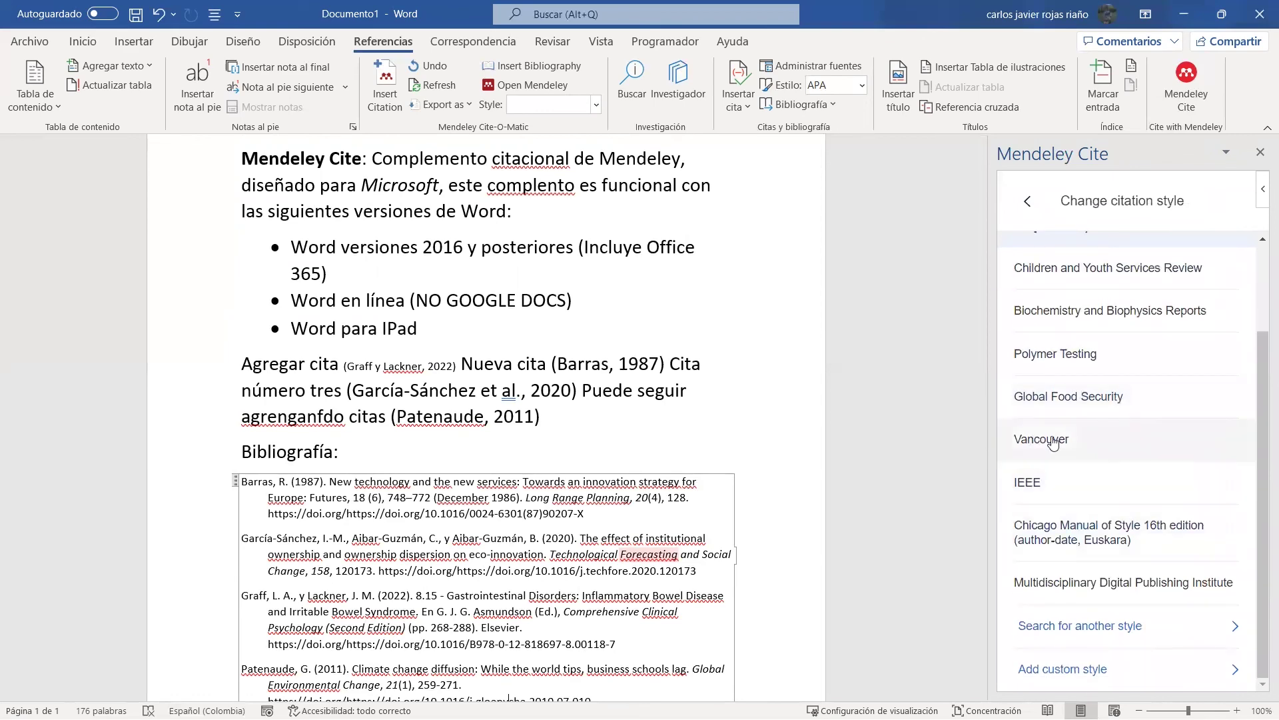
scroll(1066, 453, "up", 2)
scroll(1106, 479, "down", 2)
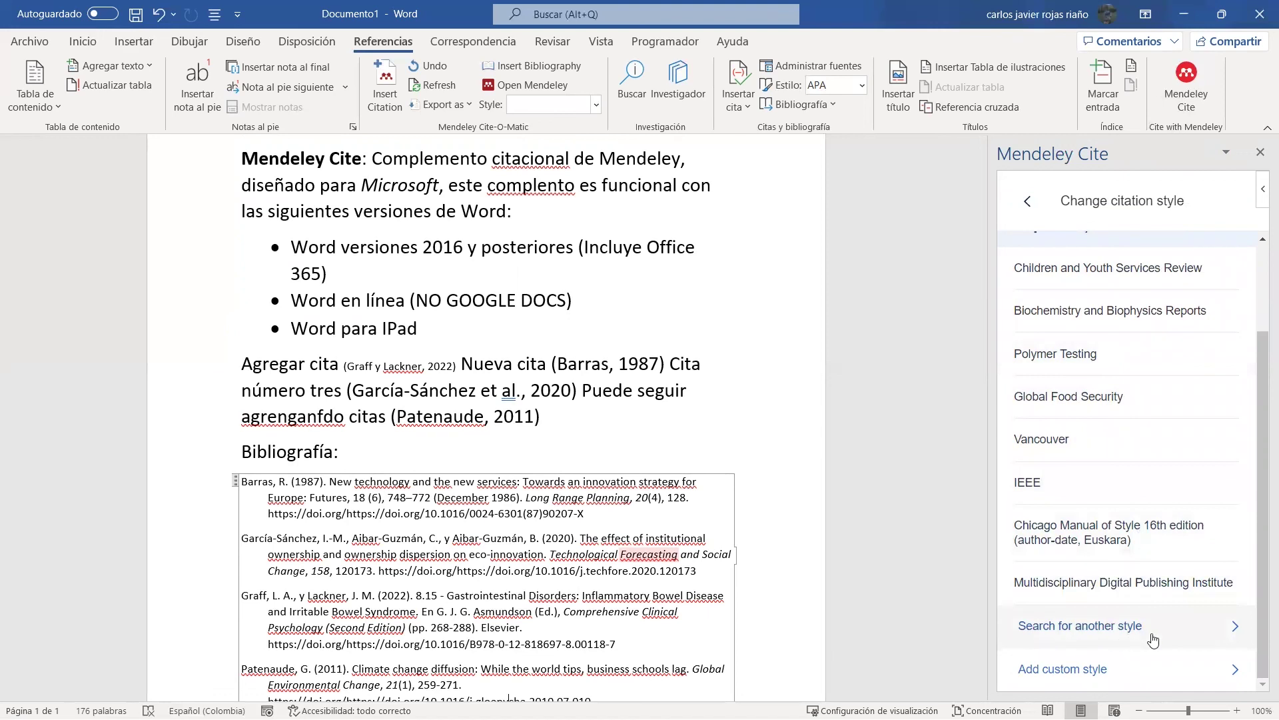
left_click(1143, 635)
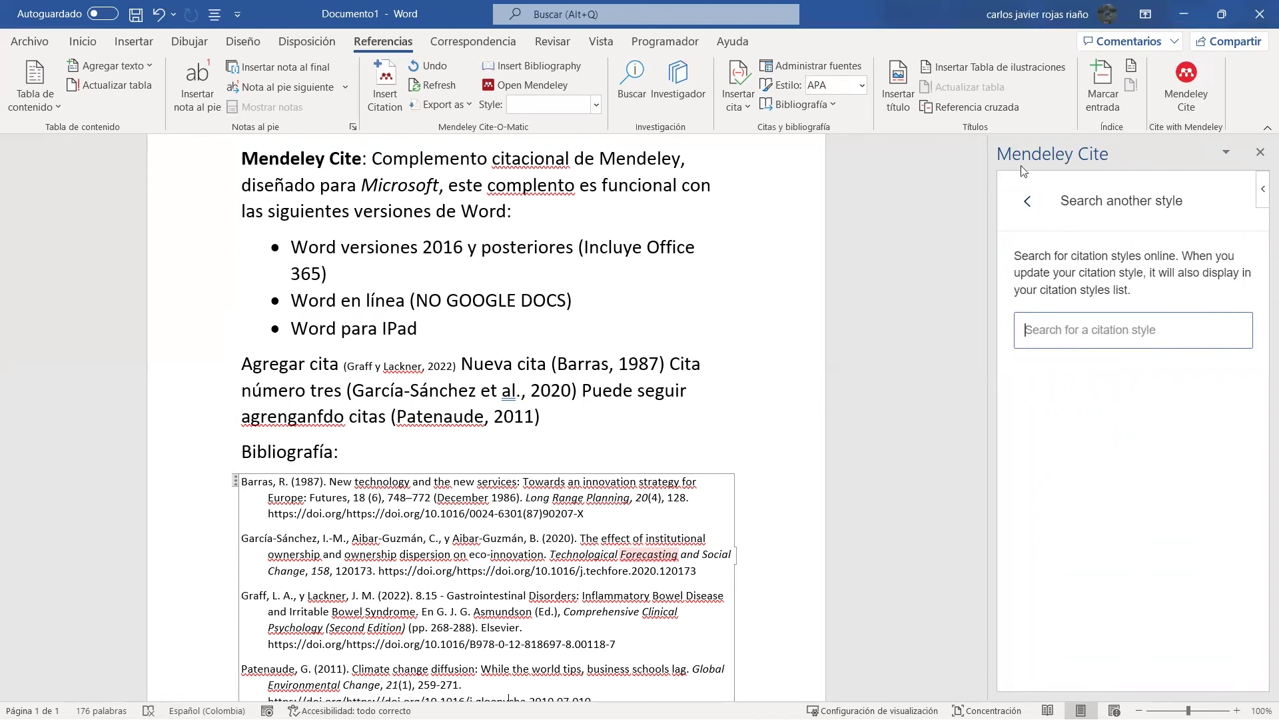
left_click(1028, 200)
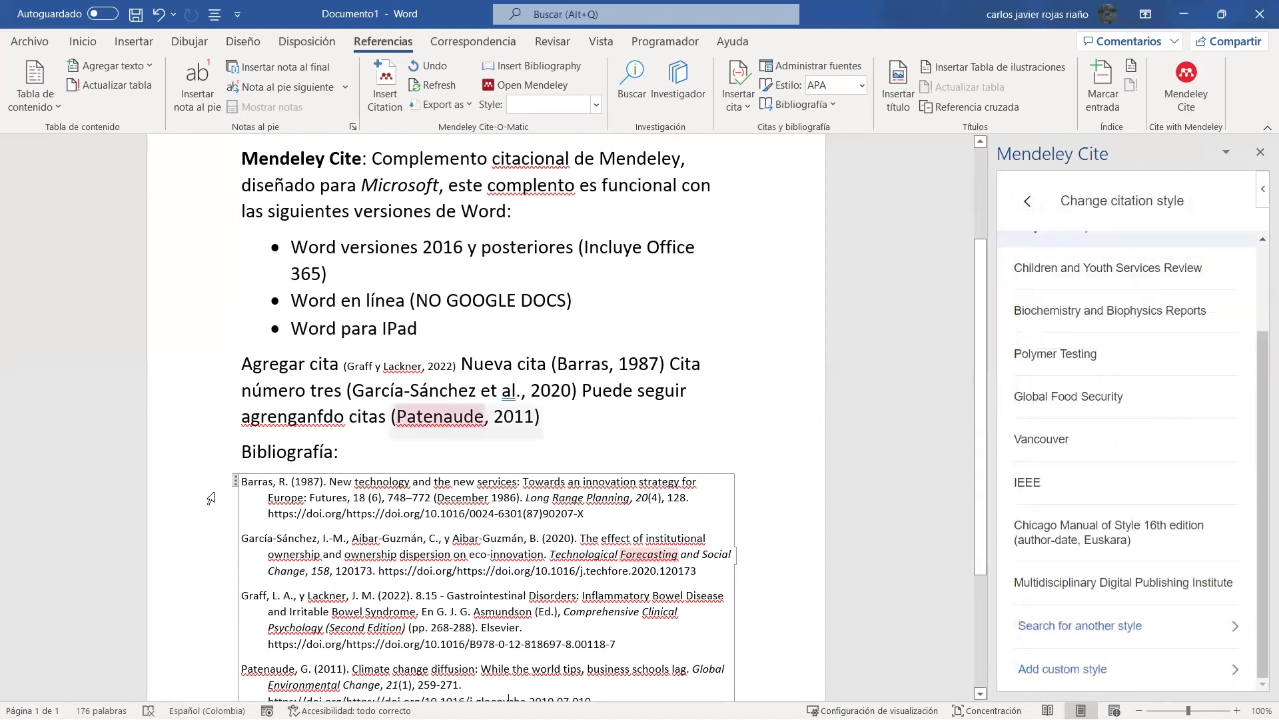
scroll(1205, 200, "up", 2)
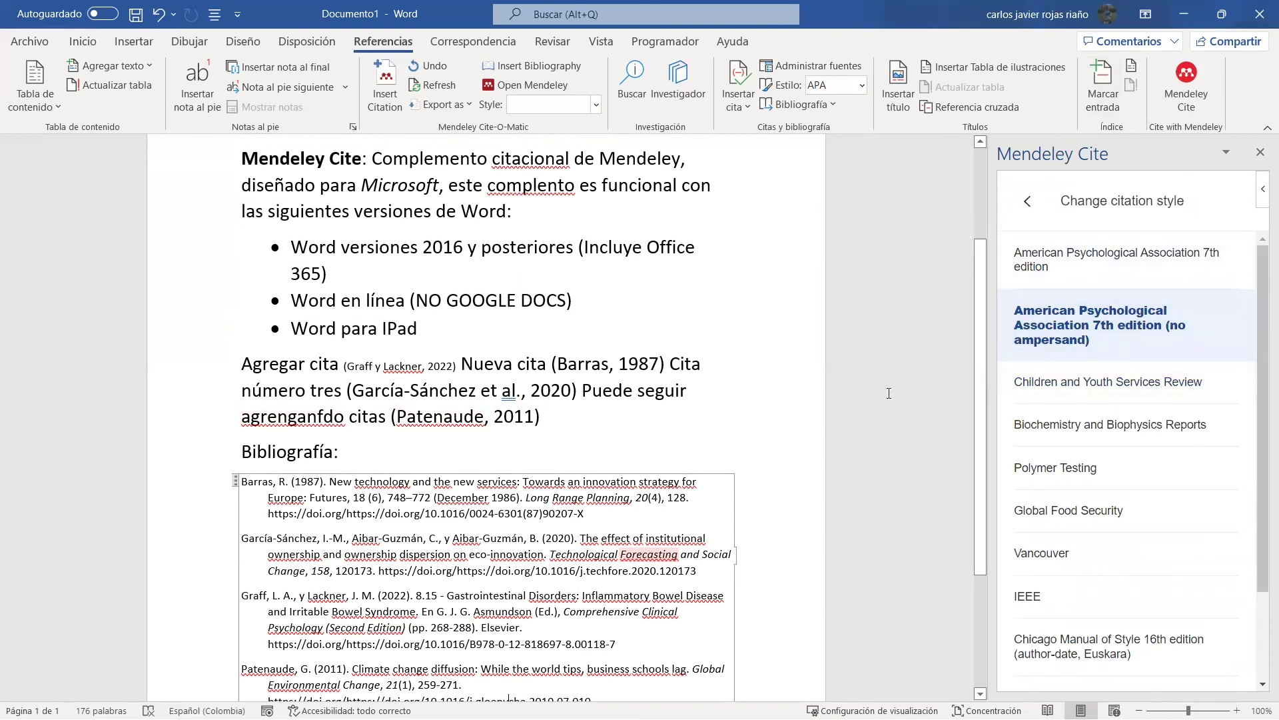
scroll(889, 393, "up", 3)
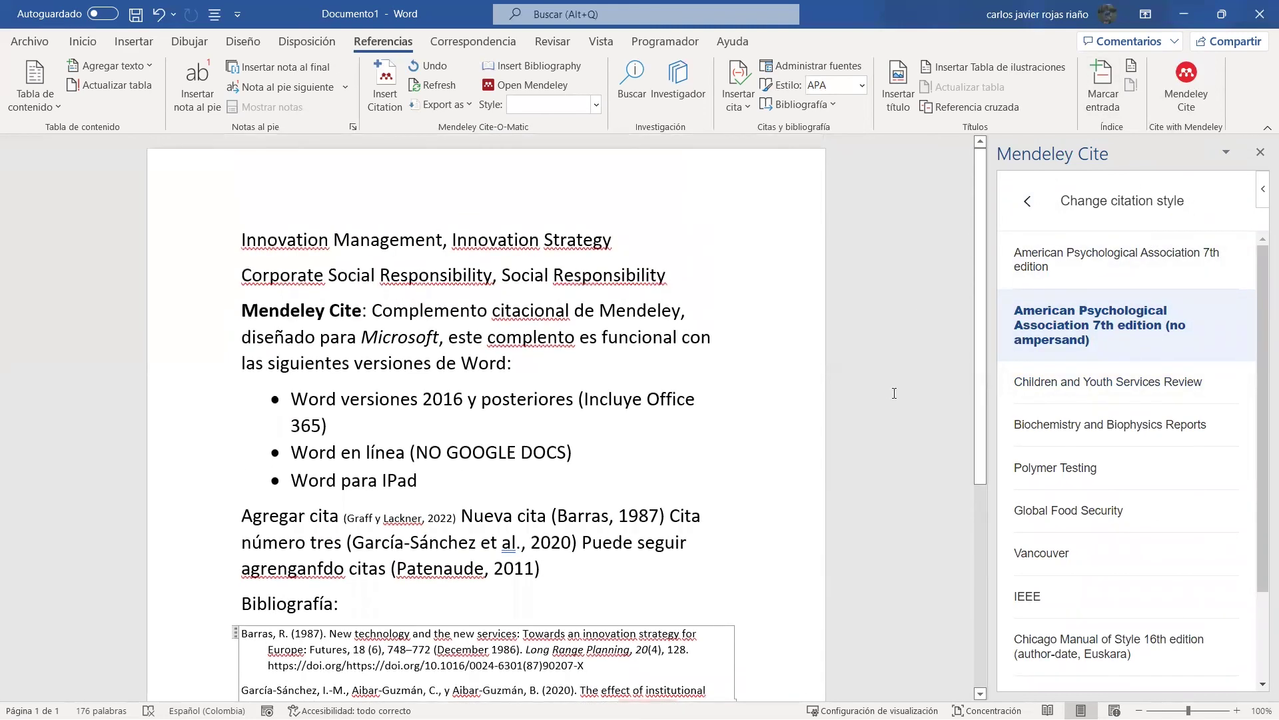